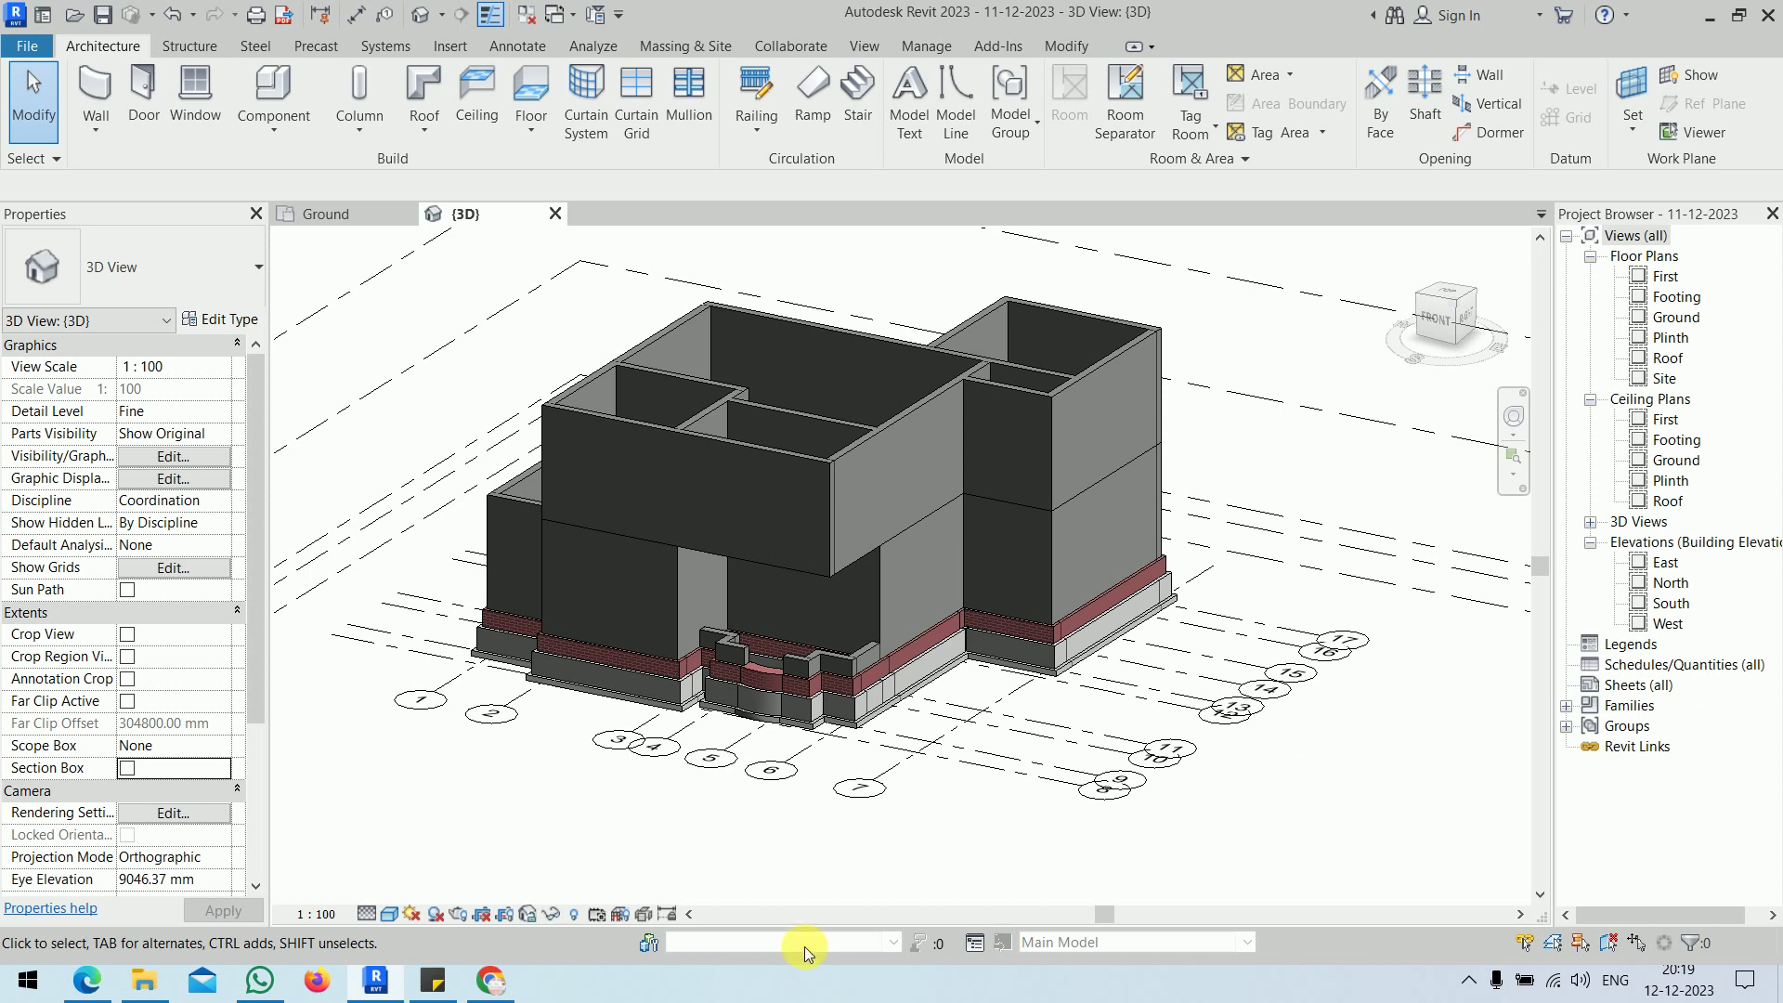
- Switch to File Explorer and open the Revit Architecture Workbook PDF from the Lectures folder
left_click(144, 979)
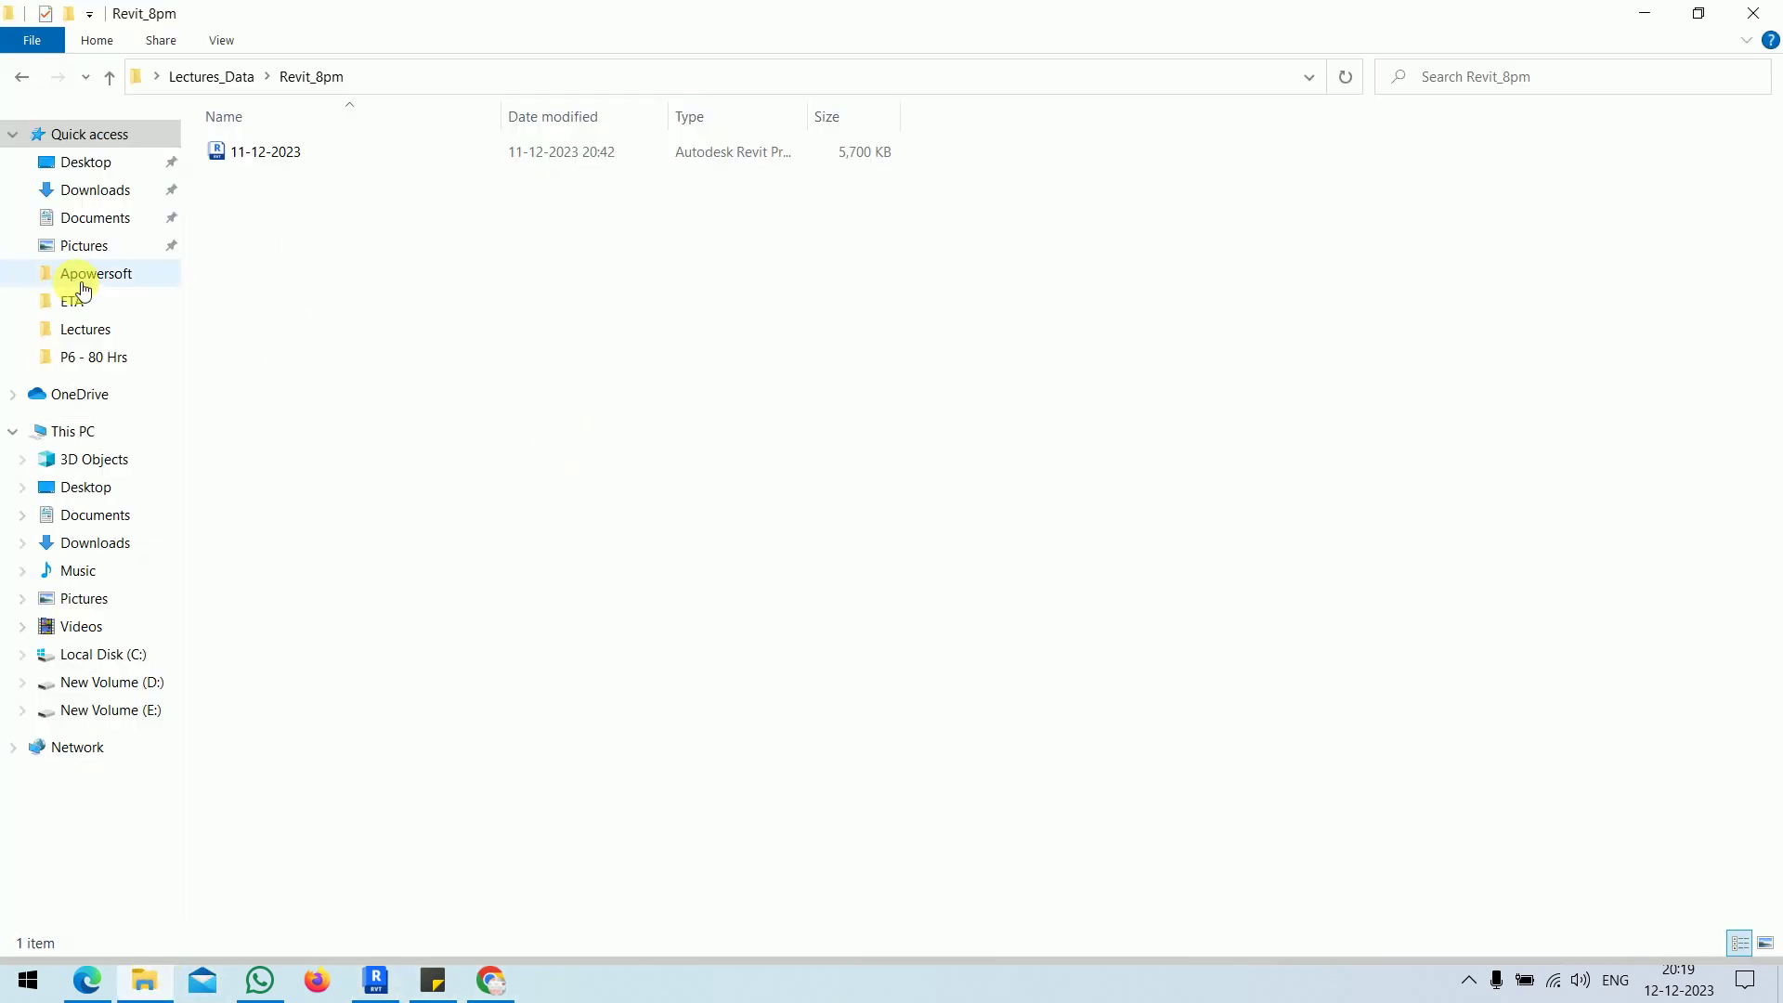
left_click(112, 332)
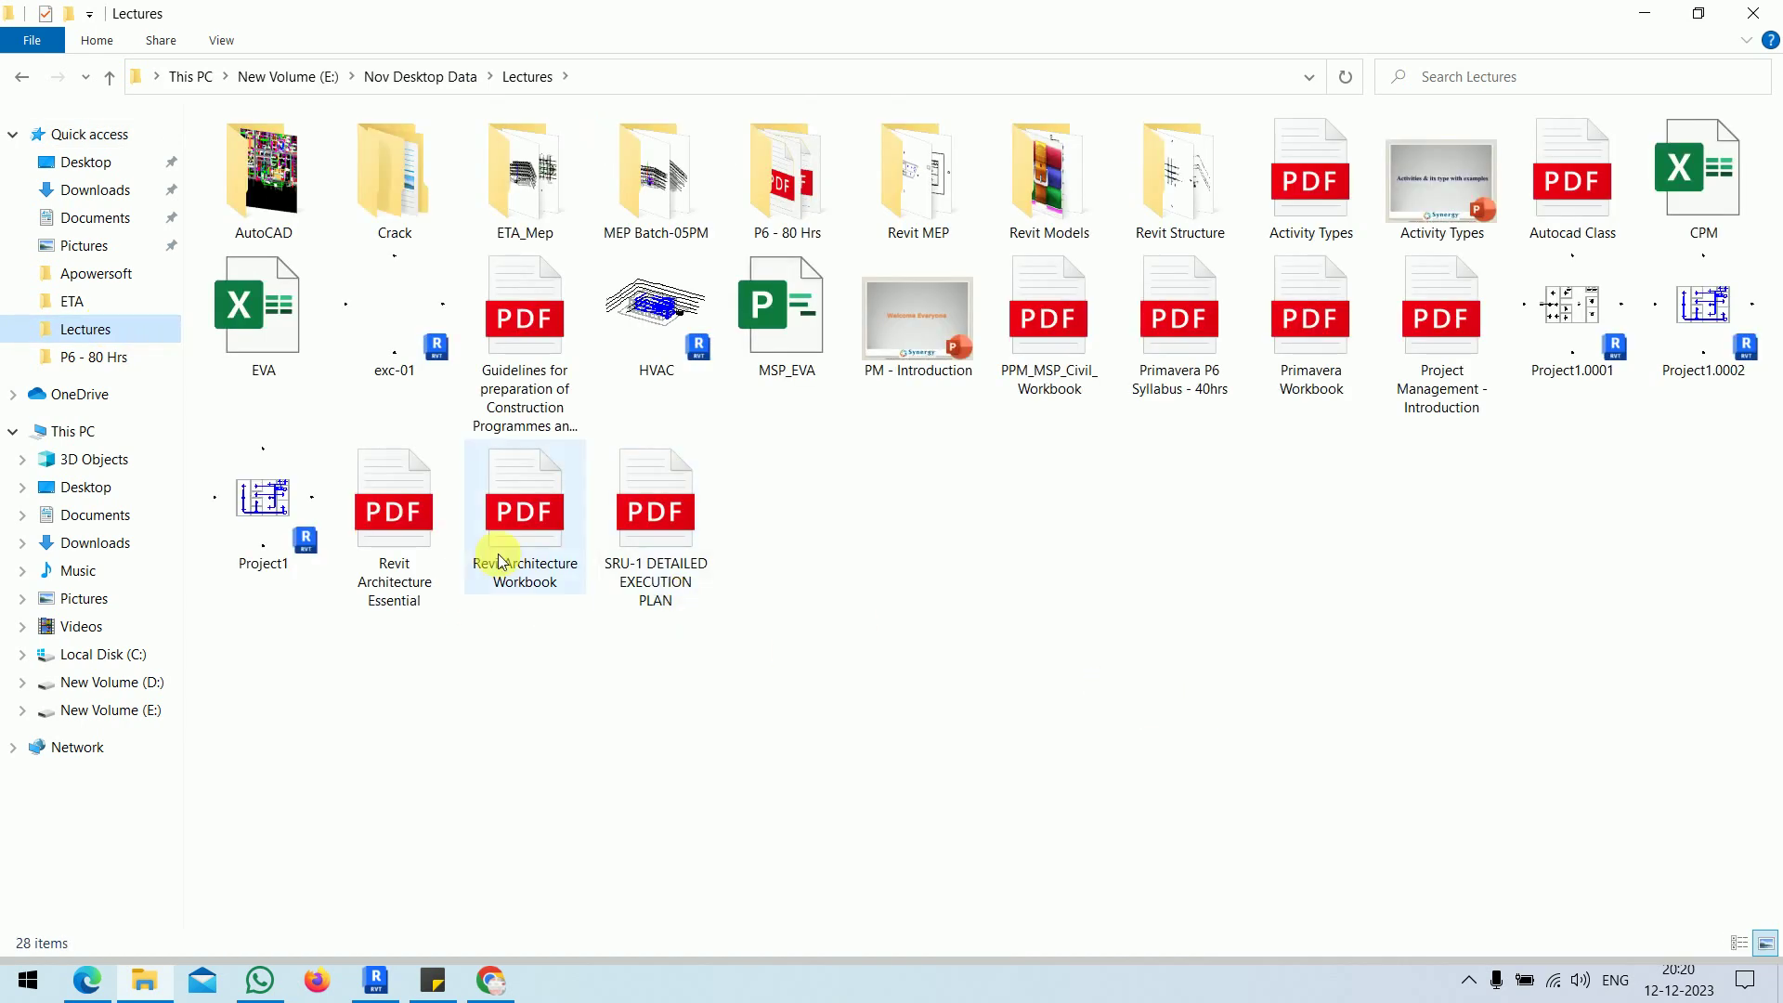
left_click(430, 553)
double_click(523, 555)
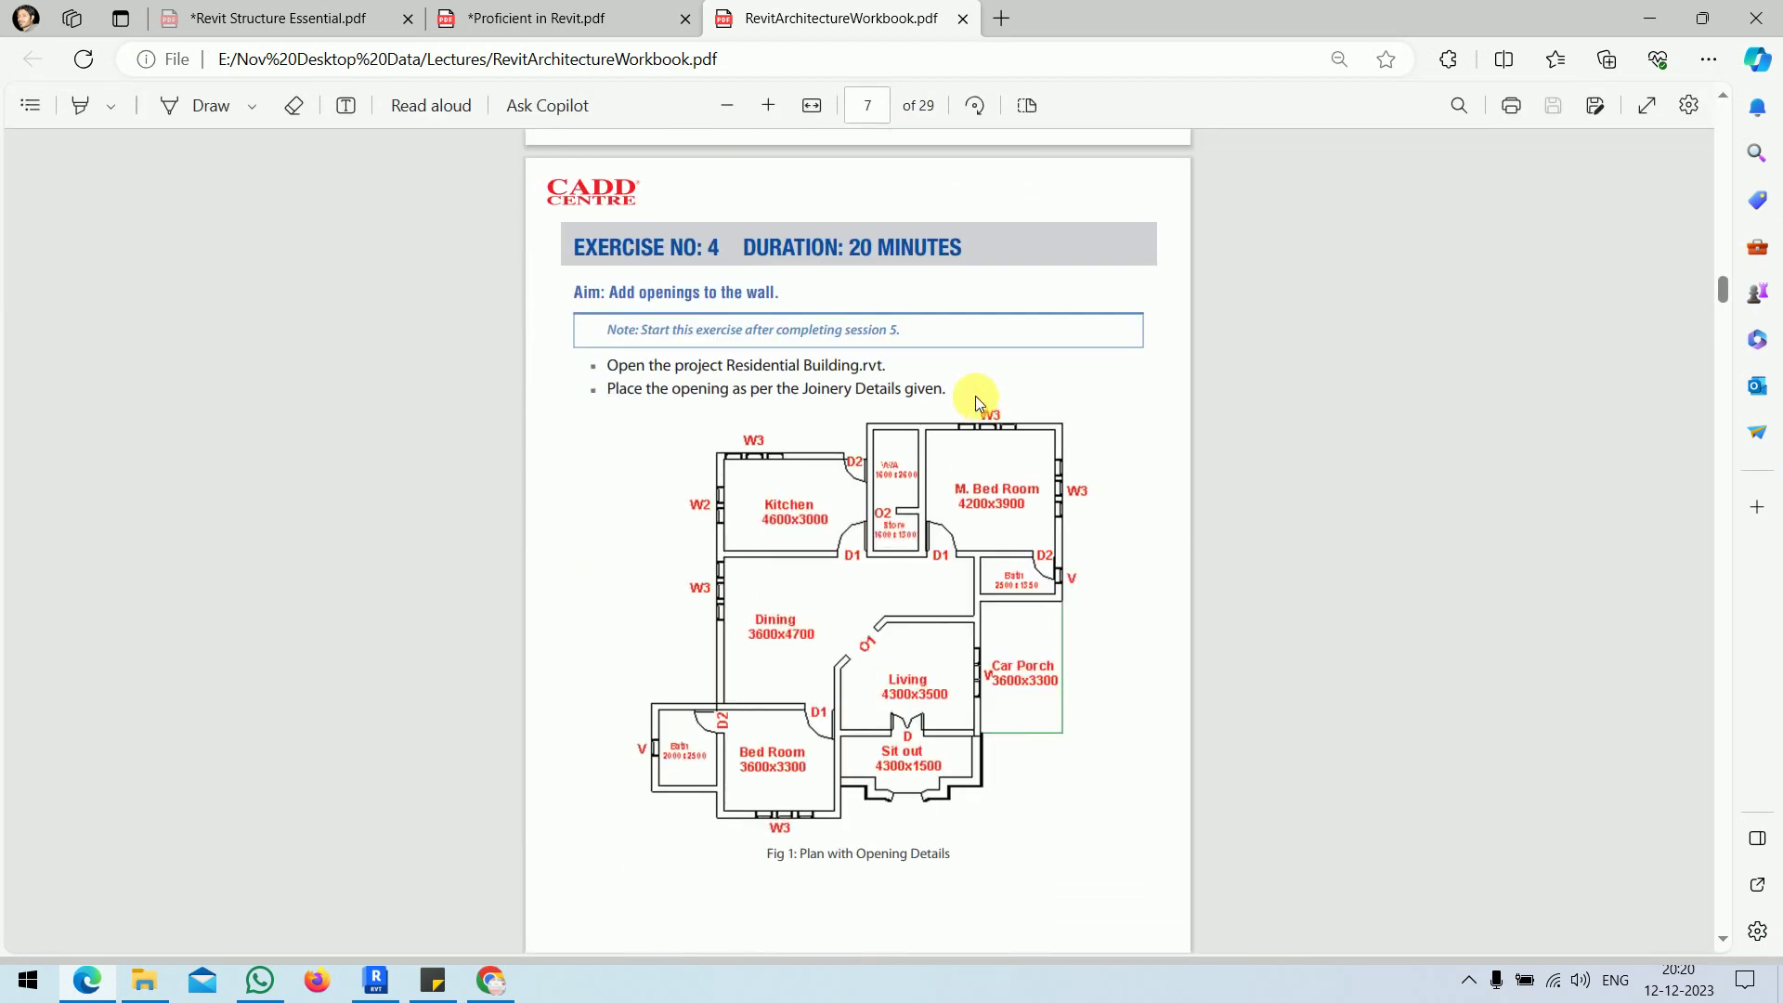
- Circle the O1 and O2 openings in freehand ink on the Exercise 4 ground floor plan
scroll(975, 395, "up", 3, "ctrl")
scroll(988, 398, "down", 3)
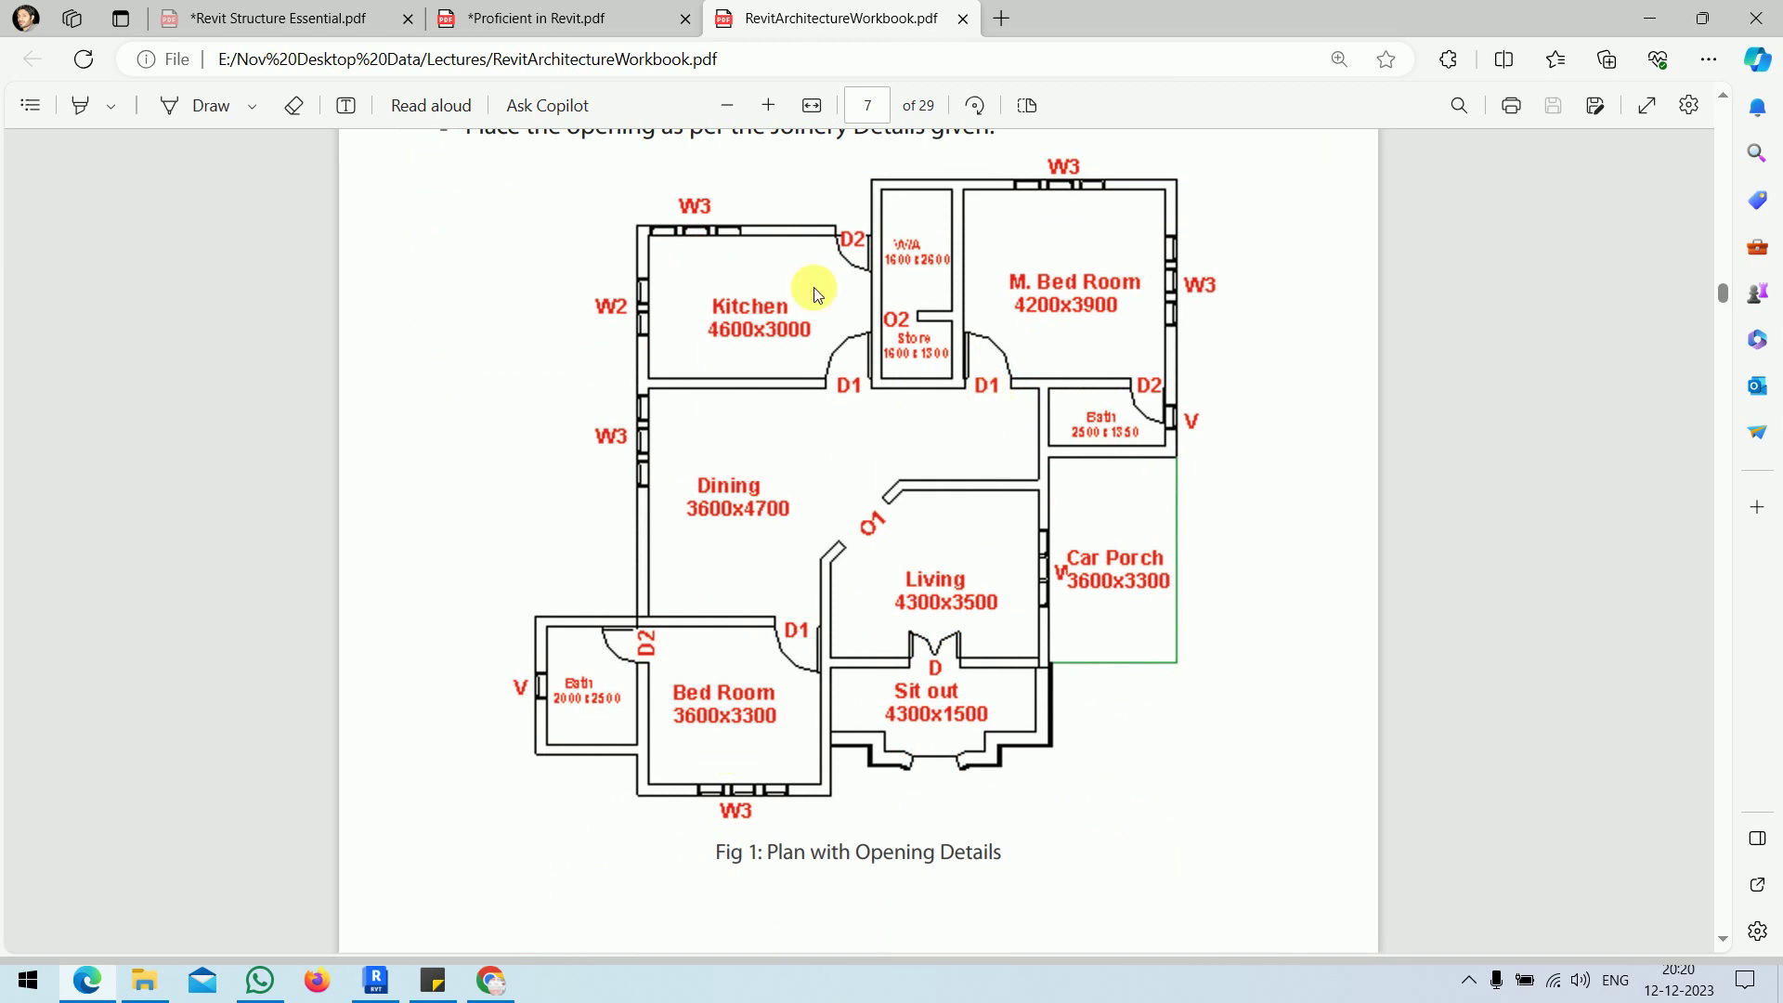
left_click(199, 115)
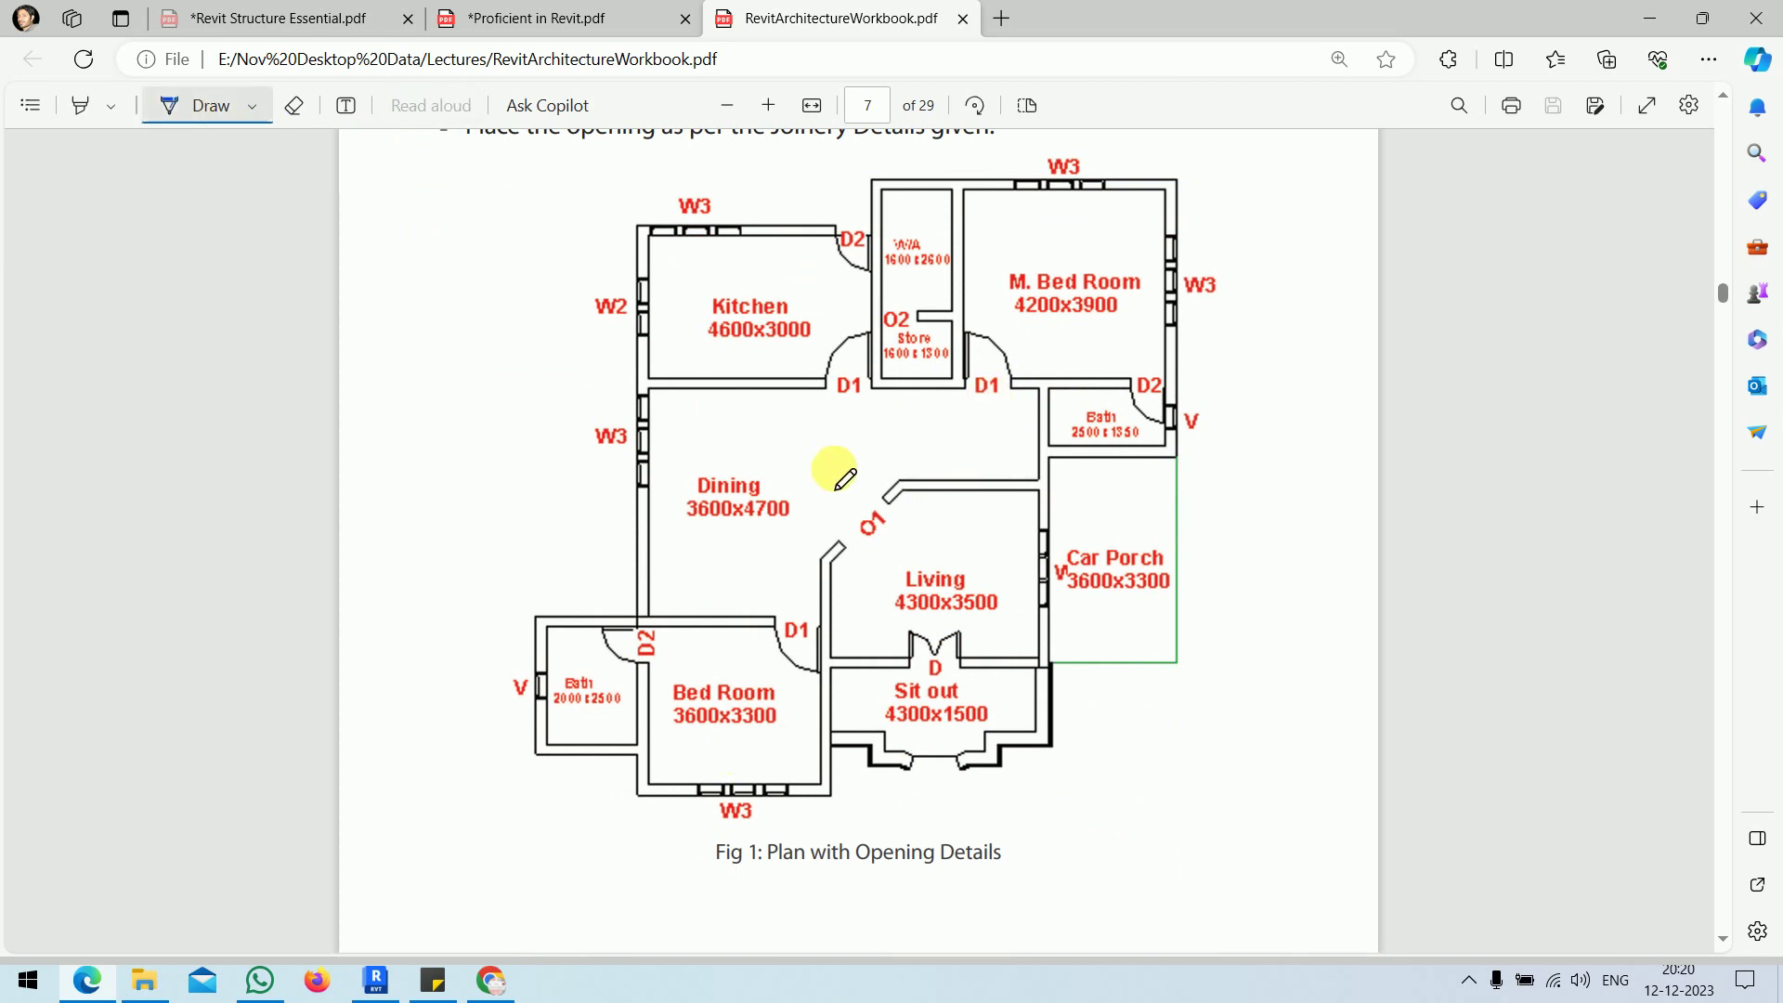
mouse_move(850, 569)
left_mouse_down()
mouse_move(915, 477)
mouse_move(804, 543)
mouse_move(844, 568)
left_mouse_up()
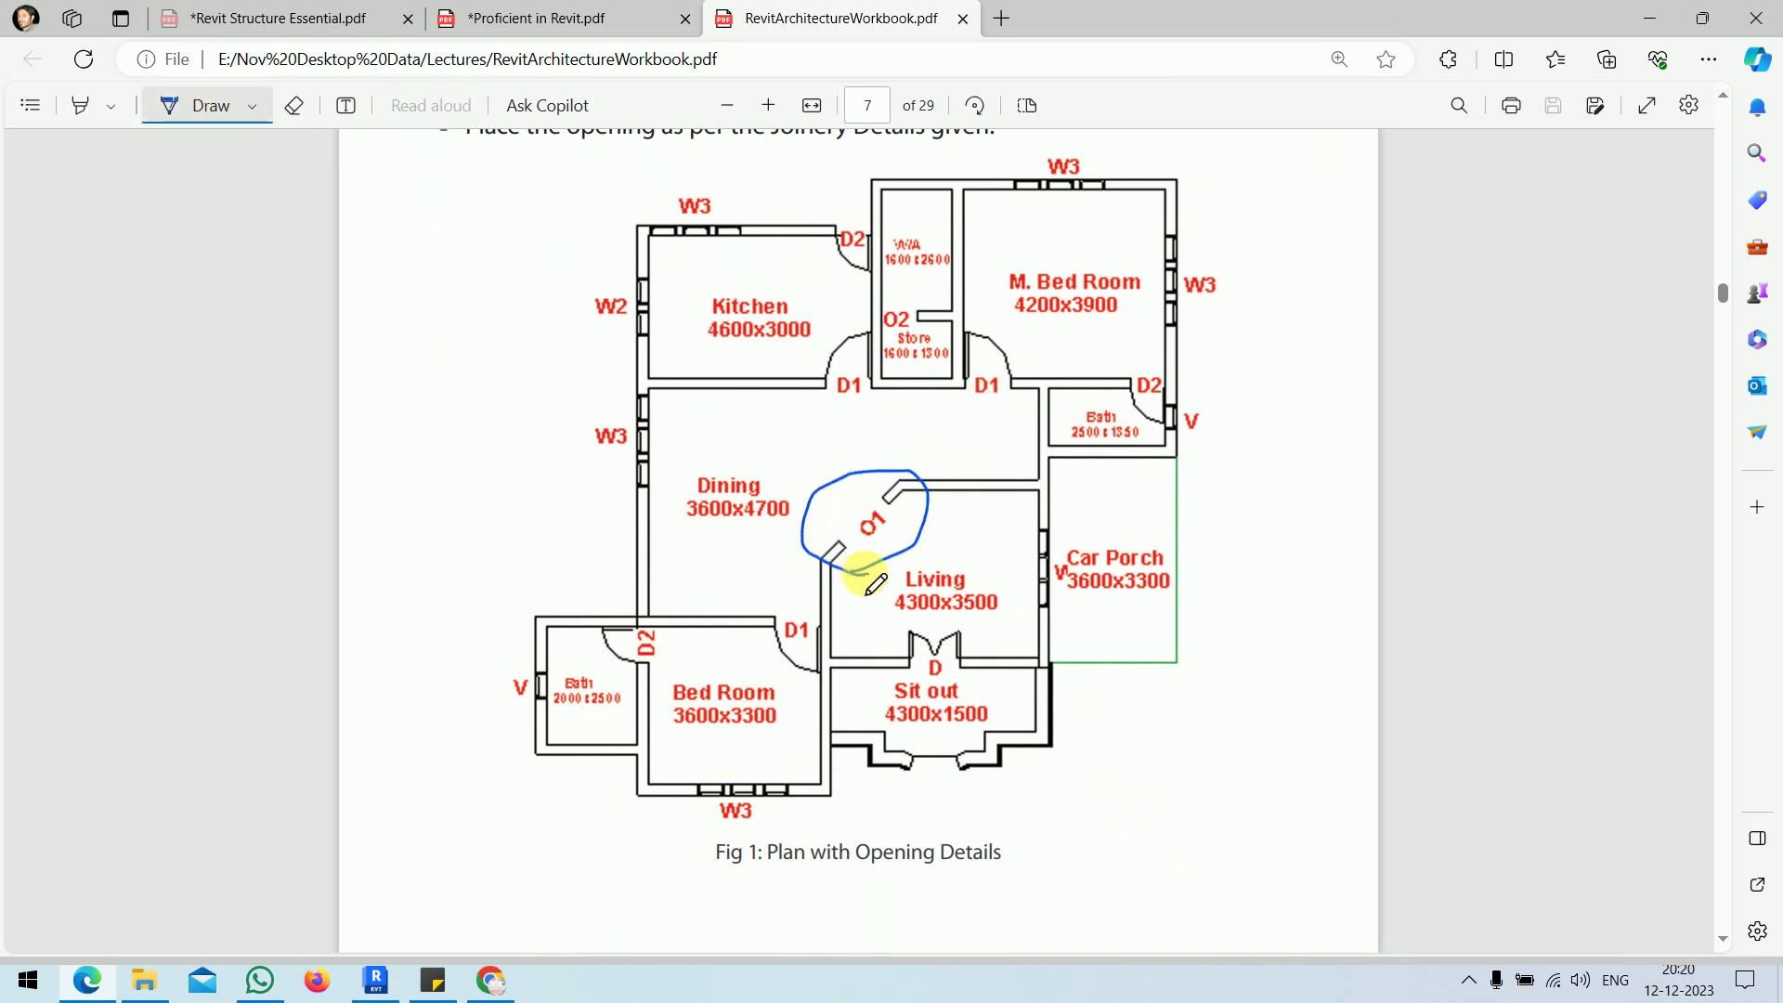
mouse_move(918, 345)
left_mouse_down()
mouse_move(910, 290)
mouse_move(894, 353)
mouse_move(927, 346)
left_mouse_up()
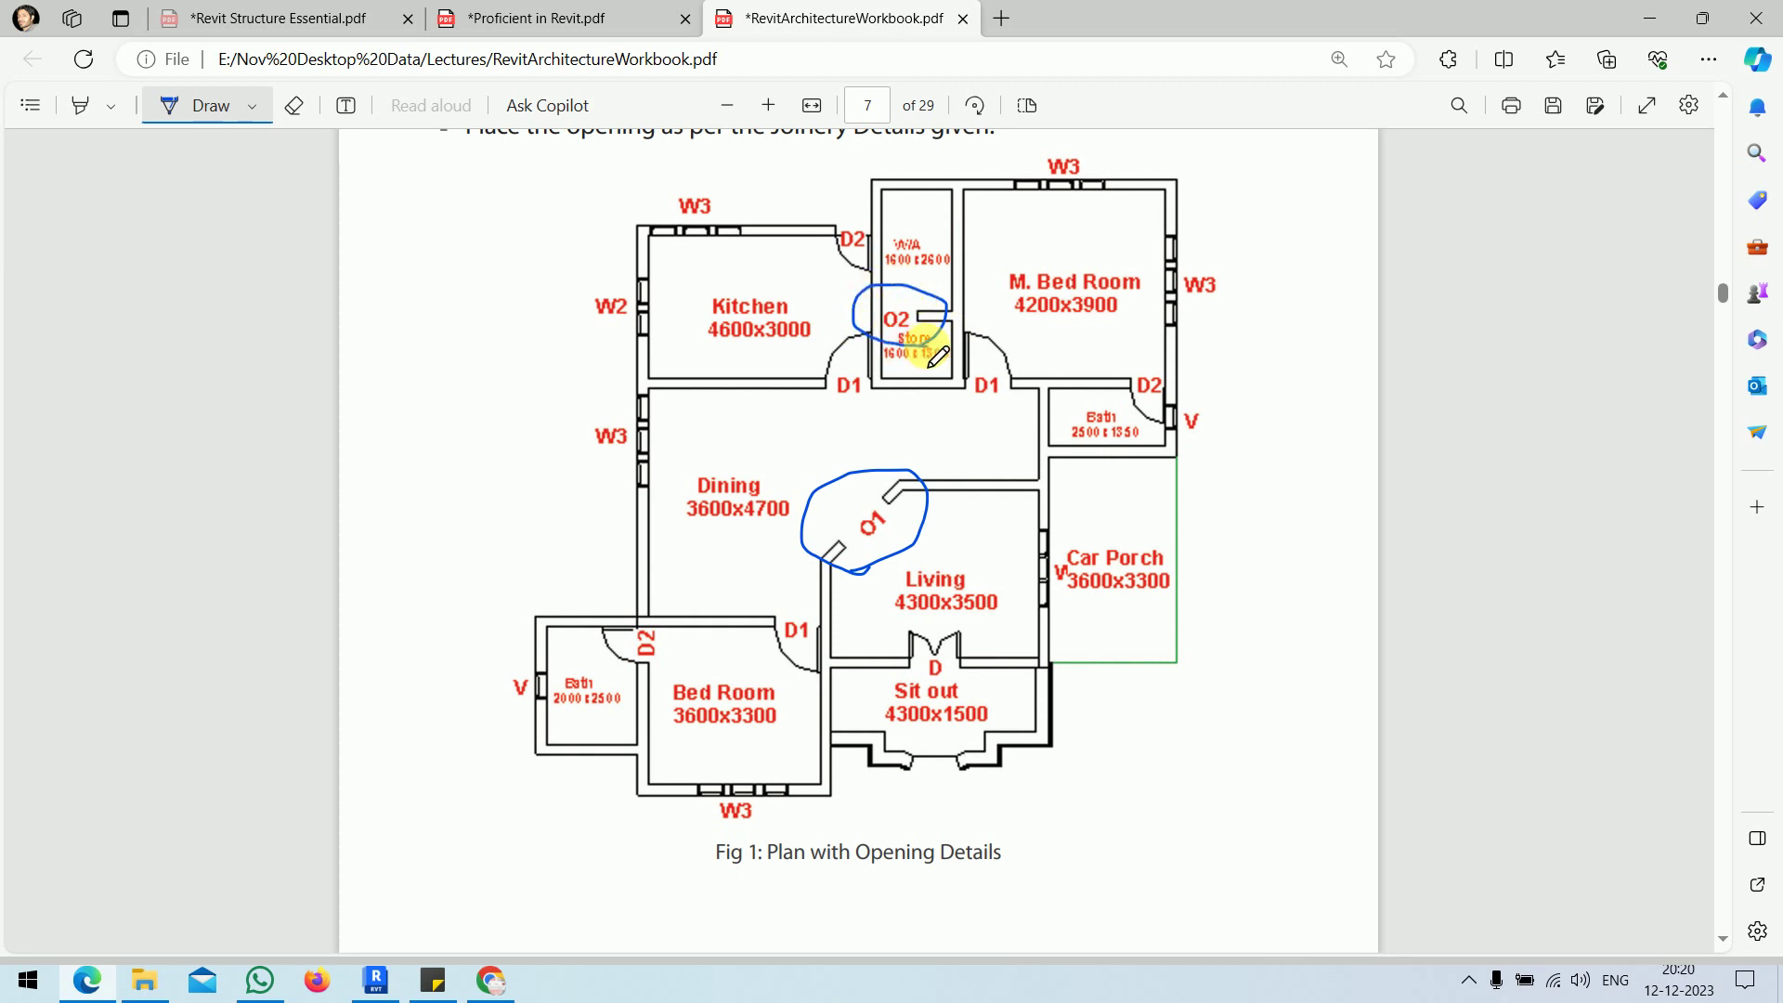
- Mark the O1 and O2 opening rows and underline their widths in the Joinery Details table
scroll(1063, 525, "down", 8)
scroll(1070, 526, "down", 3)
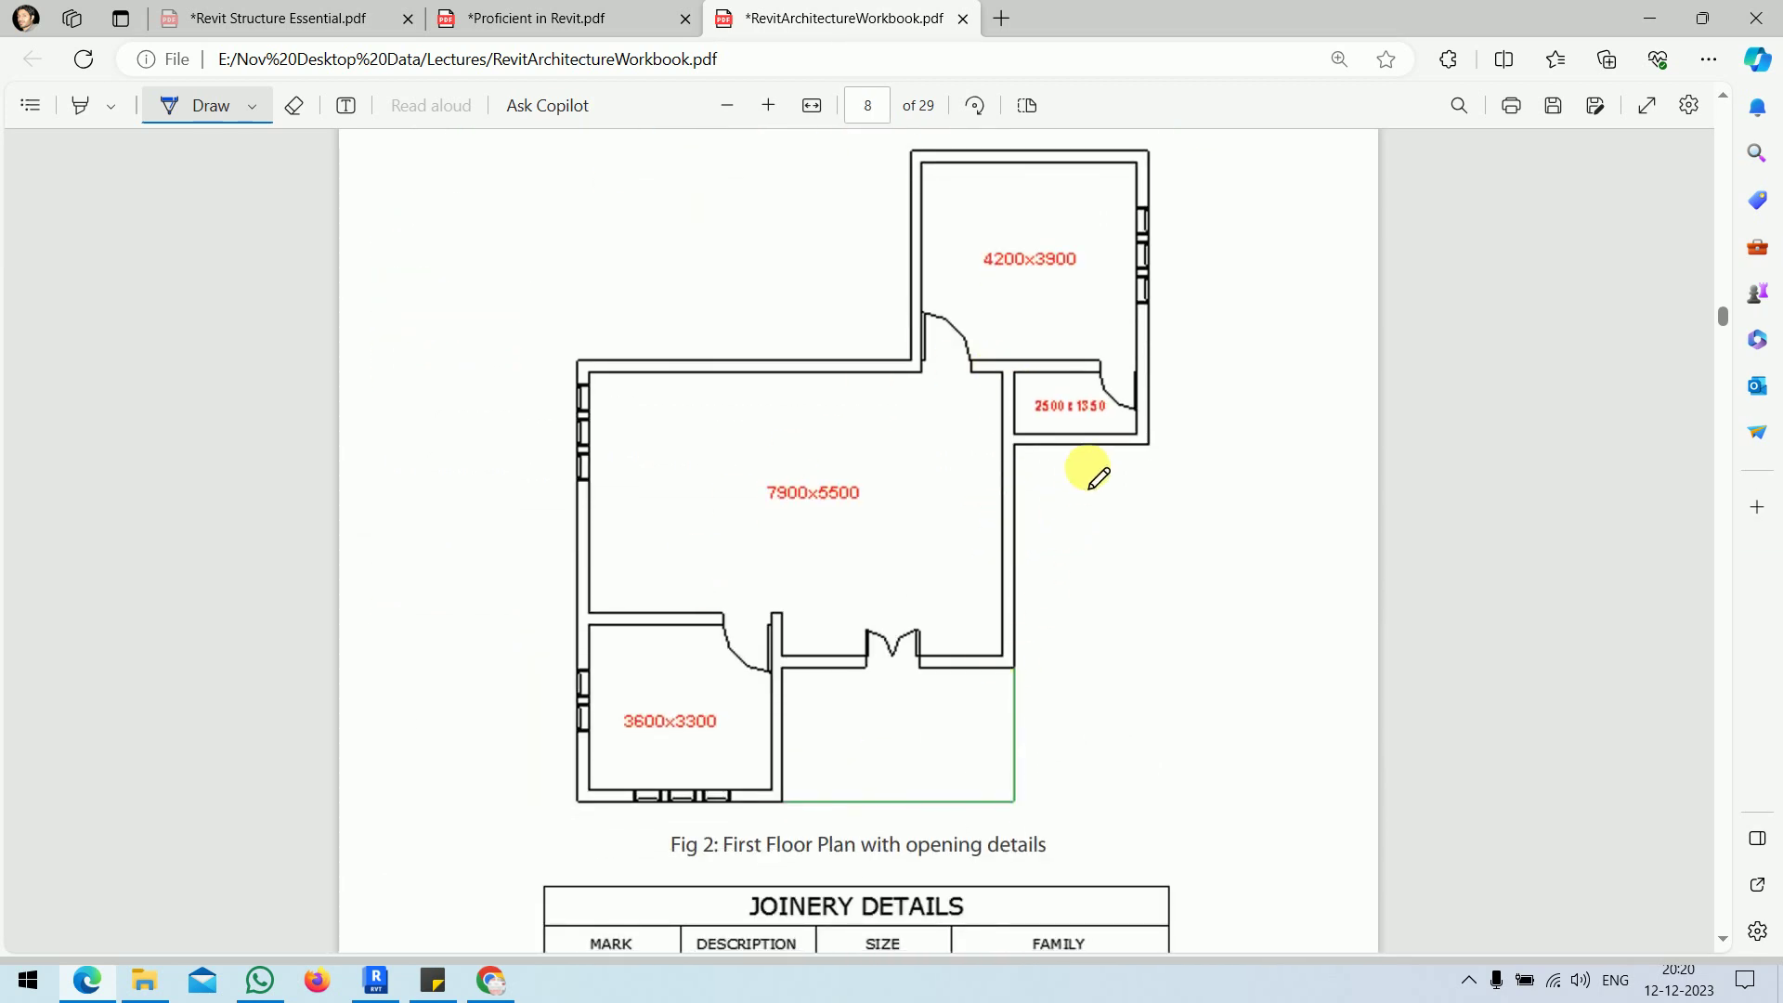
scroll(1098, 477, "down", 6)
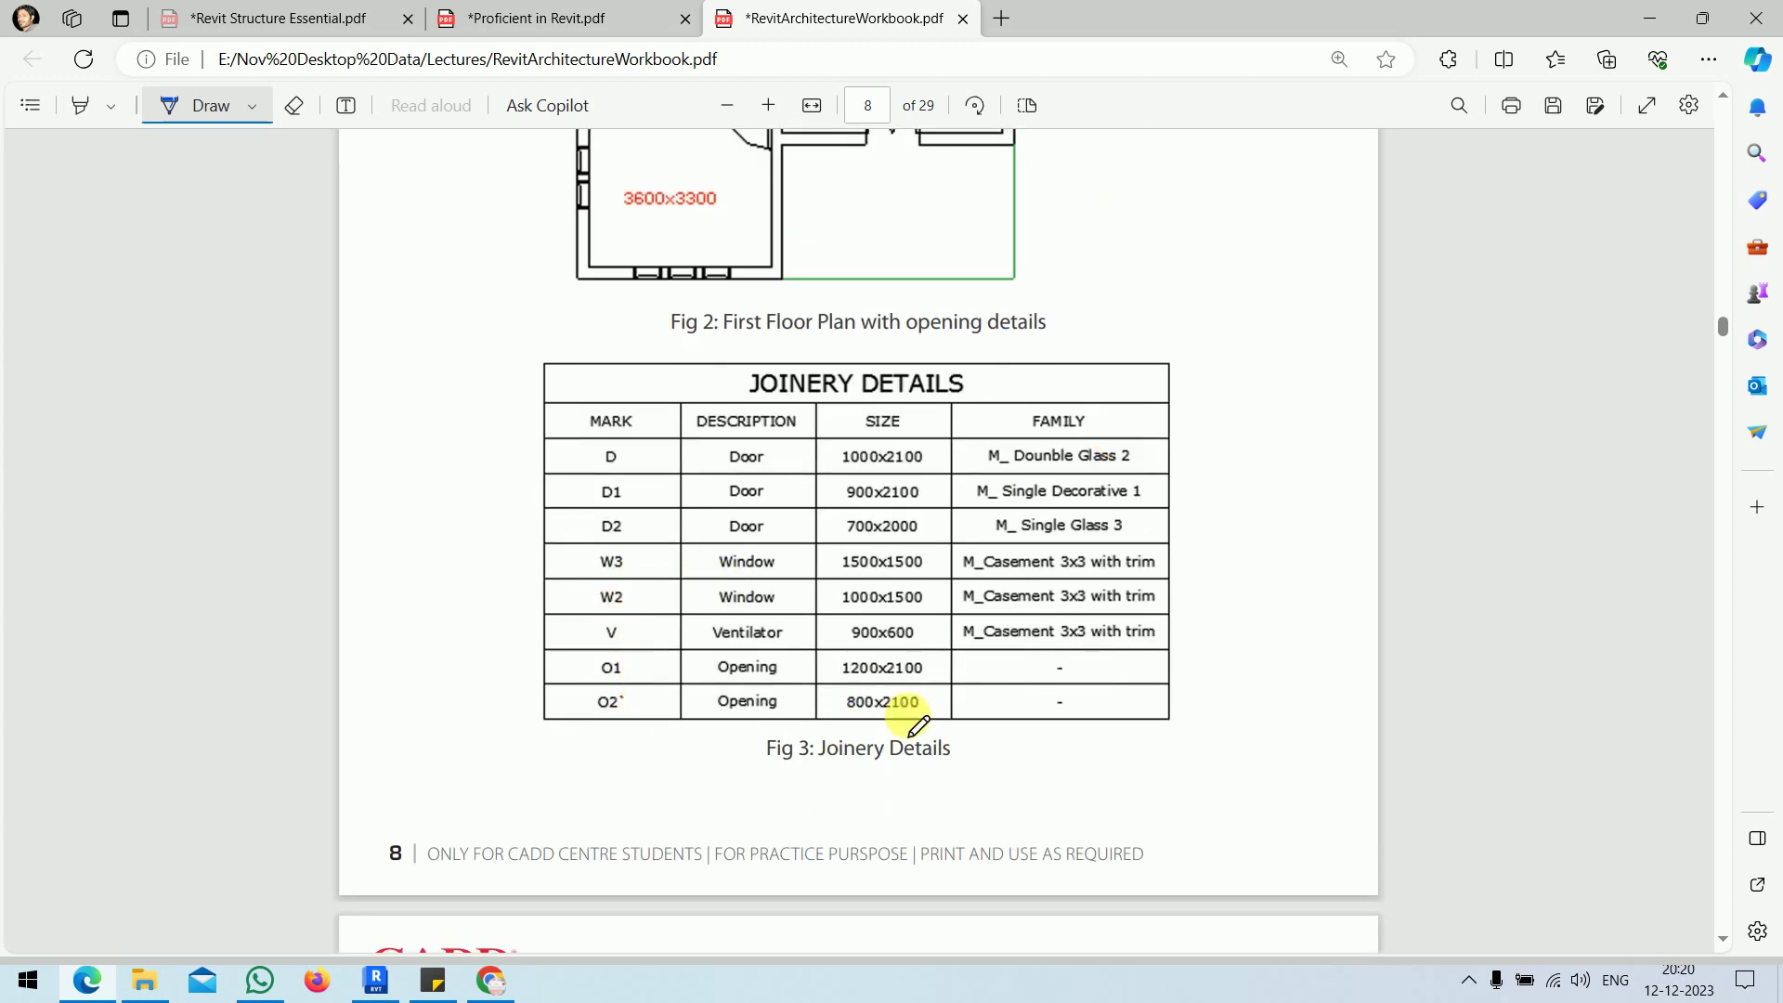
mouse_move(839, 728)
left_mouse_down()
mouse_move(955, 684)
mouse_move(843, 636)
mouse_move(585, 649)
mouse_move(605, 737)
mouse_move(873, 728)
mouse_move(887, 681)
mouse_move(875, 716)
left_mouse_up()
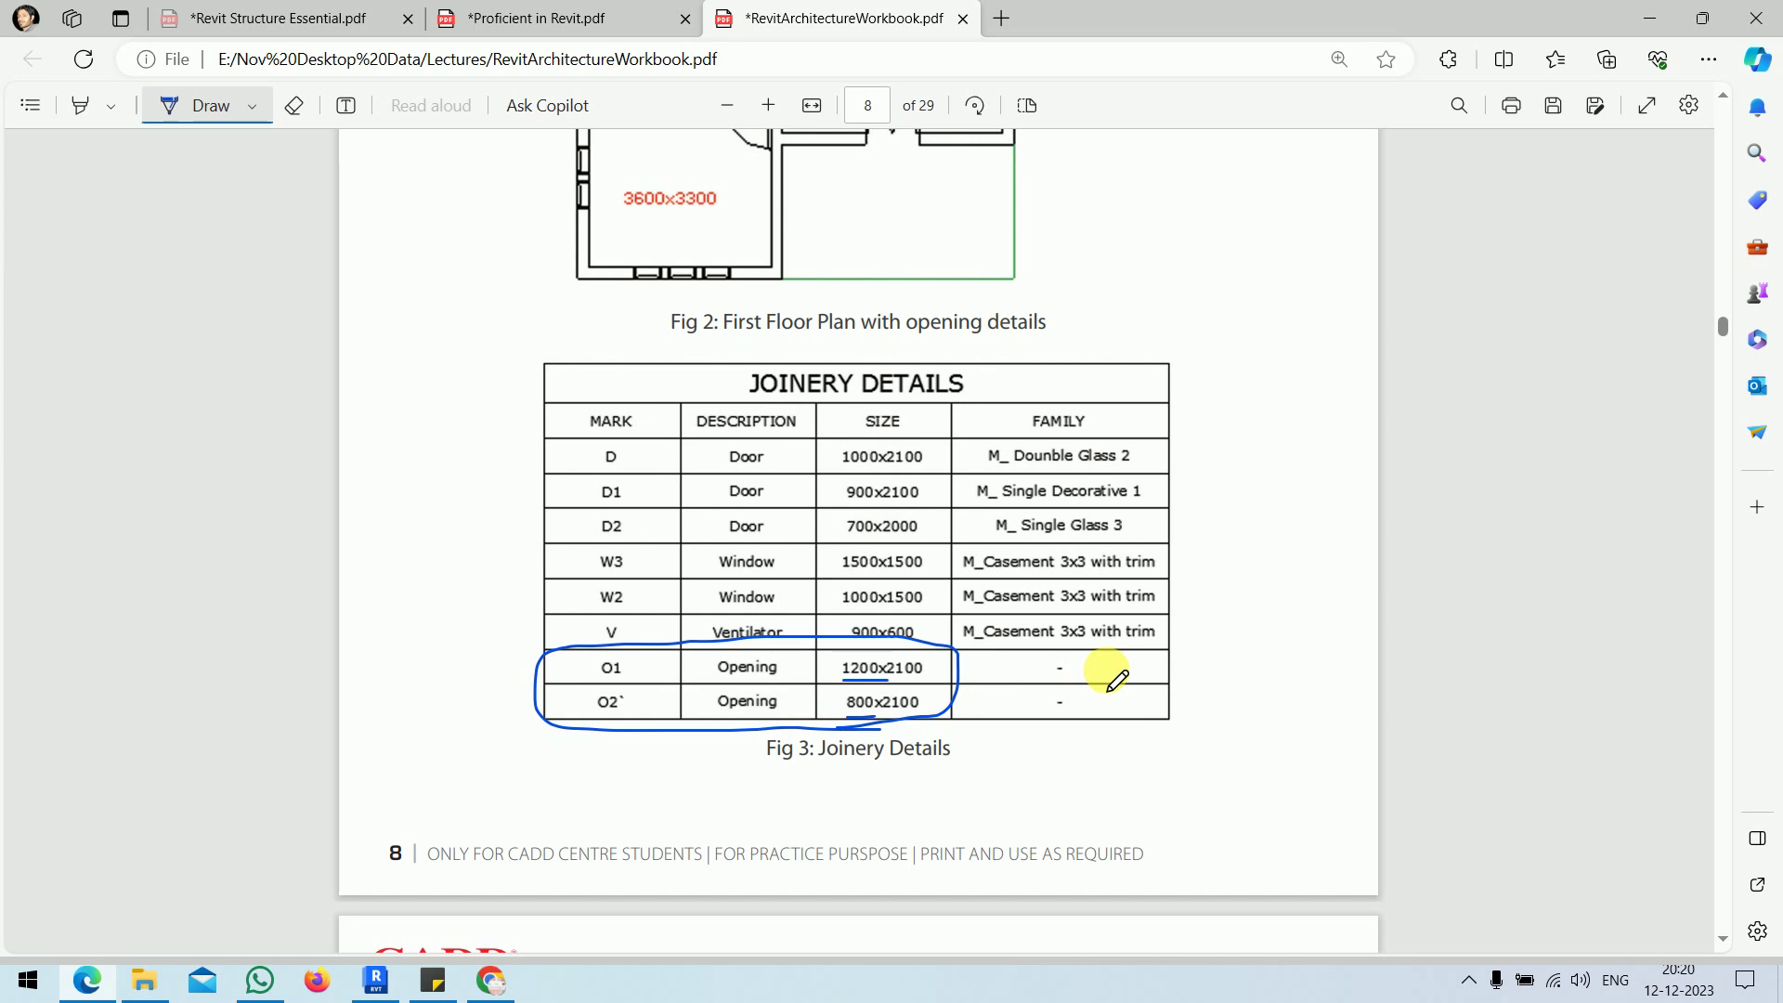
- Mark the opening between dining and living on the Ground Floor with interiors plan on page 9
scroll(1114, 678, "up", 15)
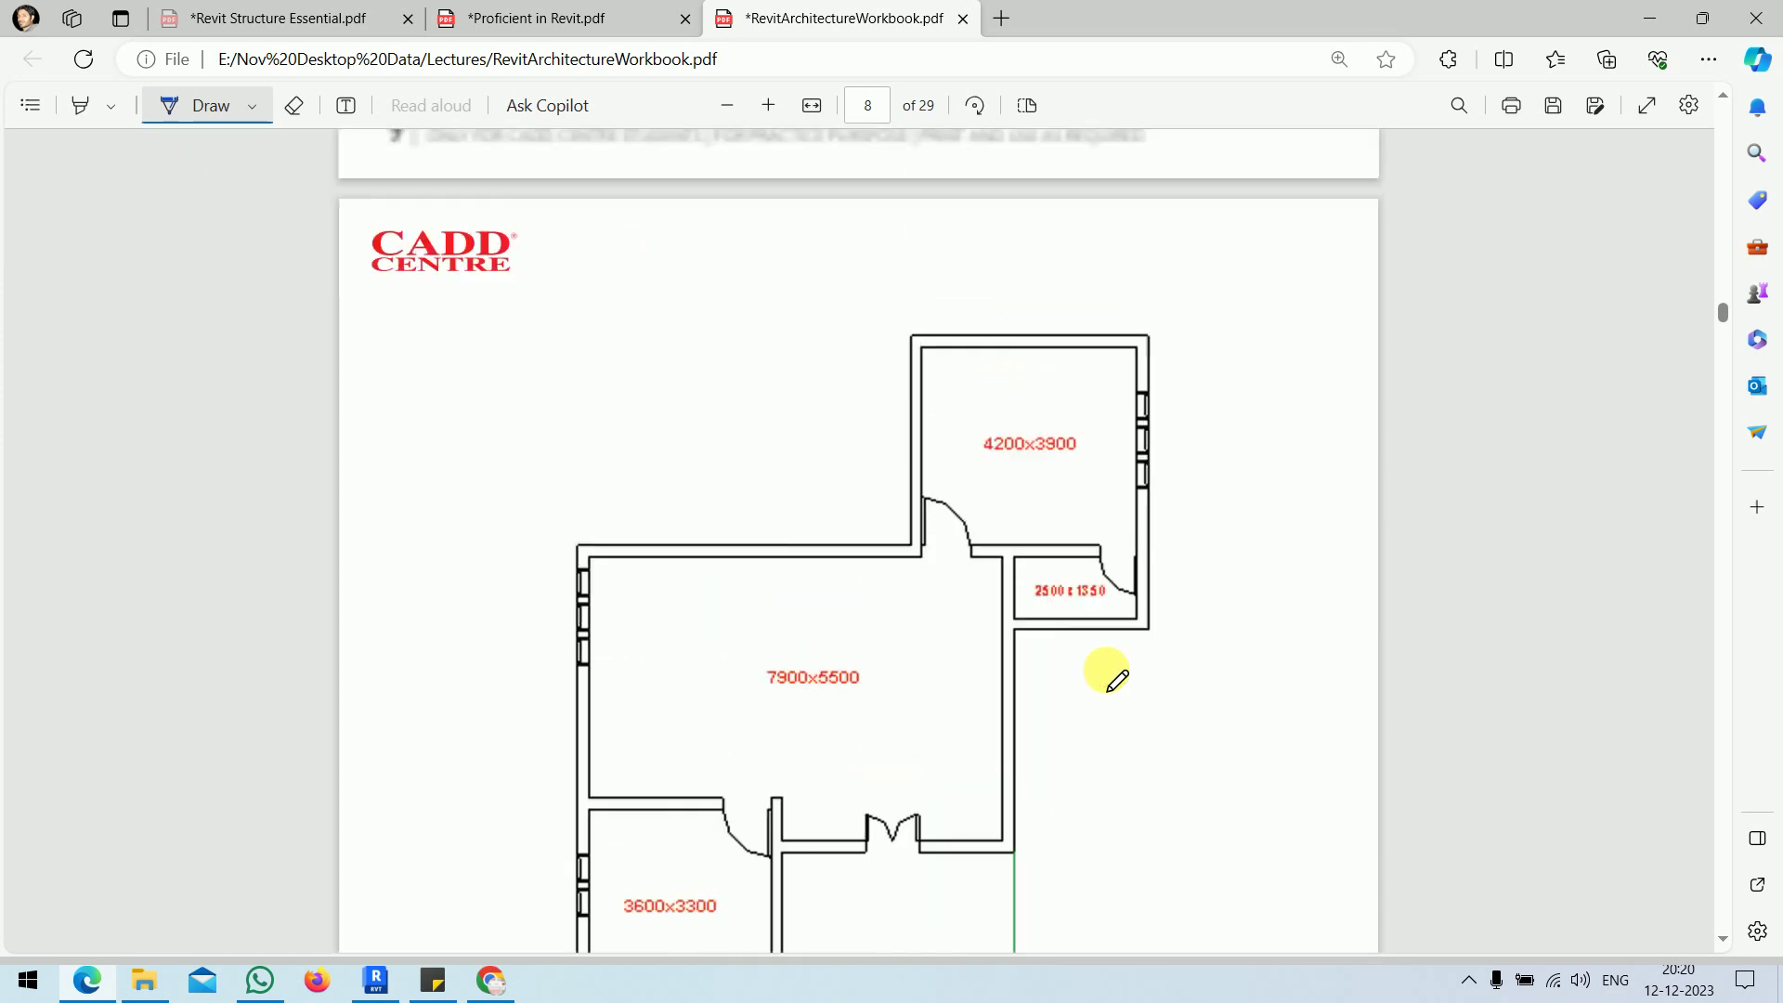
scroll(1115, 678, "up", 1)
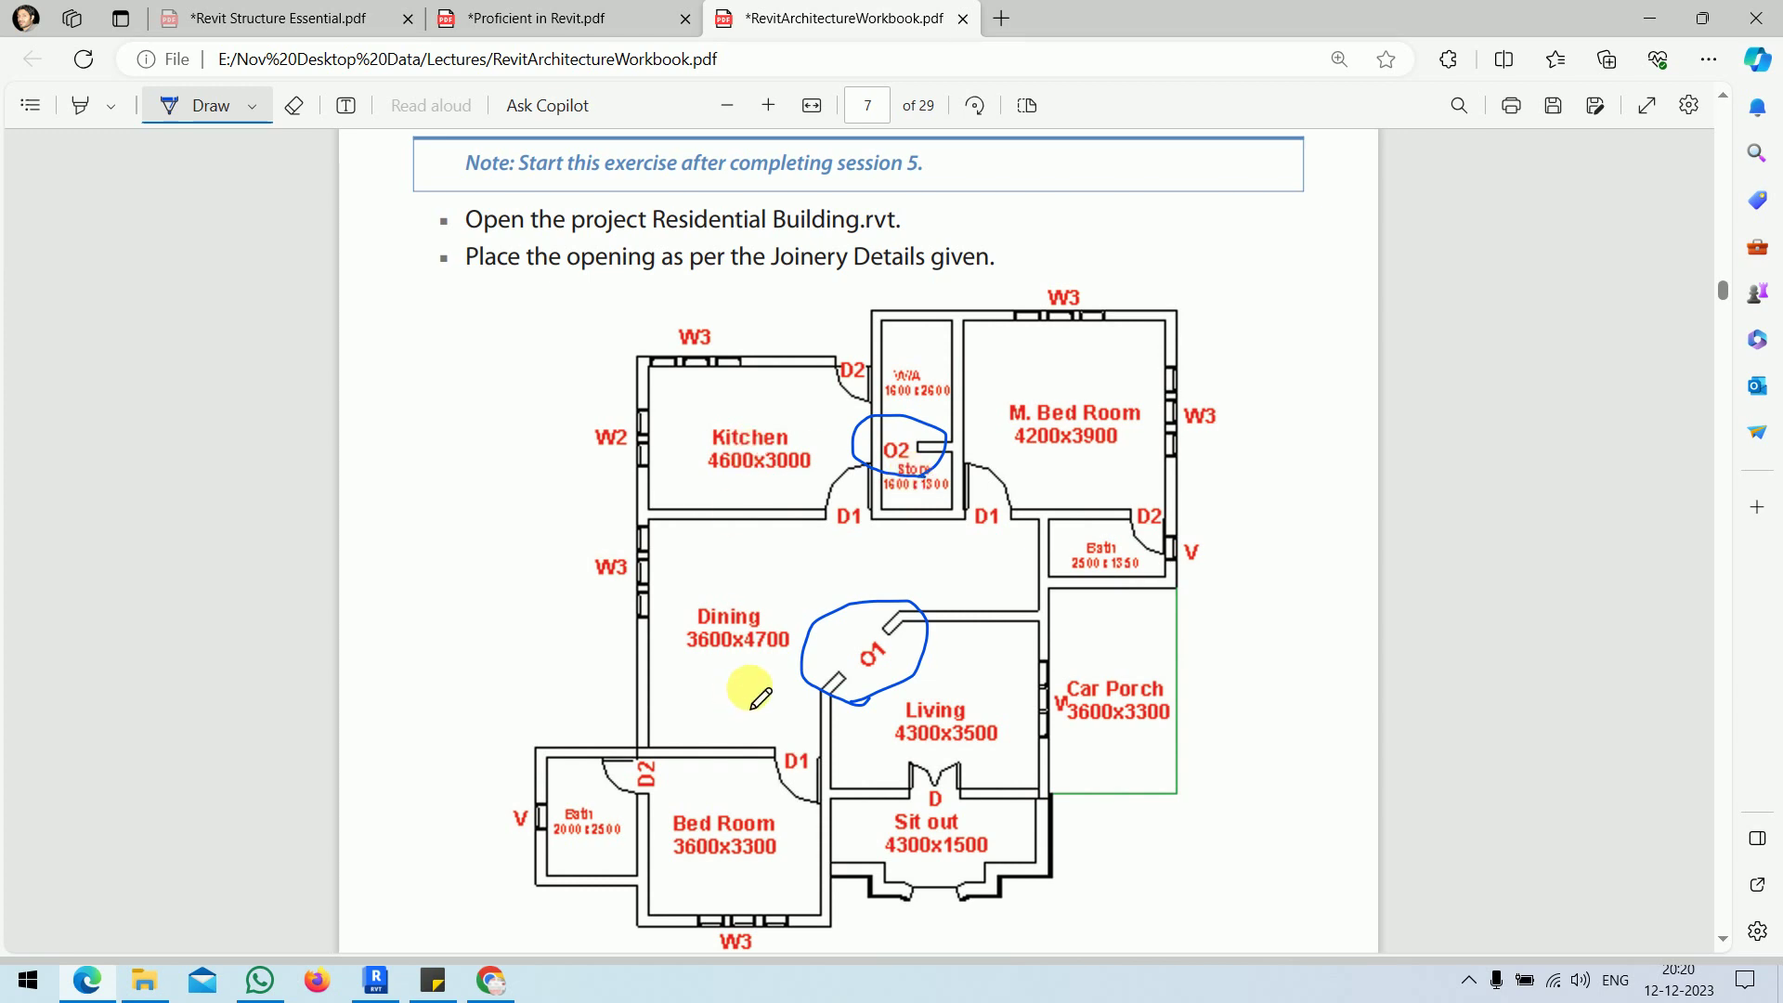
scroll(893, 639, "down", 20)
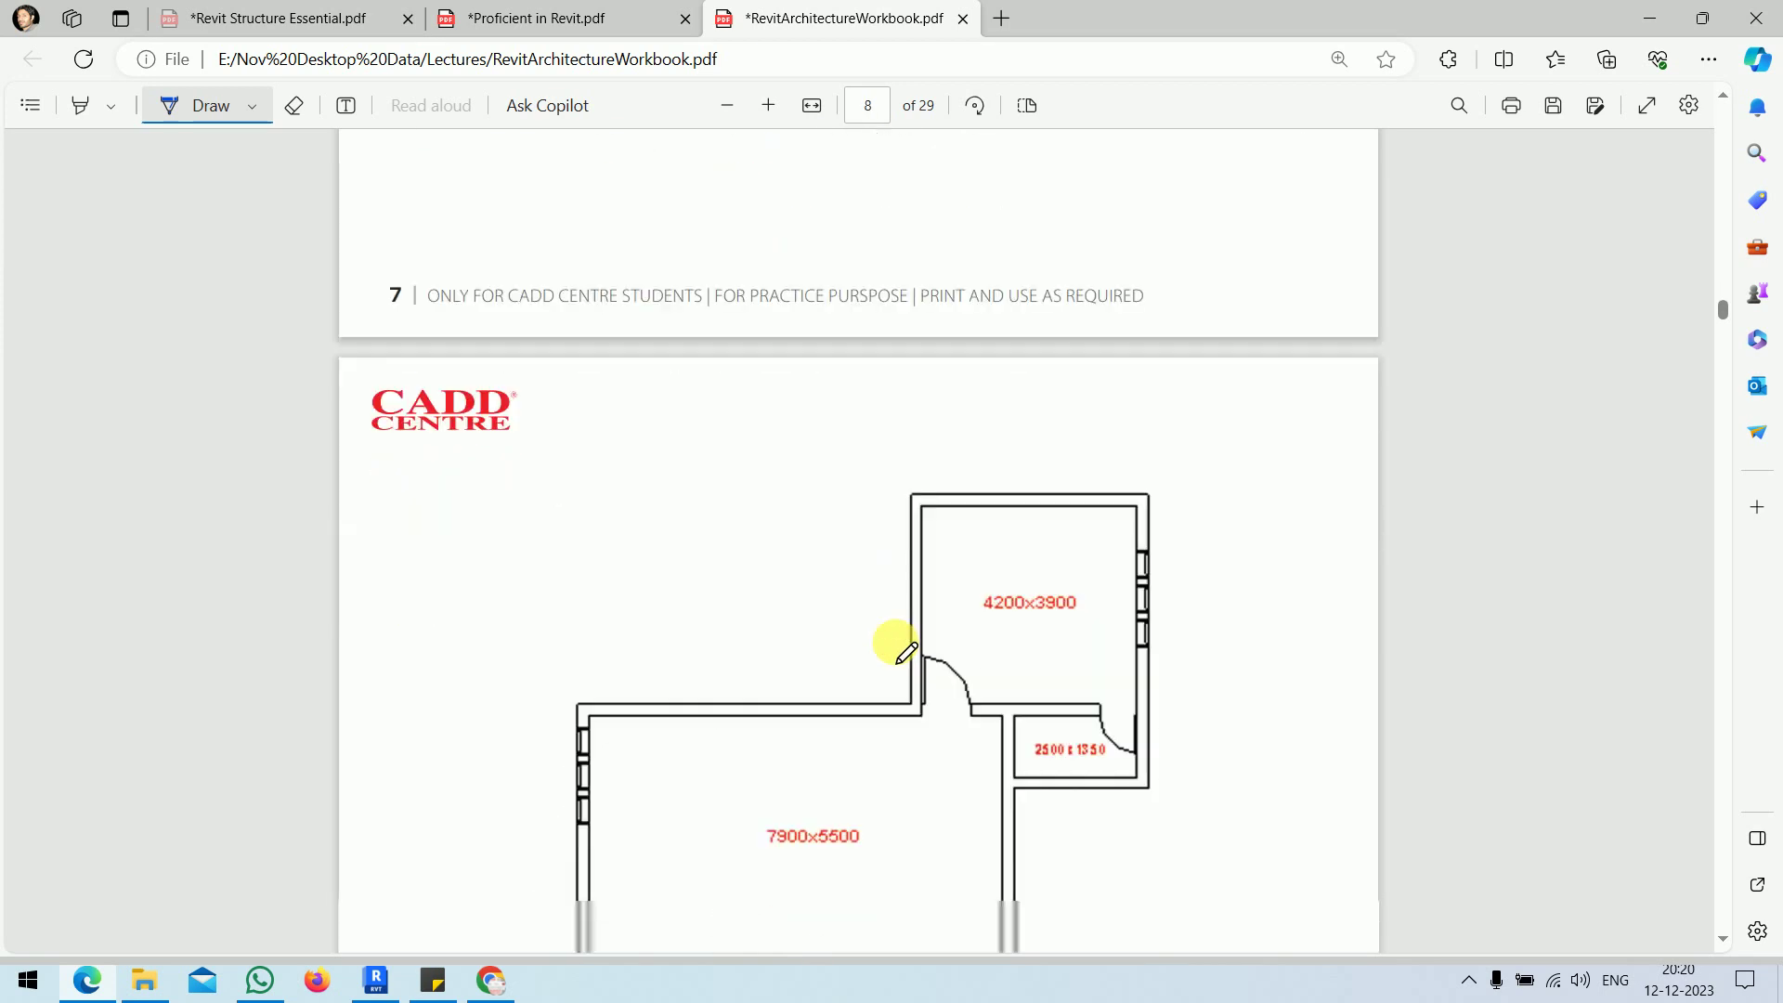
scroll(894, 641, "up", 5)
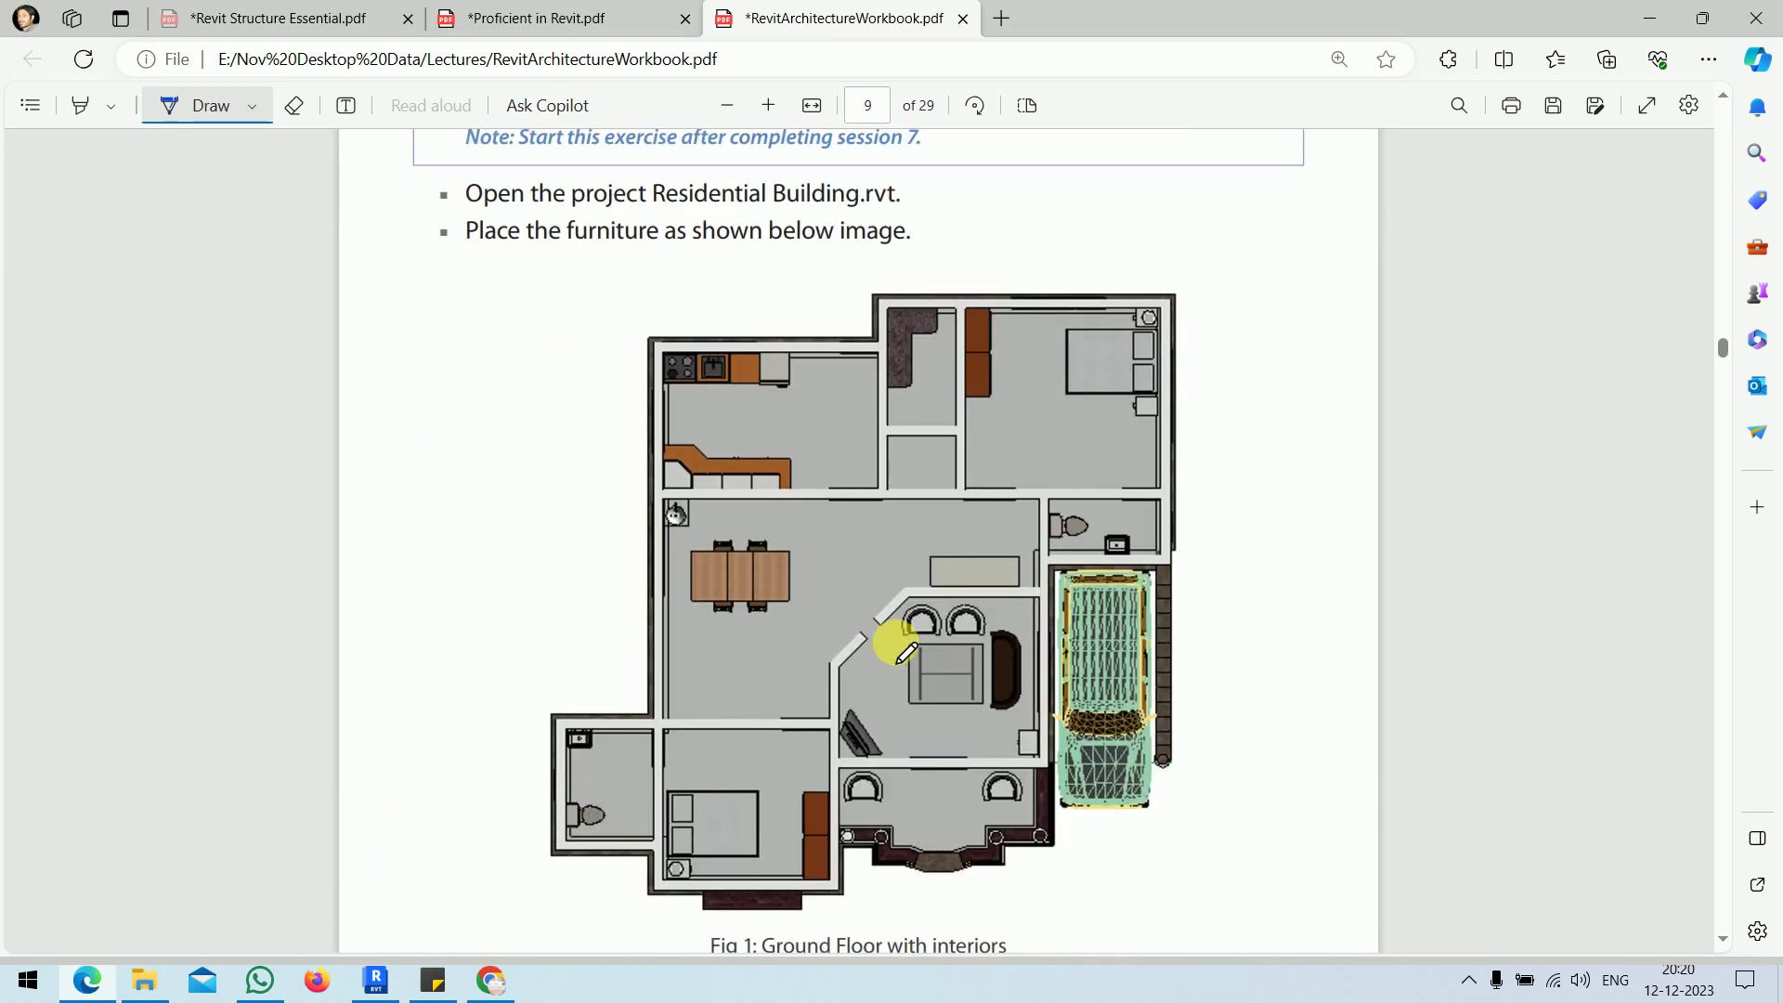
mouse_move(879, 637)
left_mouse_down()
mouse_move(867, 616)
mouse_move(848, 637)
mouse_move(884, 641)
left_mouse_up()
- Trace the dining-living opening and the store opening in ink on the page 10 3D view
scroll(891, 639, "down", 10)
scroll(840, 455, "up", 1)
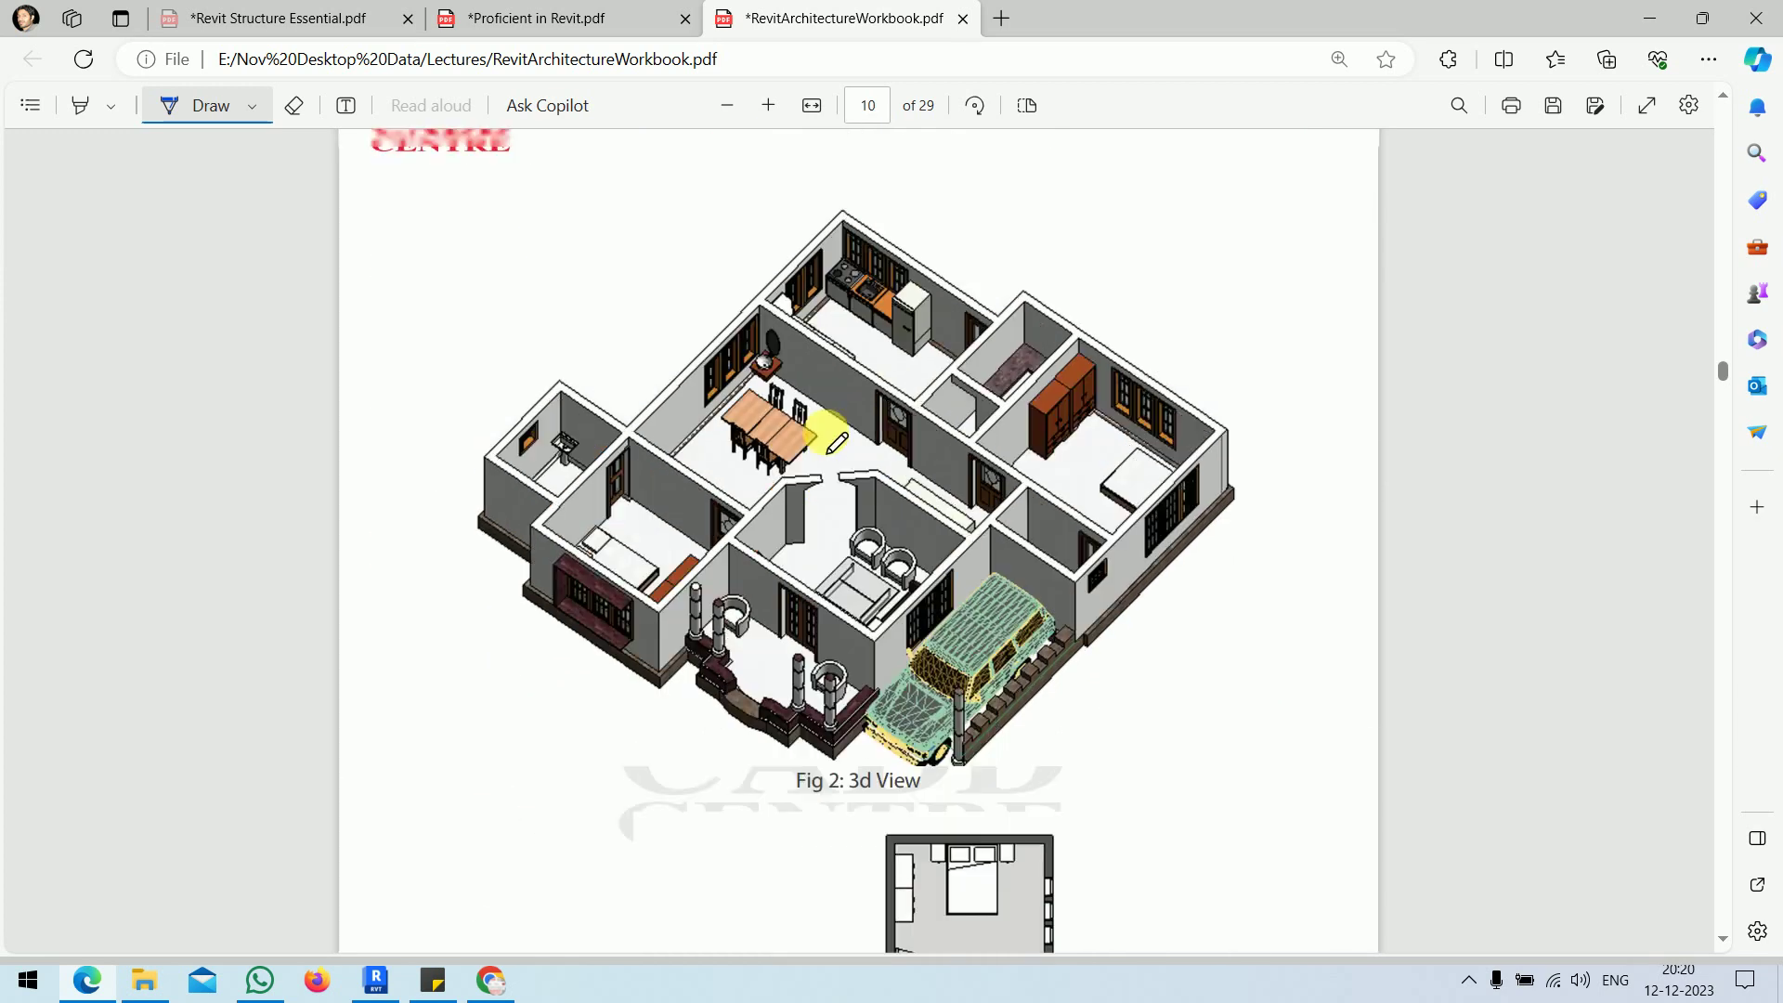
scroll(816, 525, "up", 1)
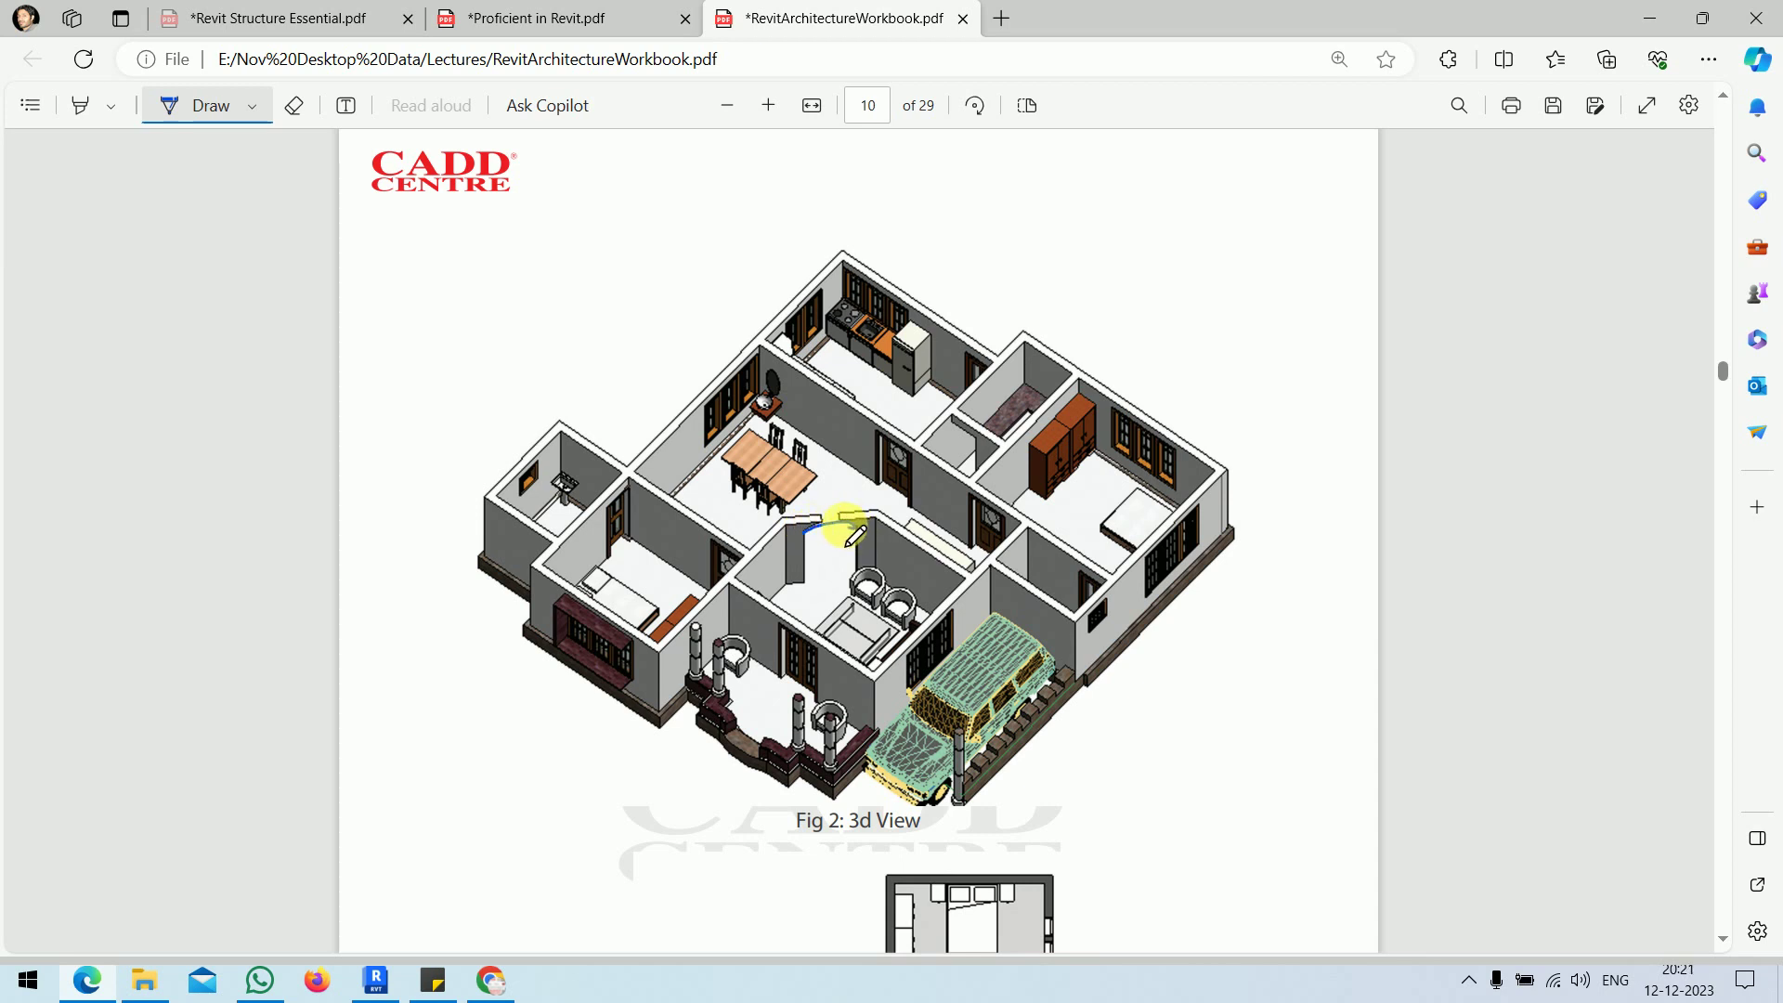
left_click_drag(841, 525, 856, 527)
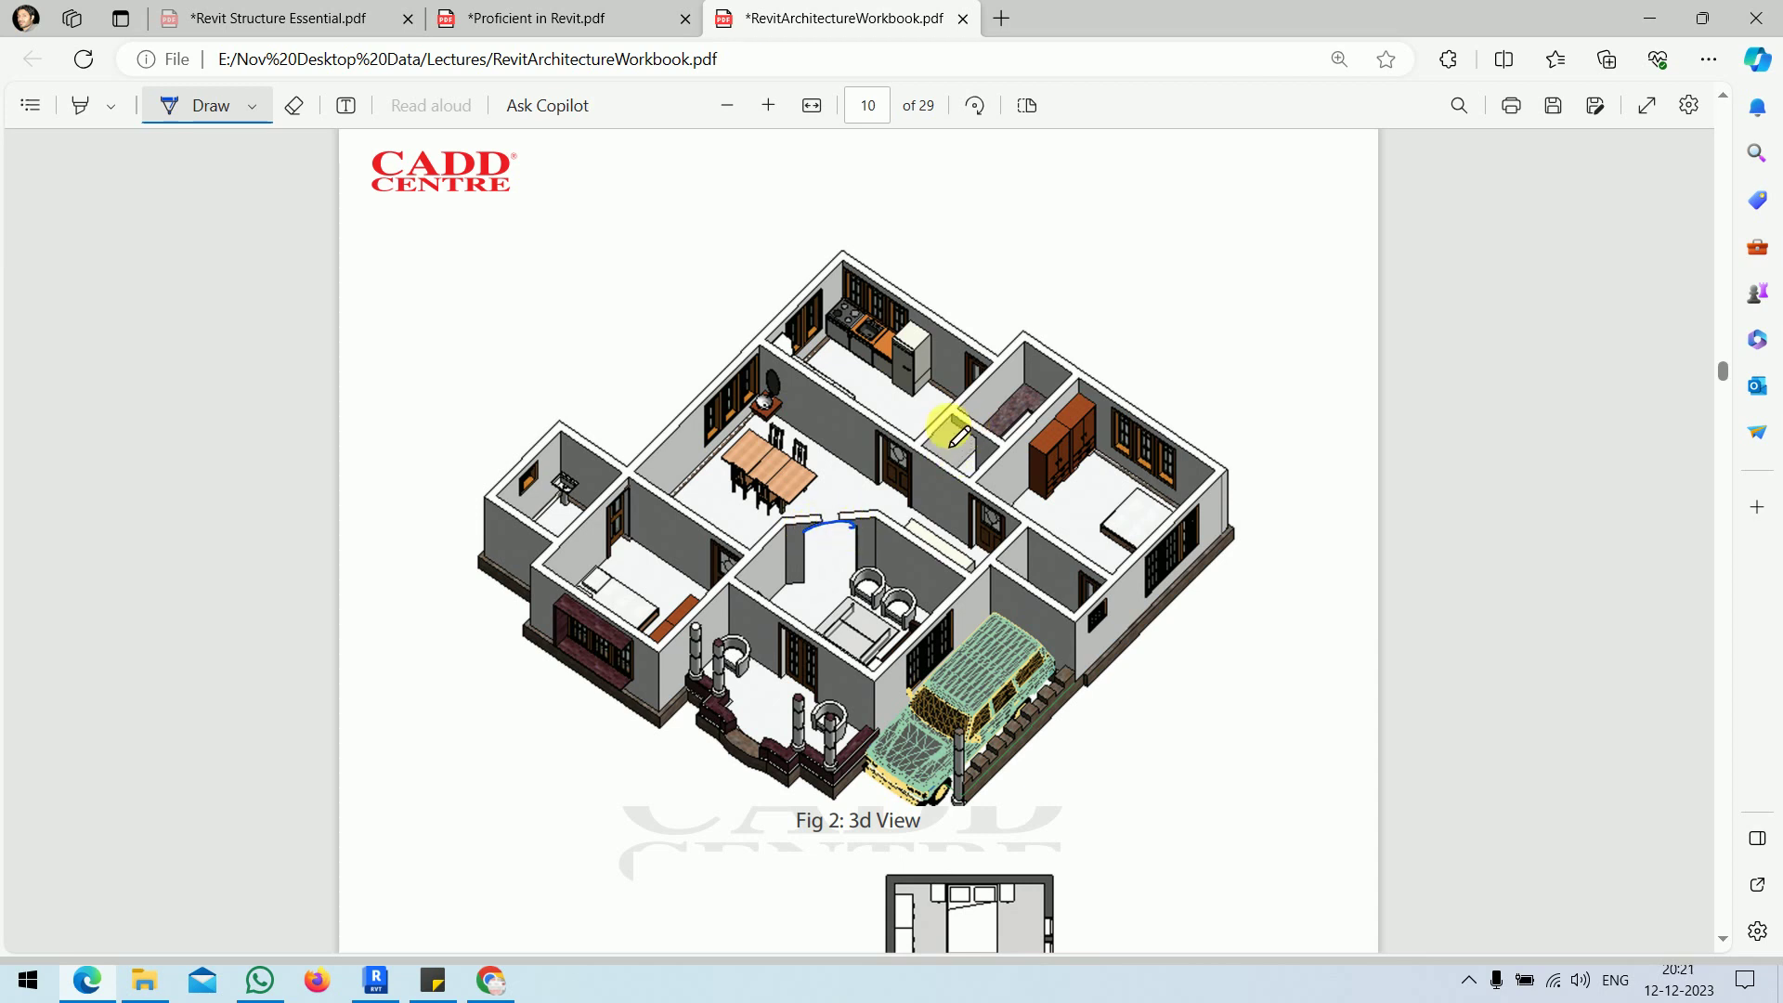
left_click_drag(971, 463, 971, 482)
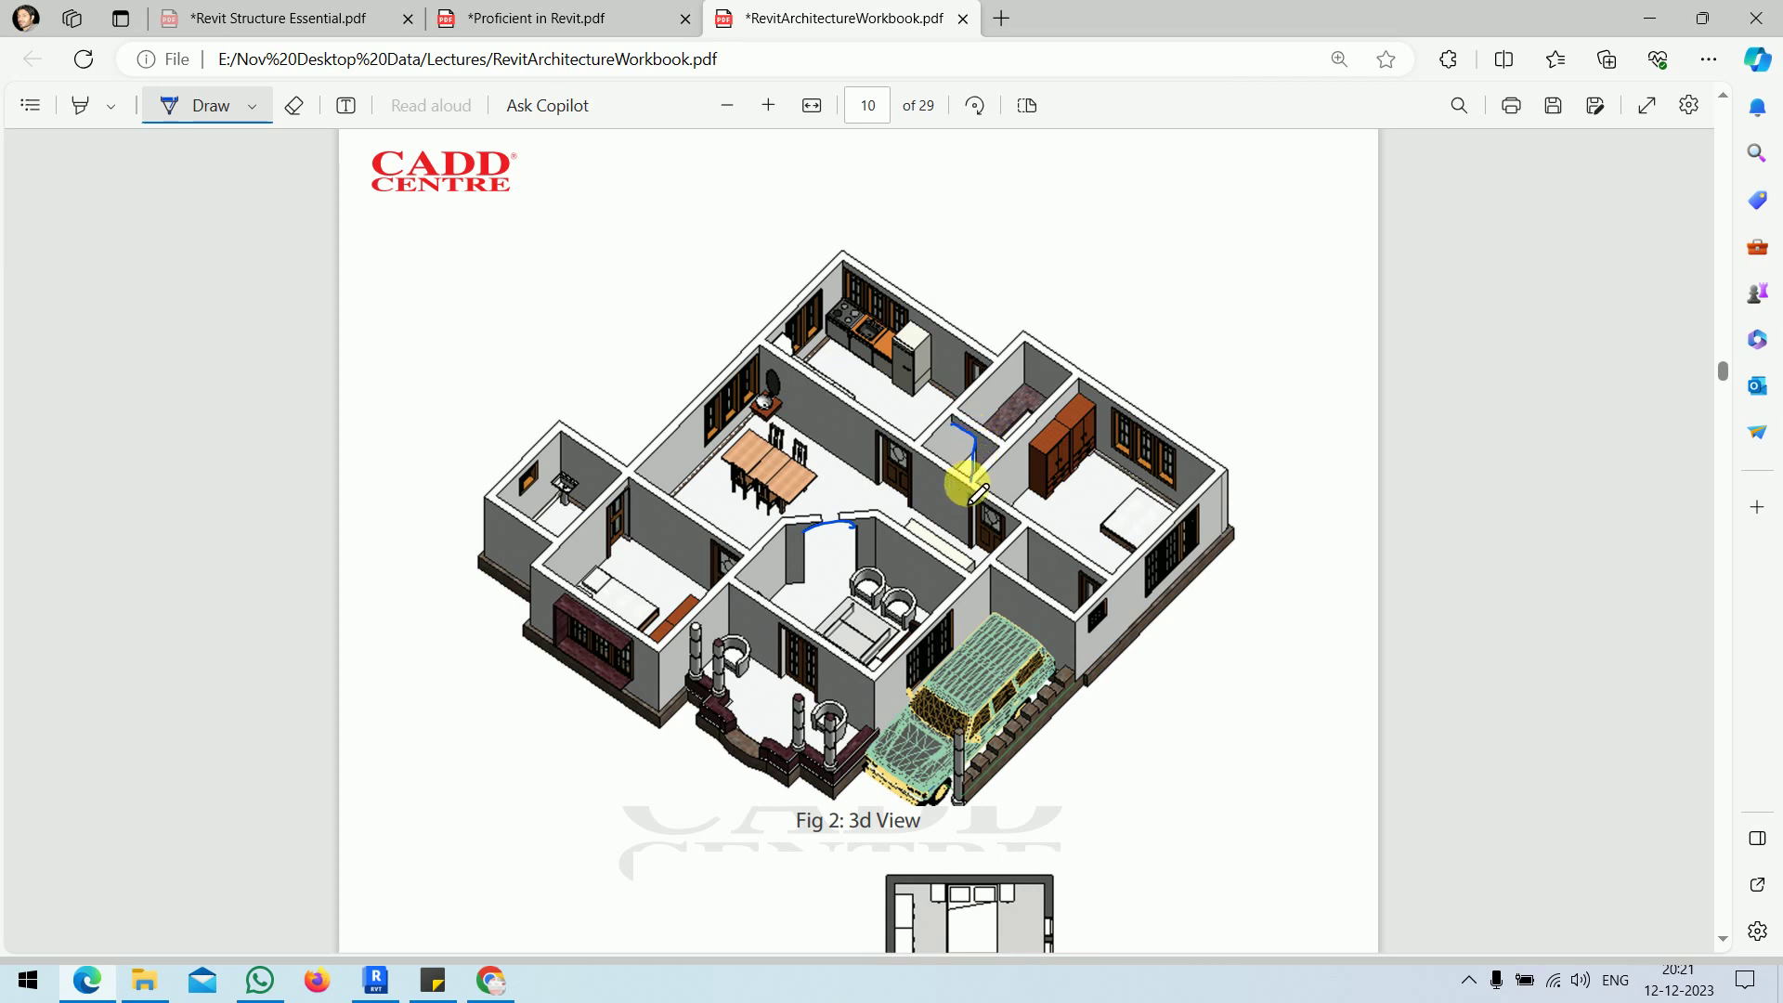
- Minimise the workbook, close the Lectures folder window and return to the 3D building model in Revit
left_click(1649, 17)
left_click(1753, 13)
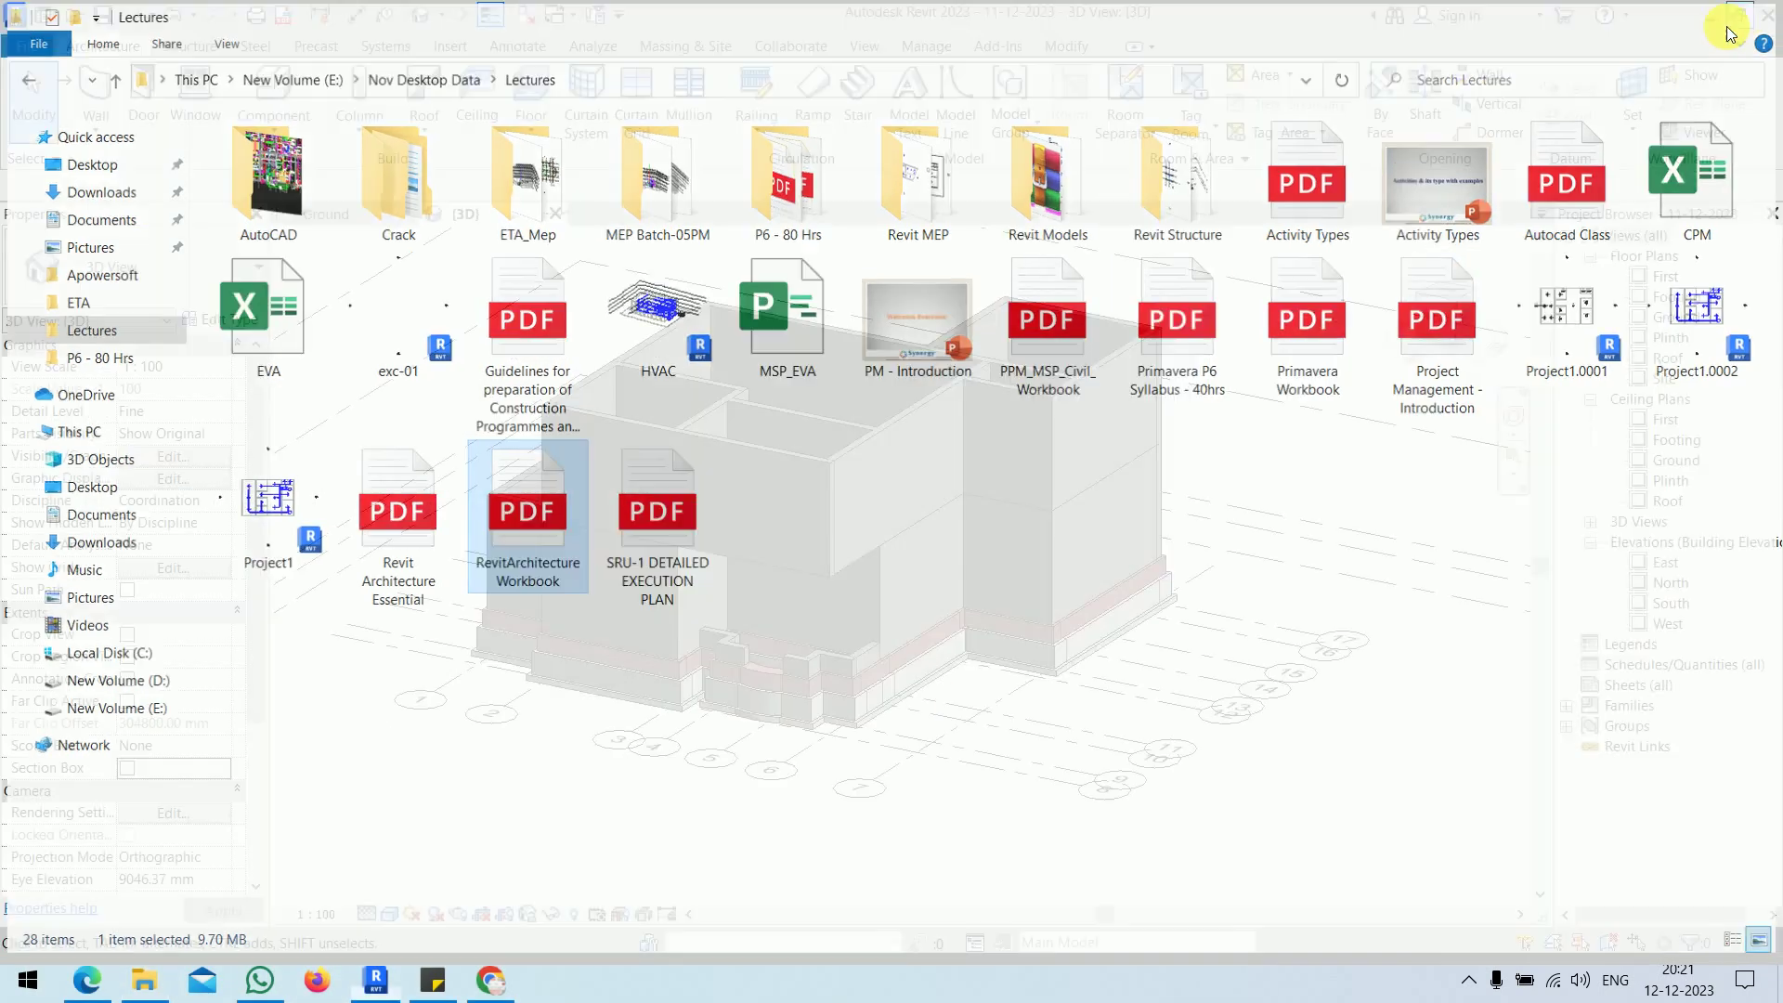
mouse_move(1278, 350)
middle_mouse_down()
mouse_move(1213, 387)
mouse_move(1241, 398)
mouse_move(1241, 709)
mouse_move(1209, 734)
middle_mouse_up()
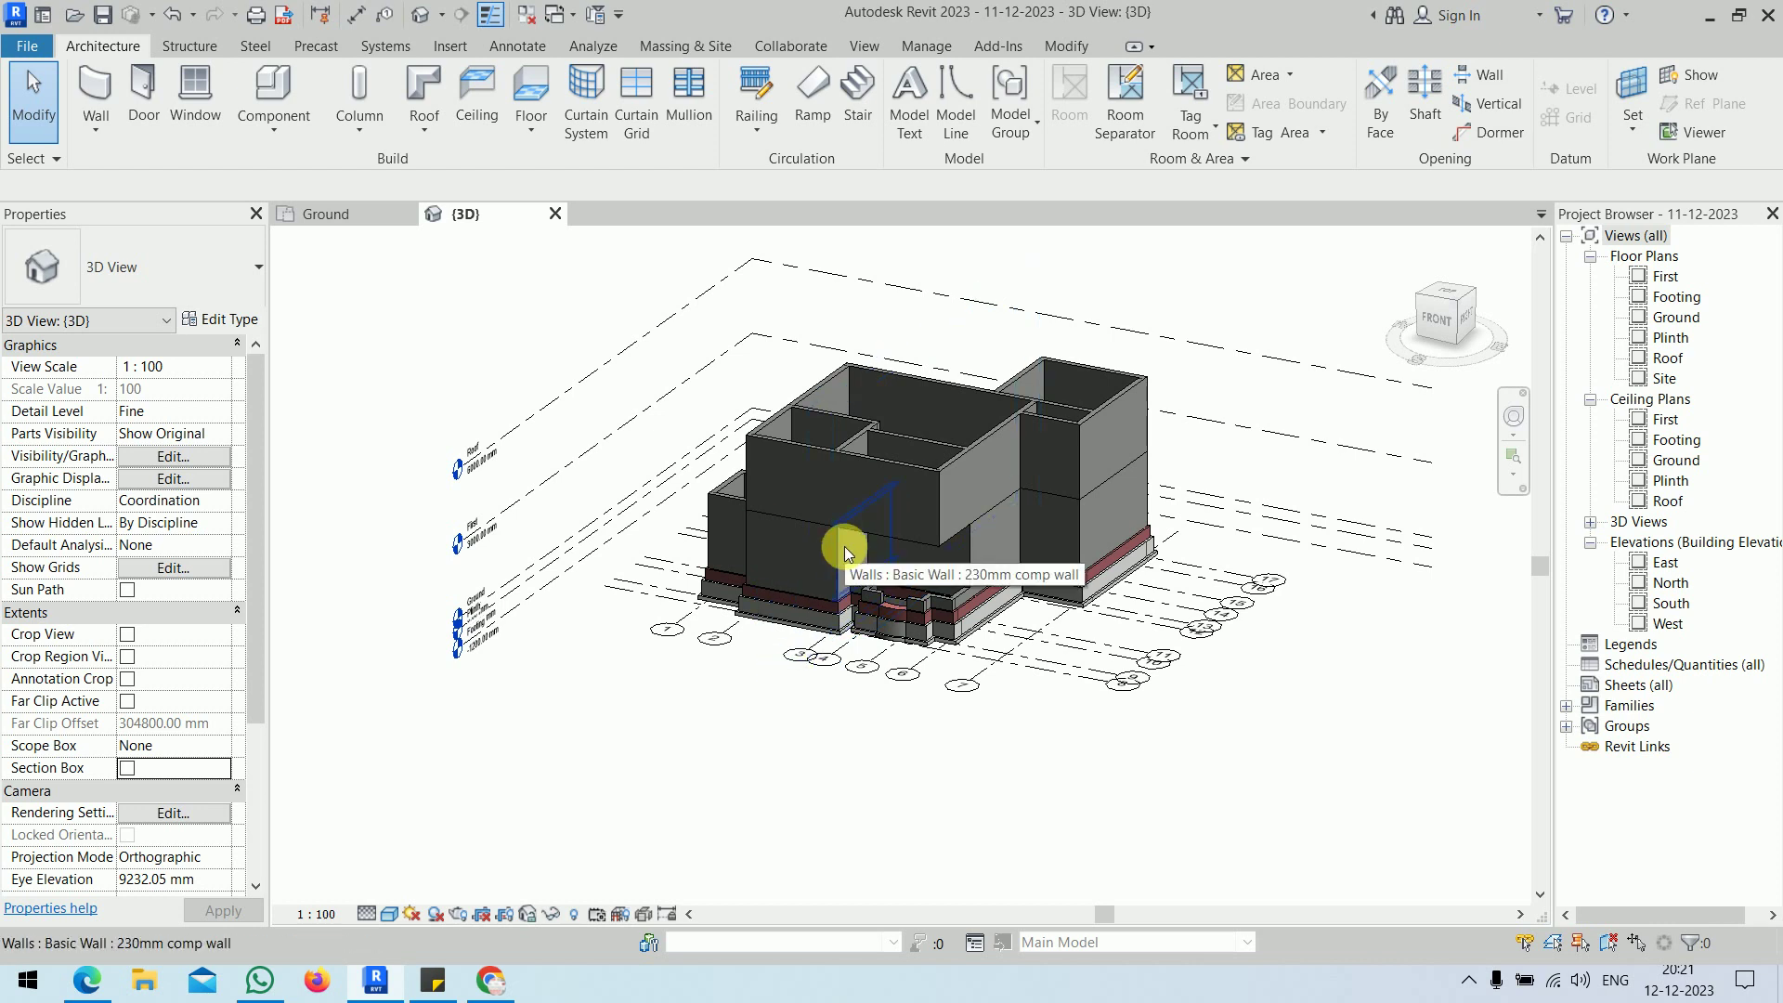
- Open the South elevation and set its visual style to Shaded
double_click(1639, 602)
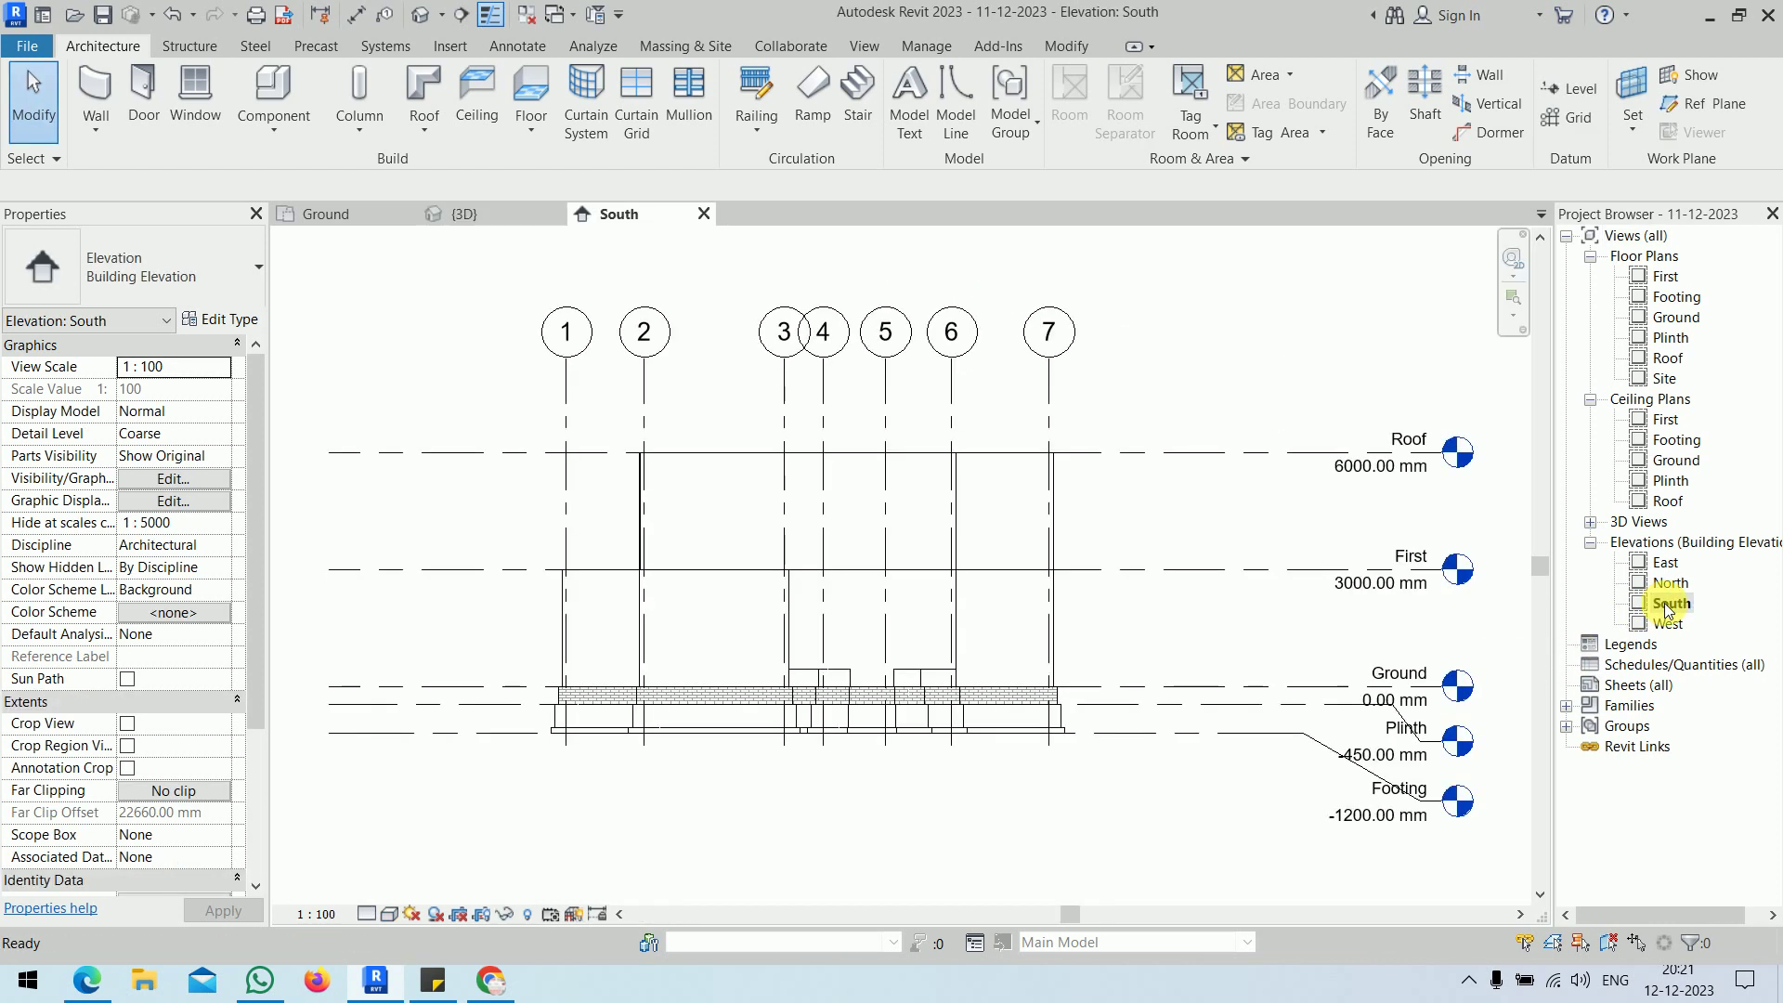
left_click(388, 914)
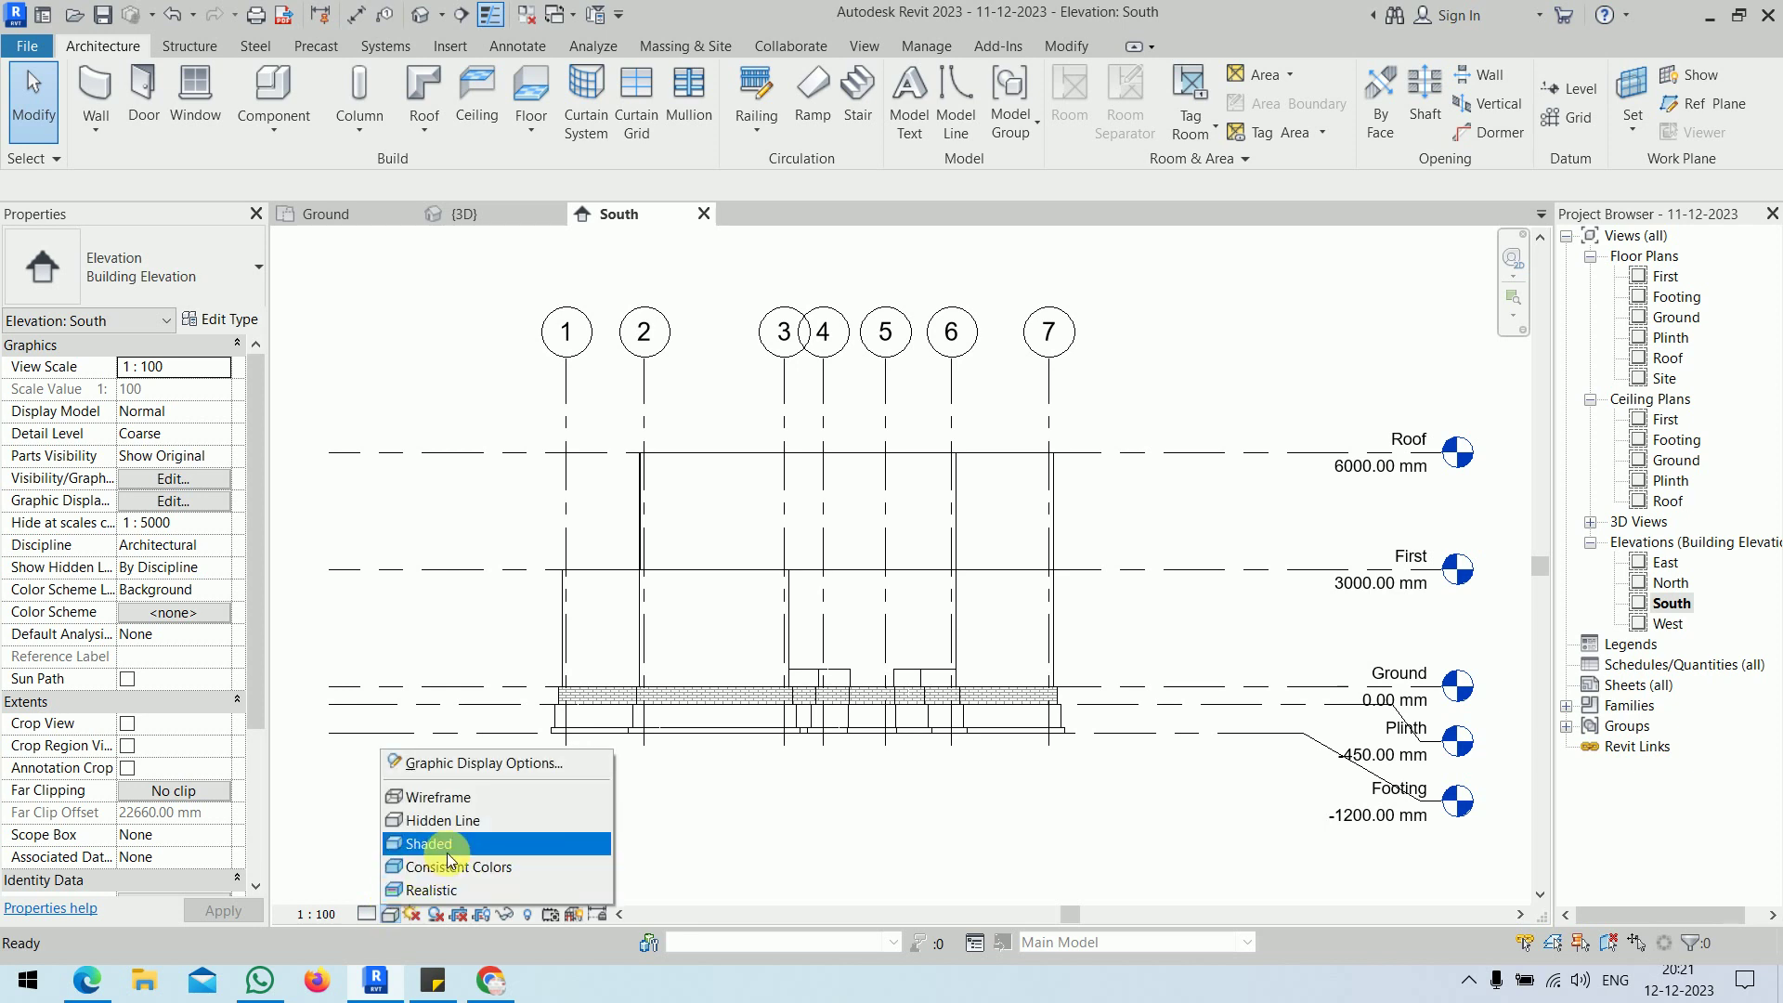
left_click(423, 843)
scroll(1142, 507, "up", 3)
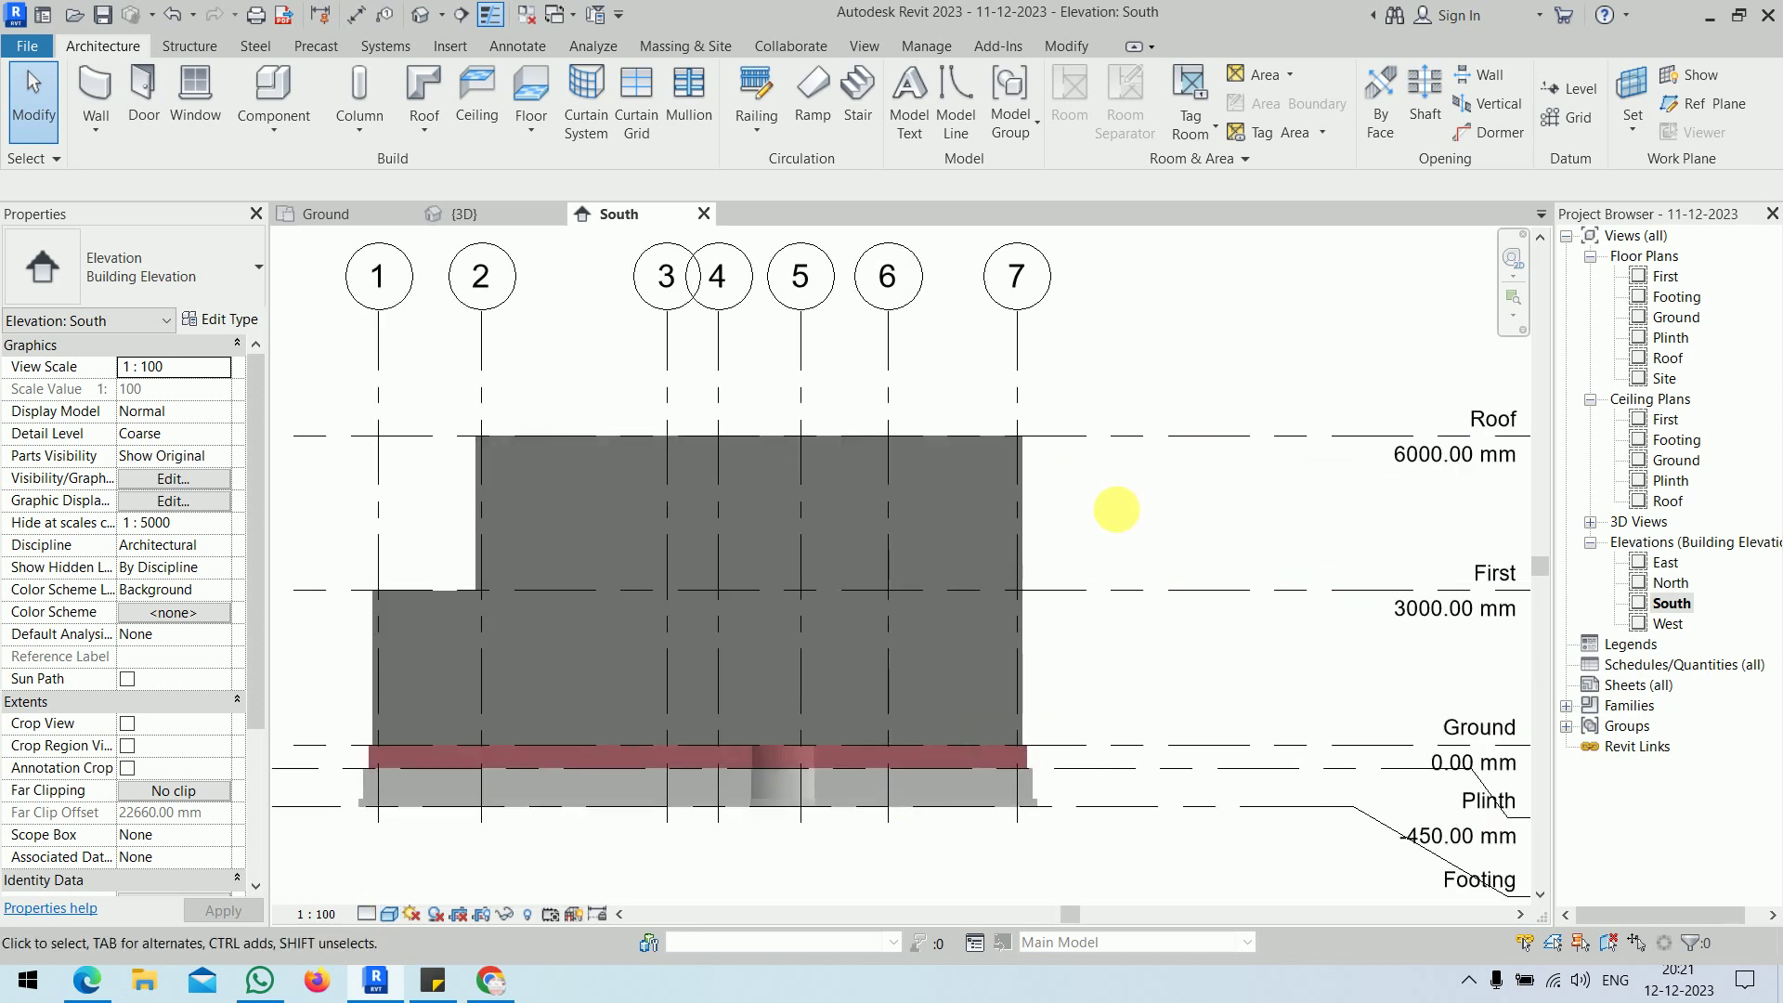
- Compare the upper-storey south walls across the South elevation, 3D view and Ground plan by selecting them
left_click(967, 461)
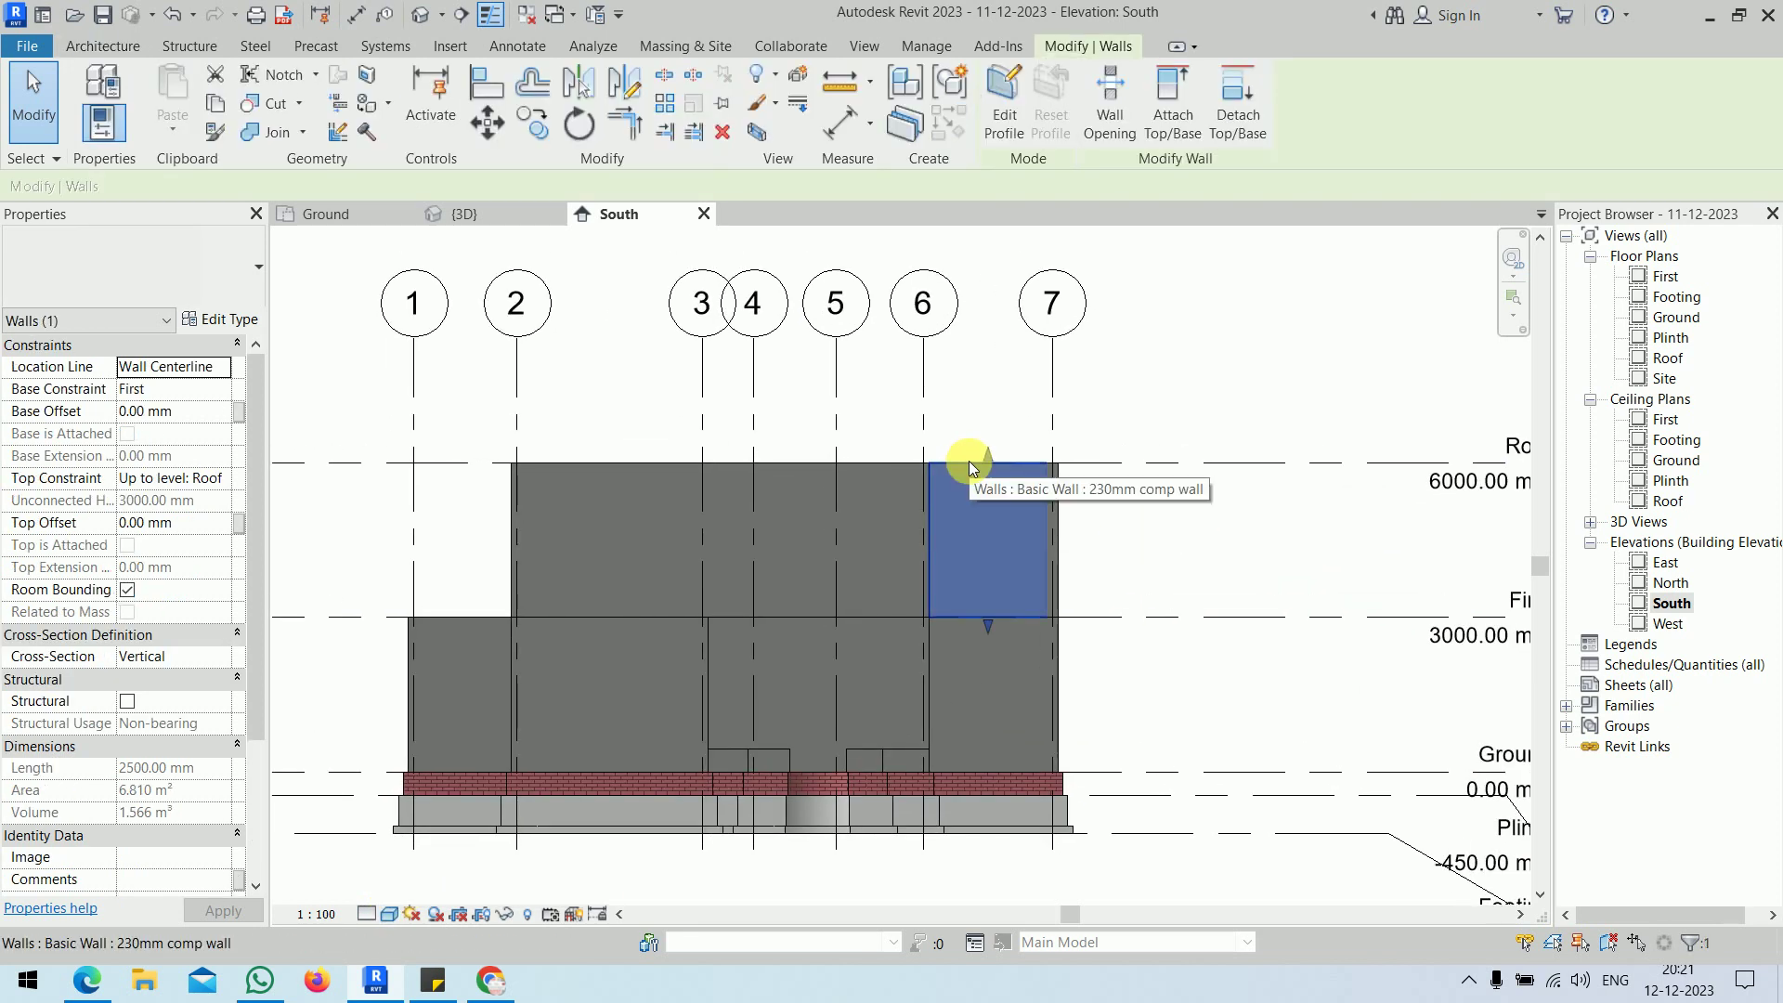
left_click(476, 212)
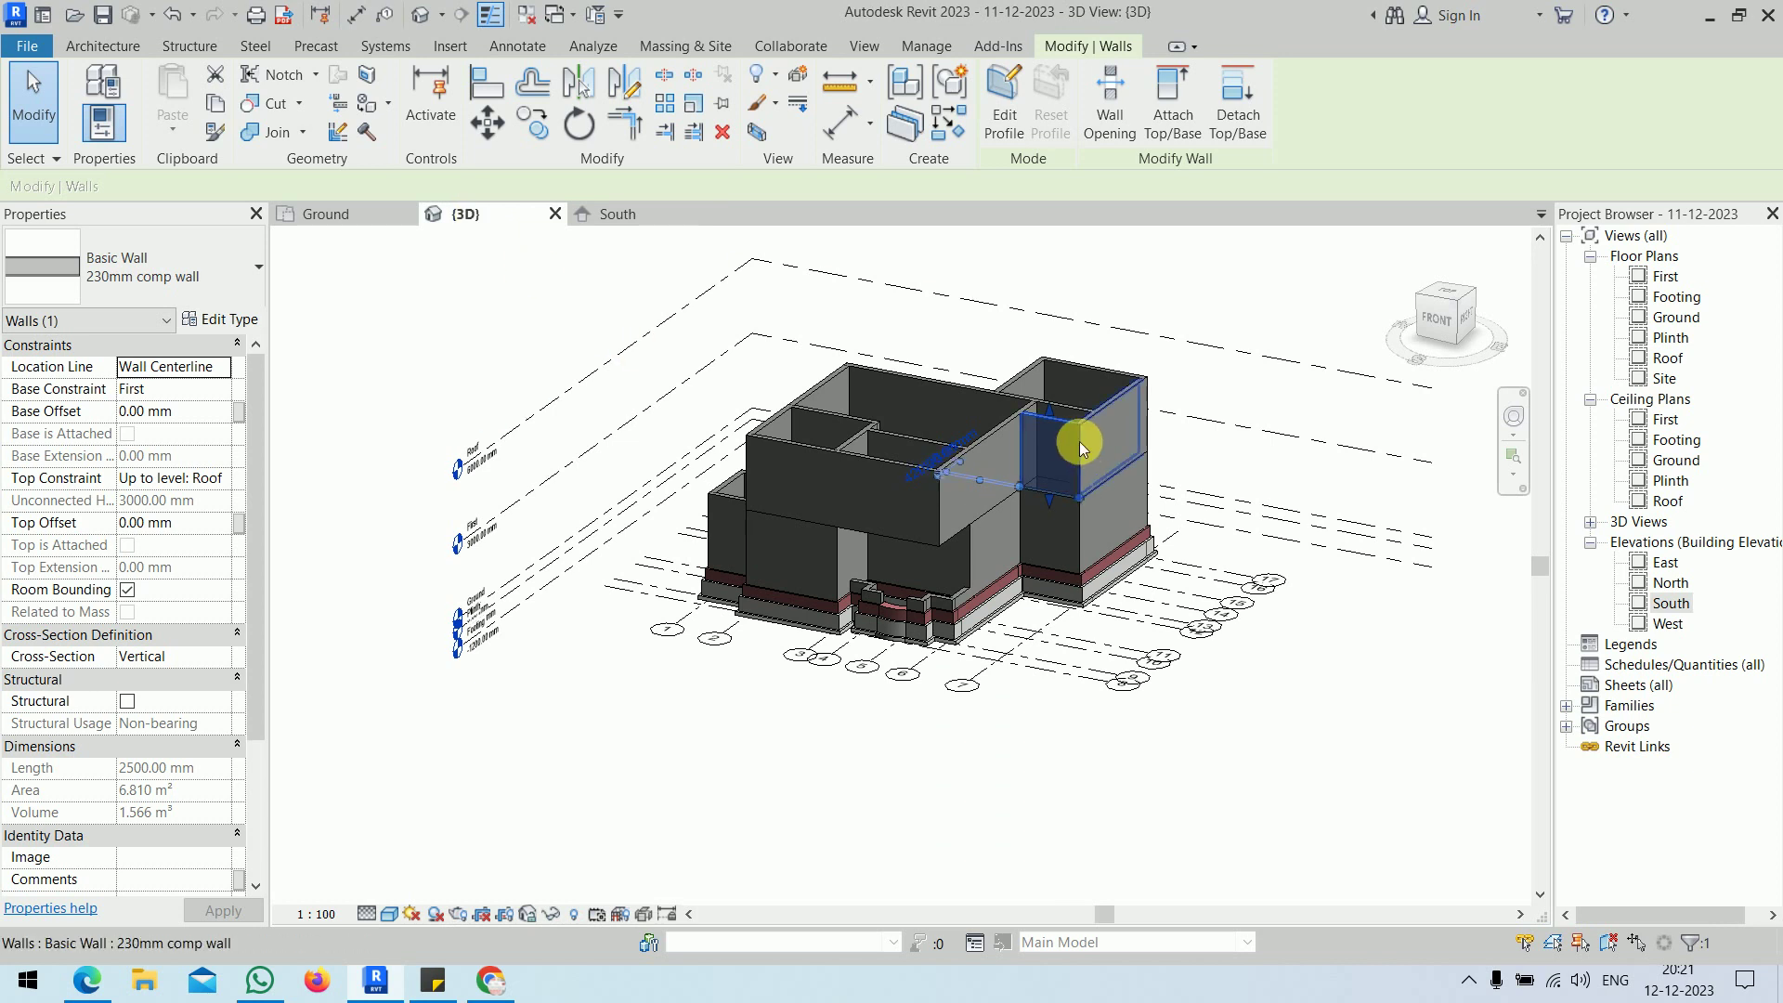
left_click(864, 473)
left_click(350, 213)
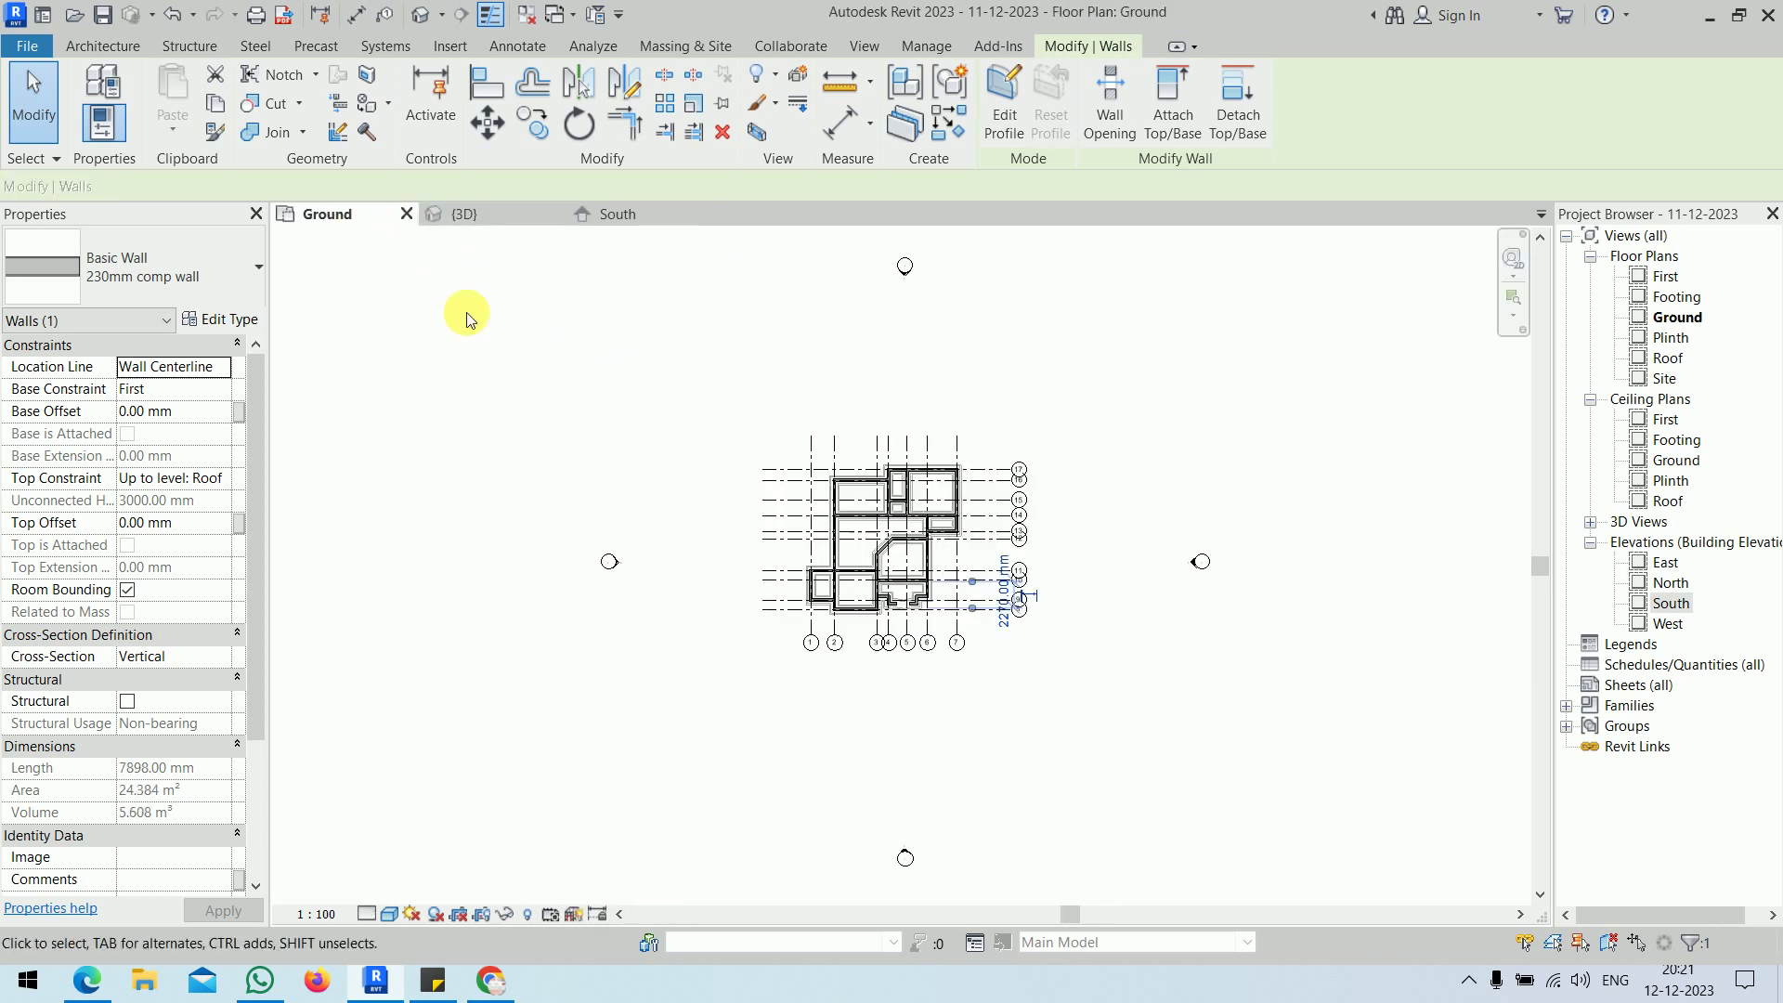
left_click(926, 557)
left_click(587, 216)
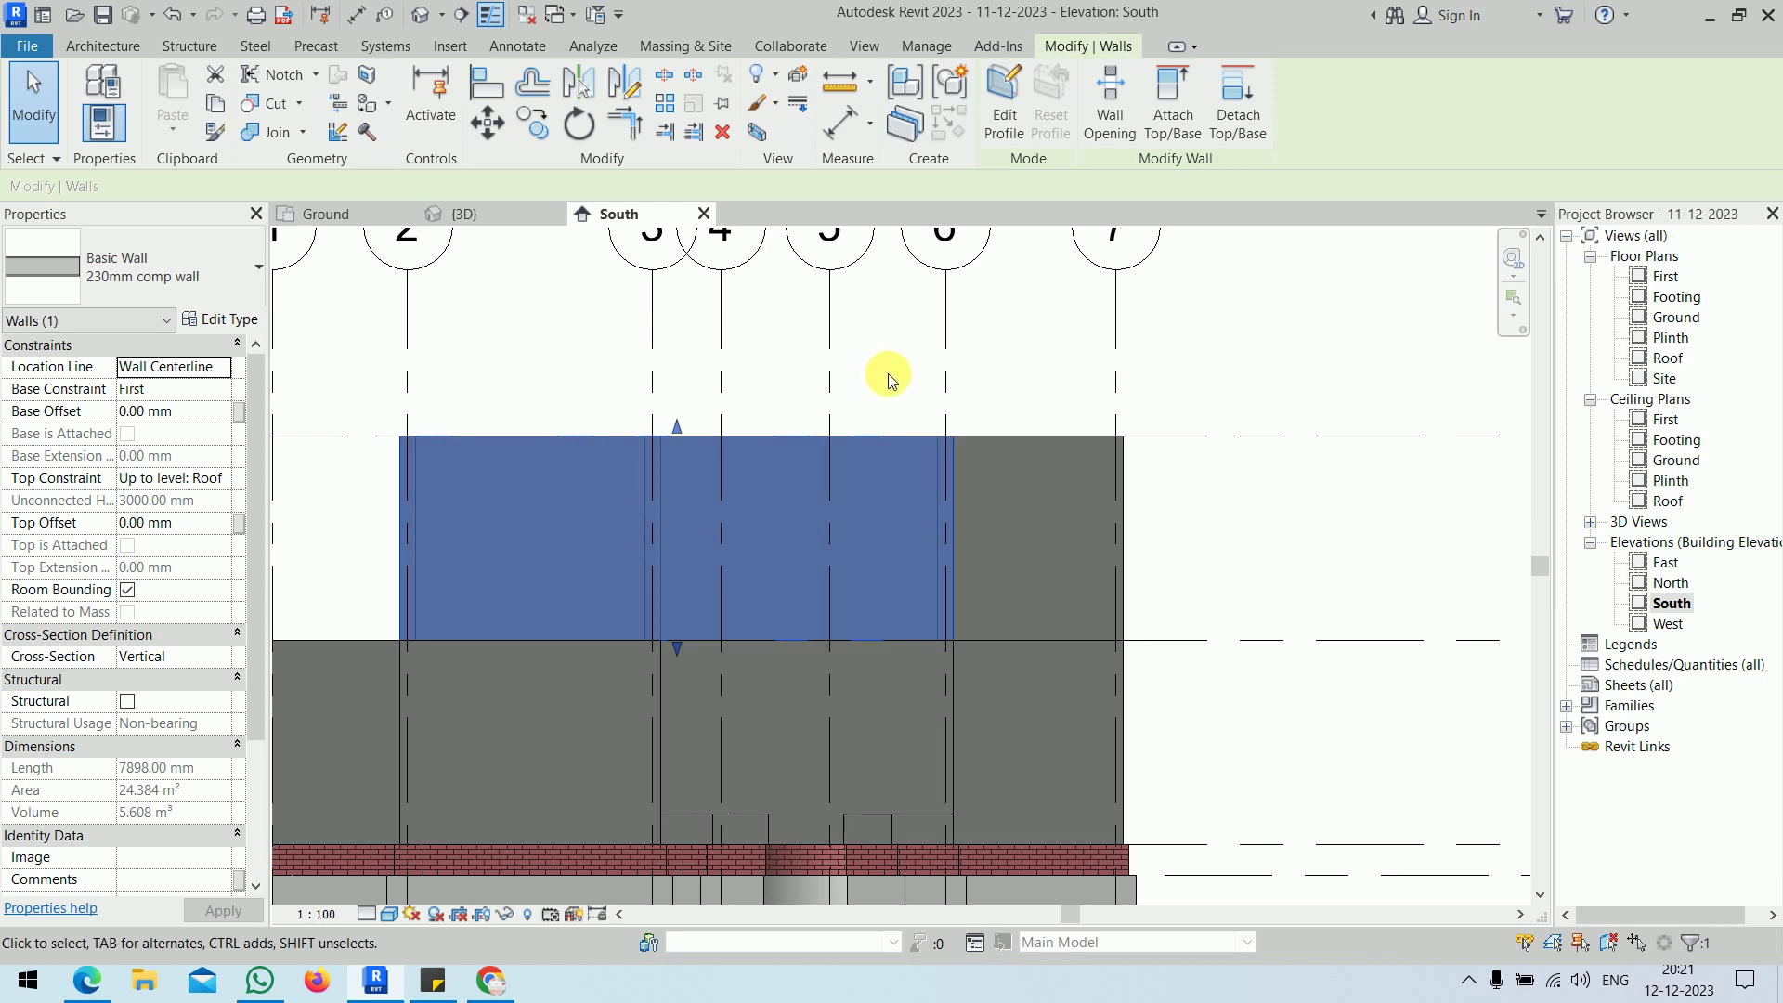
left_click(1019, 340)
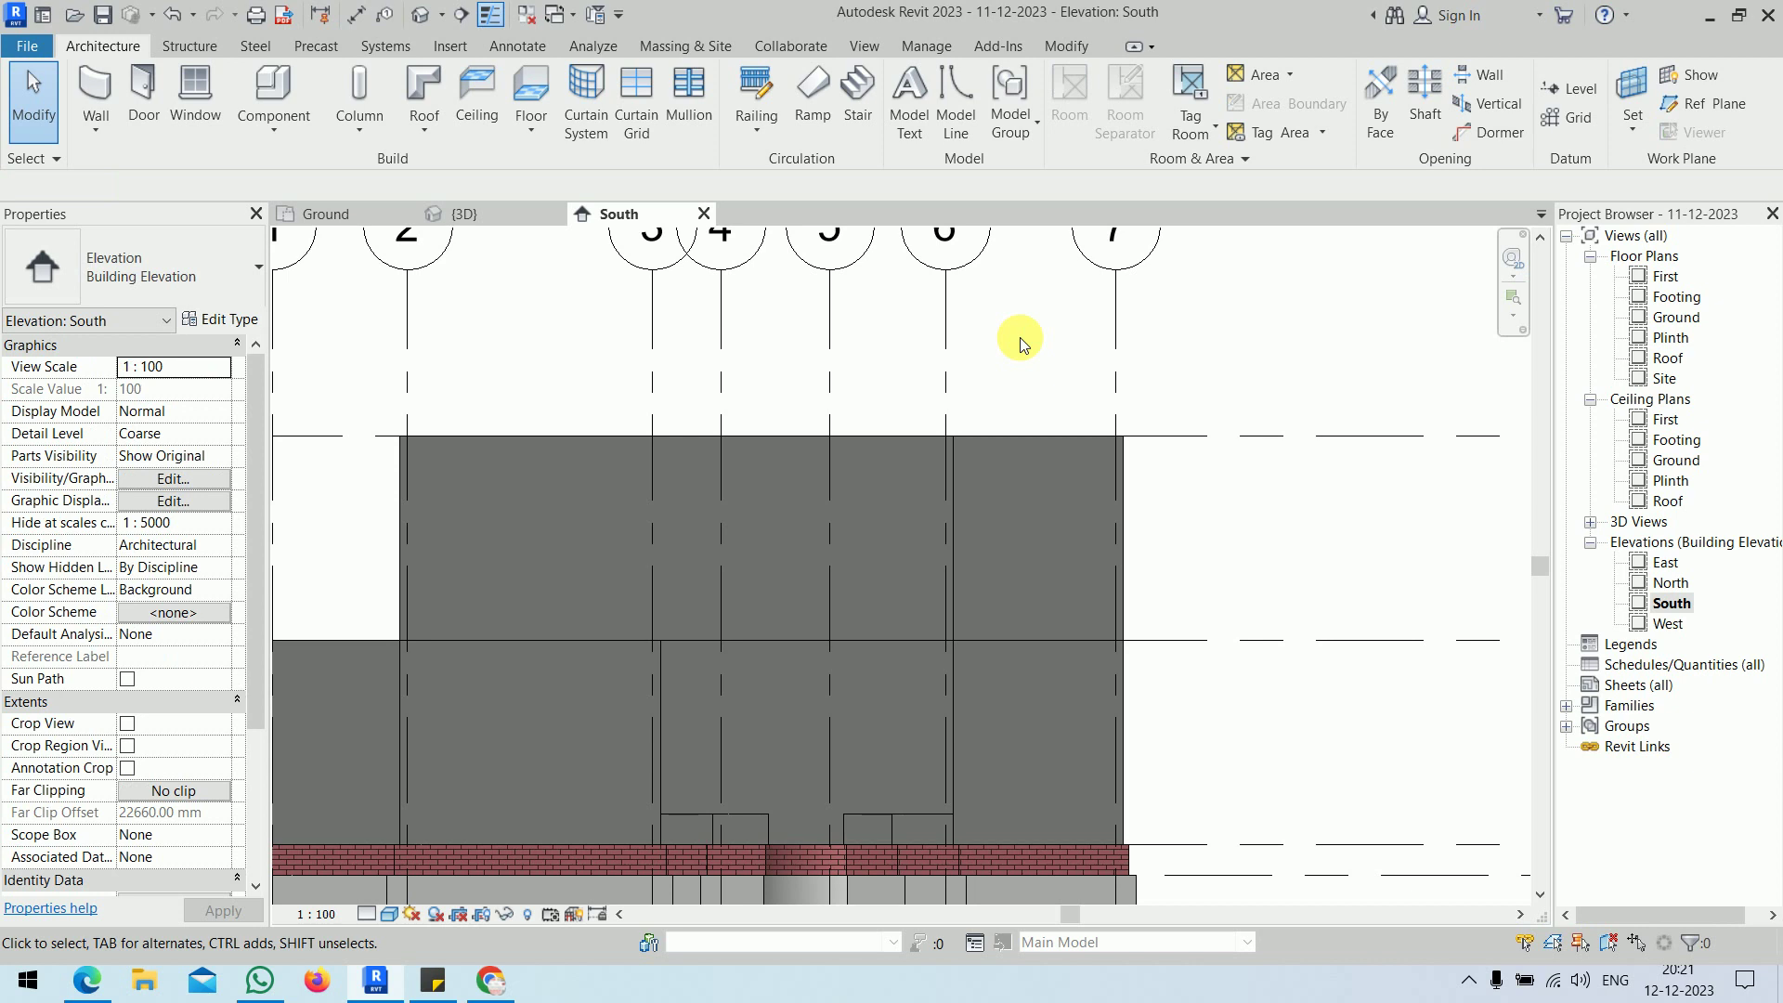
left_click(783, 436)
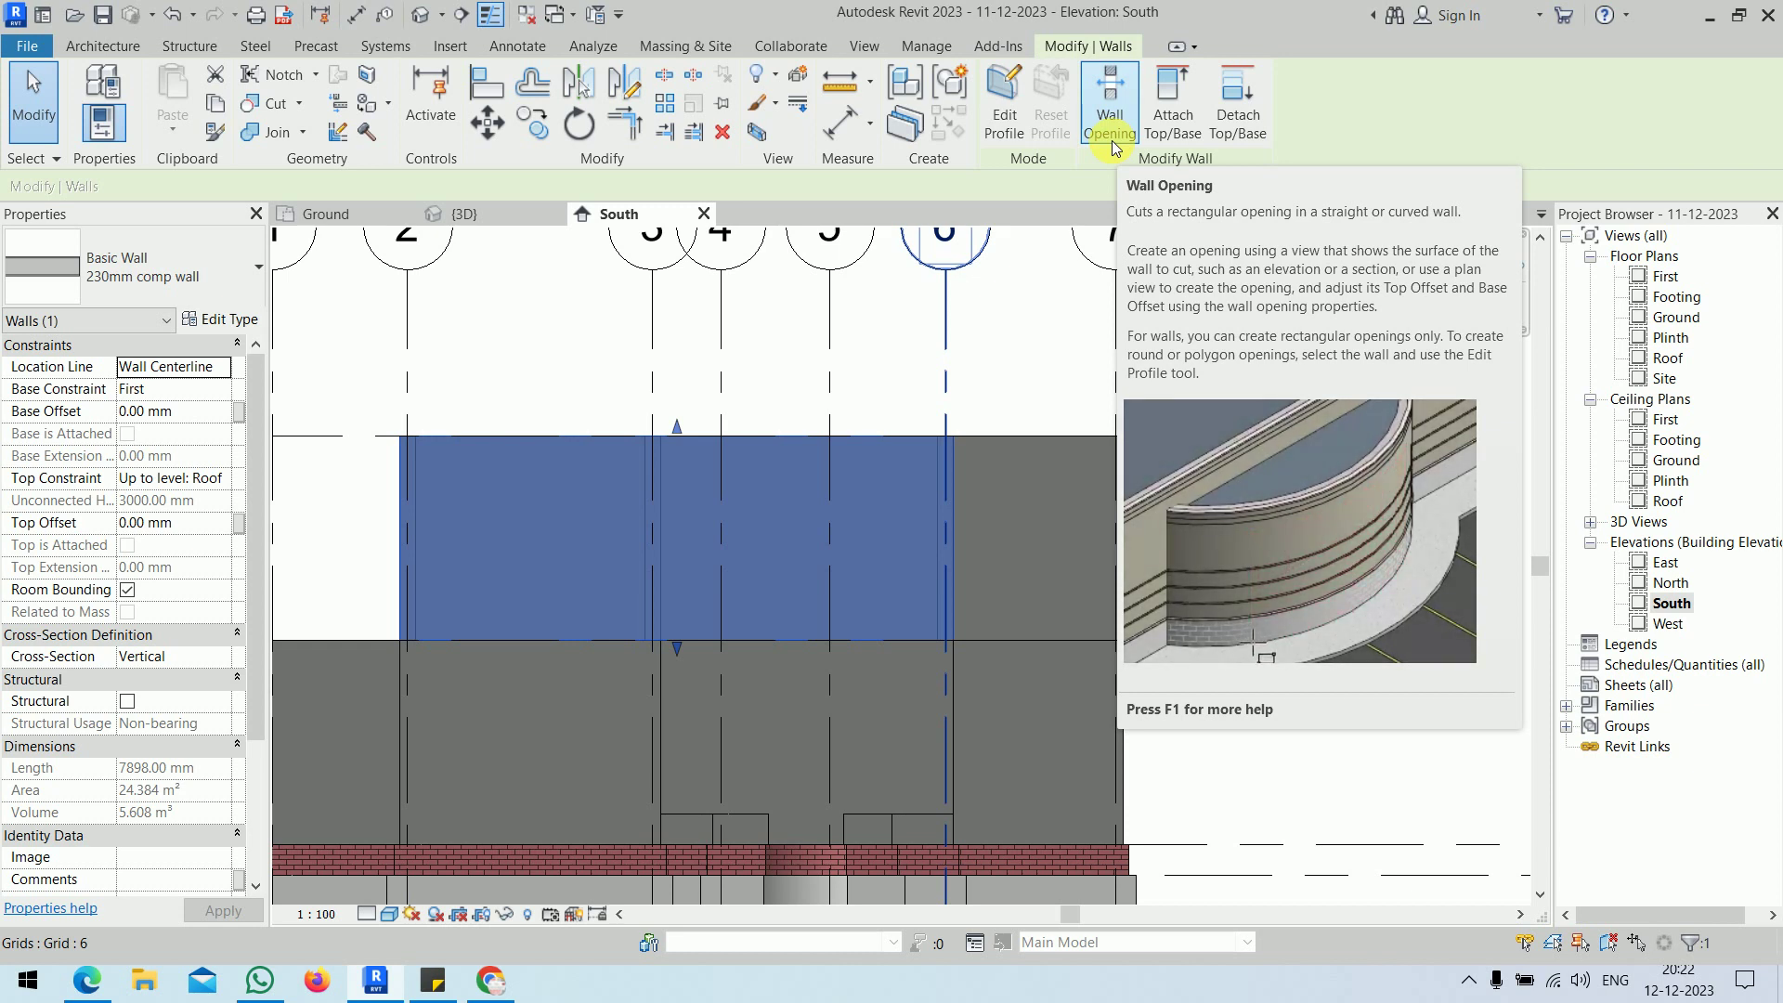
left_click(1112, 141)
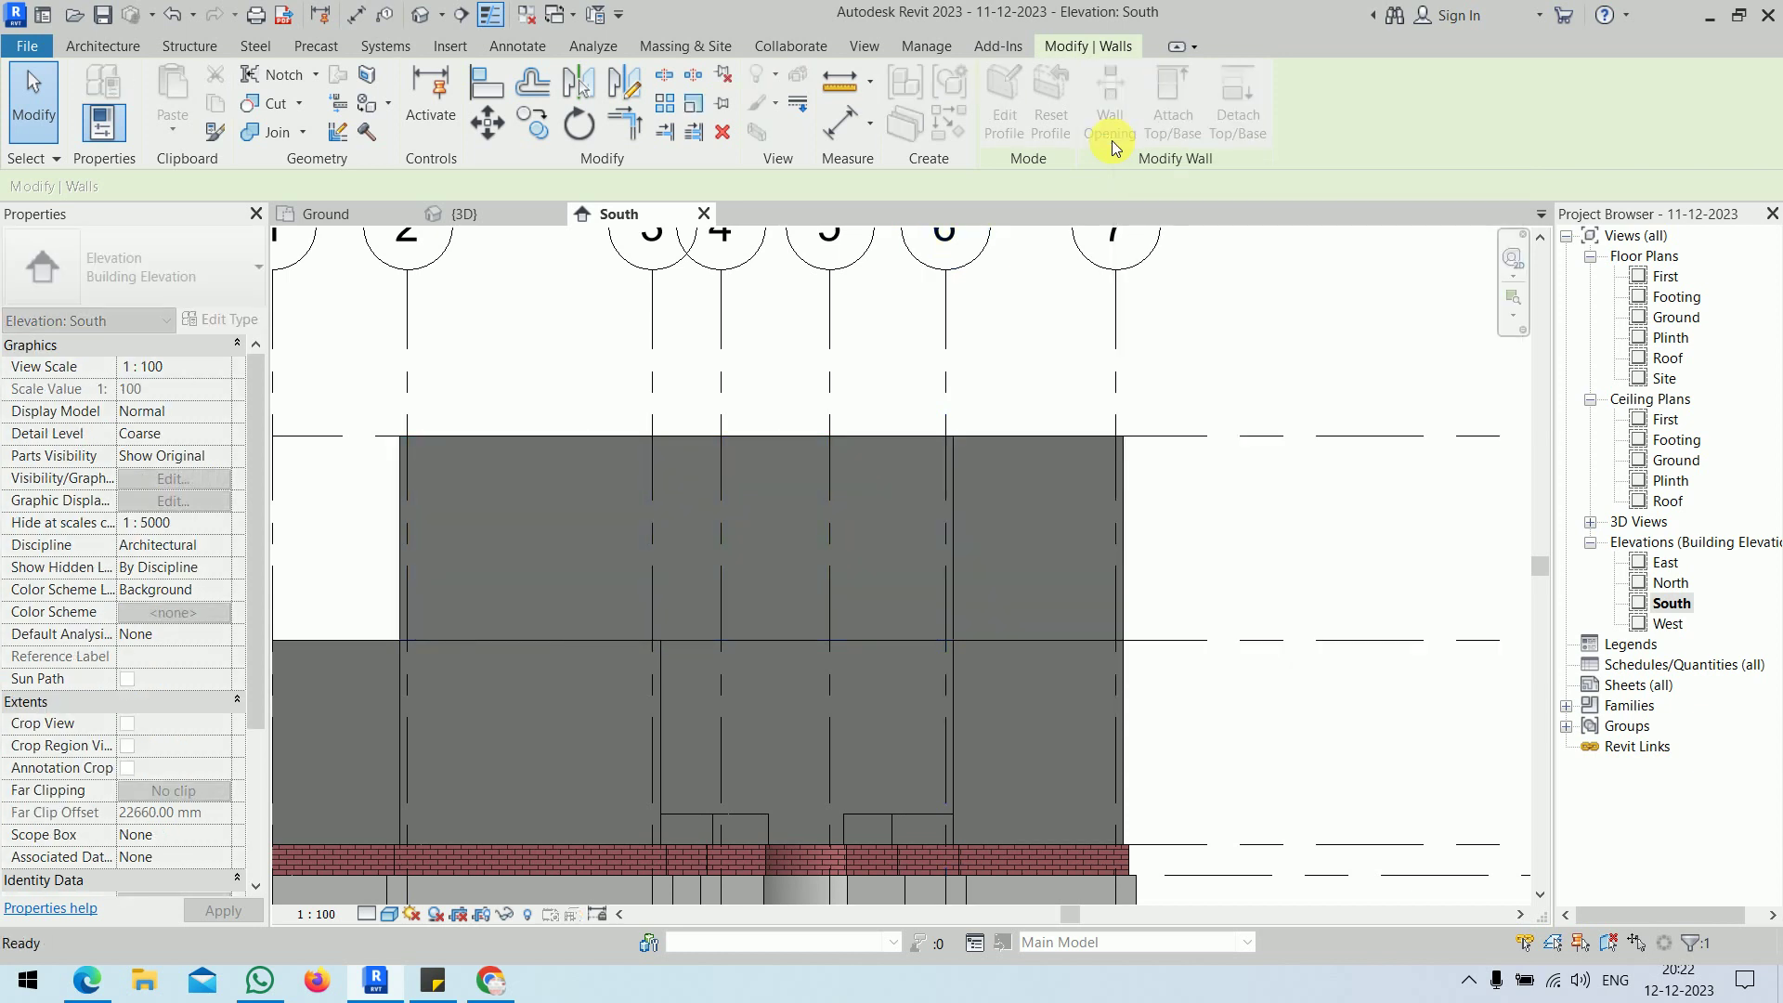
left_click(777, 436)
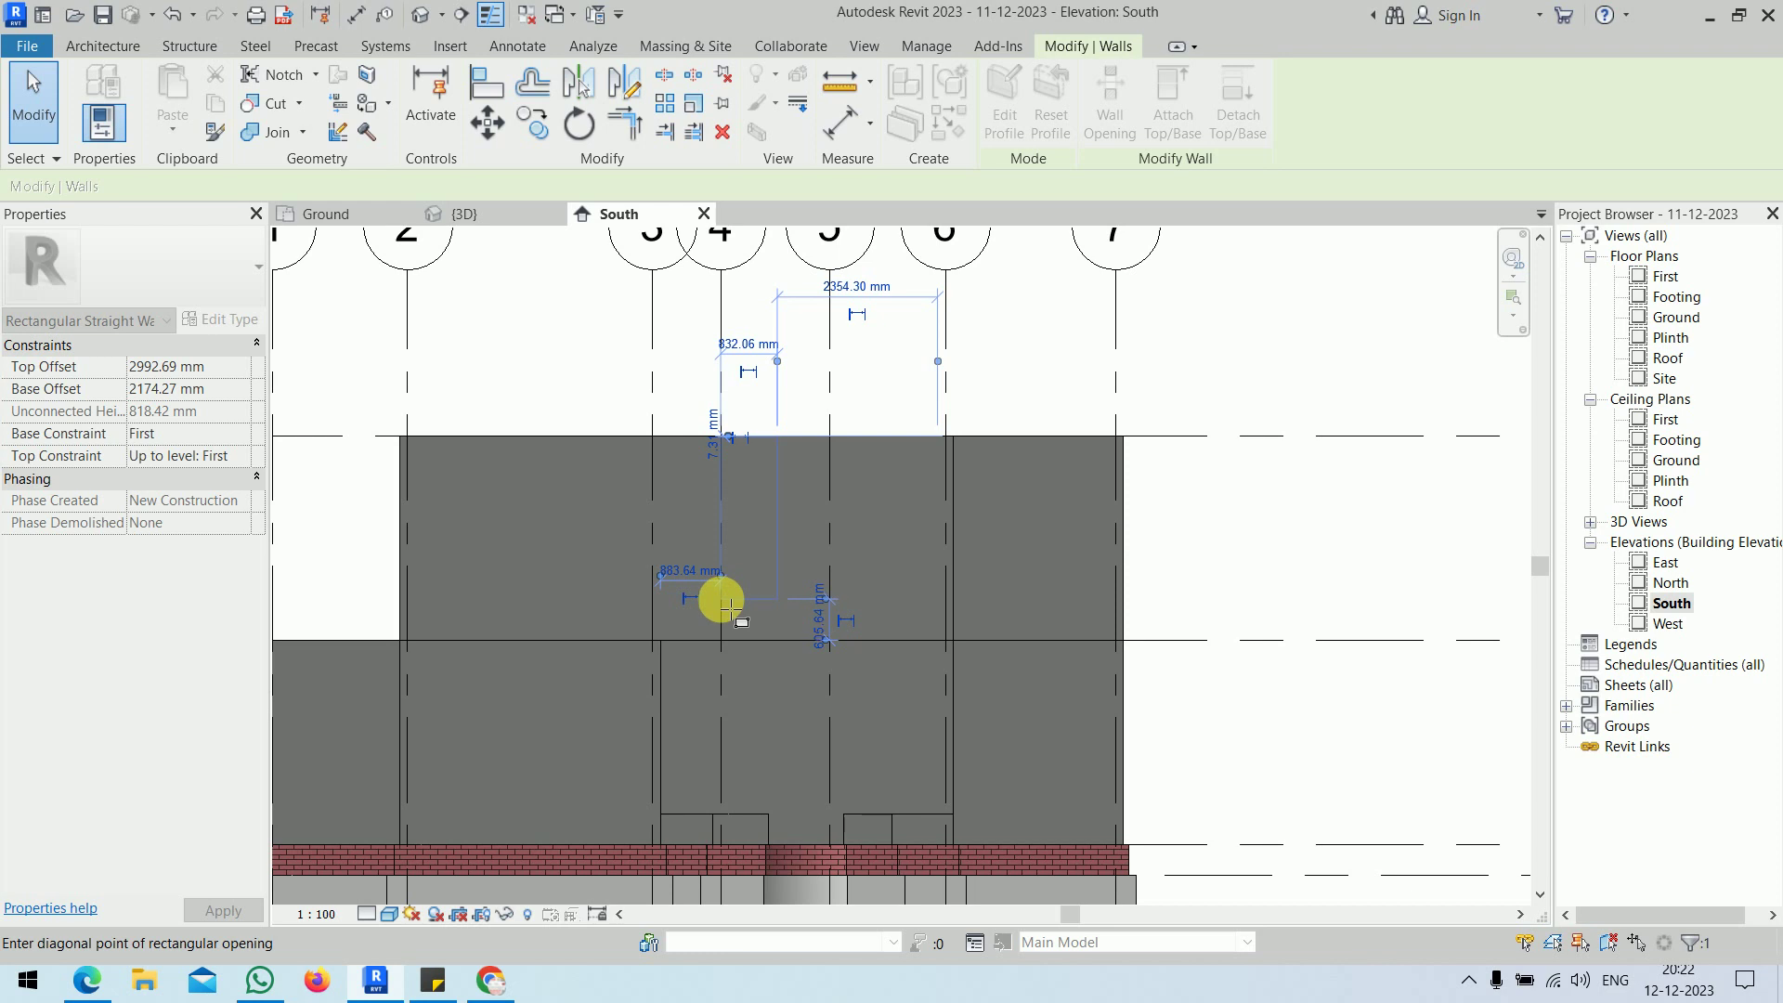
key("Escape")
key("Escape")
- Cut a small rectangular Wall Opening about 14 mm high in the long first-floor south wall, about 237 mm above its base
left_click(787, 440)
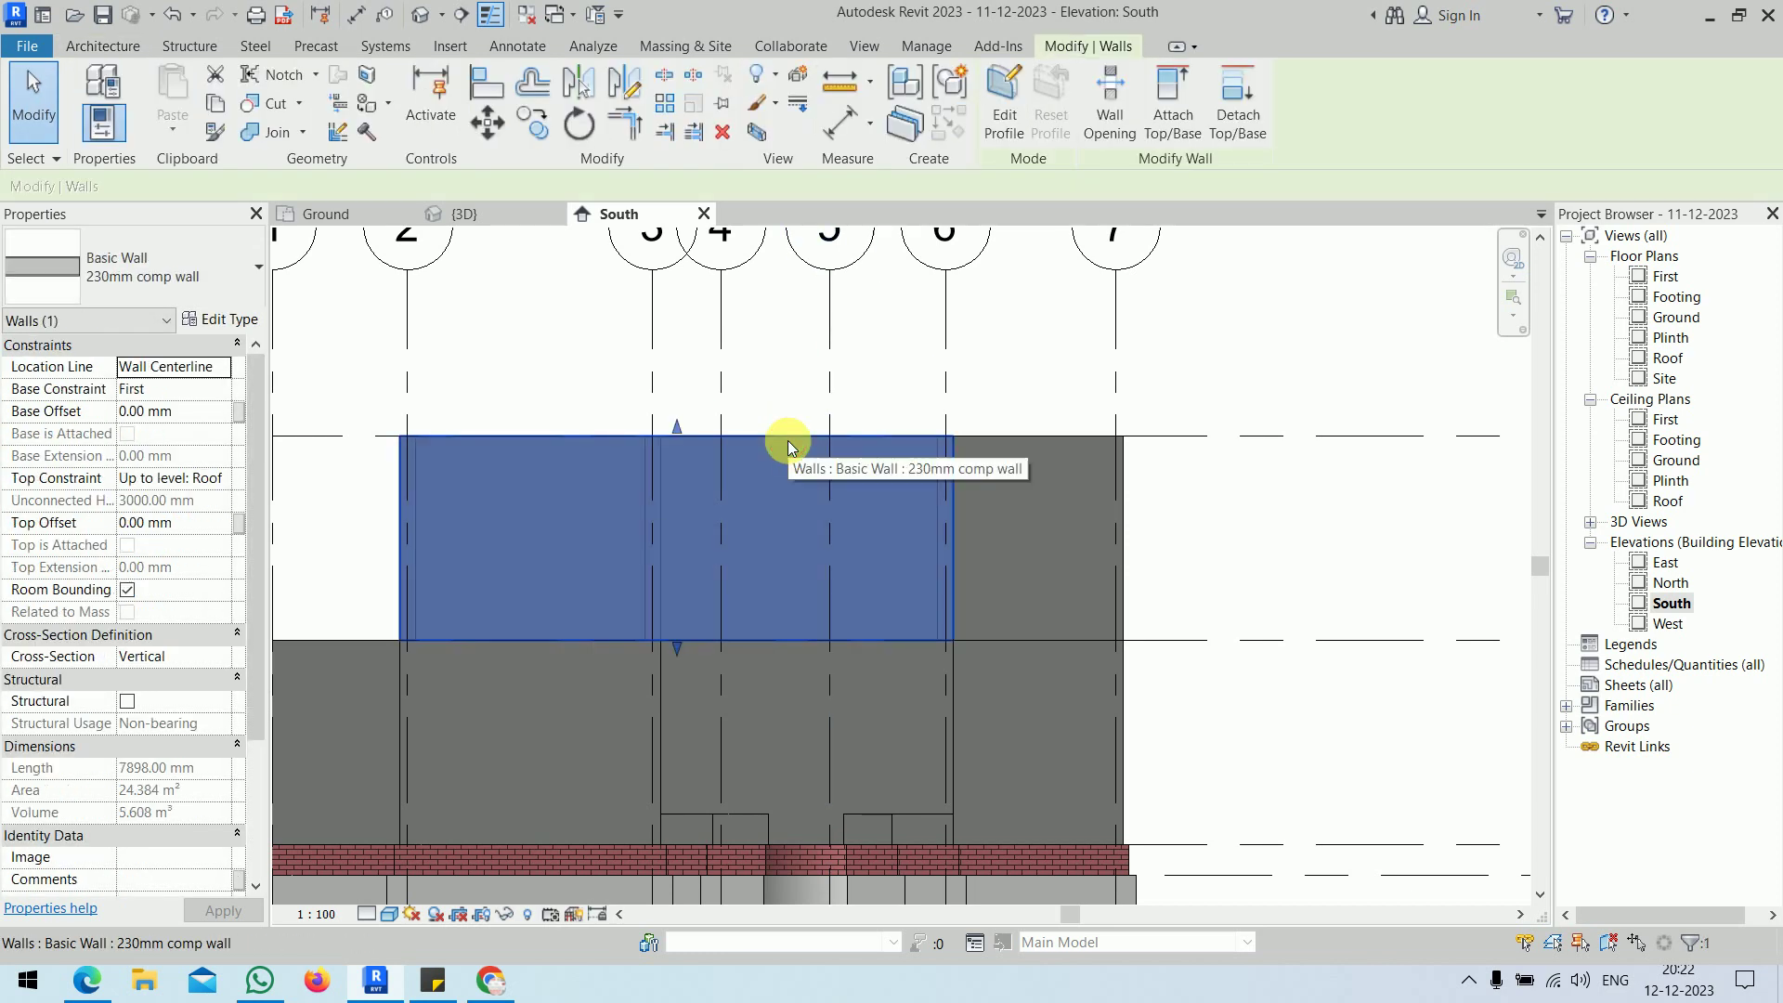
left_click(1123, 112)
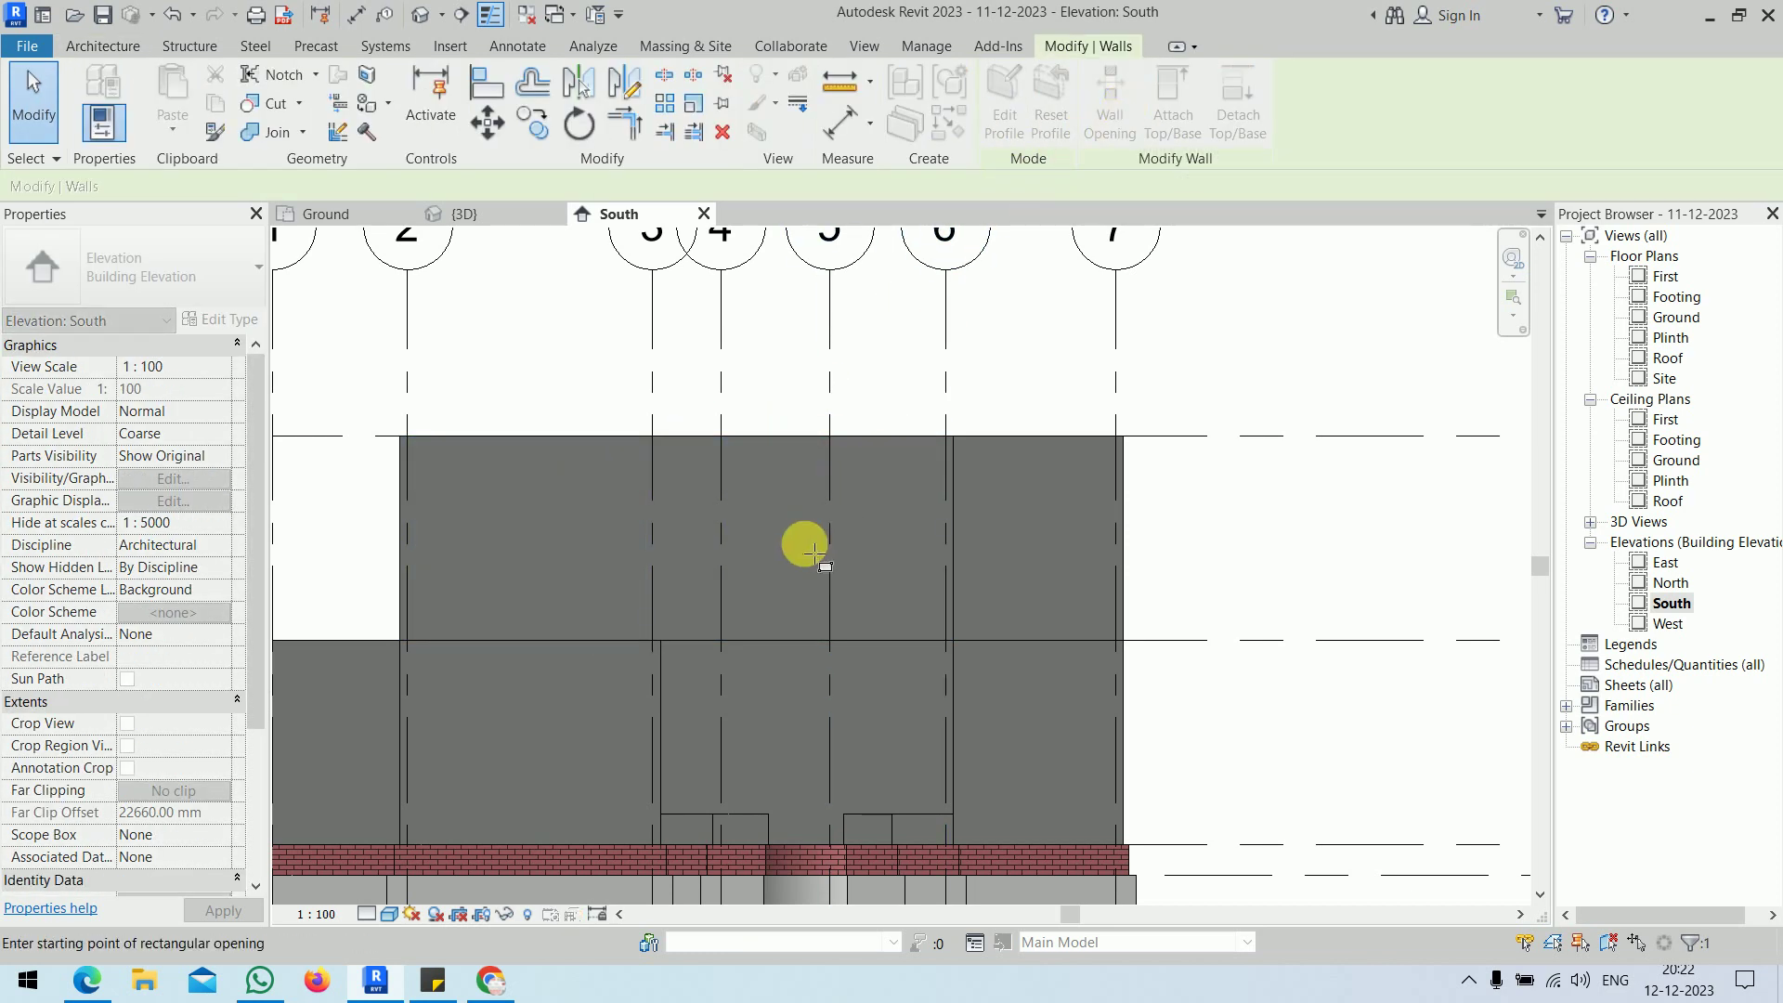
double_click(751, 622)
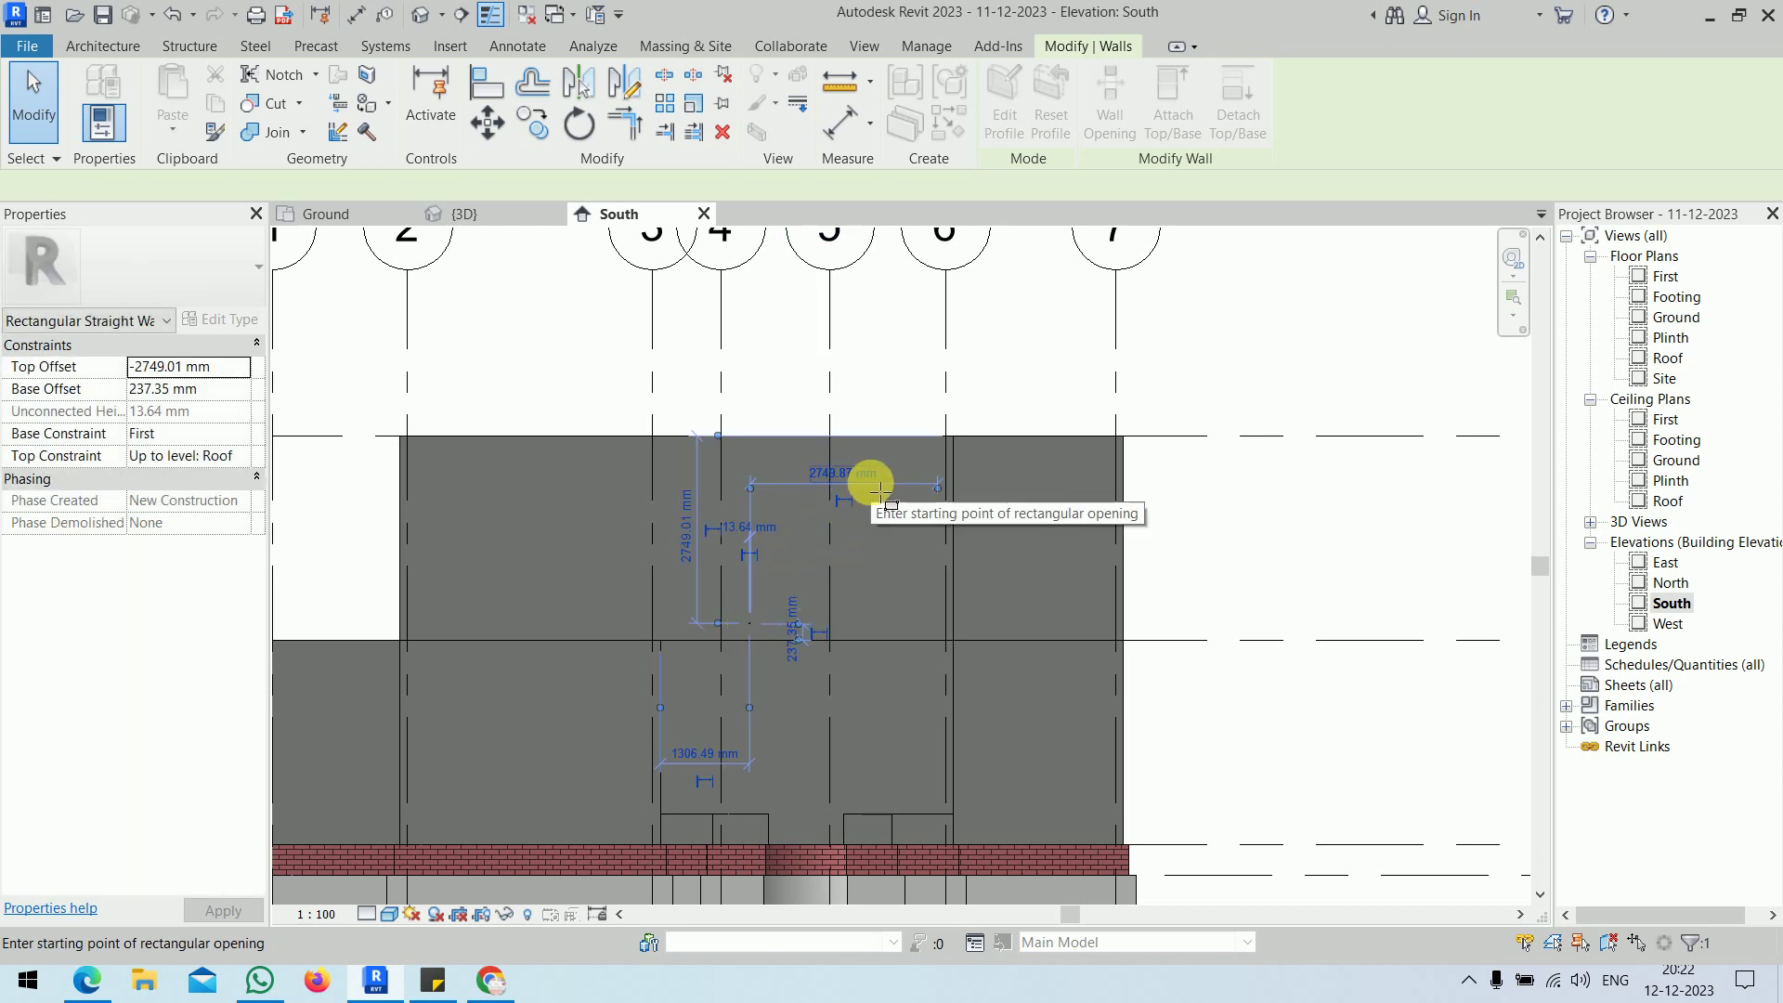
scroll(771, 622, "up", 6)
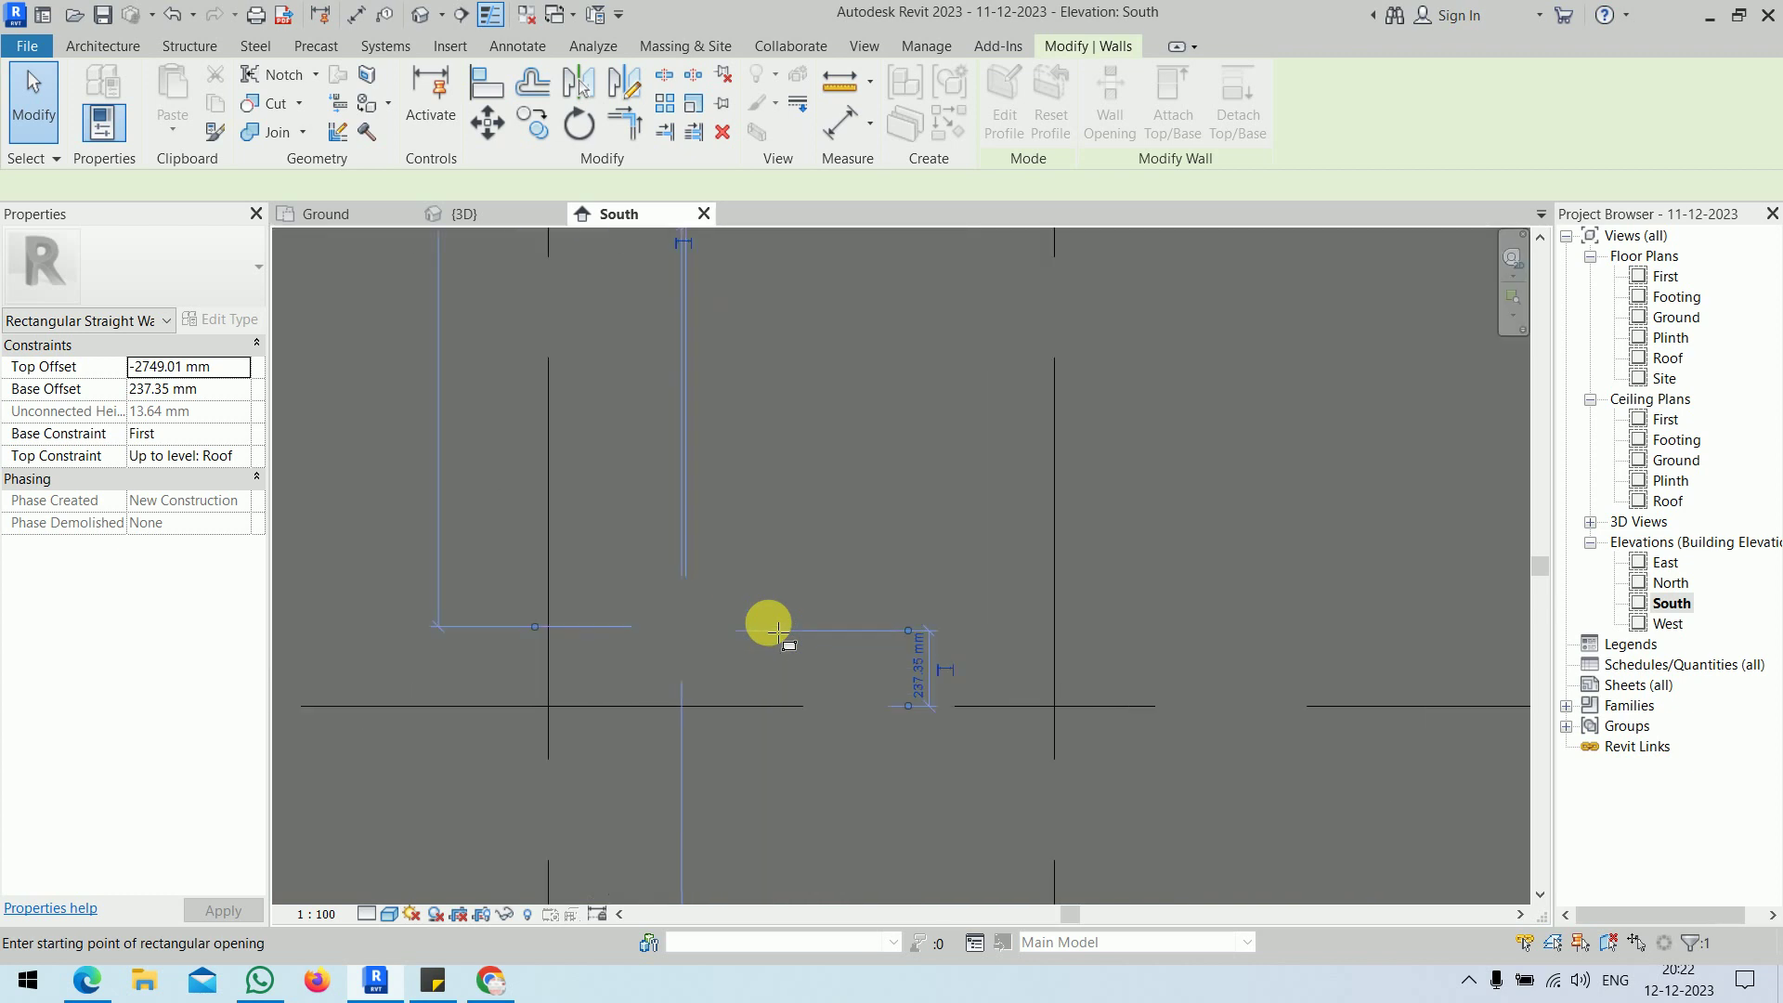
- Delete the tiny wall opening near grid 4 in the long first-floor south wall
scroll(886, 401, "down", 5)
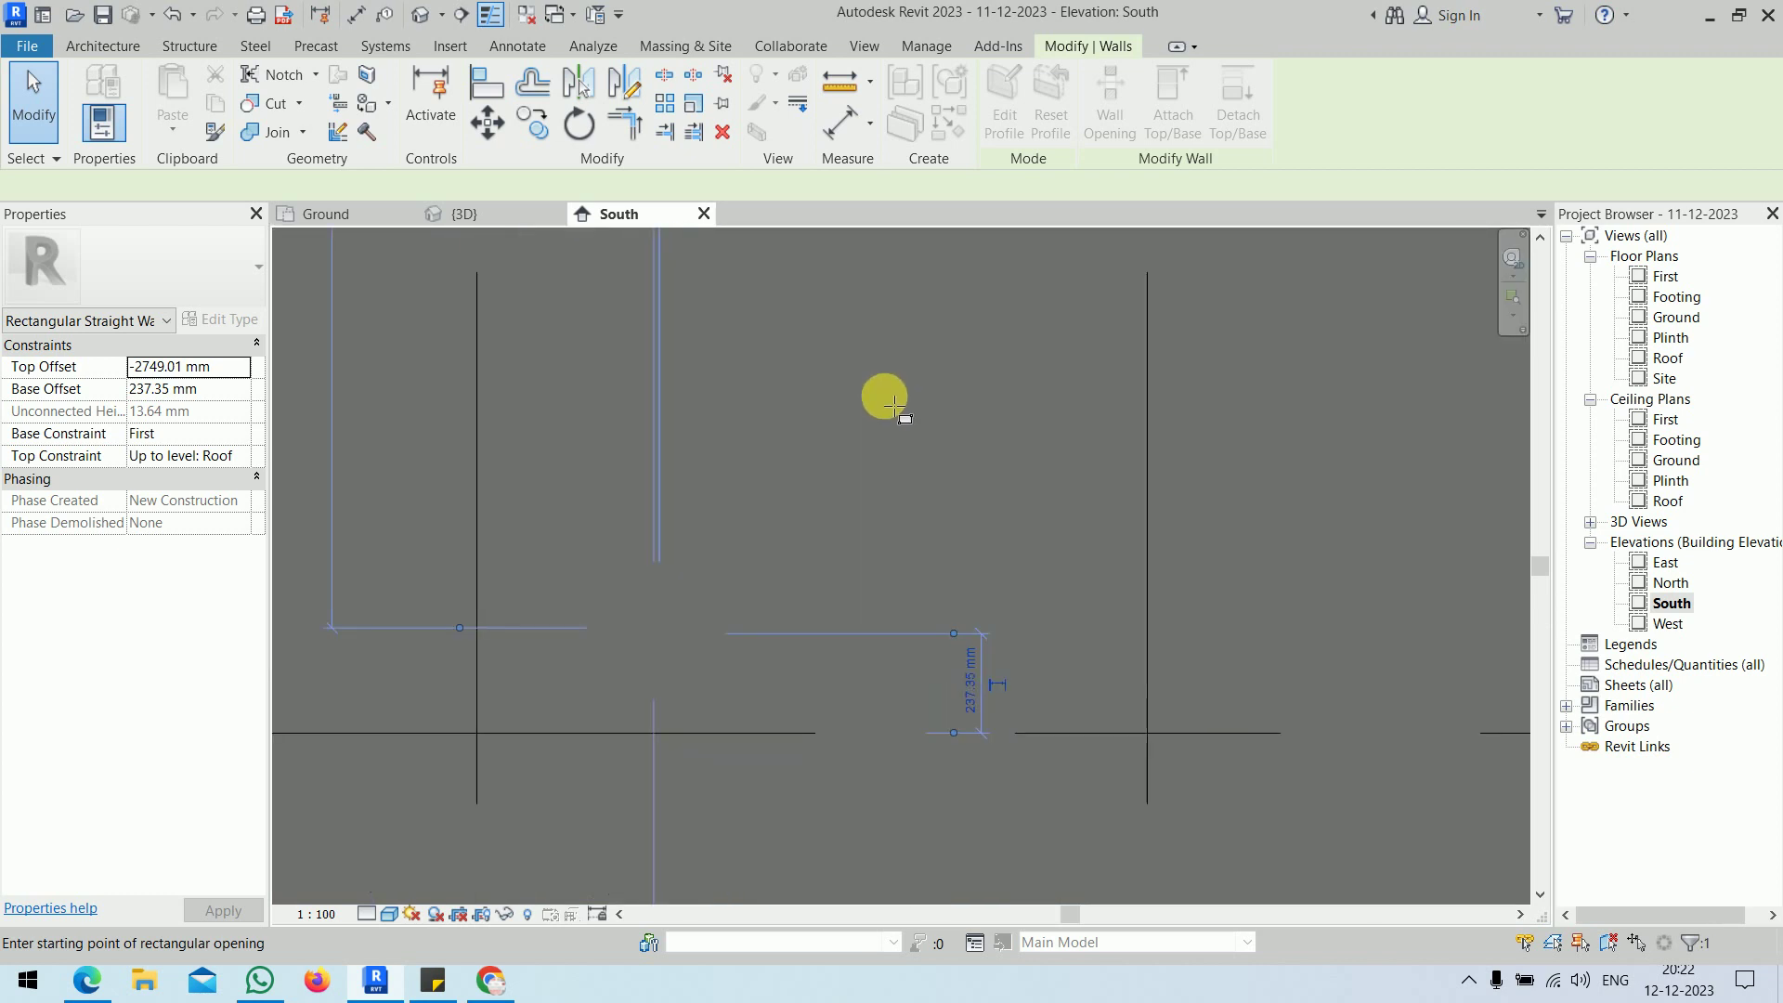
middle_click_drag(883, 397, 860, 600)
key("Escape")
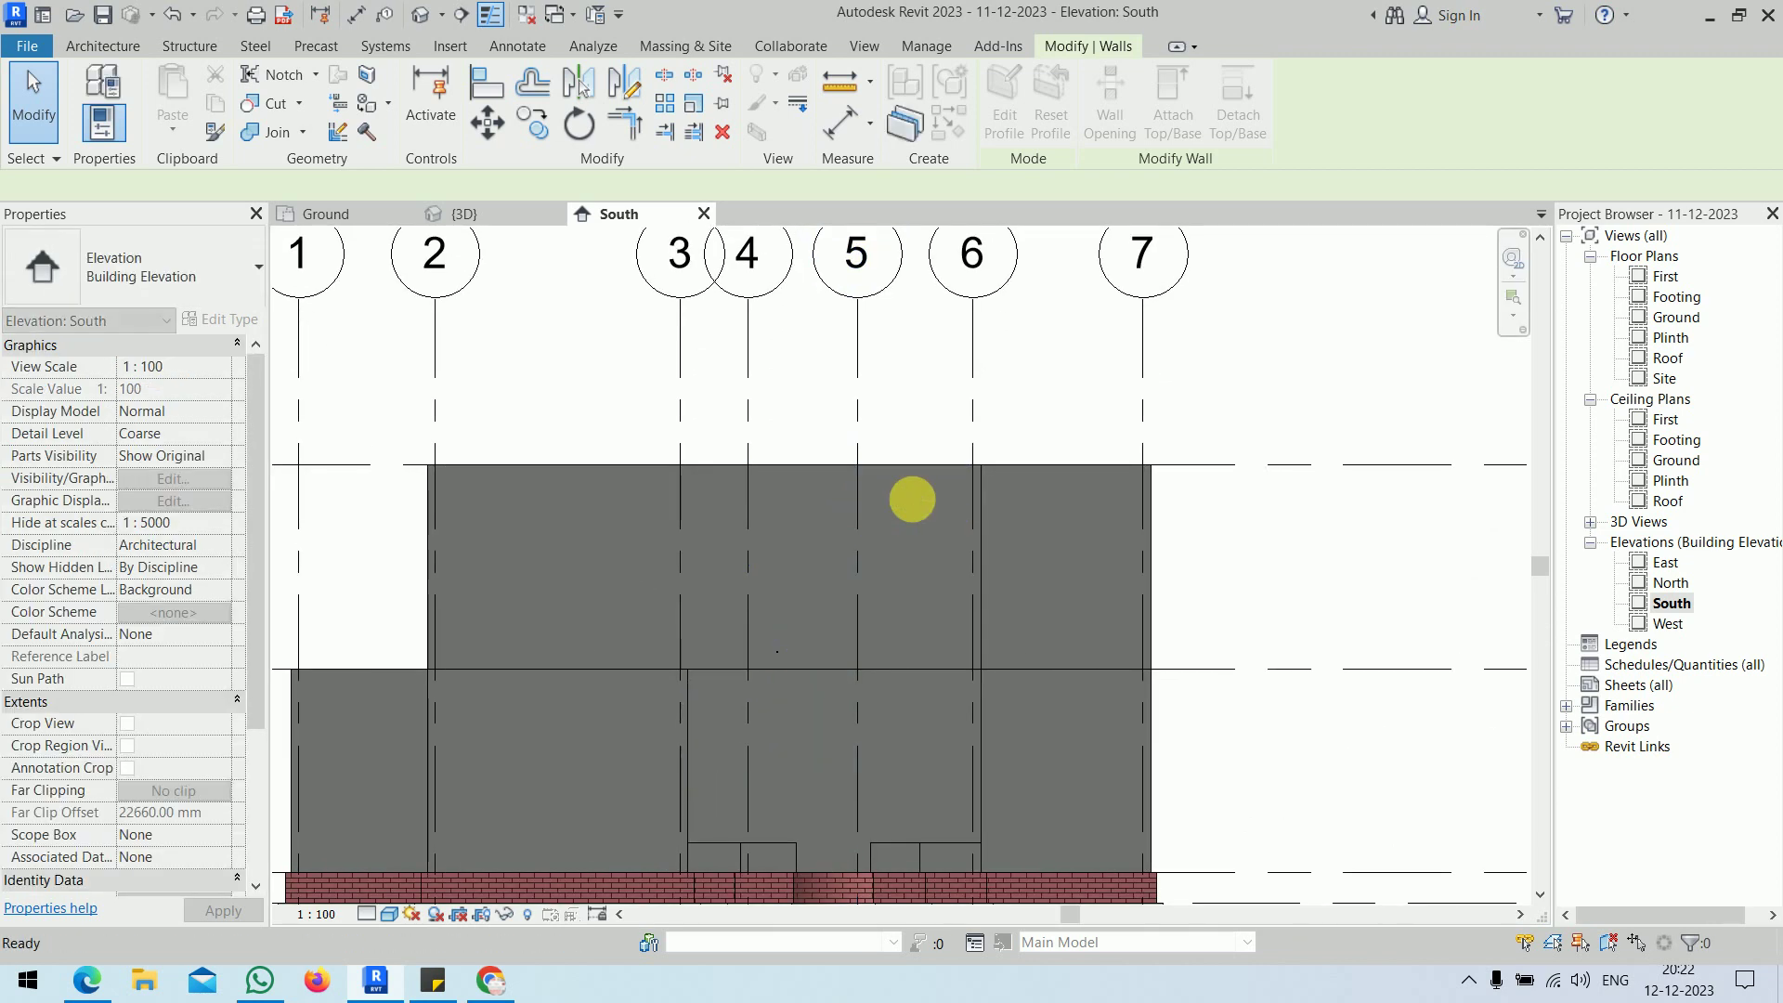
left_click(816, 704)
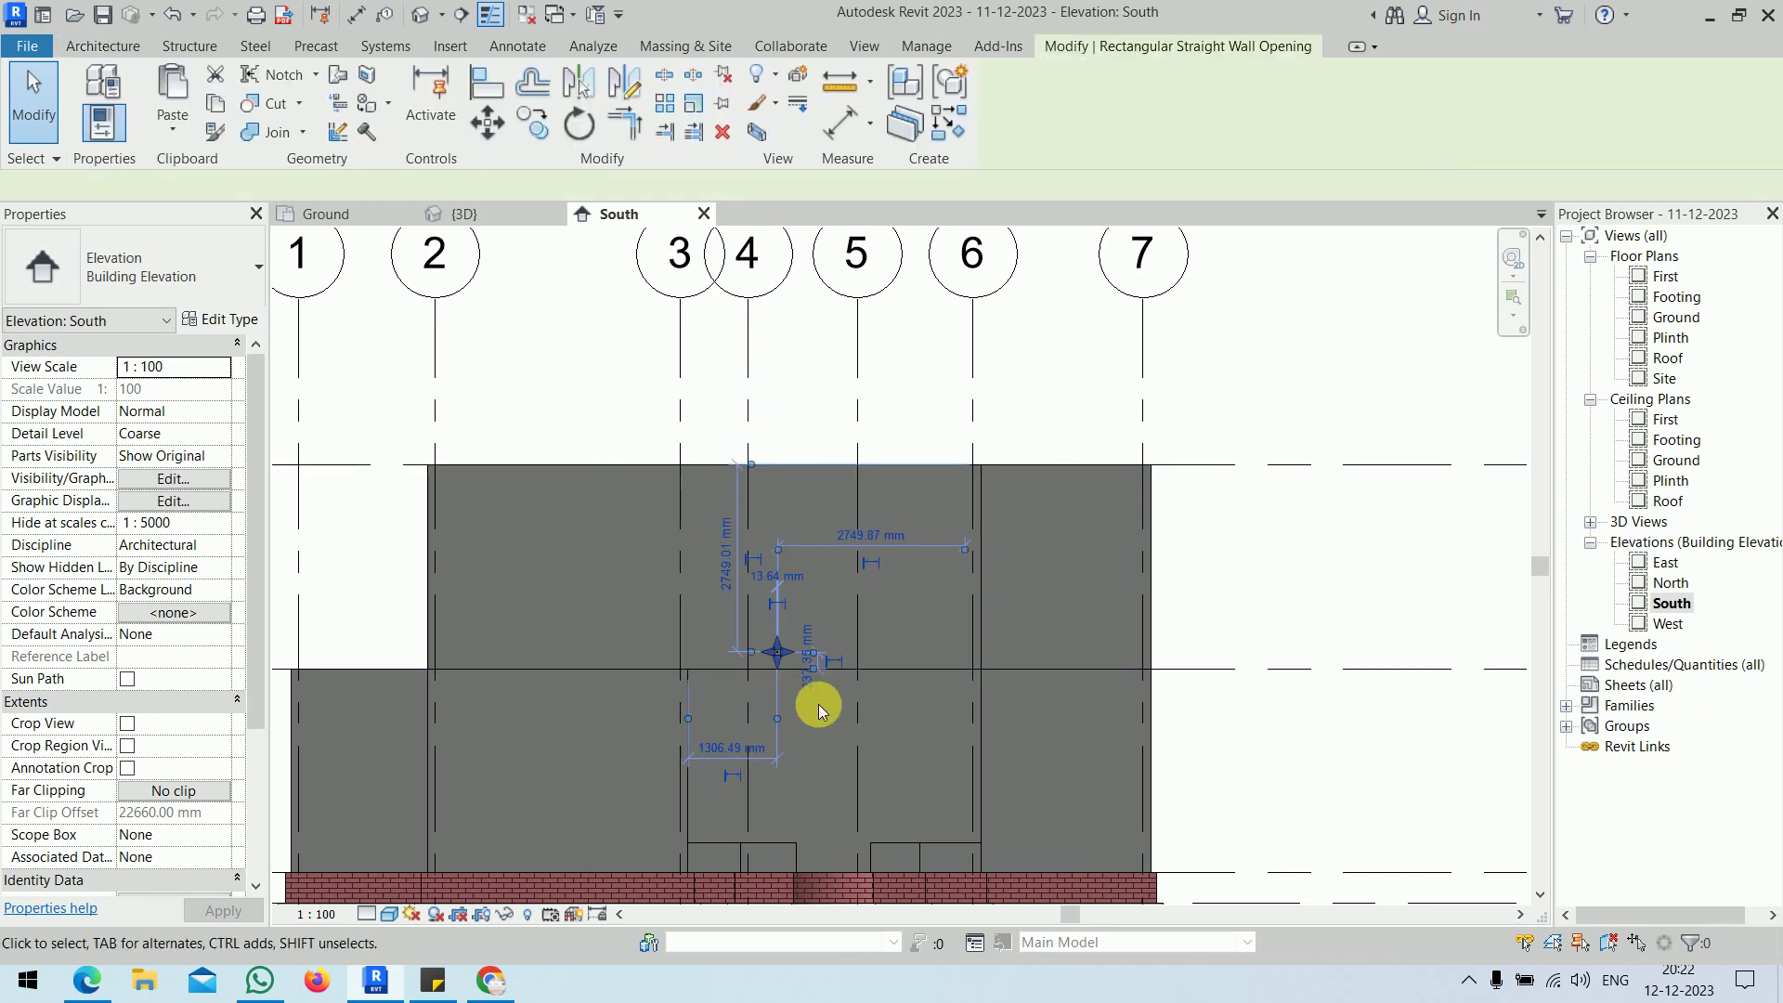
key("Escape")
- Cut a Wall Opening about 2169 mm wide and 2237 mm high in the long first-floor south wall, between grids 4 and 6
left_click(828, 477)
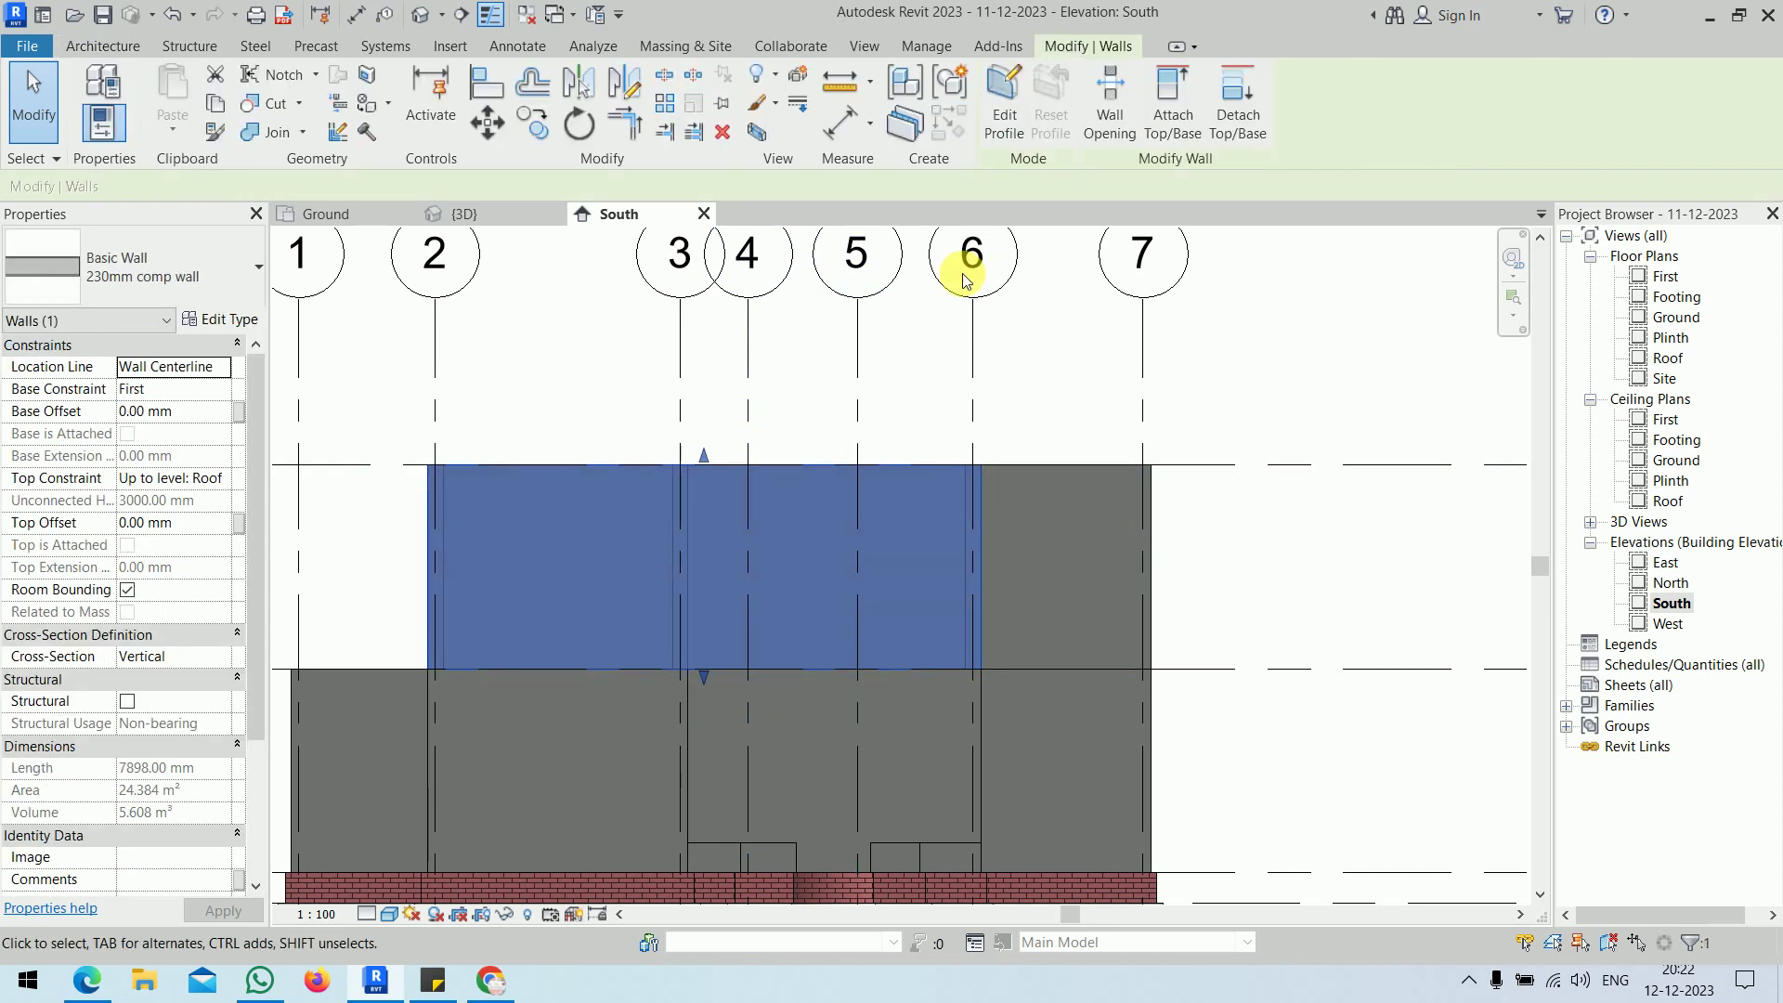
left_click(1109, 107)
left_click(780, 649)
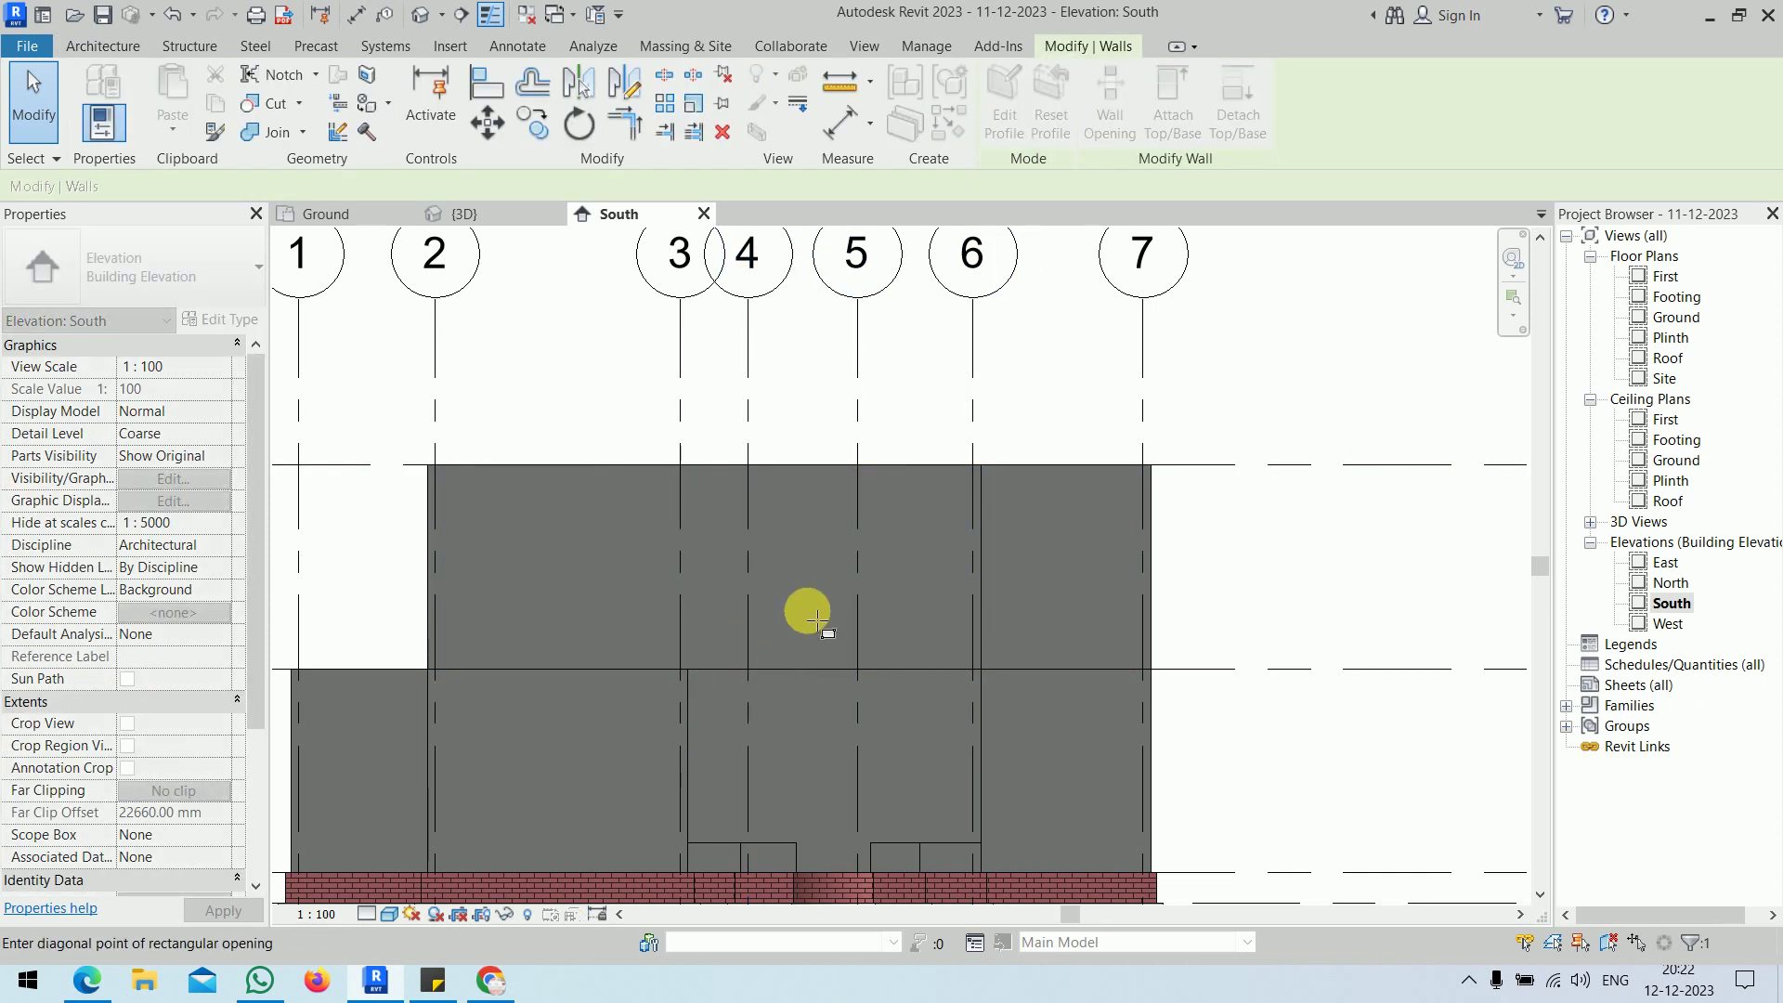
left_click(926, 509)
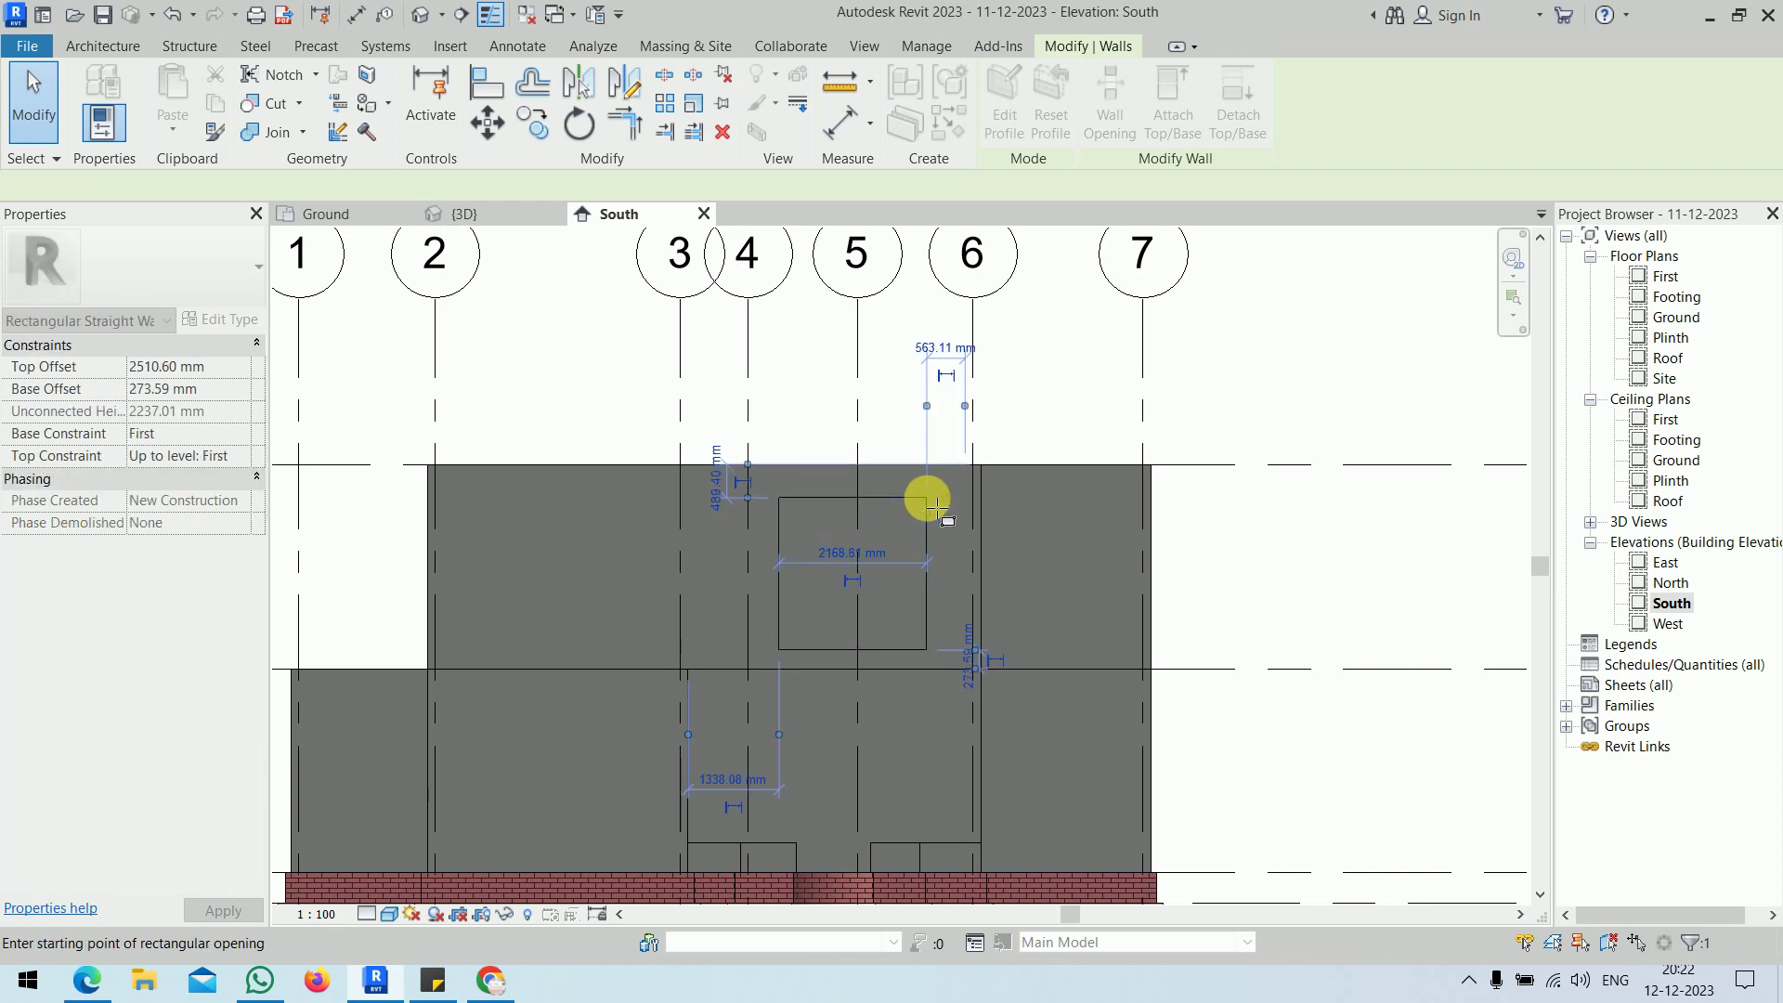
key("Escape")
key("Escape")
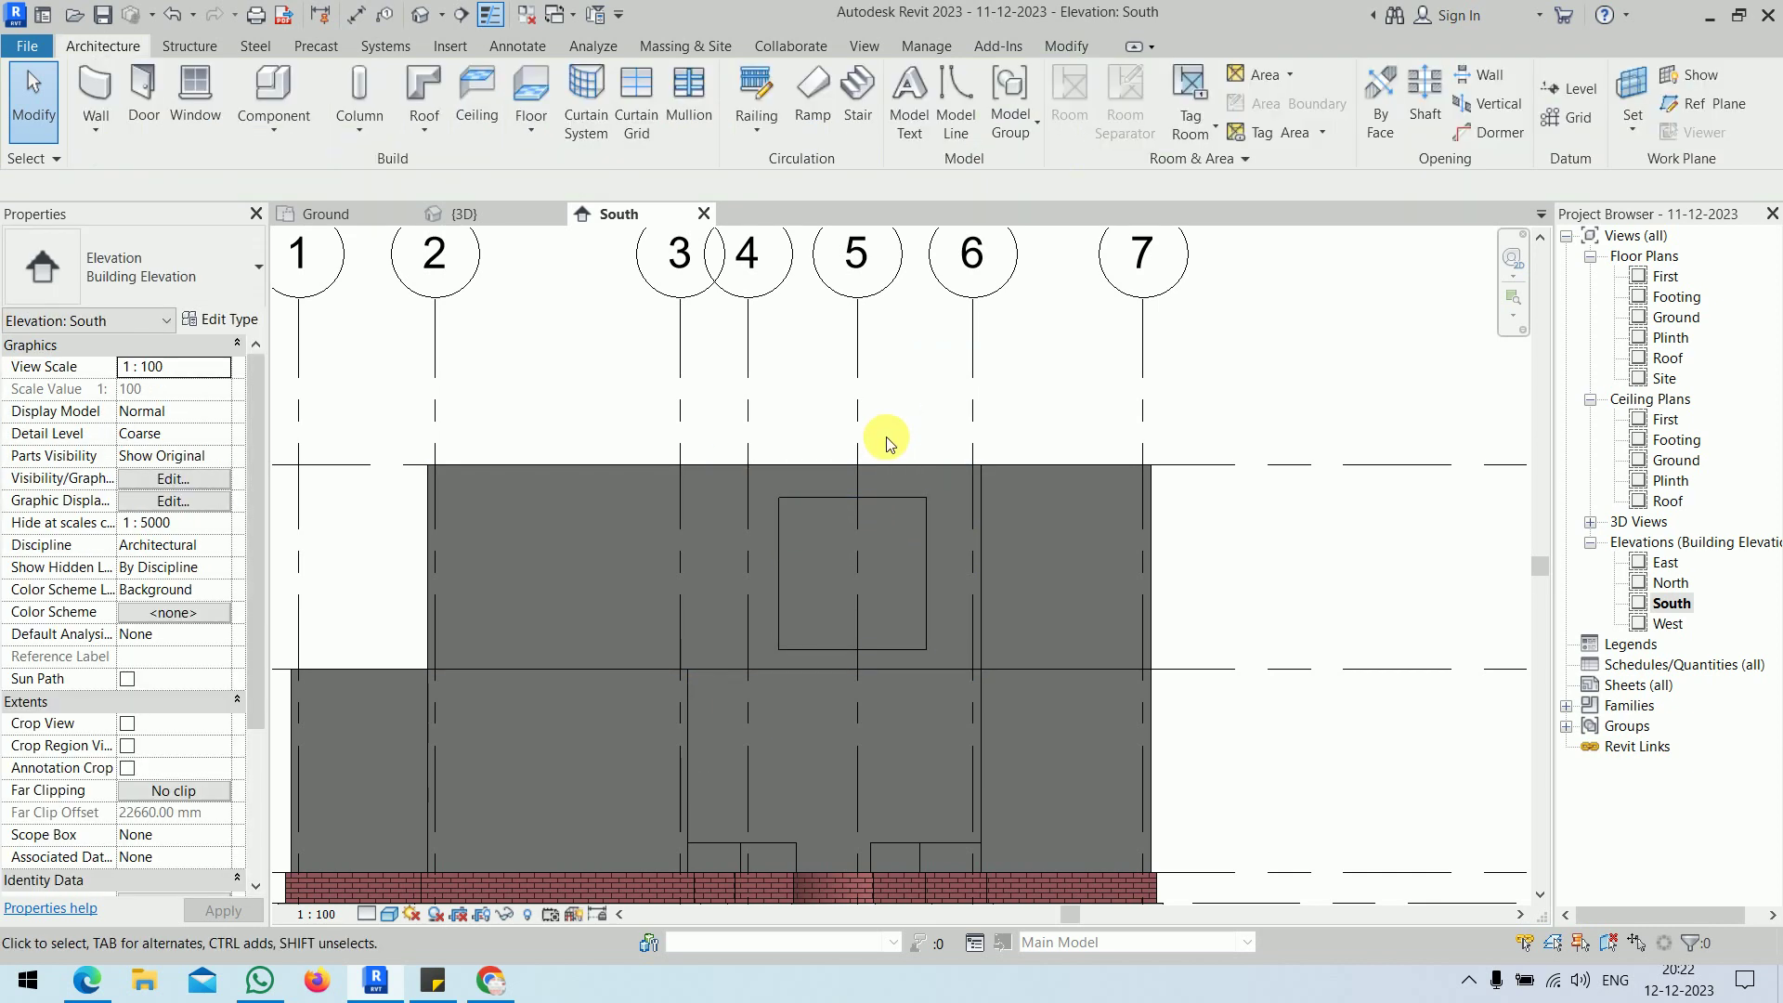
- Select the new opening in the 3D view and set its width to 1200 mm
left_click(523, 213)
middle_click_drag(900, 669, 1084, 601, "shift")
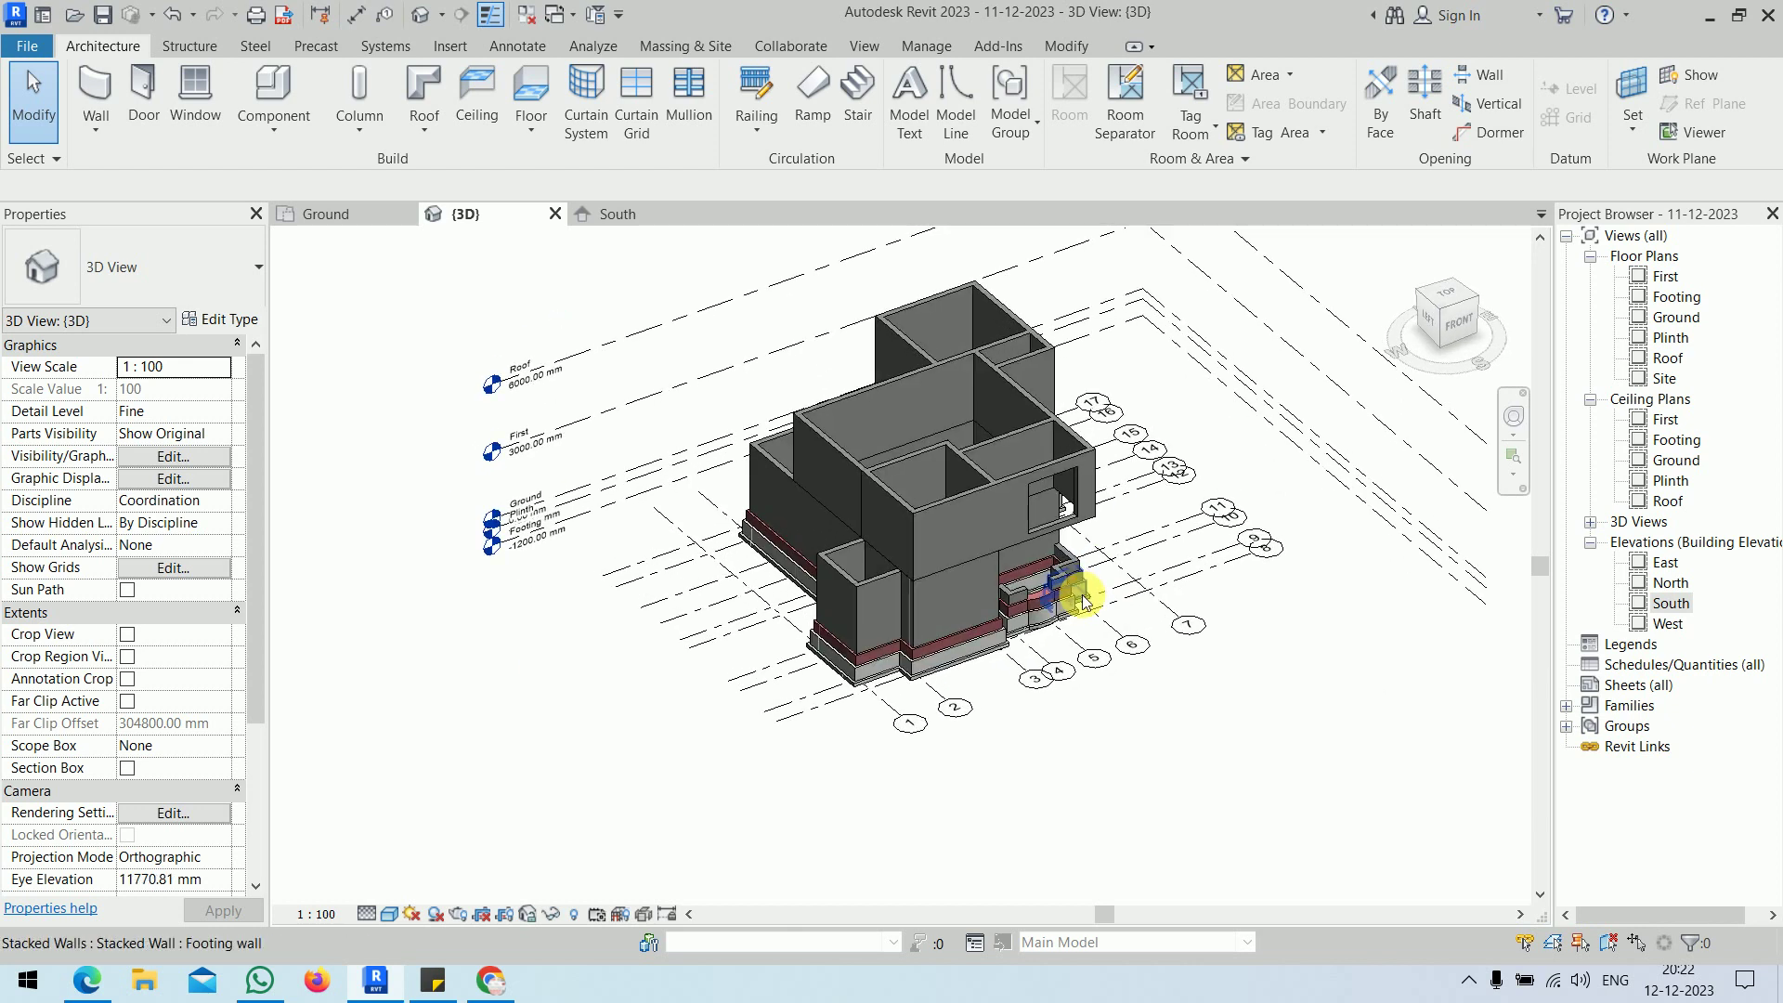
scroll(1073, 520, "up", 5)
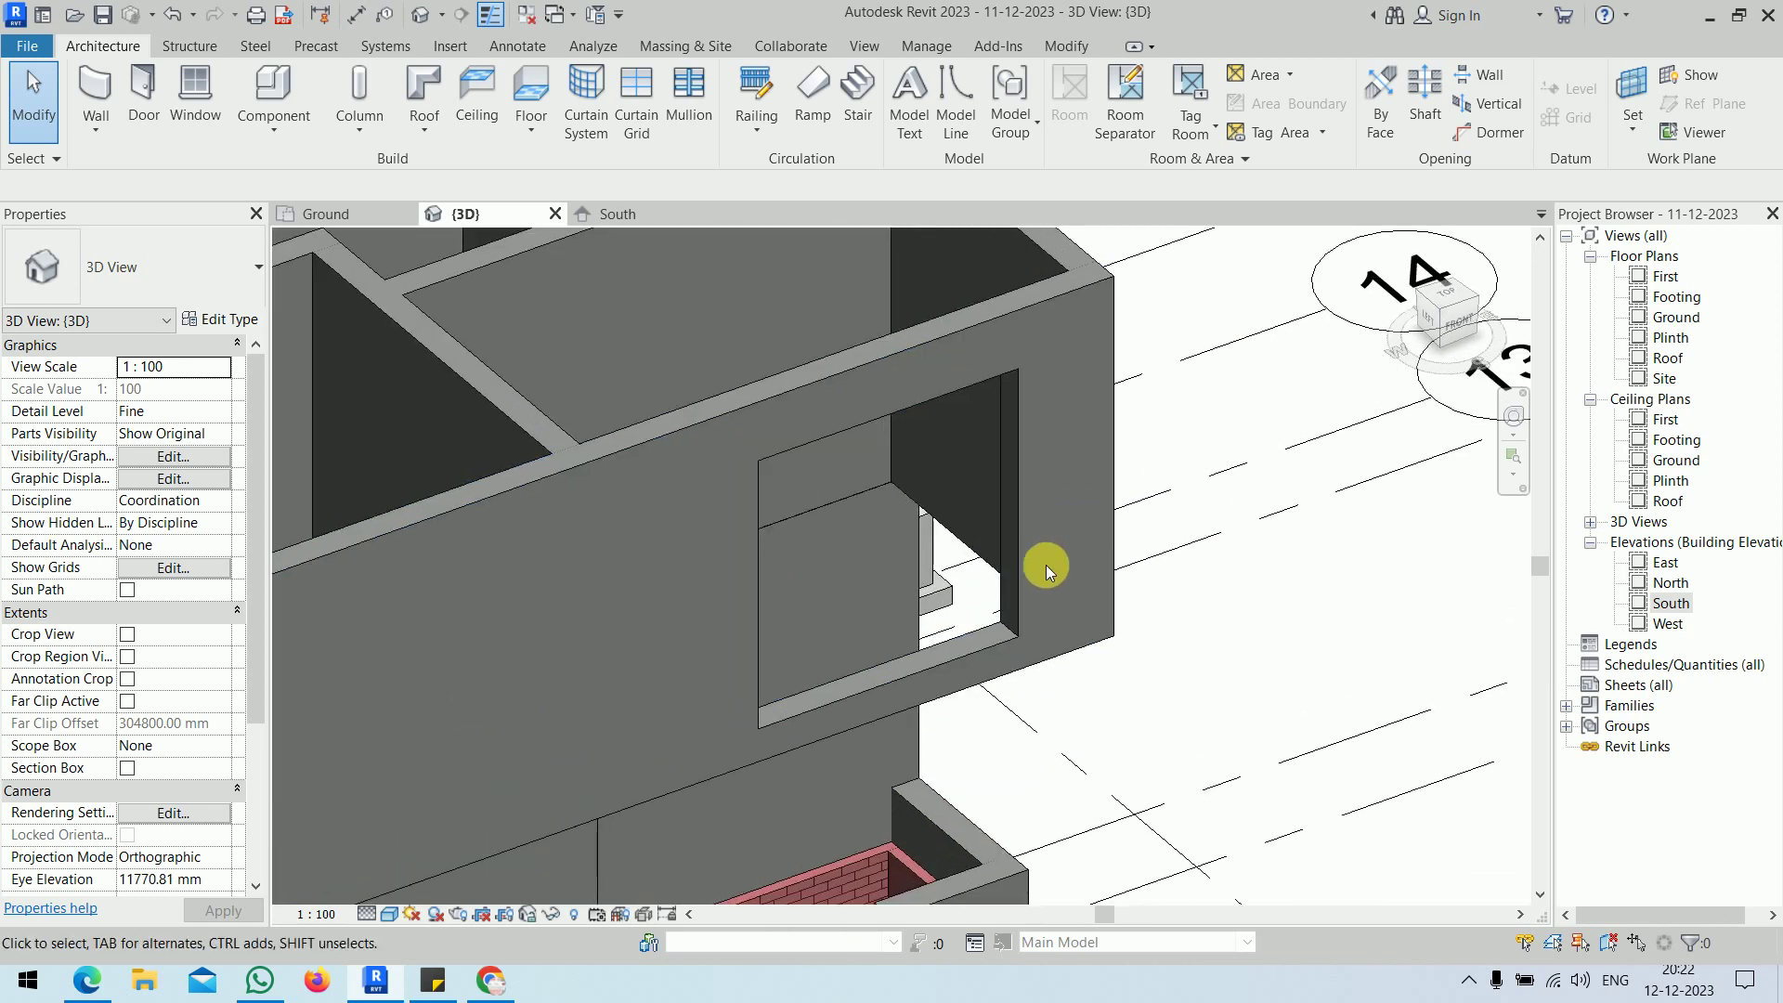
left_click(997, 618)
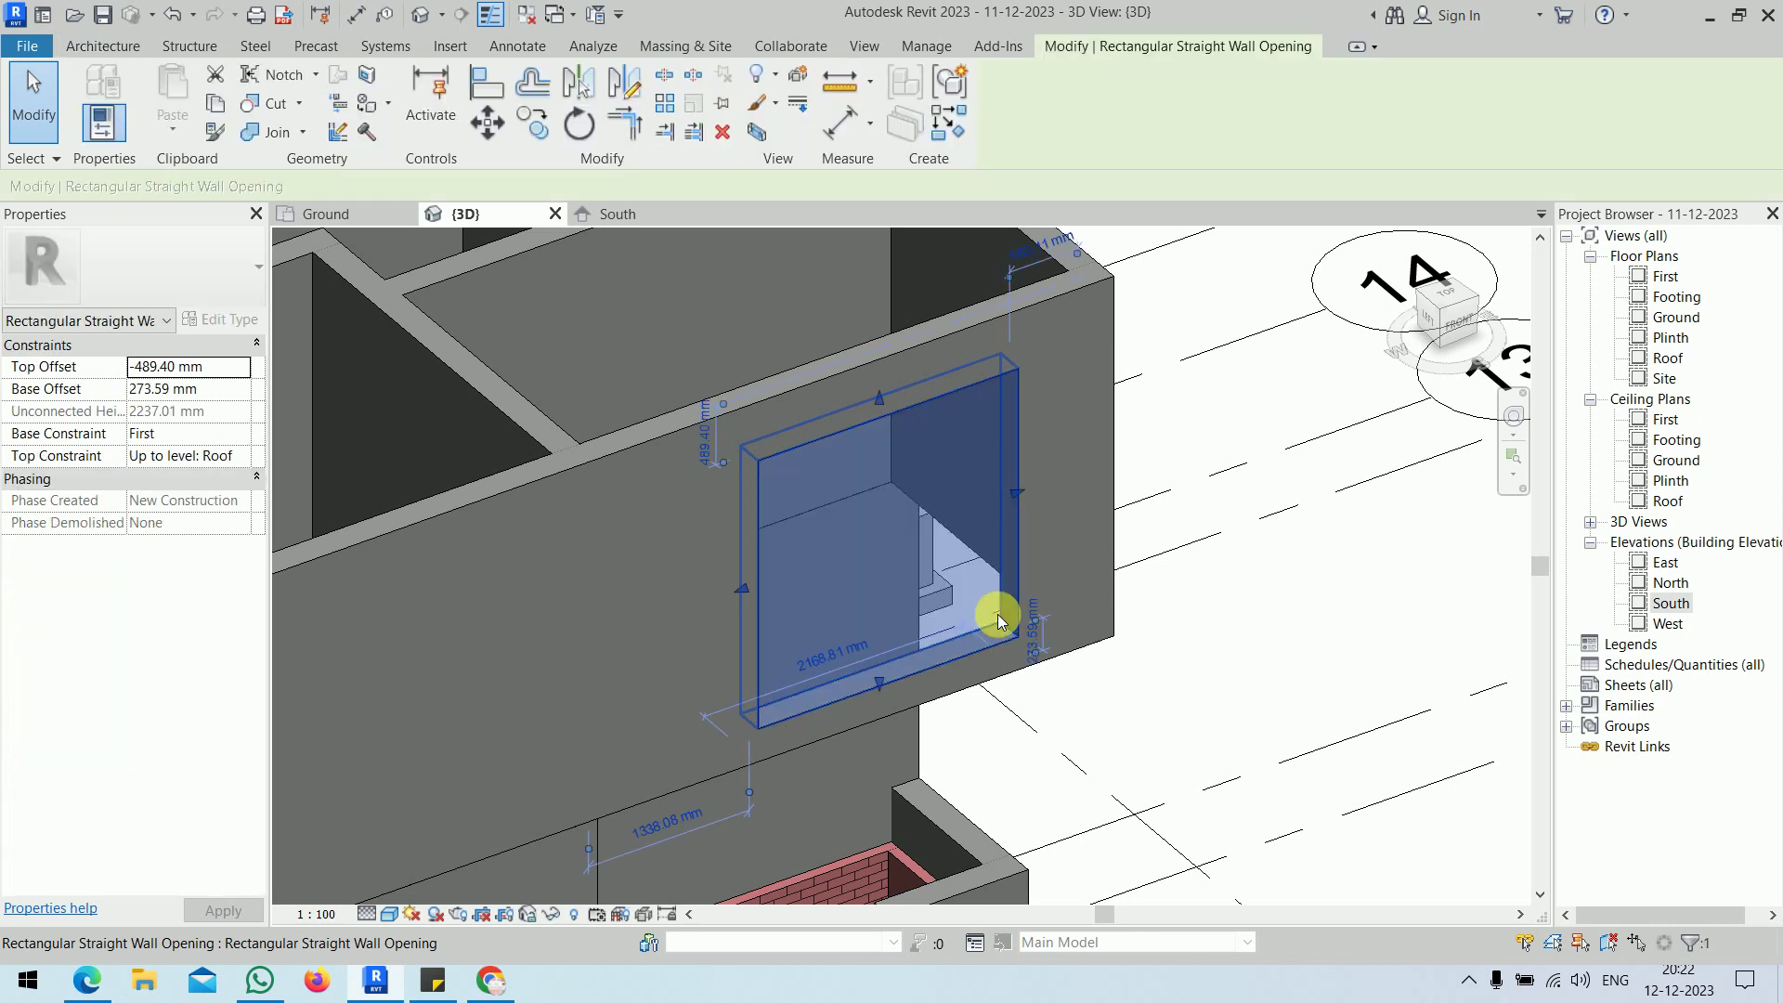
left_click(832, 650)
type("1")
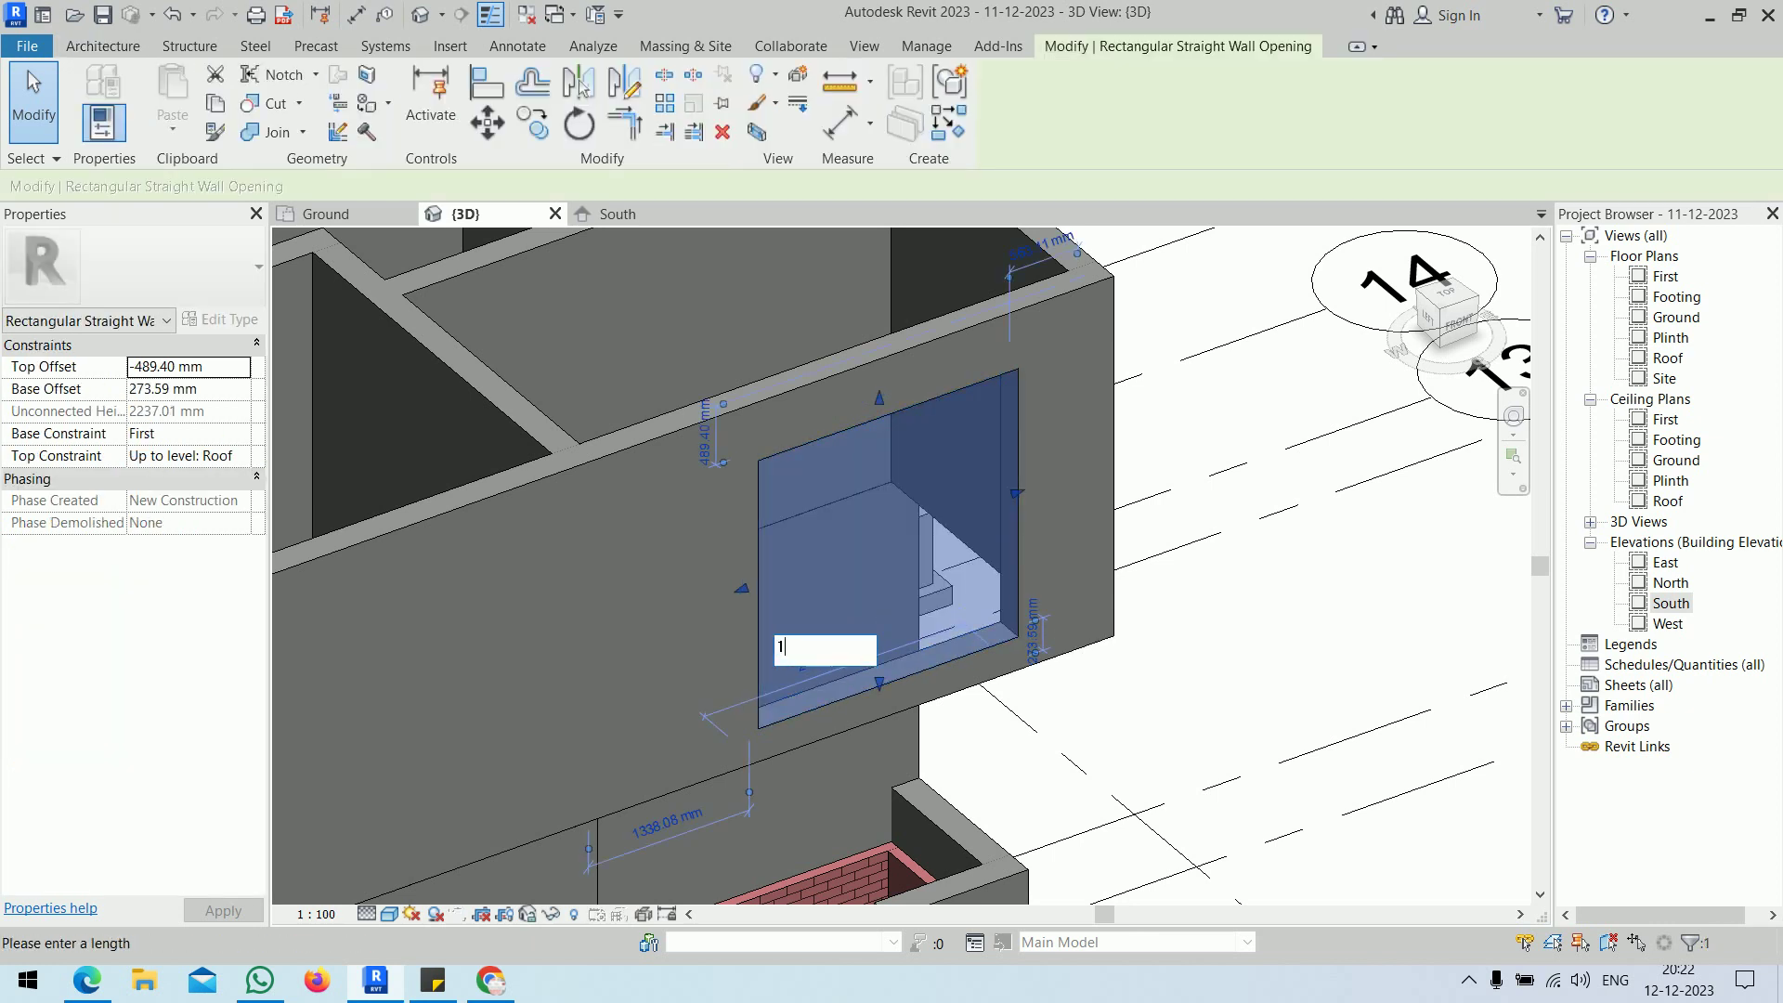
type("200")
key("Return")
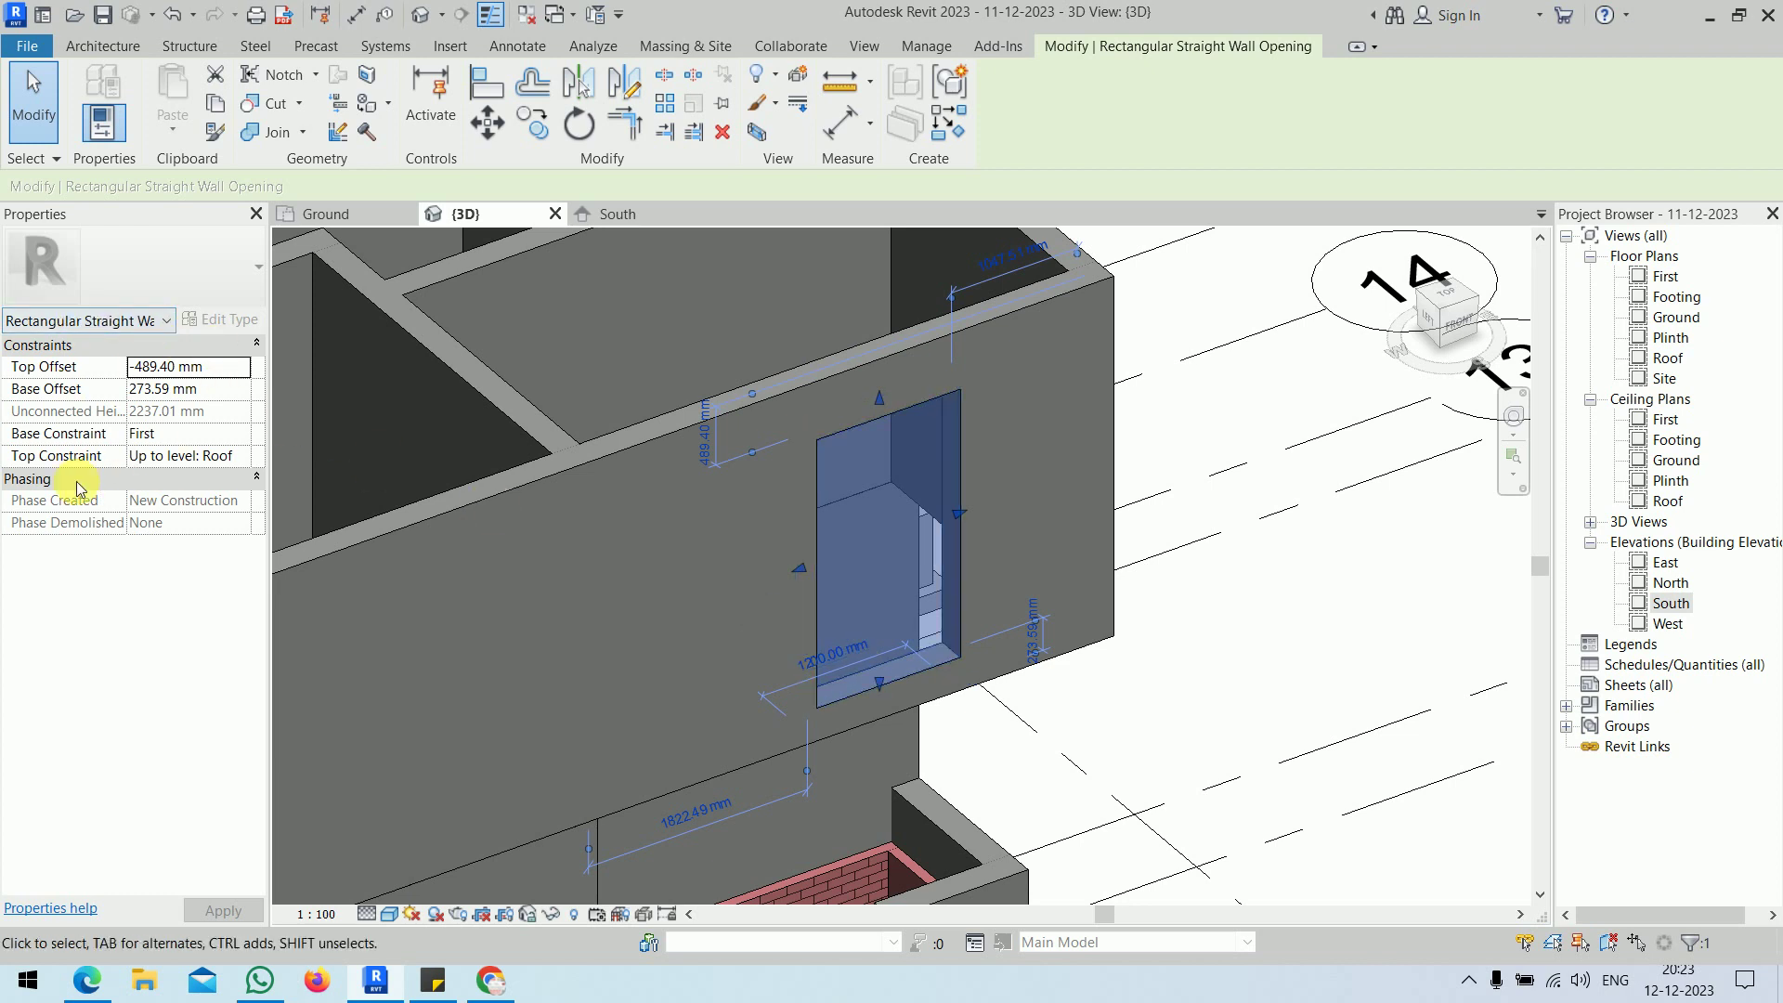
- Set the base offset of the 1200 mm wide opening to 0 mm
left_click(196, 389)
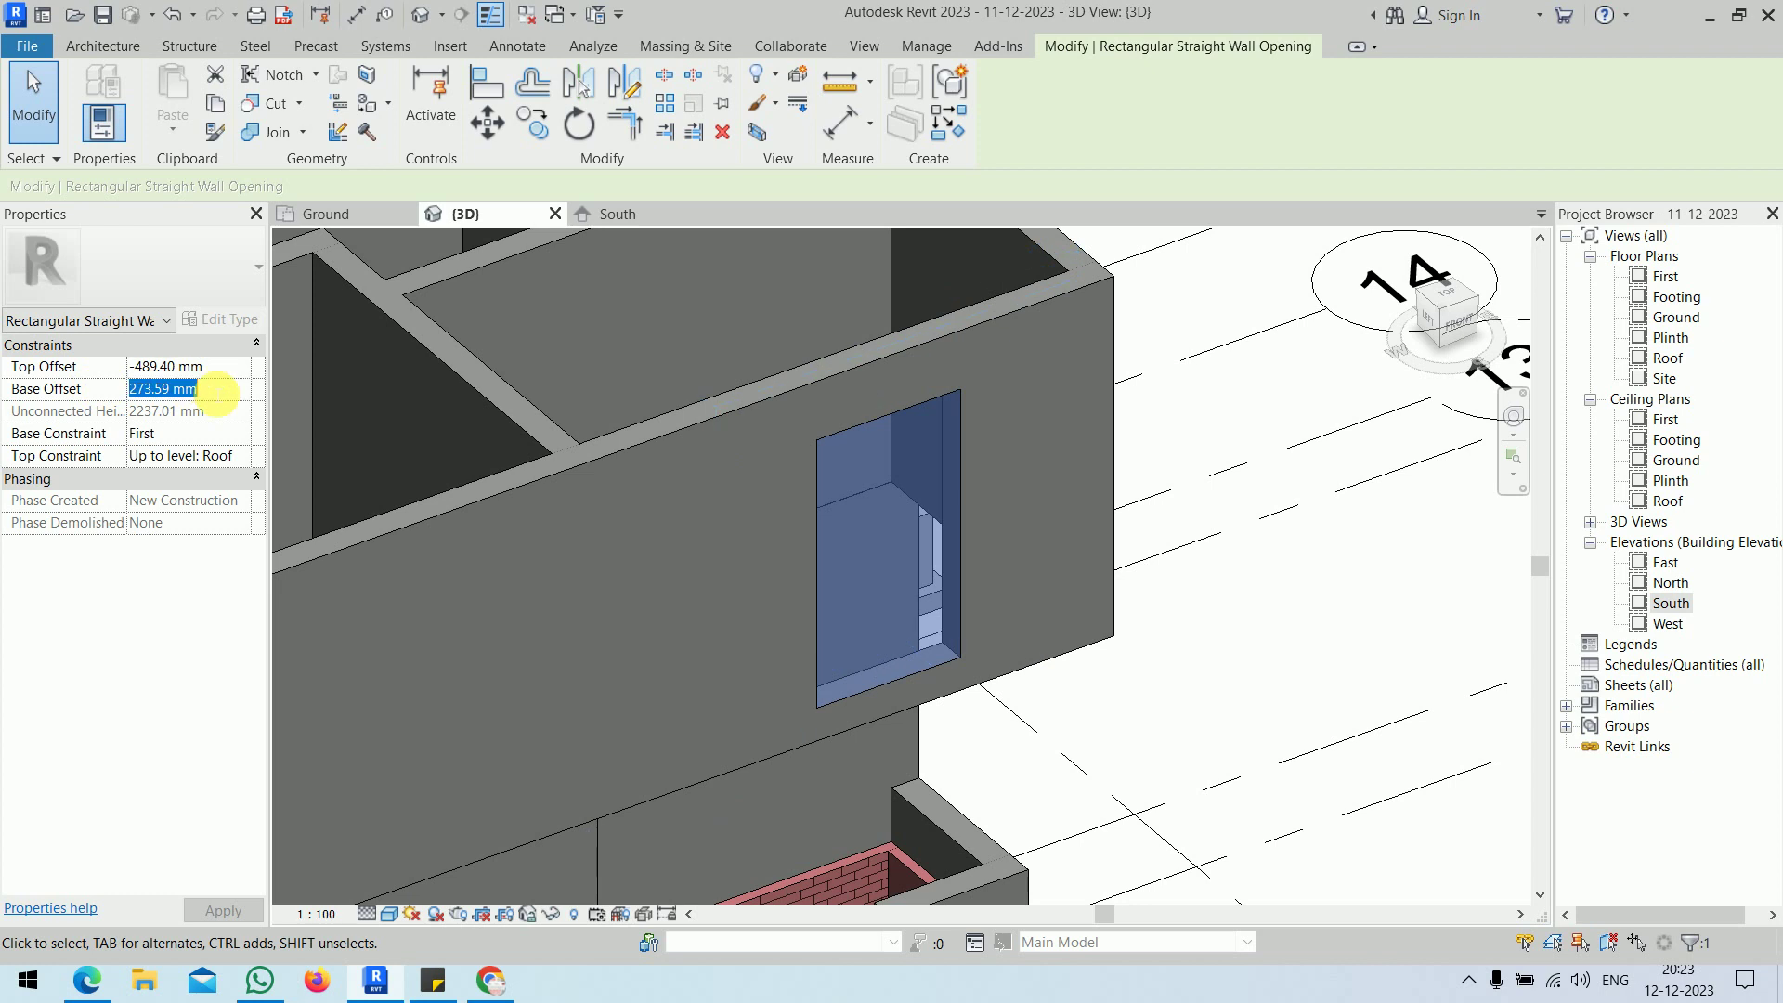
type("0")
key("Return")
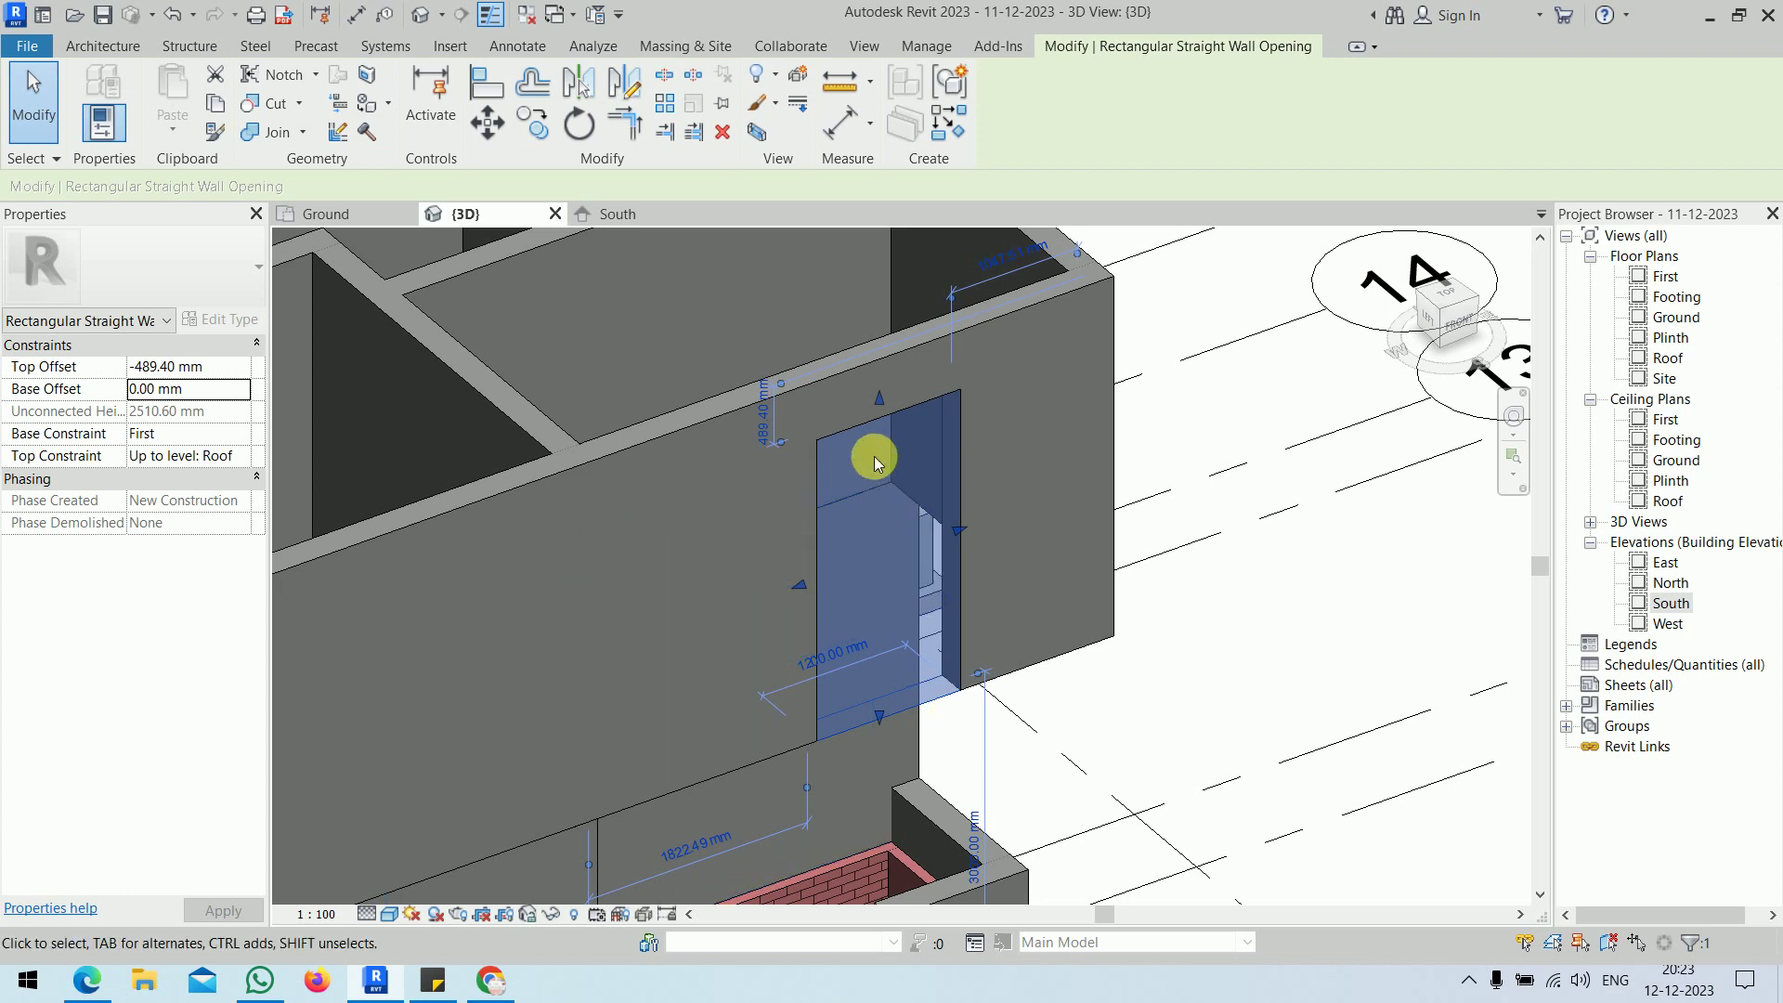
left_click(210, 365)
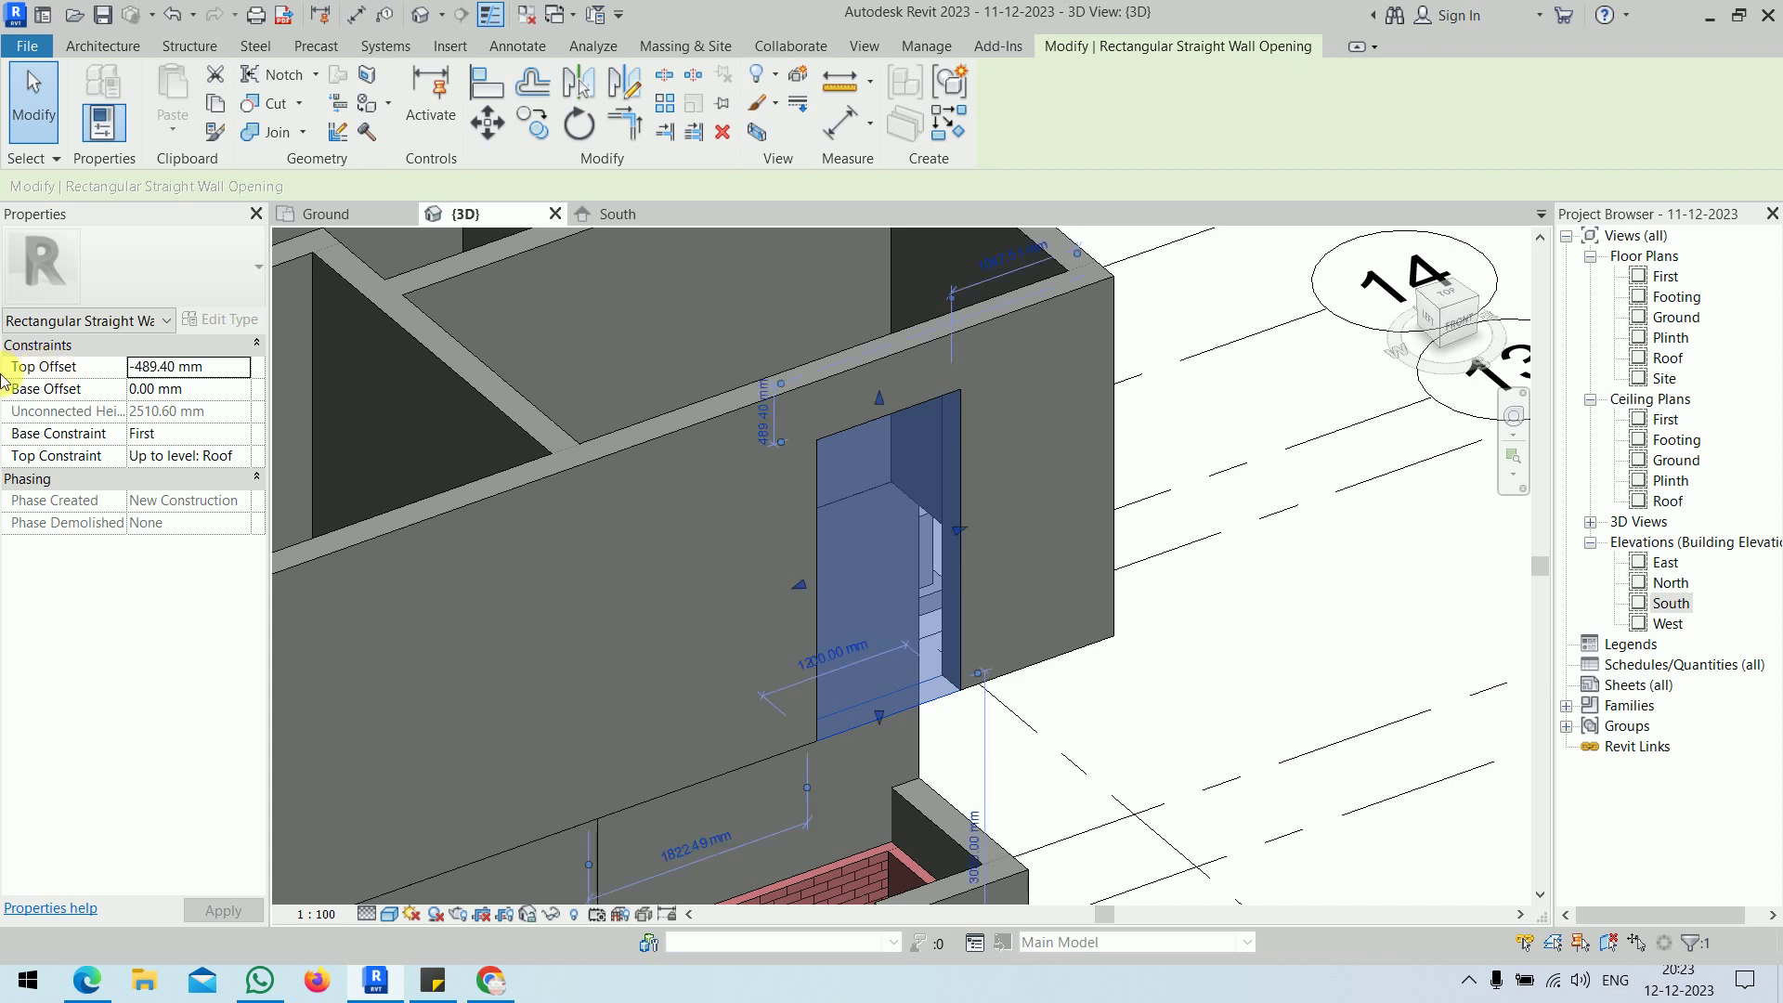
key("Escape")
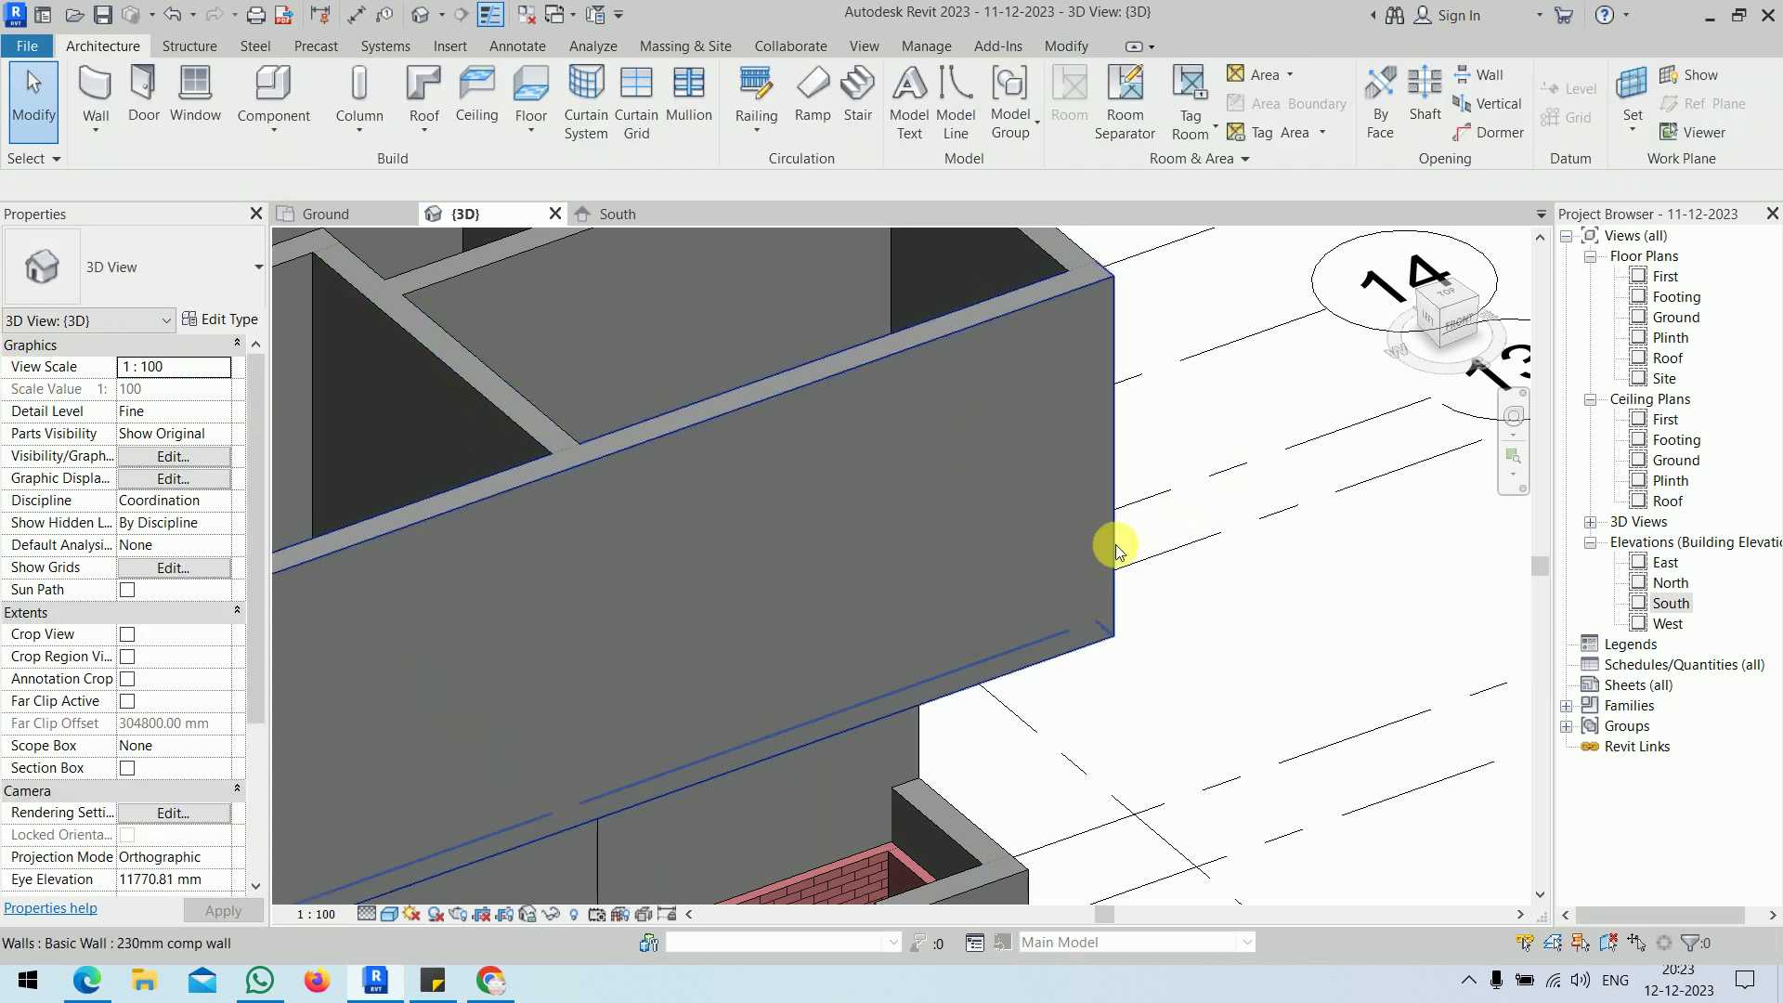
- Set the top offset of the 1200 mm wide opening to -900 mm and inspect the resized opening
scroll(1115, 550, "down", 4)
scroll(1172, 544, "up", 4)
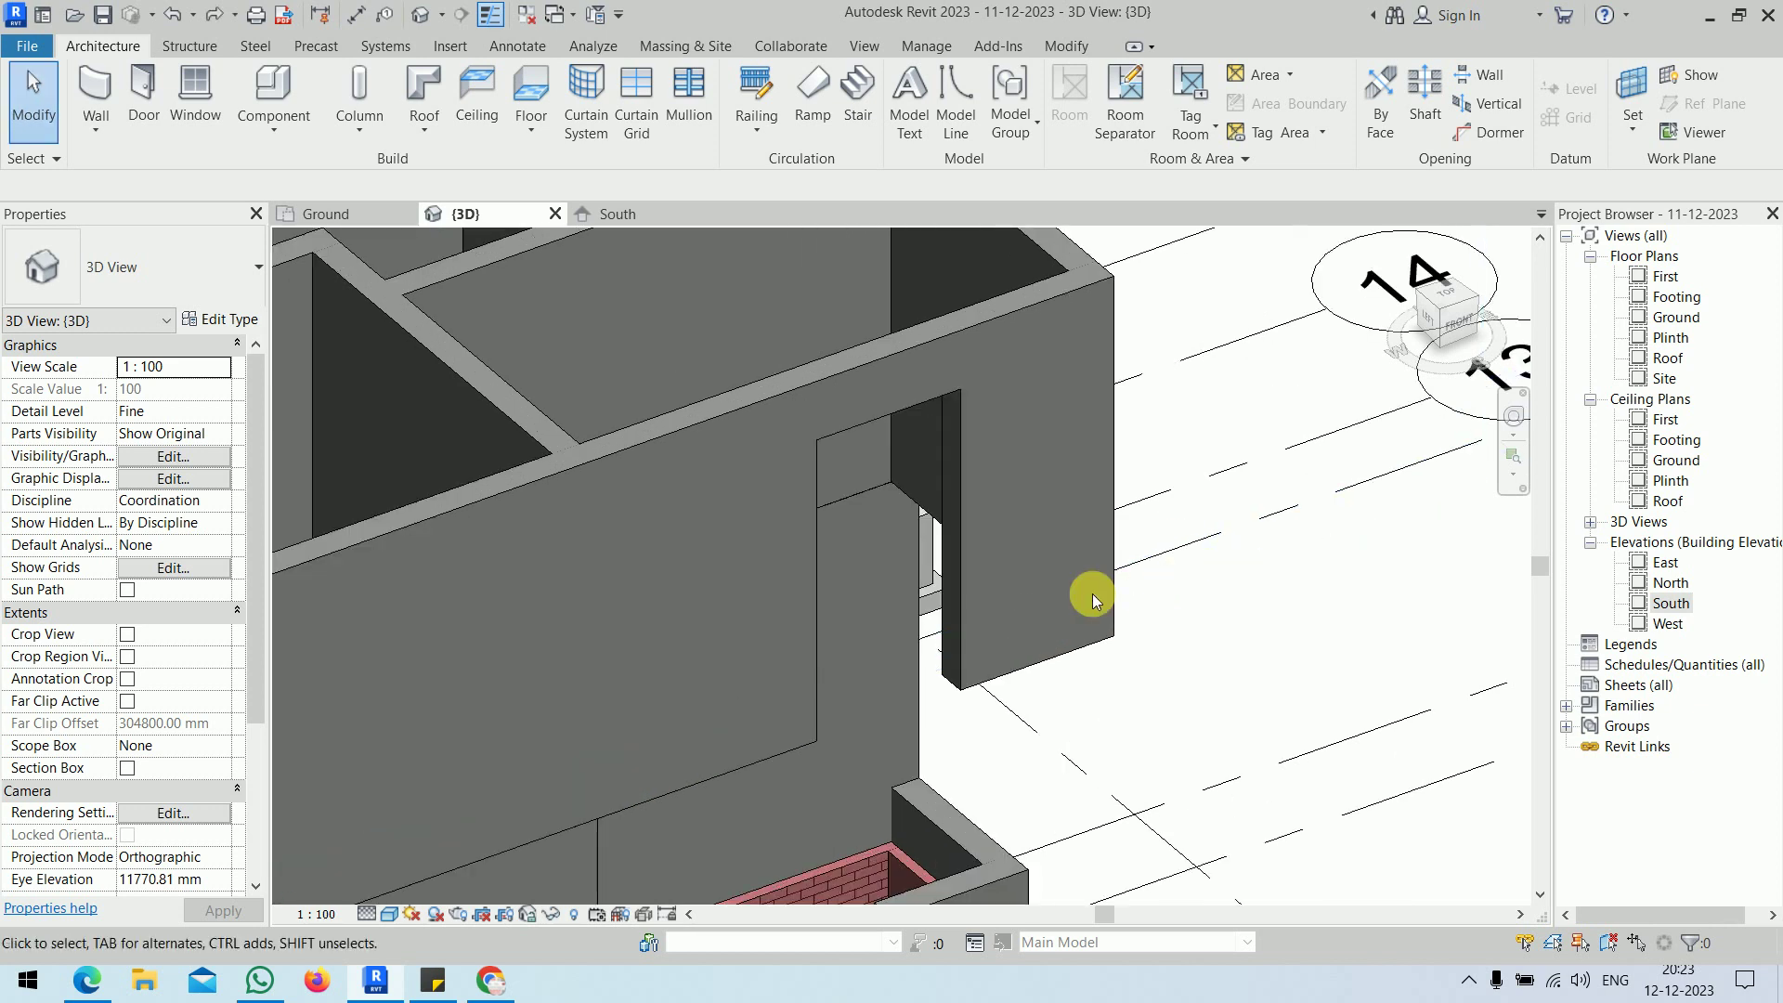
left_click(934, 565)
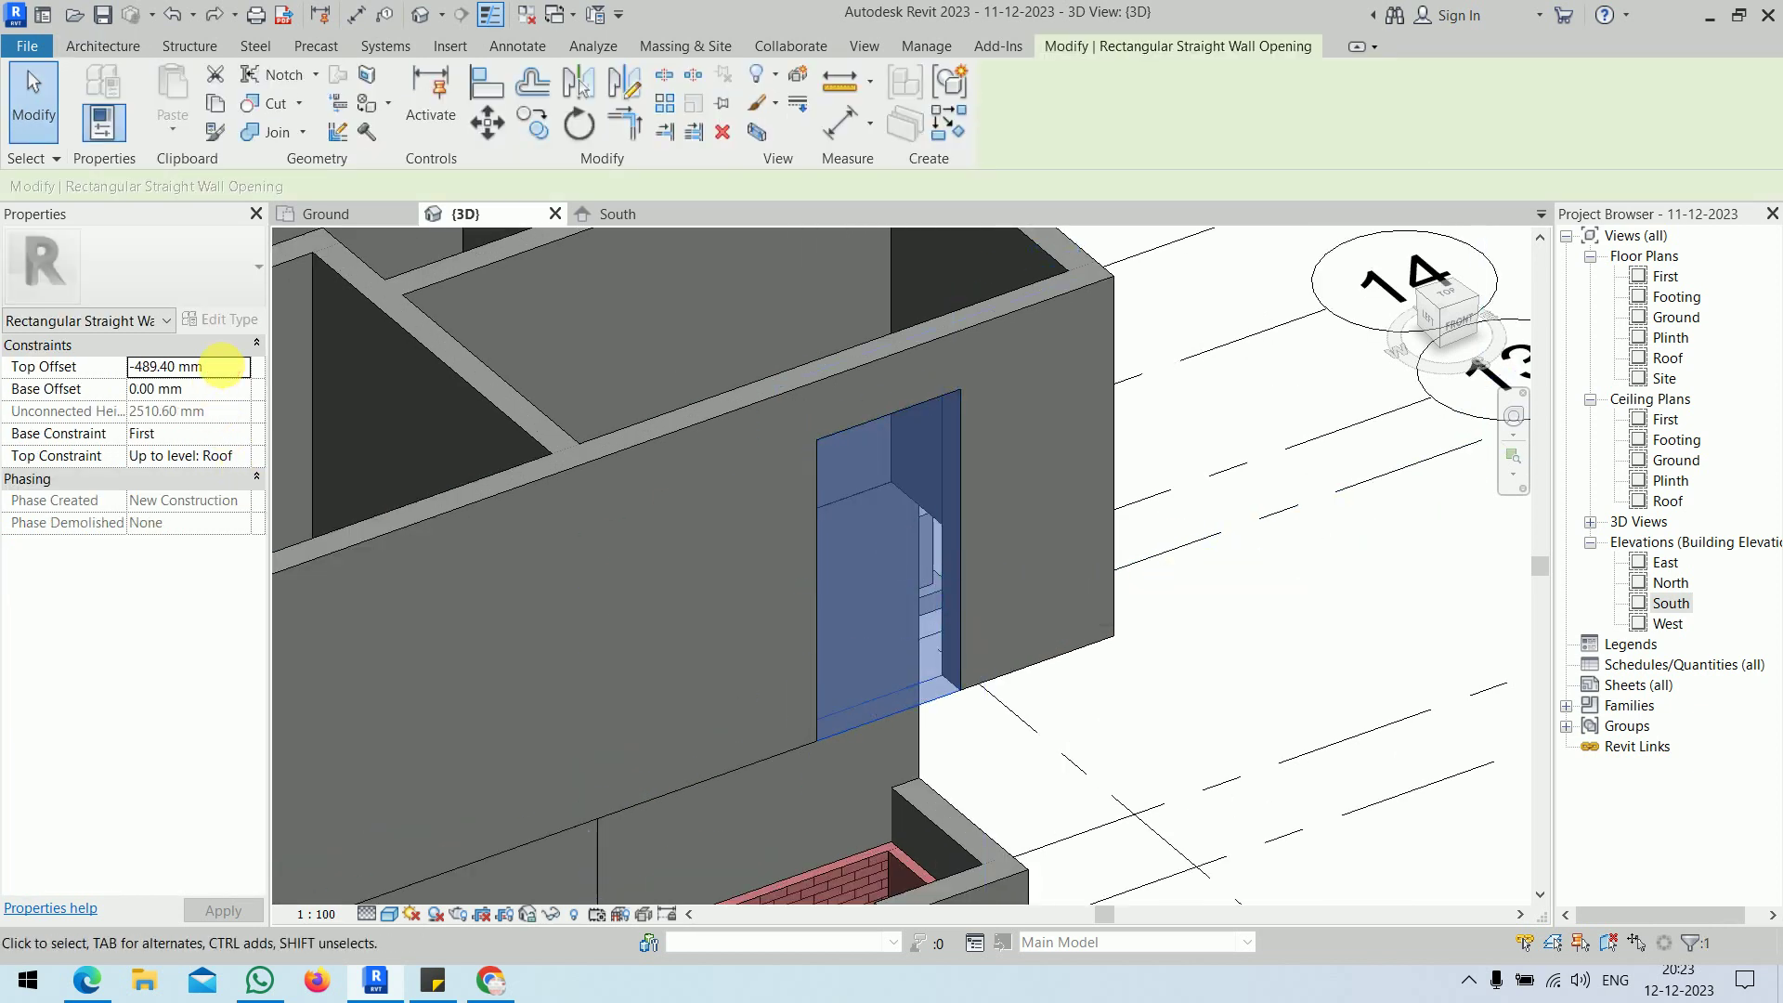
left_click(222, 366)
type("-900")
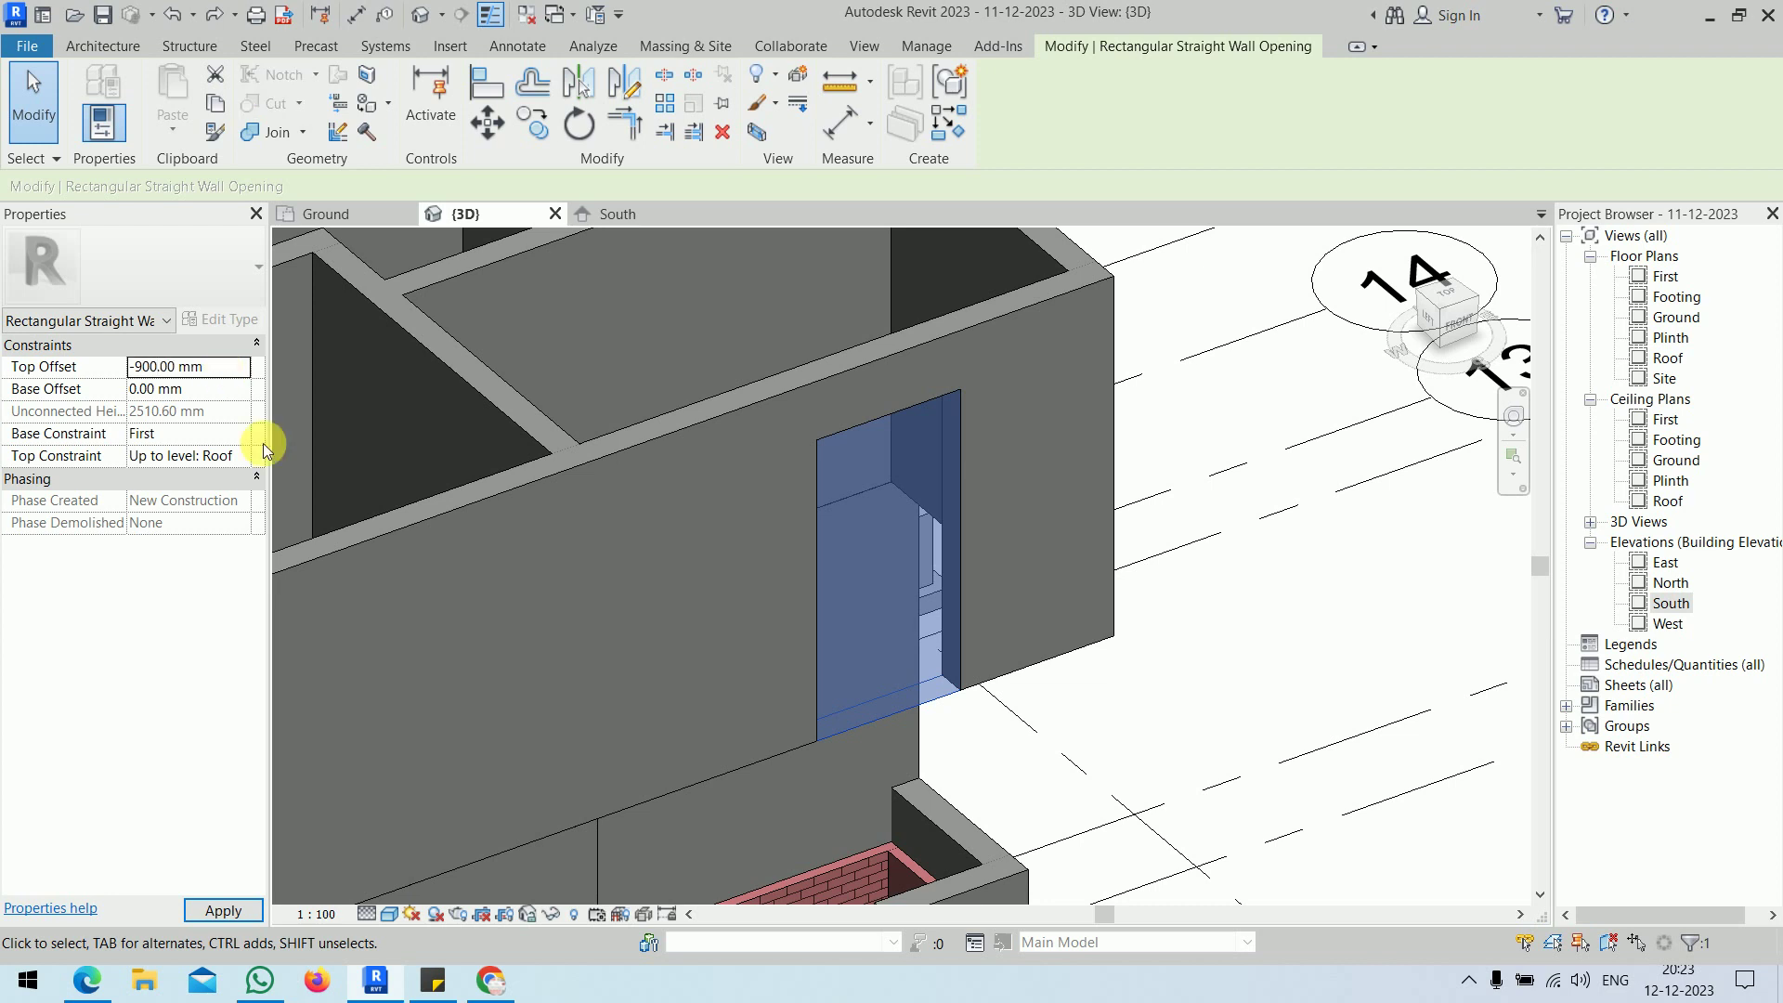
left_click(223, 910)
left_click(1246, 637)
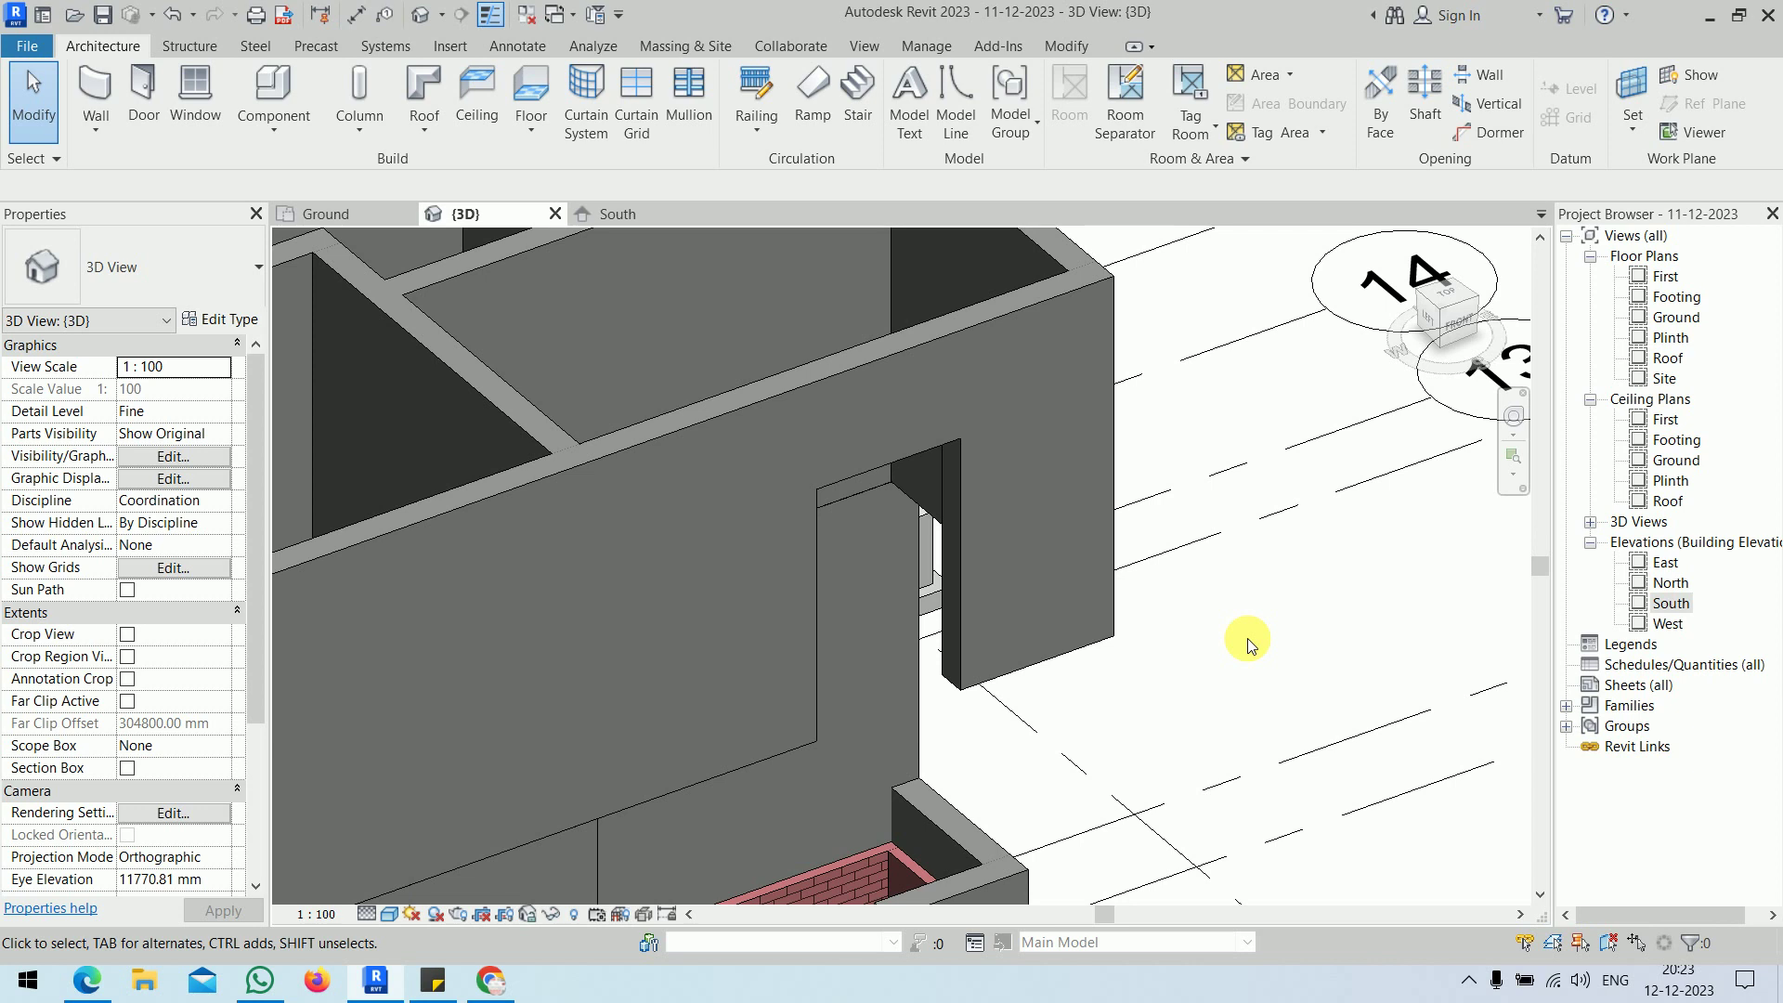
left_click(913, 701)
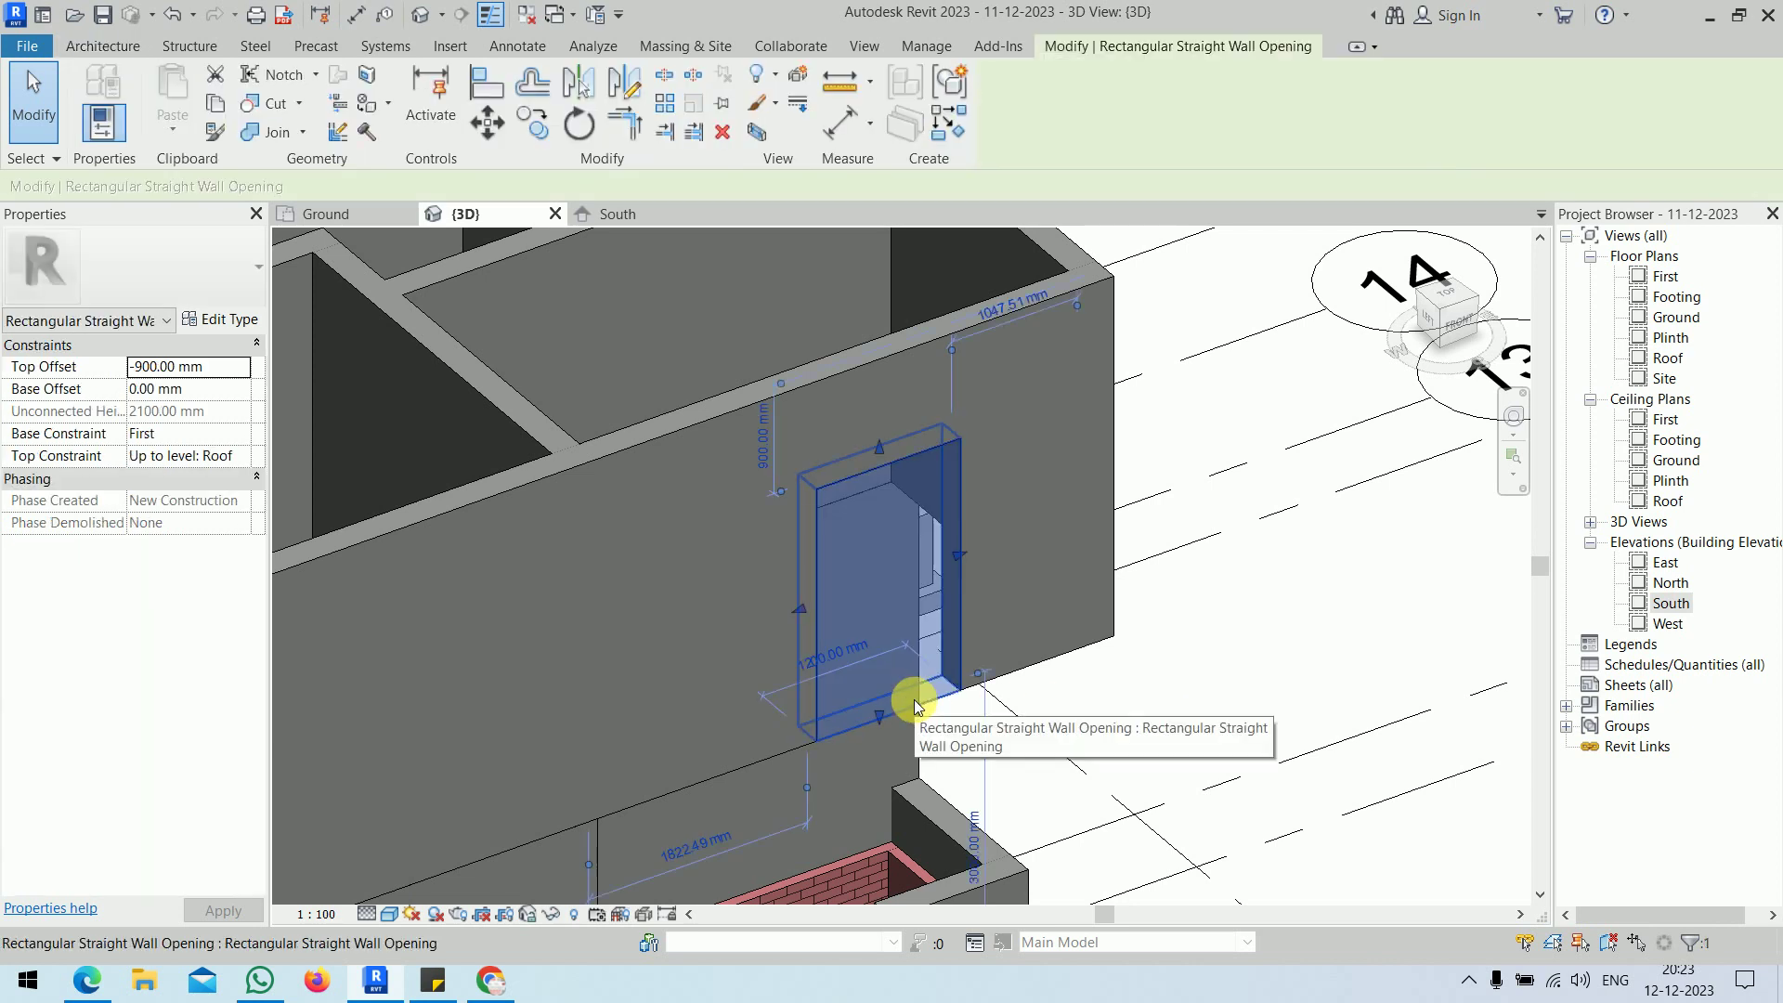
left_click(1237, 657)
- Cut a second Wall Opening about 1055 mm wide and 1685 mm high in the same first-floor south wall, nearer its western end
scroll(1252, 652, "down", 3)
scroll(820, 496, "up", 2)
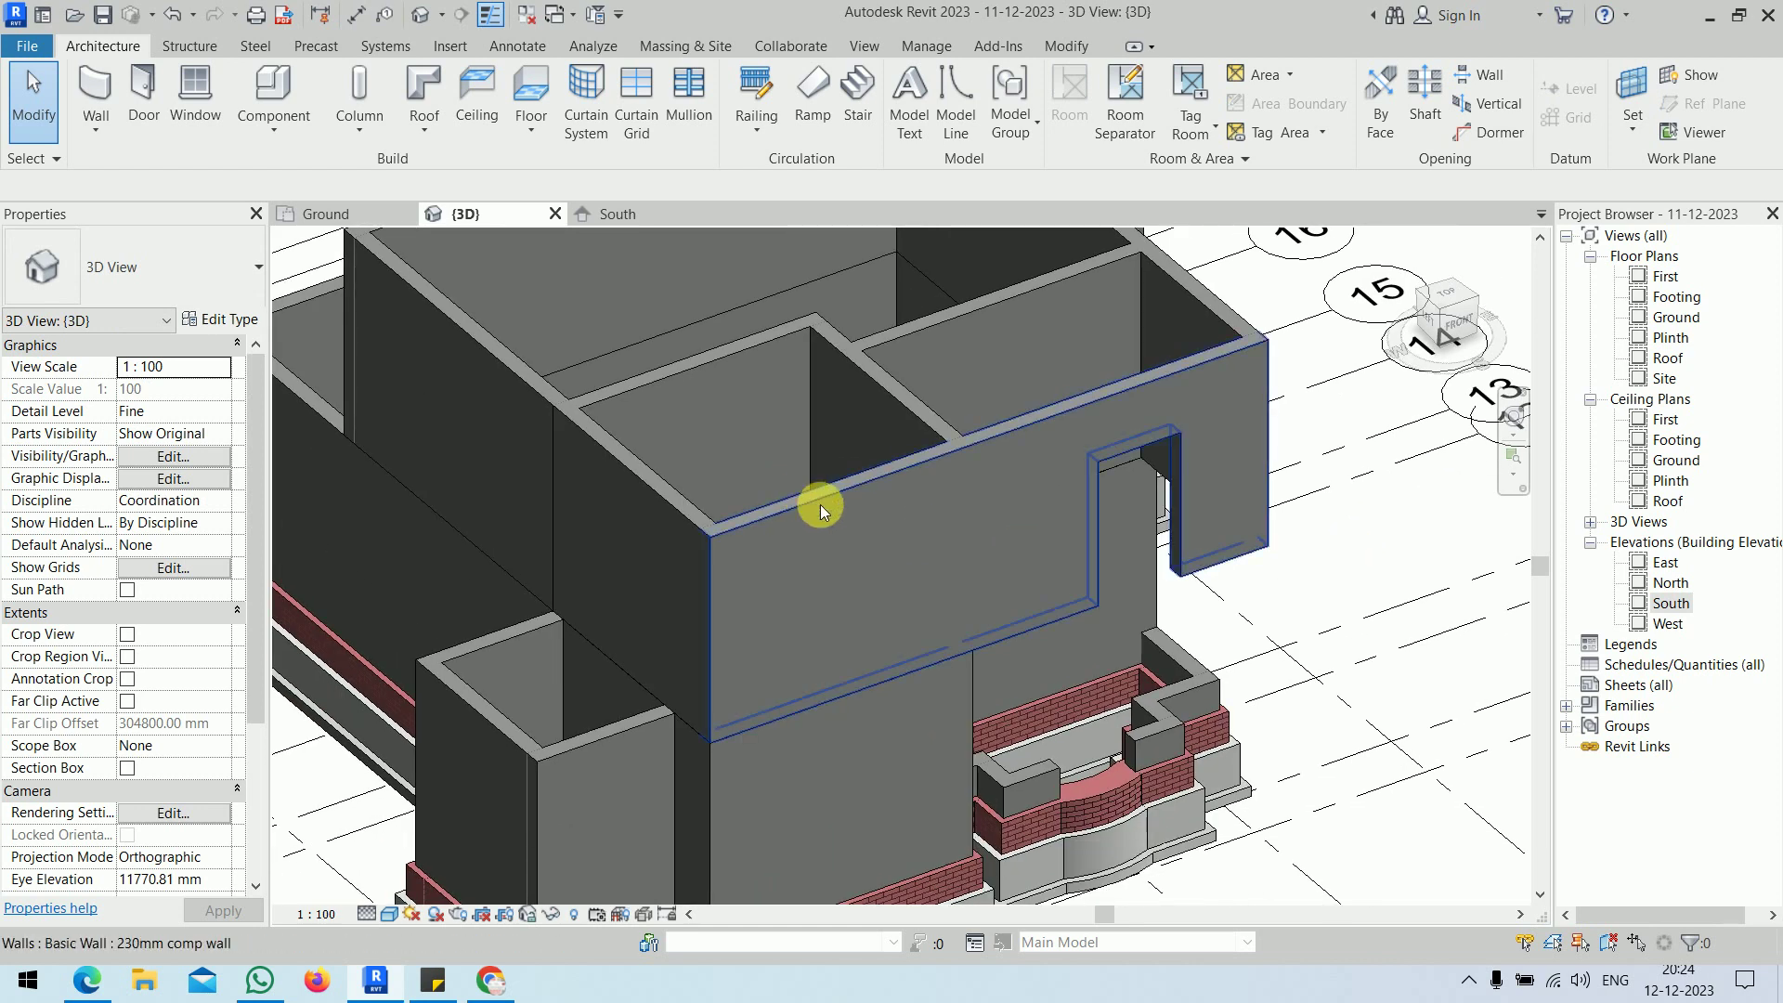
left_click(821, 505)
left_click(1111, 107)
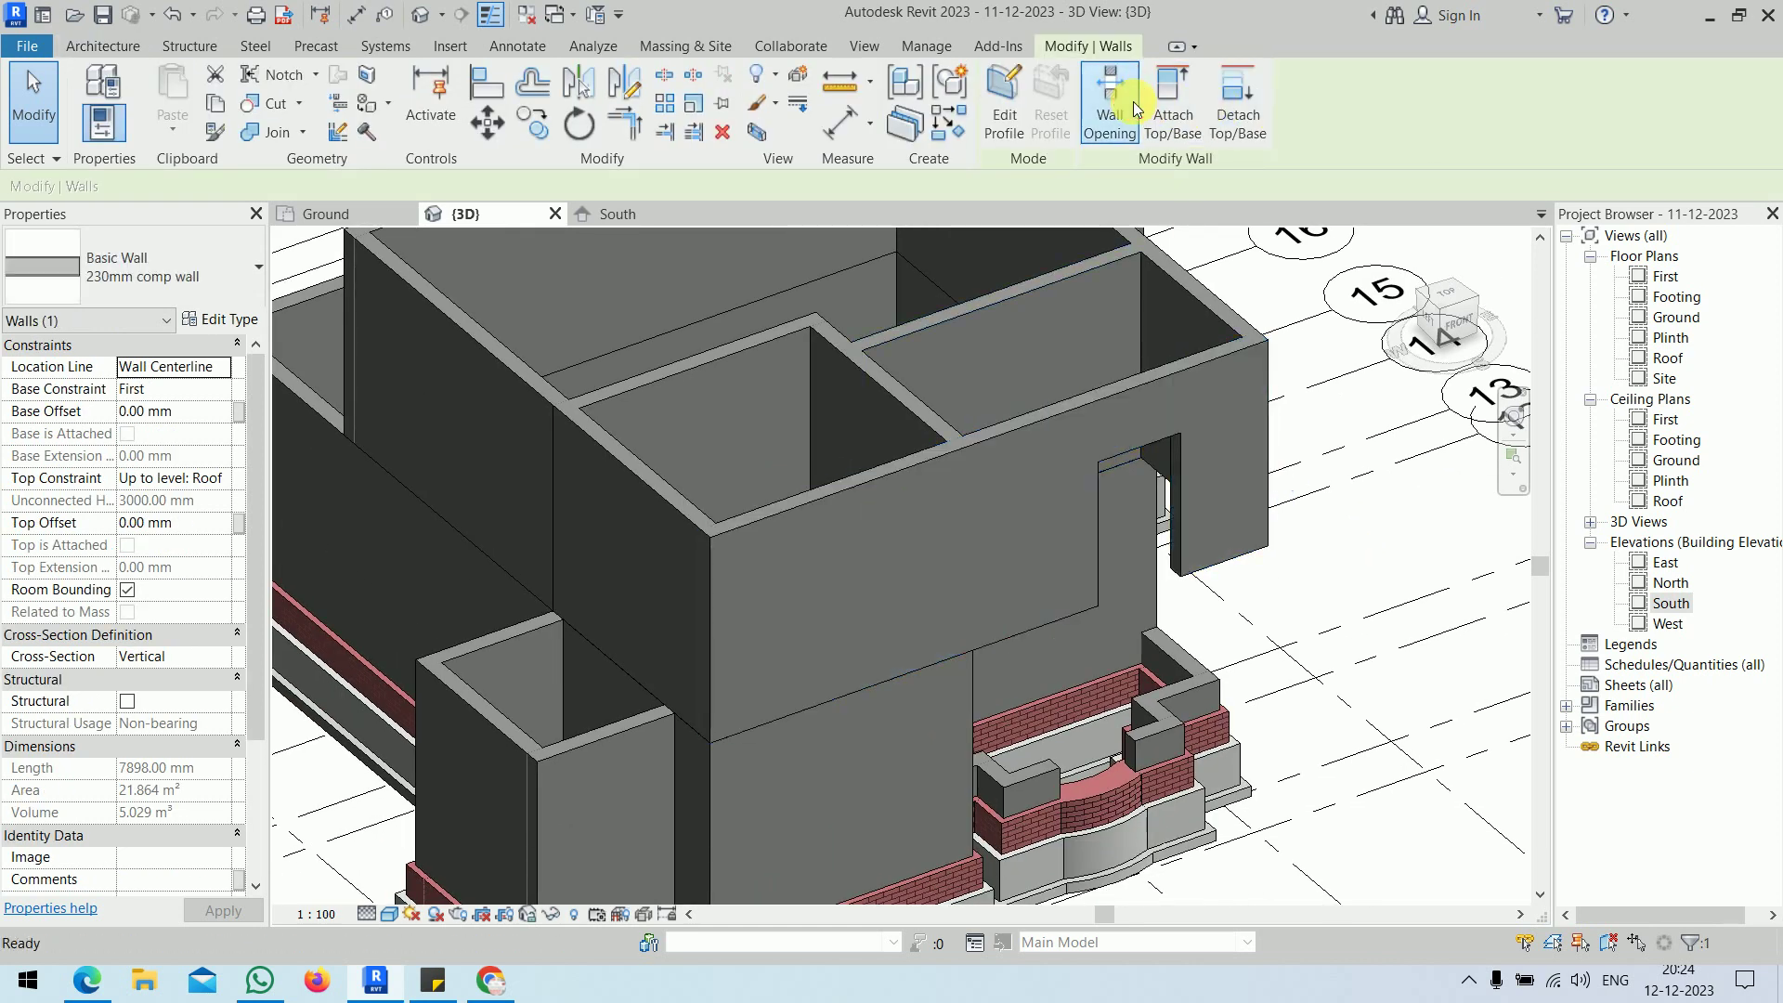
left_click(844, 680)
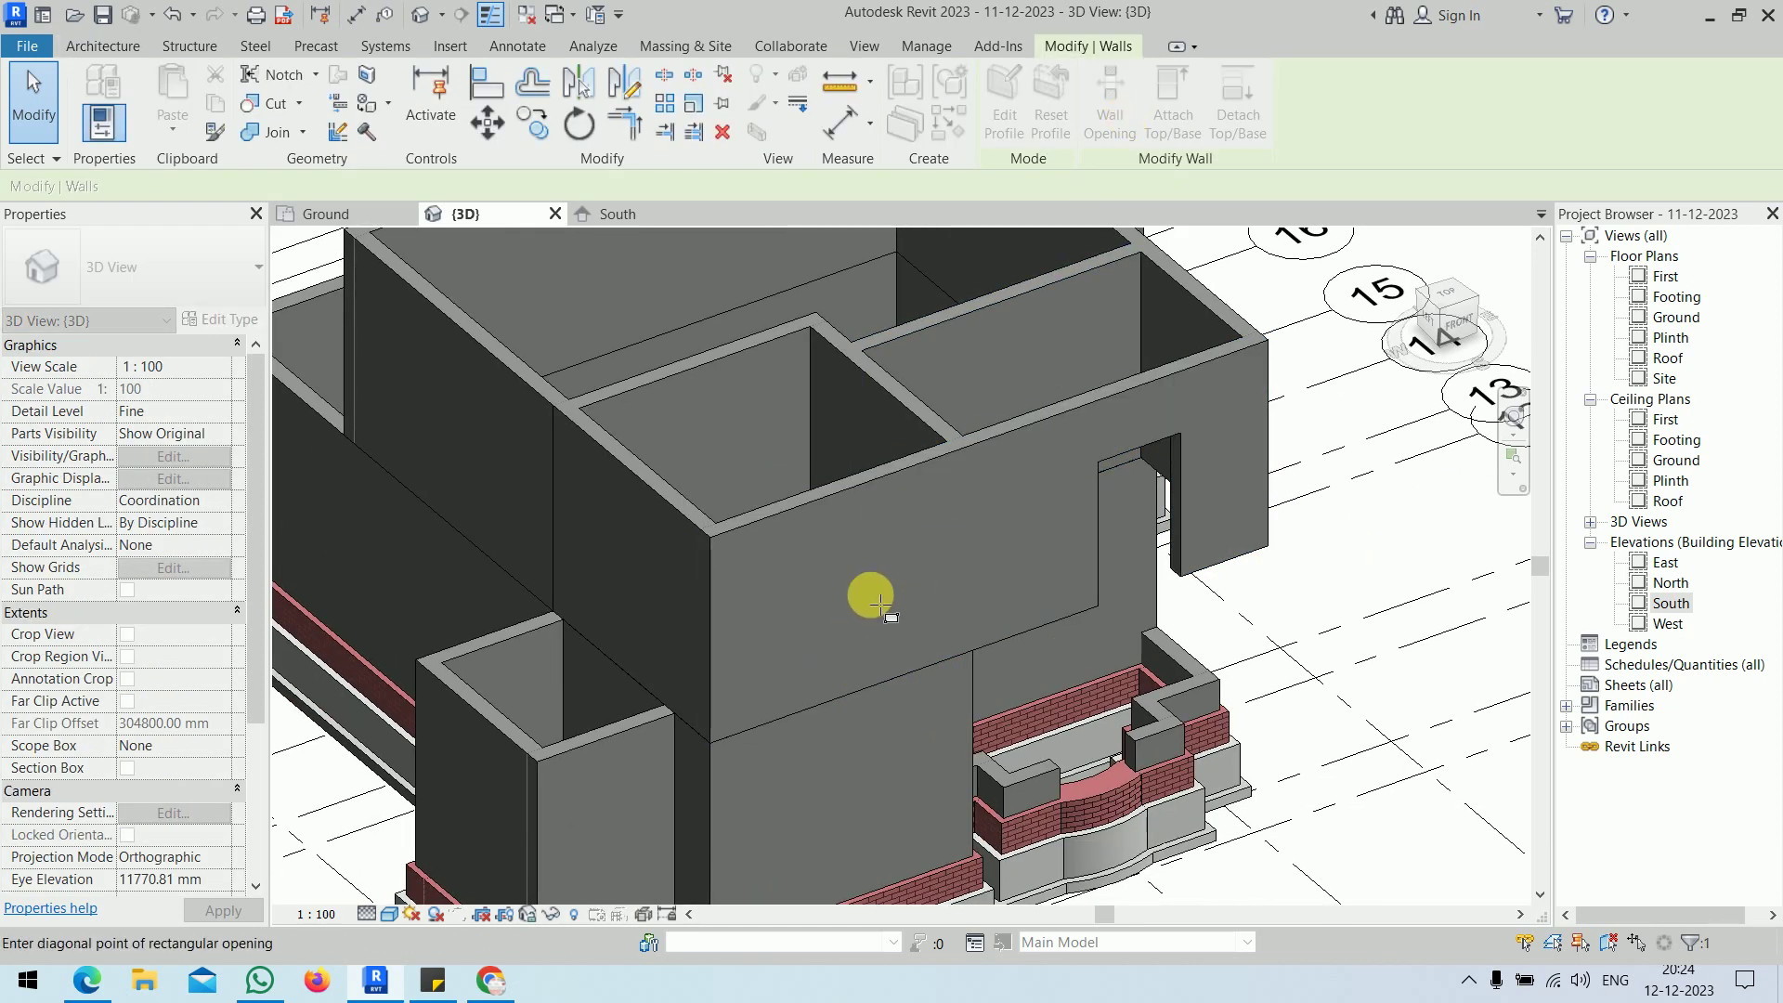
left_click(908, 529)
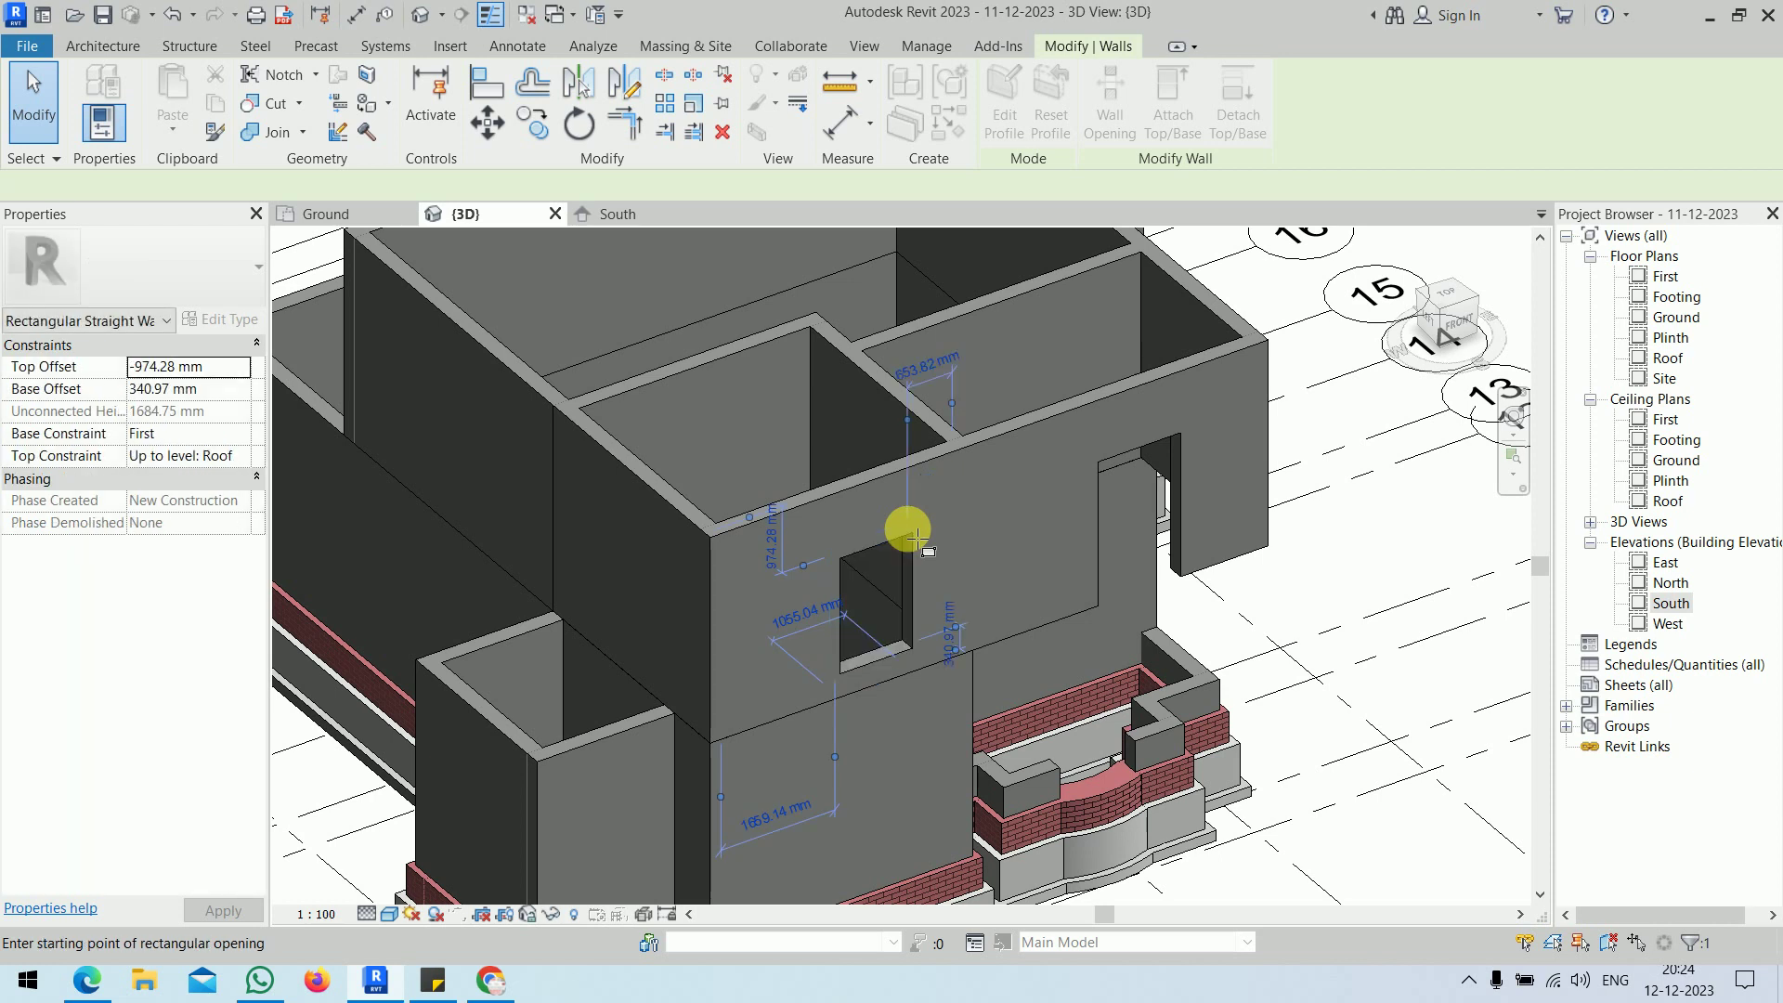
- Set the second opening's base offset to 0 mm and its top offset to -900 mm
left_click(214, 390)
type("00")
left_click(219, 365)
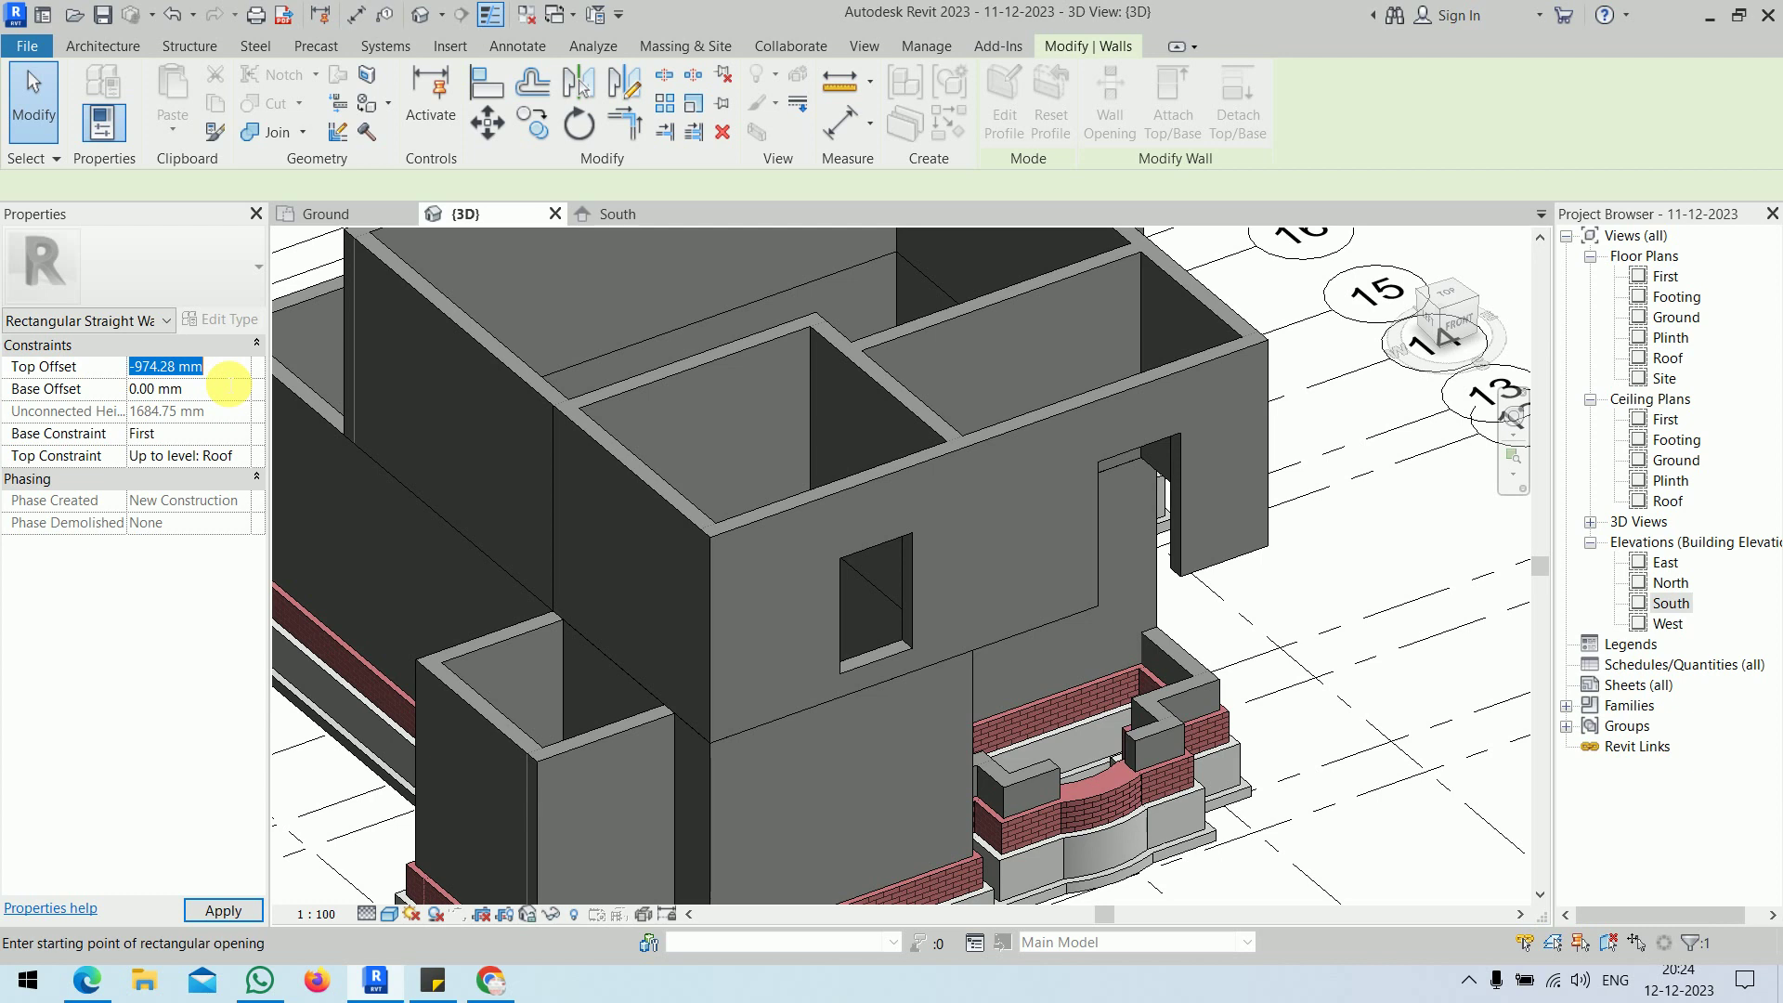
type("-900")
key("Return")
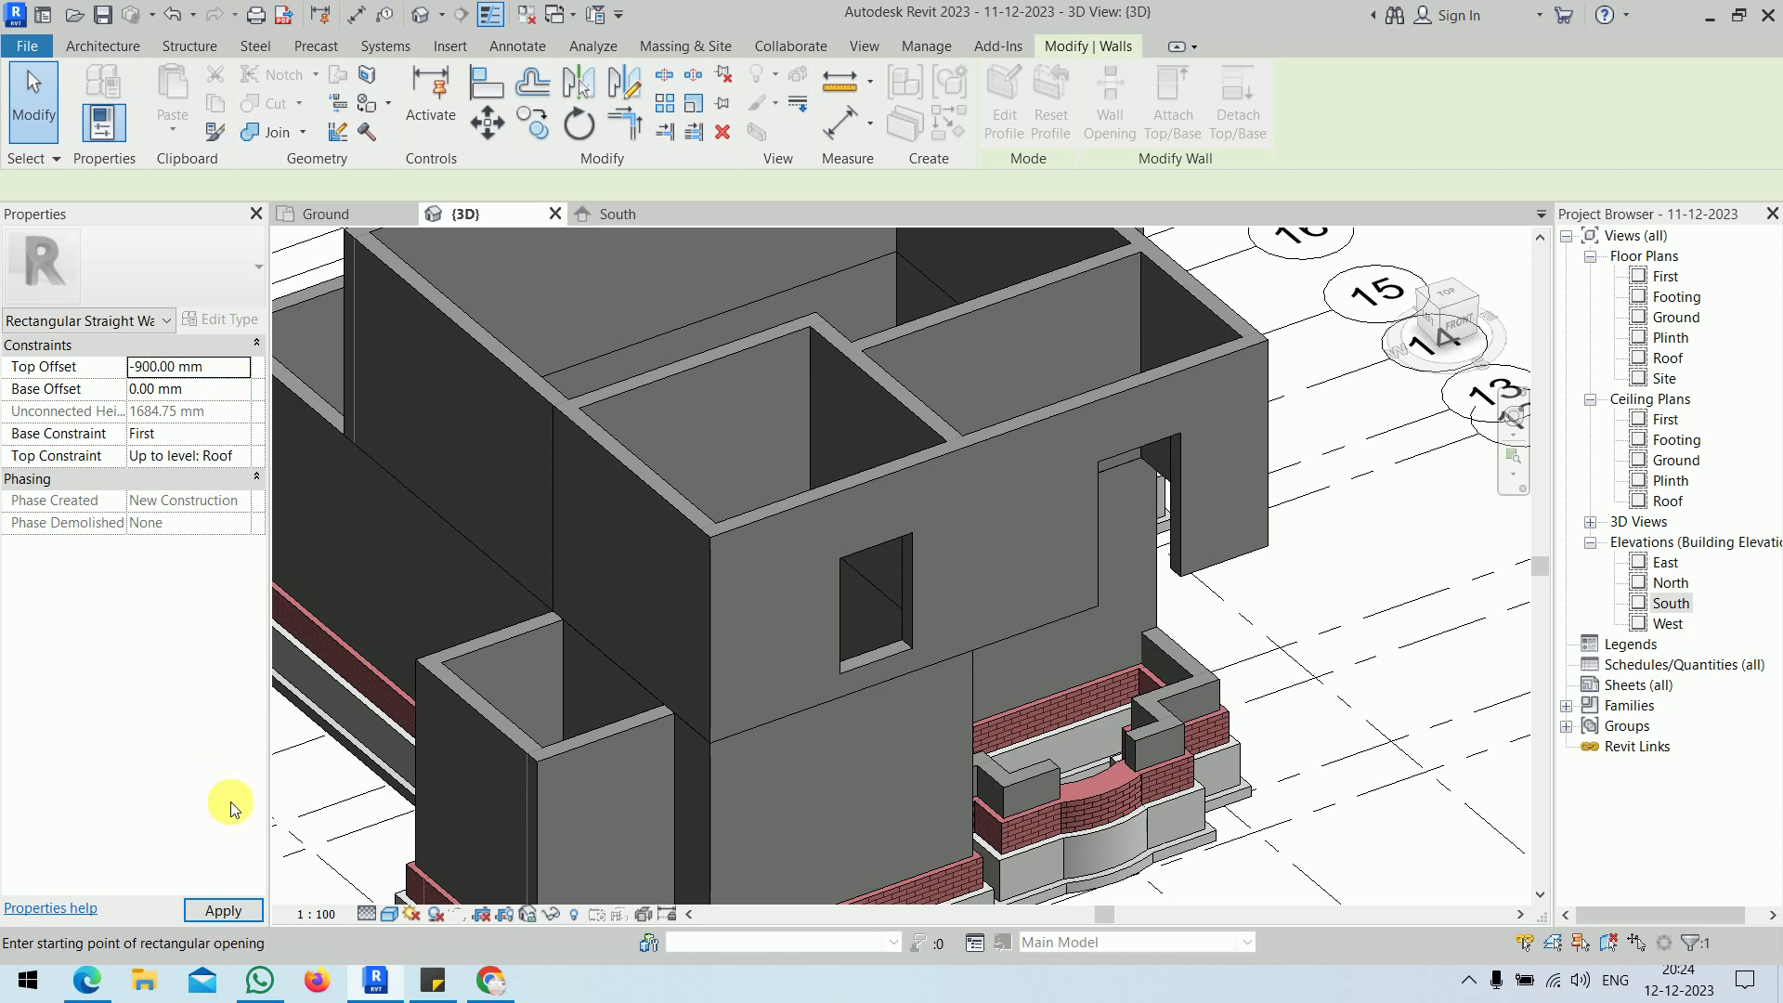
left_click(223, 909)
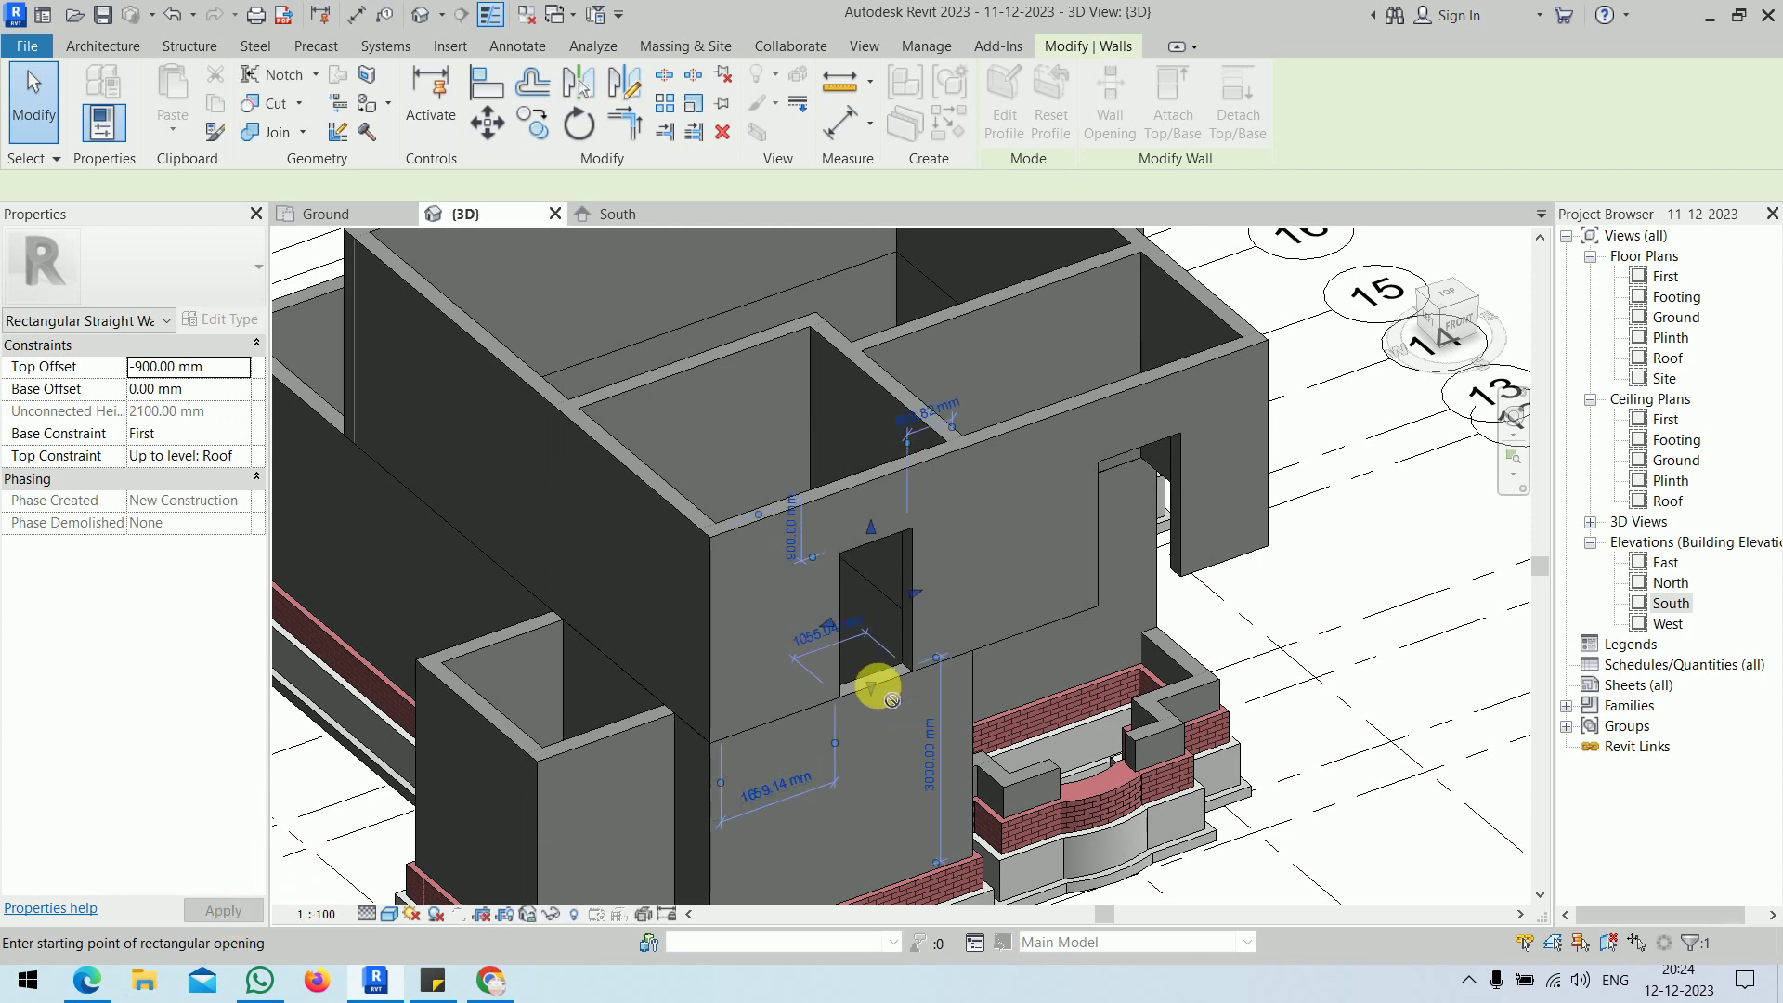
- Set the second opening's width to 900 mm and end the Wall Opening command
left_click(815, 639)
type("900")
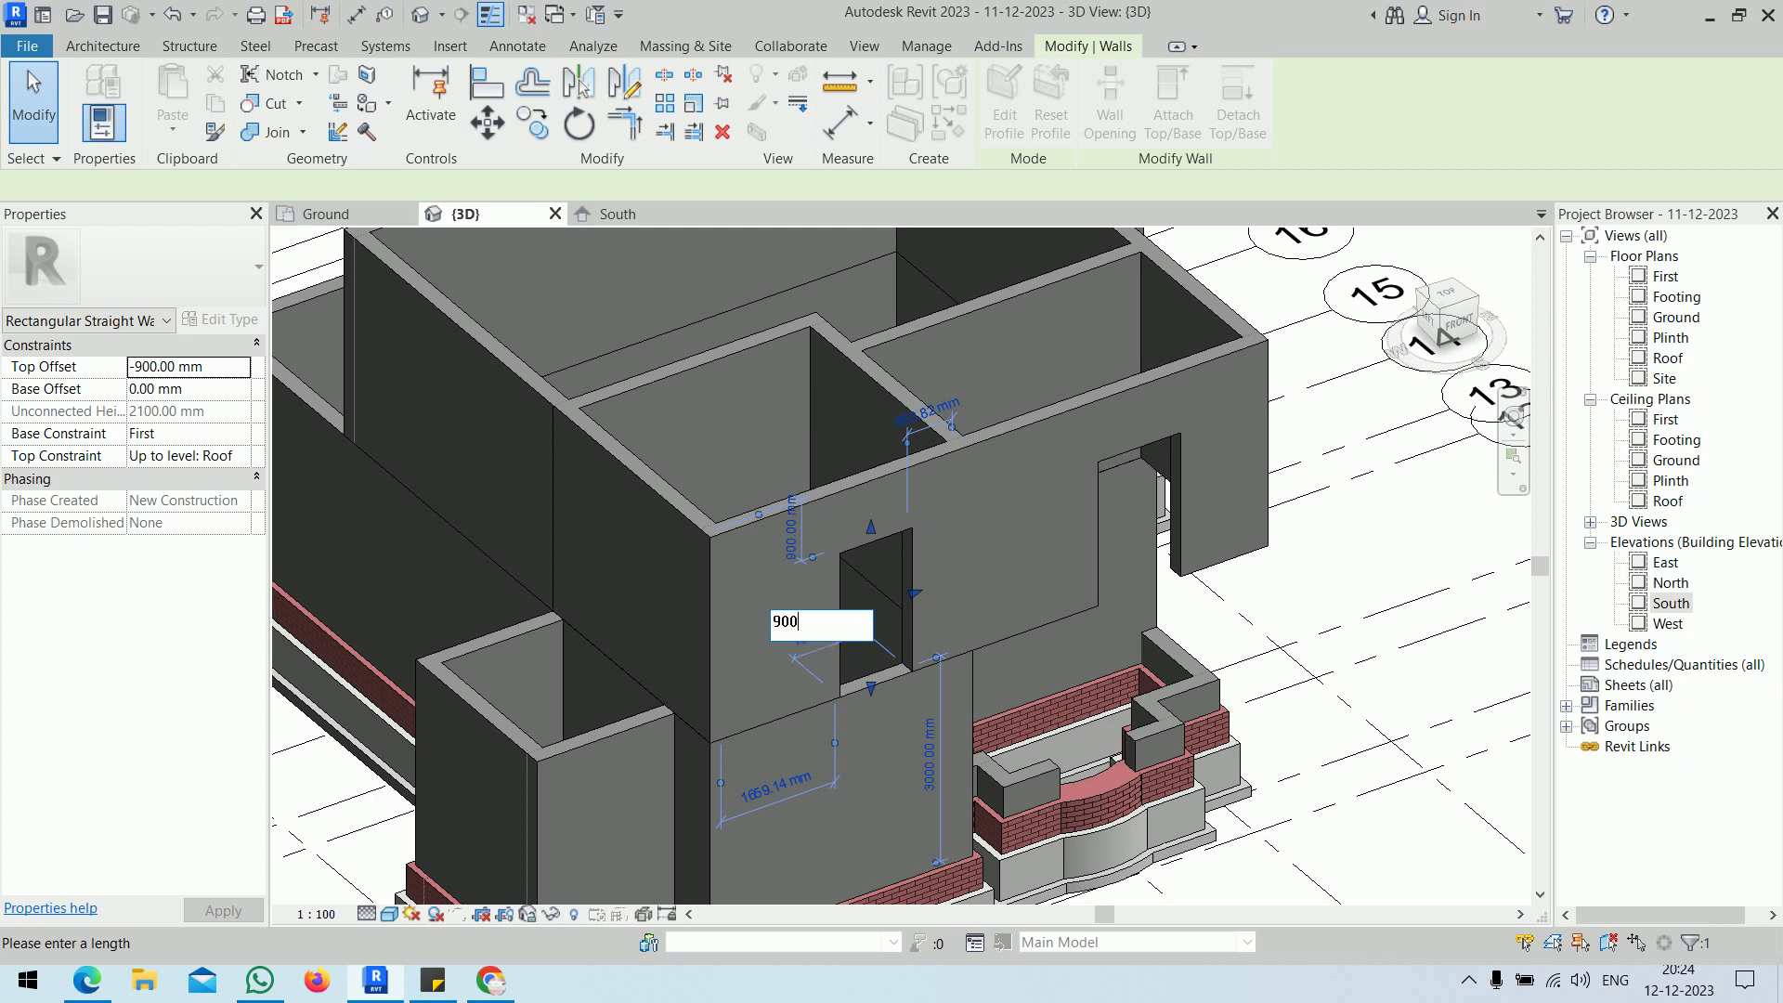
key("Return")
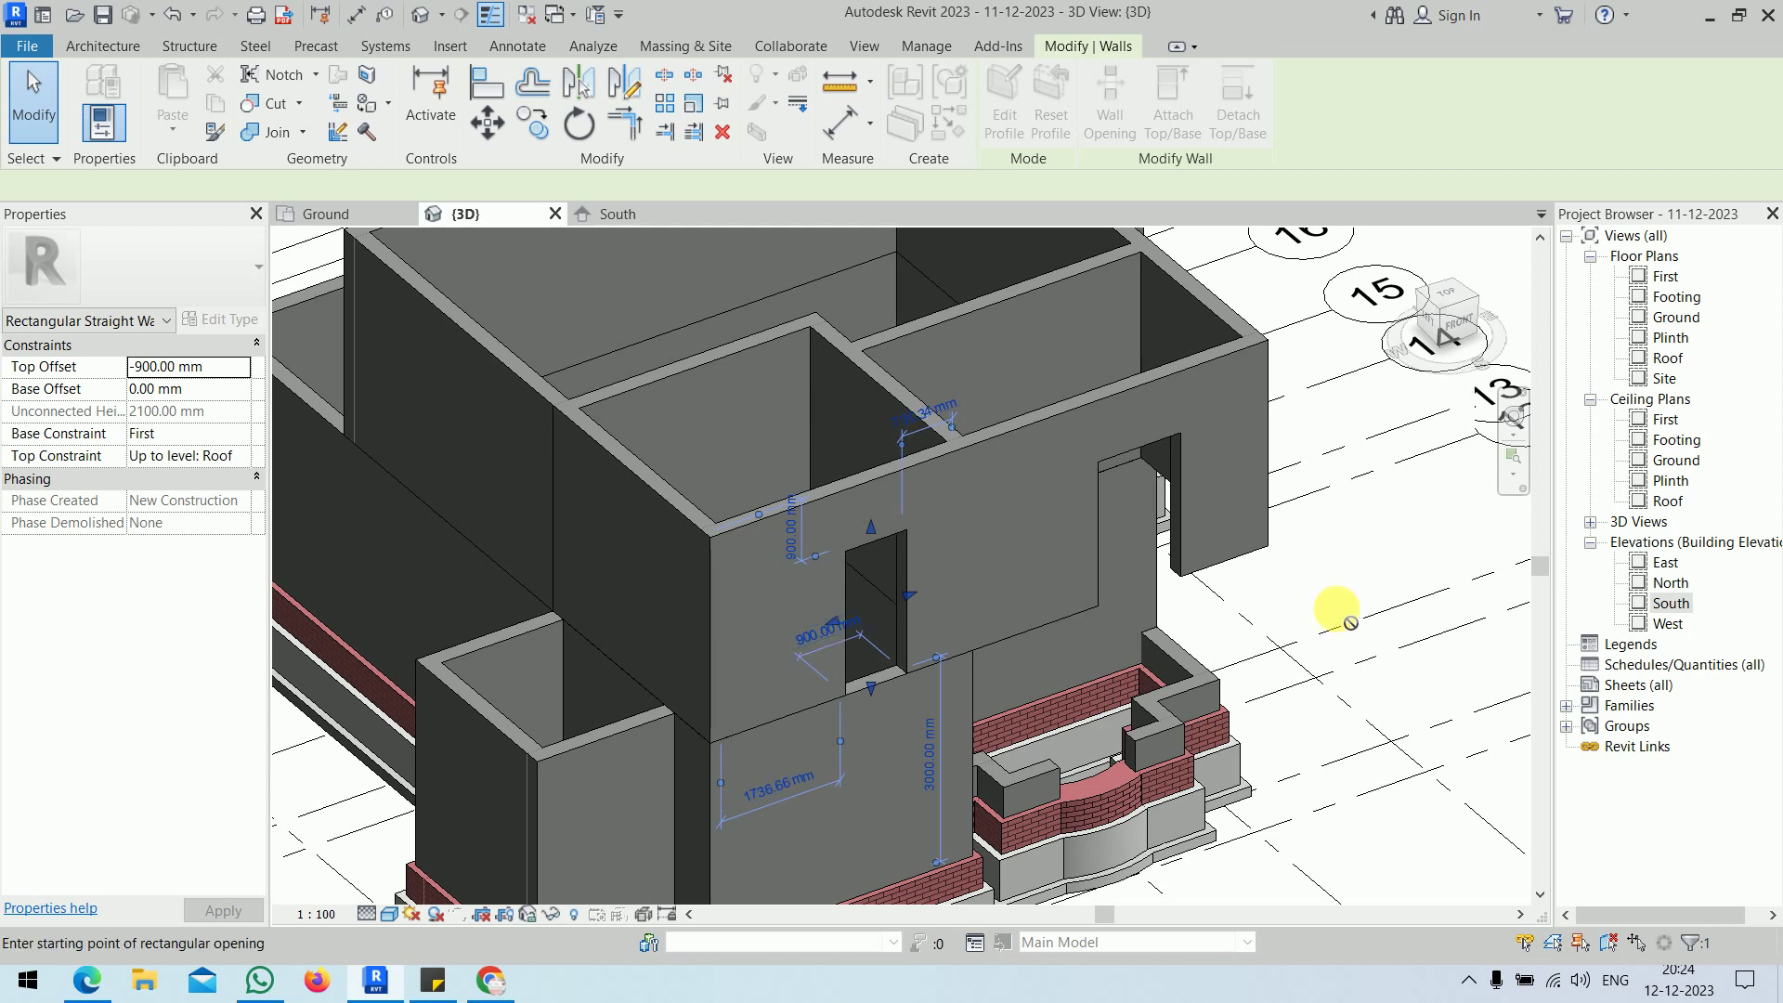
right_click(1368, 554)
left_click(1378, 561)
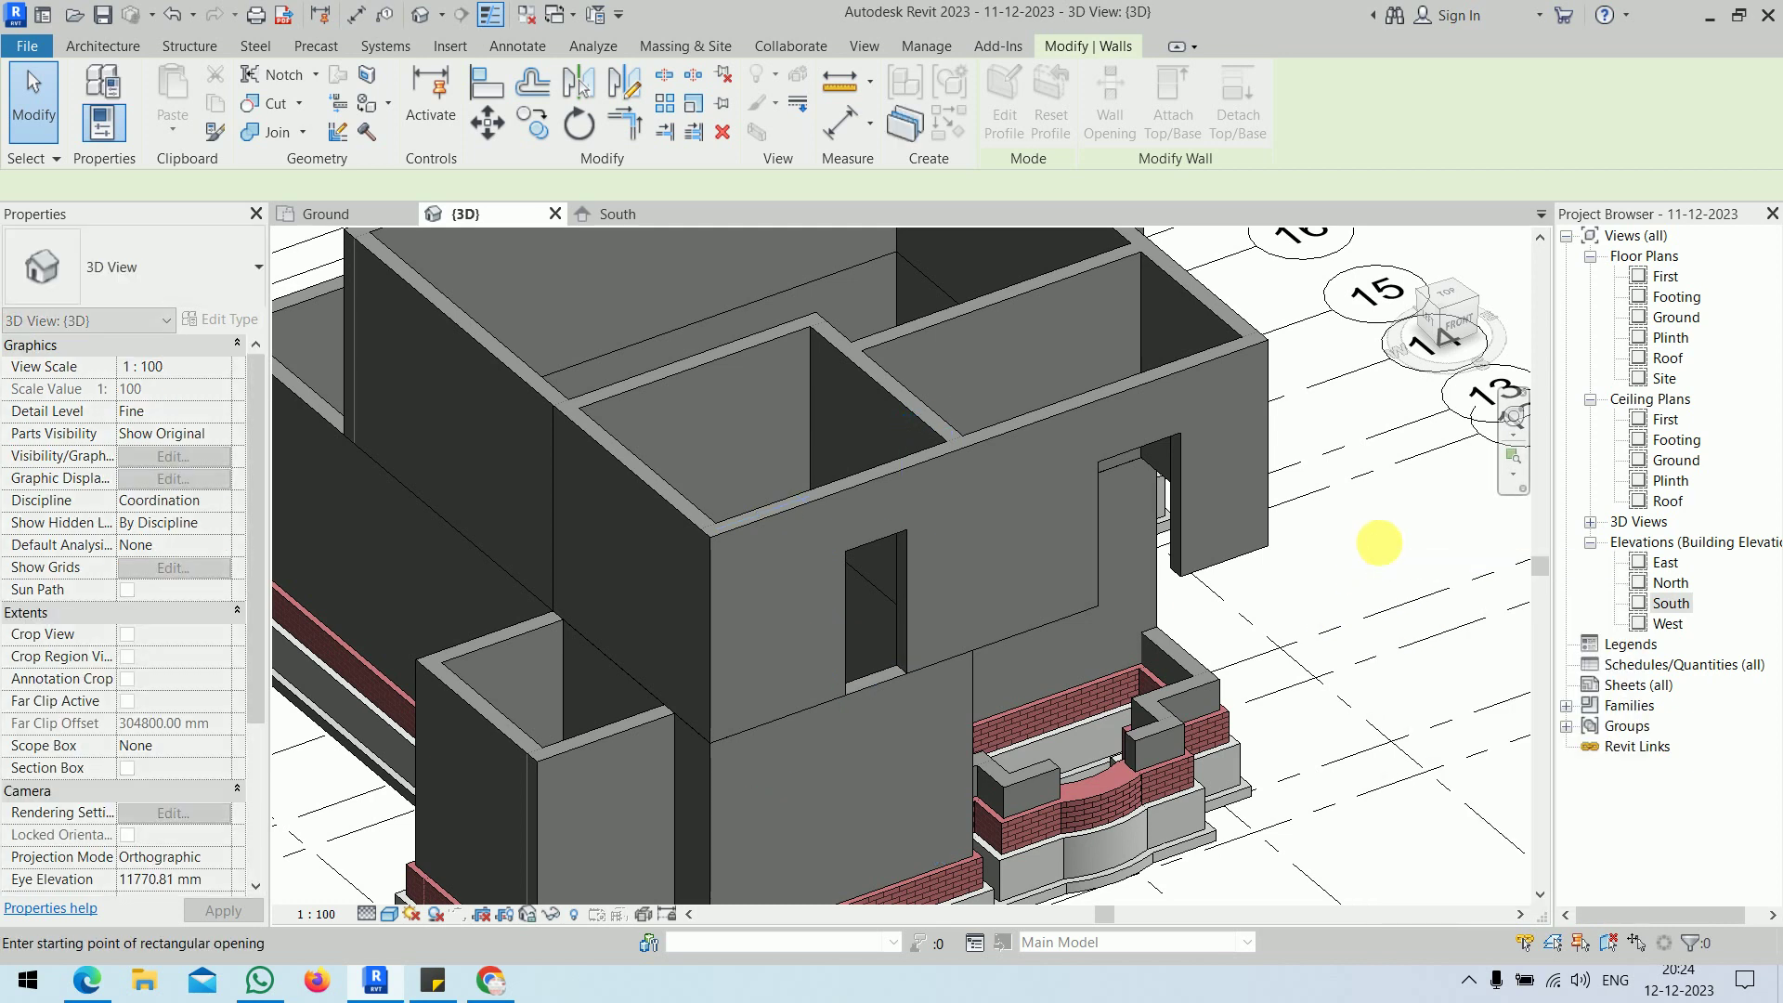
right_click(1376, 543)
left_click(1389, 555)
- Delete the 1200 mm wide opening from the first-floor south wall
scroll(1372, 548, "up", 5)
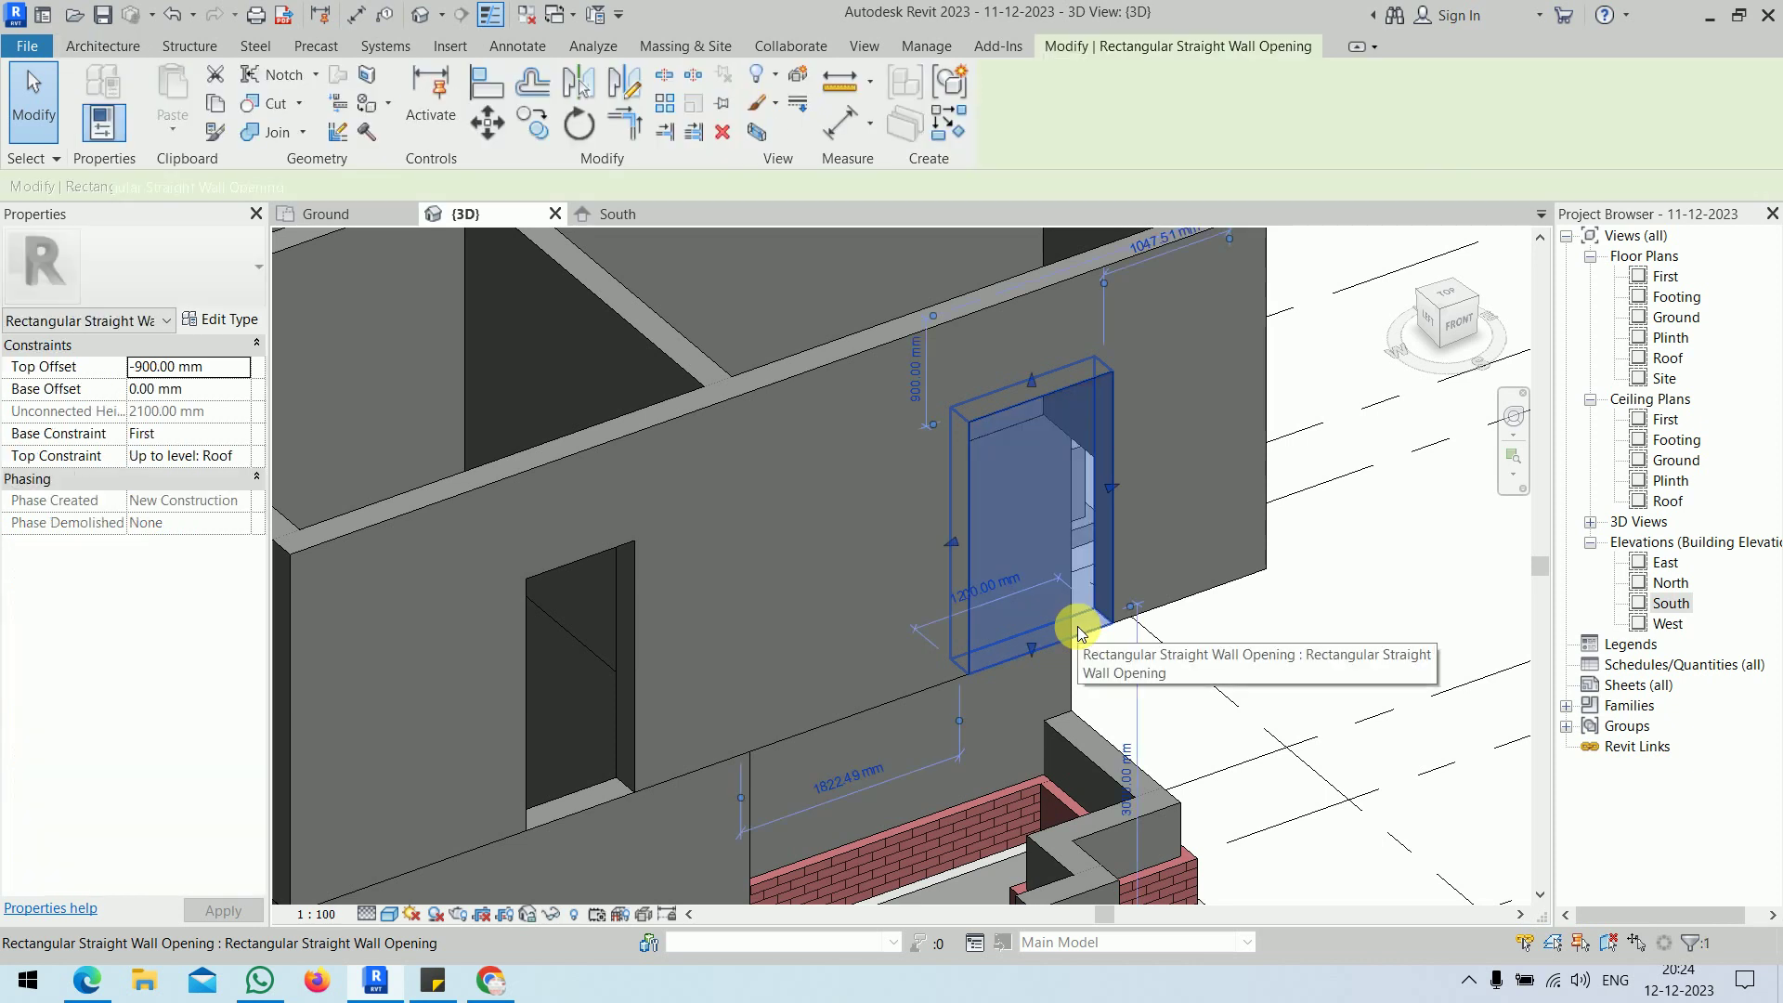
left_click(1077, 626)
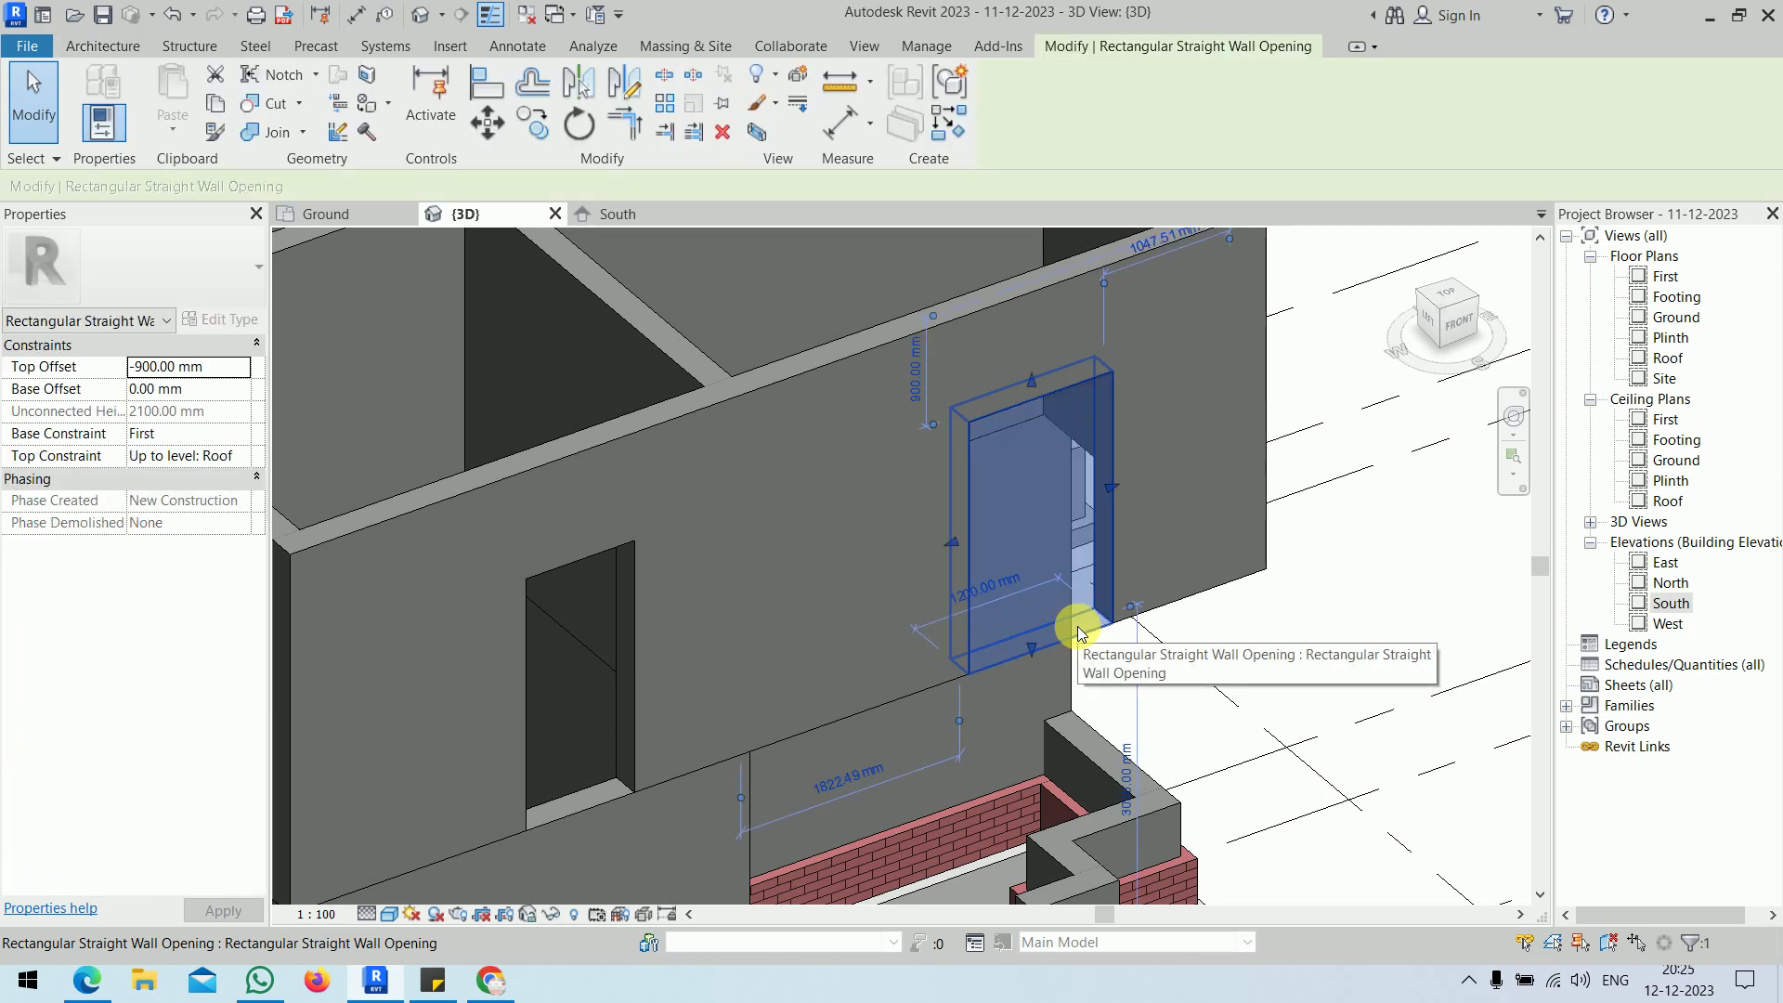
key("Delete")
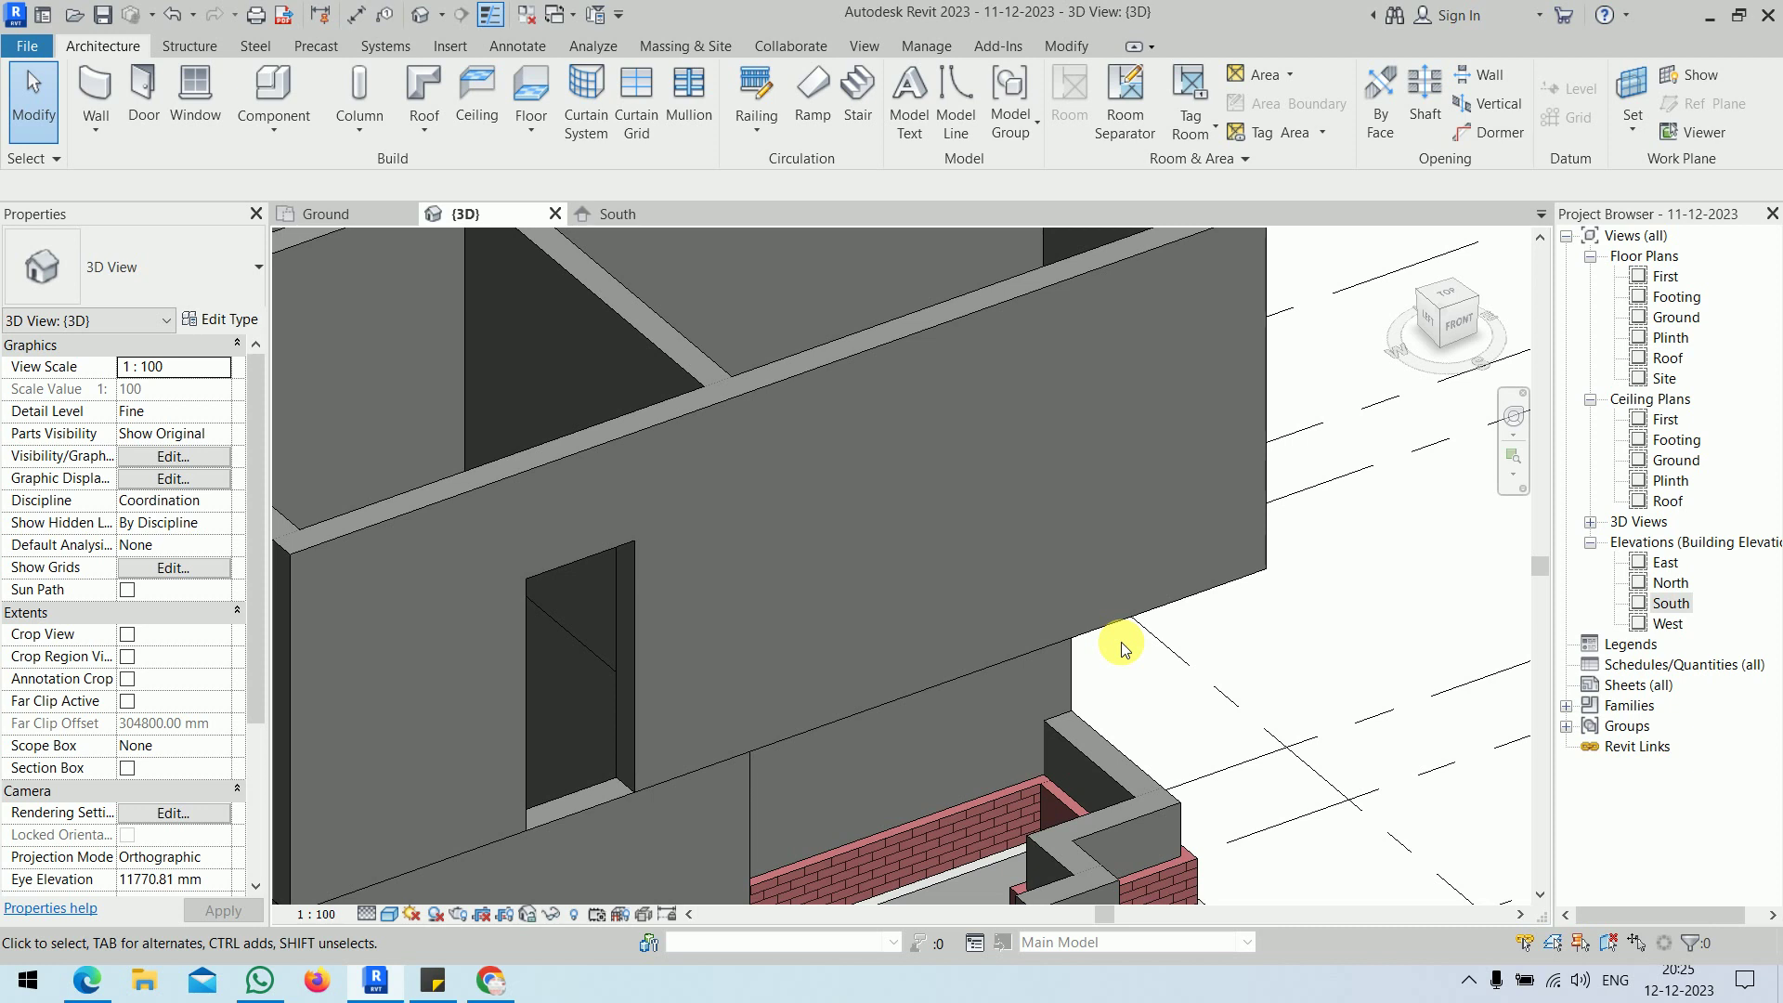
scroll(1154, 625, "down", 4)
middle_click_drag(1245, 637, 1215, 681)
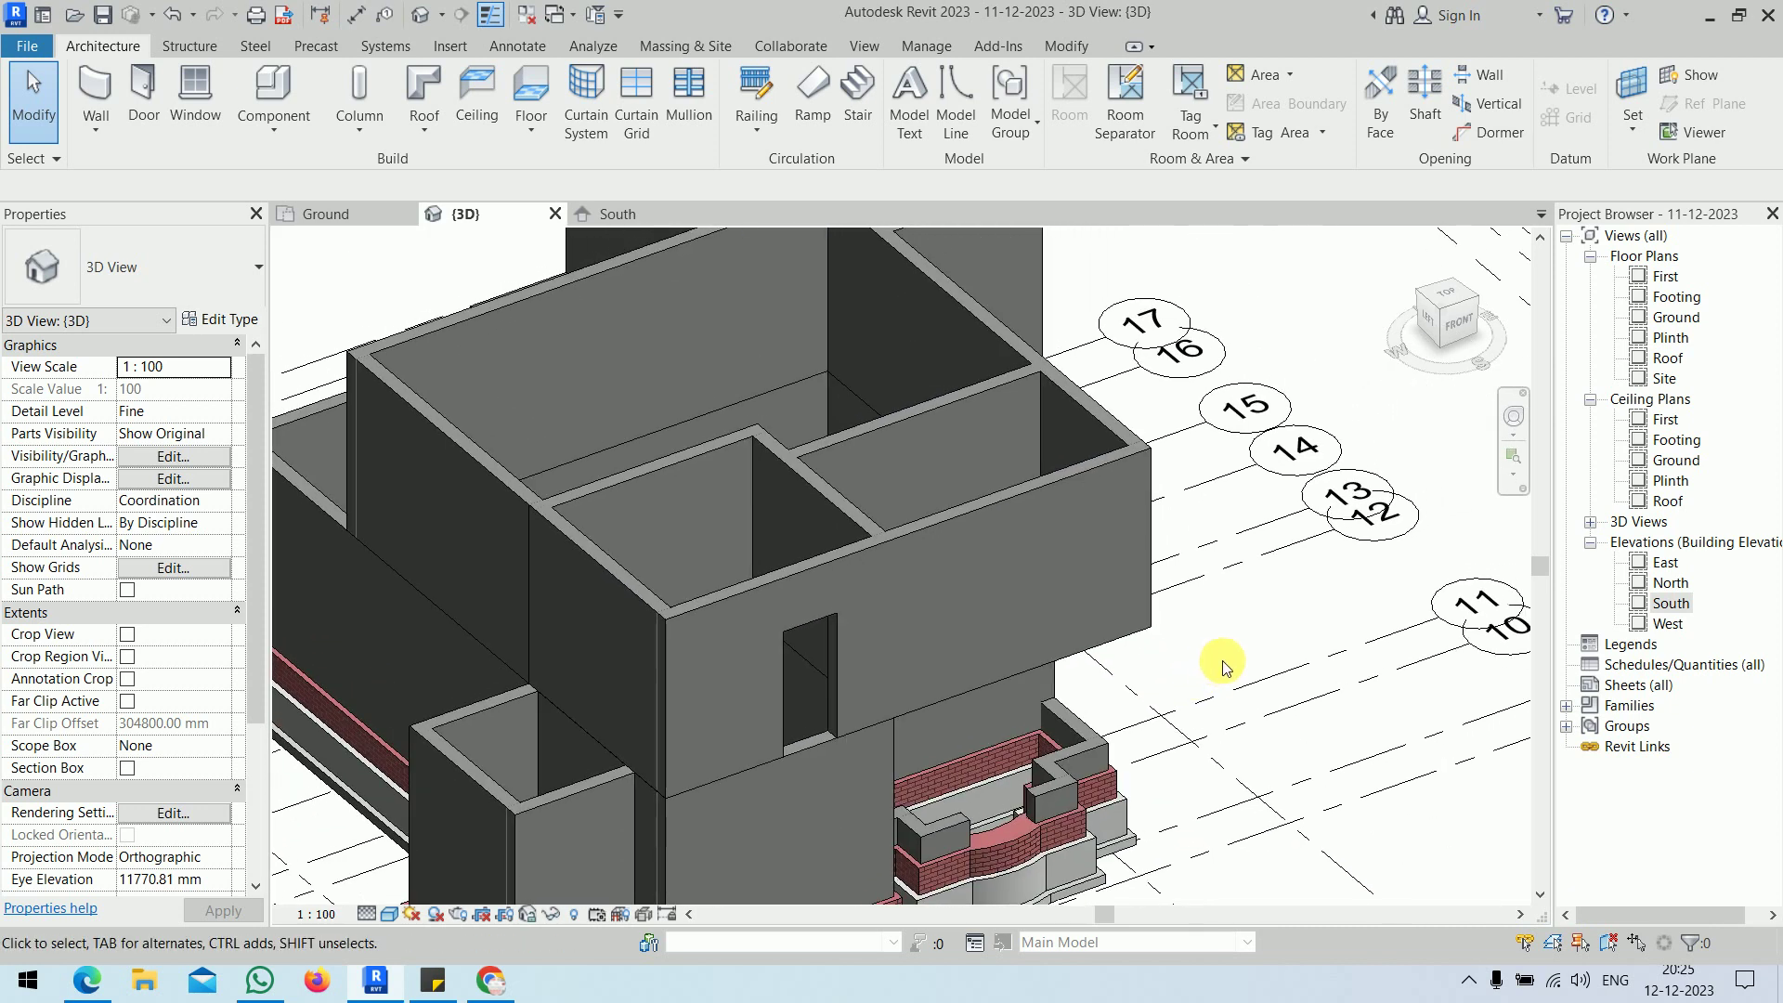
- Examine the diagonal wall in the Ground floor plan and compare it with the building in the 3D view
double_click(1676, 317)
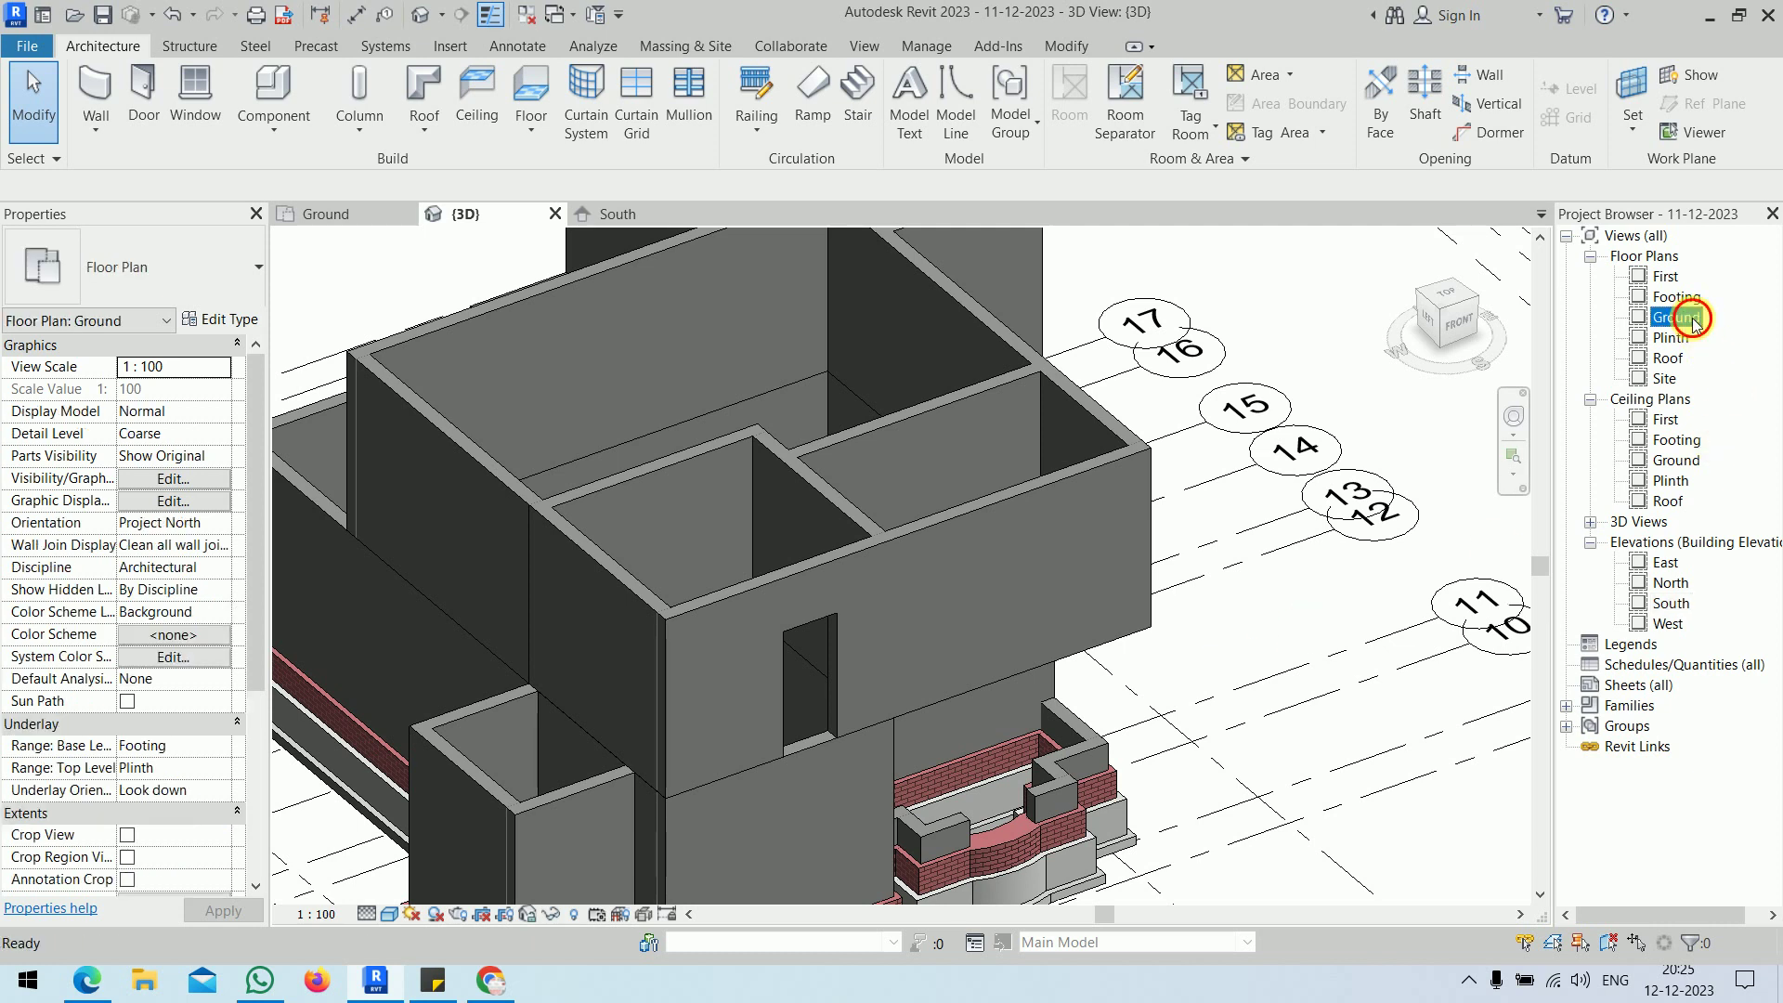
scroll(824, 586, "up", 6)
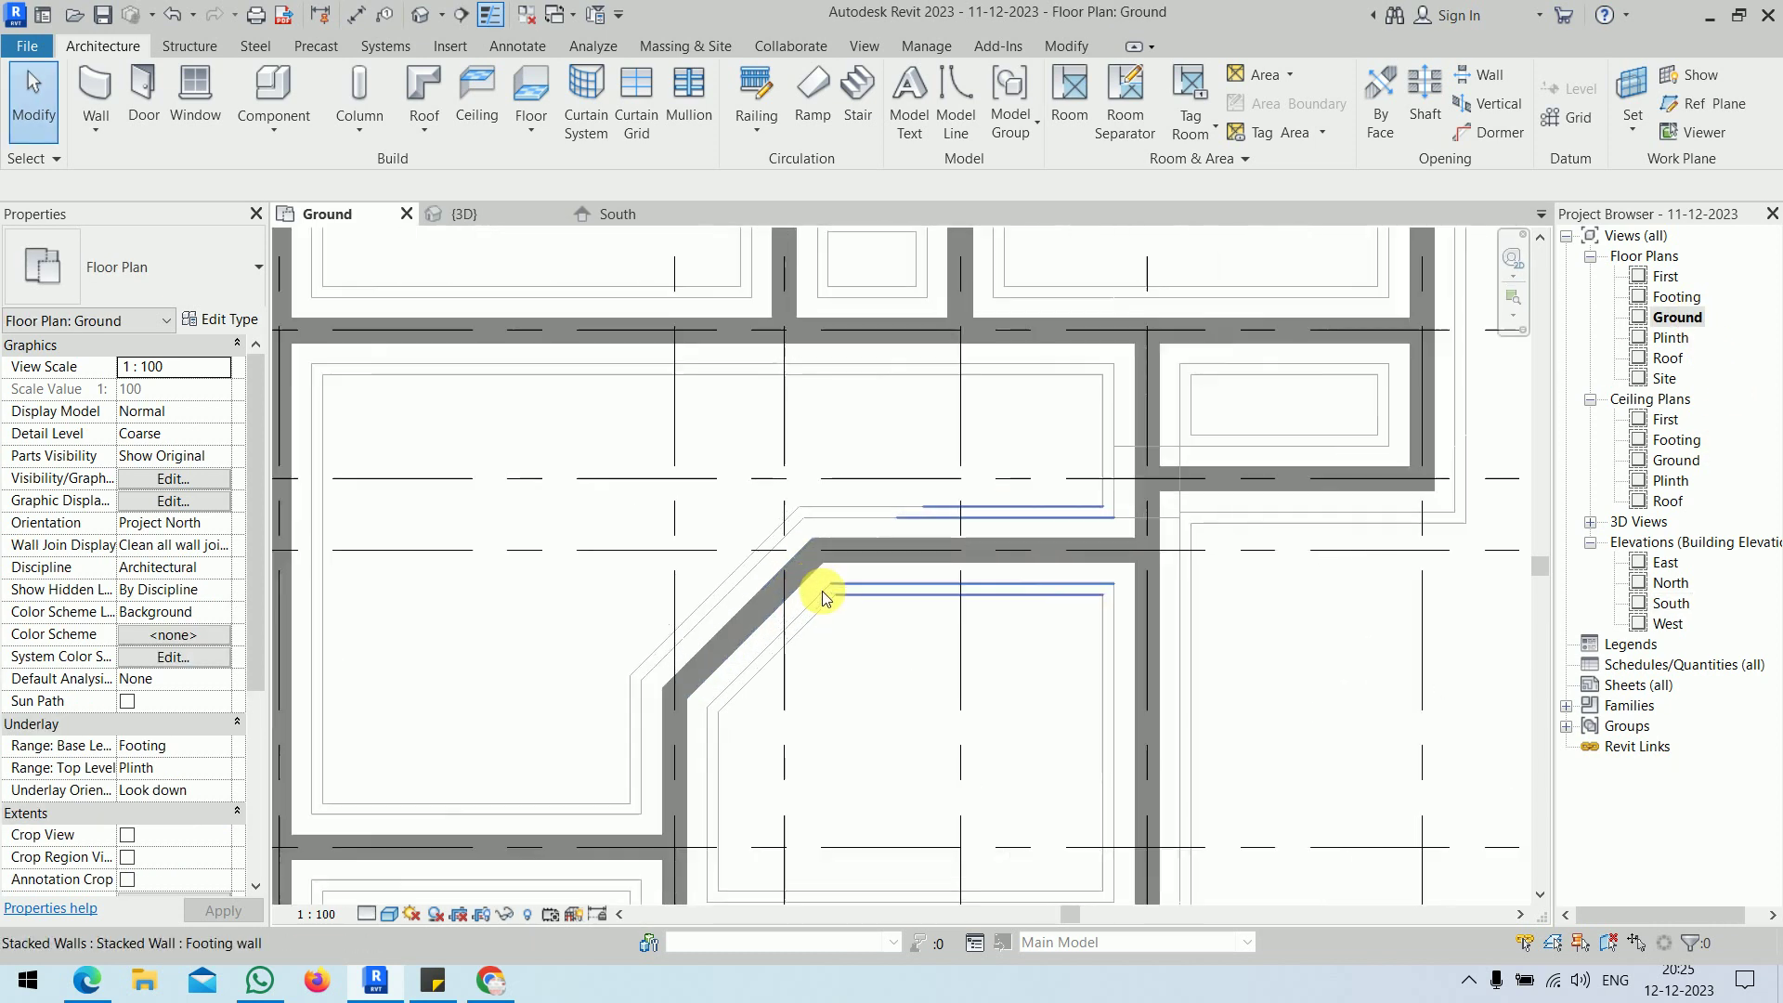
scroll(765, 607, "down", 3)
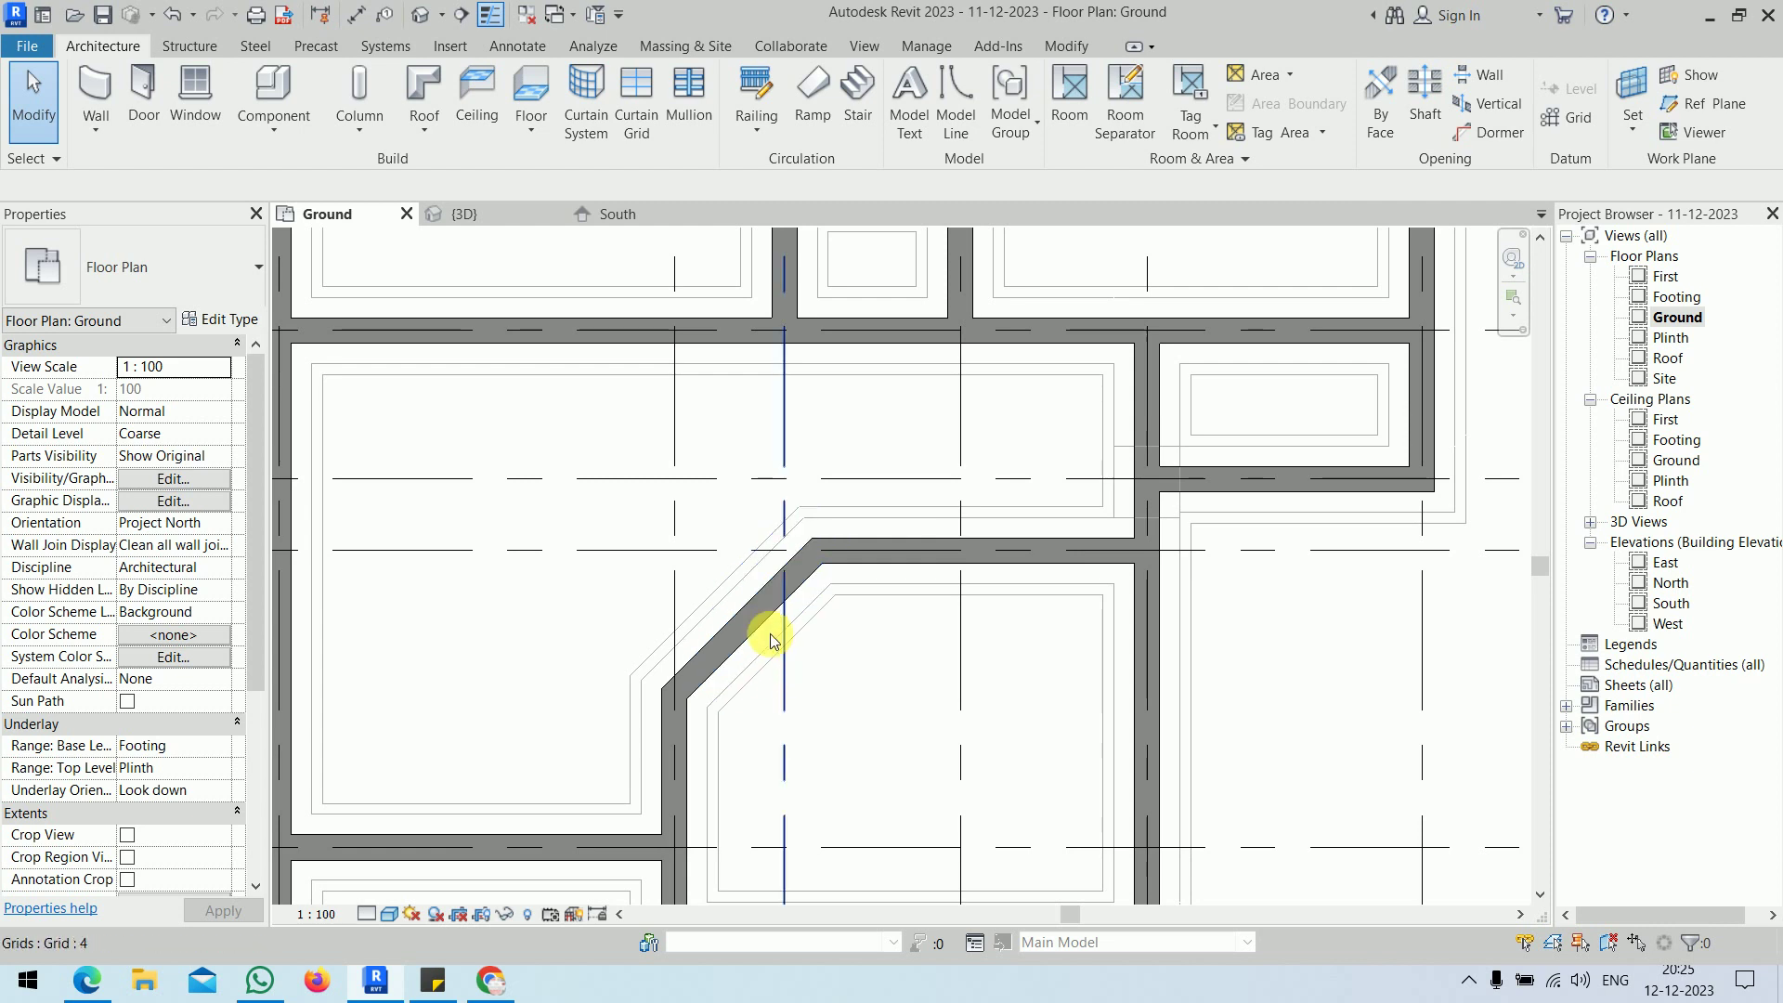
left_click(451, 214)
middle_click_drag(923, 616, 804, 796, "shift")
scroll(951, 713, "down", 2)
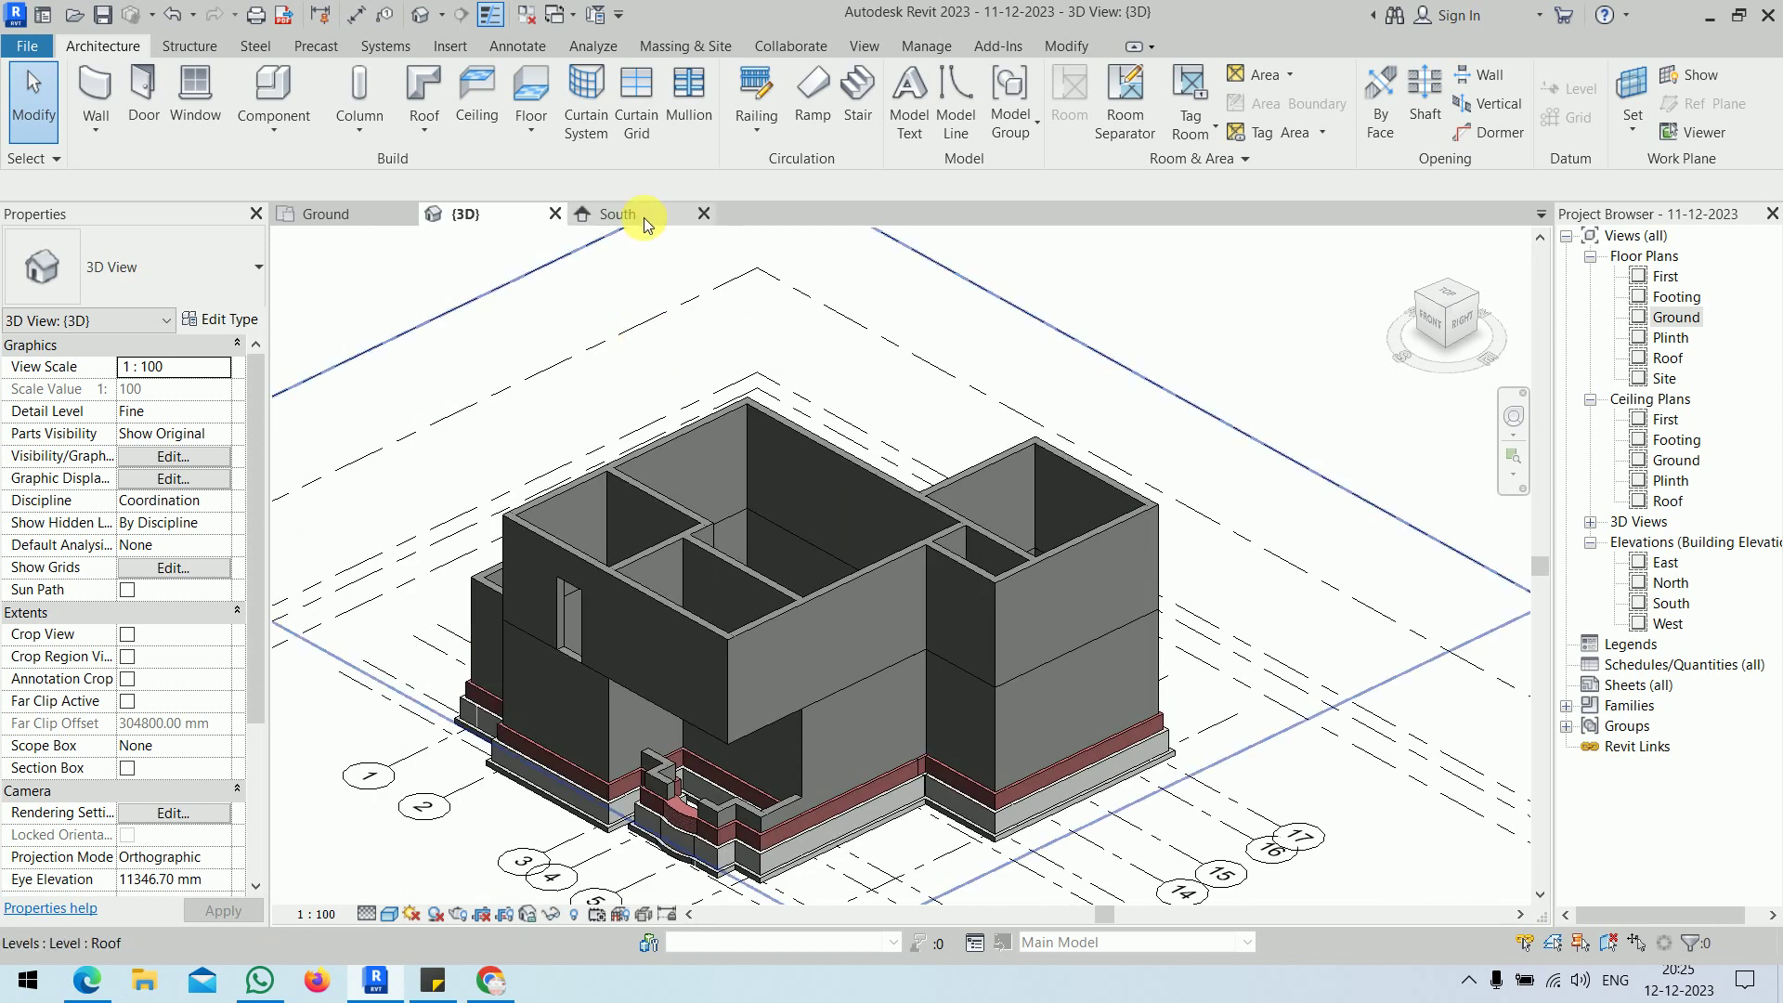
left_click(363, 219)
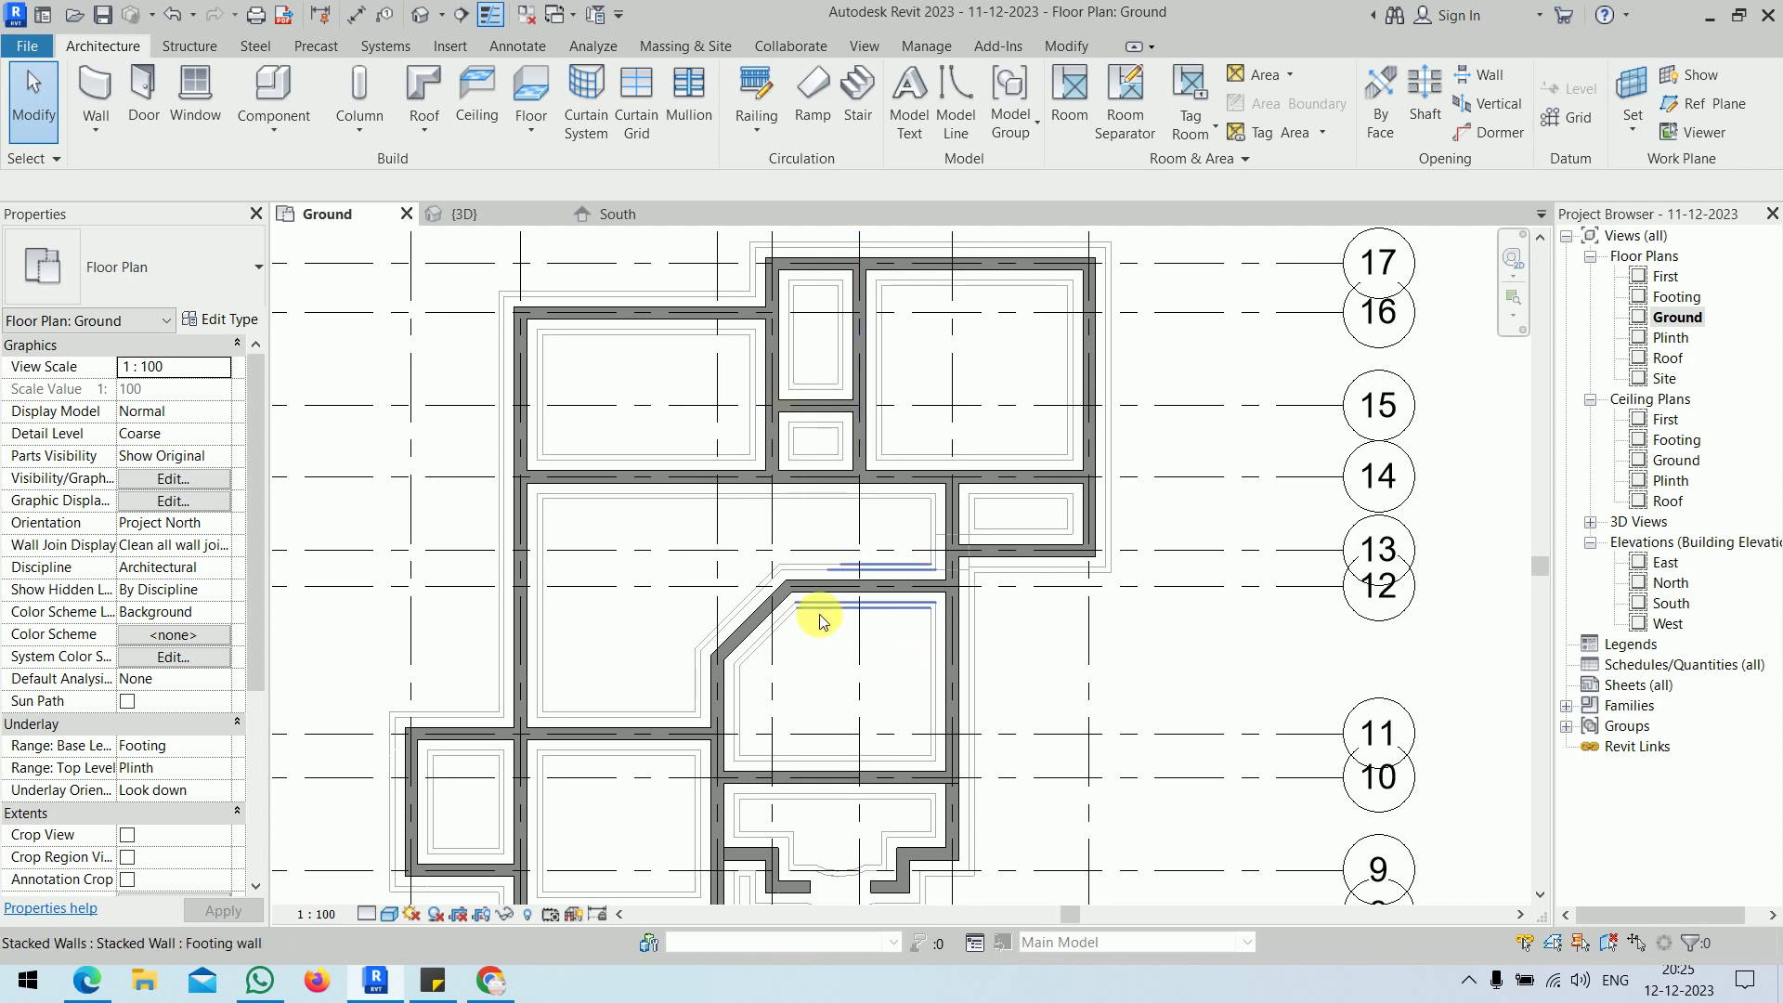
scroll(815, 632, "up", 4)
middle_click_drag(815, 648, 844, 576)
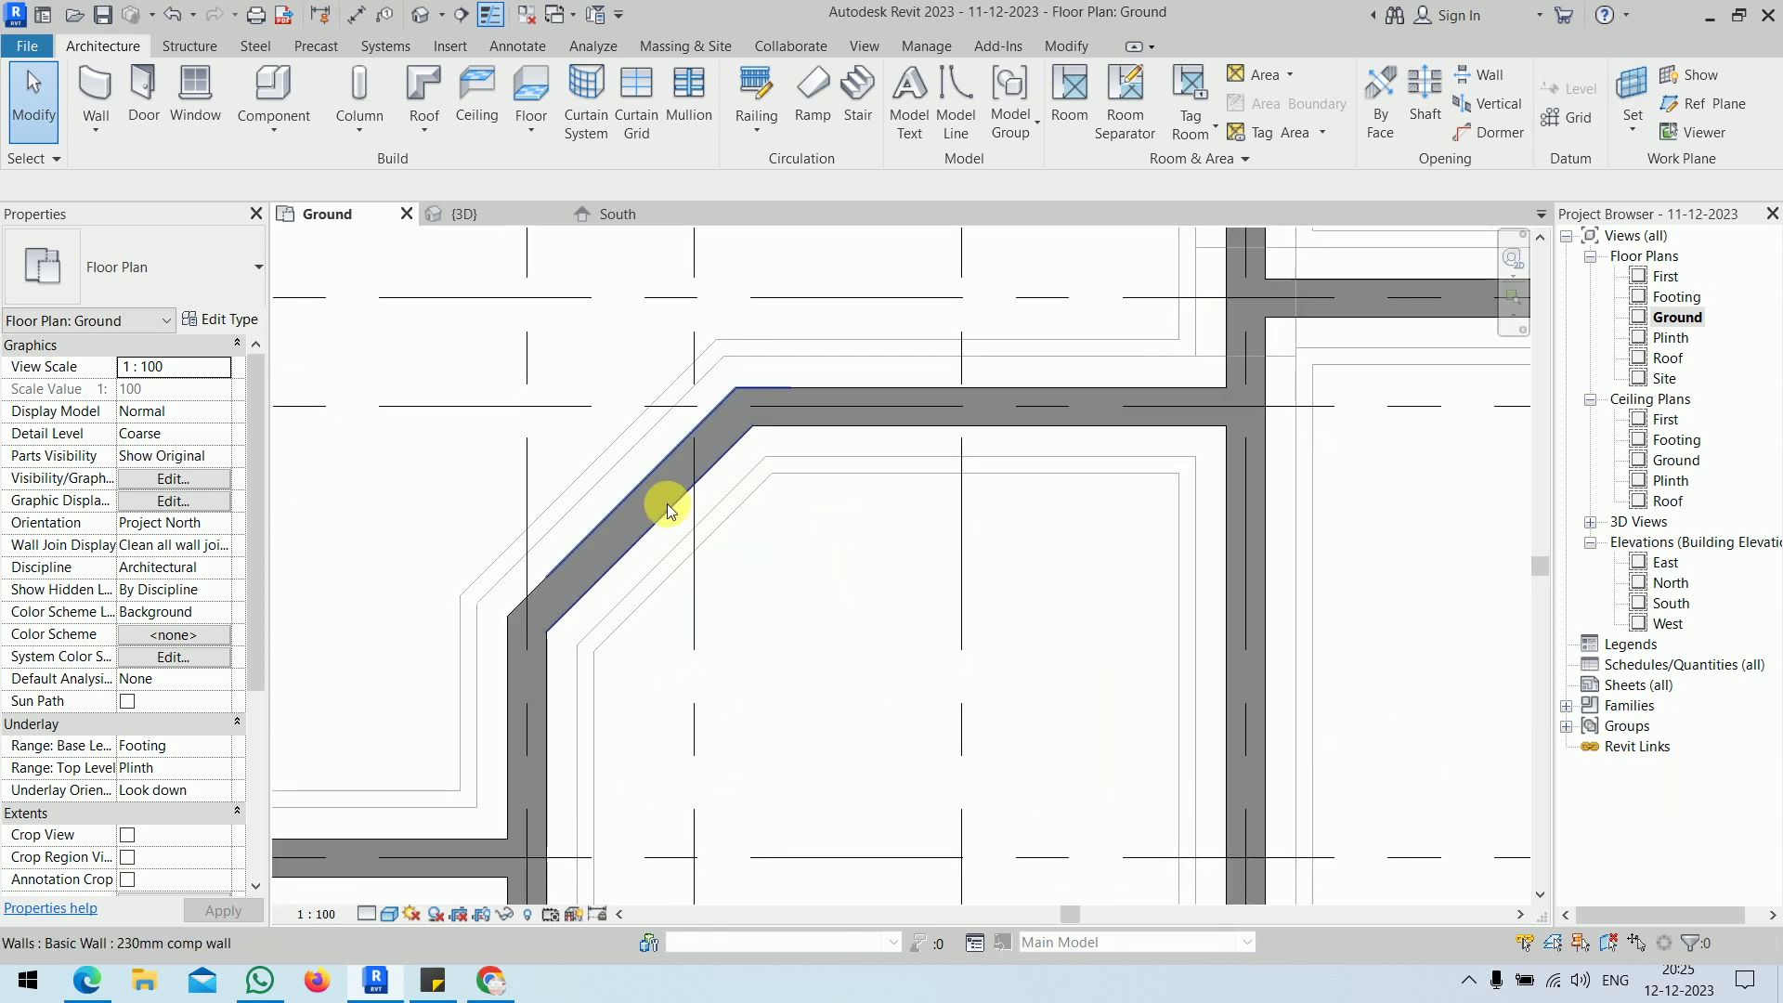
scroll(667, 503, "down", 1)
middle_click_drag(667, 504, 685, 466)
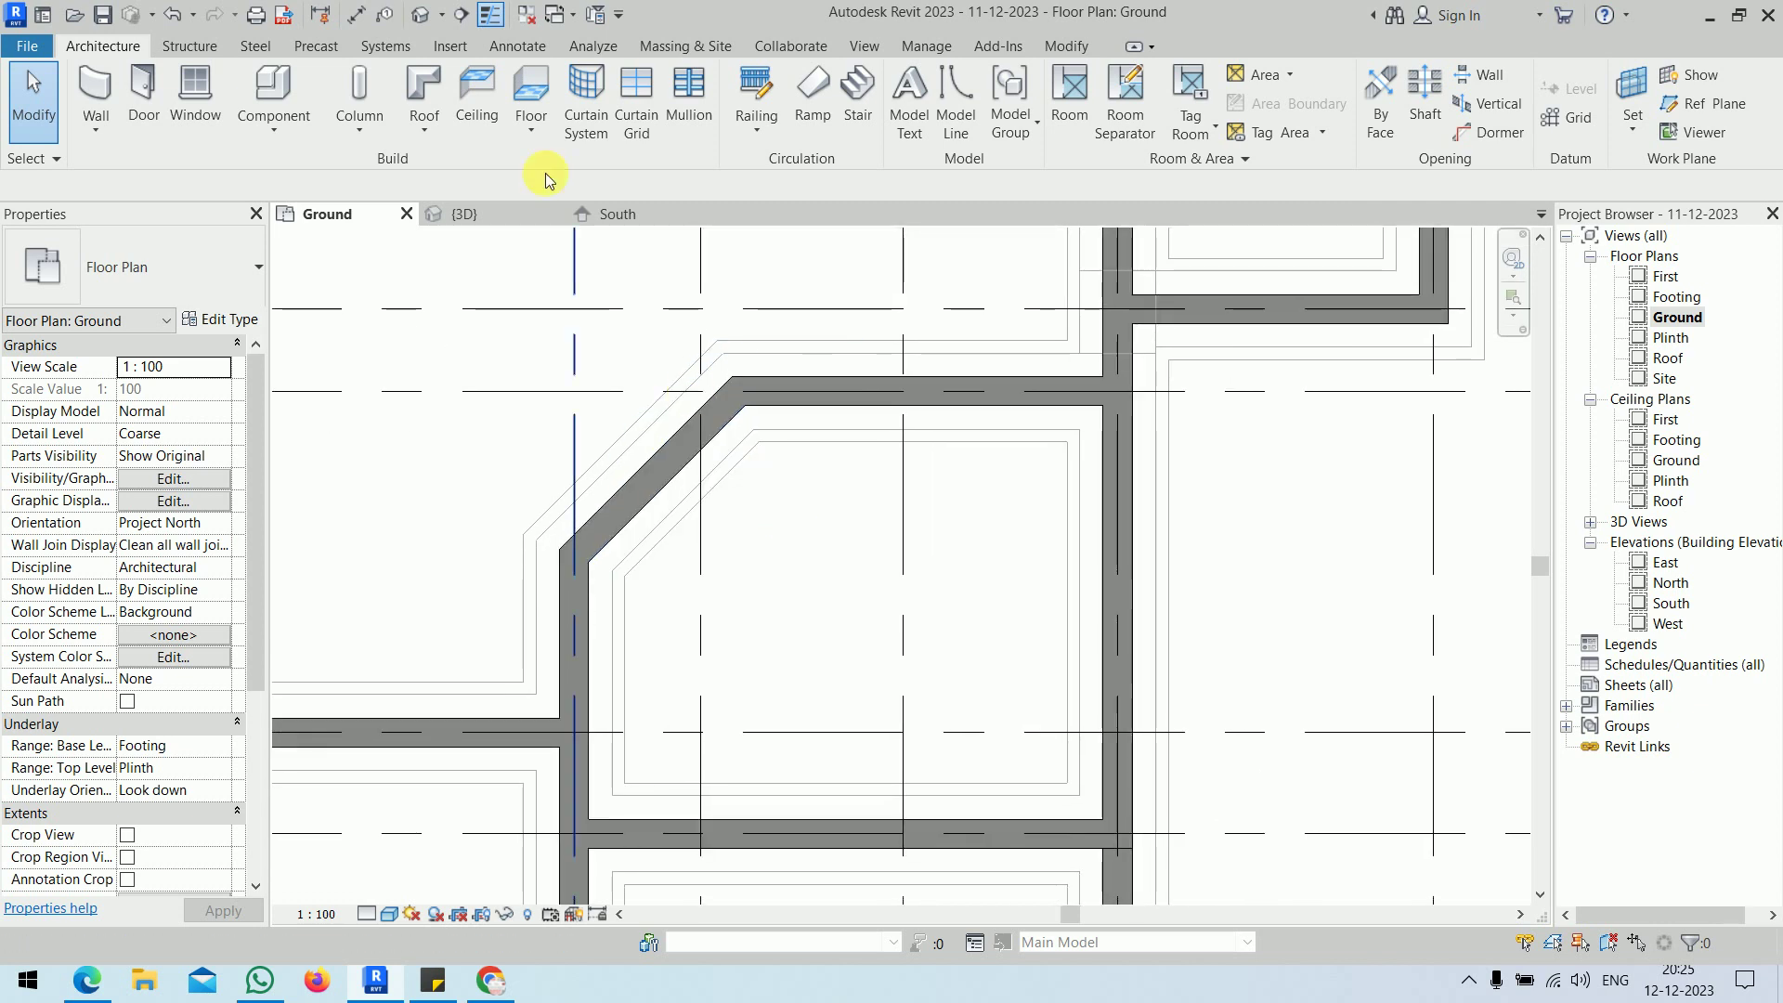
- Remove the Section command from the Quick Access Toolbar and add it back
right_click(461, 21)
left_click(481, 35)
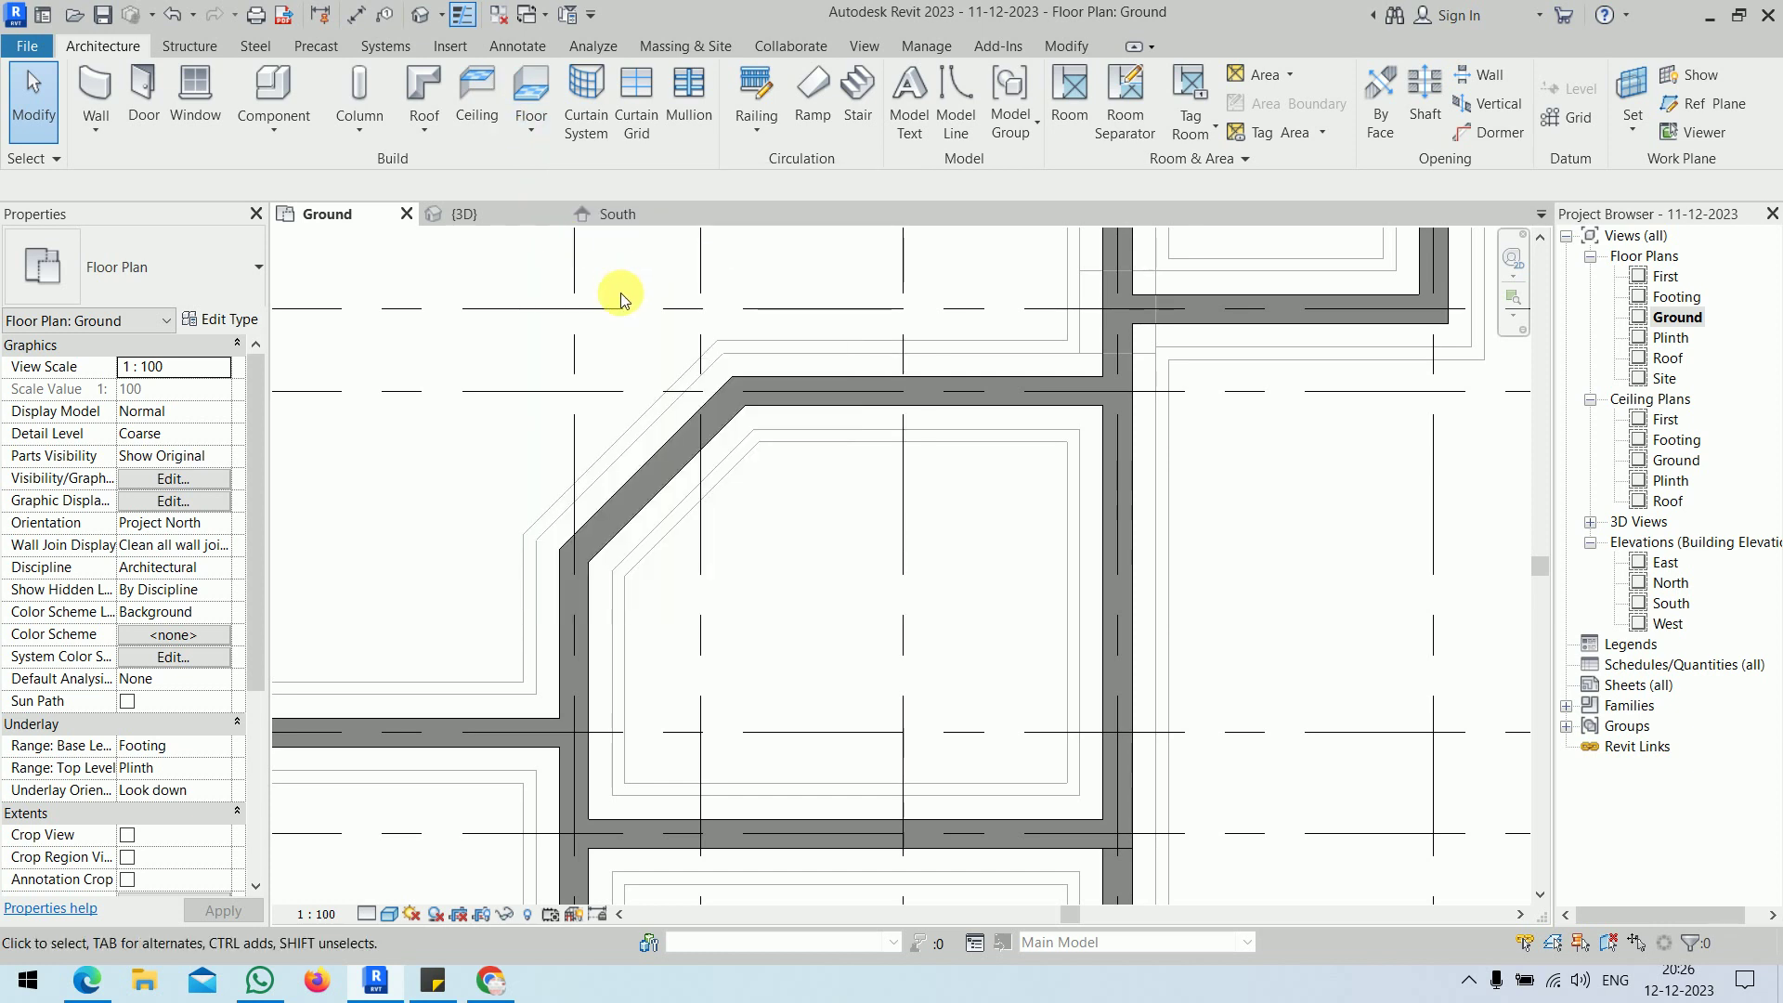
left_click(862, 44)
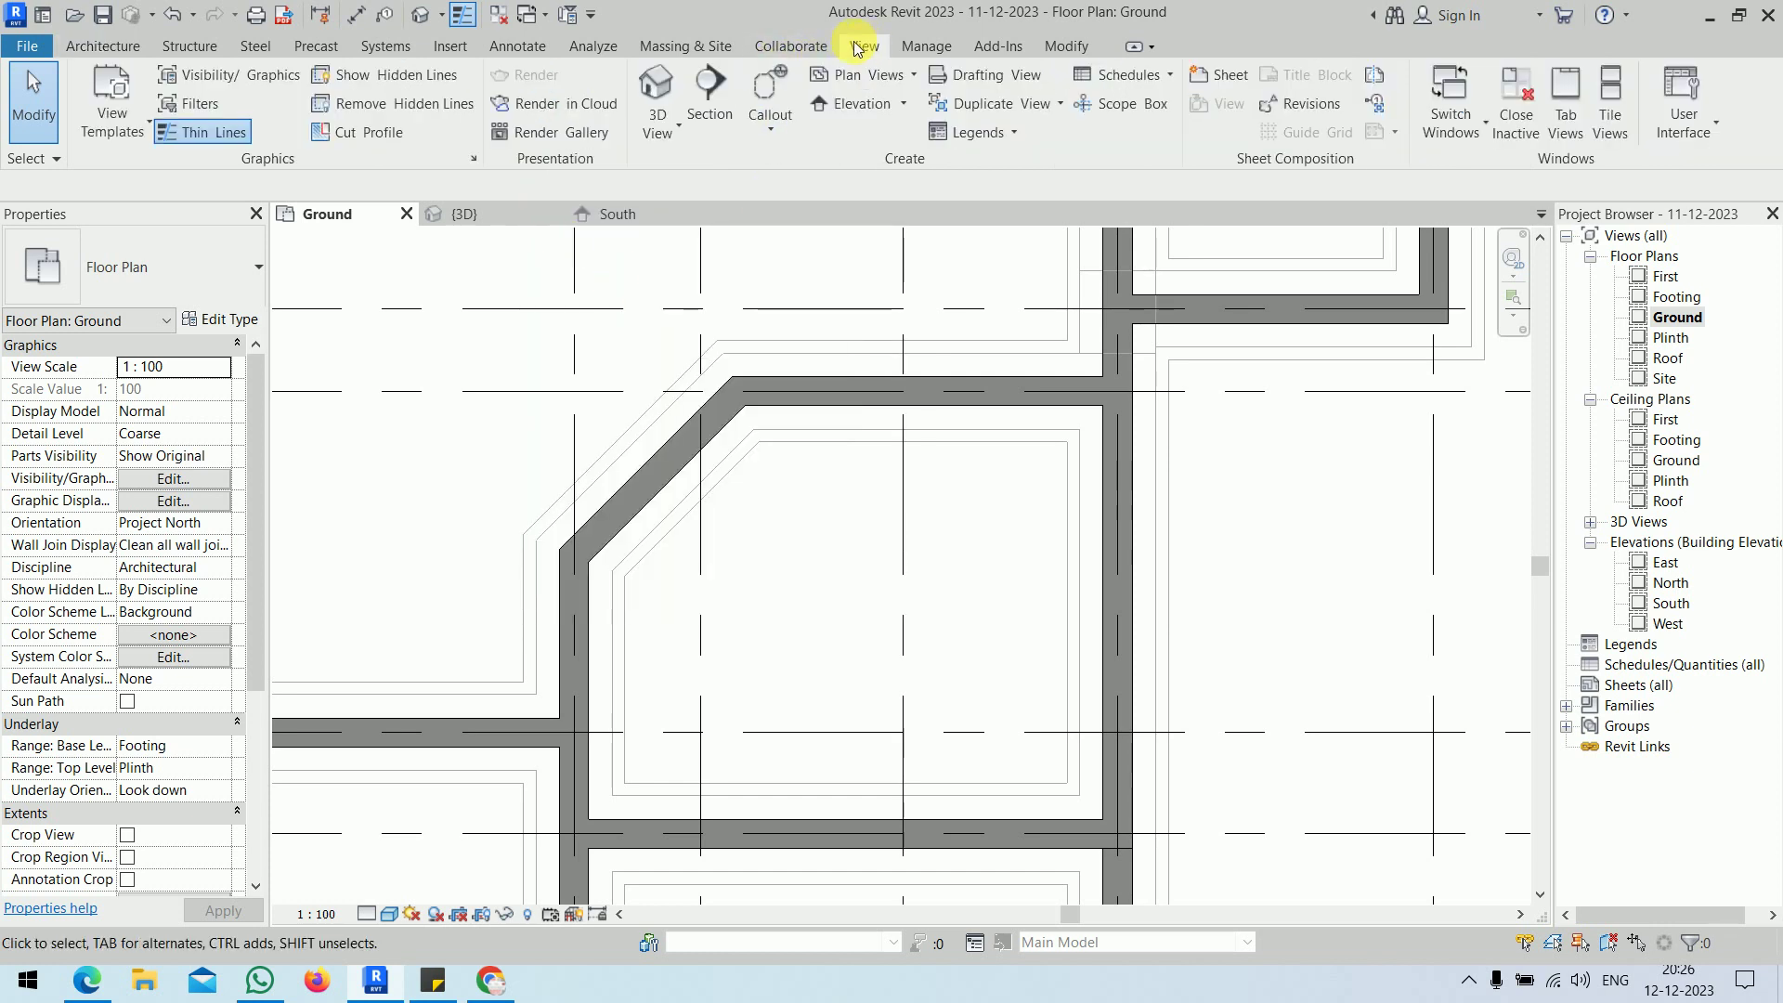
right_click(703, 122)
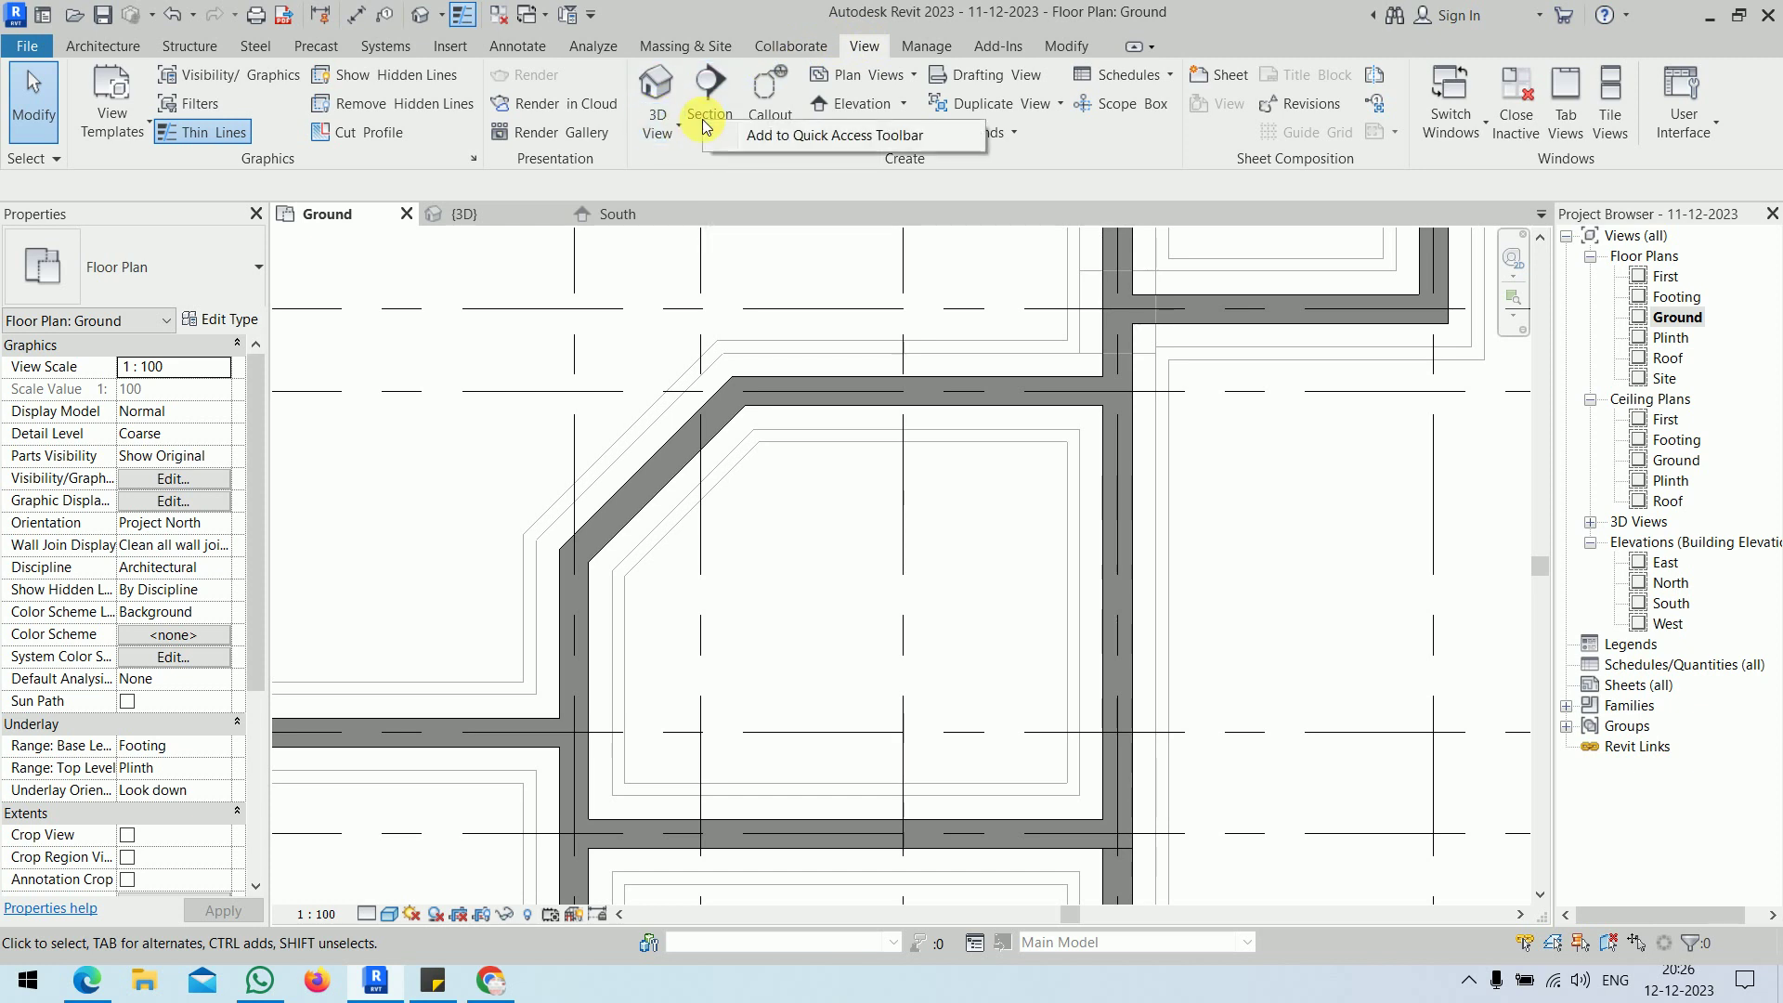
left_click(817, 135)
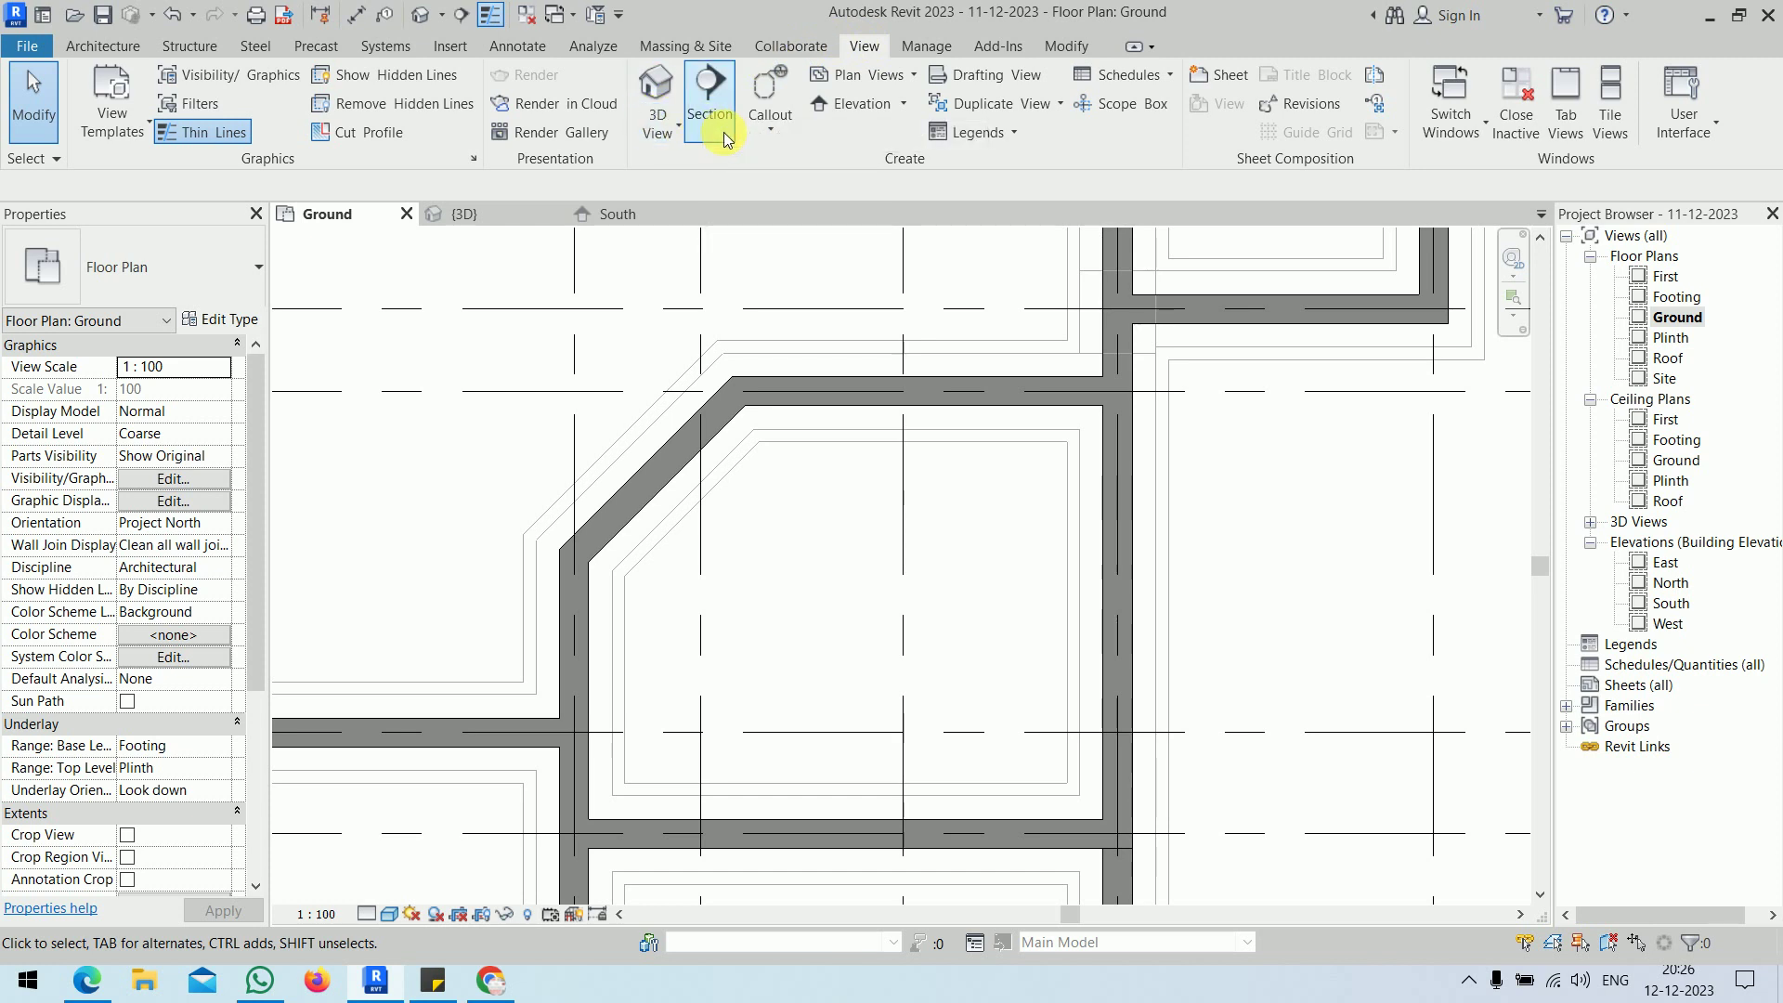
- Draw a diagonal building section through the room on the Ground plan, roughly parallel to the diagonal wall and facing it
left_click(461, 18)
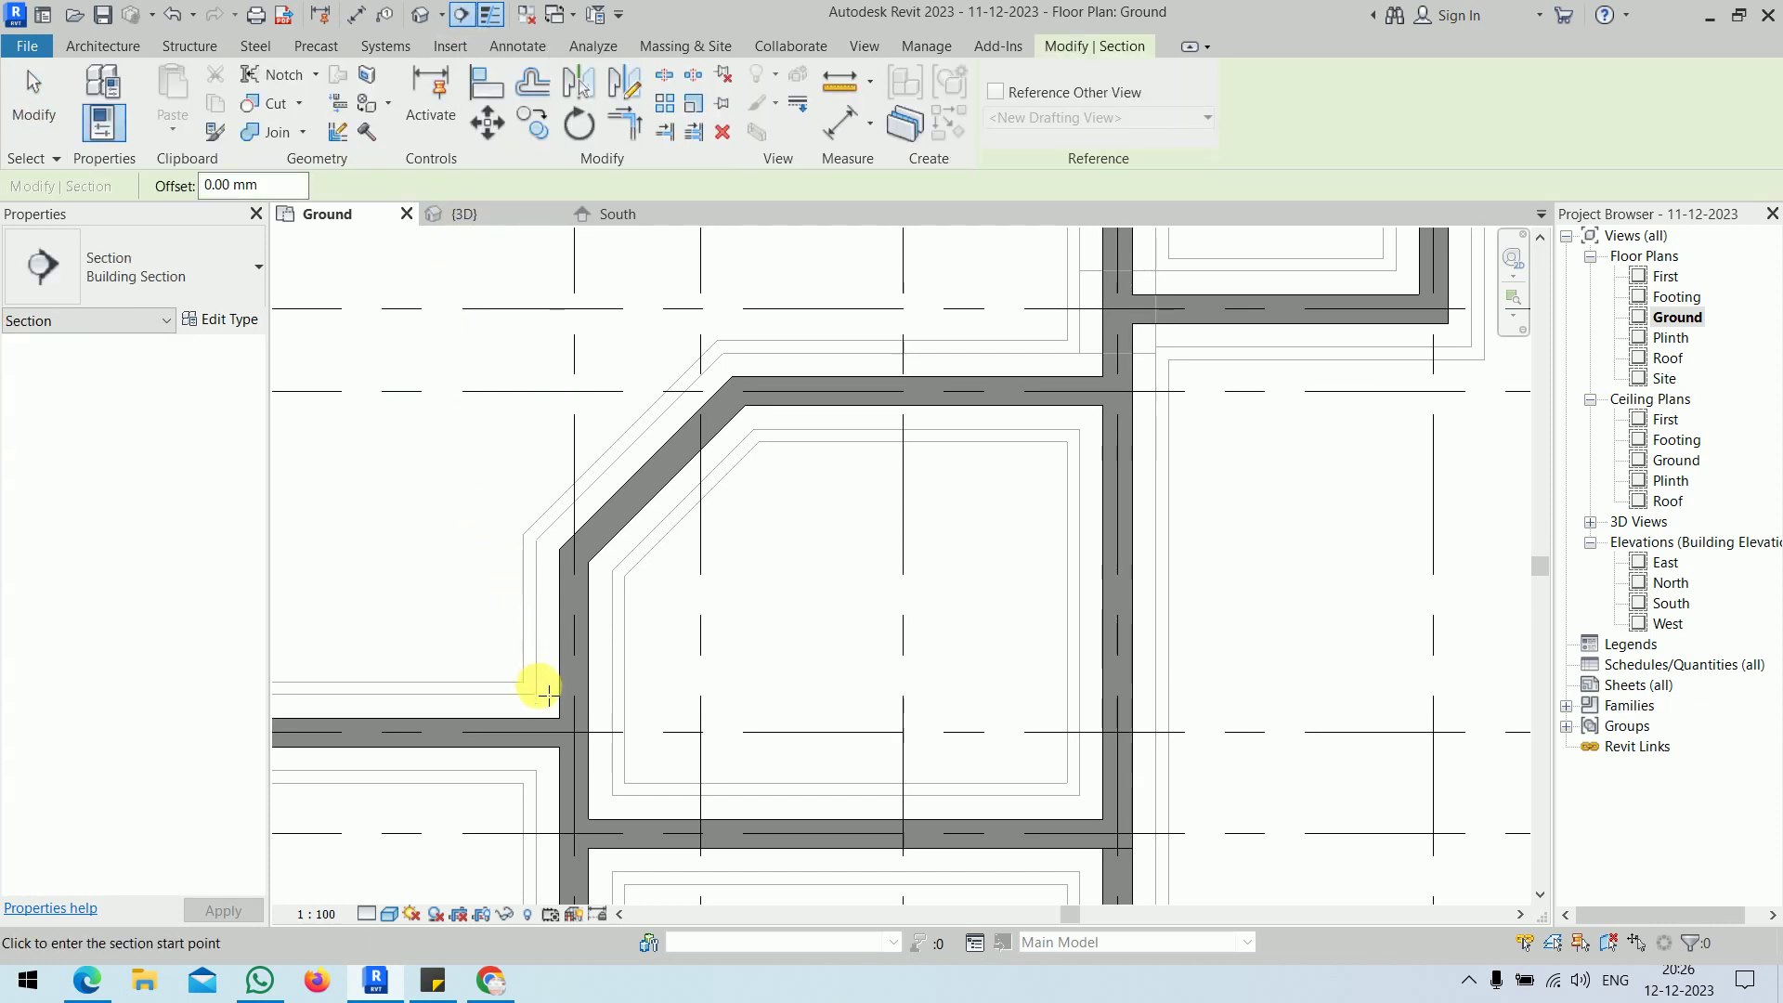
left_click(511, 802)
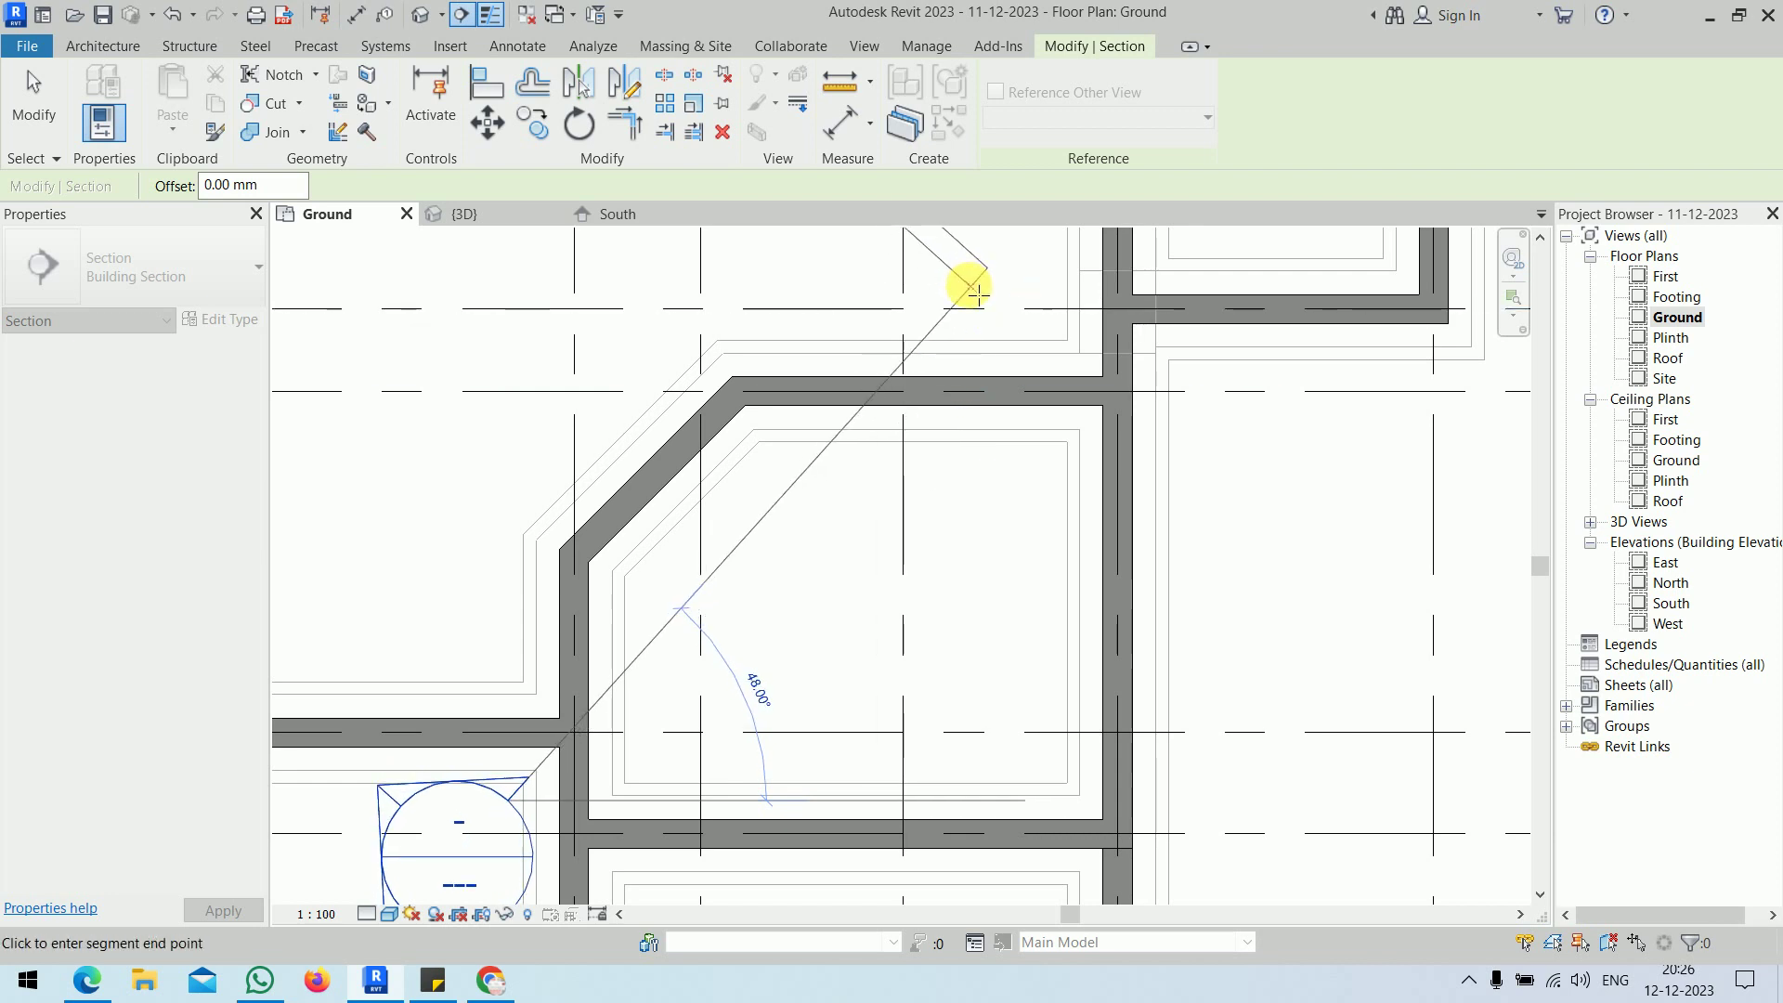
left_click(1026, 288)
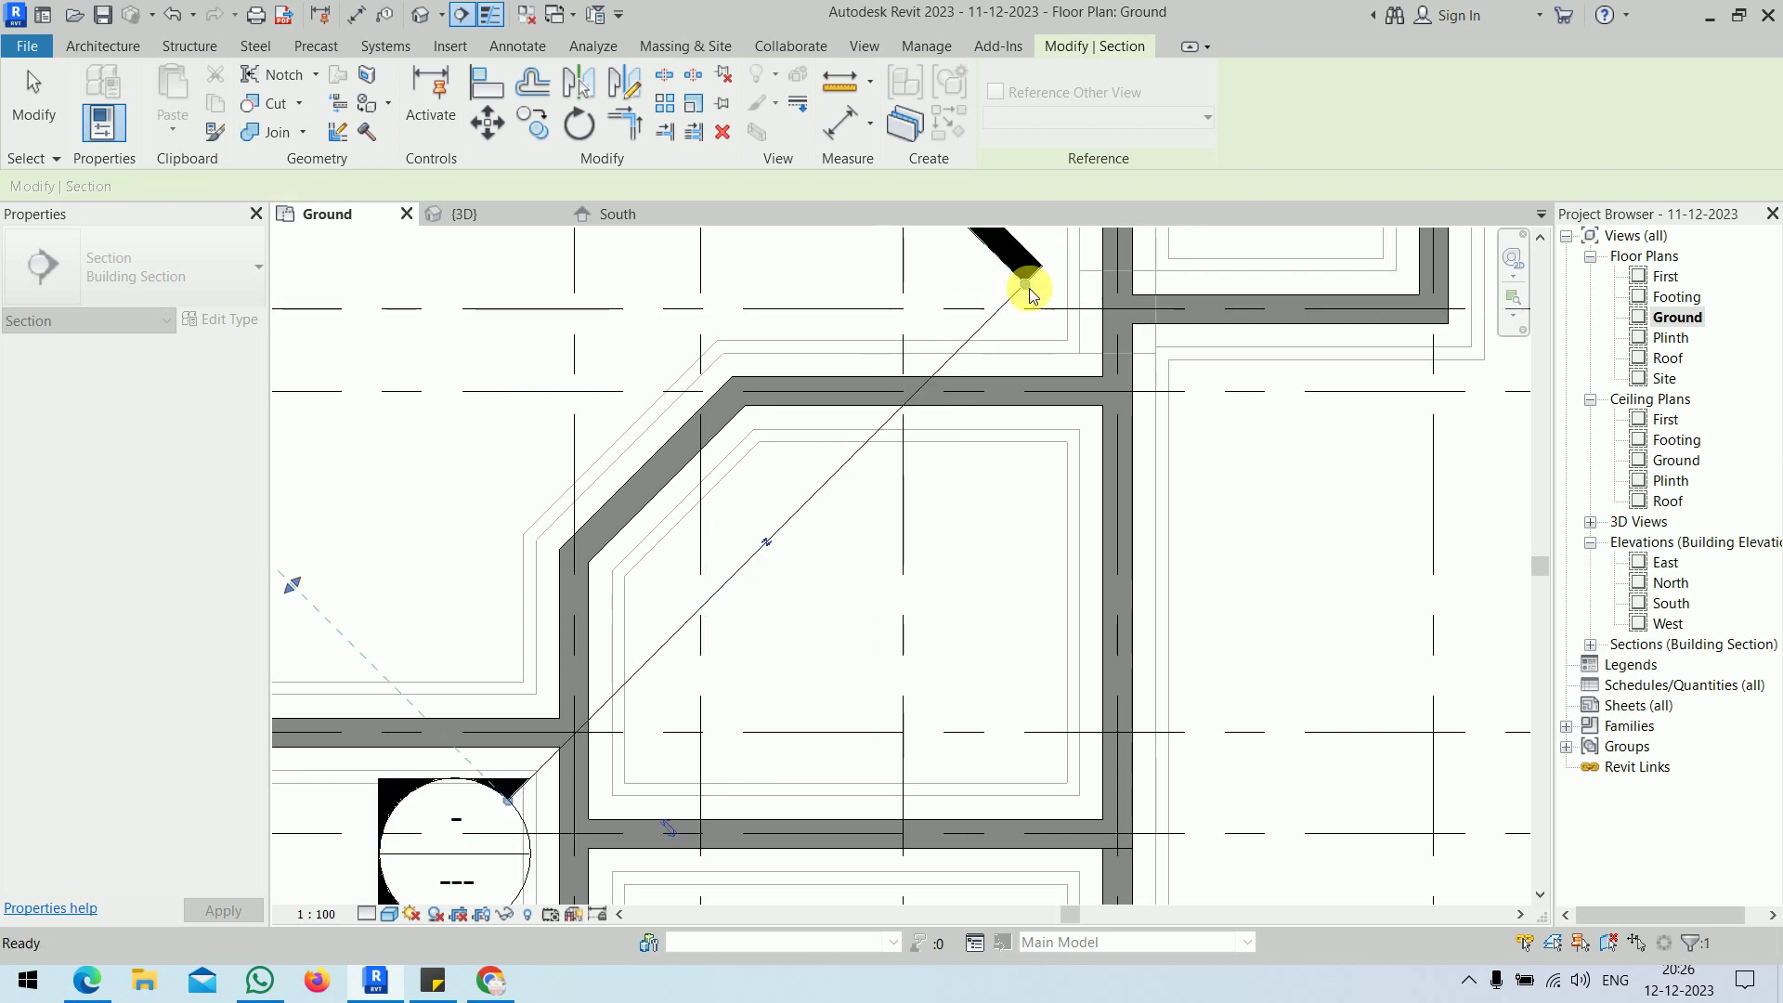
- Tighten the section's extents around the diagonal wall, reducing its far clip offset to about 2174 mm and narrowing both sides
scroll(975, 492, "down", 4)
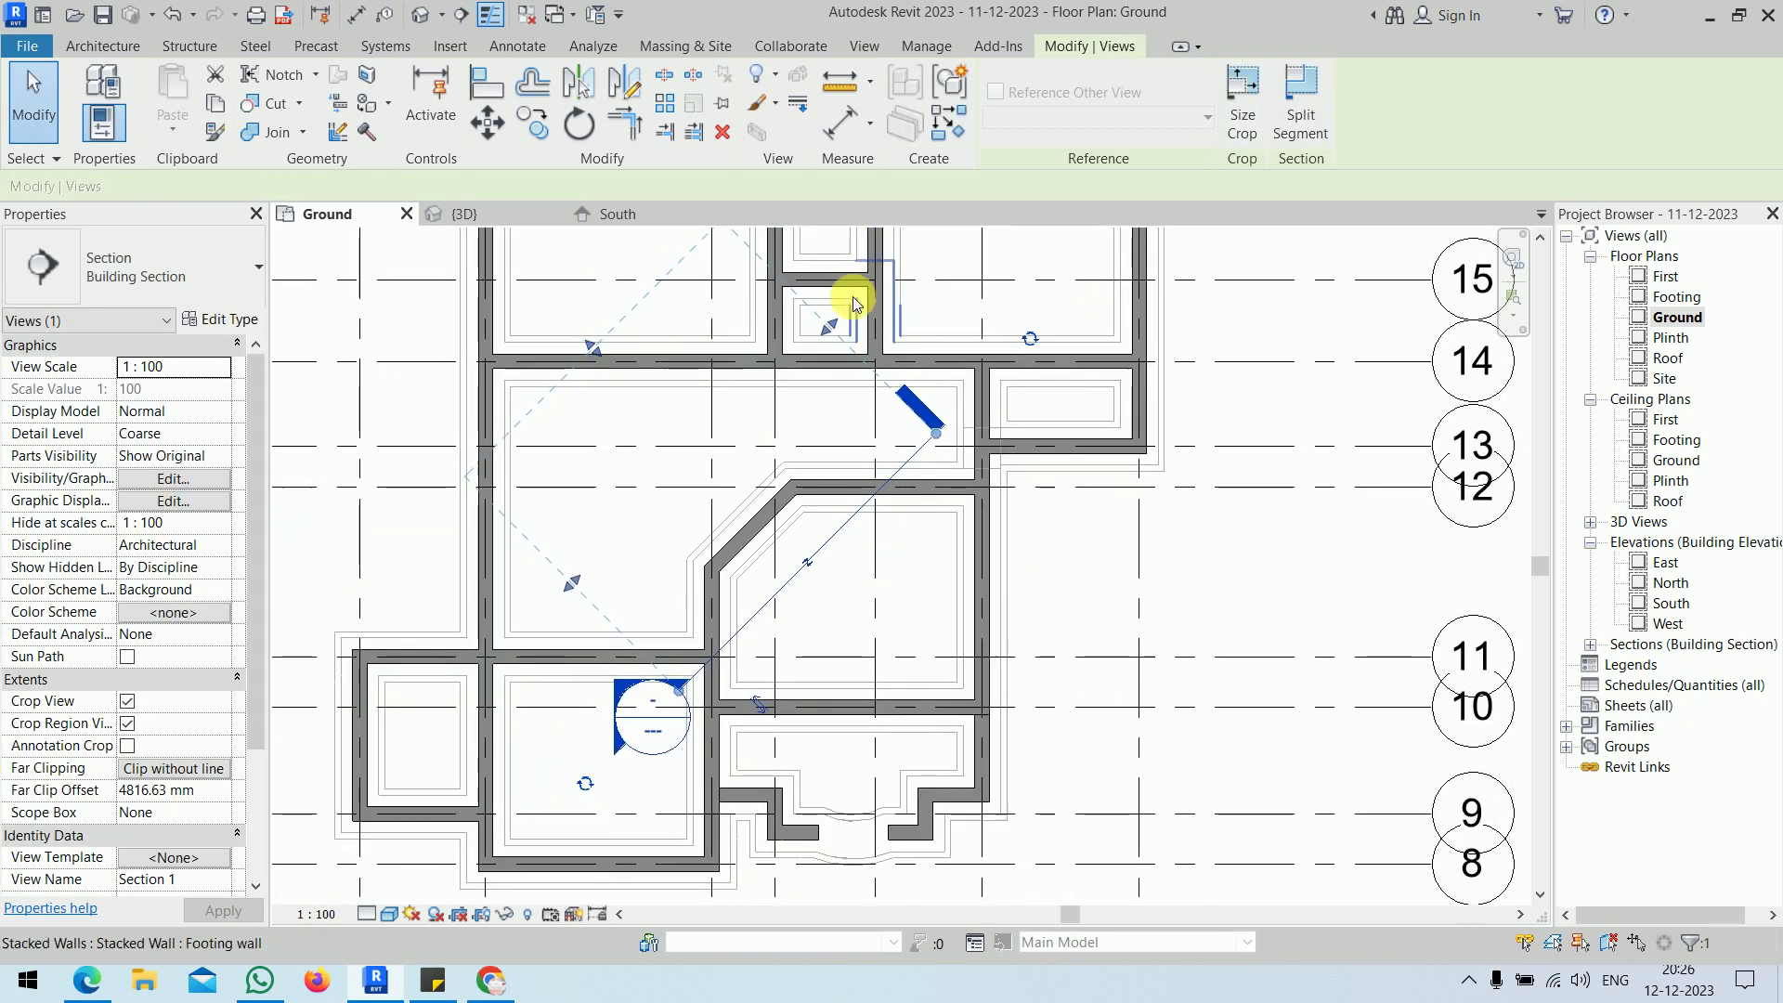
left_click_drag(854, 303, 778, 388)
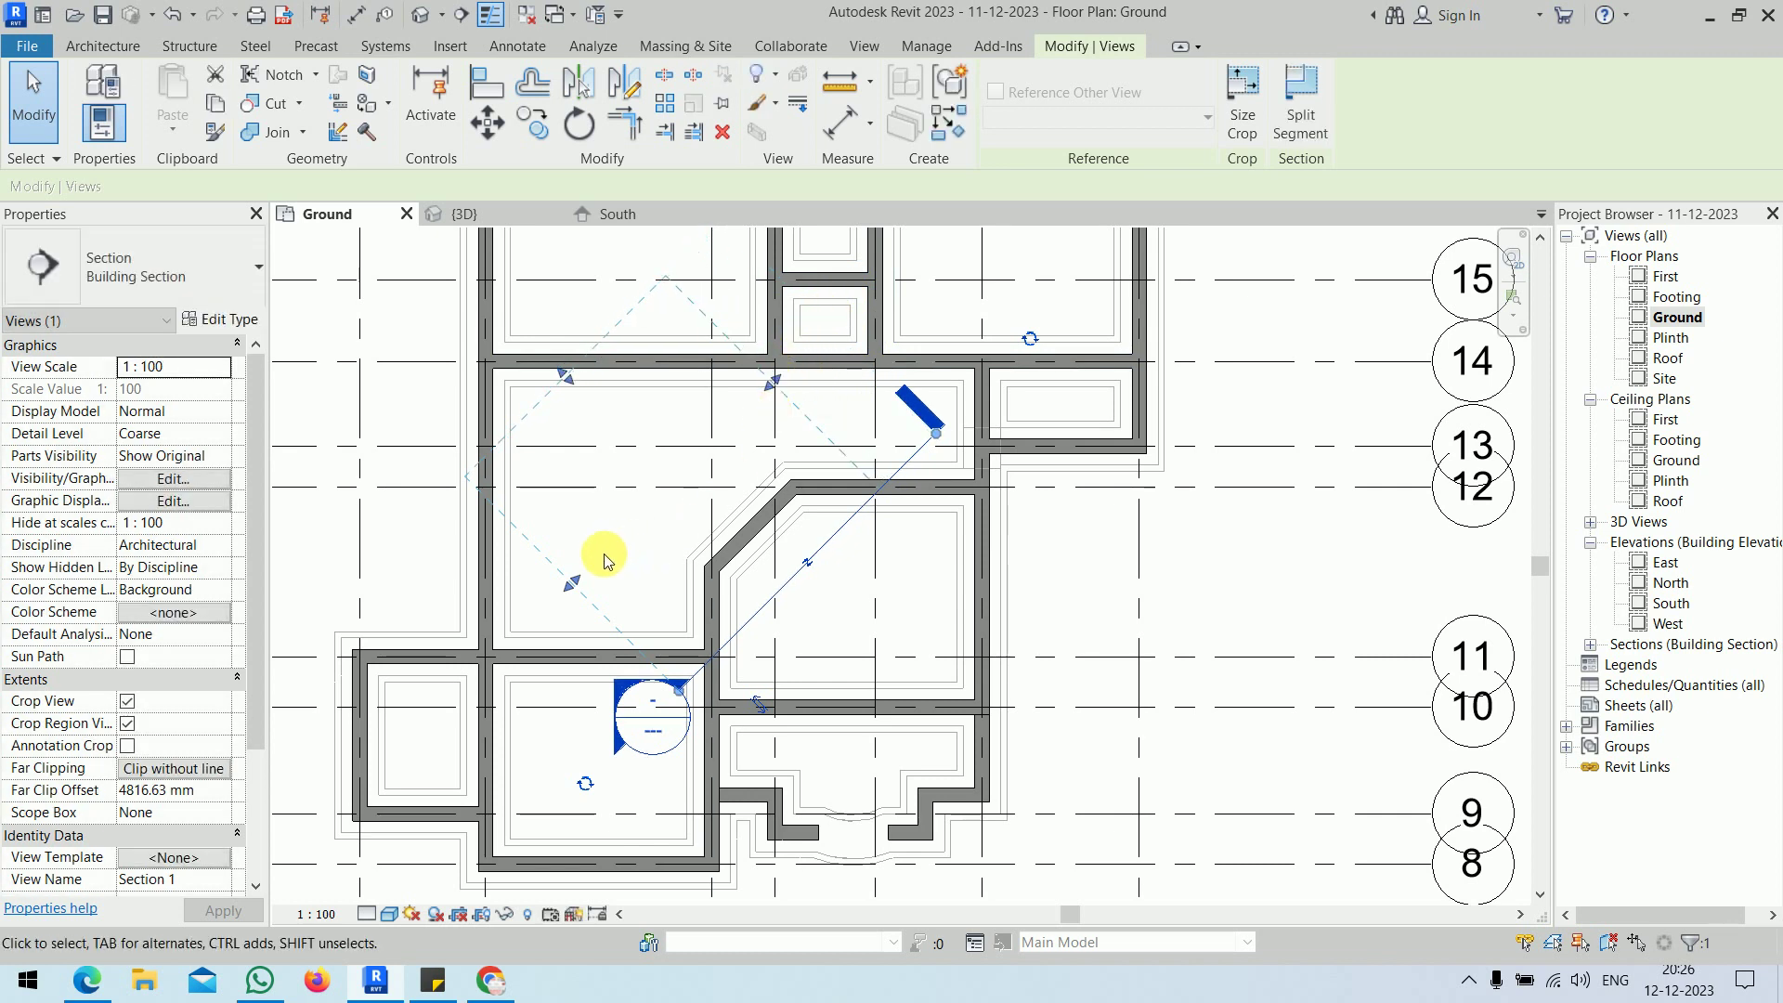
left_click_drag(573, 581, 613, 553)
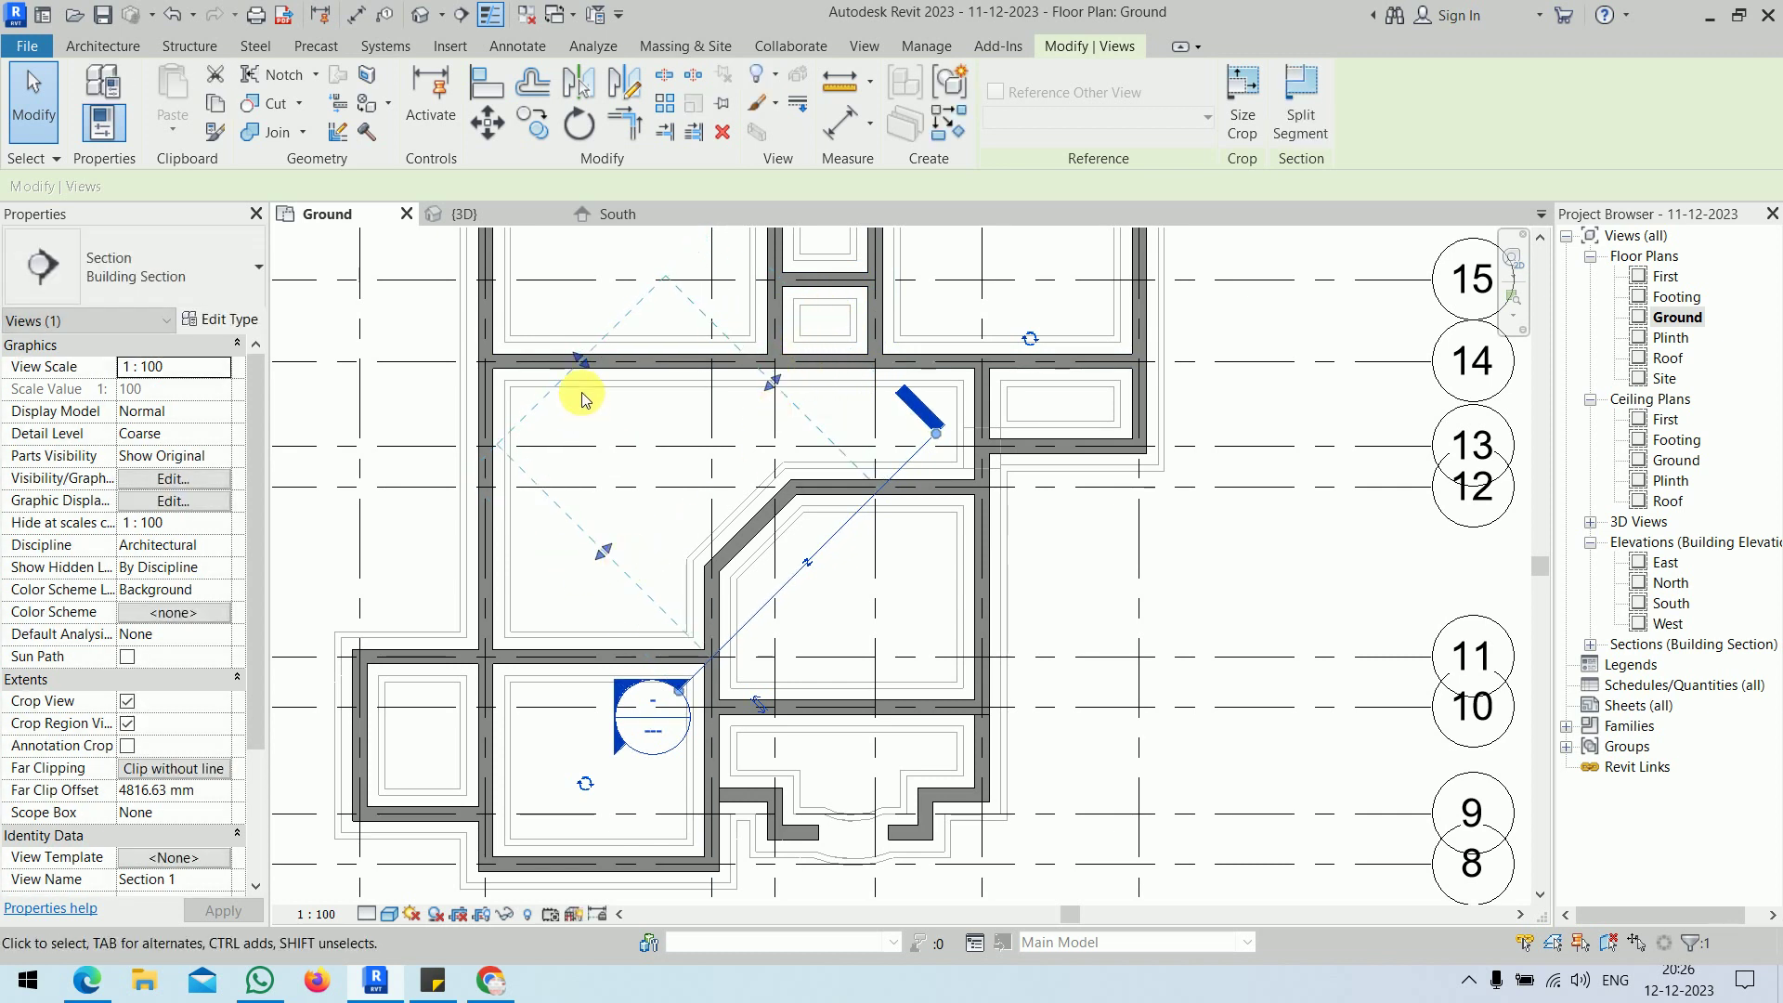
left_click_drag(583, 399, 682, 495)
left_click_drag(691, 506, 694, 509)
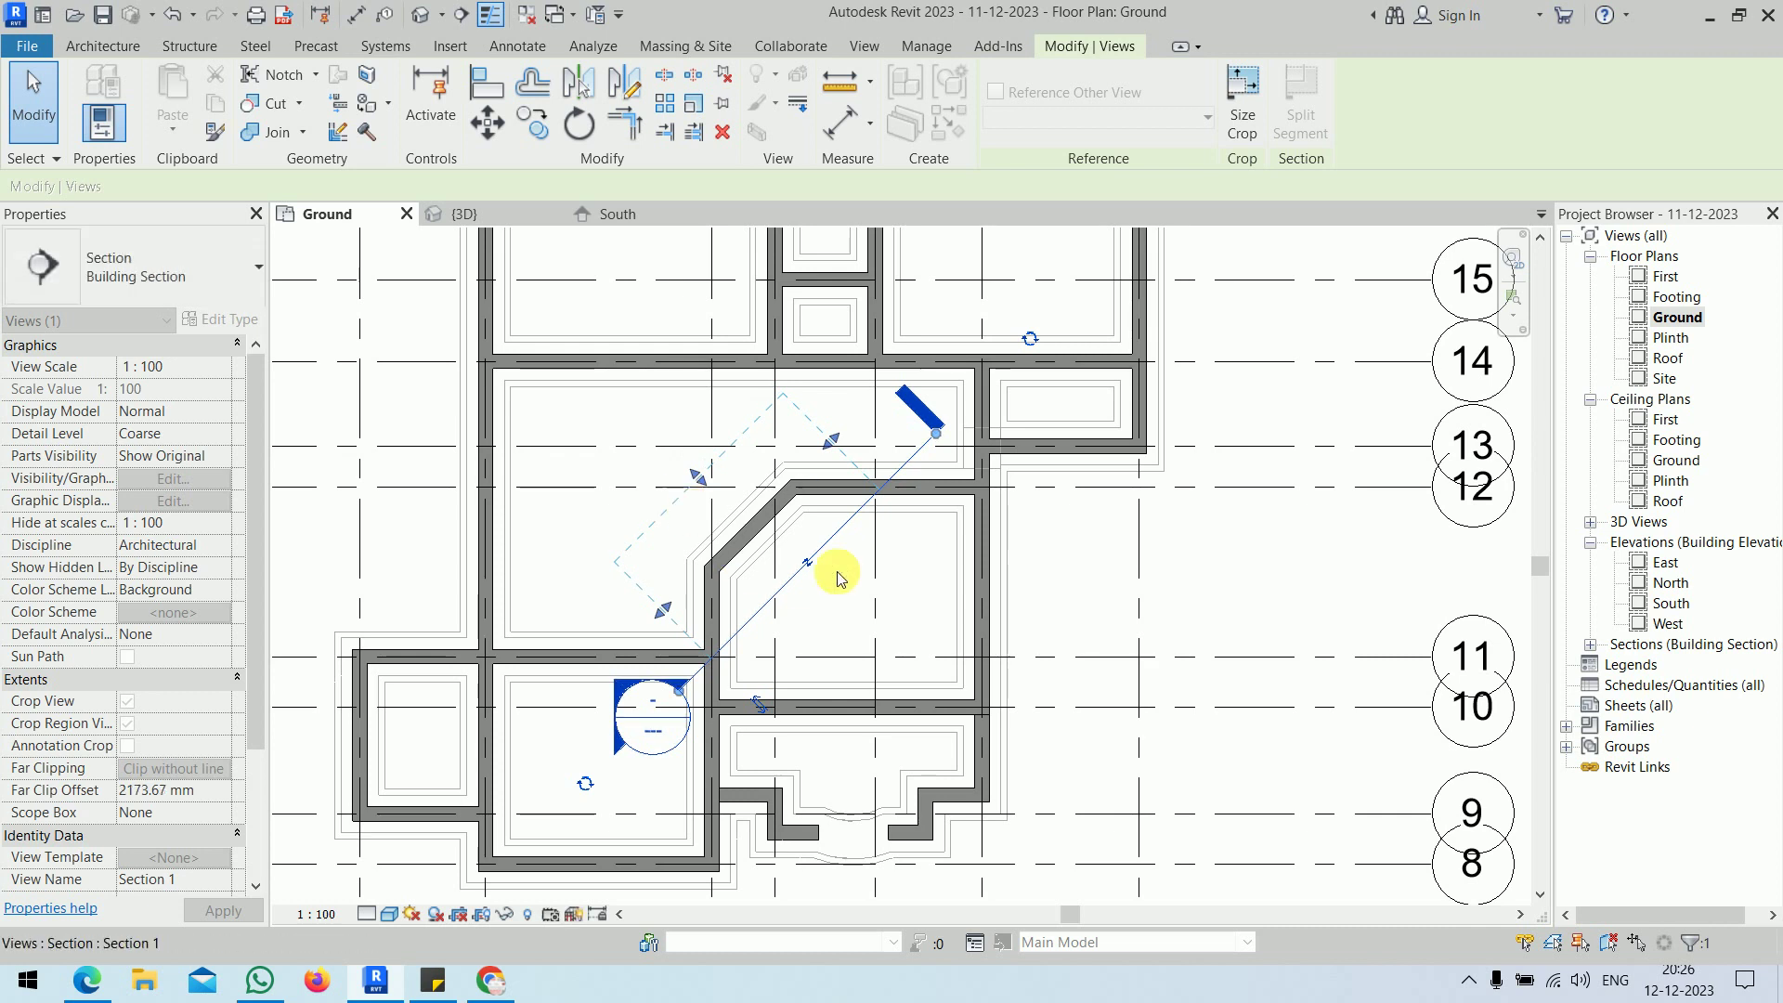
left_click_drag(836, 446, 814, 458)
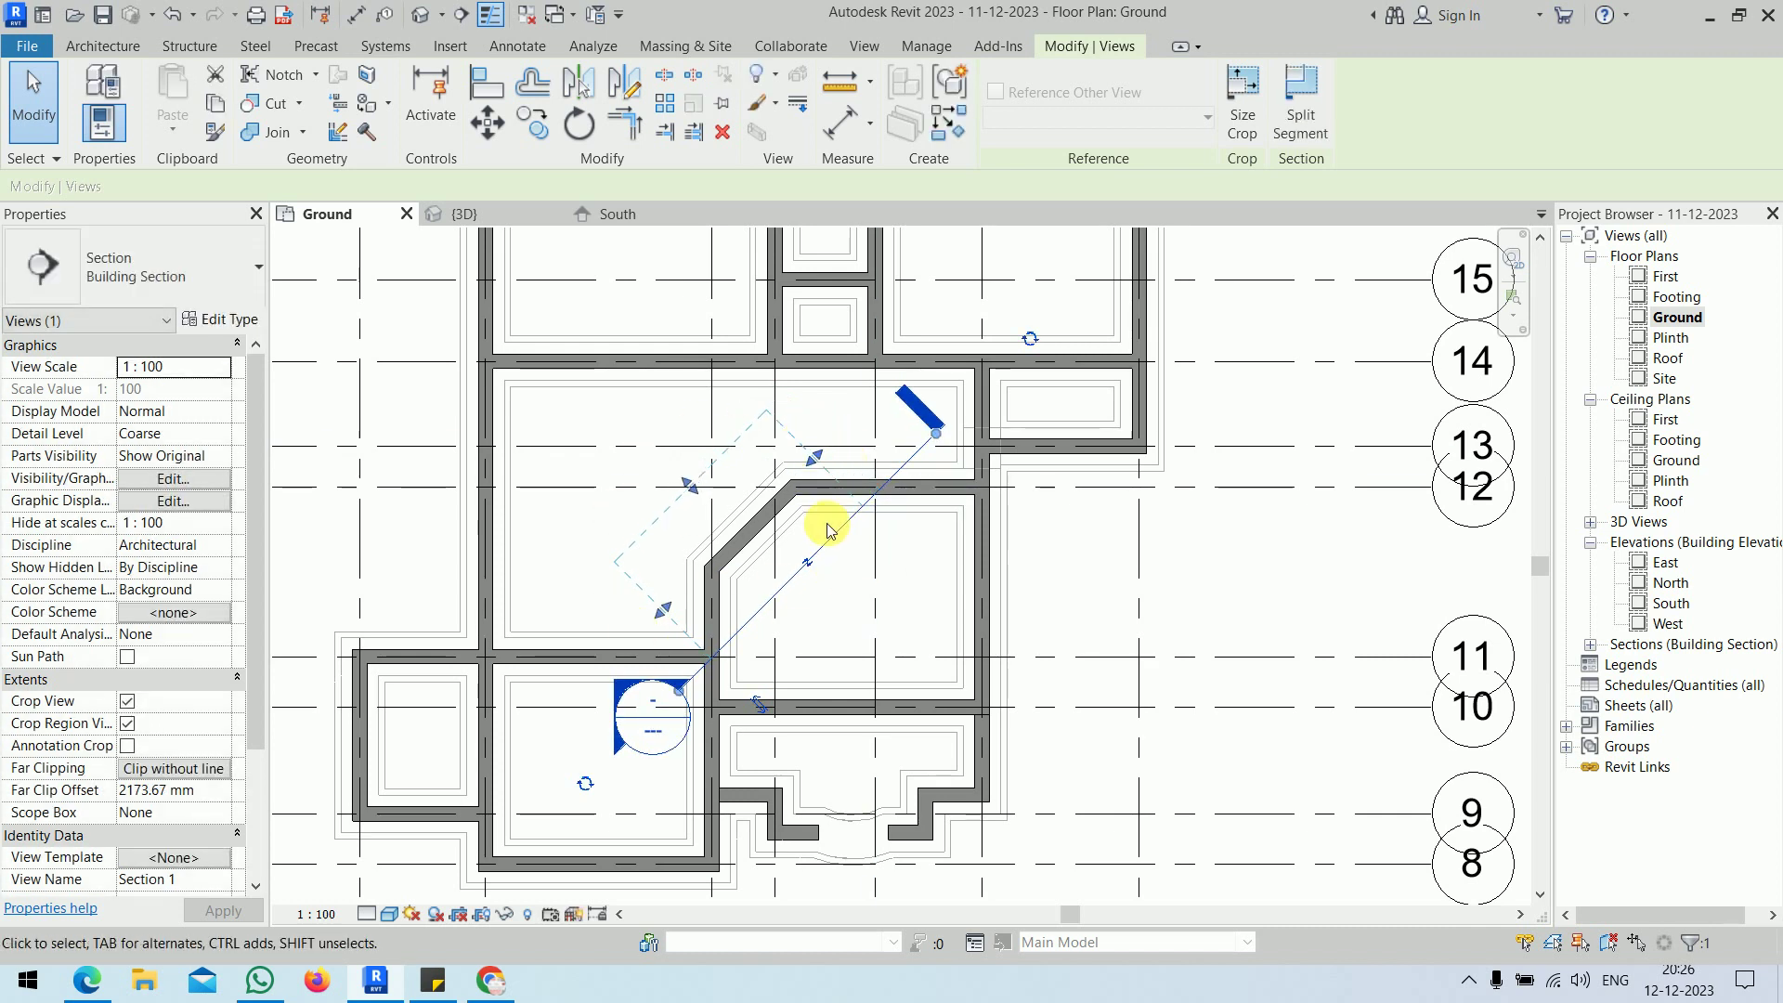
left_click(917, 583)
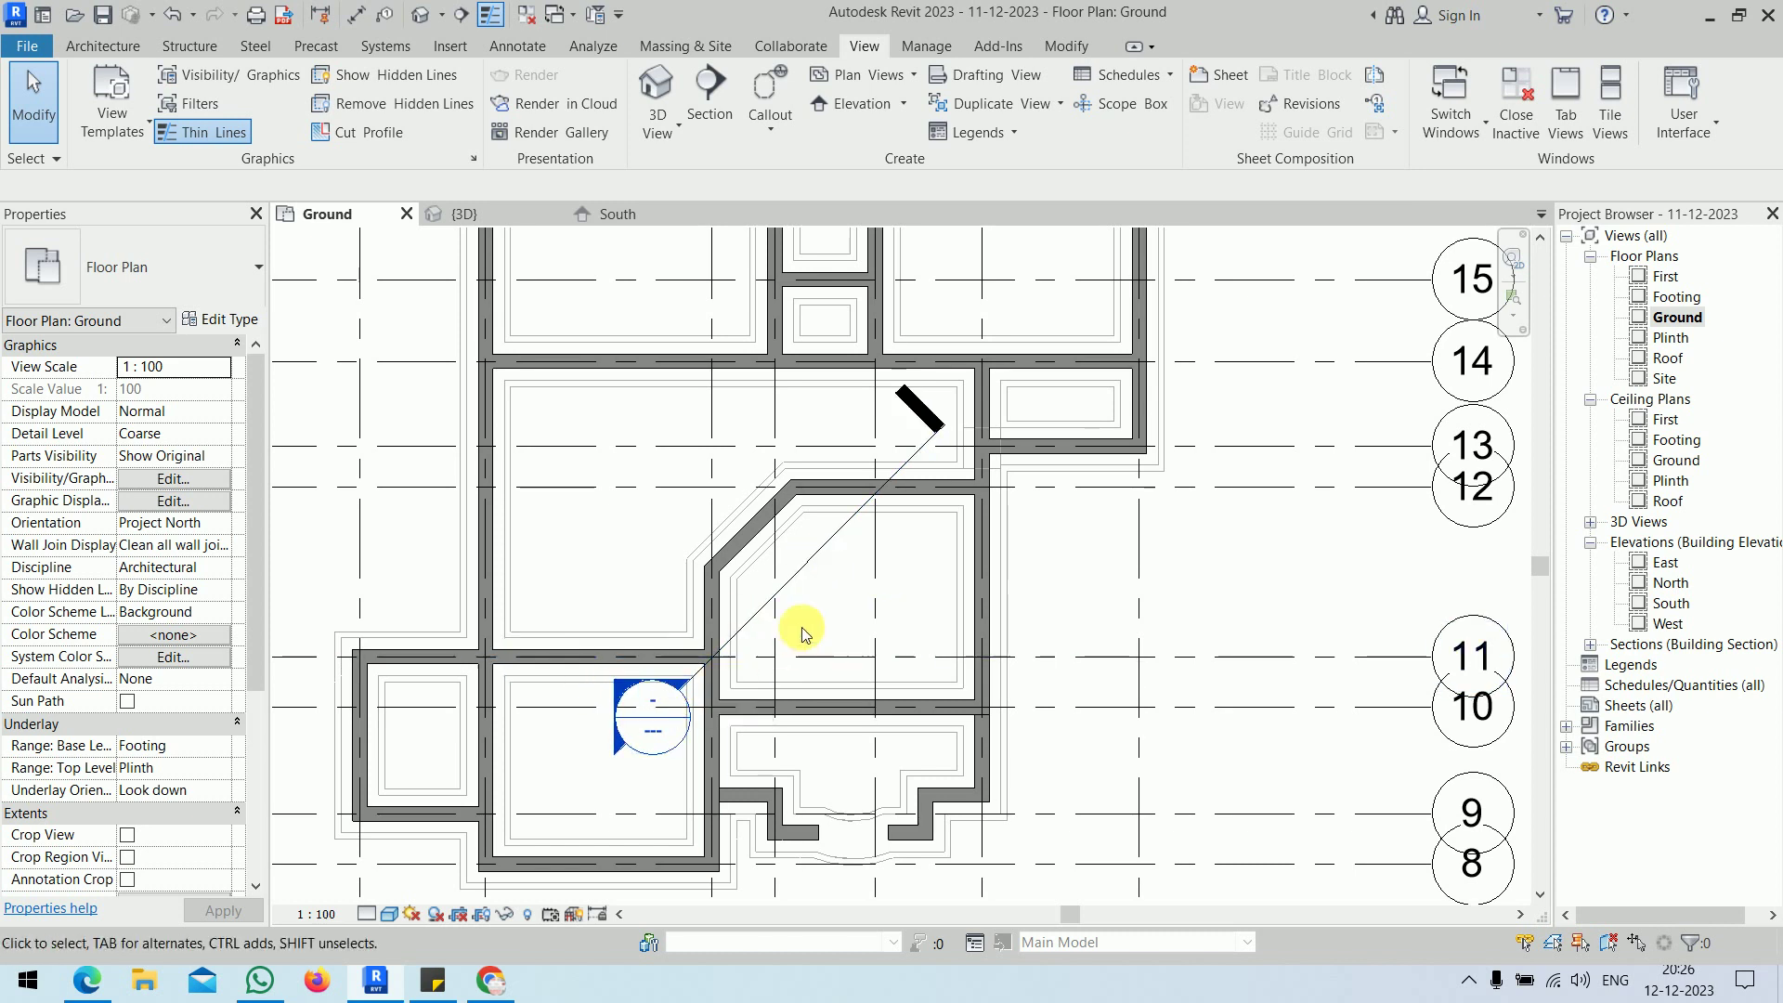
- Open the new section's view and select the ground-floor diagonal wall, checking in the Ground plan that it is the right one
left_click(804, 572)
right_click(802, 574)
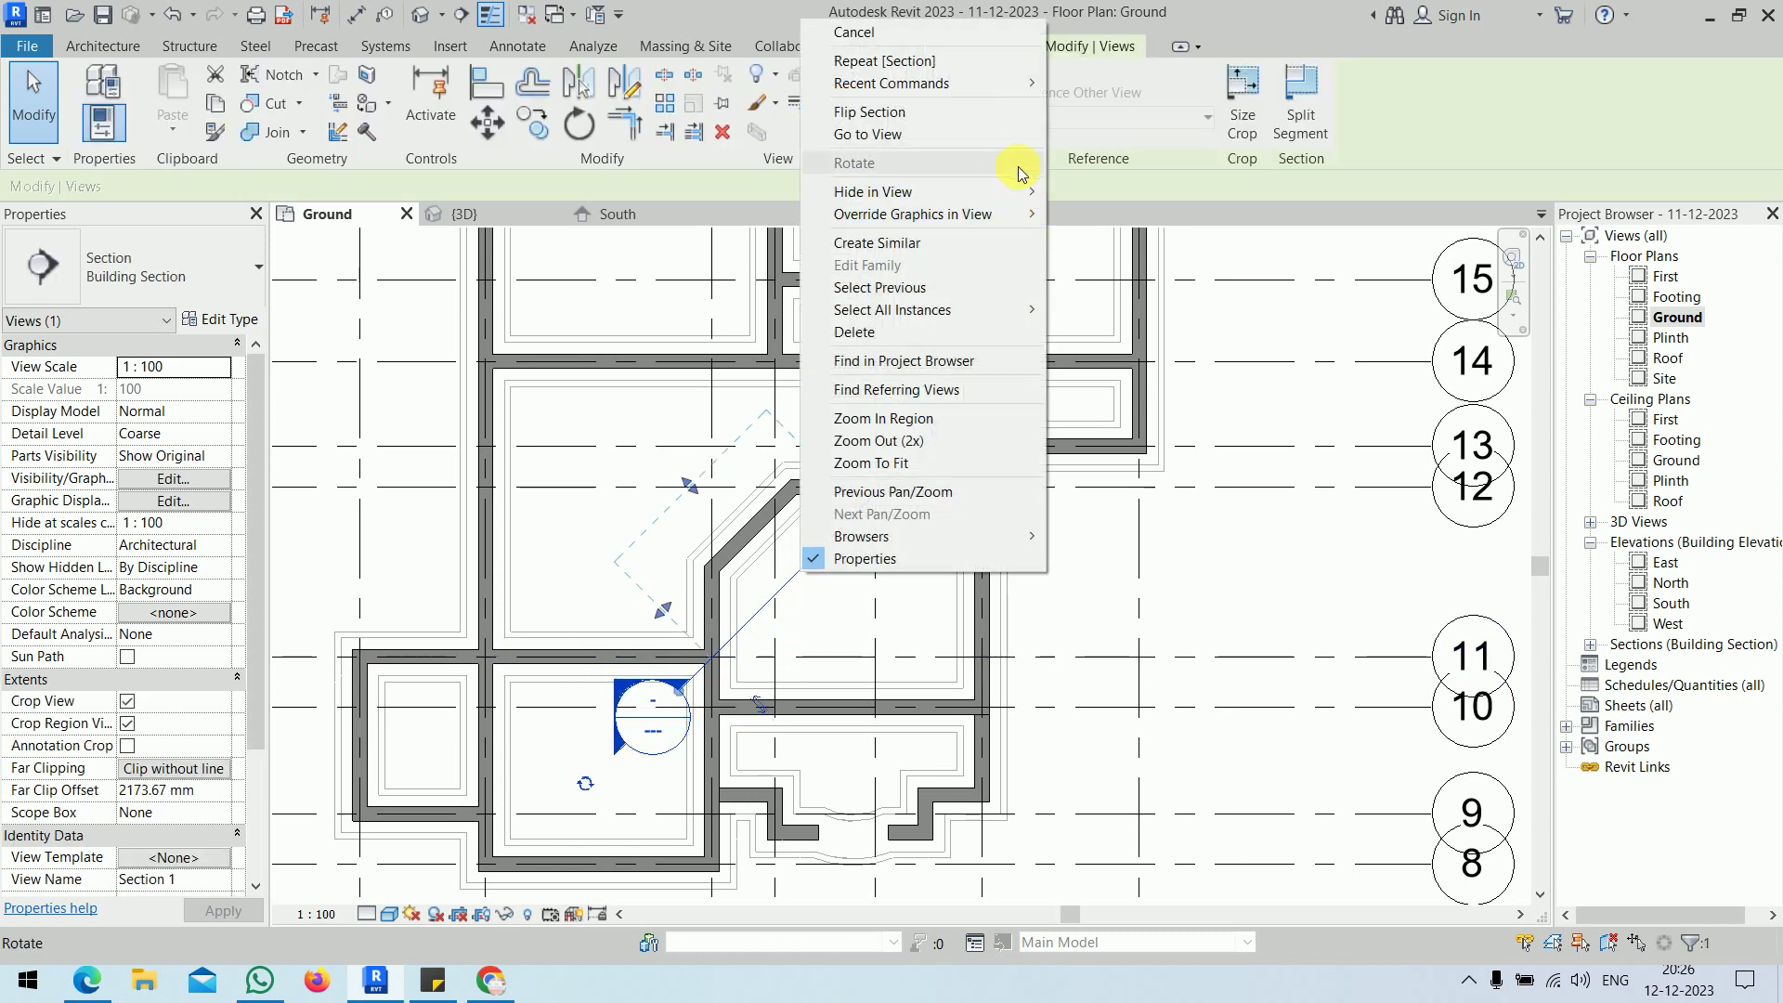
left_click(937, 138)
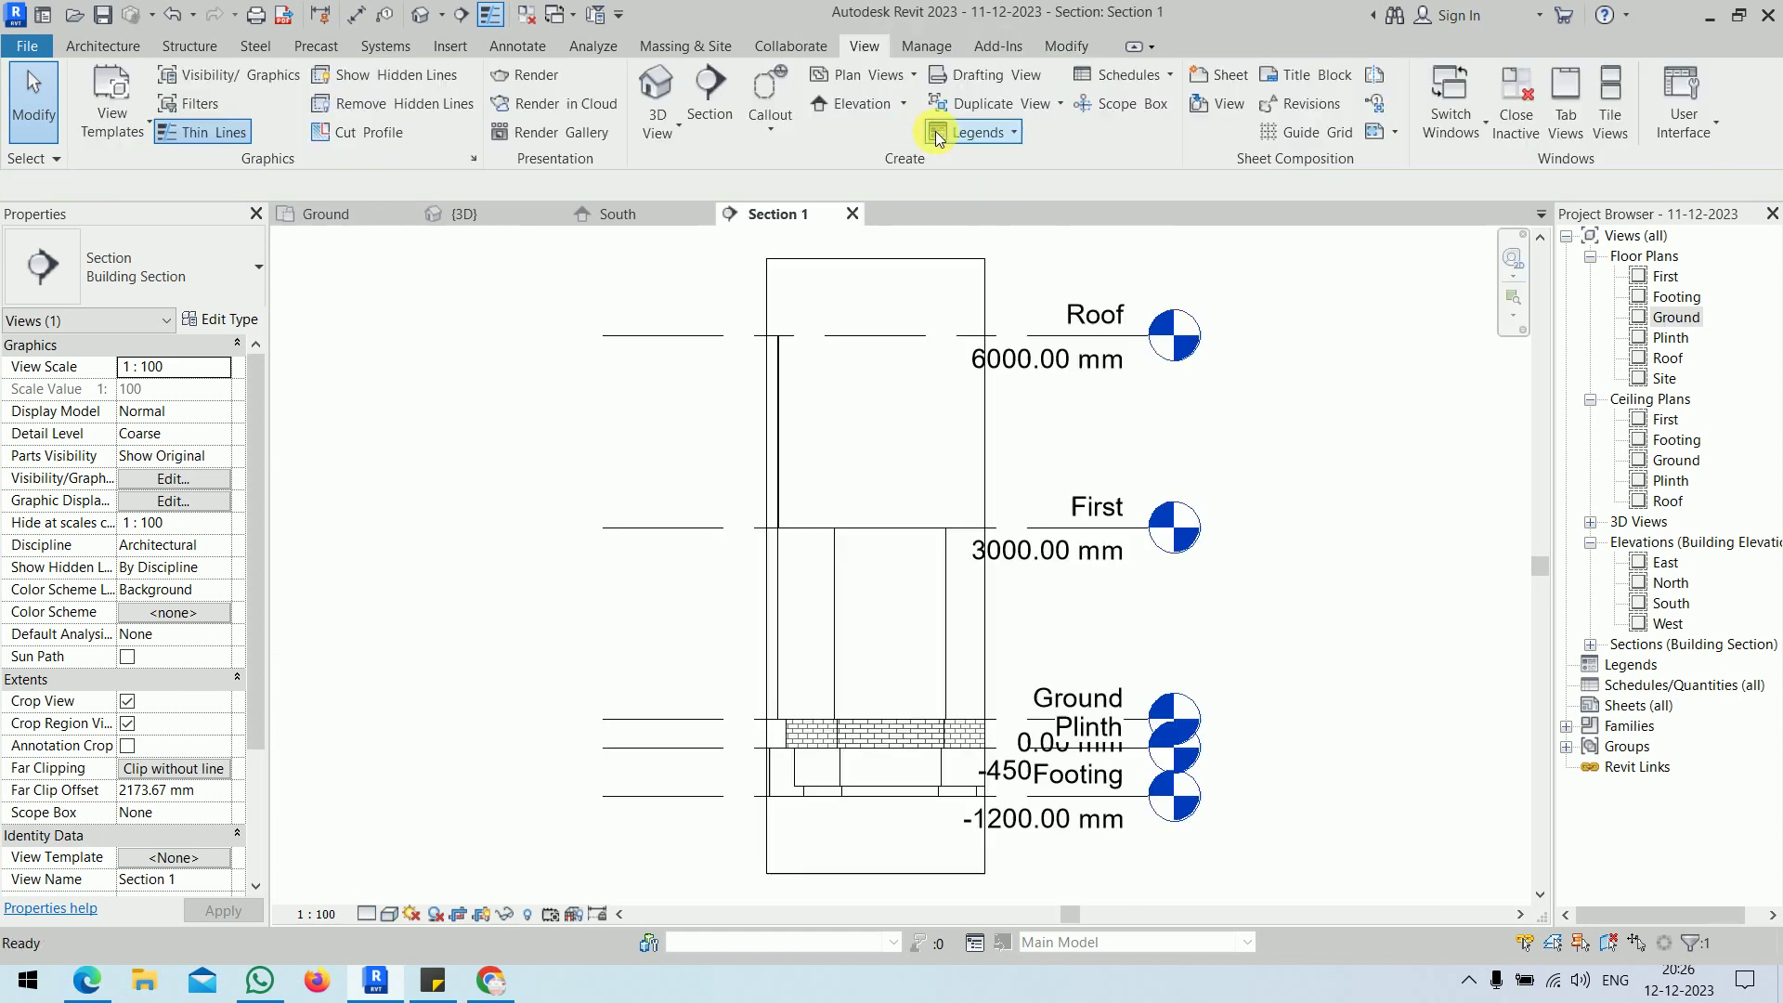
left_click(905, 532)
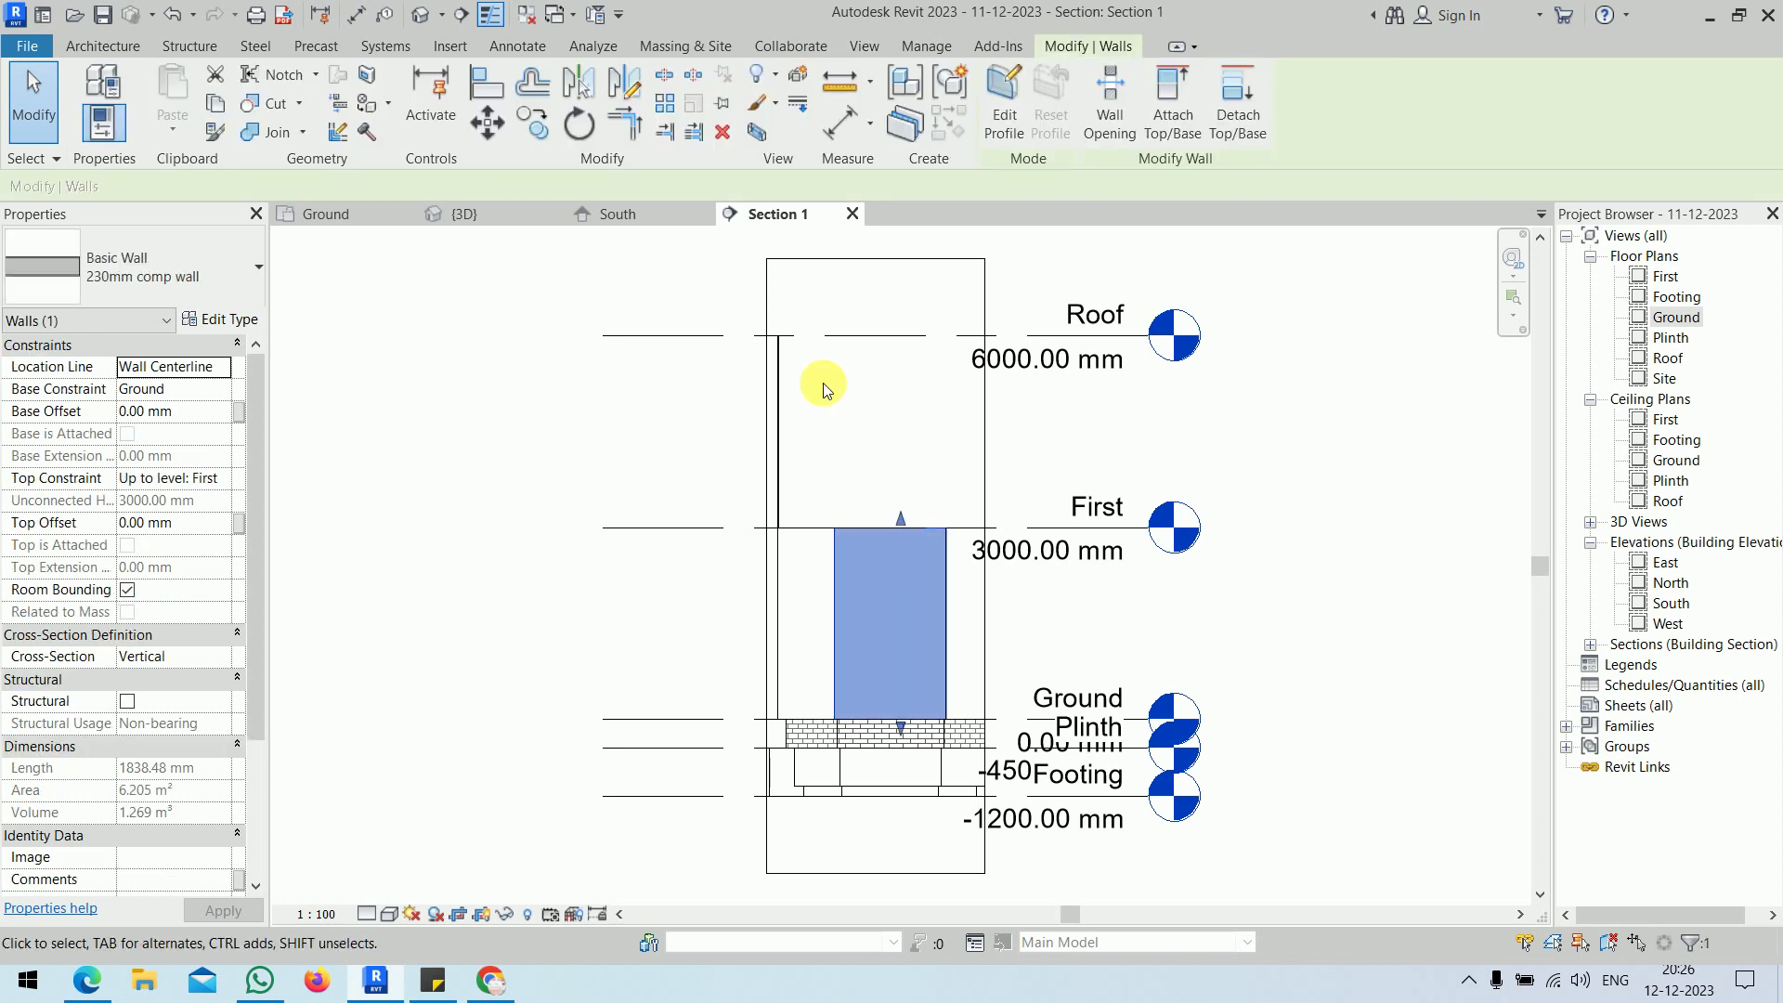
left_click(354, 211)
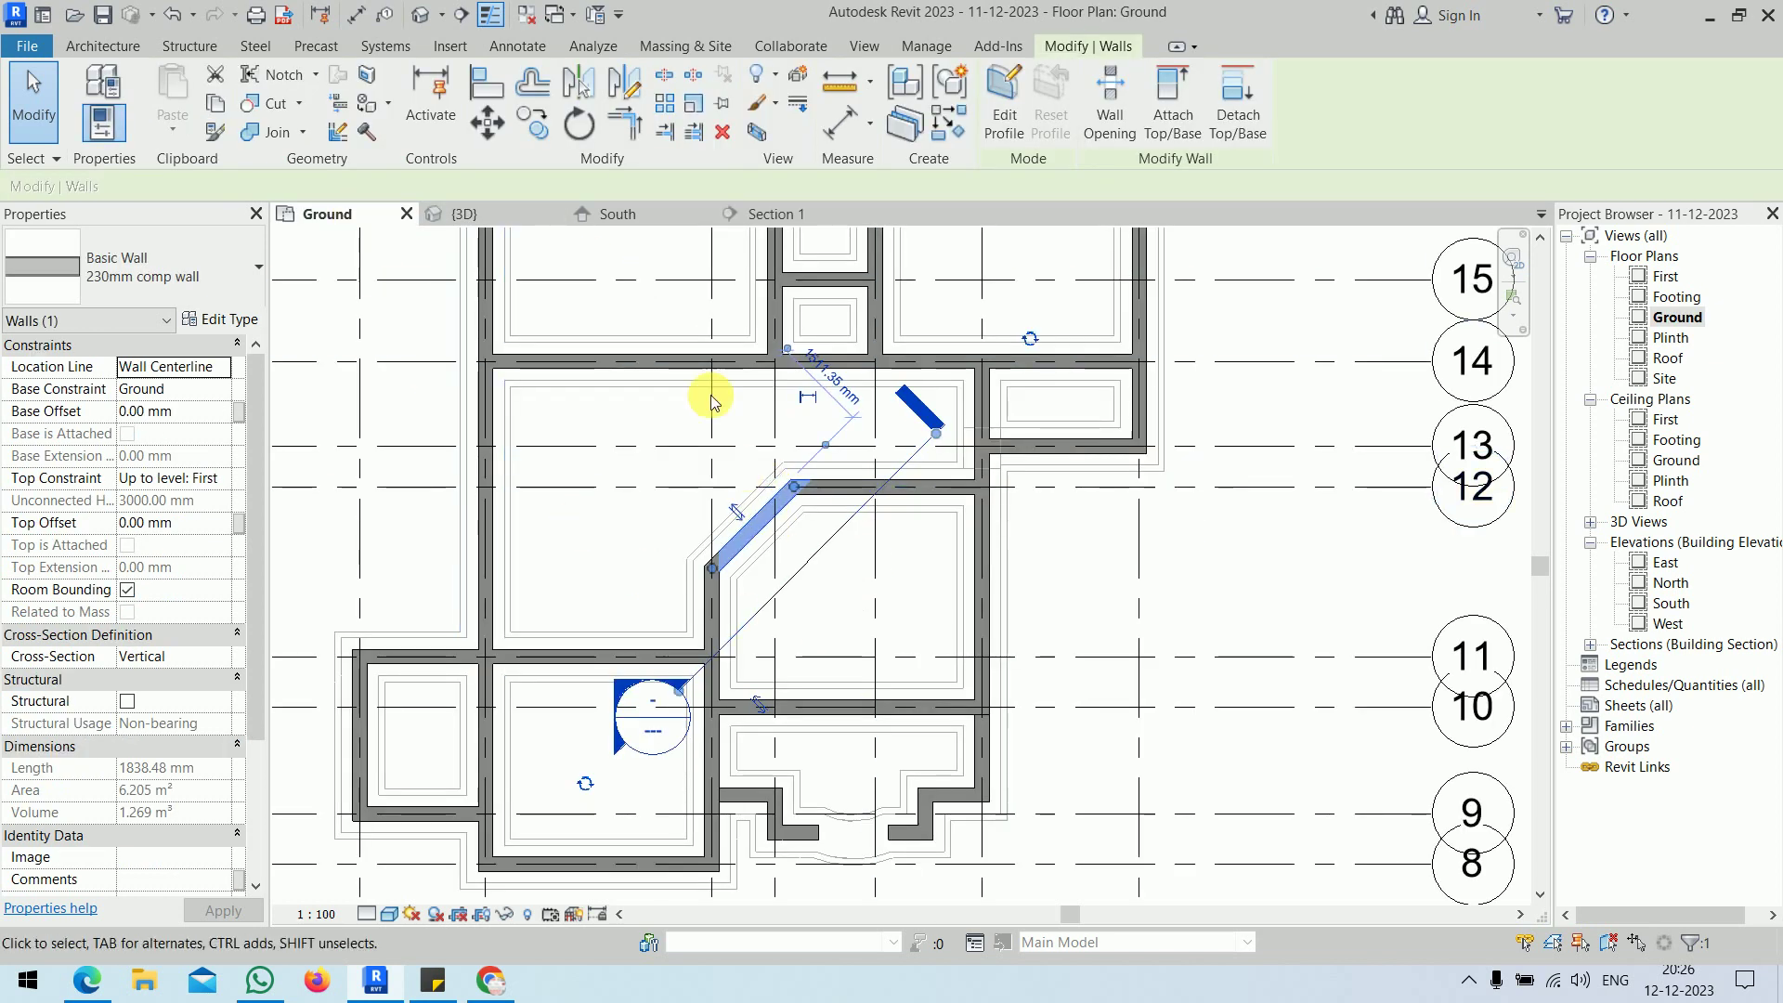
left_click(760, 216)
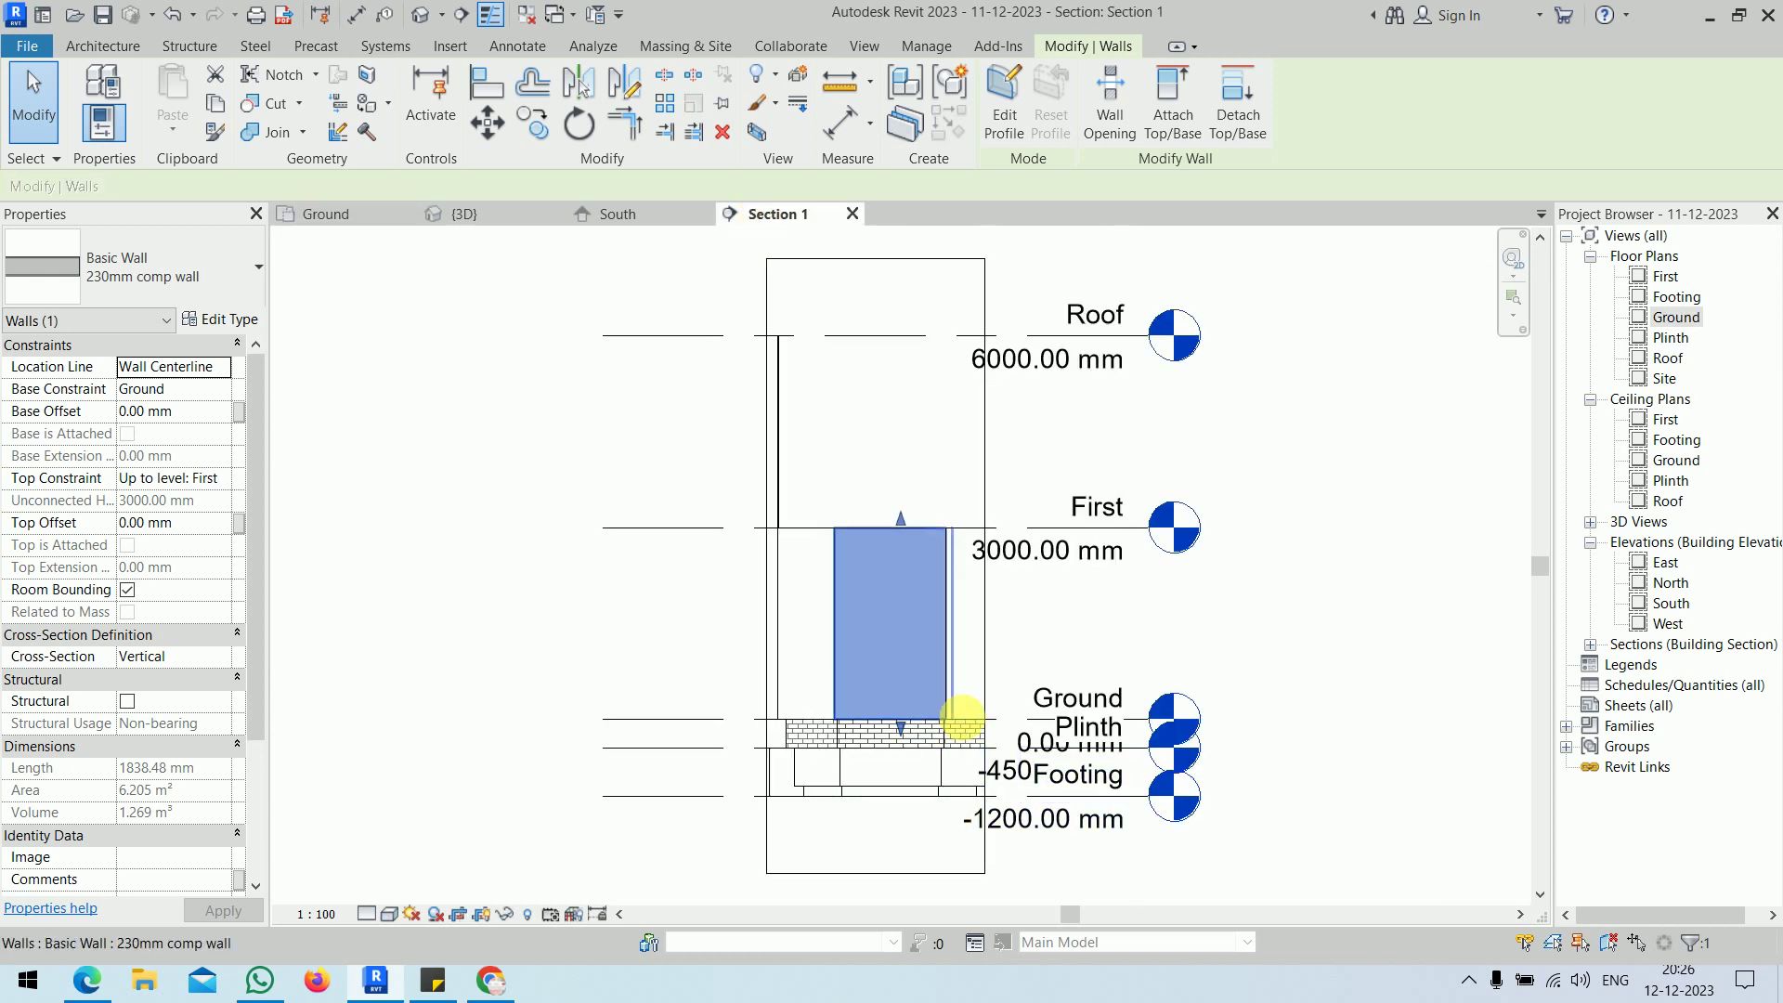
scroll(911, 659, "up", 5)
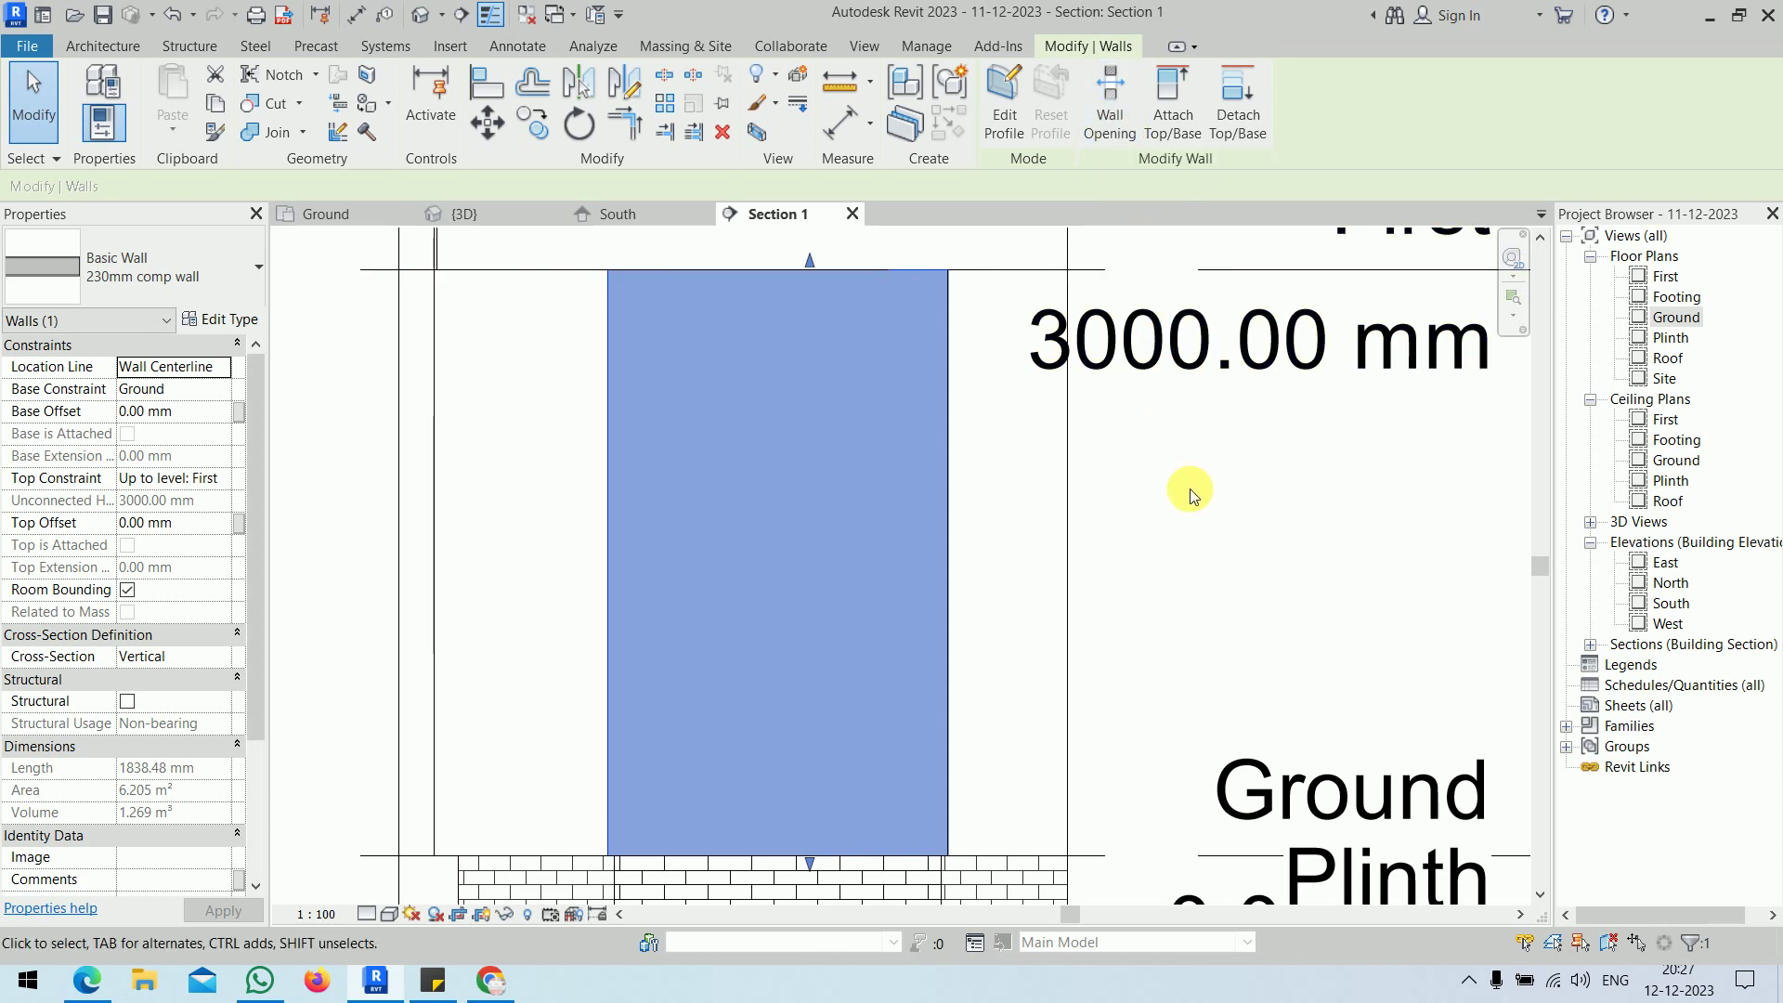
- Edit the diagonal wall's profile and draw a rectangle 900 mm wide and 1000 mm high in the wall's upper half
left_click(1006, 146)
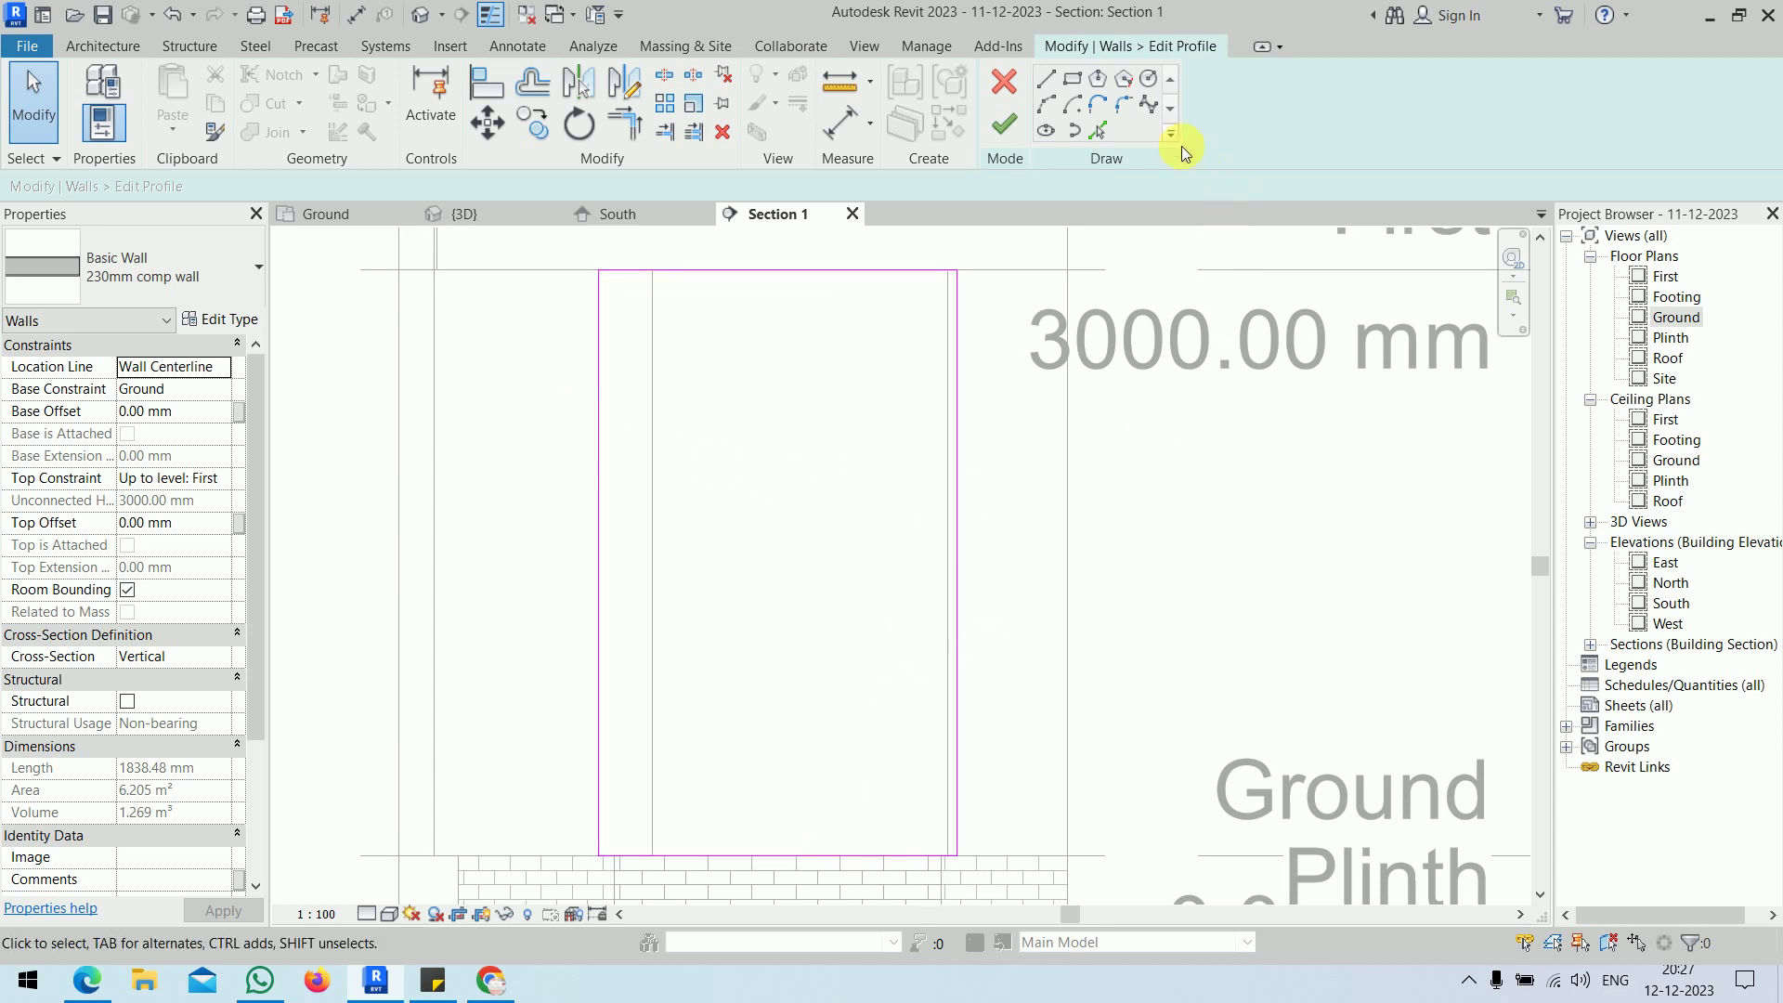
left_click(1070, 83)
left_click(702, 355)
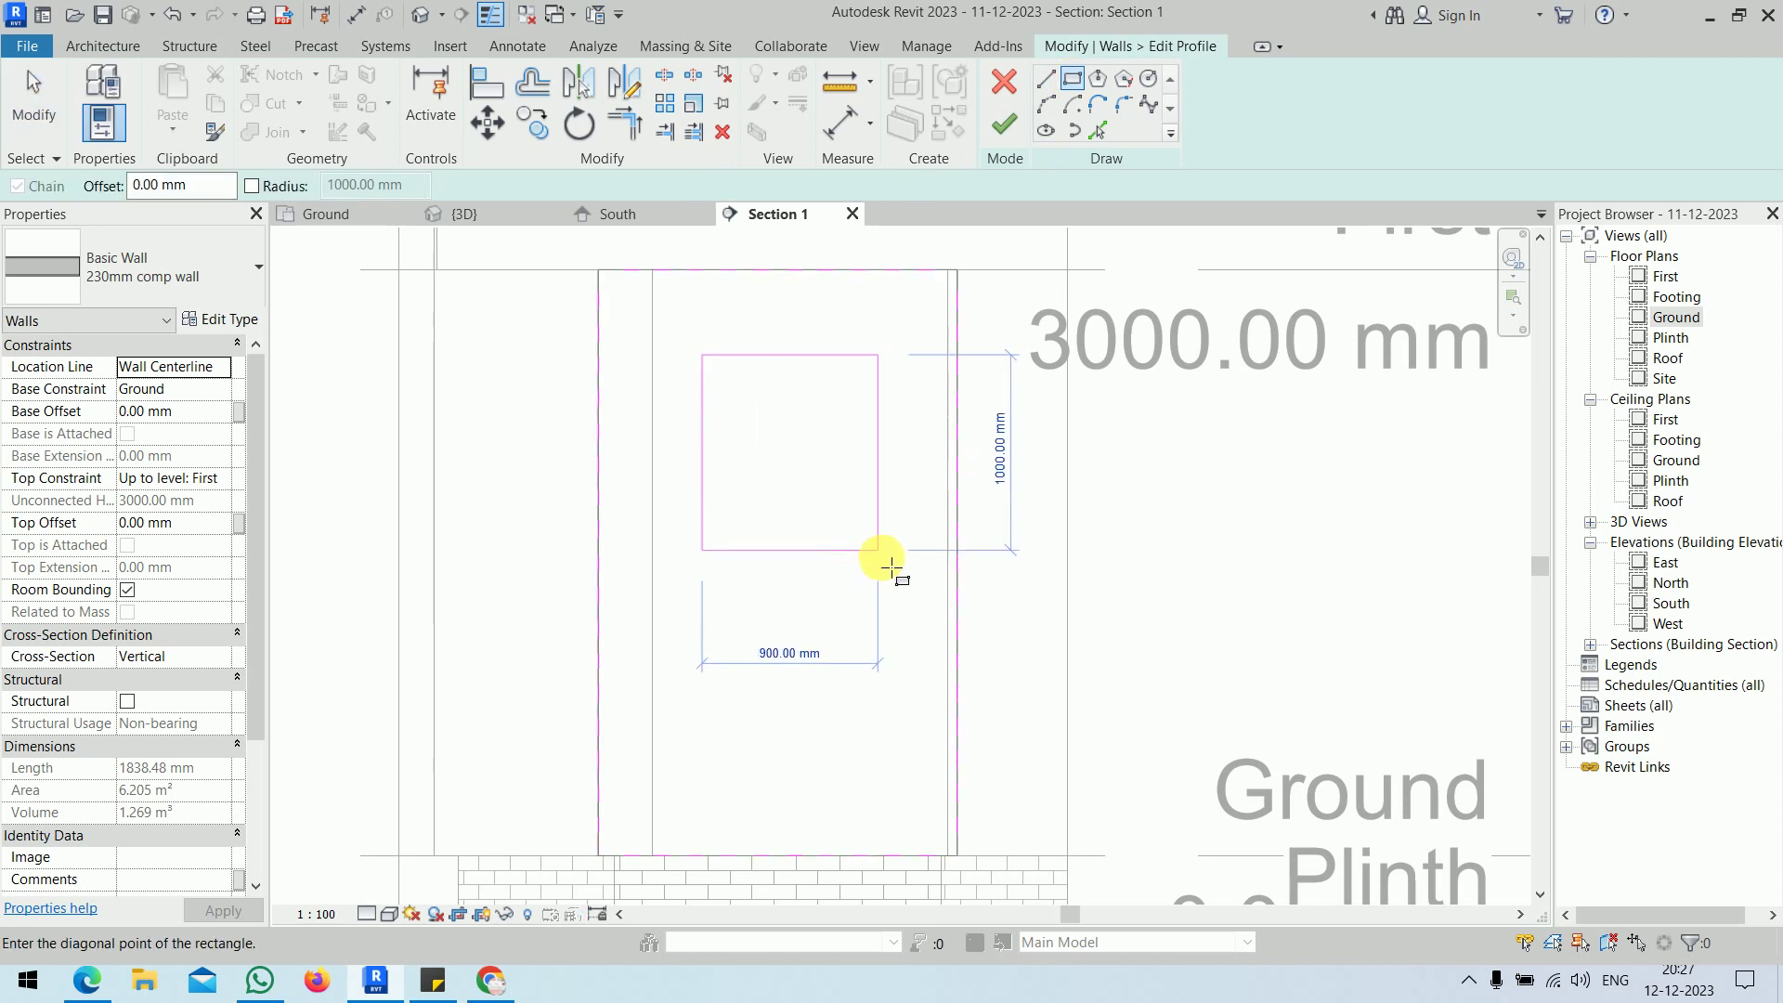
left_click(877, 550)
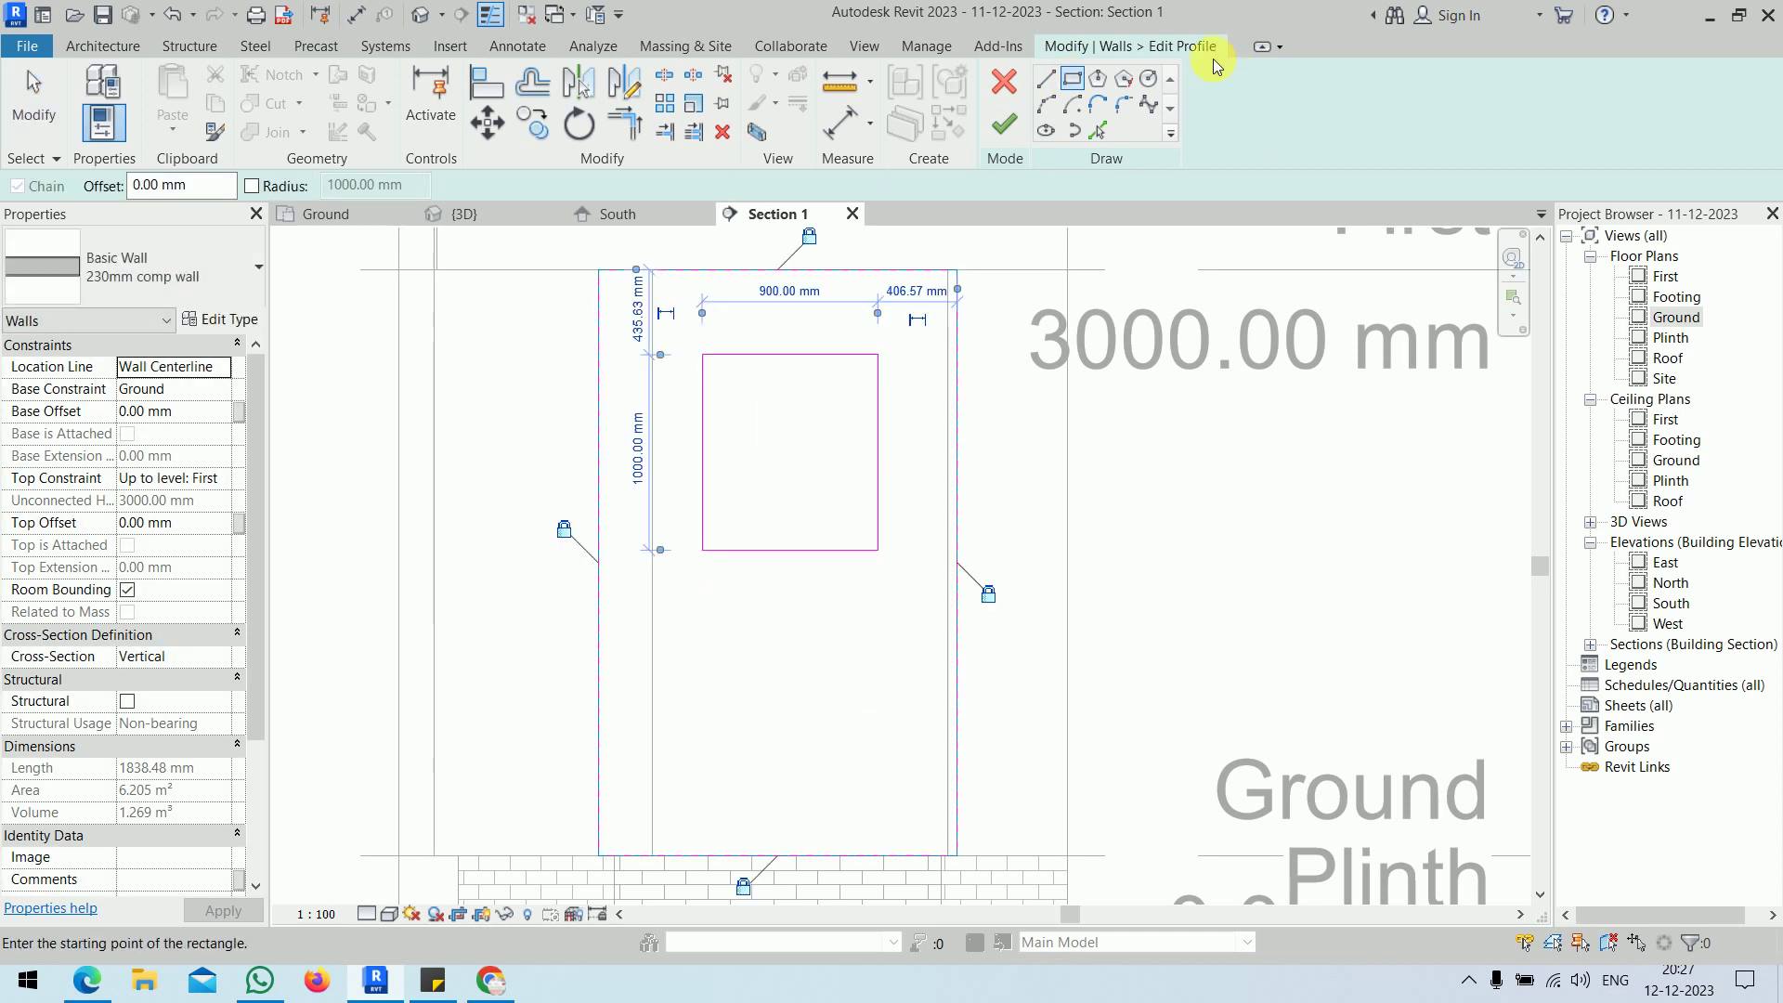
- Draw a circle of 400 mm radius below the rectangle and finish editing the wall profile
left_click(1149, 80)
left_click(806, 704)
left_click(849, 643)
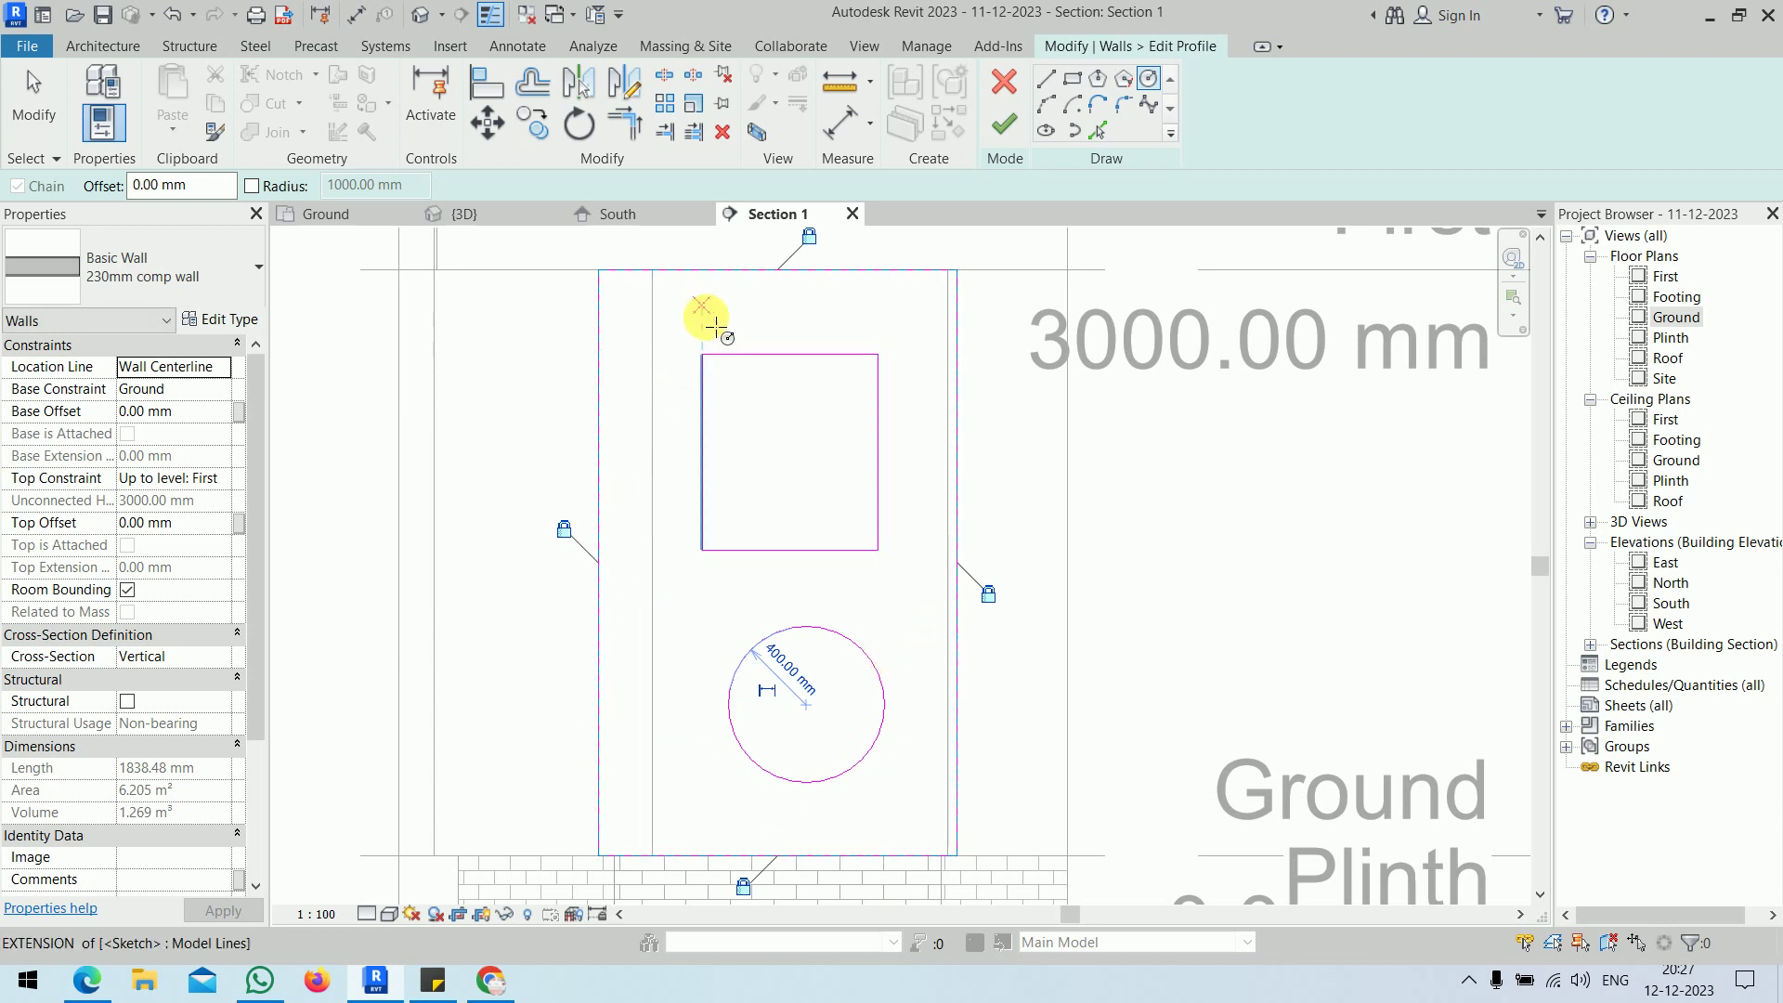
left_click(1003, 124)
left_click(1296, 606)
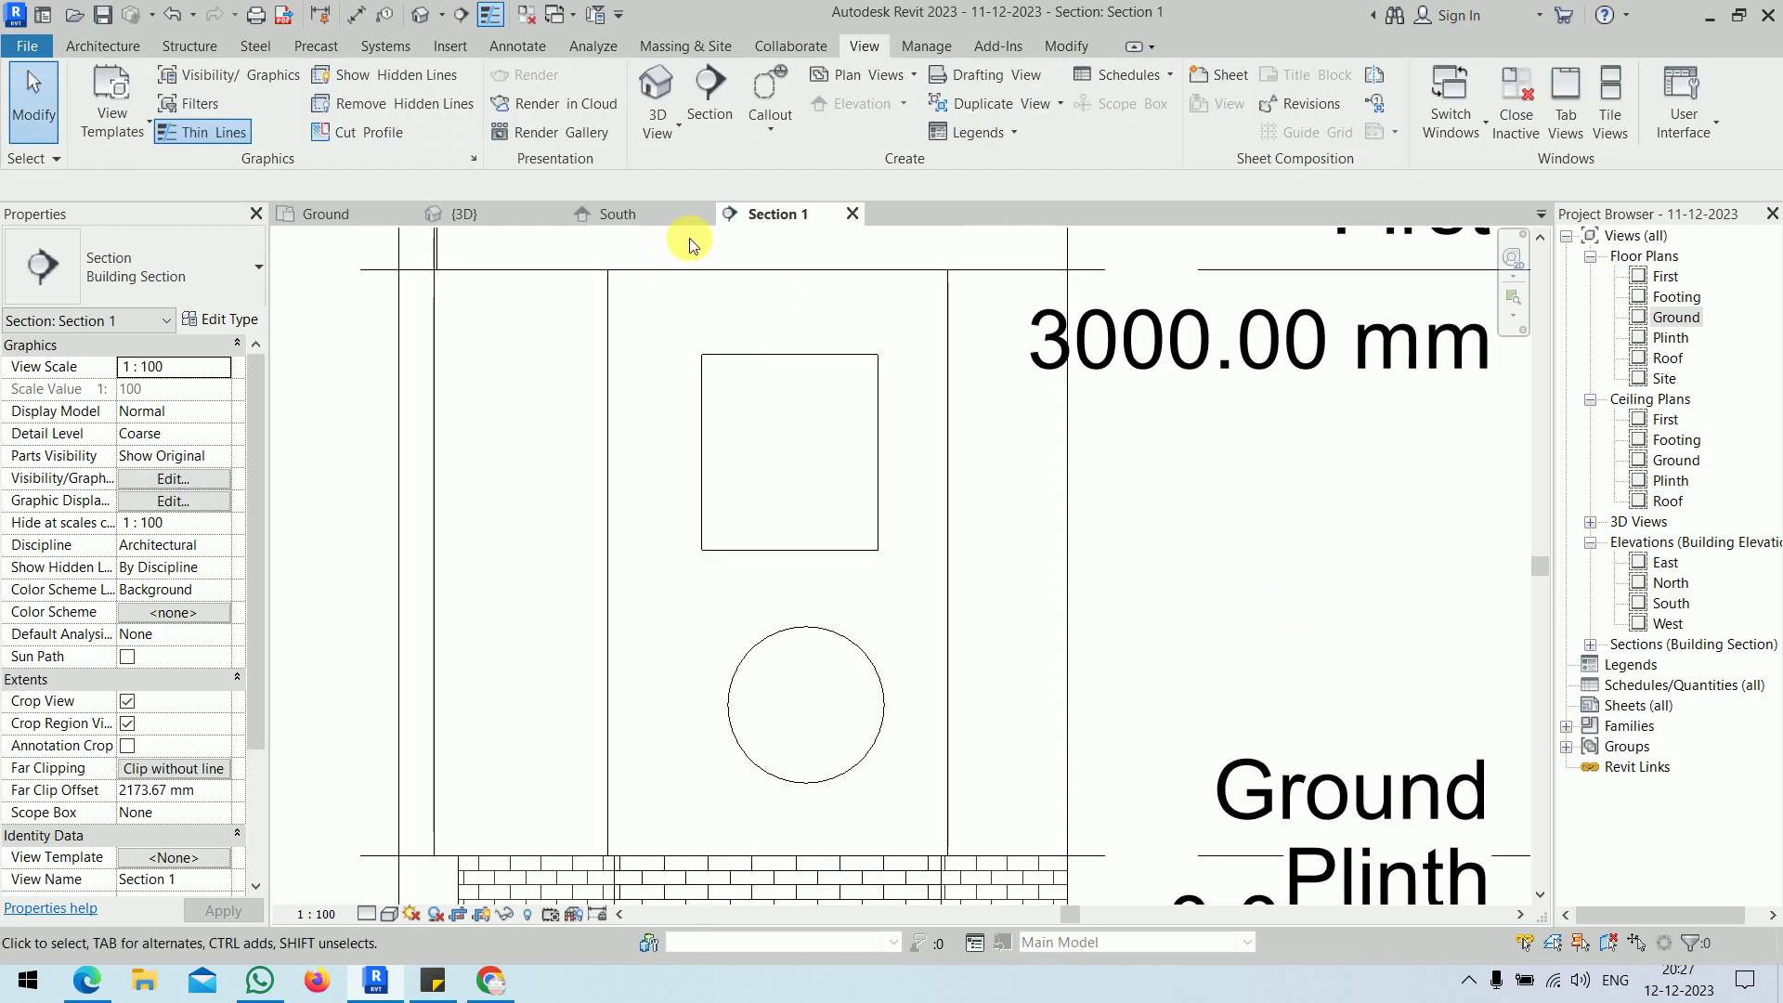
- Inspect the rectangular and circular openings of the diagonal wall in the 3D view and return to the section view
left_click(504, 210)
middle_click_drag(811, 500, 918, 730, "shift")
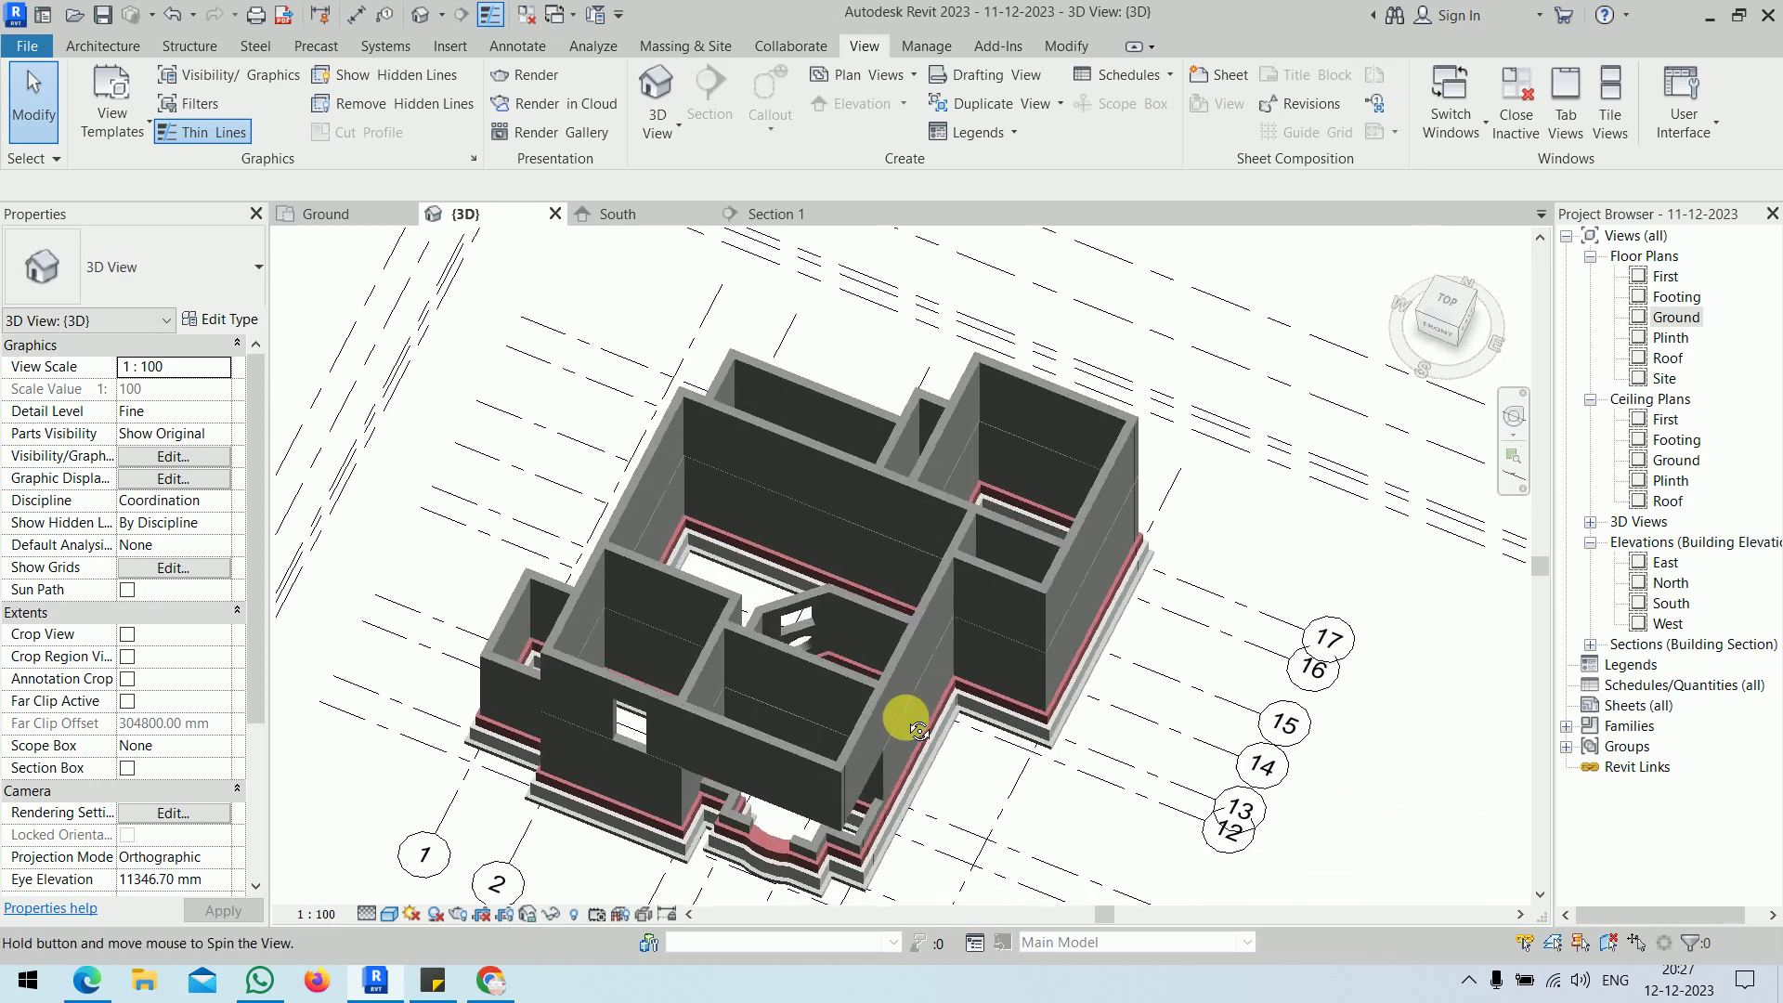
scroll(806, 617, "up", 10)
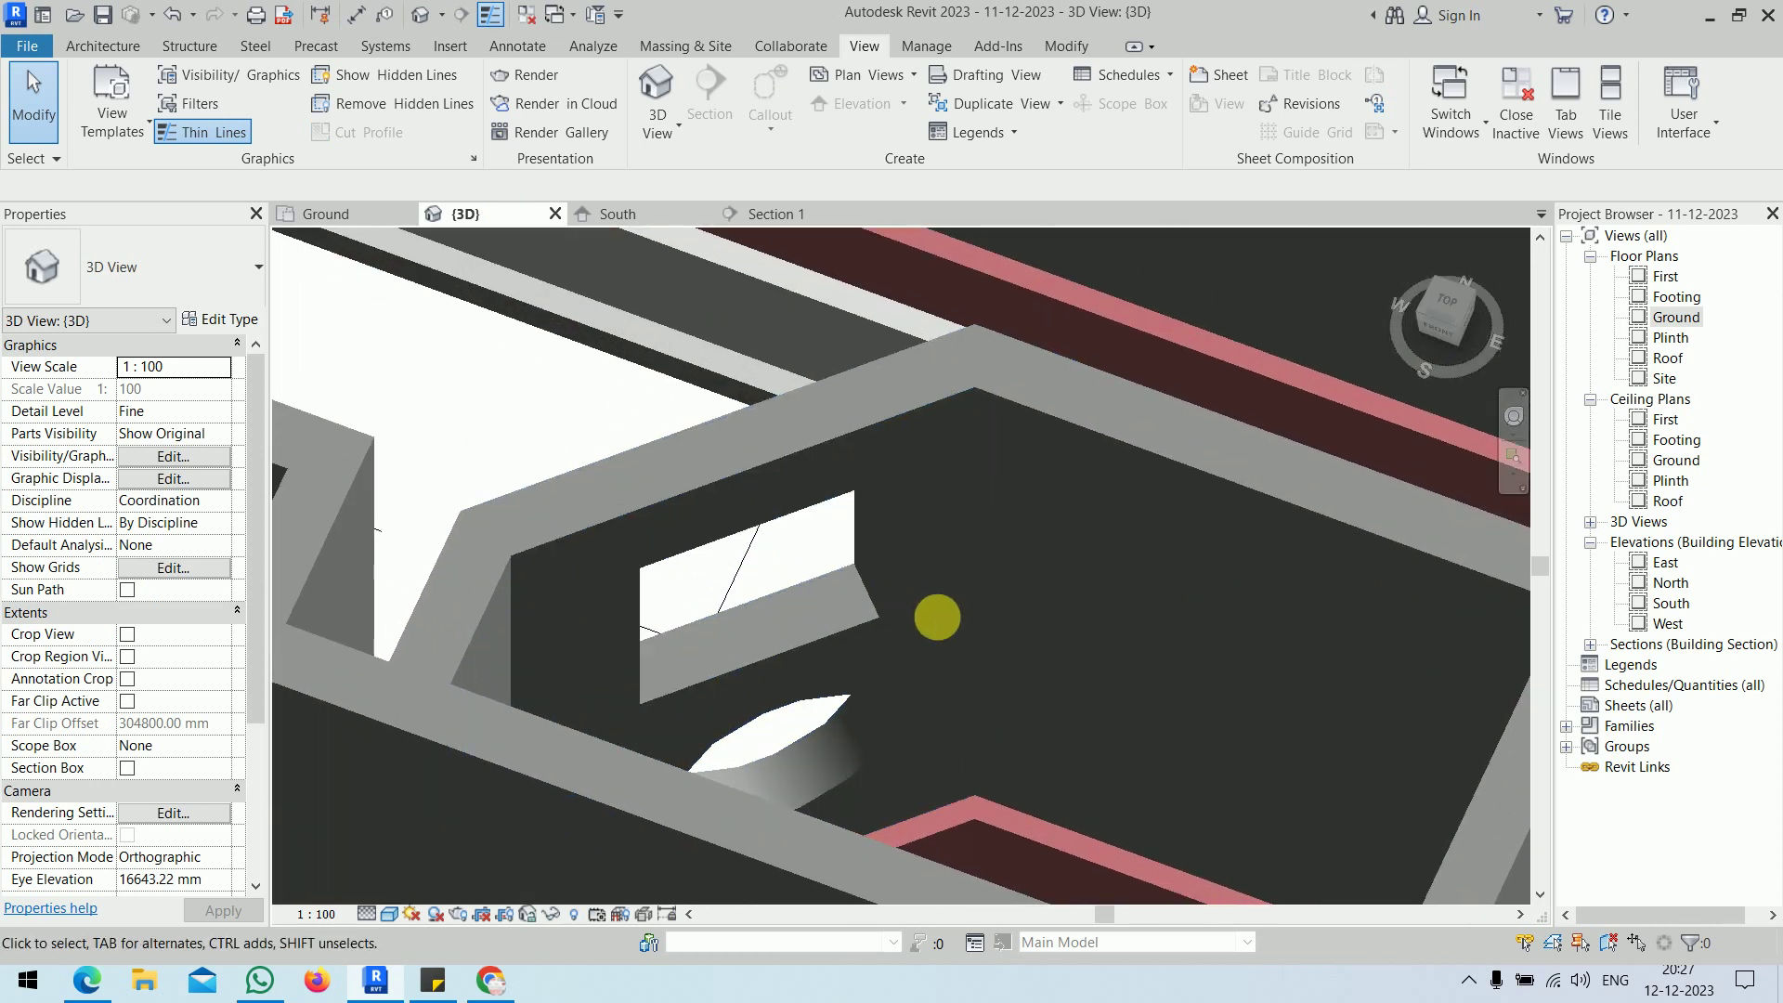
middle_click_drag(937, 617, 1016, 642, "shift")
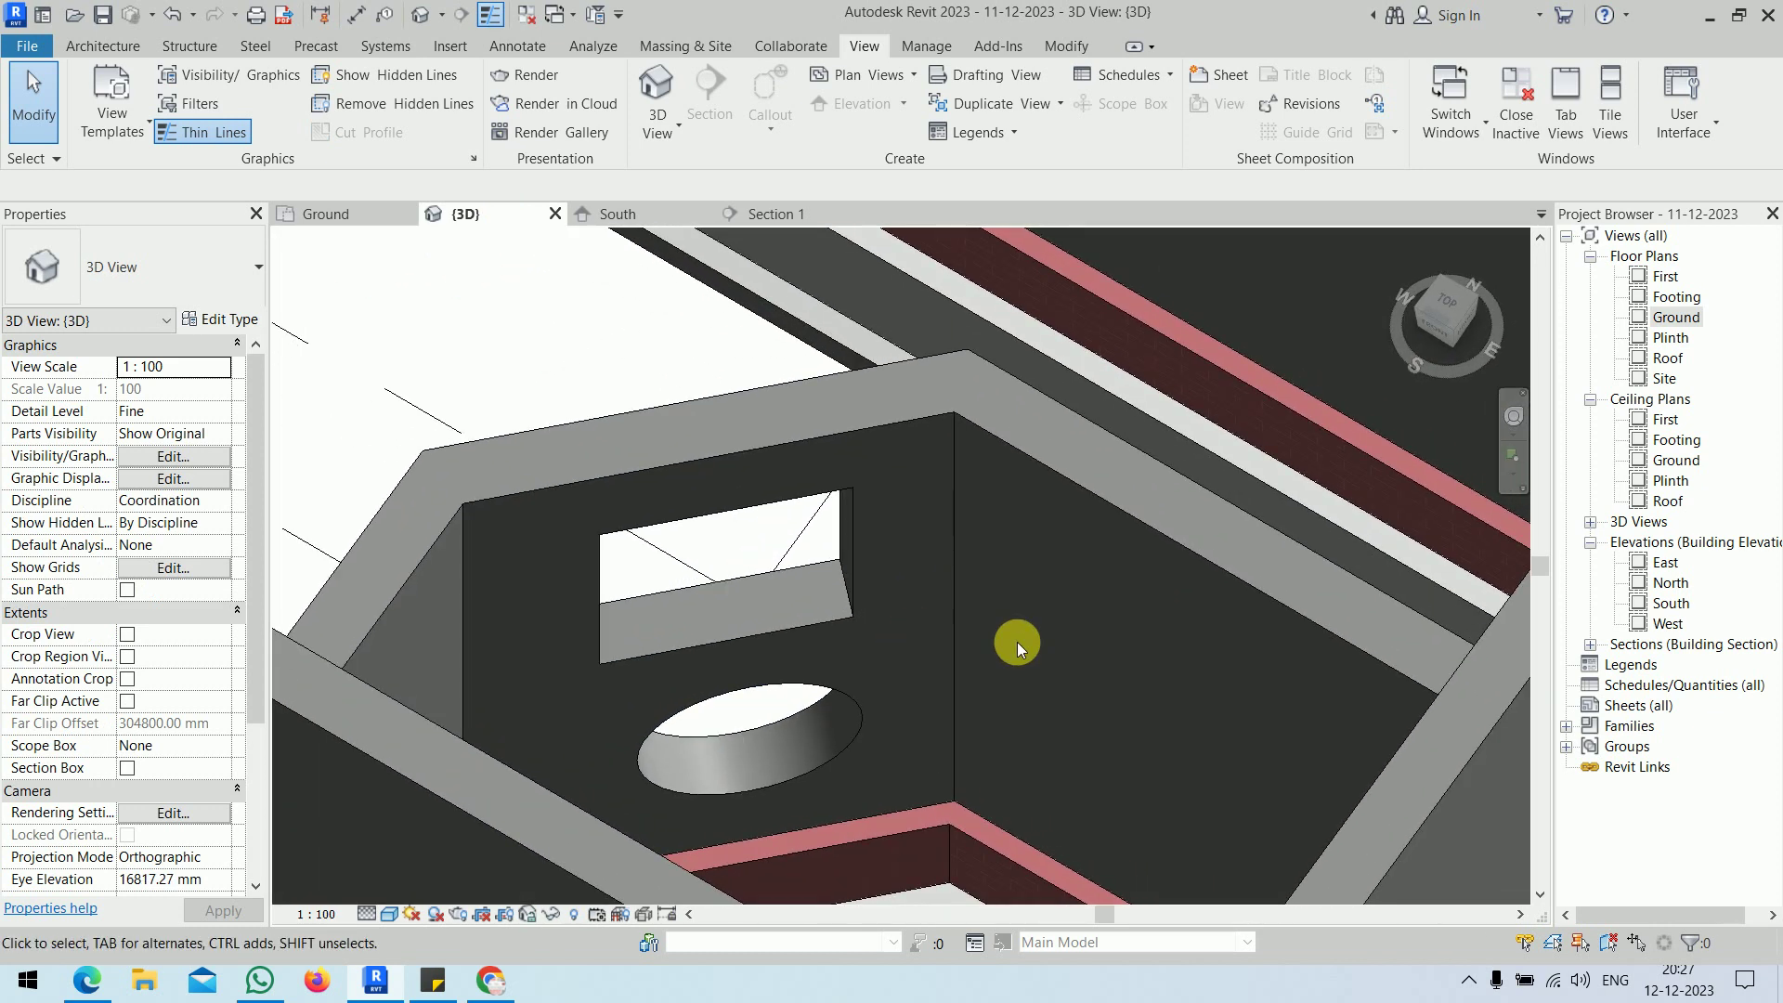
left_click(771, 215)
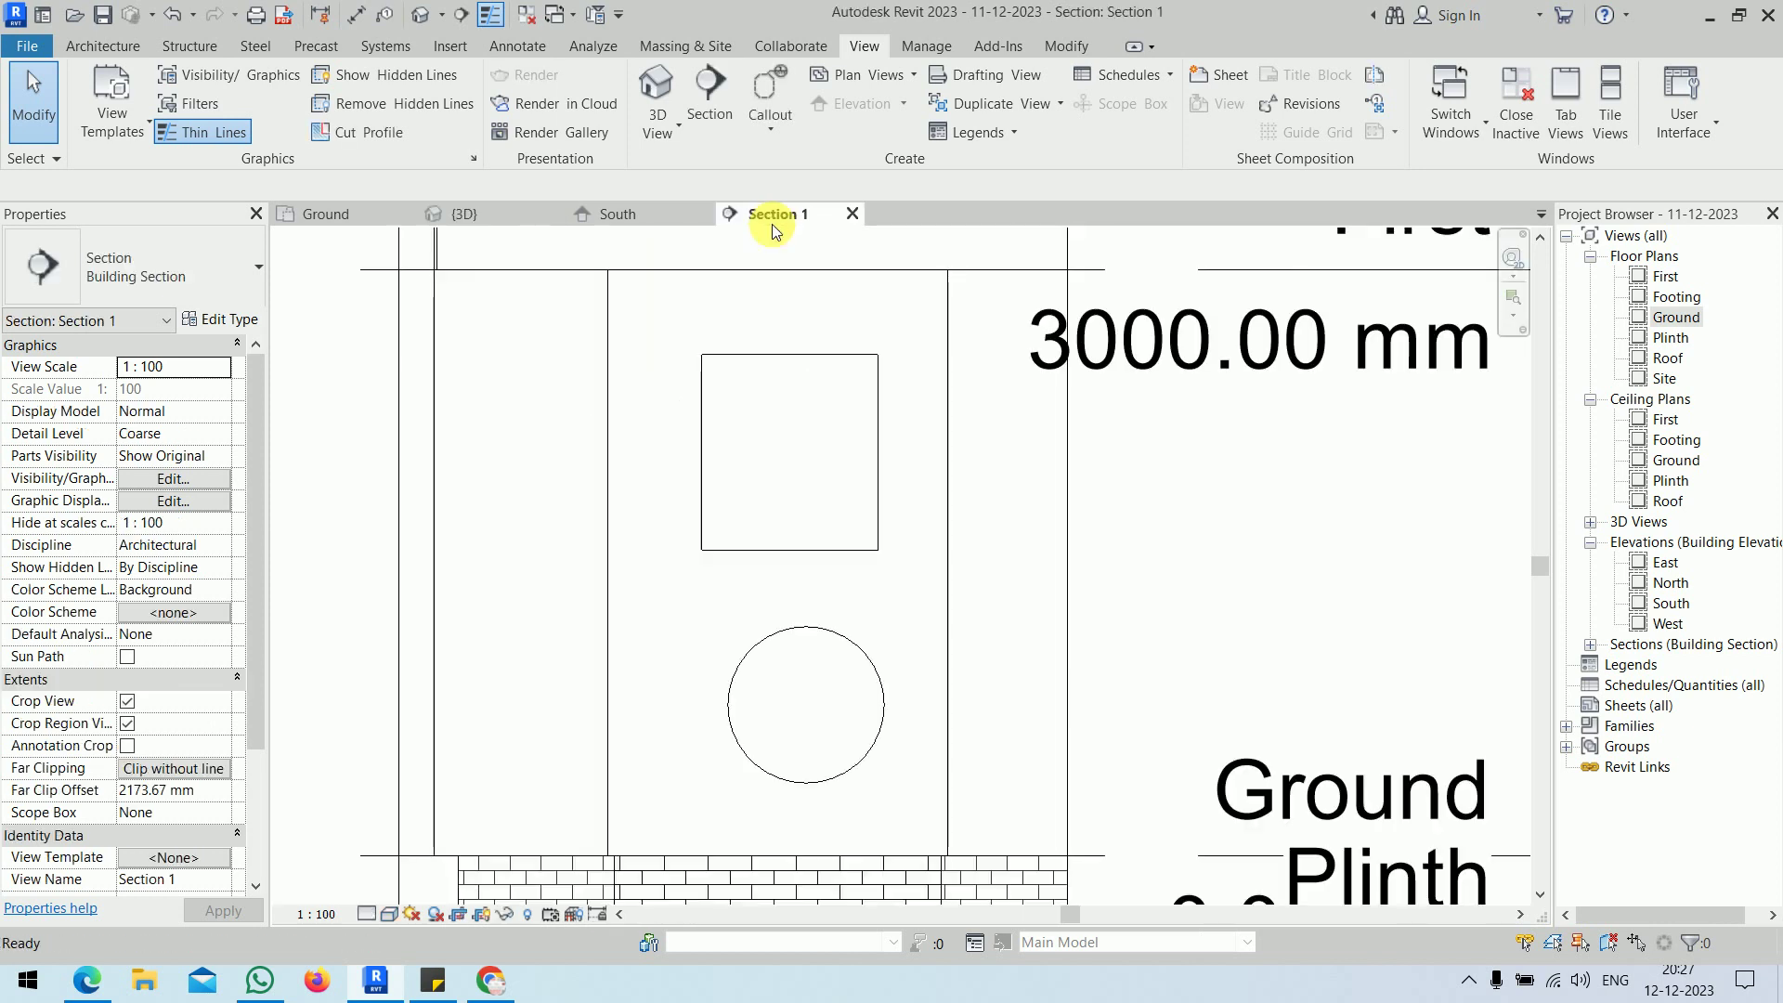
- Edit the diagonal wall's profile, delete the rectangle above the circle and finish the profile
left_click(809, 355)
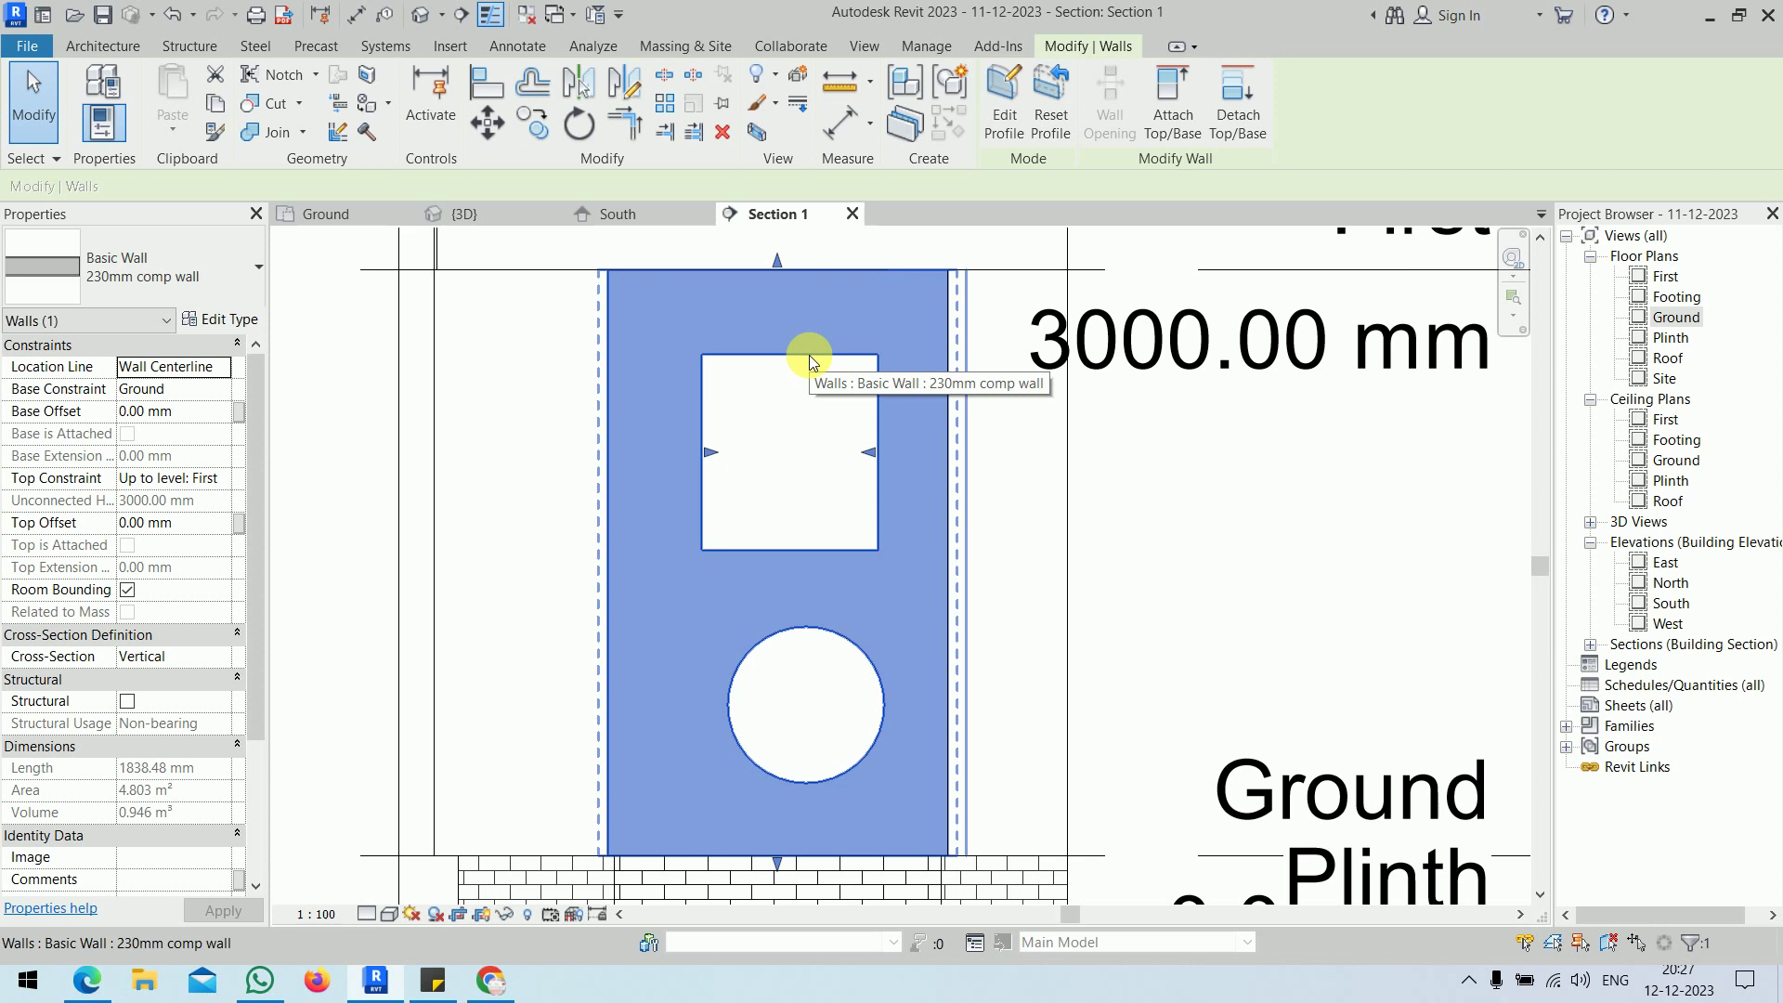
left_click(827, 462)
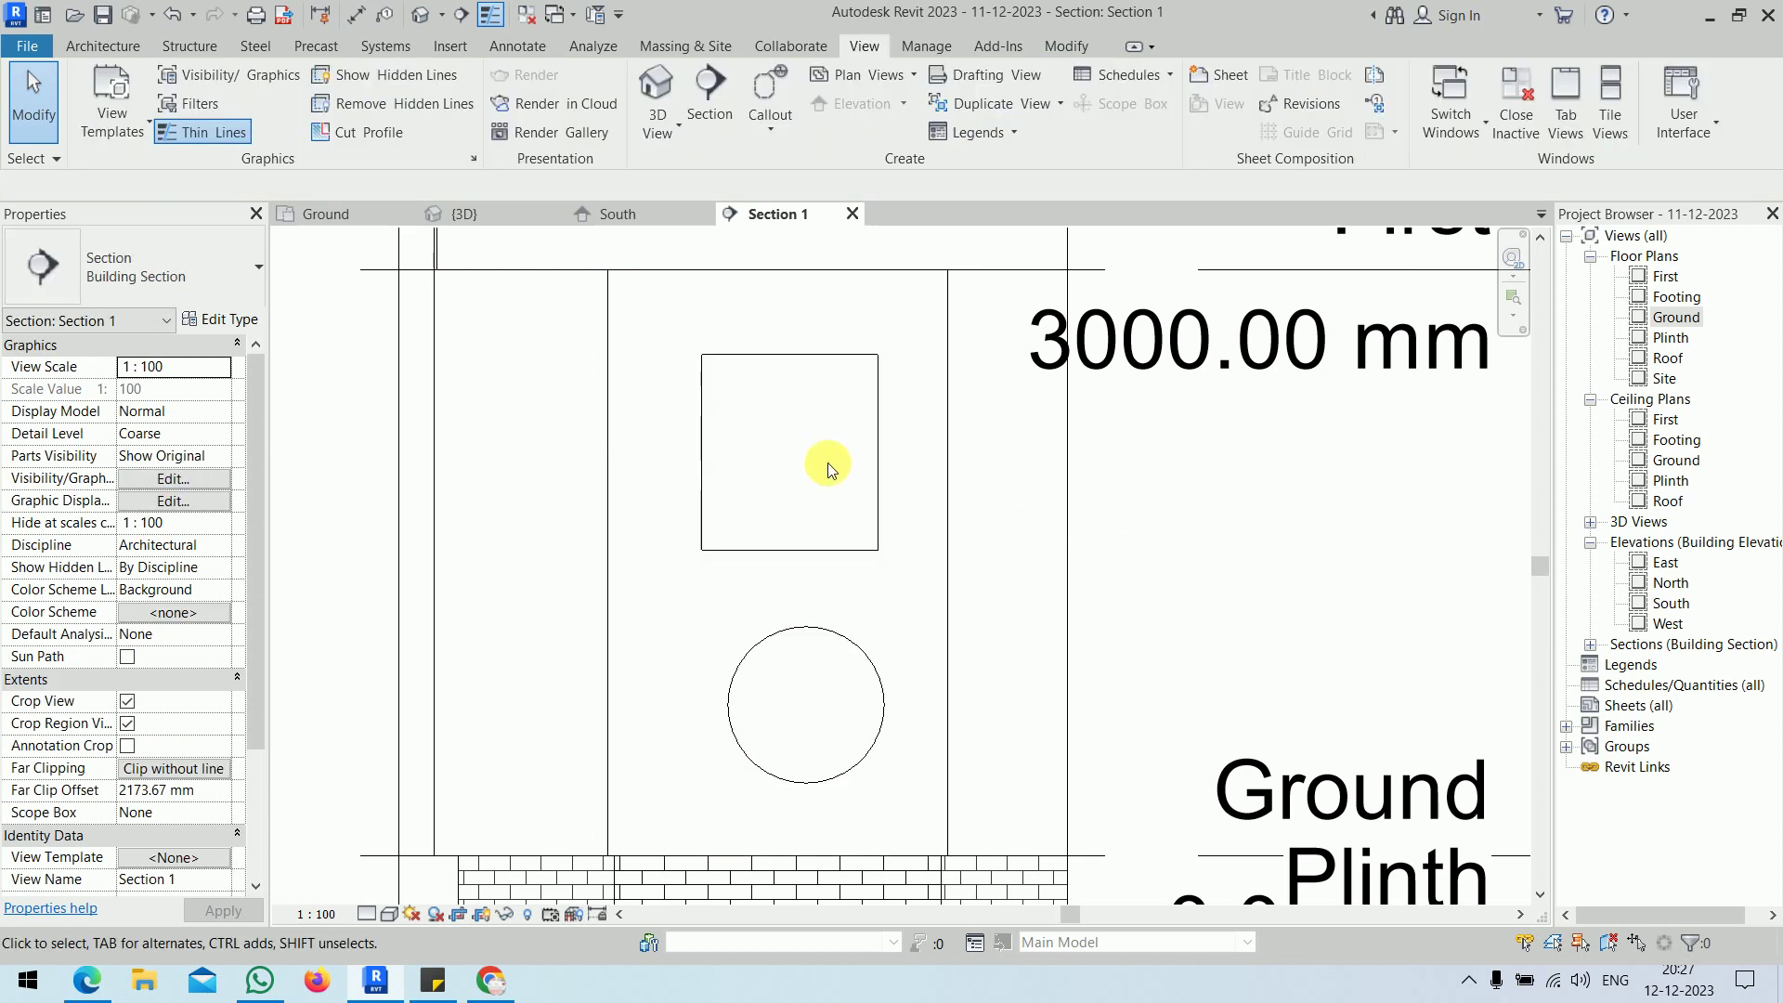
left_click(787, 370)
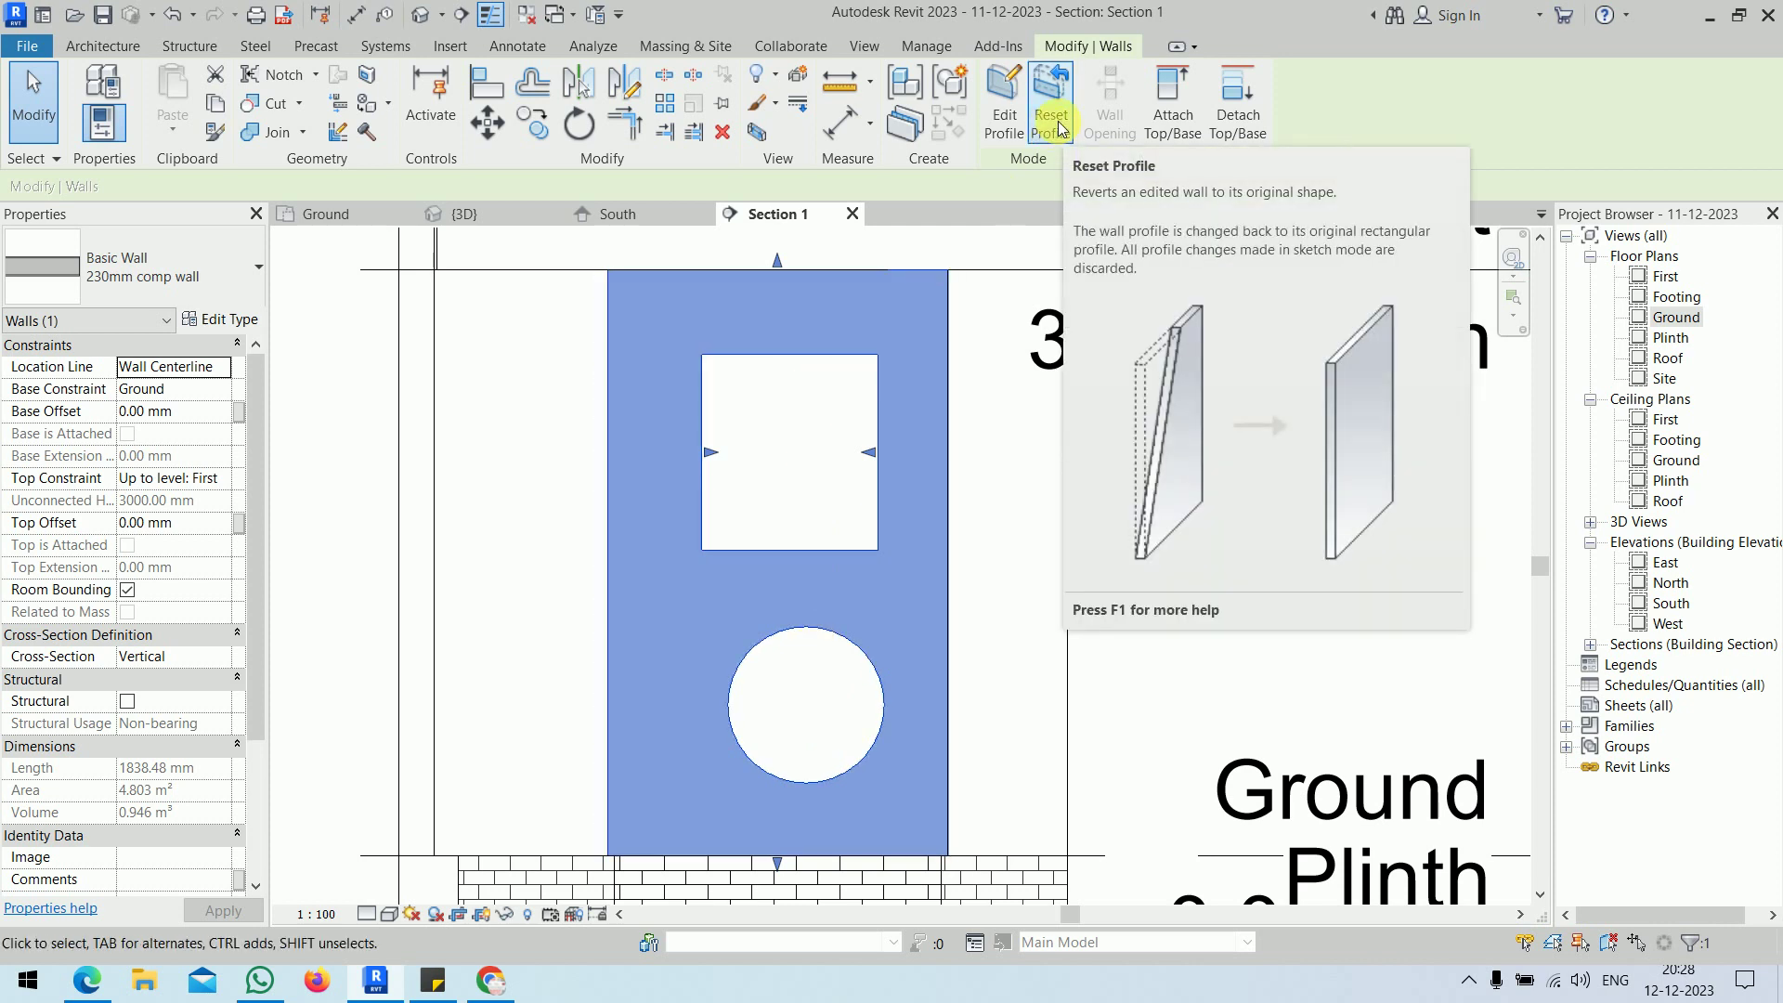
left_click(1003, 102)
scroll(734, 318, "down", 2)
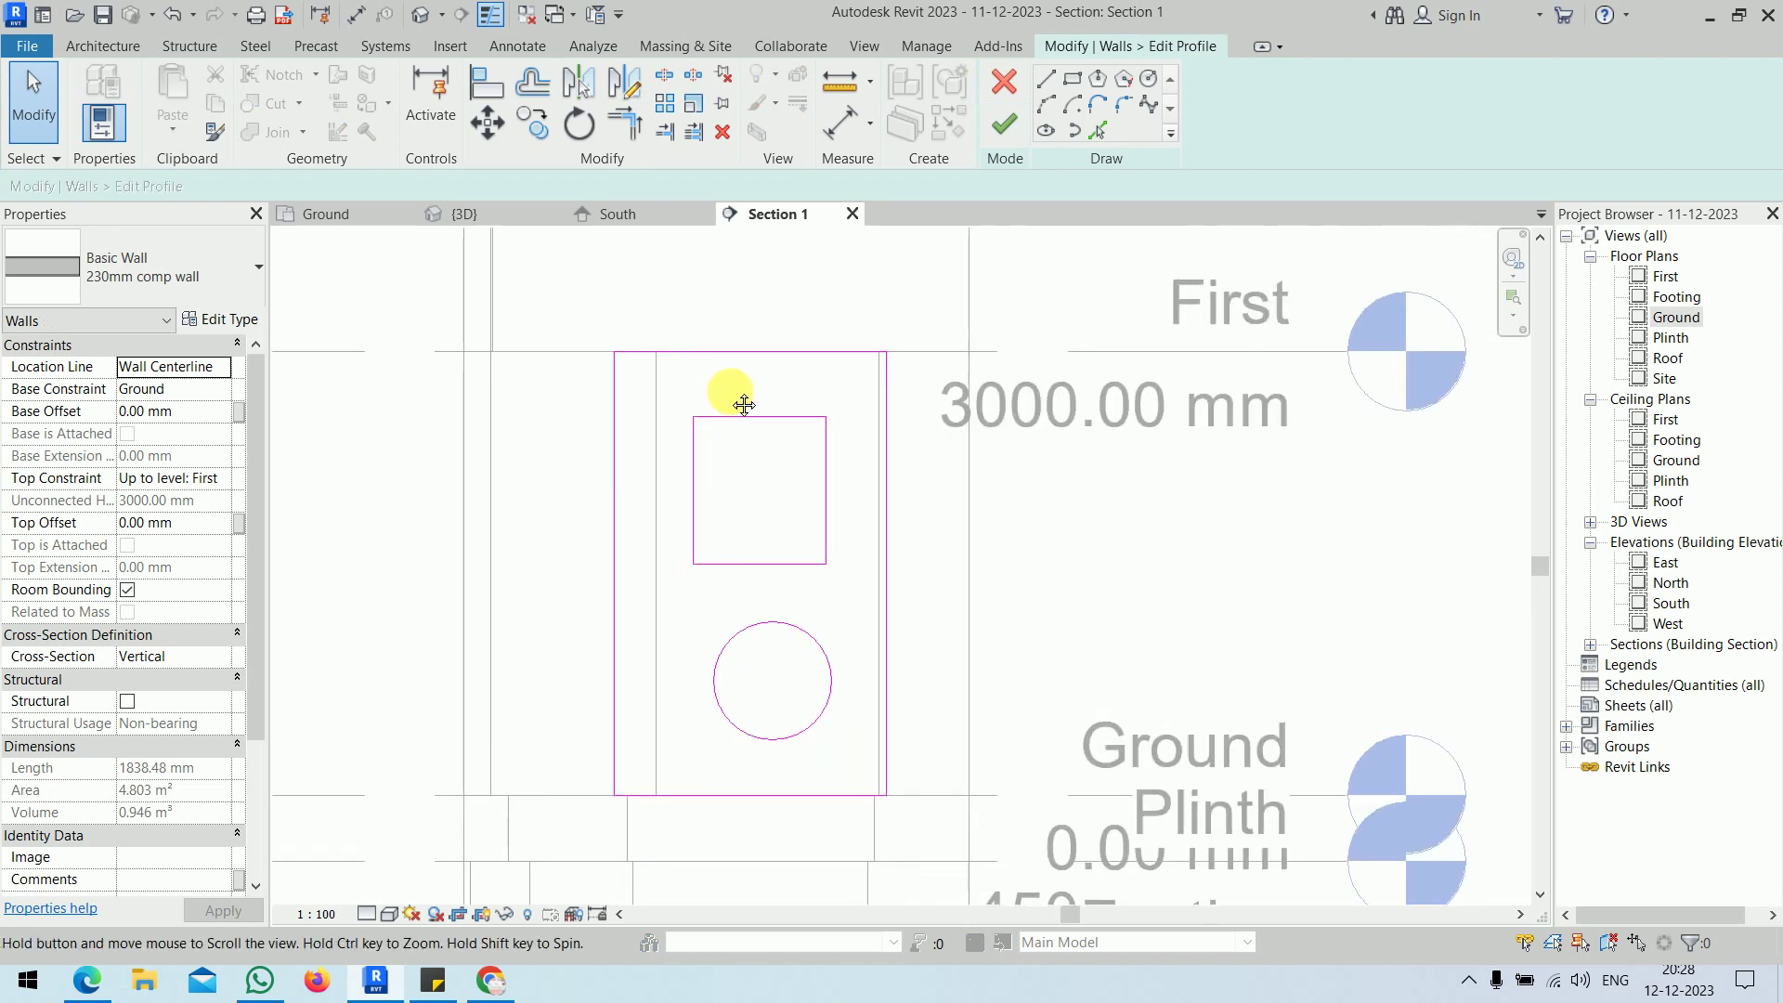
mouse_move(681, 309)
left_mouse_down()
mouse_move(816, 597)
mouse_move(847, 610)
left_mouse_up()
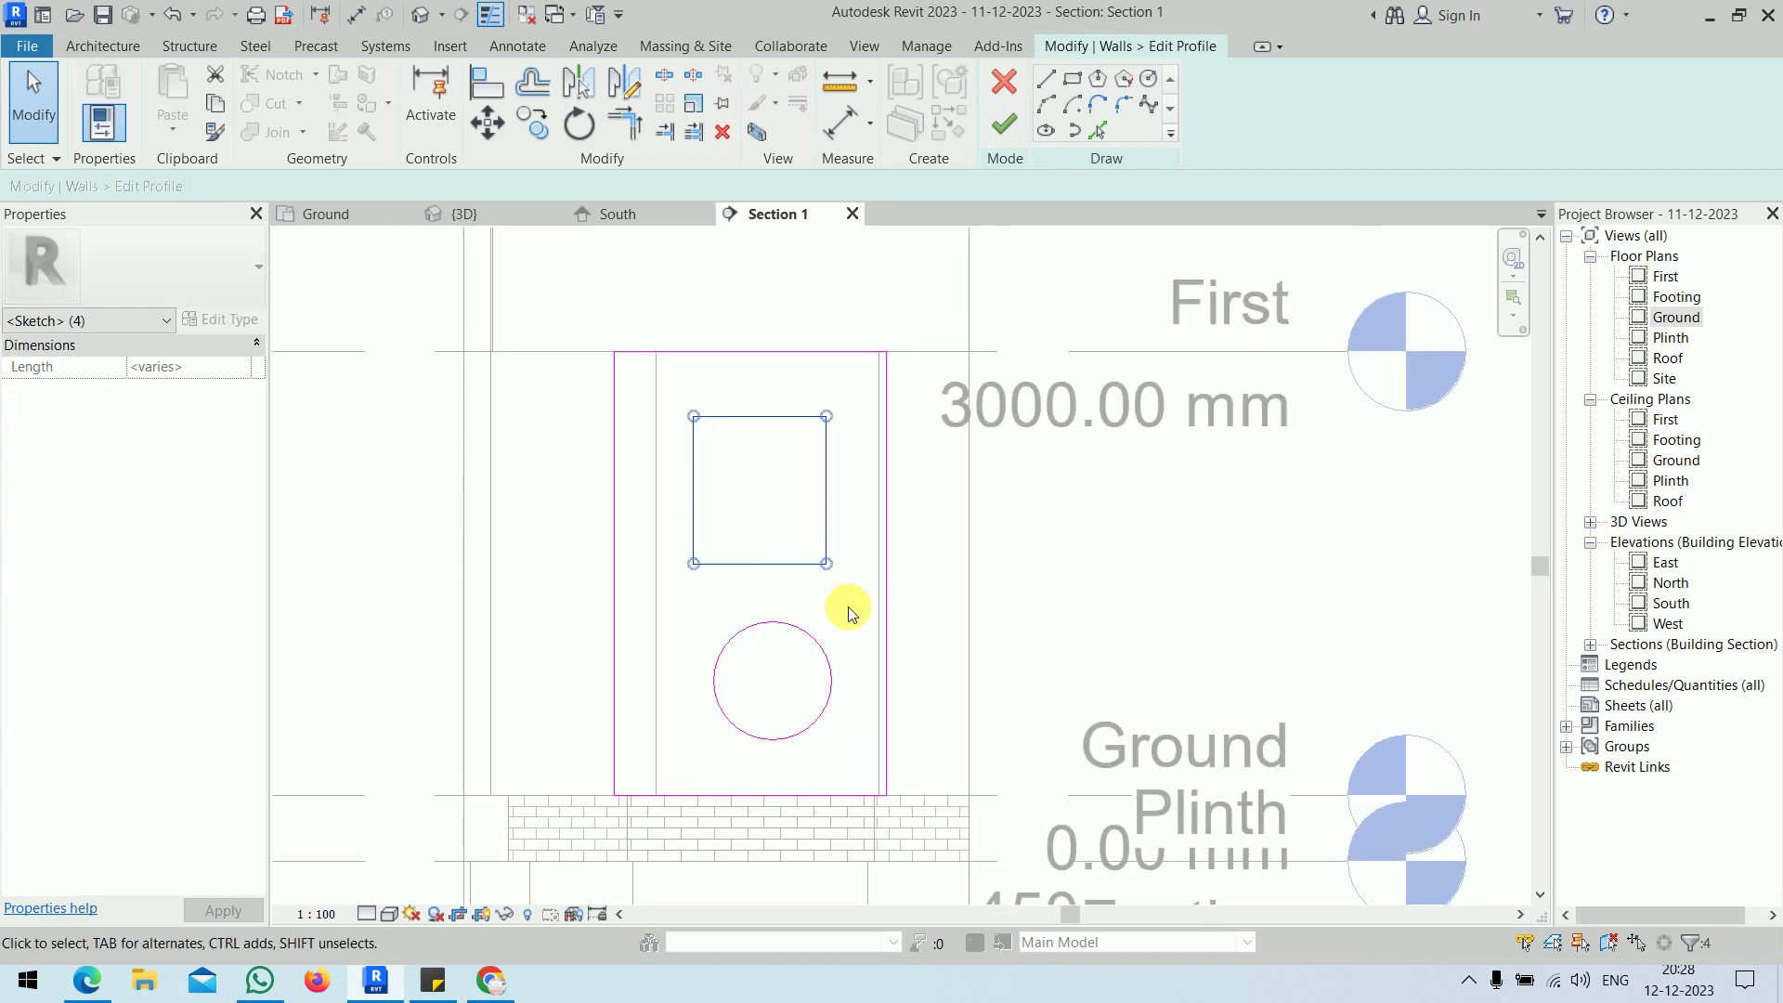
key("Delete")
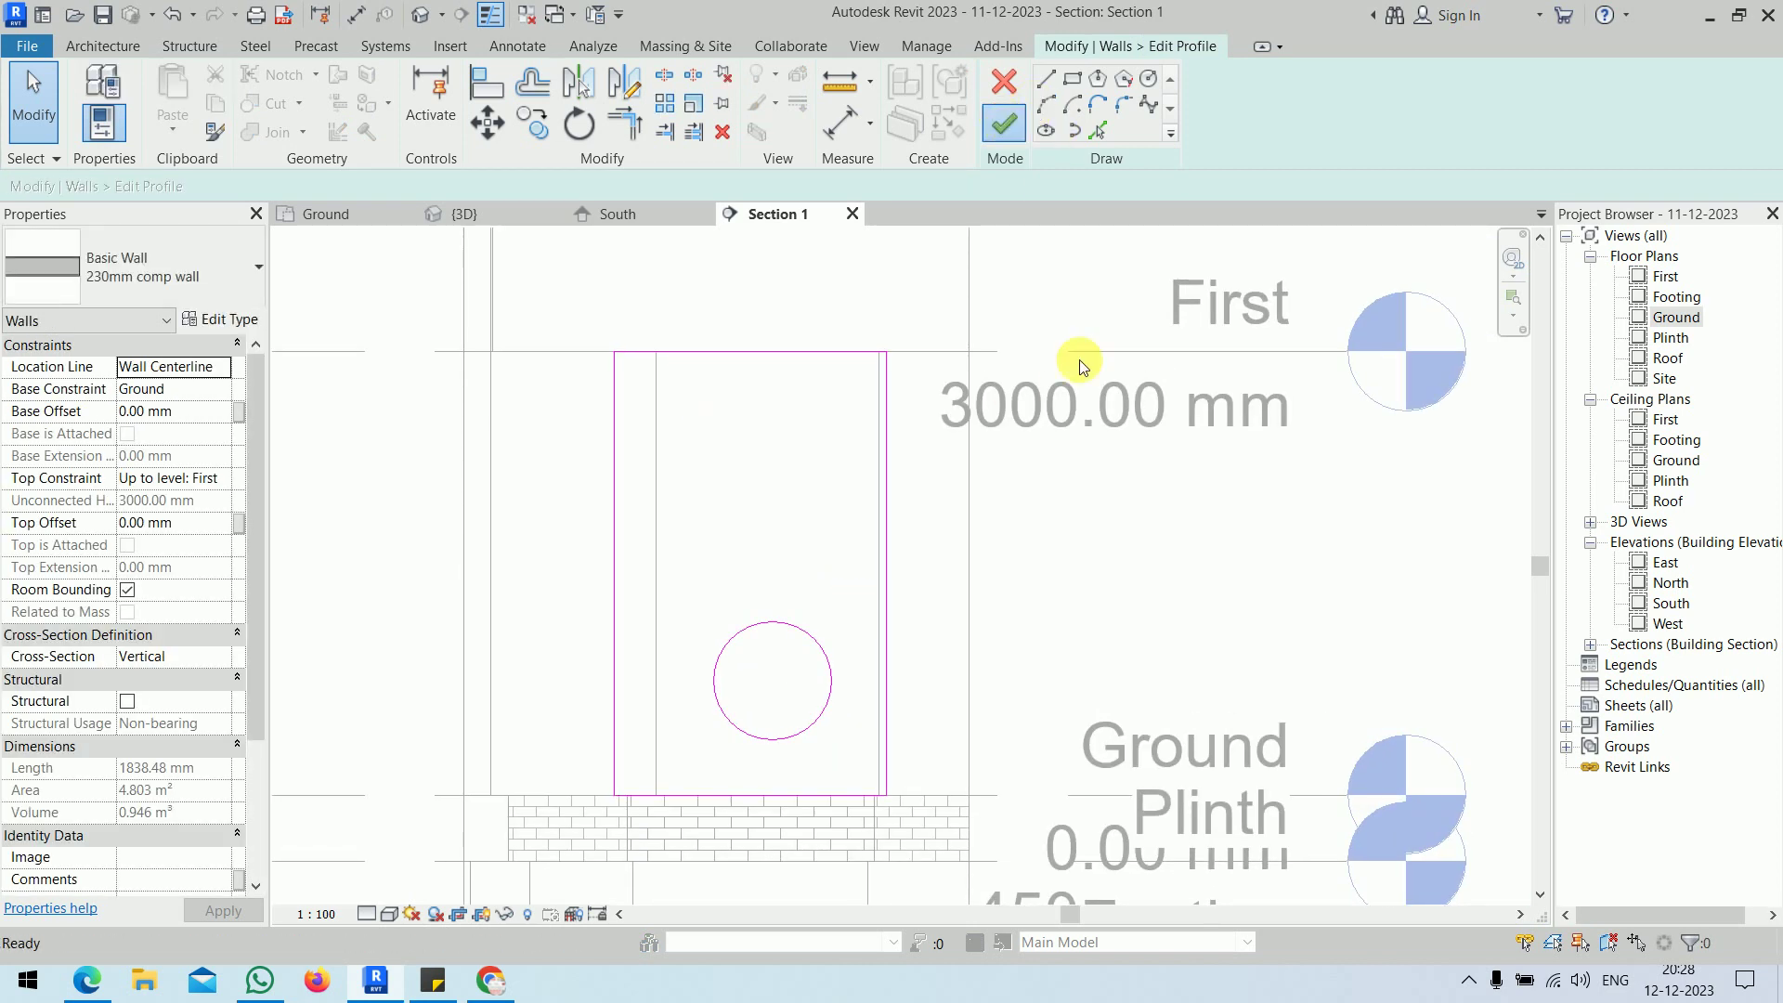
left_click(1004, 123)
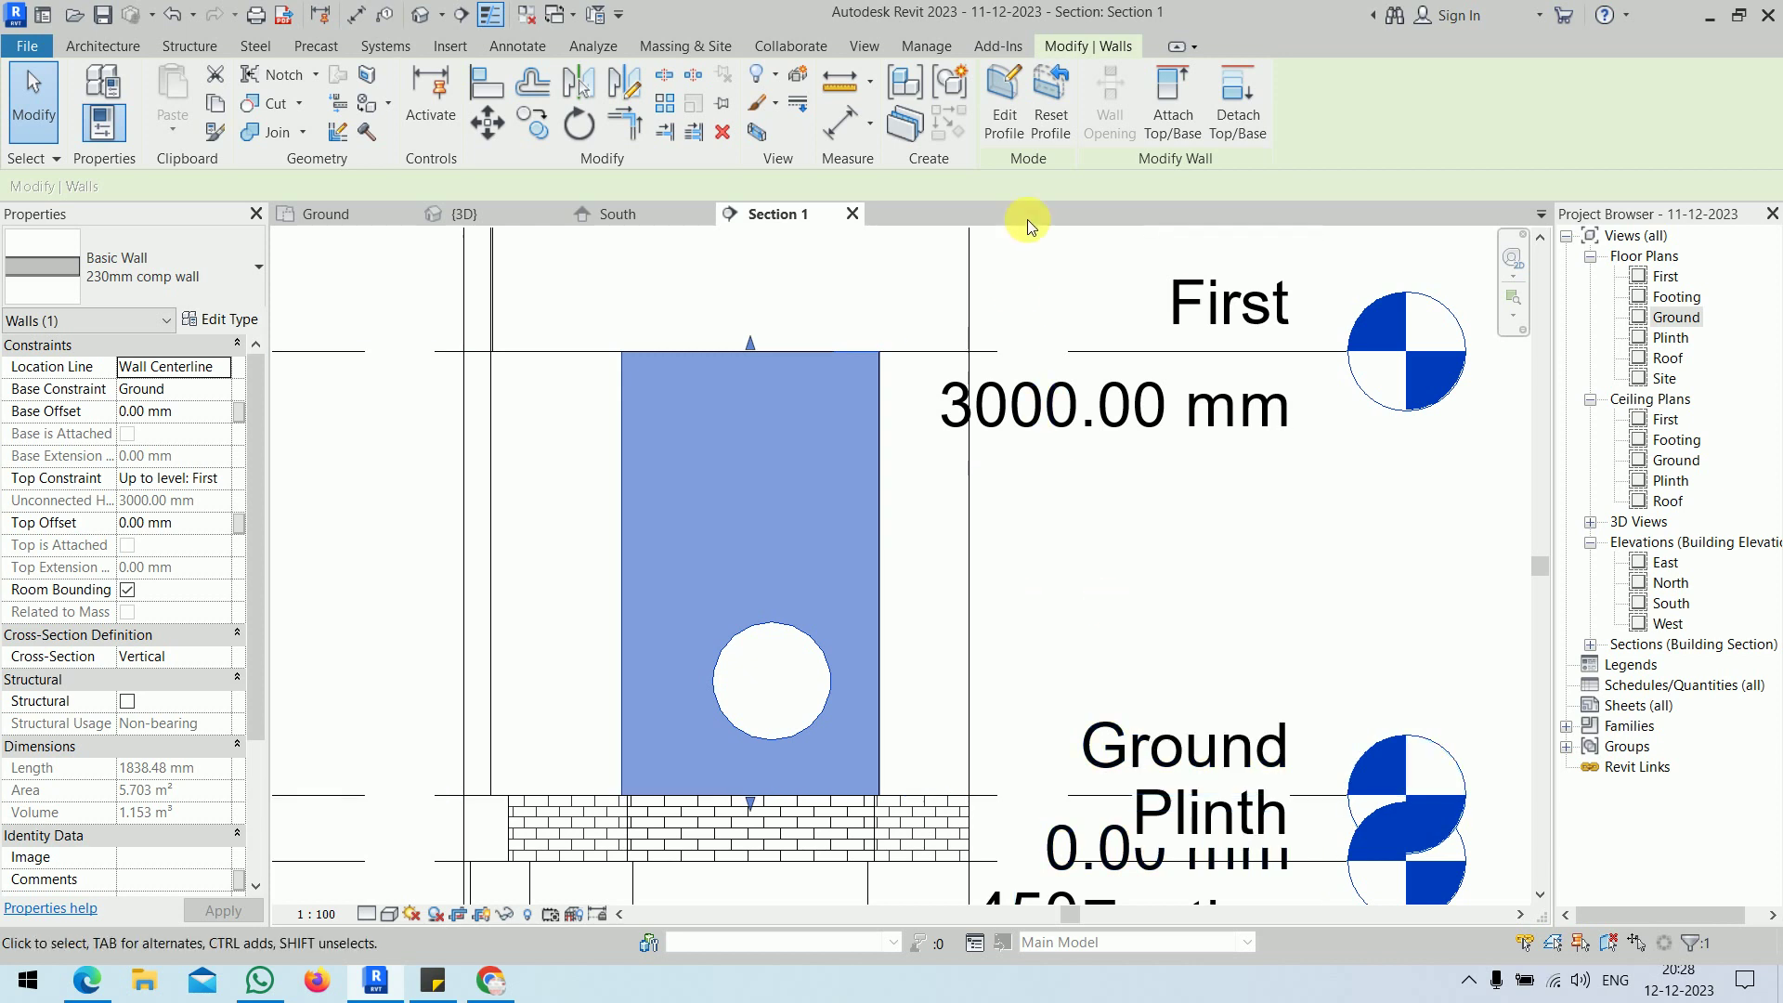
- Reset the diagonal wall's profile to its original shape and deselect the wall
left_click(1049, 125)
left_click(1041, 307)
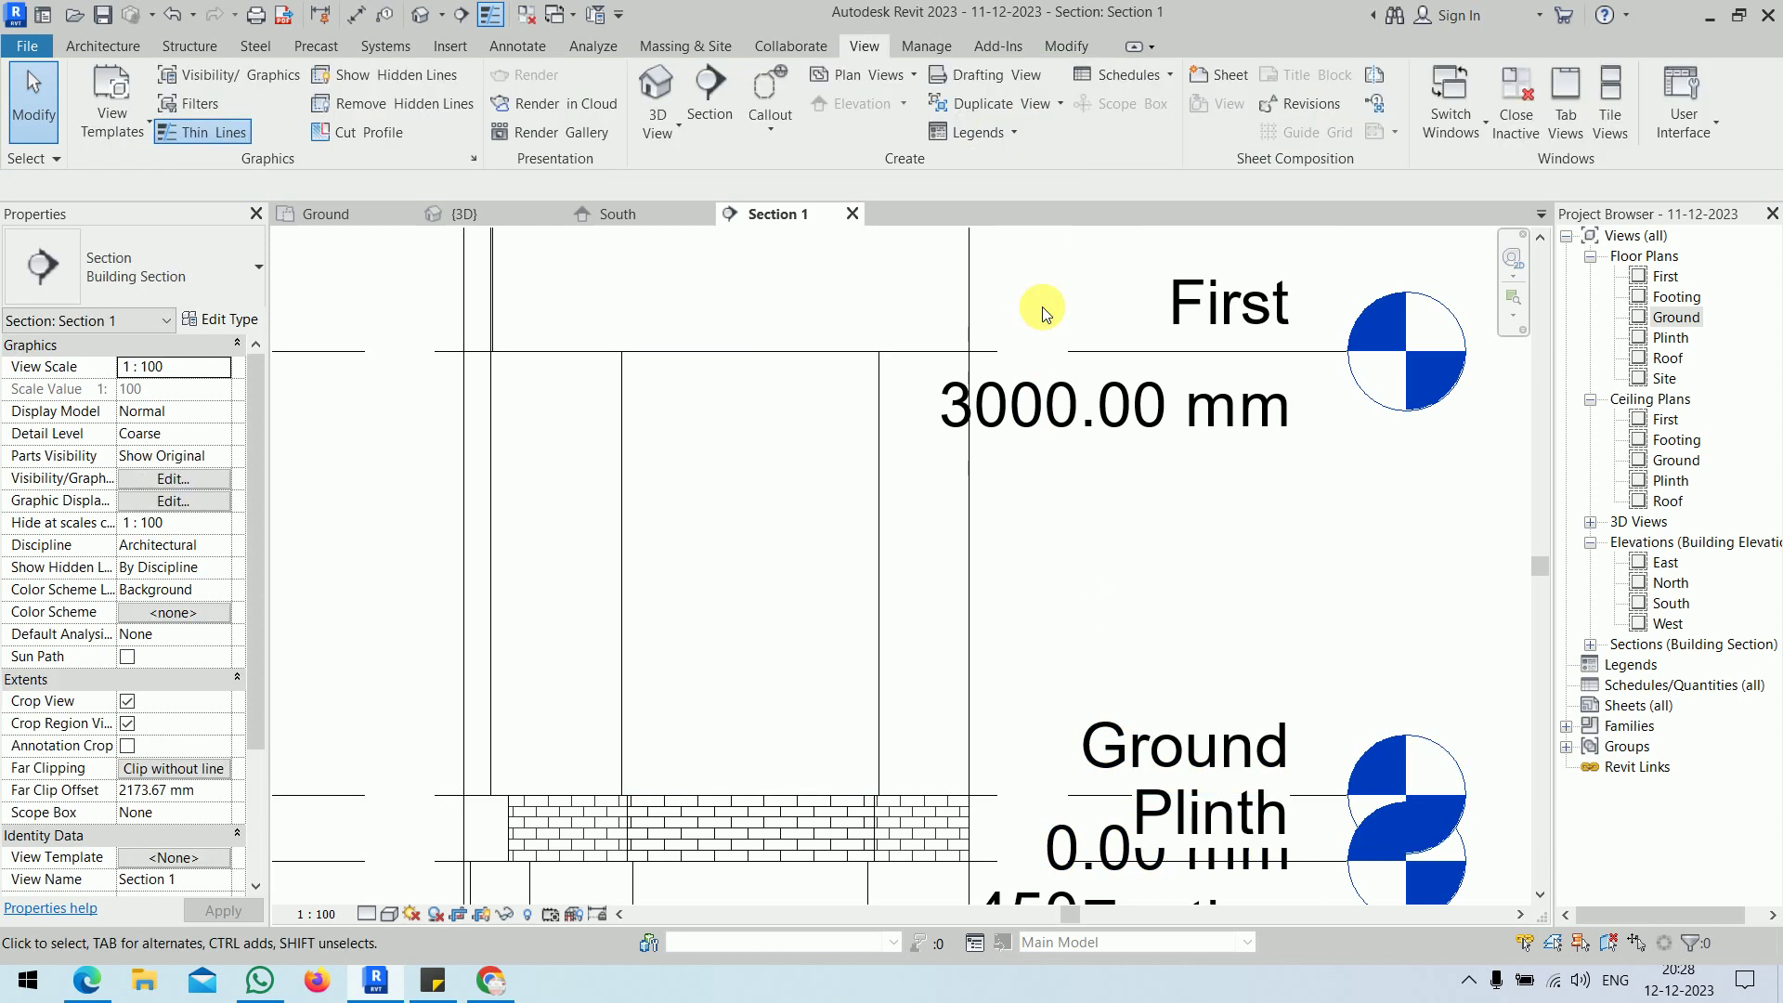
- Edit the diagonal wall's profile and draw a vertical line from the bottom edge's midpoint up to about 70 percent of the wall's height
left_click(819, 359)
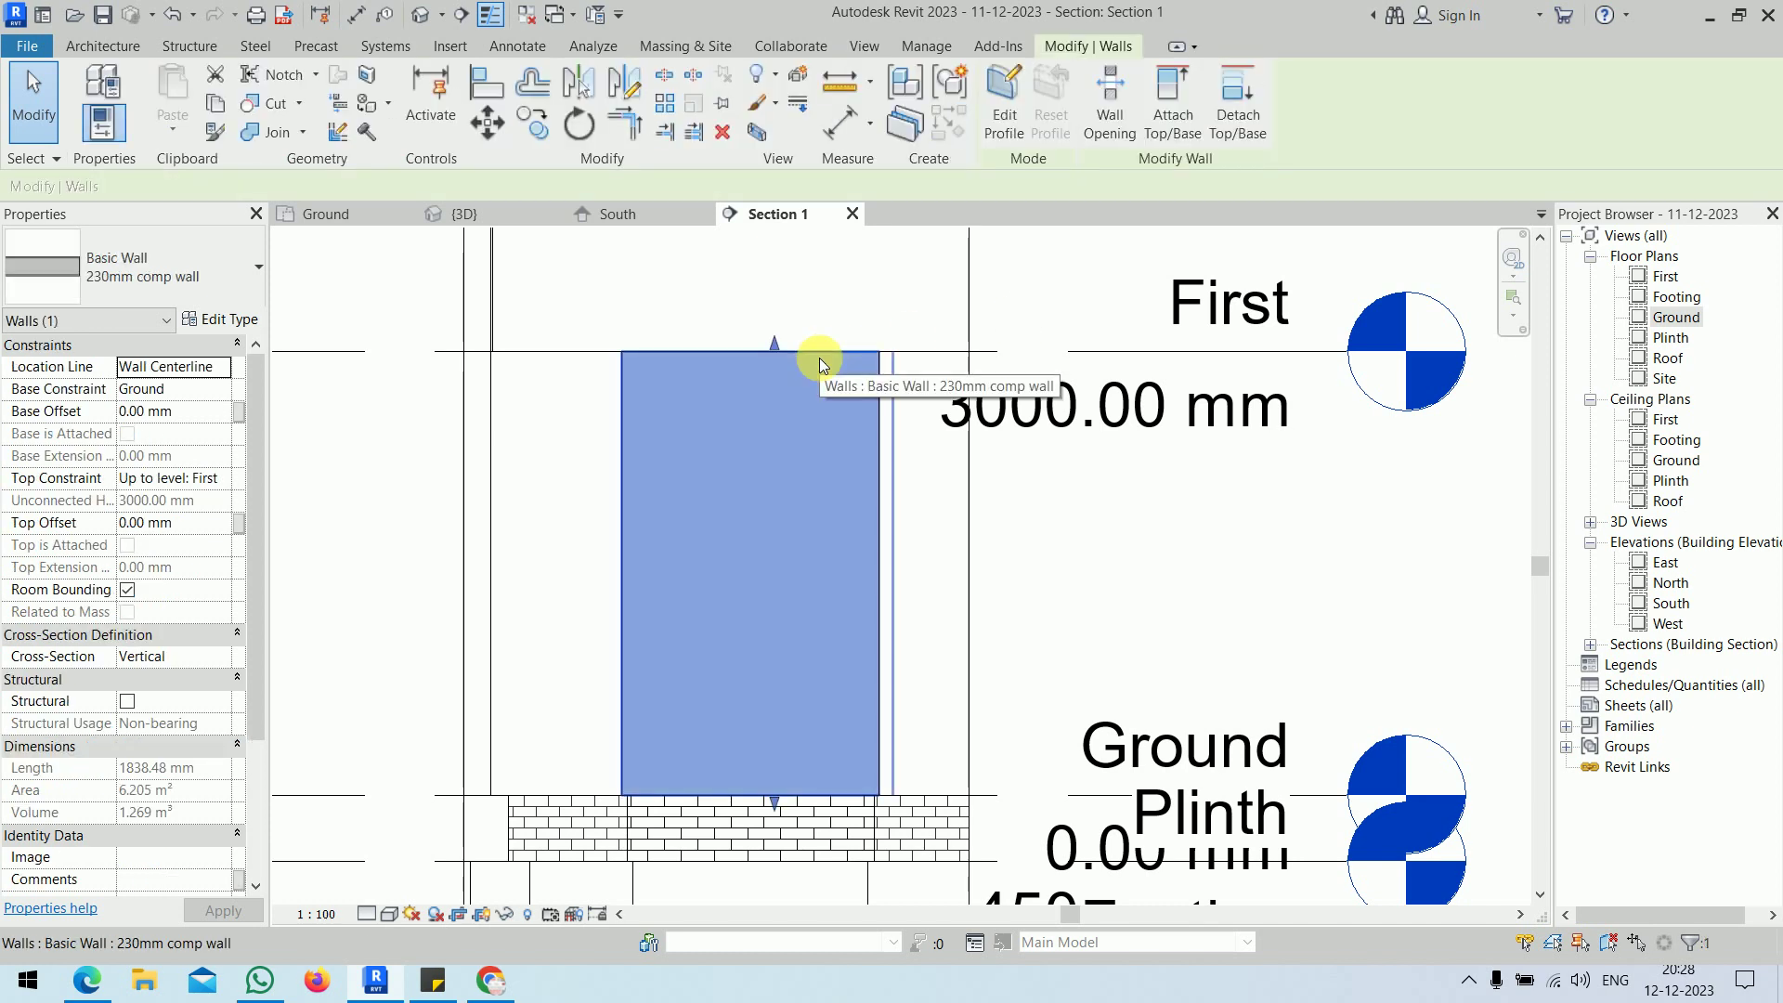
left_click(1018, 115)
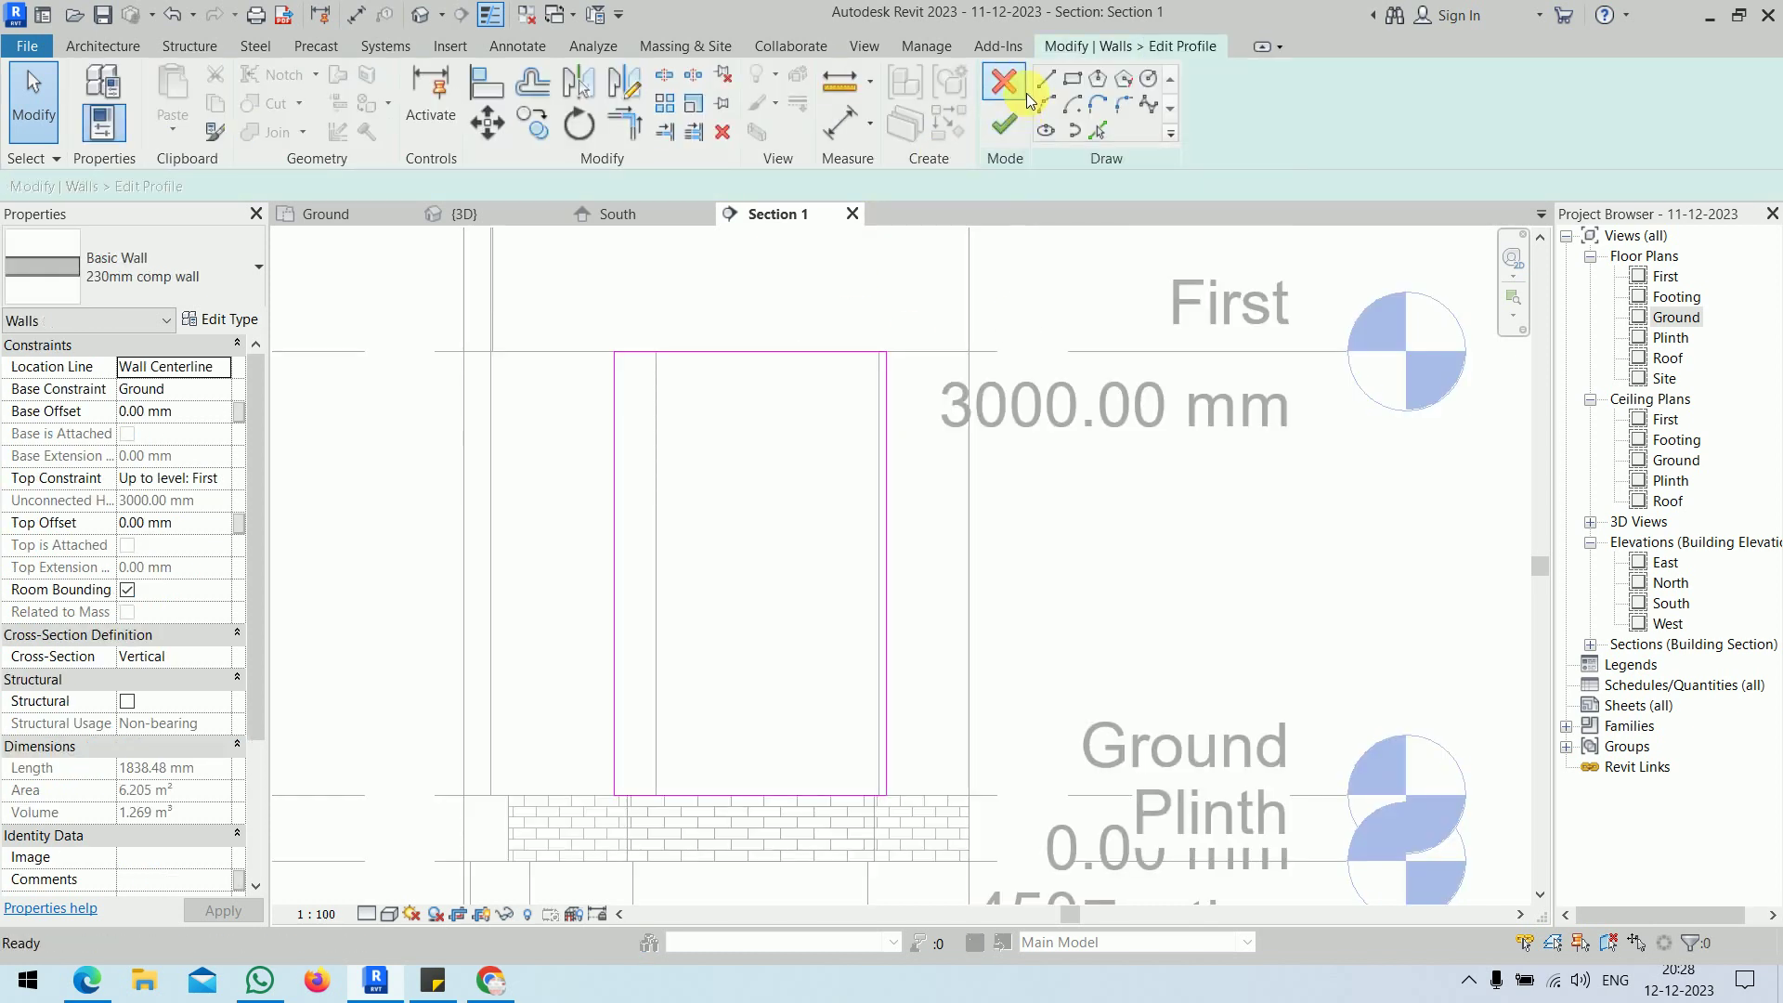
left_click(1047, 82)
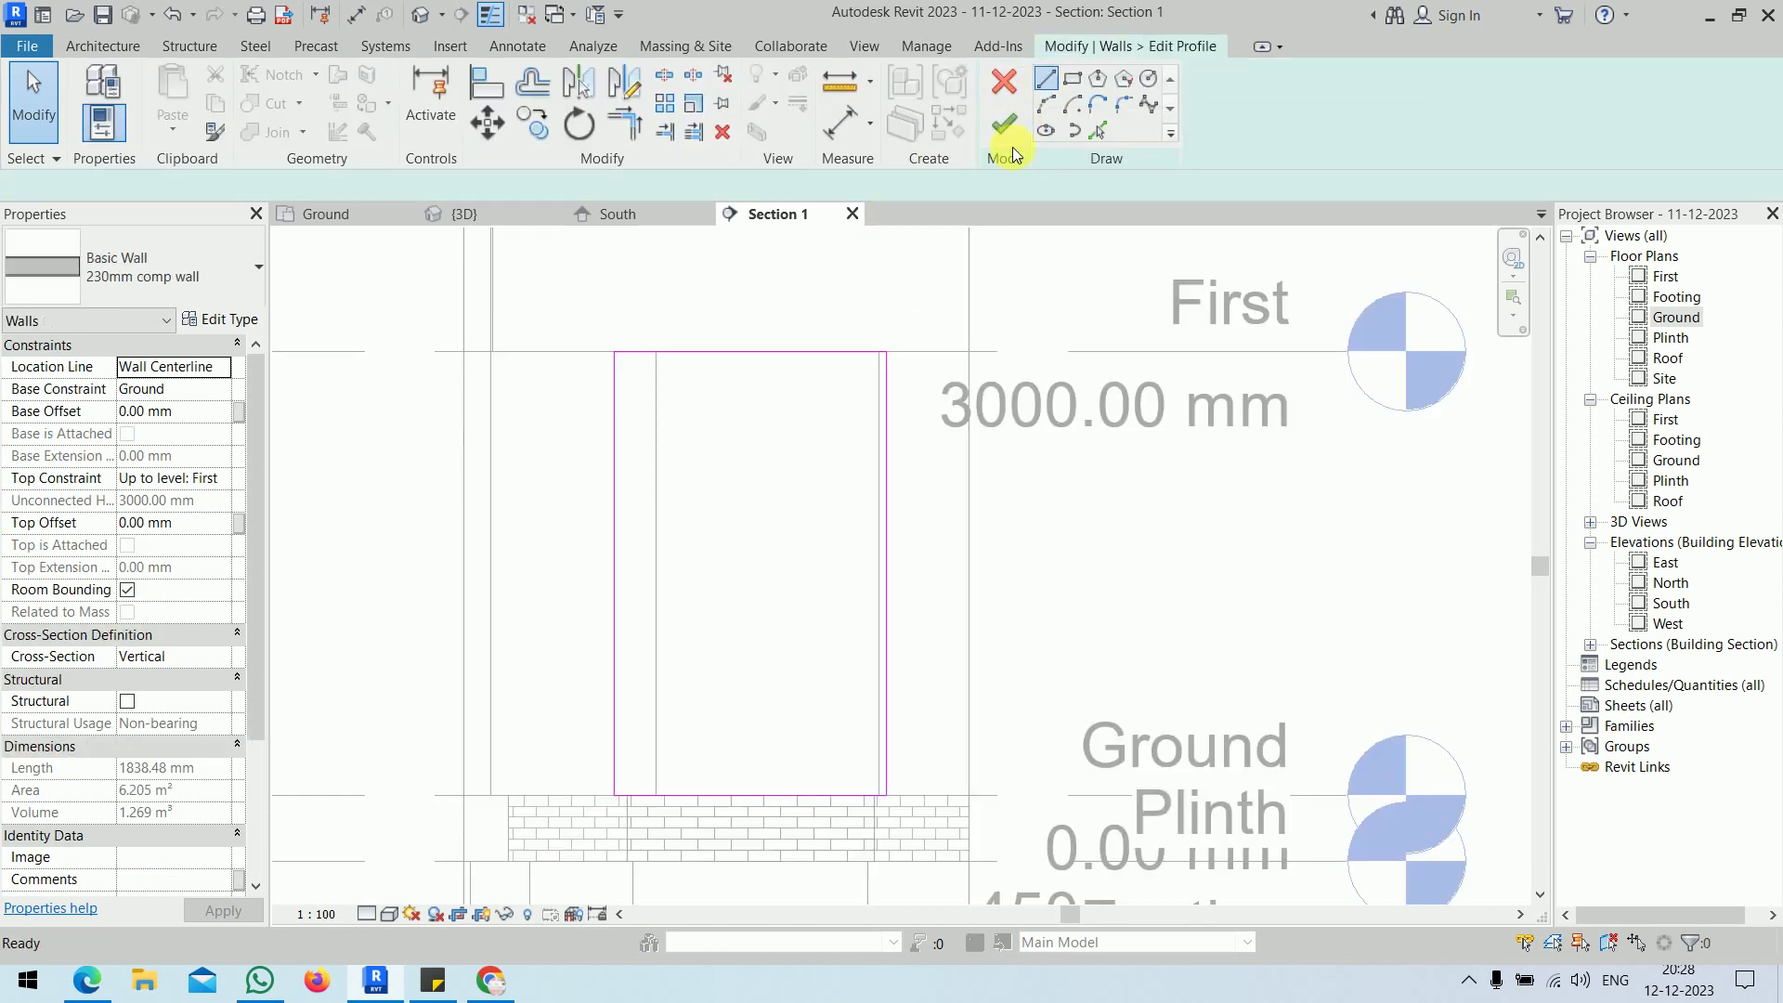
left_click(752, 796)
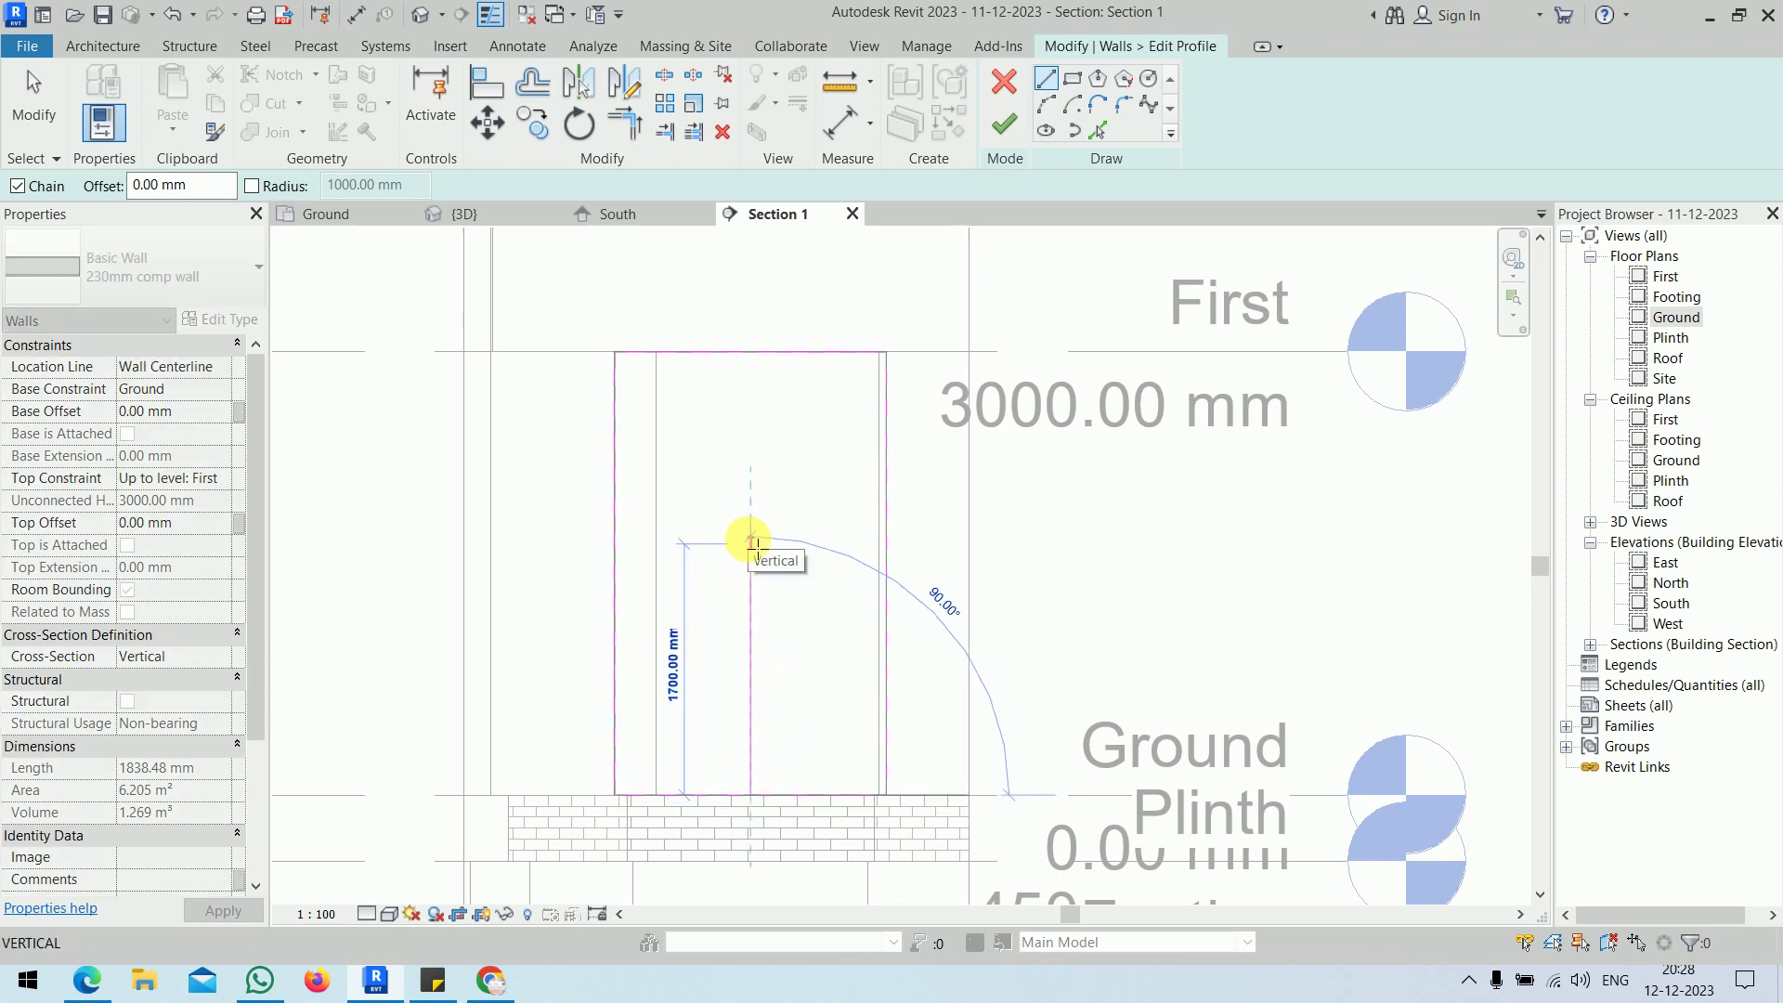
left_click(752, 484)
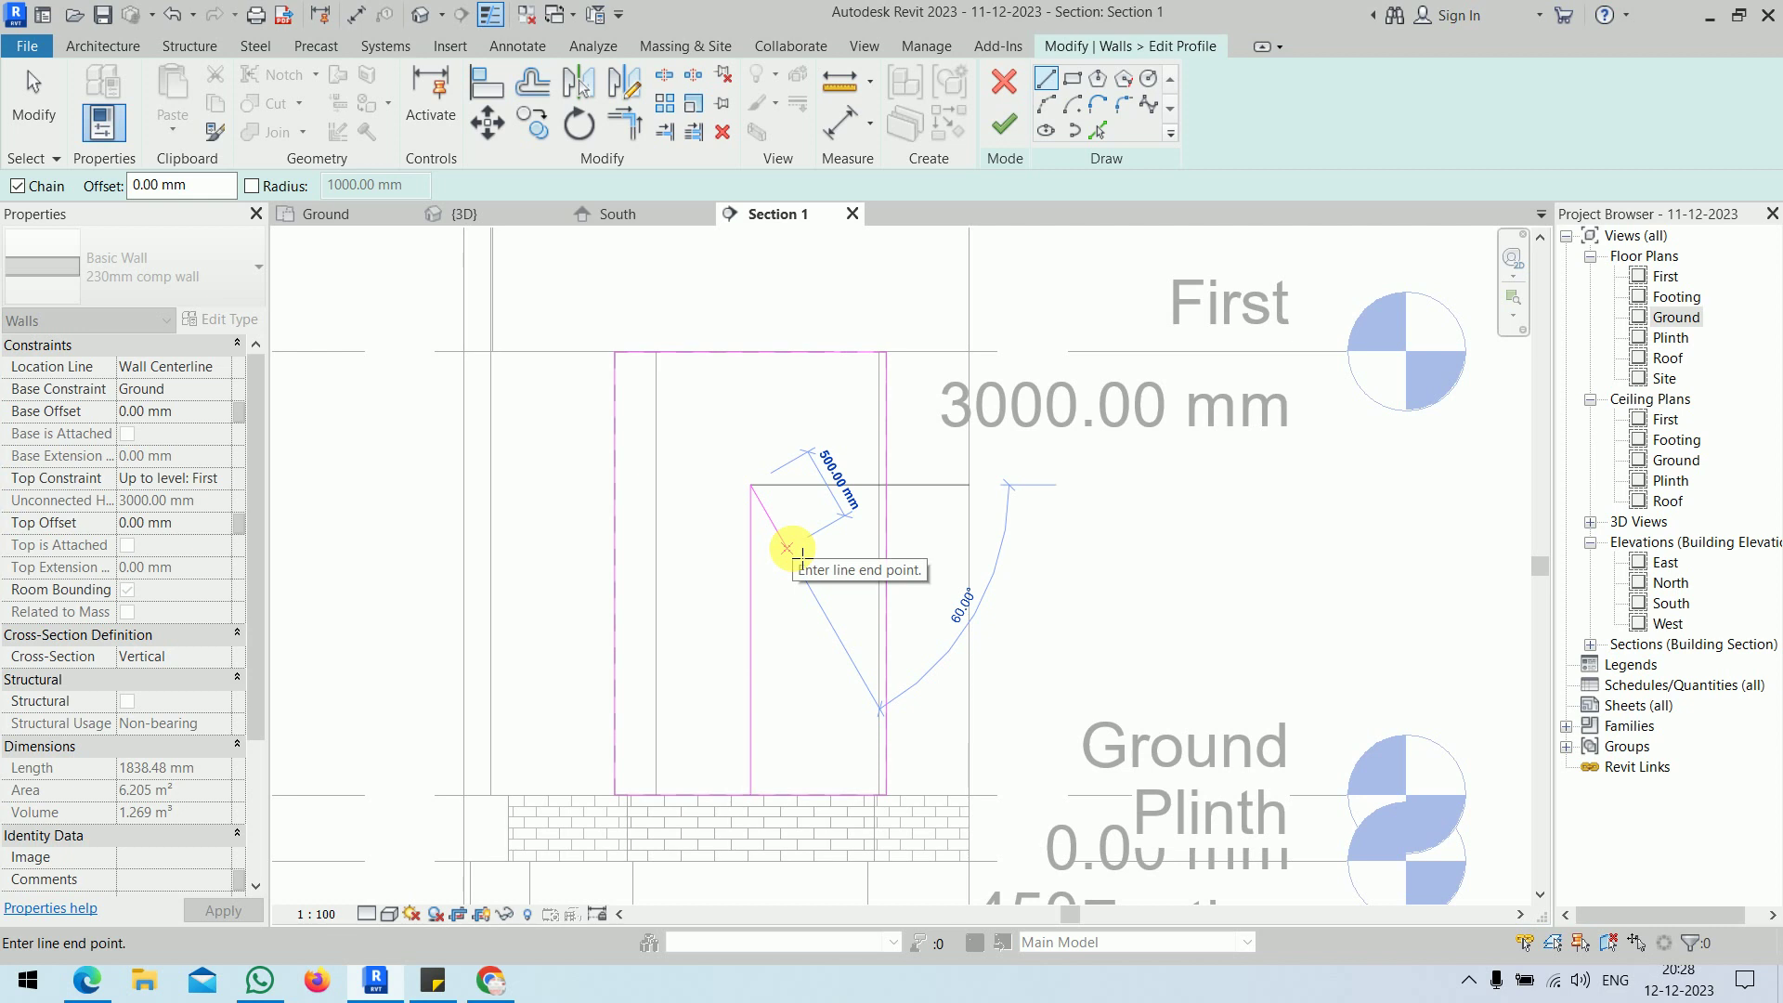
key("Escape")
key("Escape")
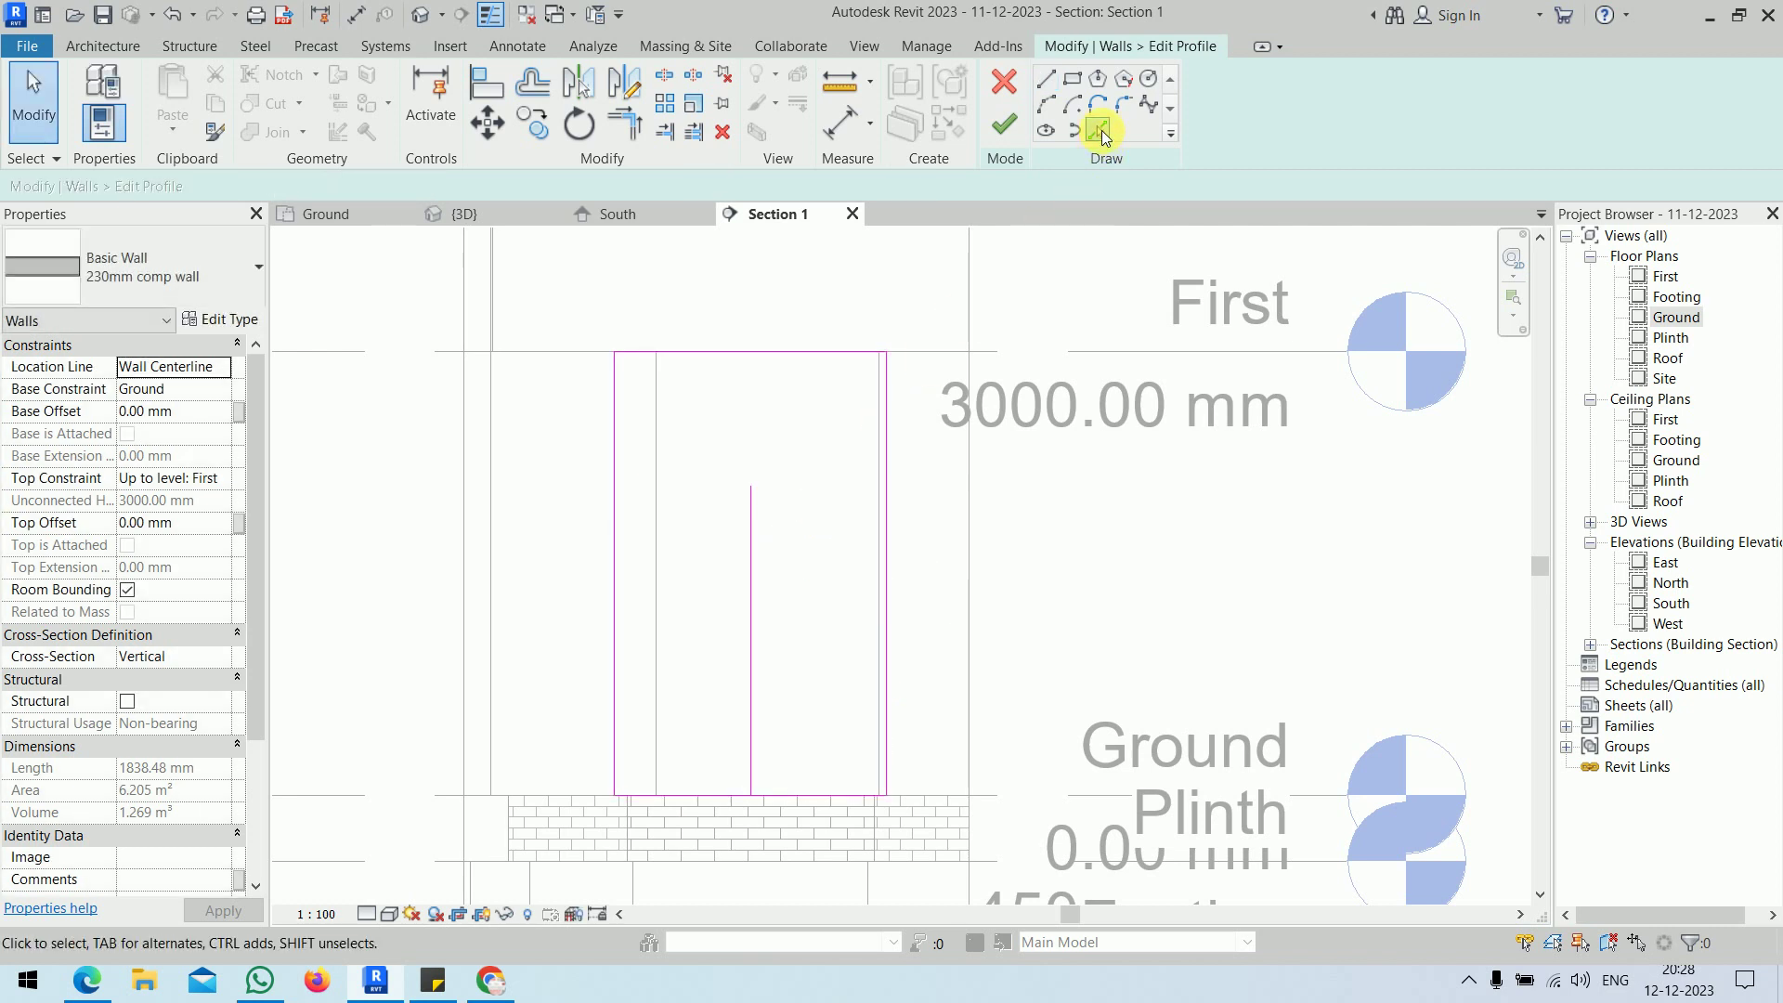
- Create parallel lines on both sides of the central vertical line with a 600 mm offset, using Pick Lines
left_click(1100, 133)
left_click_drag(139, 184, 46, 190)
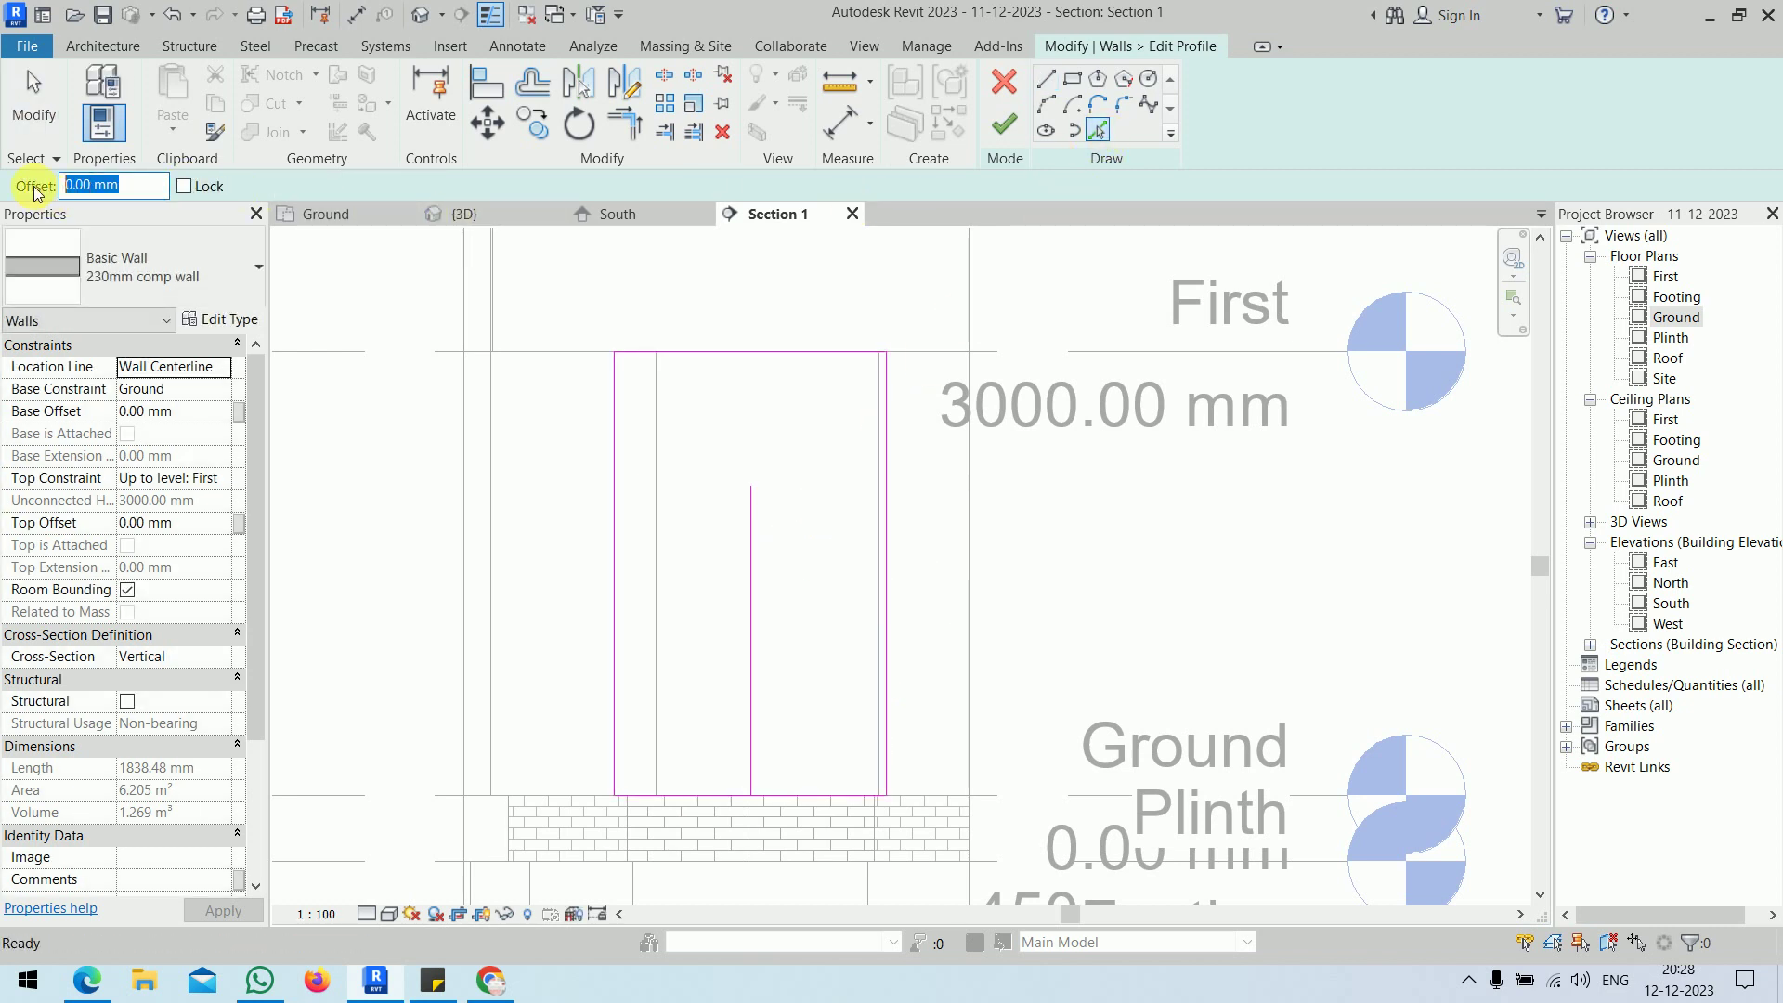
type("60")
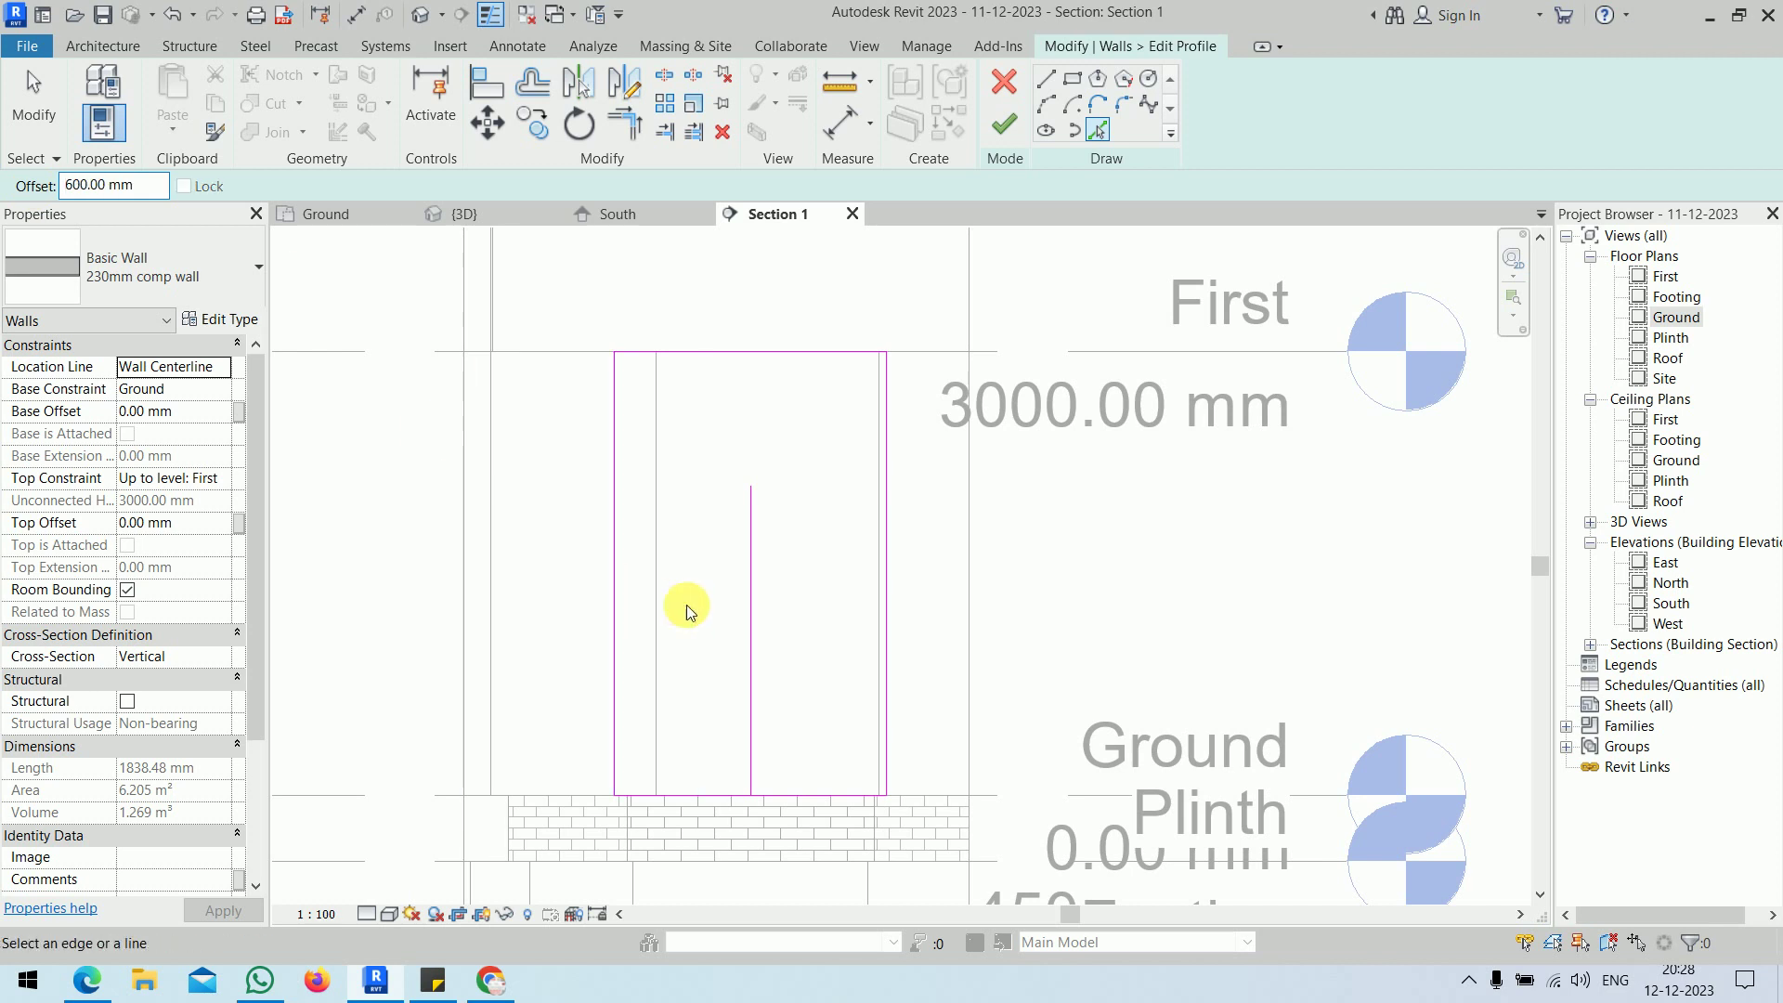
left_click(744, 627)
left_click(761, 633)
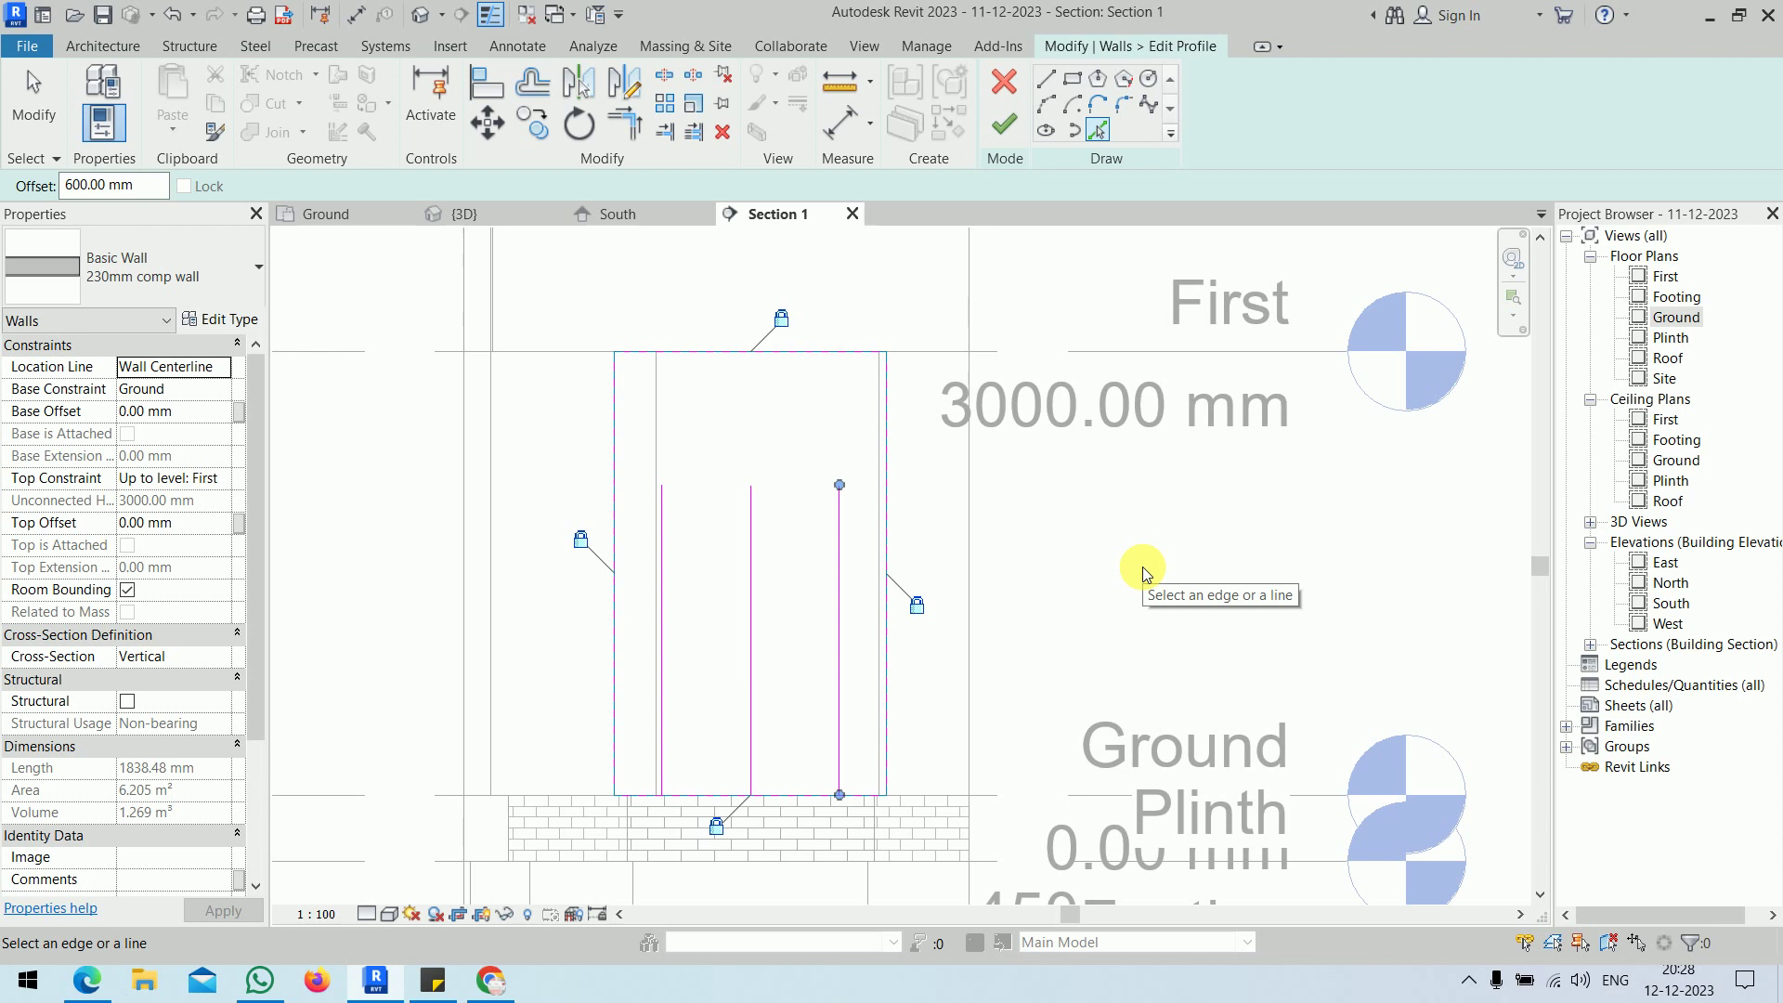
- Try to draw an arc between the tops of the two outer lines with the 600 mm offset, and delete the misplaced arc
left_click(1047, 103)
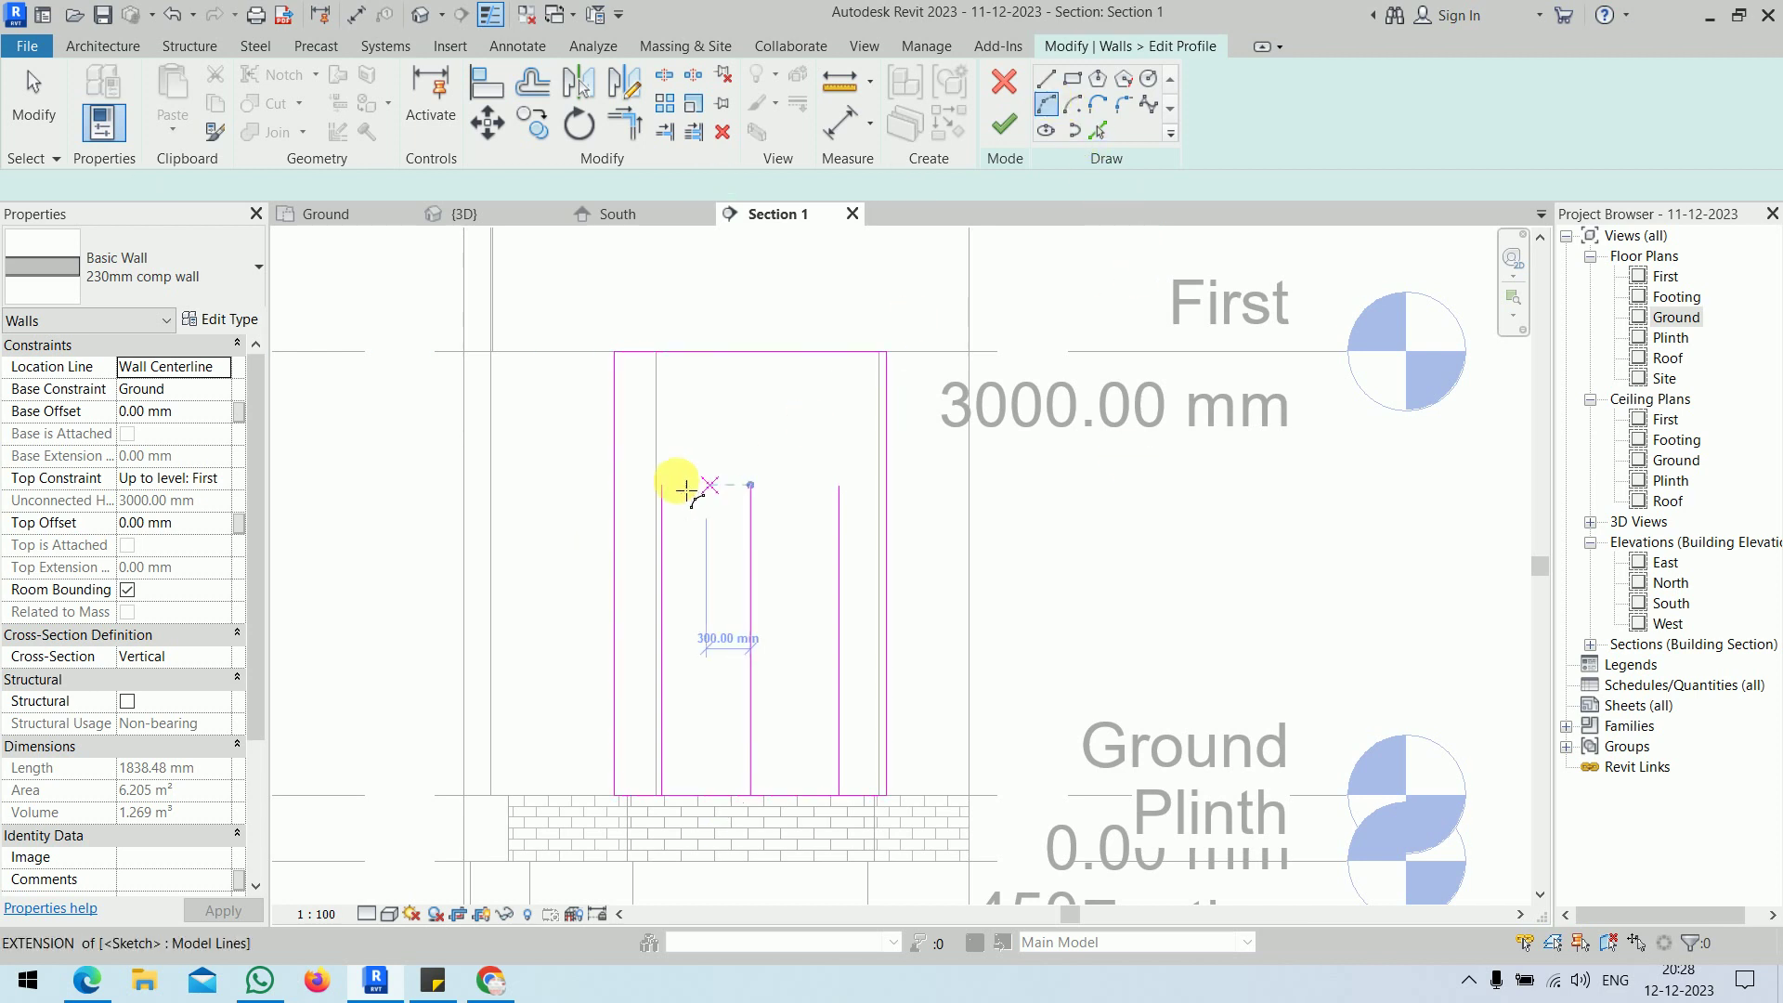
left_click(660, 485)
left_click(839, 487)
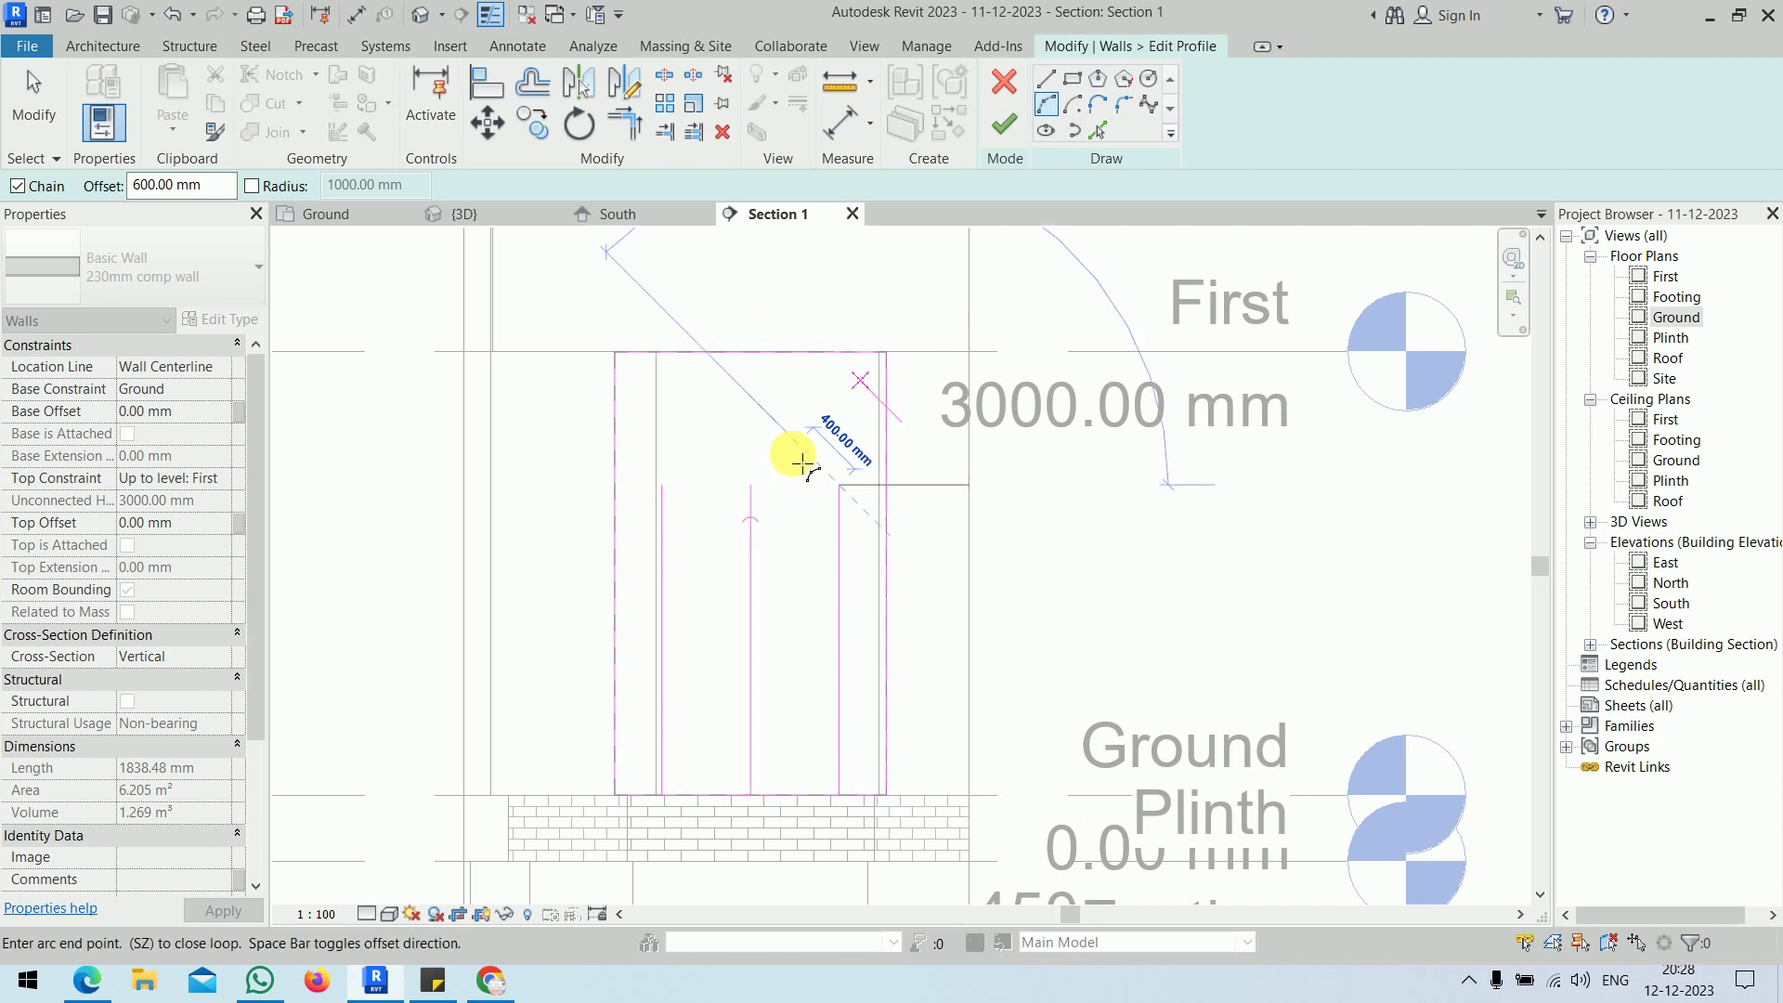
key("Escape")
key("Escape")
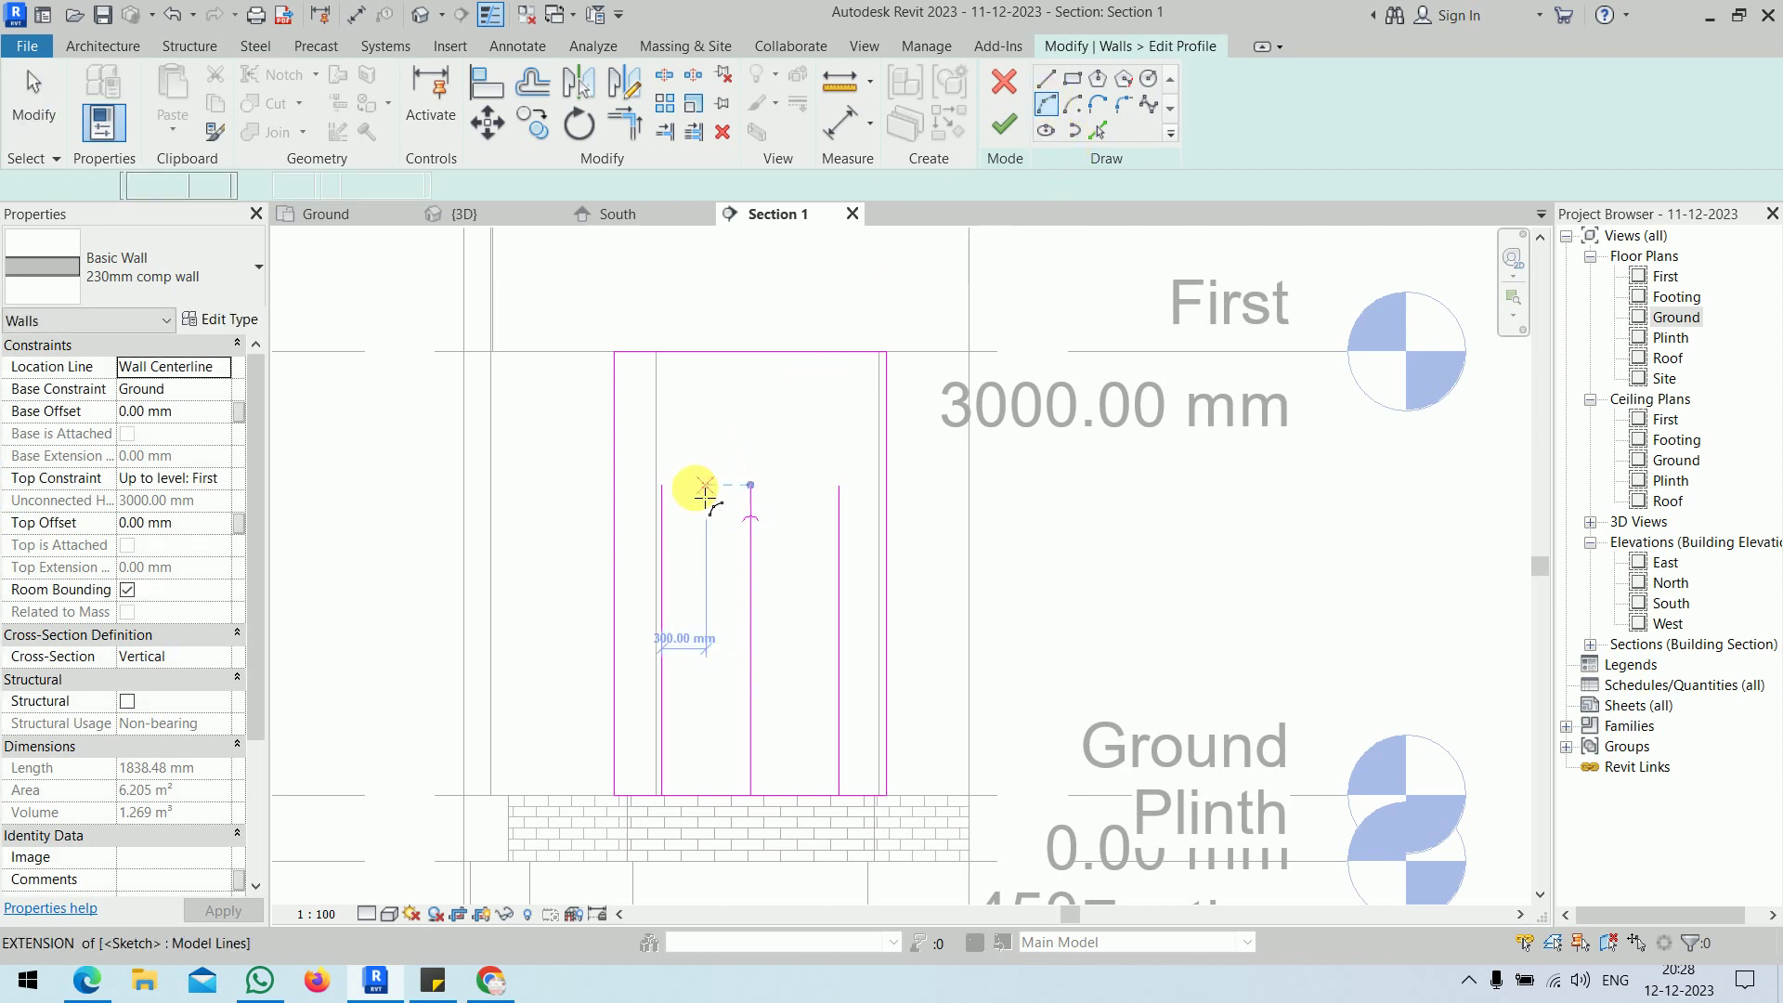
left_click_drag(701, 502, 801, 551)
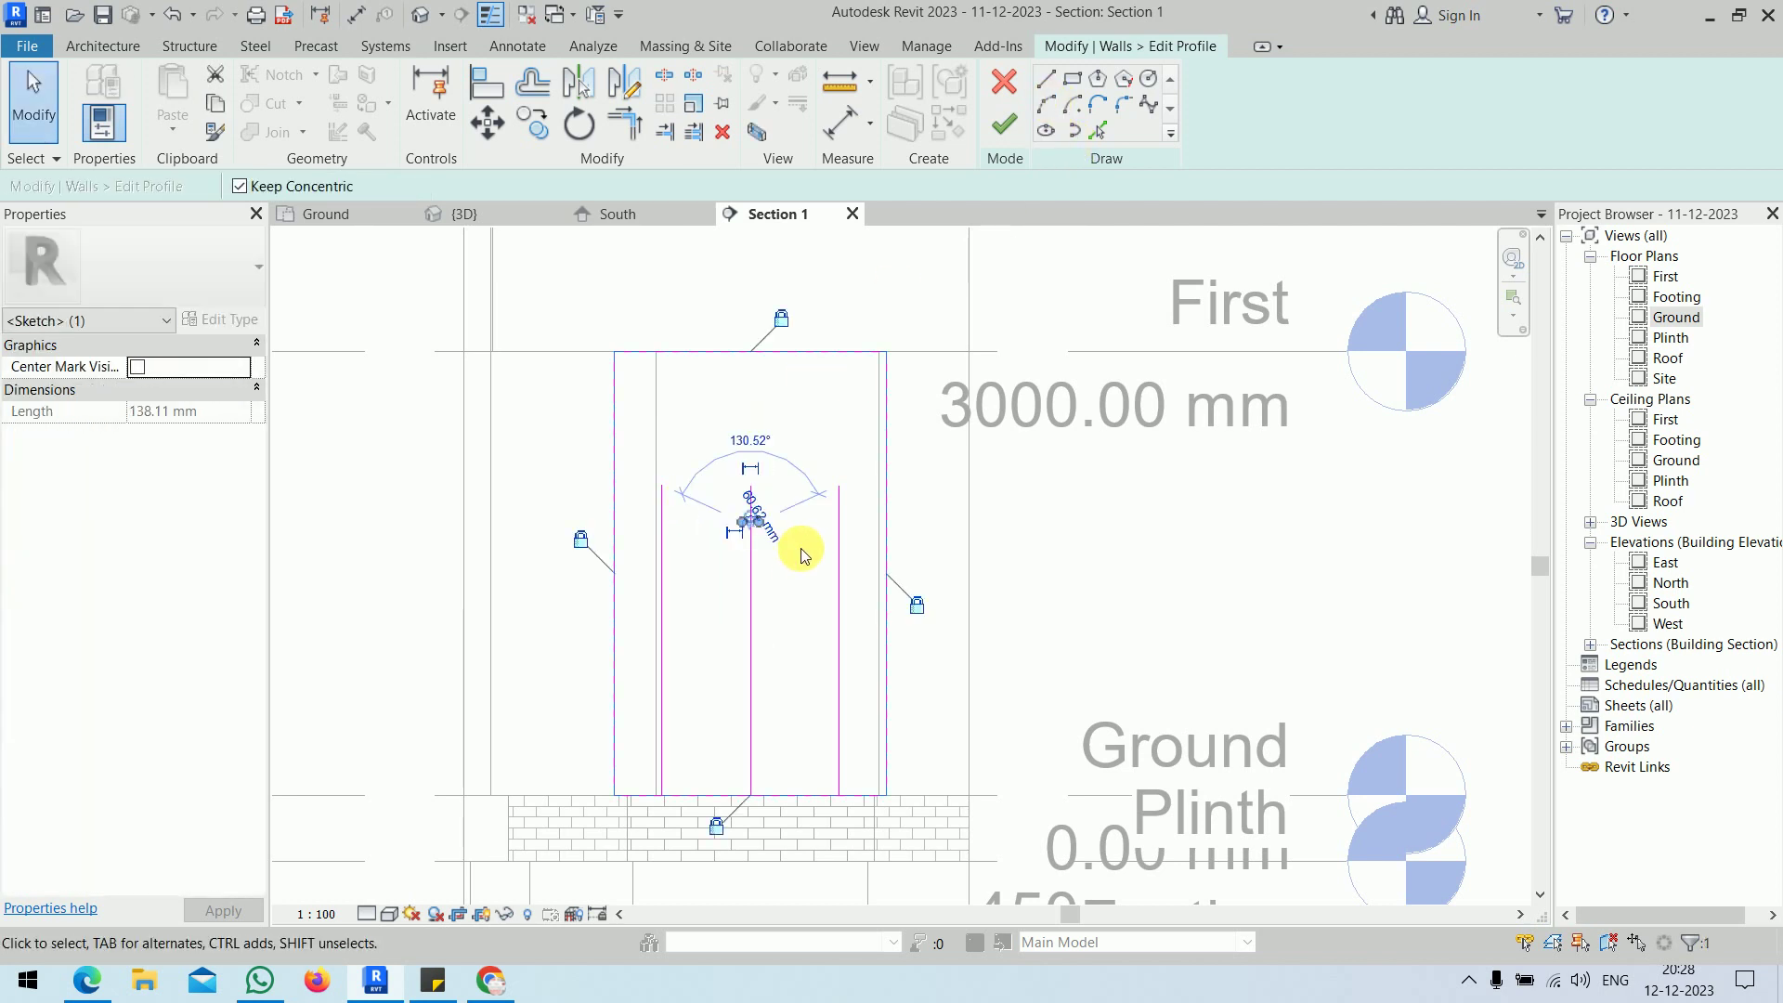
key("Delete")
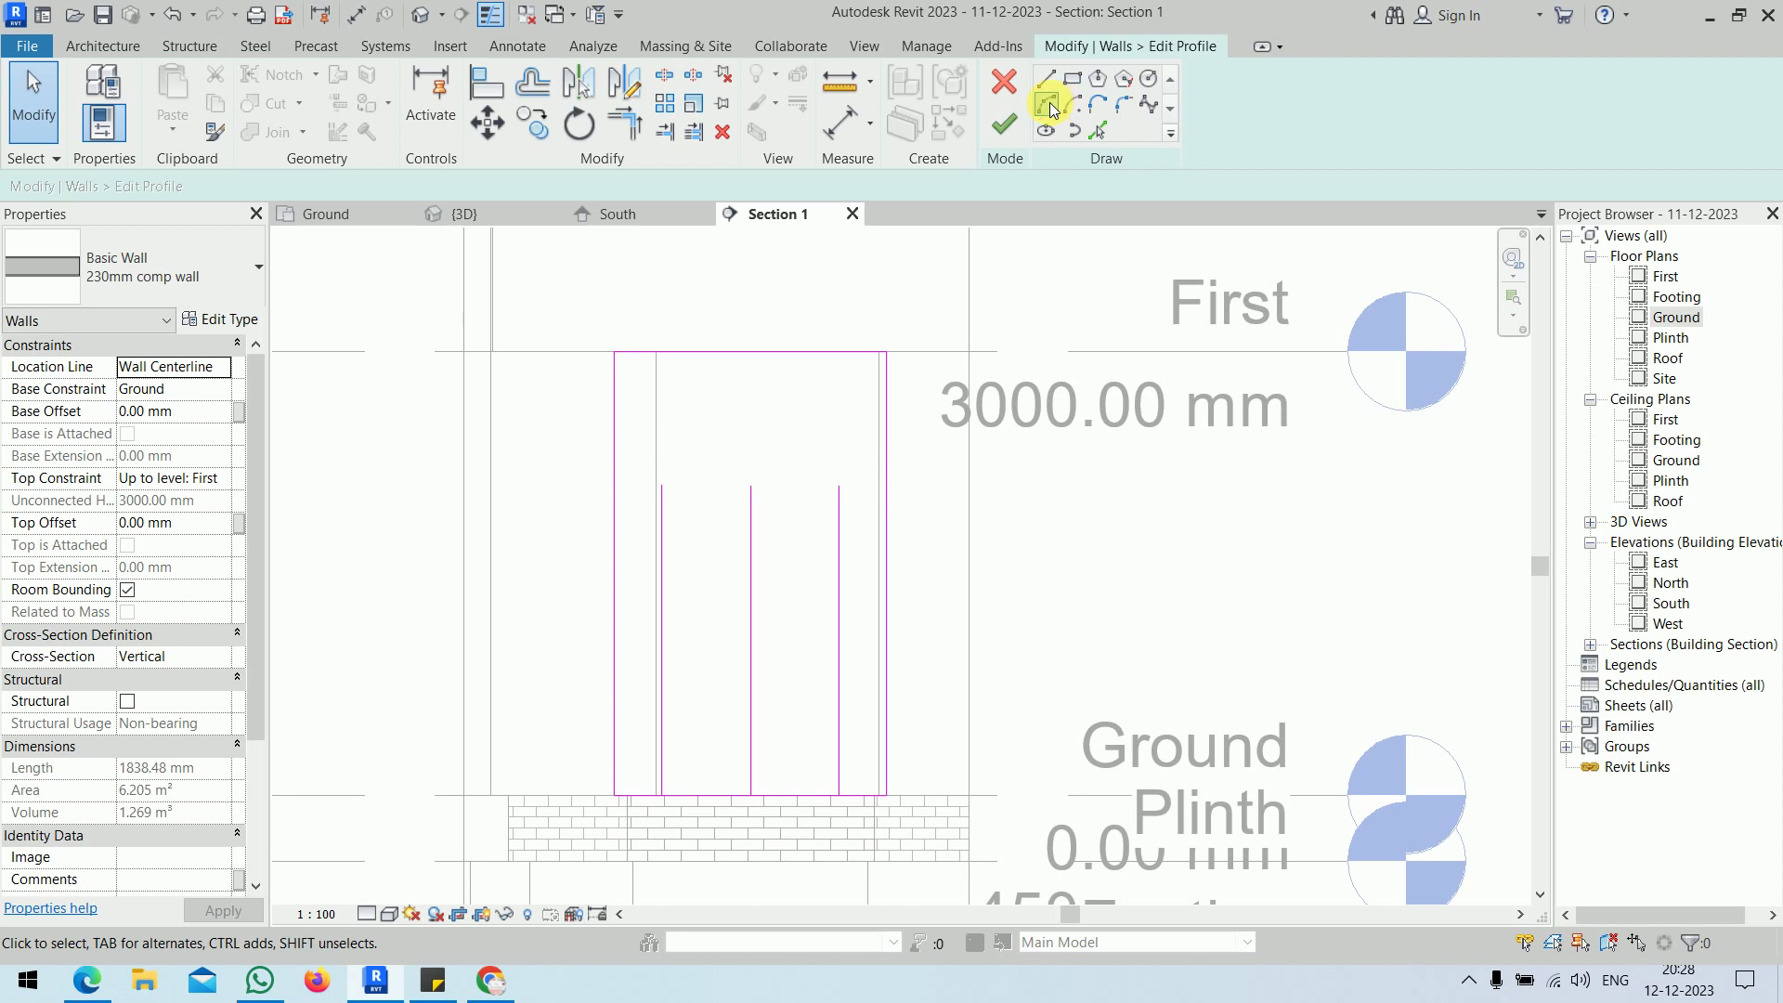
- Draw an upward arc of about 746 mm radius between the tops of the two outer lines, with a 0 mm offset
left_click(1049, 105)
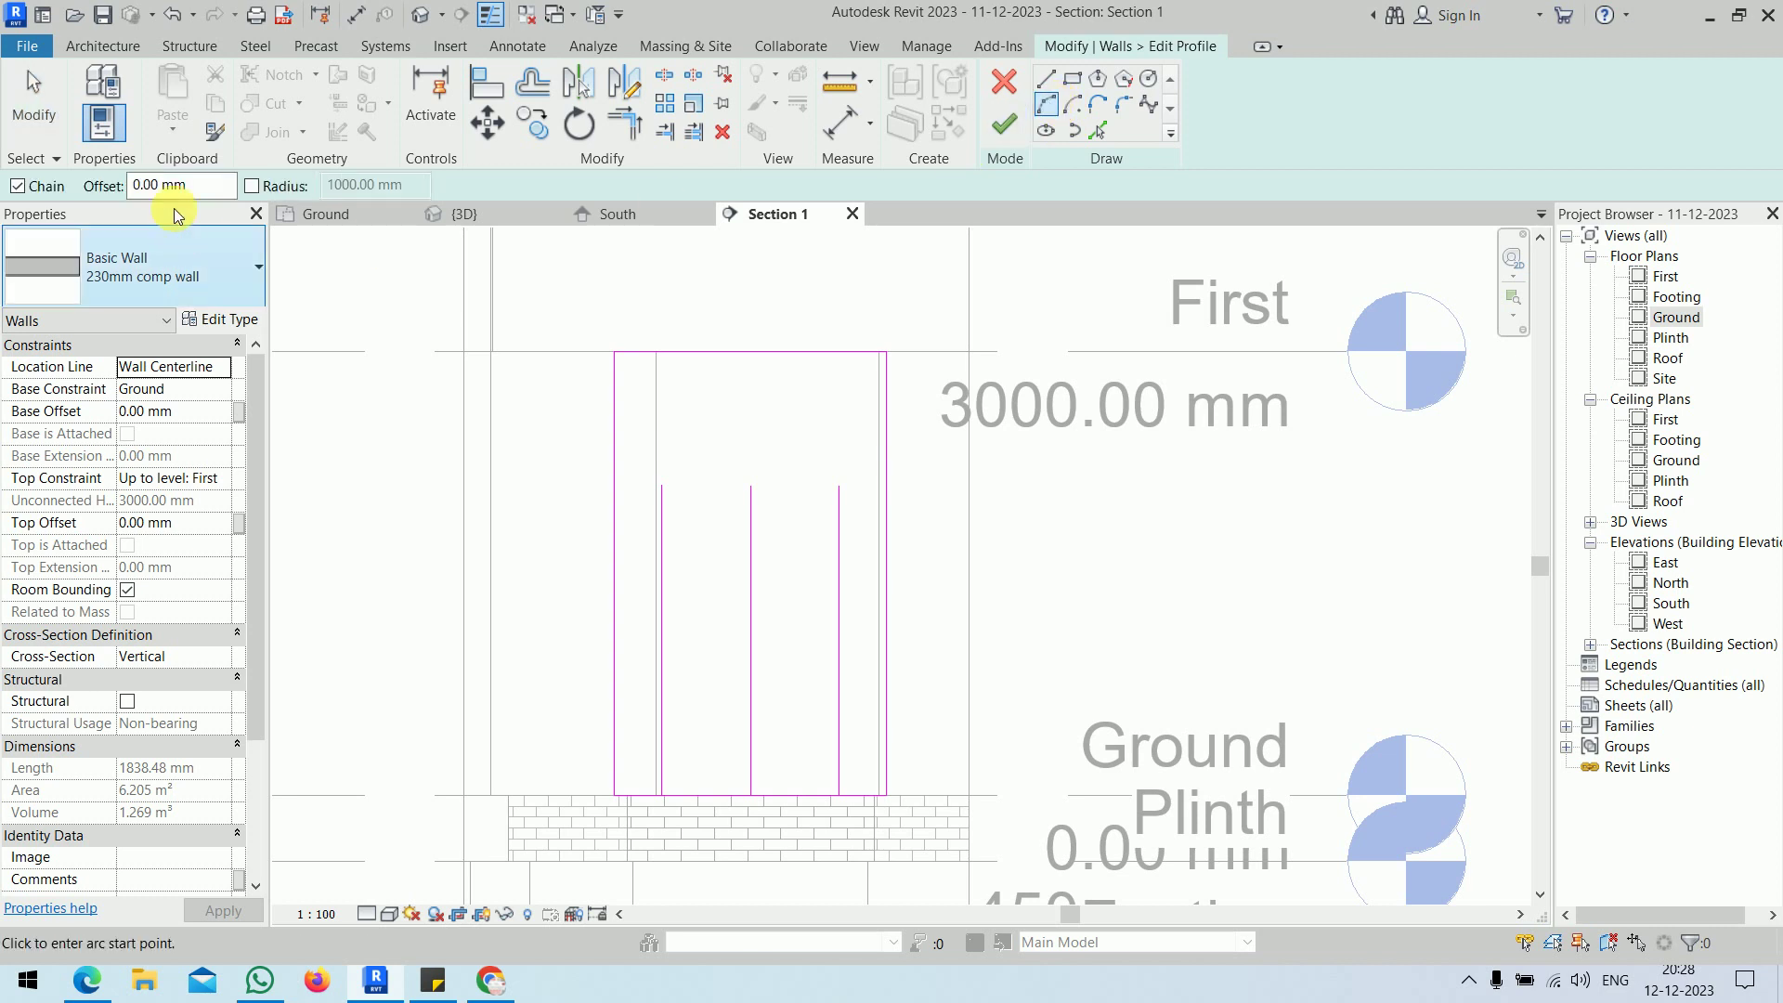
left_click(661, 484)
left_click(839, 486)
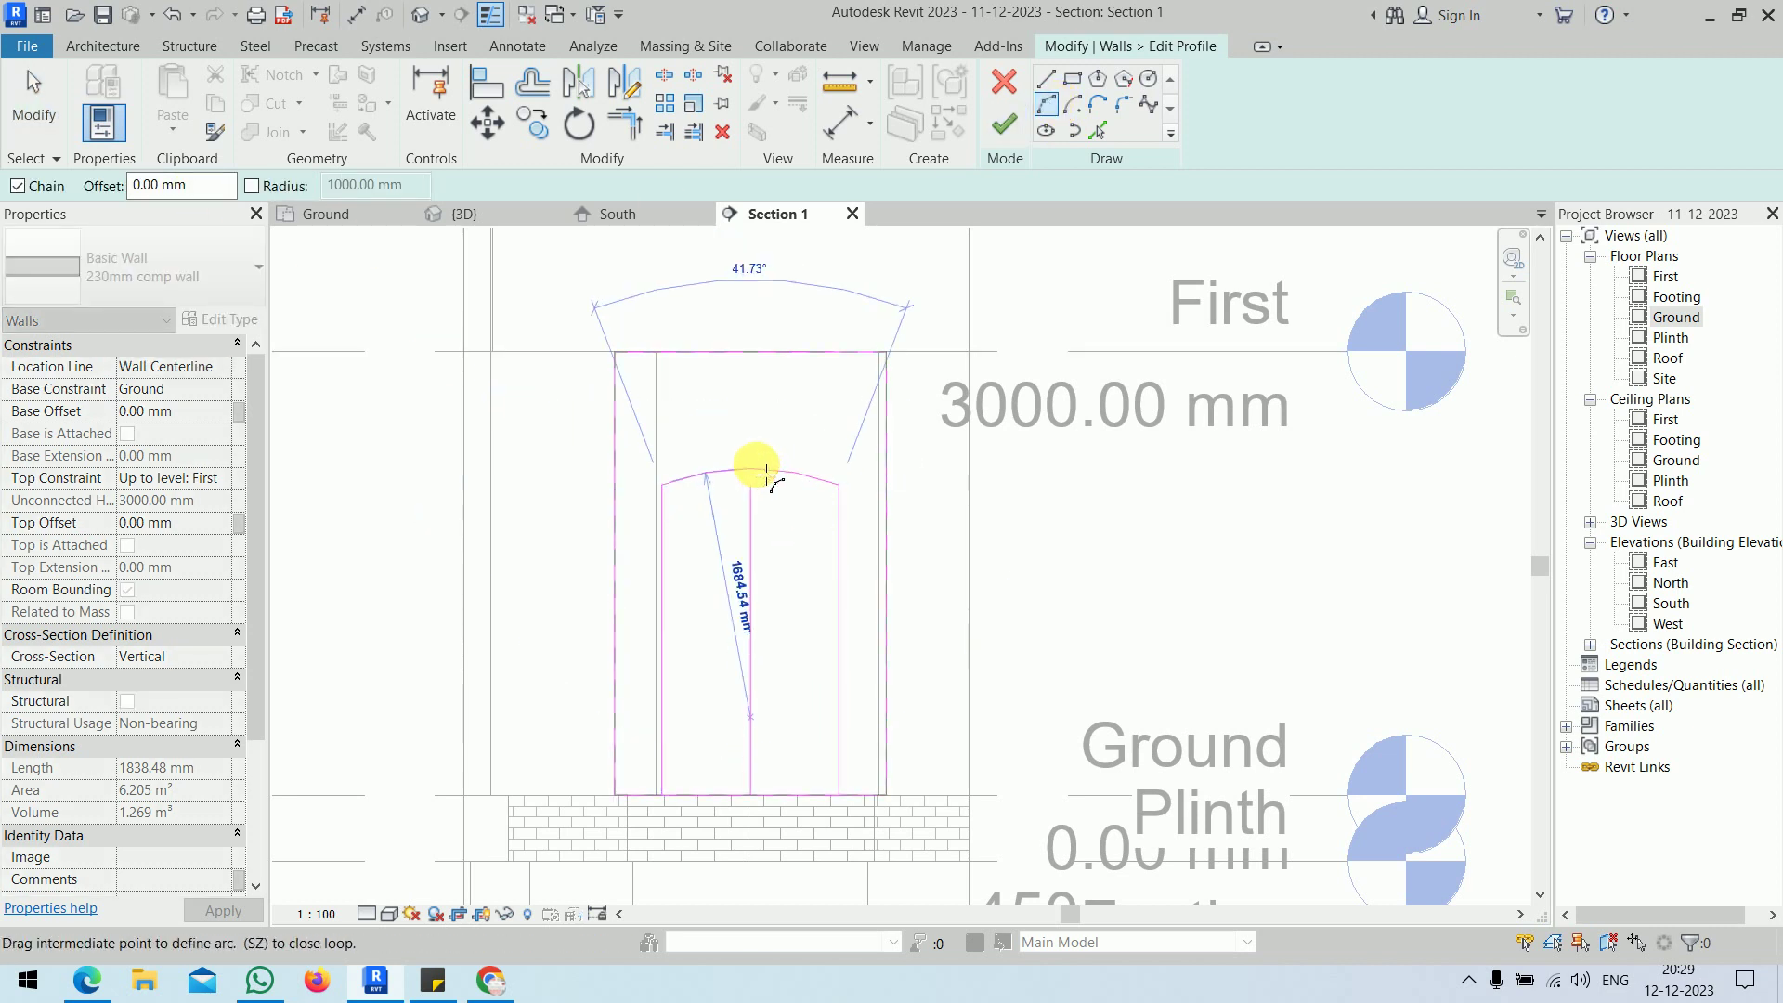
left_click(750, 446)
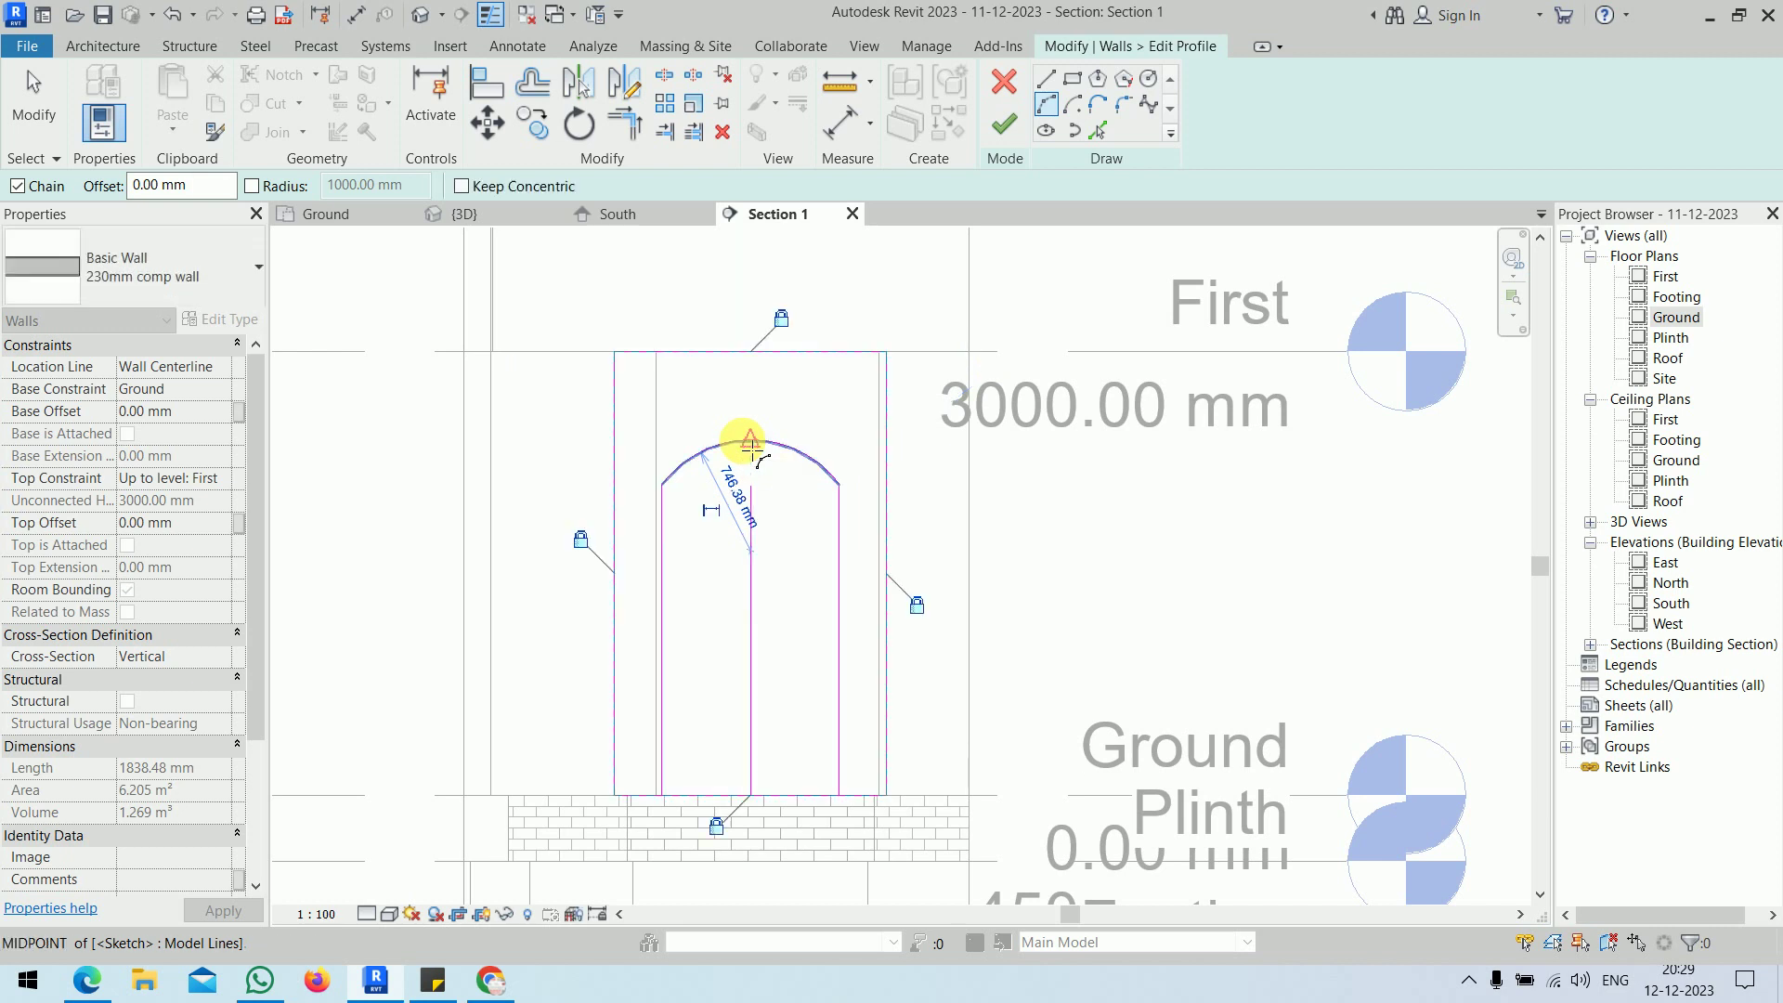
key("Escape")
key("Escape")
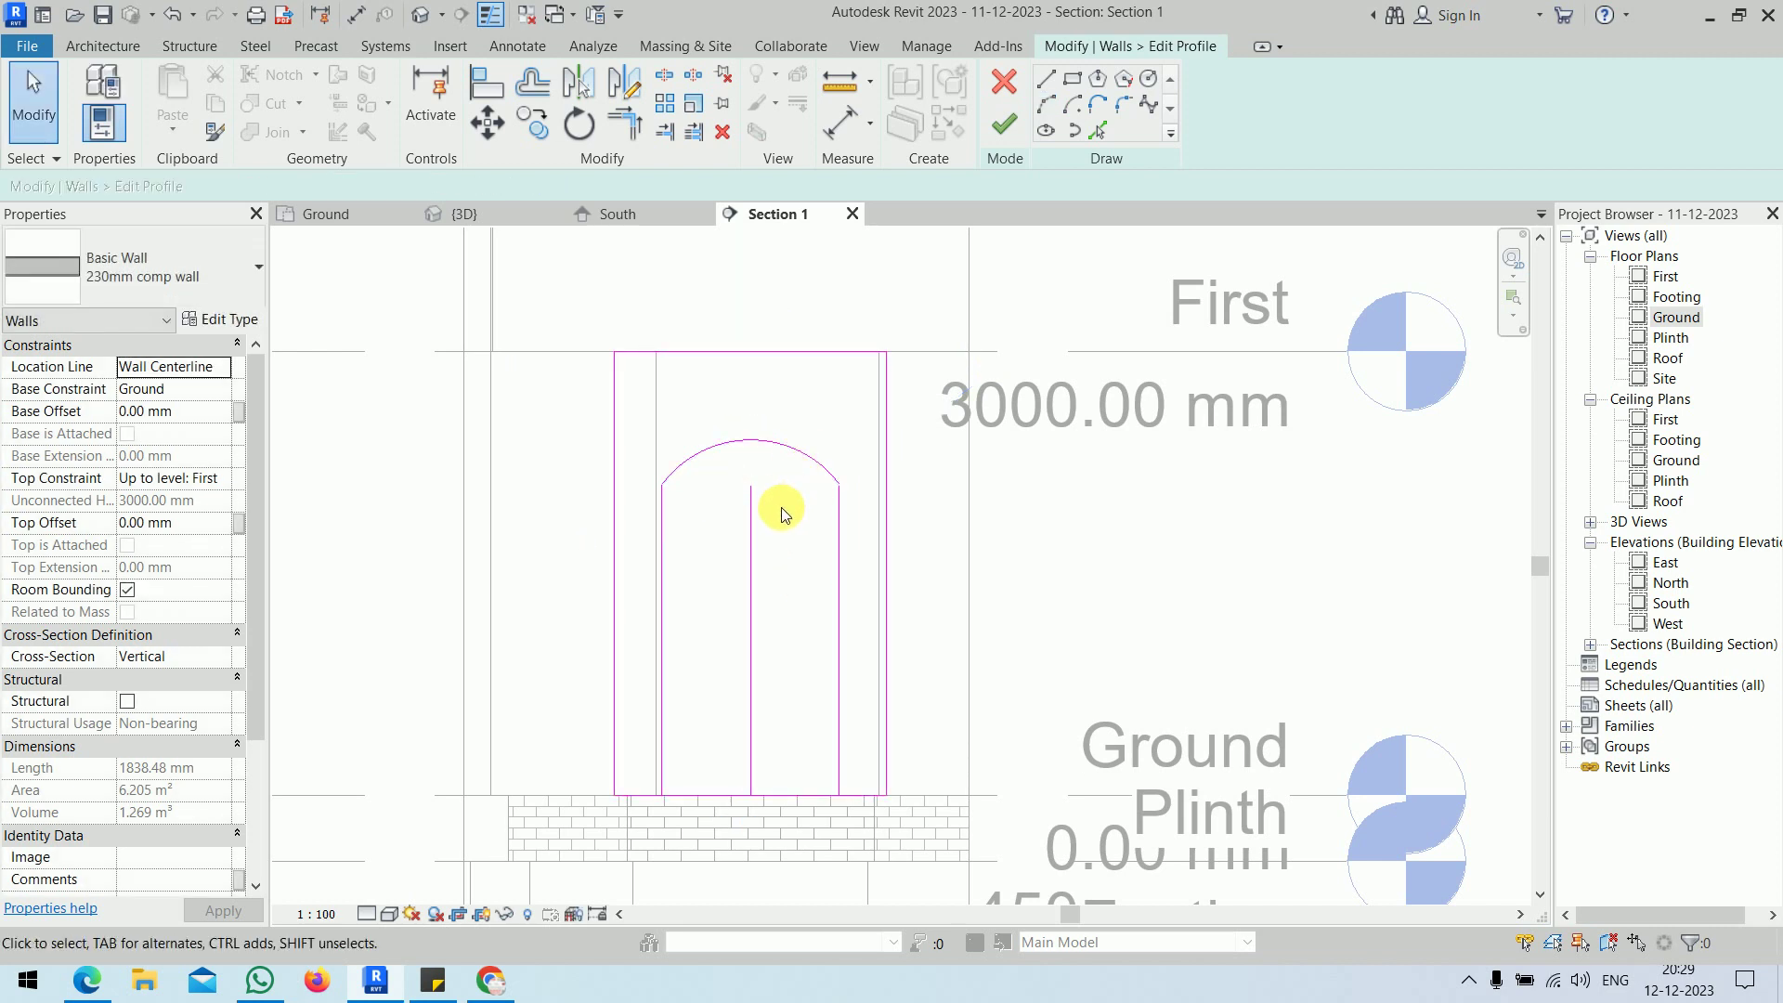
- Delete the central vertical line under the arch and try to finish the wall profile
left_click(757, 555)
key("Delete")
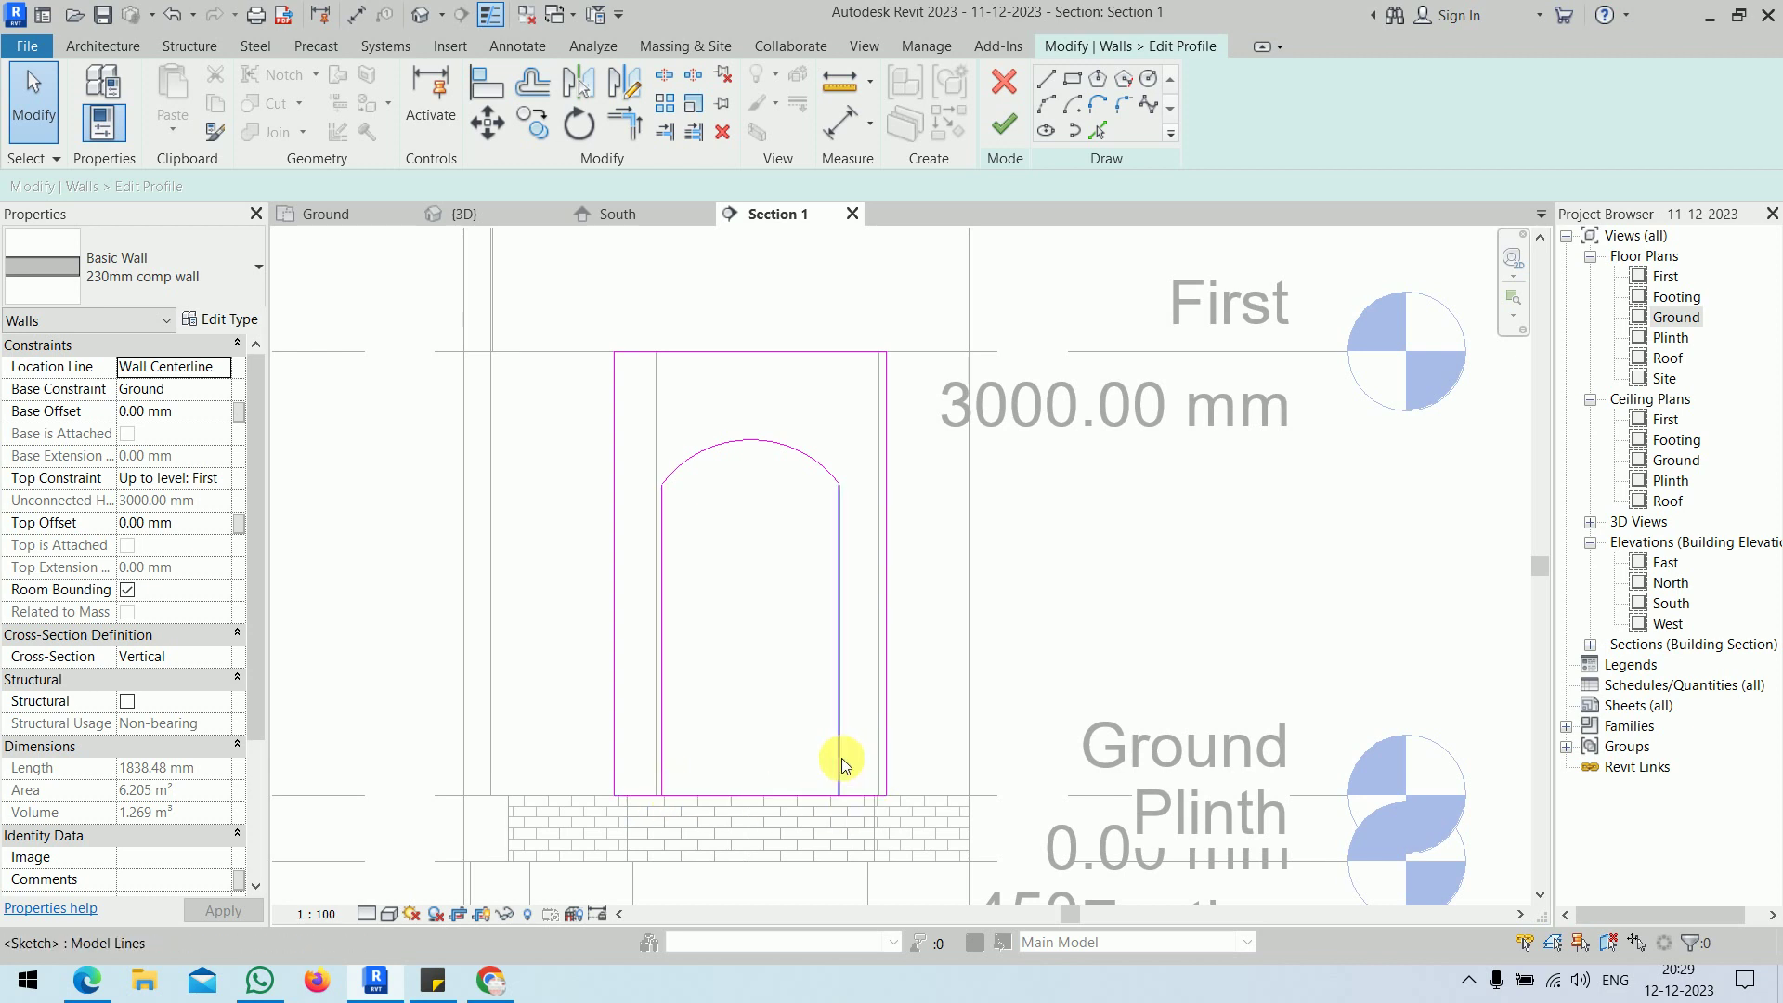
left_click(1006, 126)
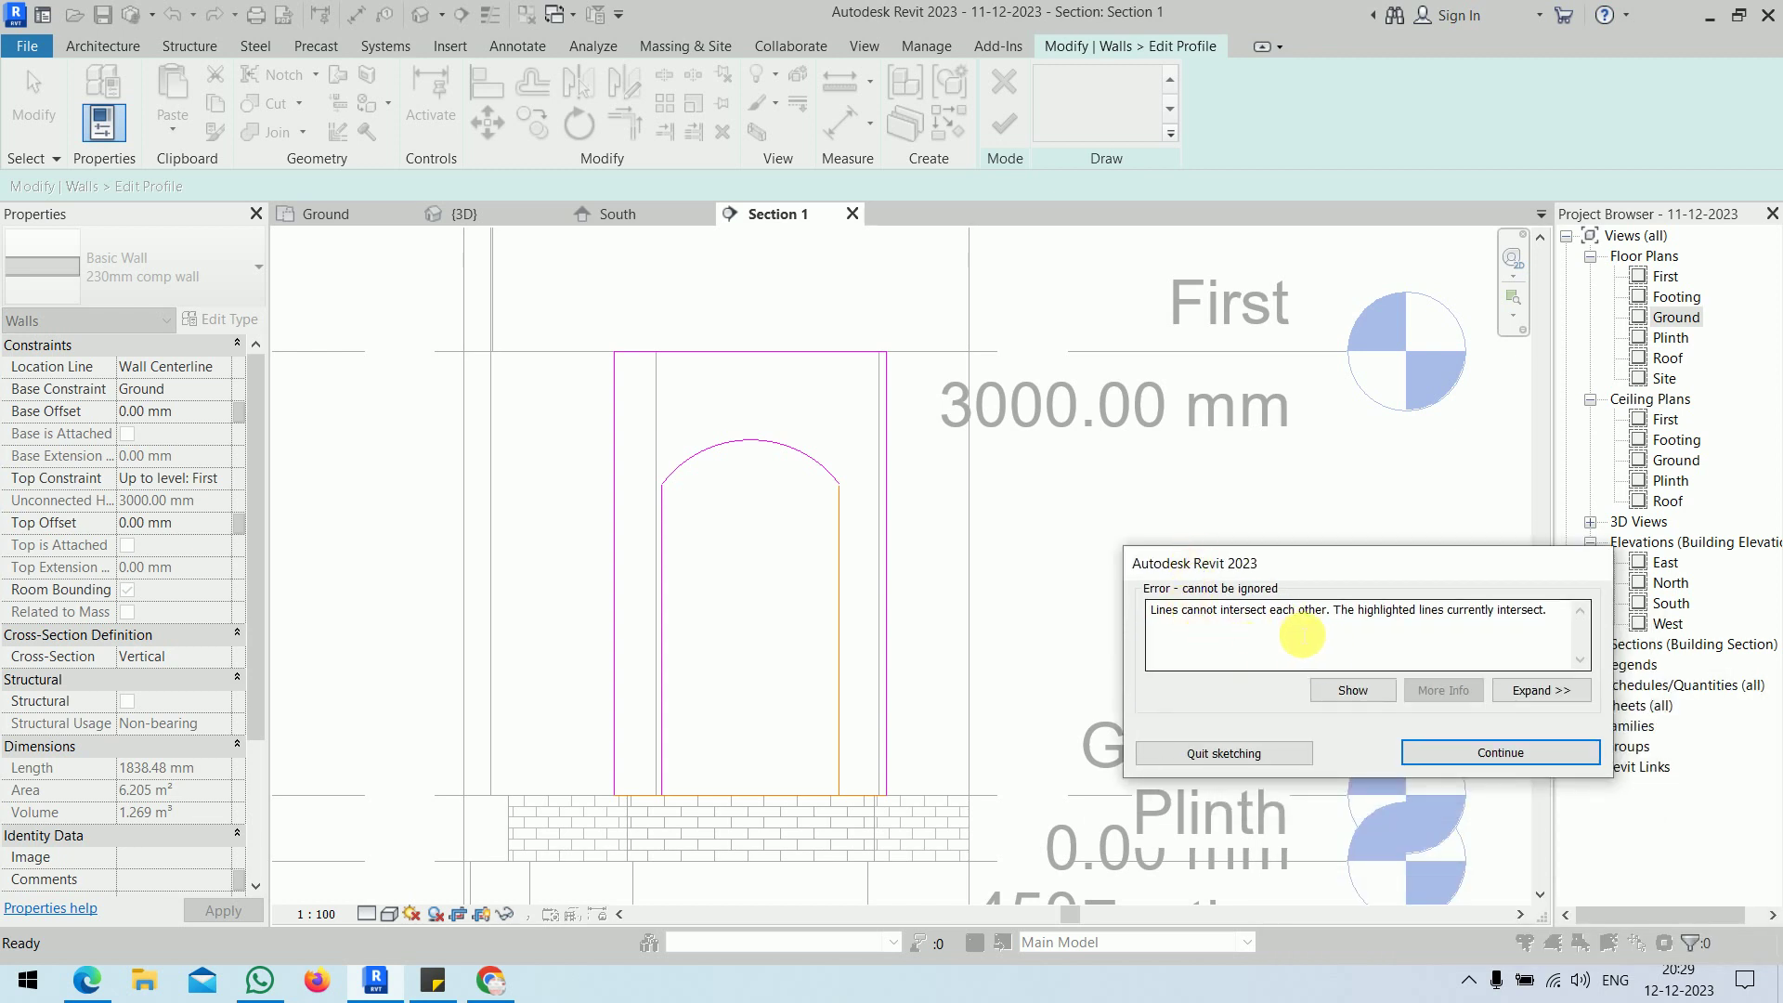
left_click(1430, 754)
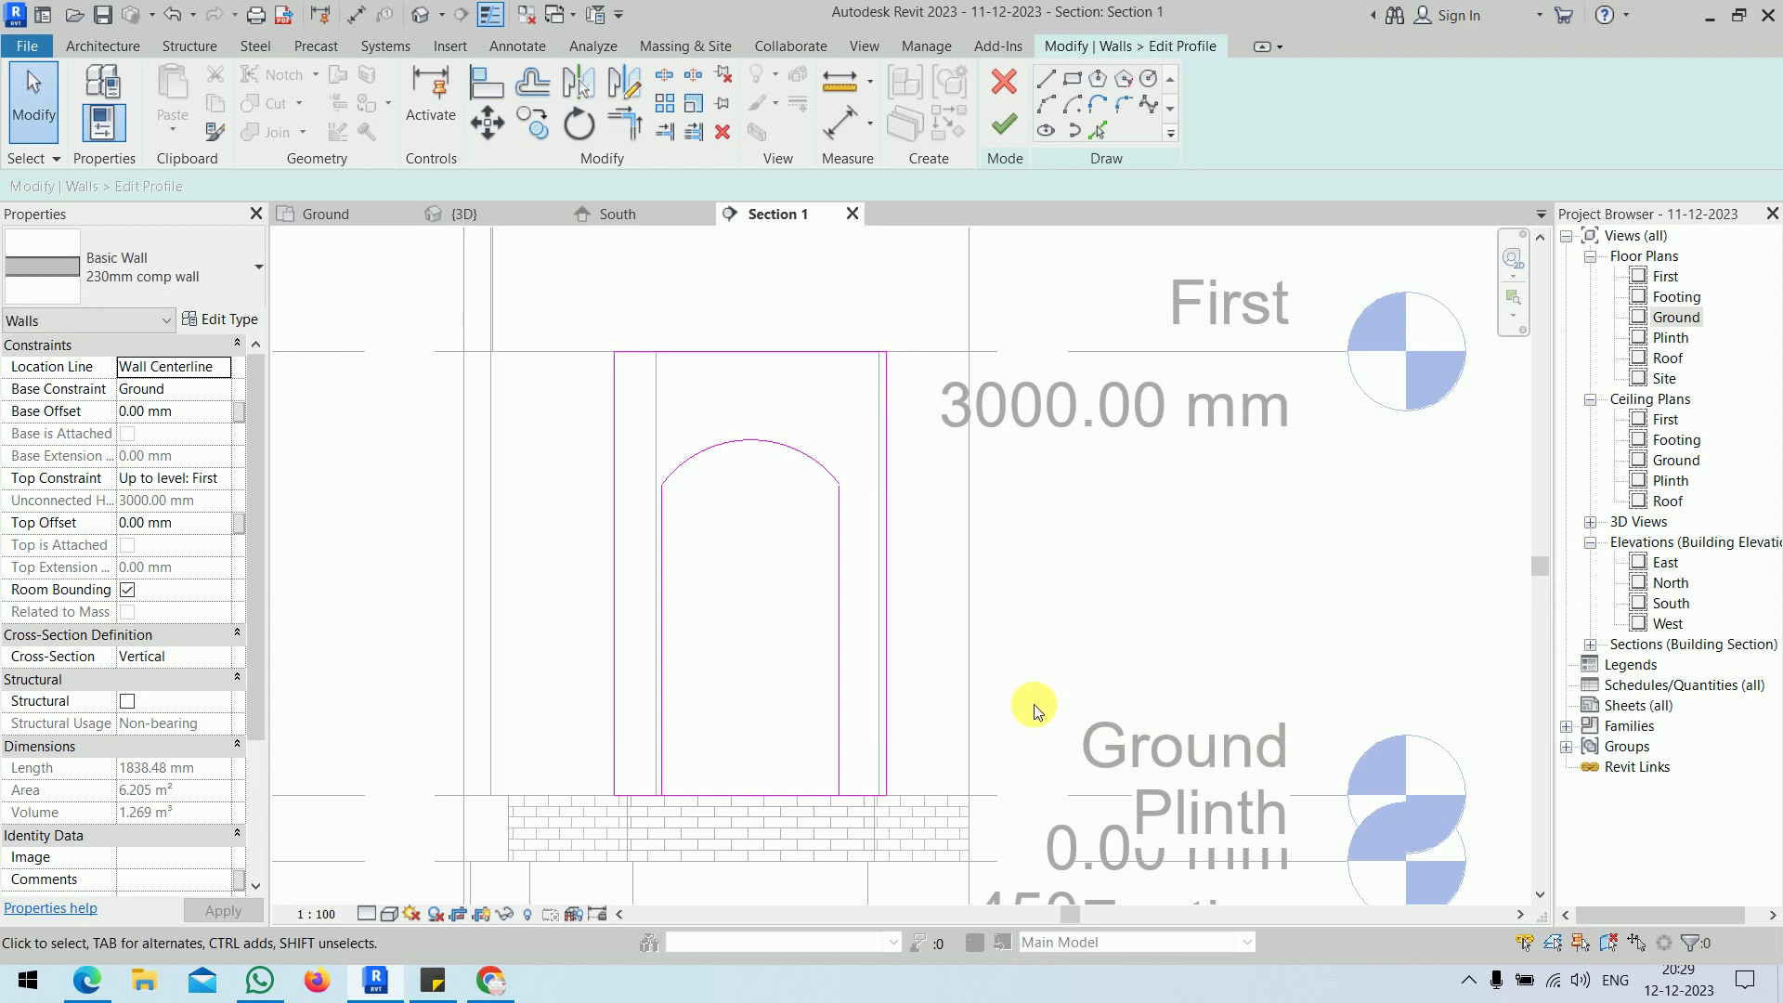
- Split the profile's bottom edge between the arch's vertical sides and trim both pieces to those sides, leaving the arch open at the base
key("s")
key("l")
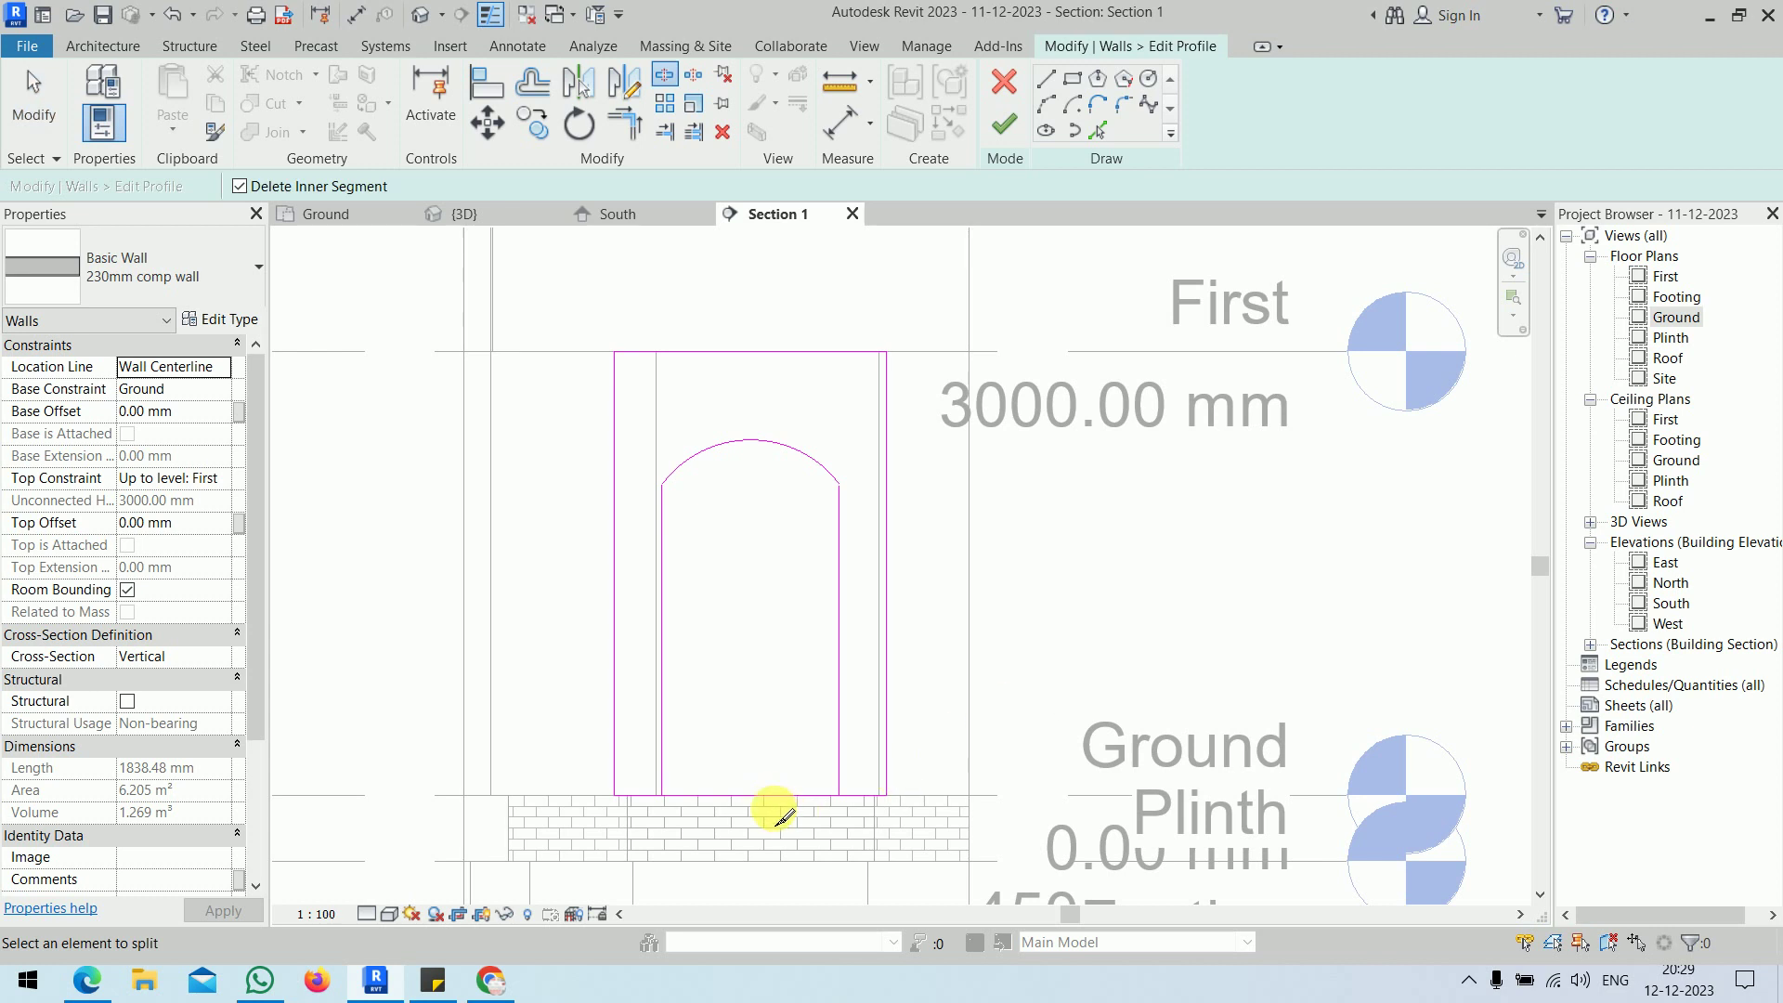
left_click(769, 796)
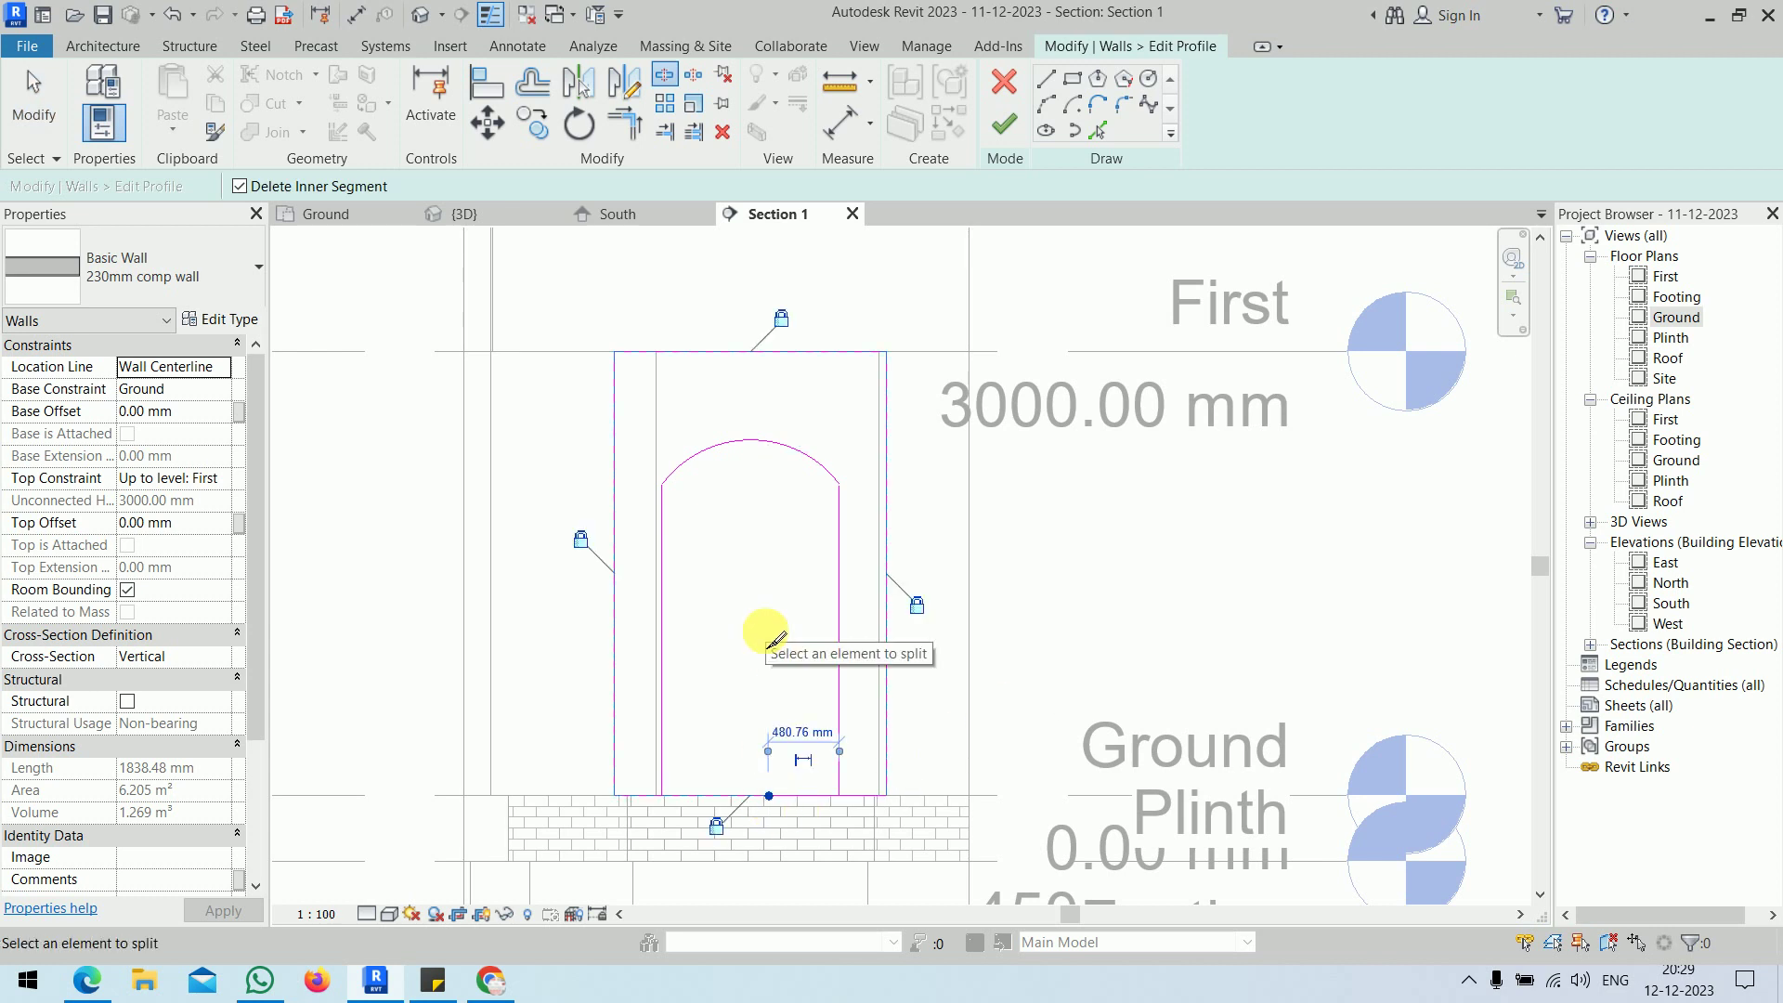
key("t")
key("r")
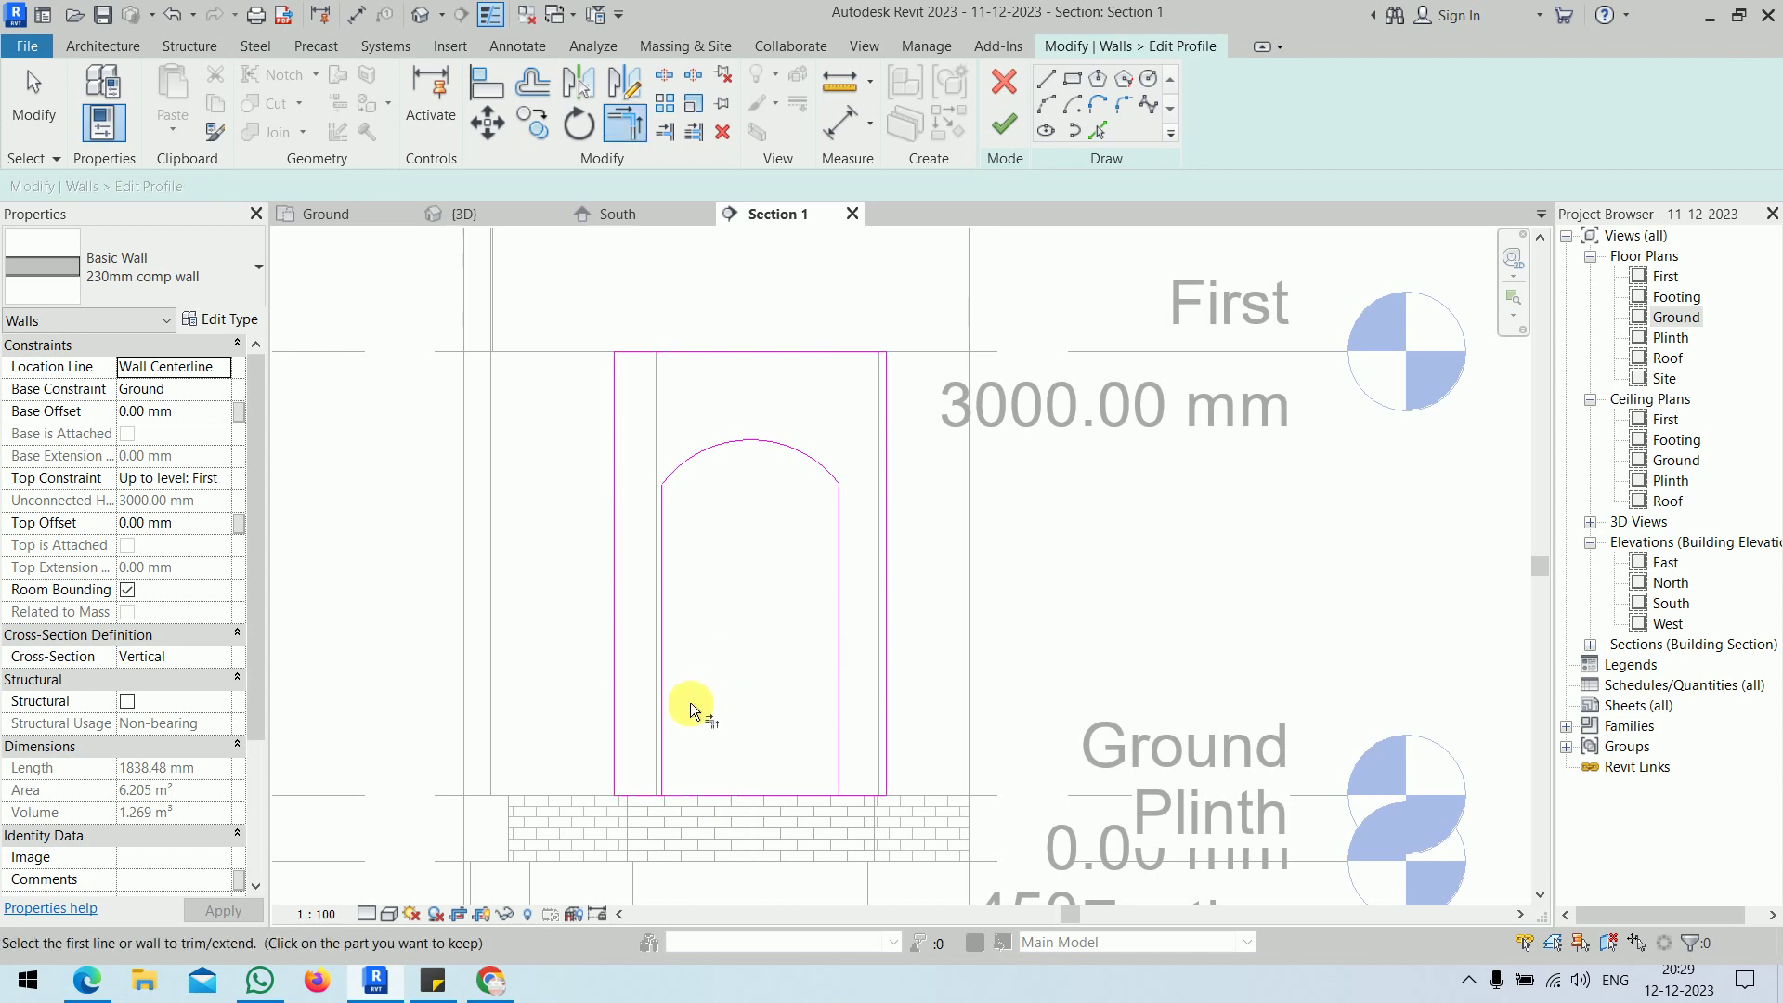
left_click(662, 725)
left_click(636, 800)
- Turn off the thin lines display, finish the arched wall profile and deselect the wall
left_click(489, 15)
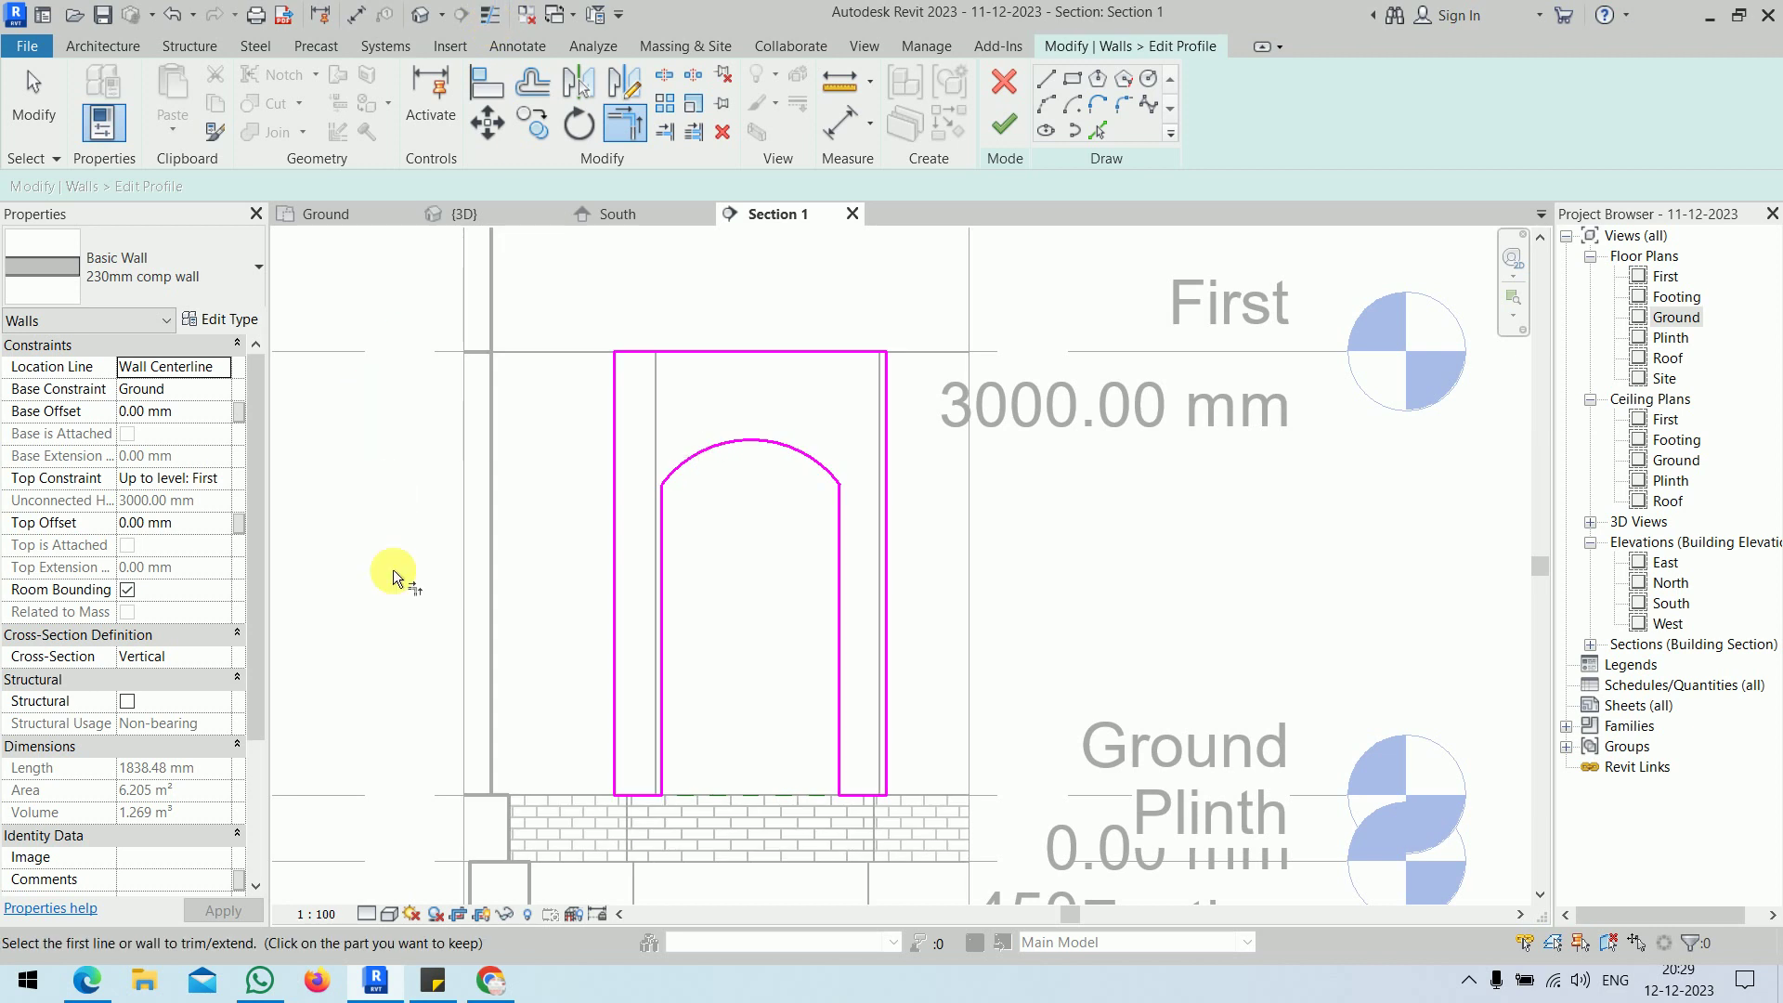
scroll(394, 611, "up", 3)
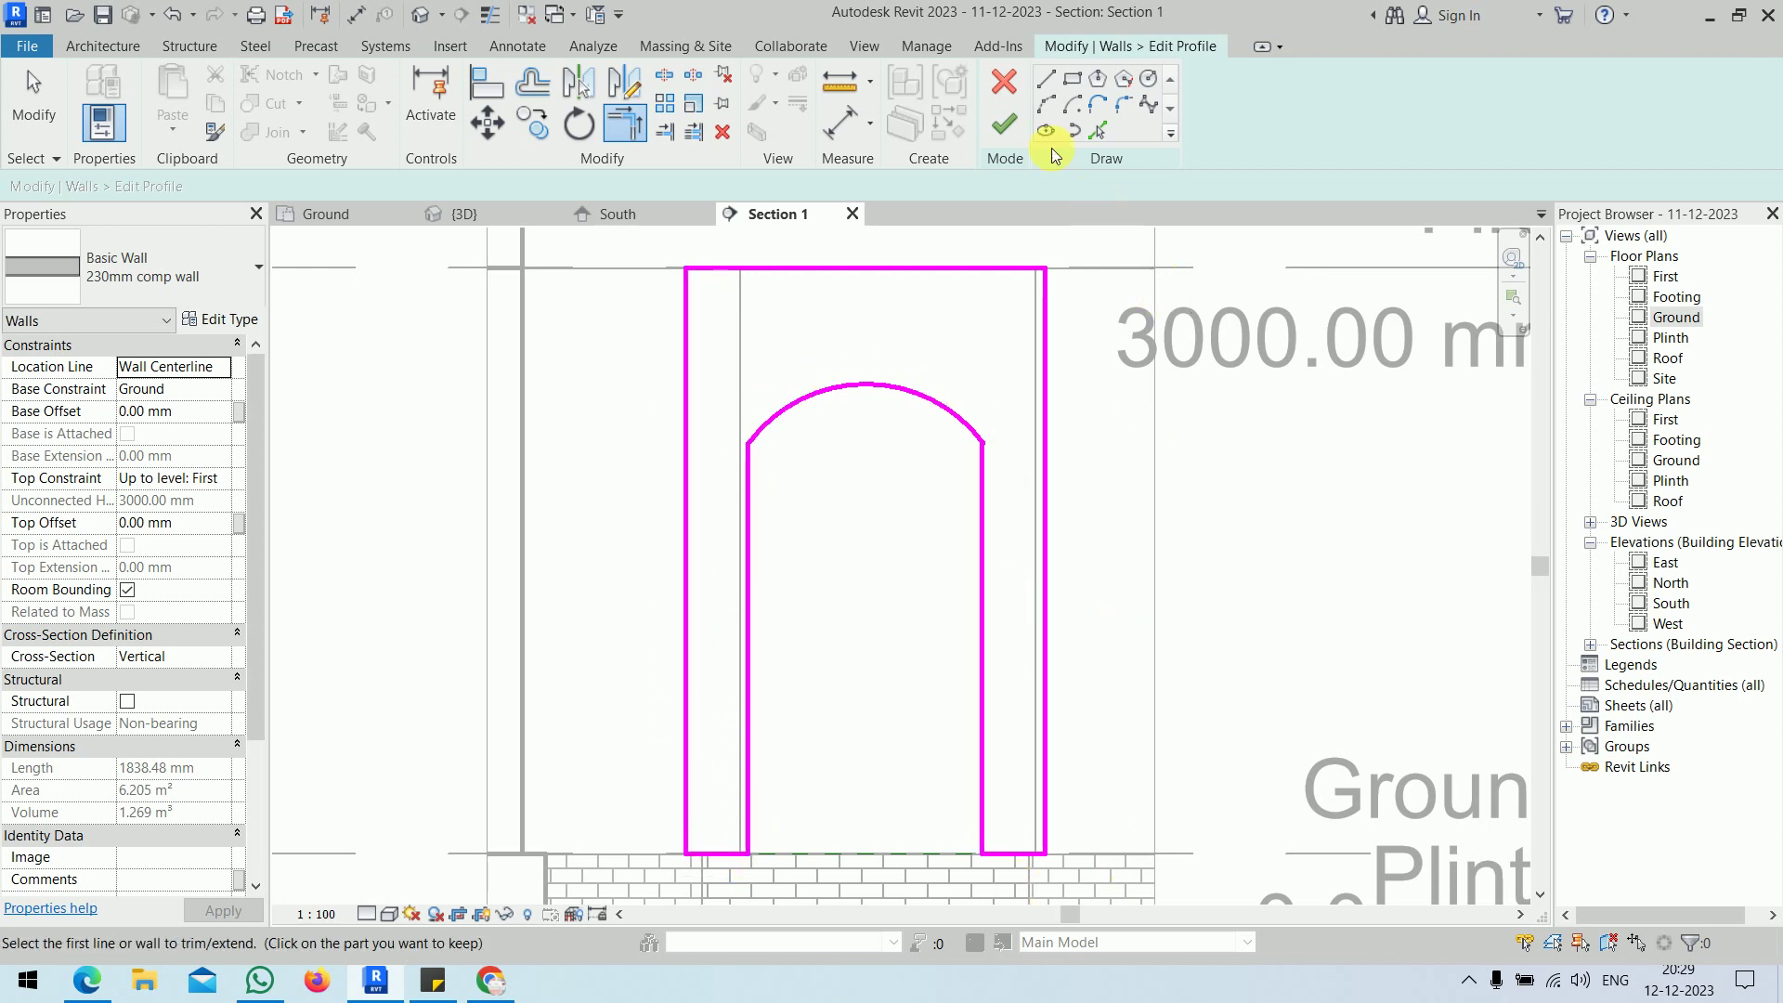
left_click(1004, 123)
left_click(1329, 483)
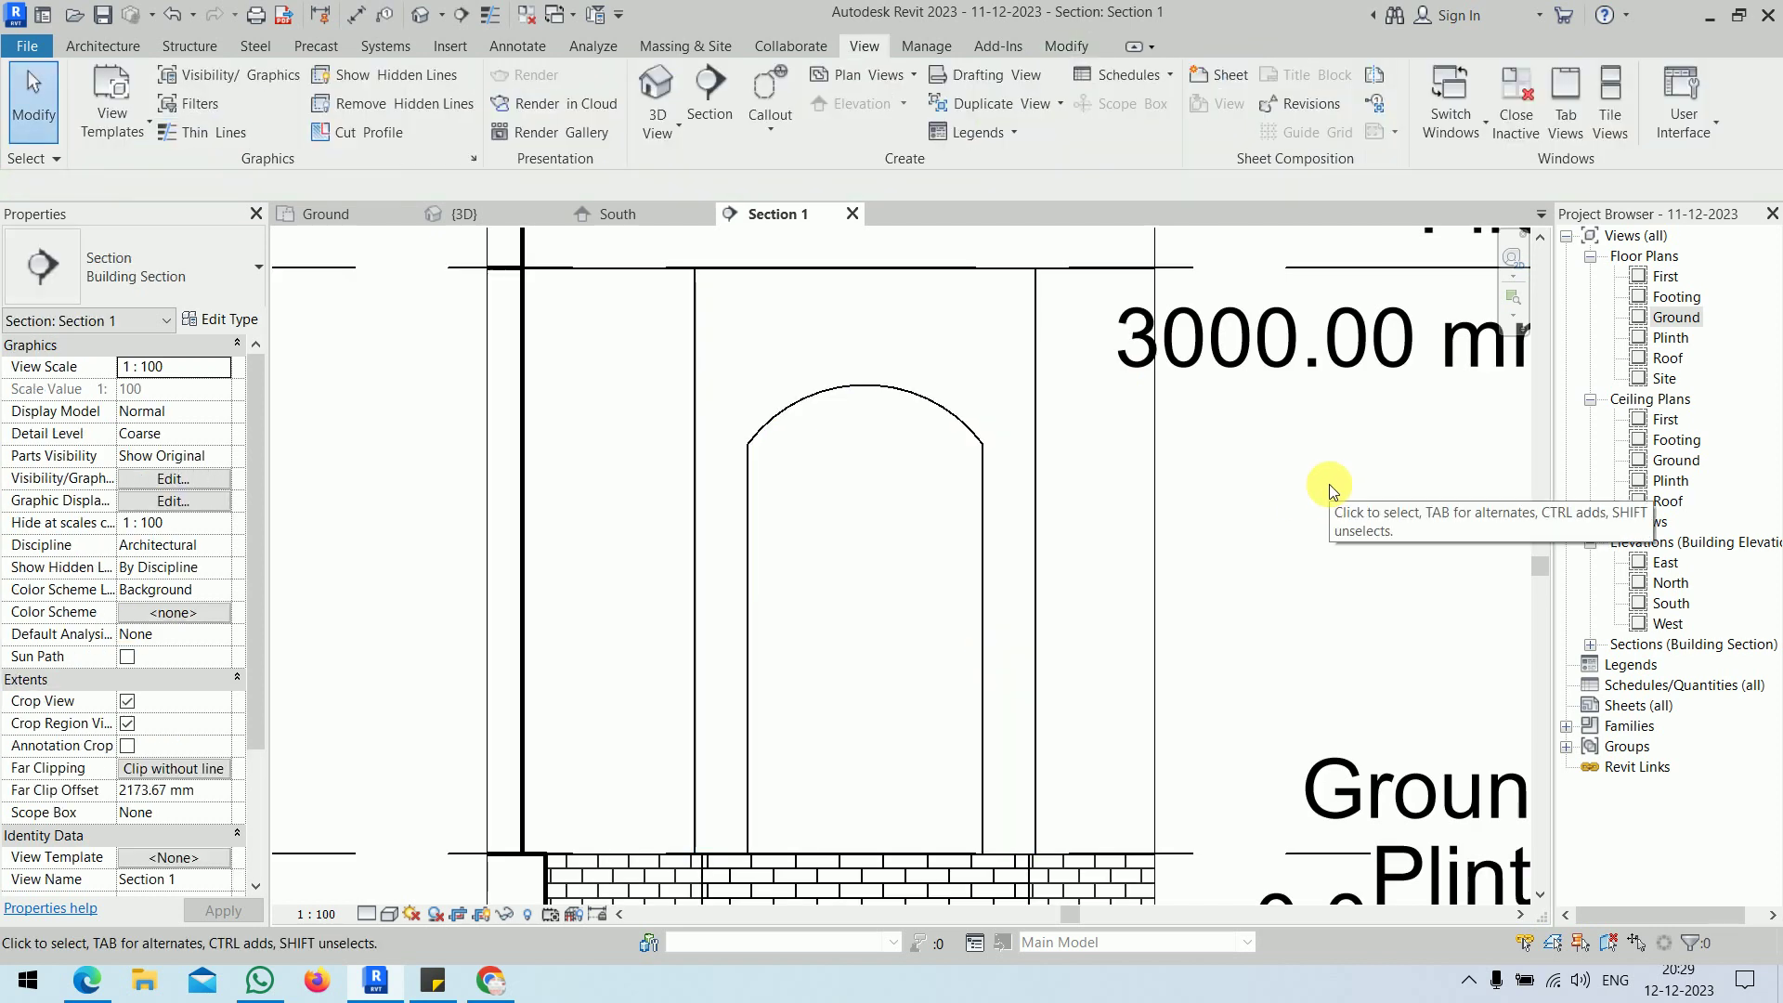
- Select the 5250 mm long ground-floor wall on the building's east side and open its profile for editing in the East elevation
left_click(455, 215)
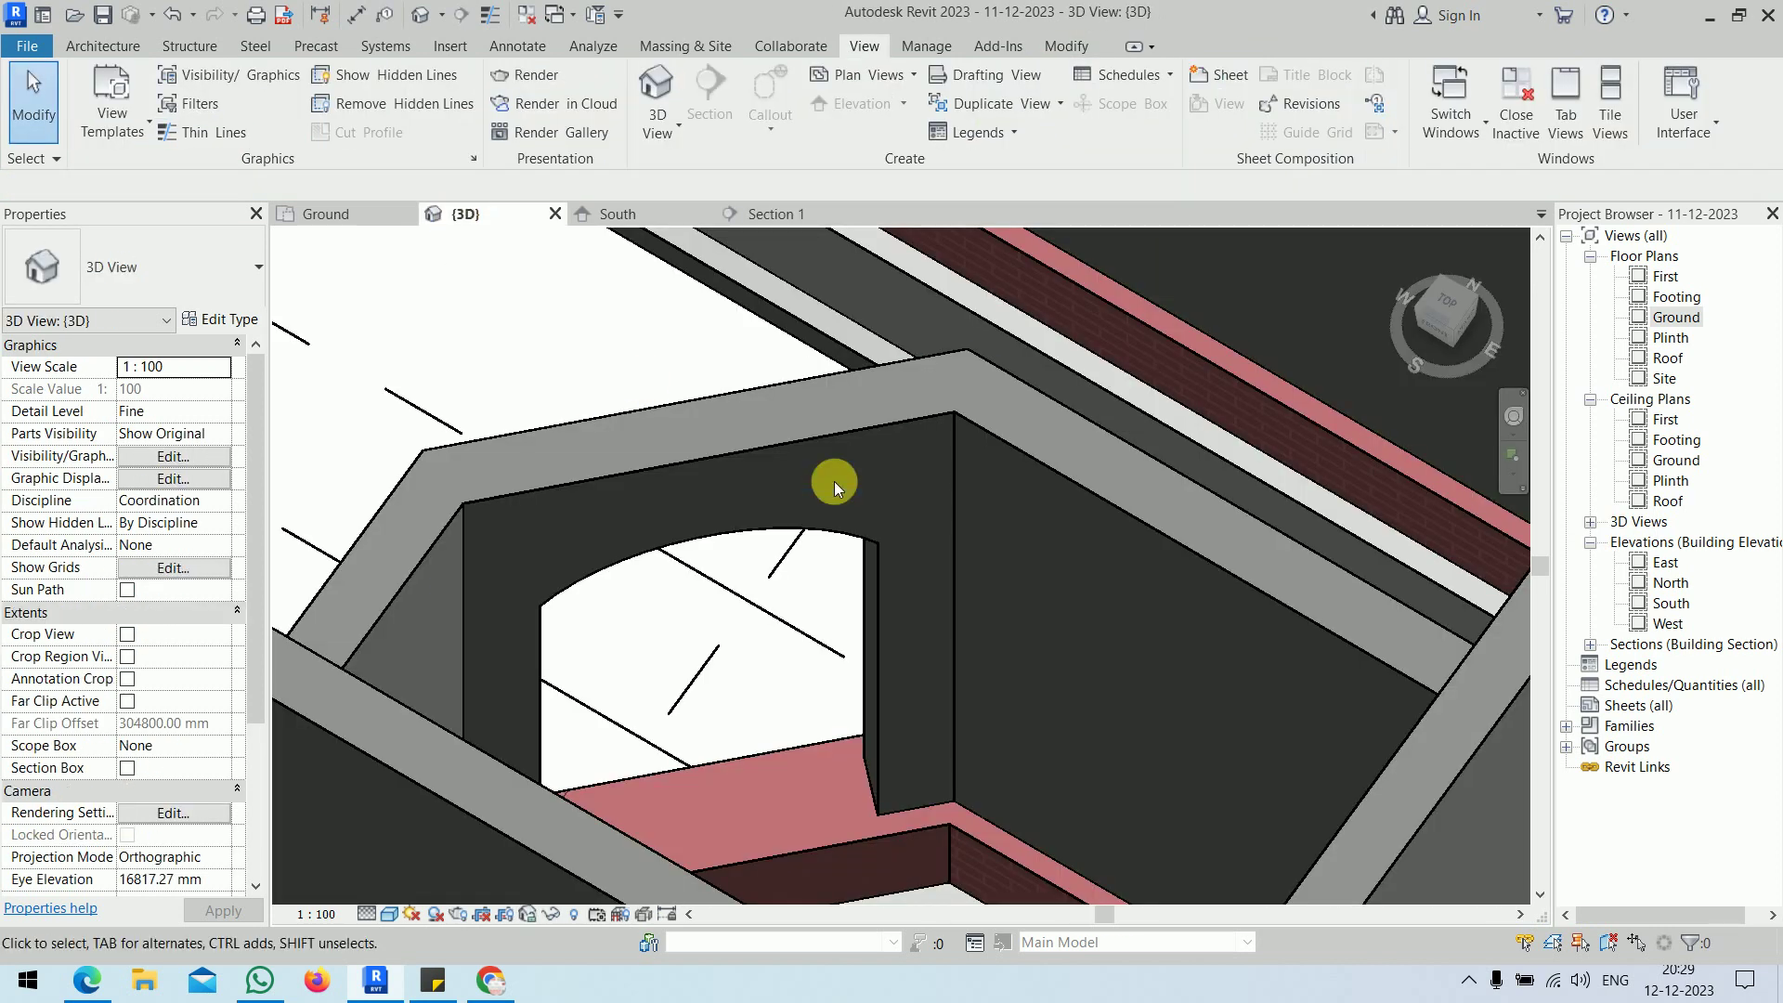
middle_click_drag(834, 481, 1023, 501, "shift")
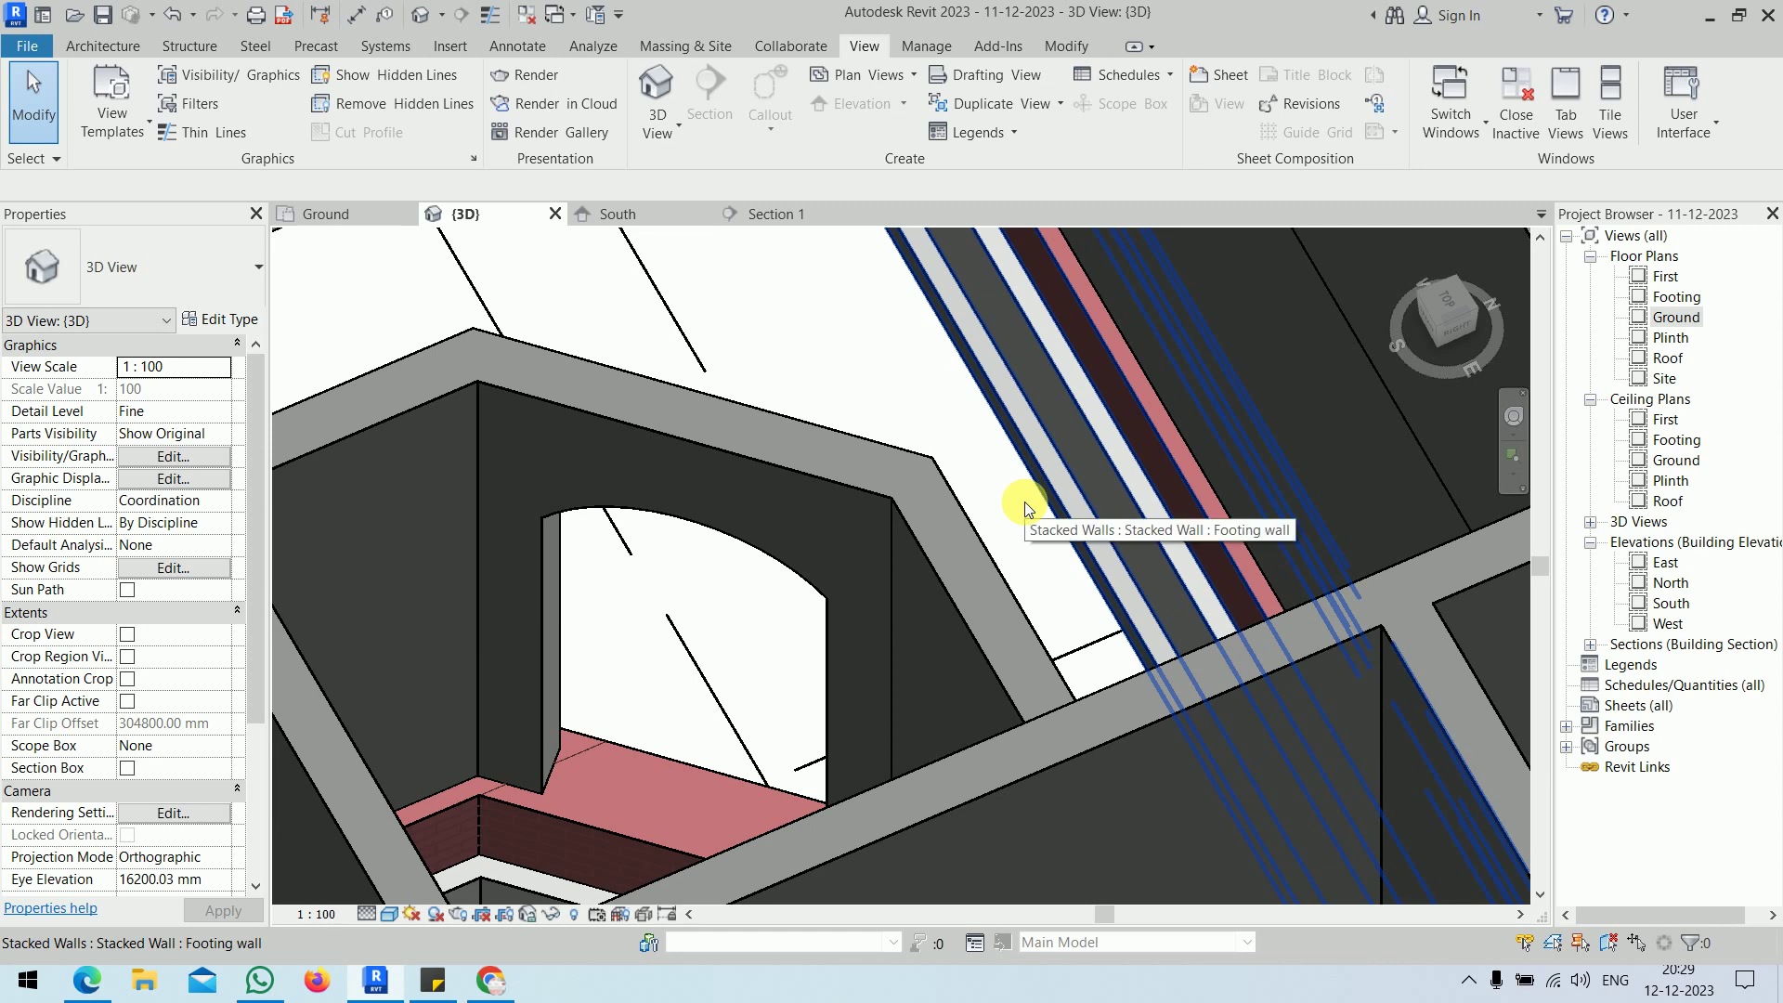
scroll(1023, 501, "down", 5)
middle_click_drag(1023, 501, 673, 399)
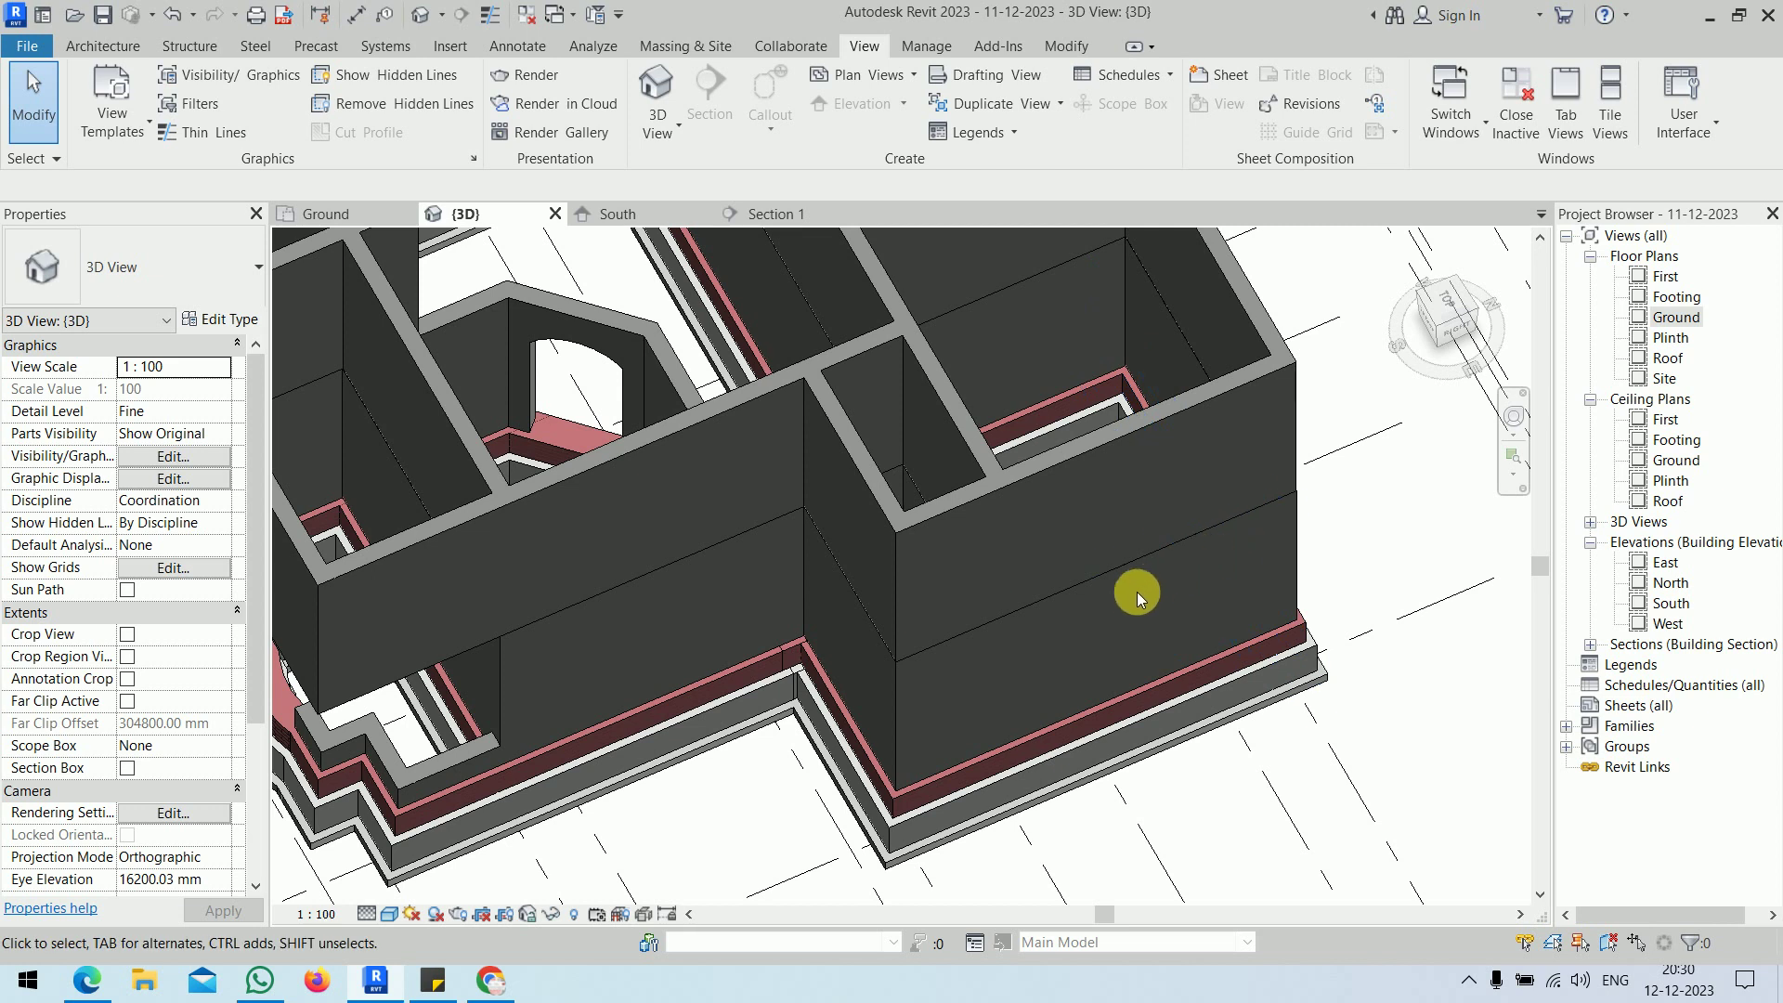
left_click(1138, 643)
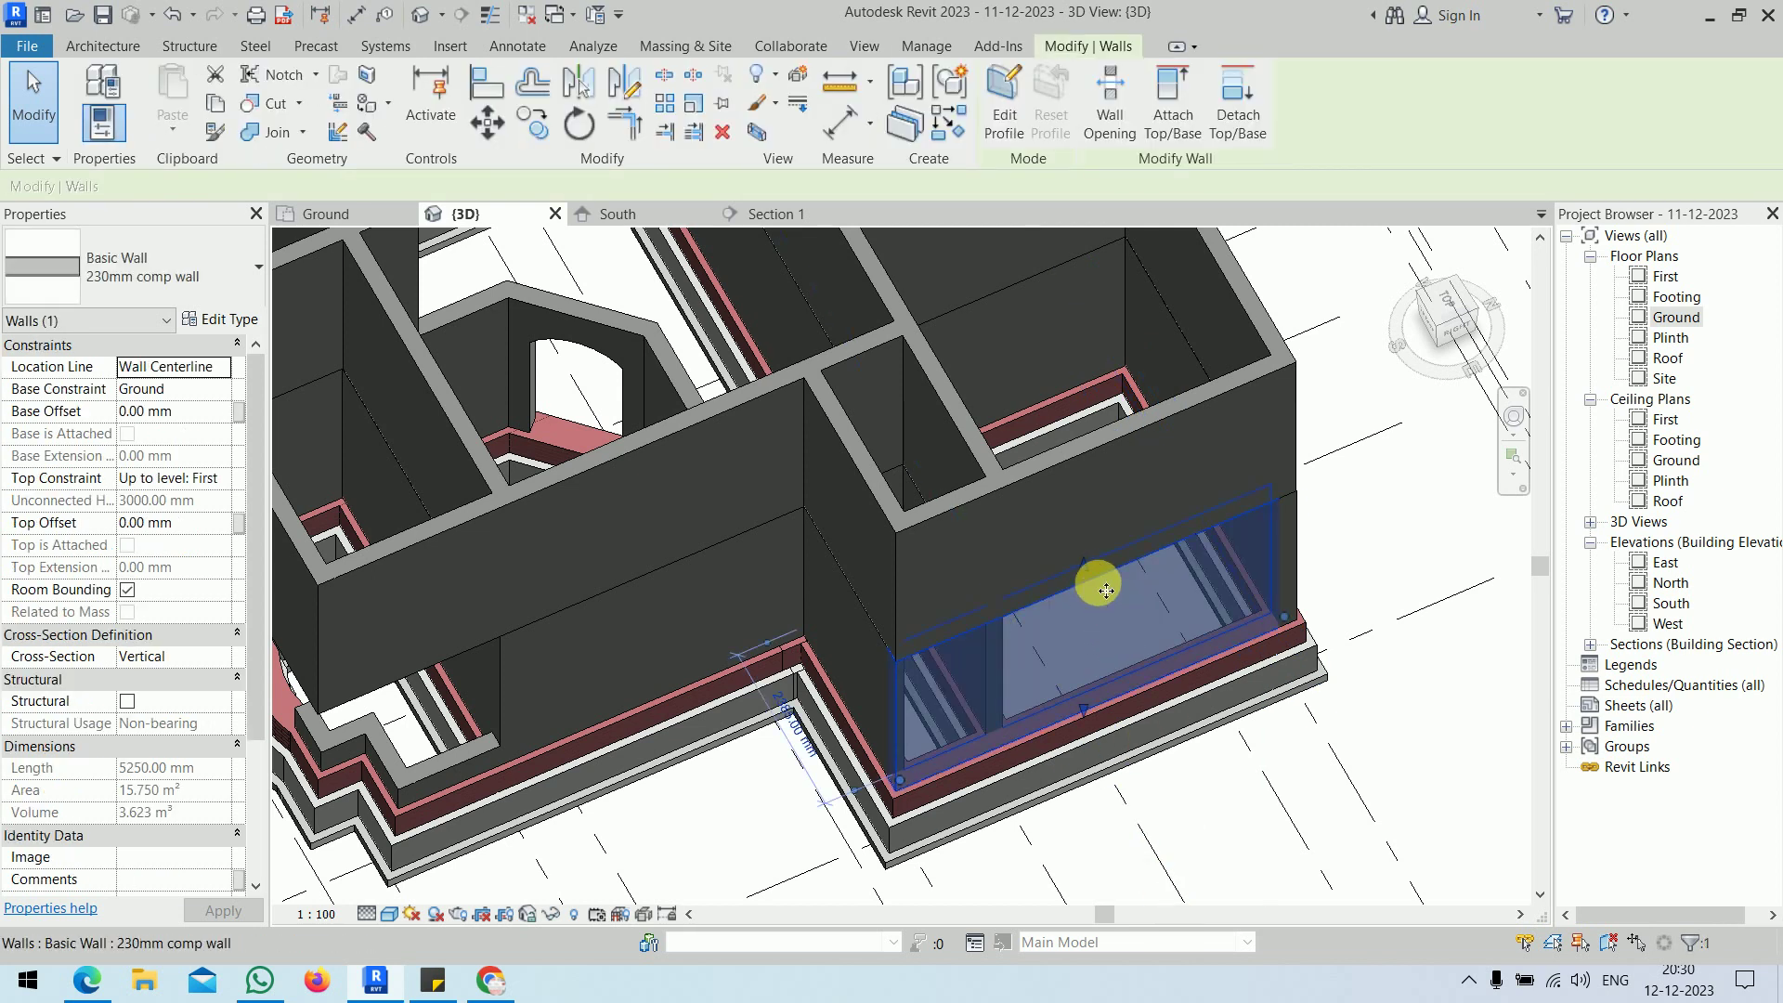
middle_click_drag(1188, 685, 1775, 518, "shift")
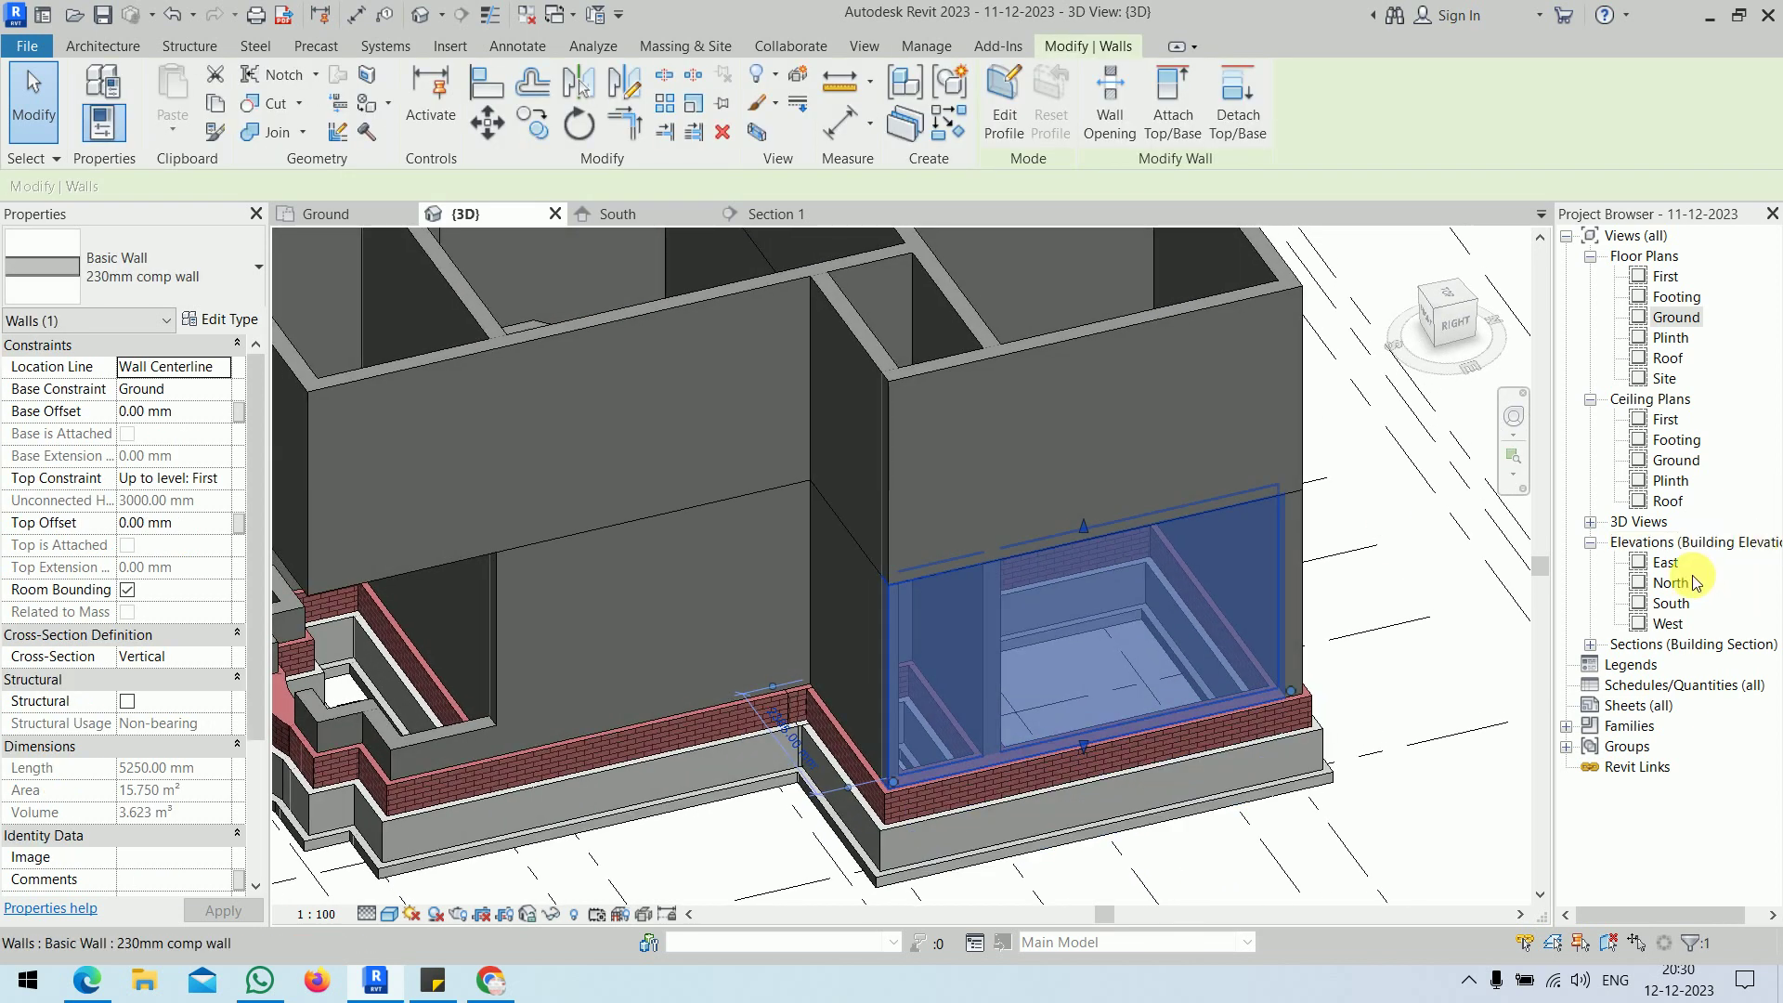
double_click(1644, 564)
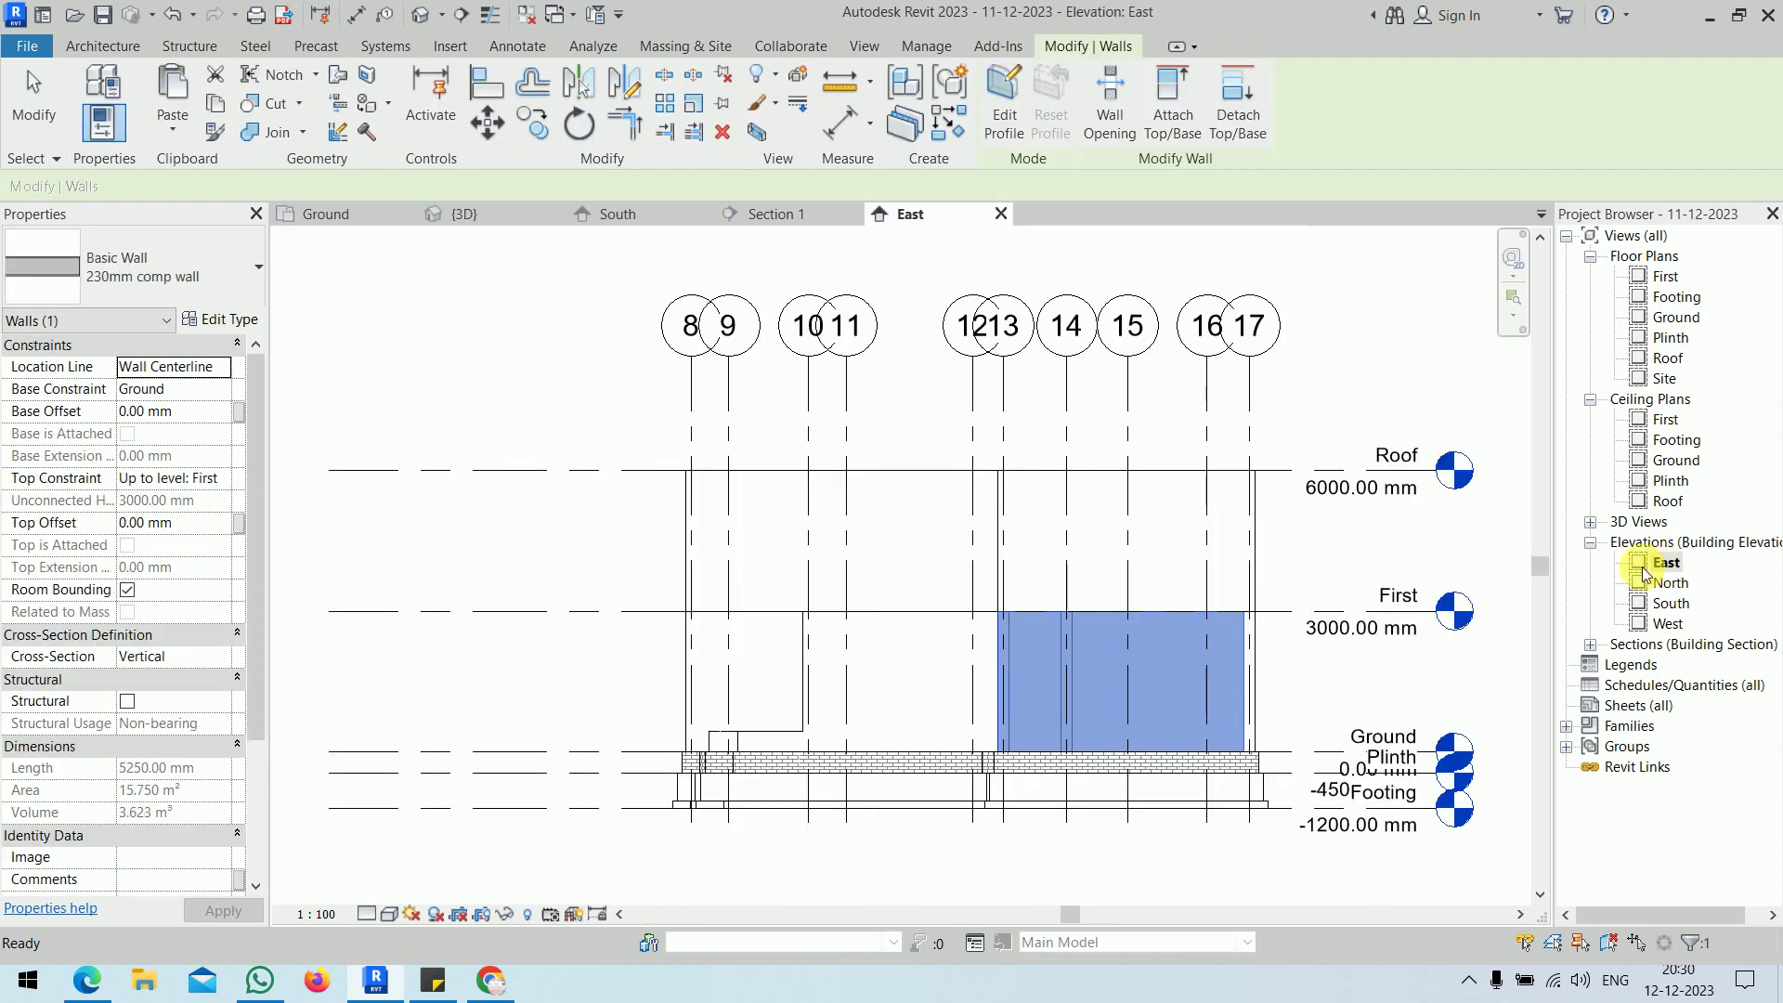
scroll(1257, 685, "up", 5)
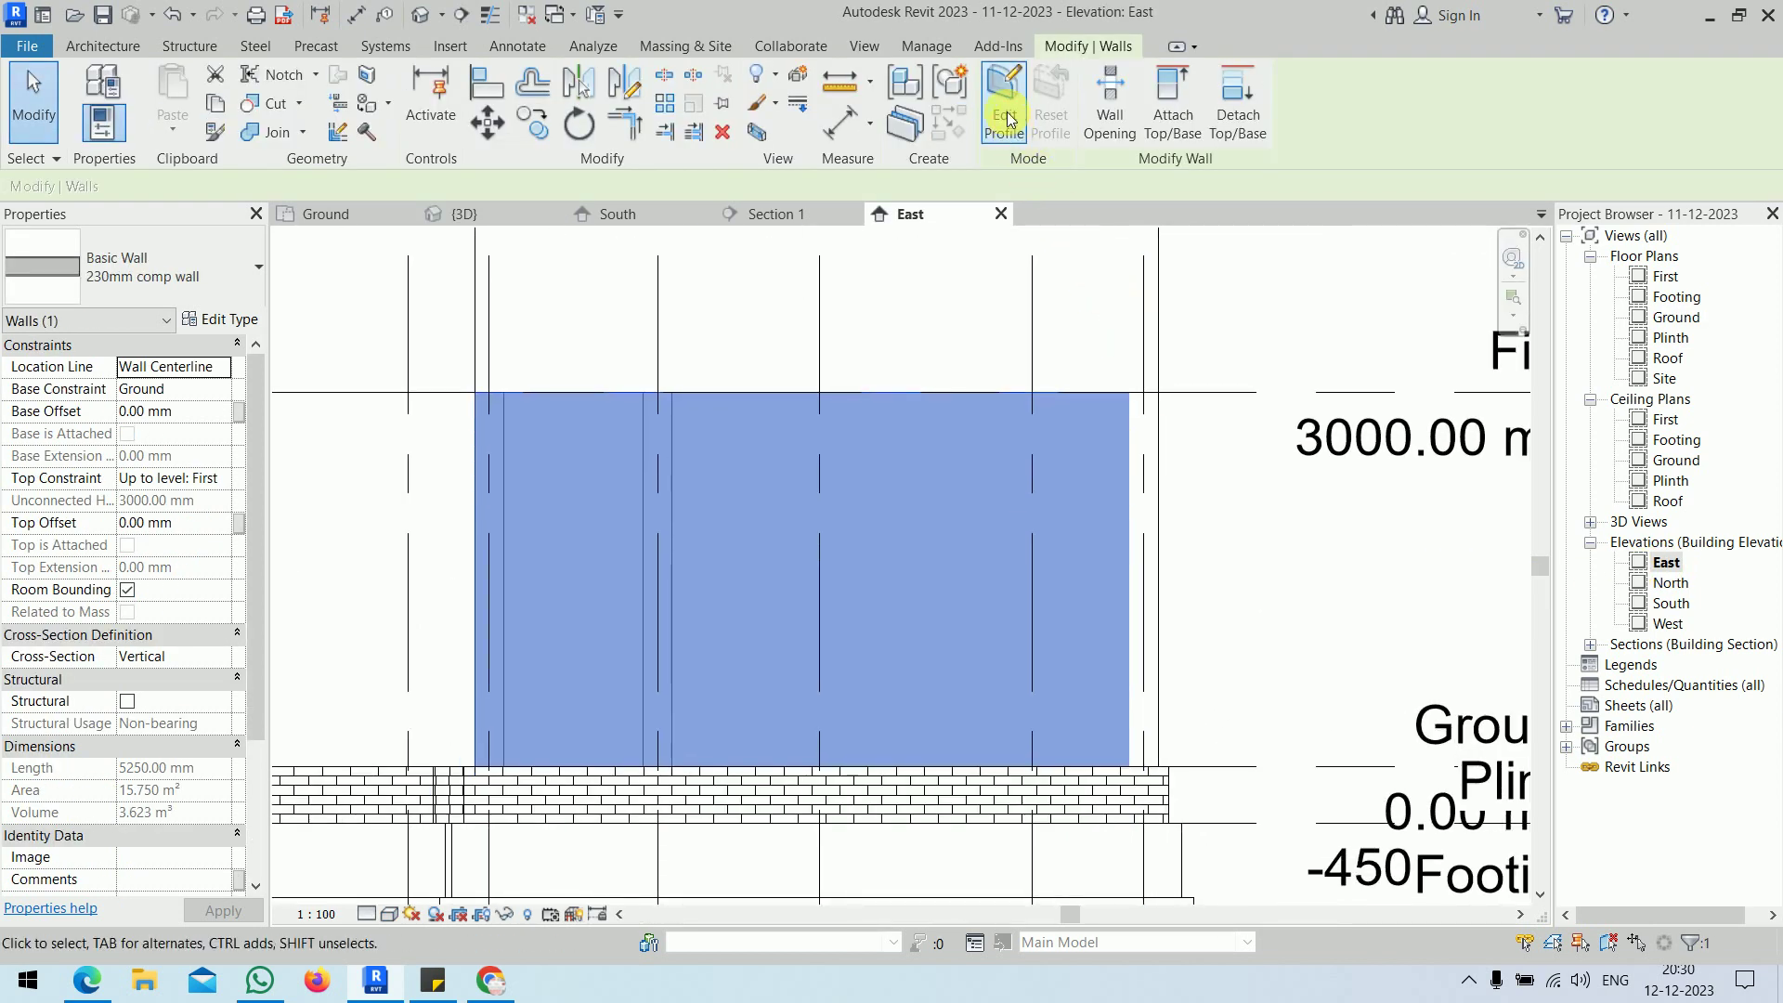
left_click(1008, 119)
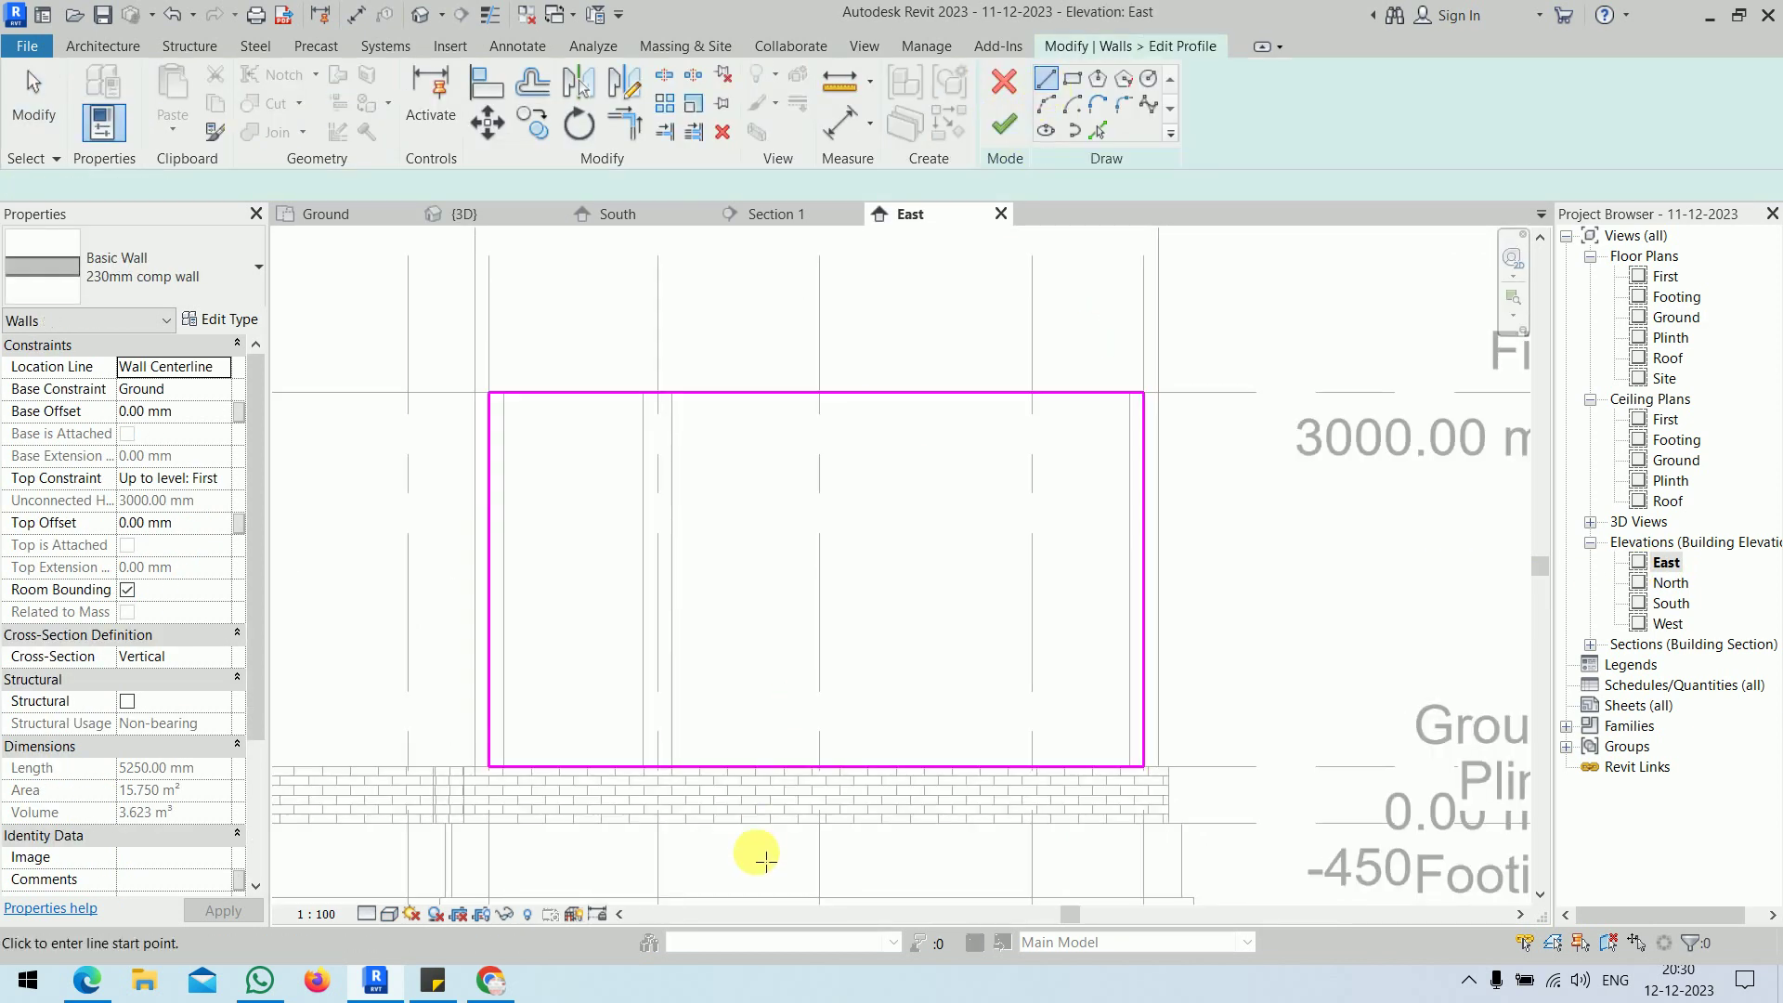
- Draw a vertical line up from the middle of the profile's bottom edge and offset copies of it 700 mm to both sides
left_click(815, 767)
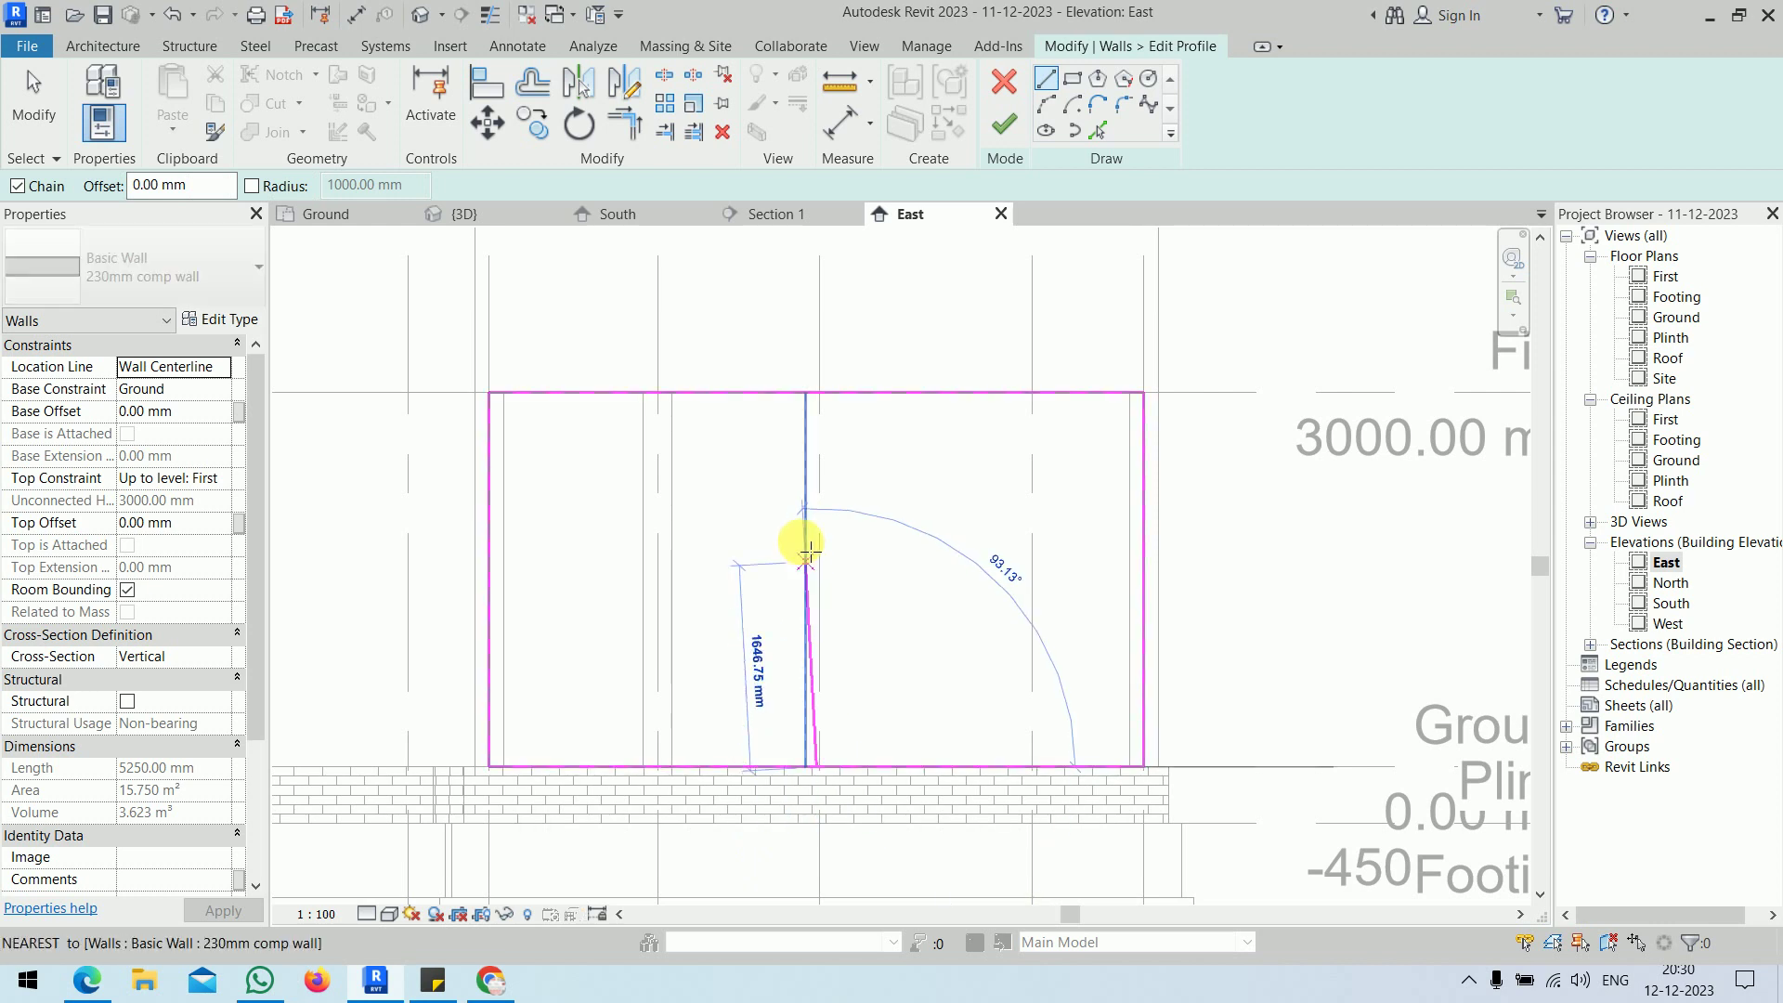
left_click(816, 506)
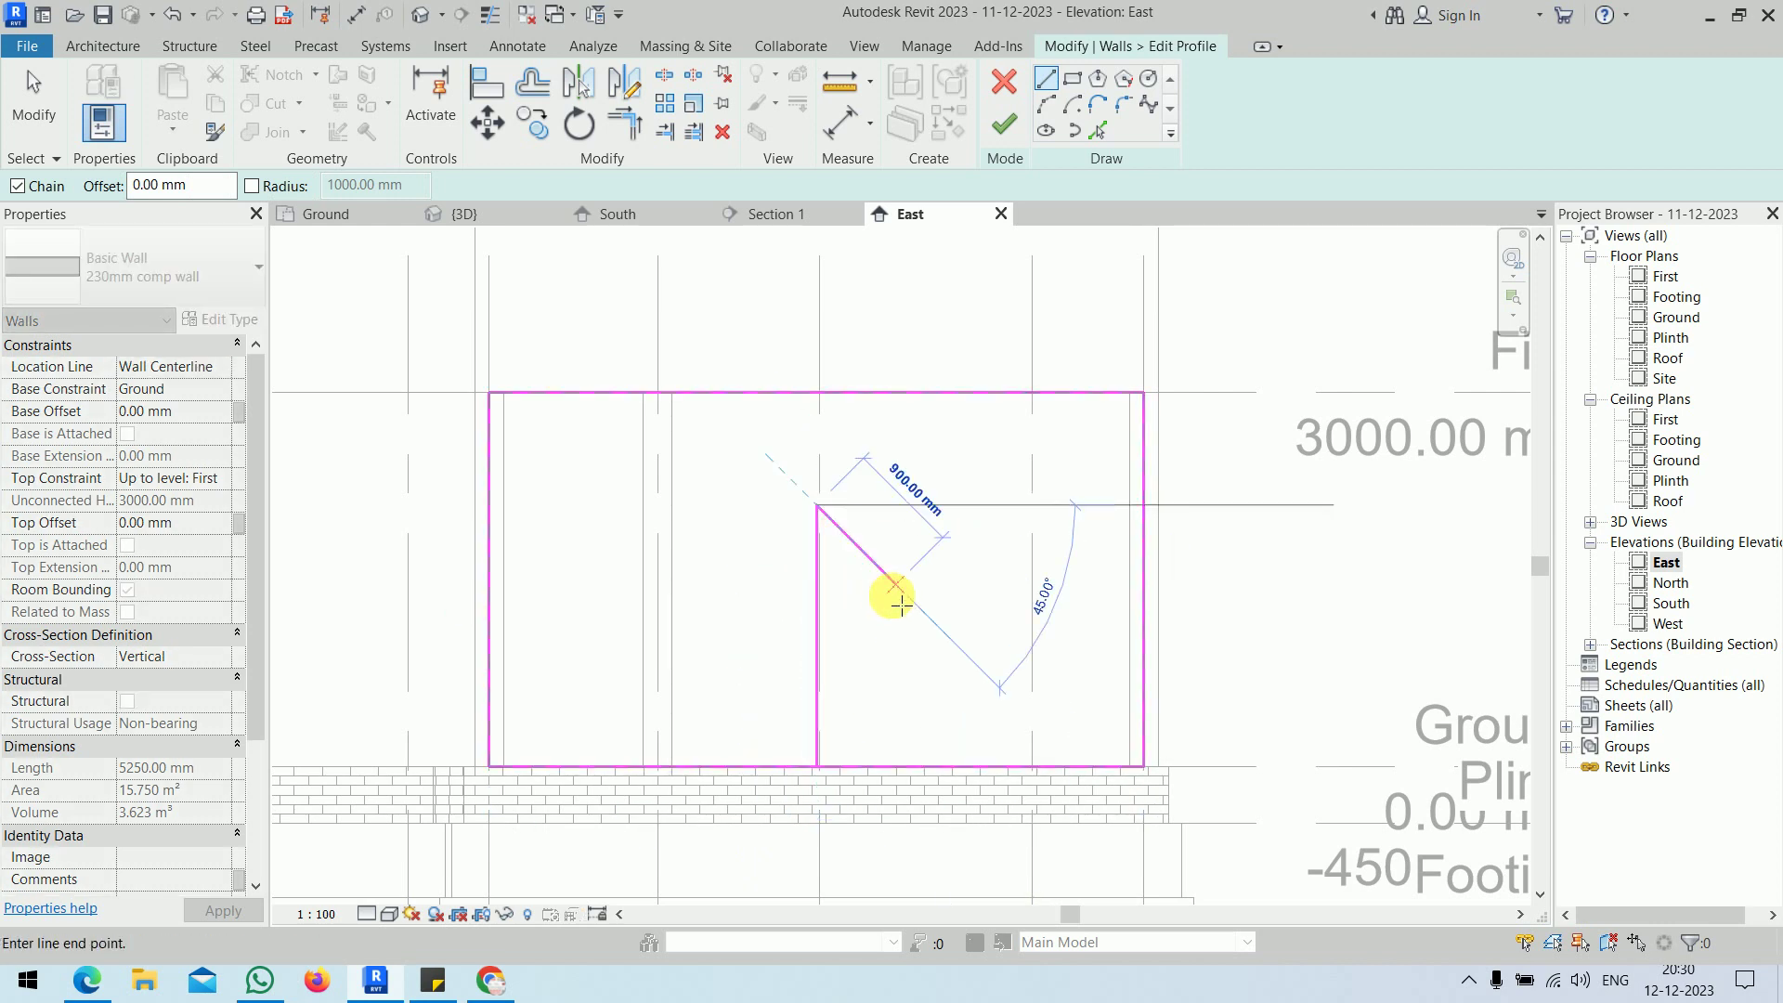
left_click(1098, 130)
left_click(124, 190)
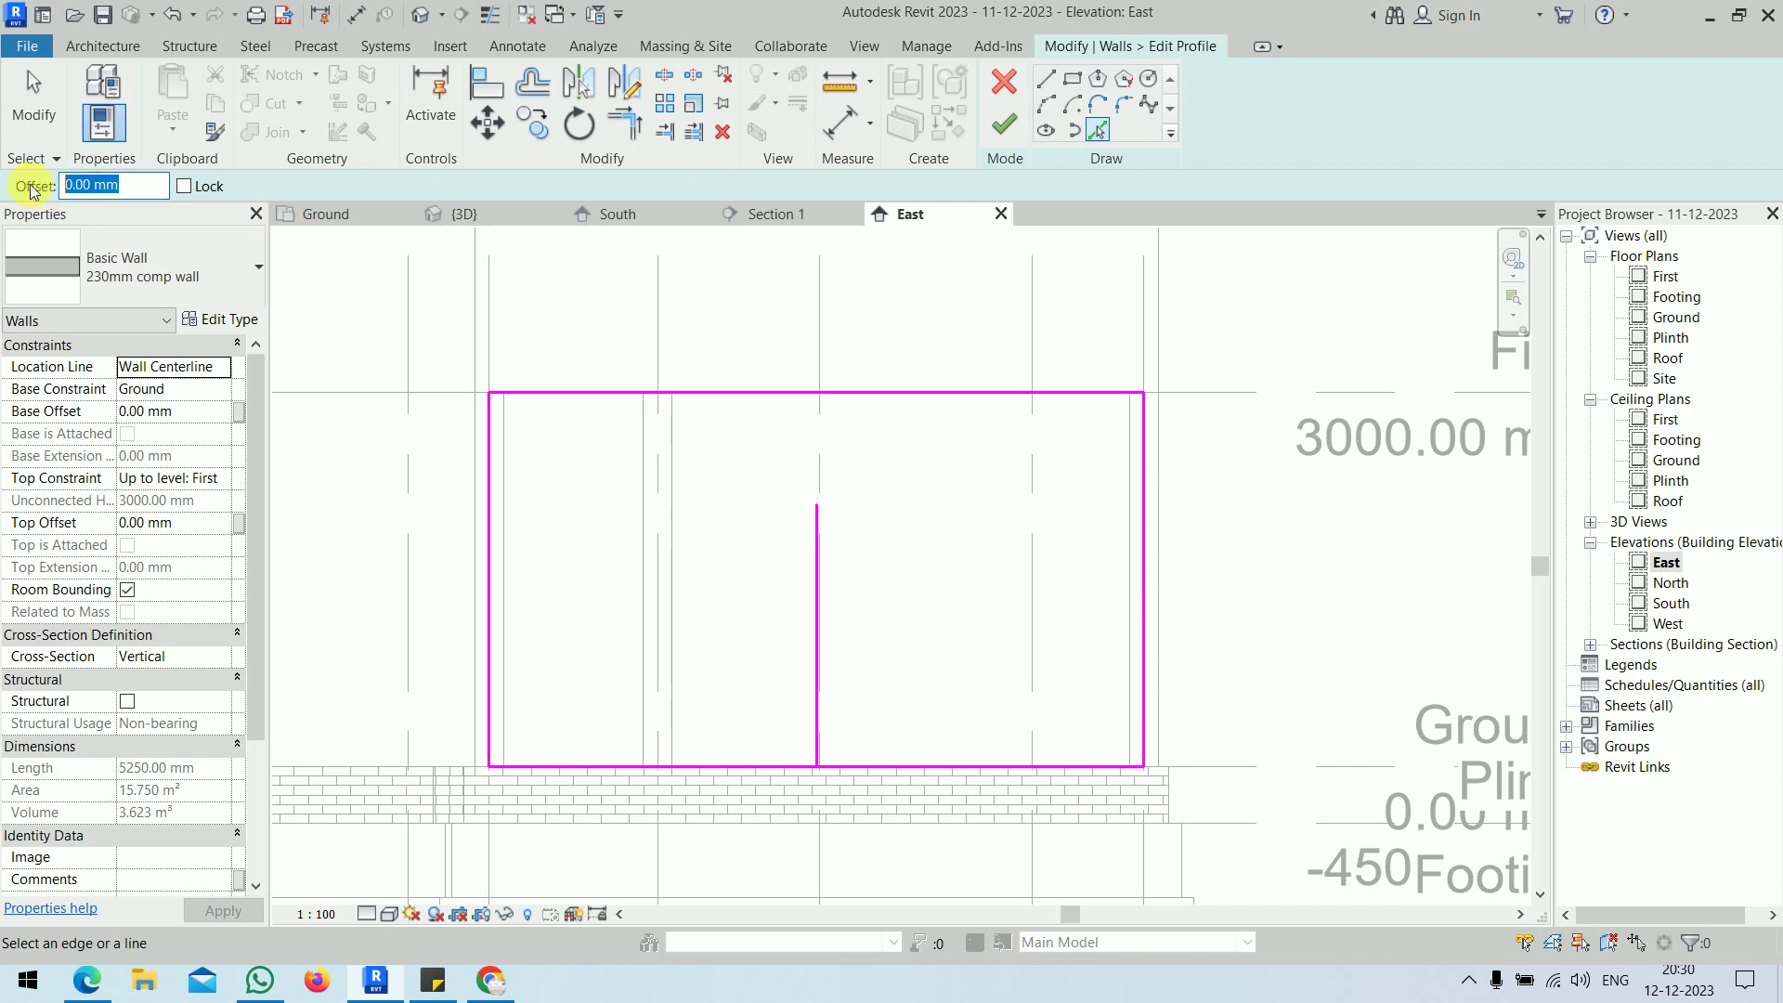
type("700")
key("Return")
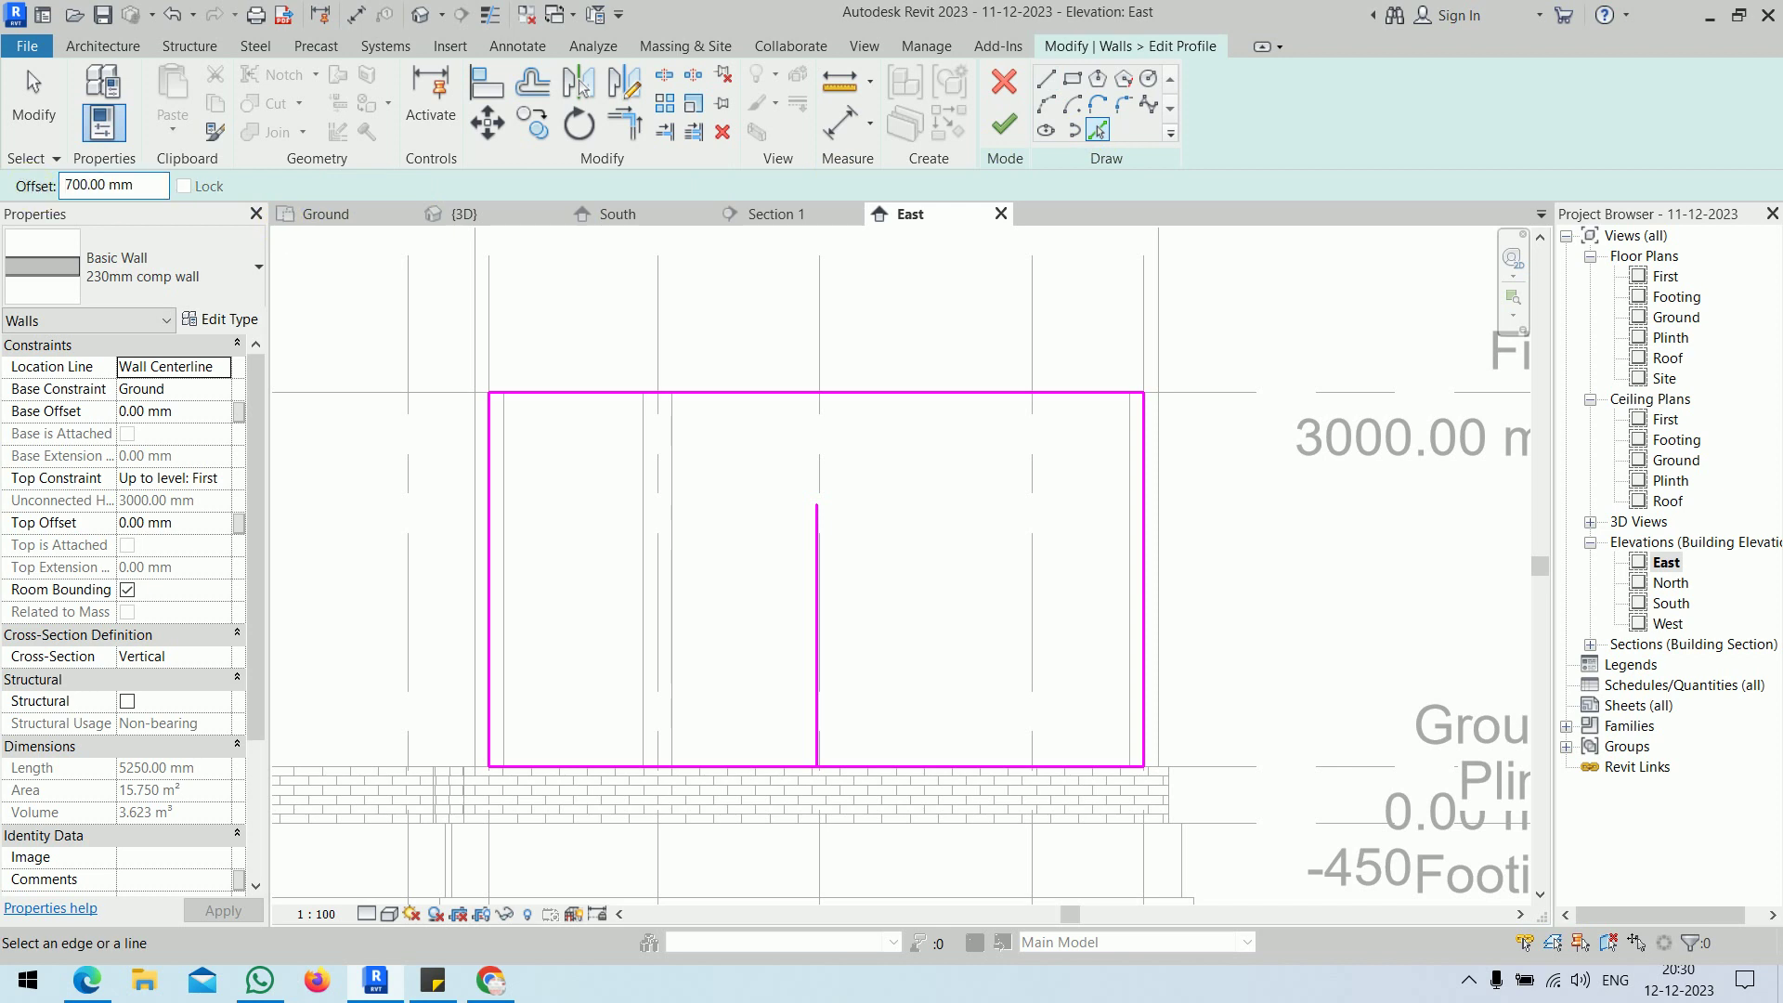
left_click(815, 637)
left_click(812, 638)
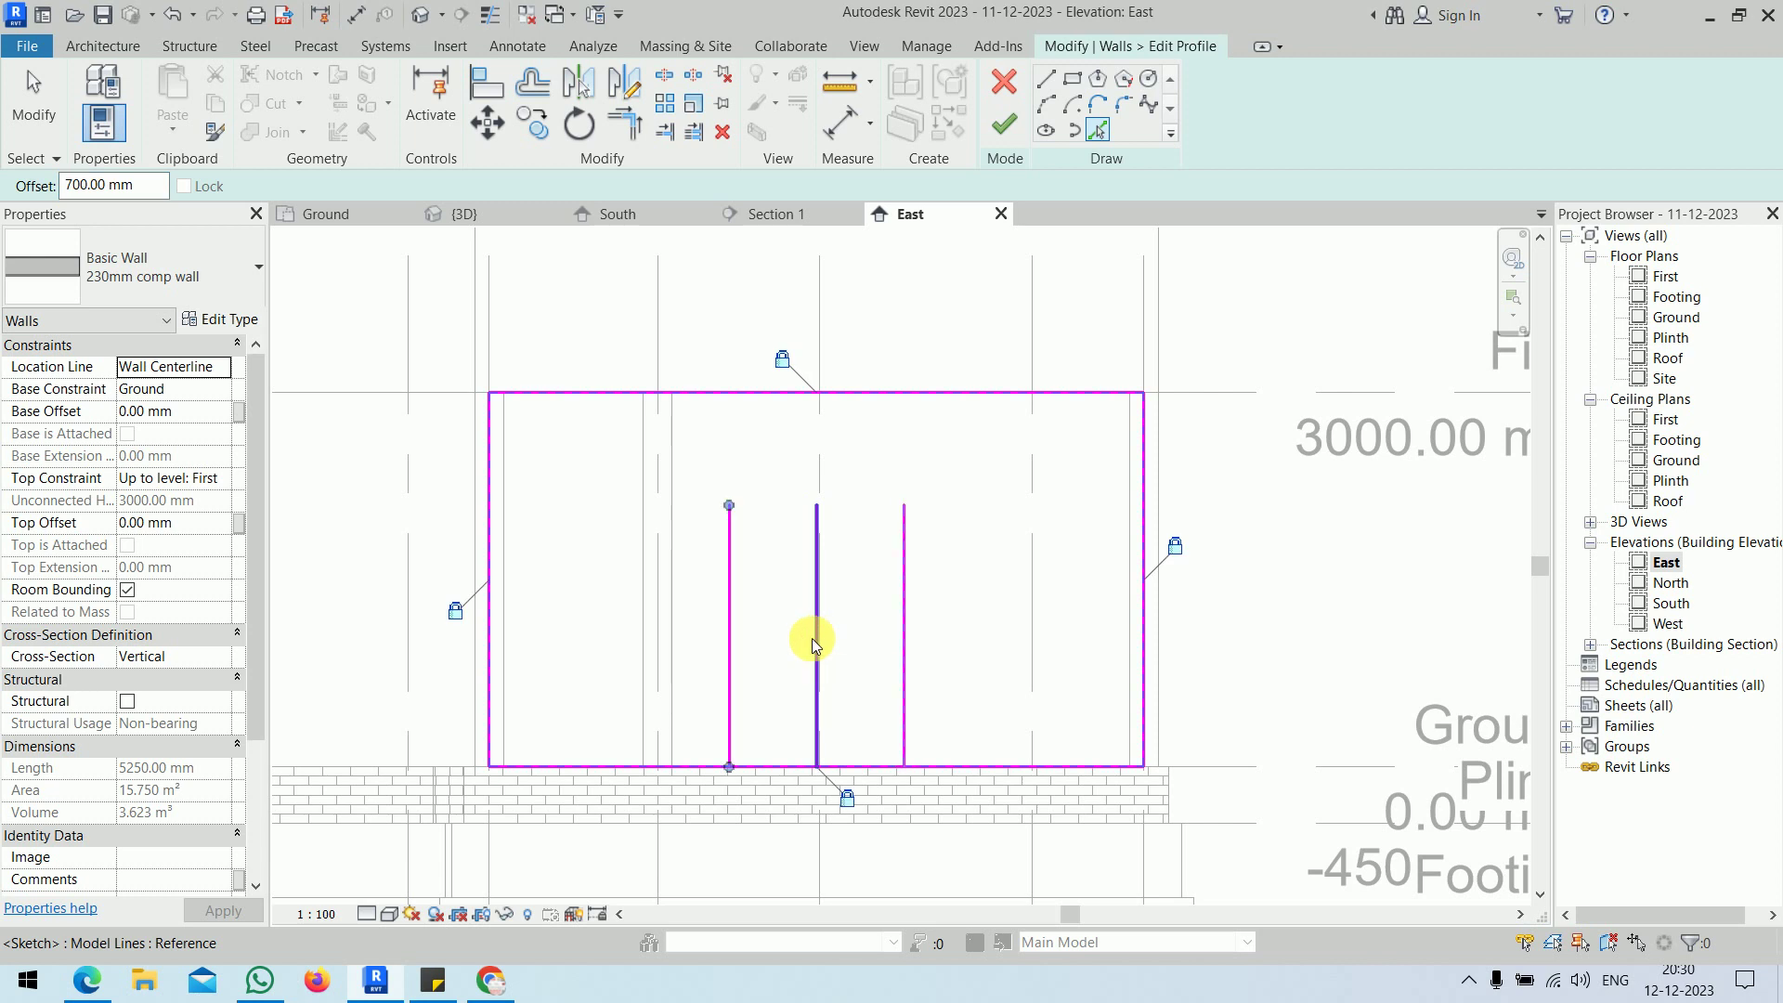
- Draw an upward arc of about 895 mm radius between the tops of the two outer lines, with a 0 mm offset
left_click(1047, 104)
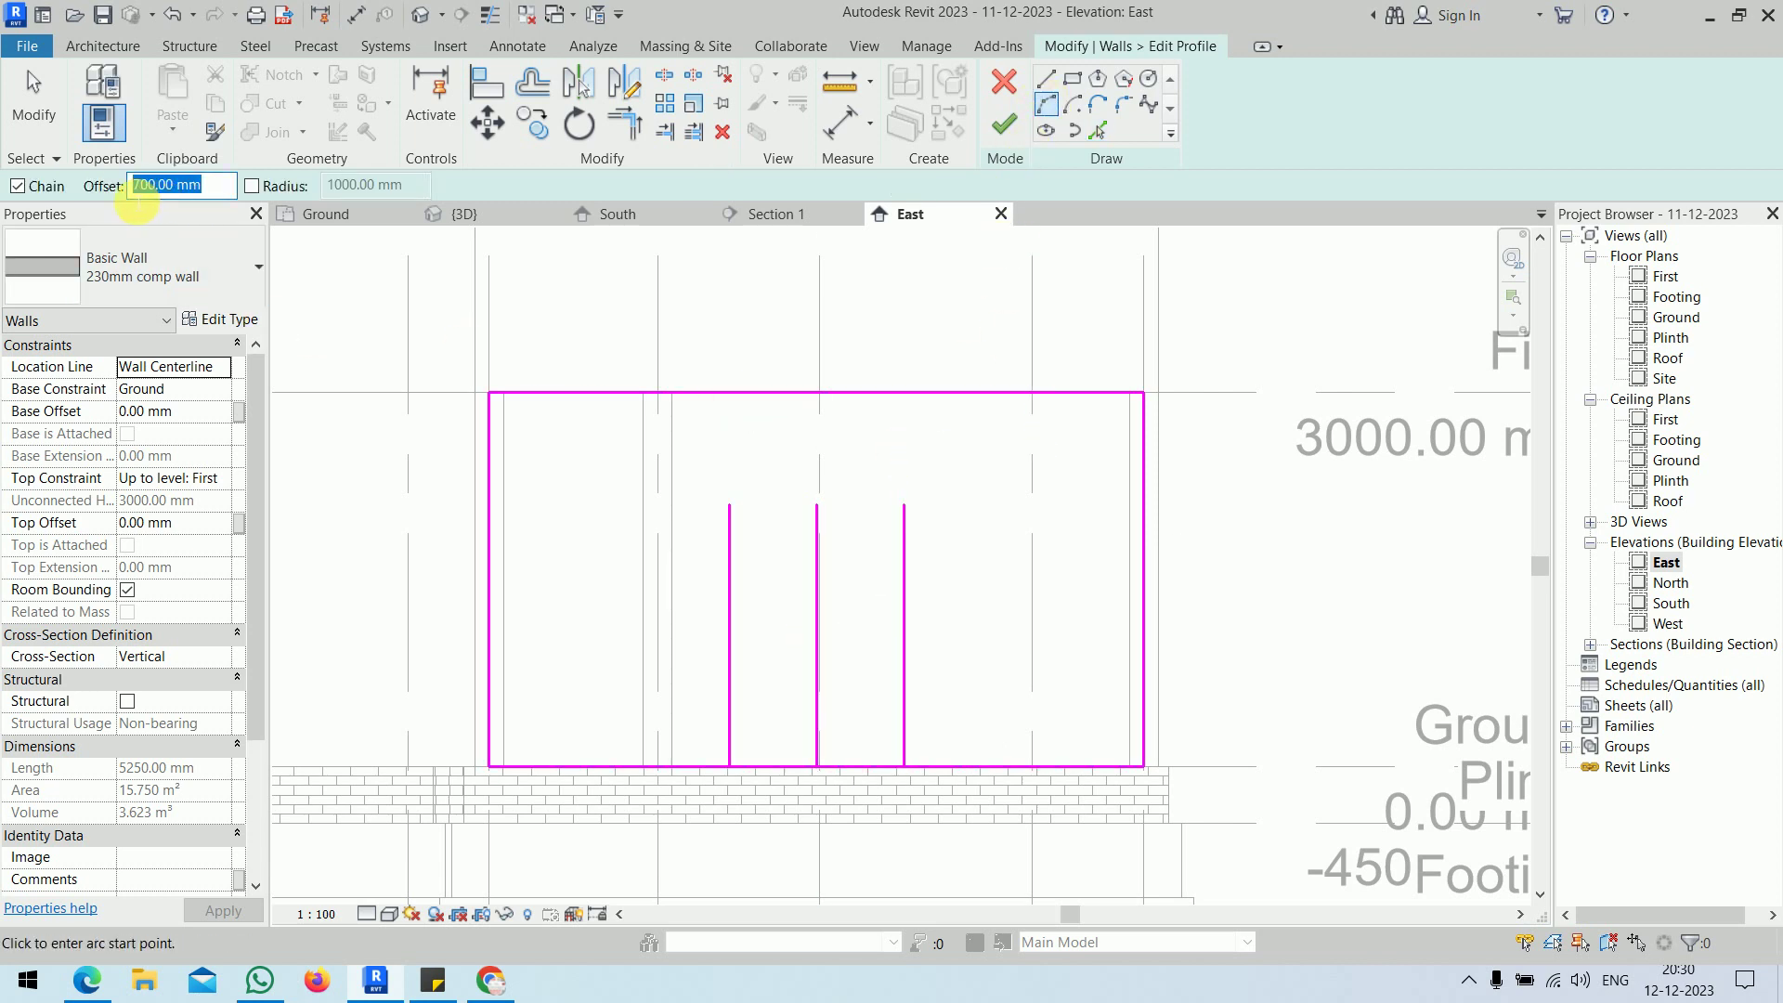
left_click(729, 504)
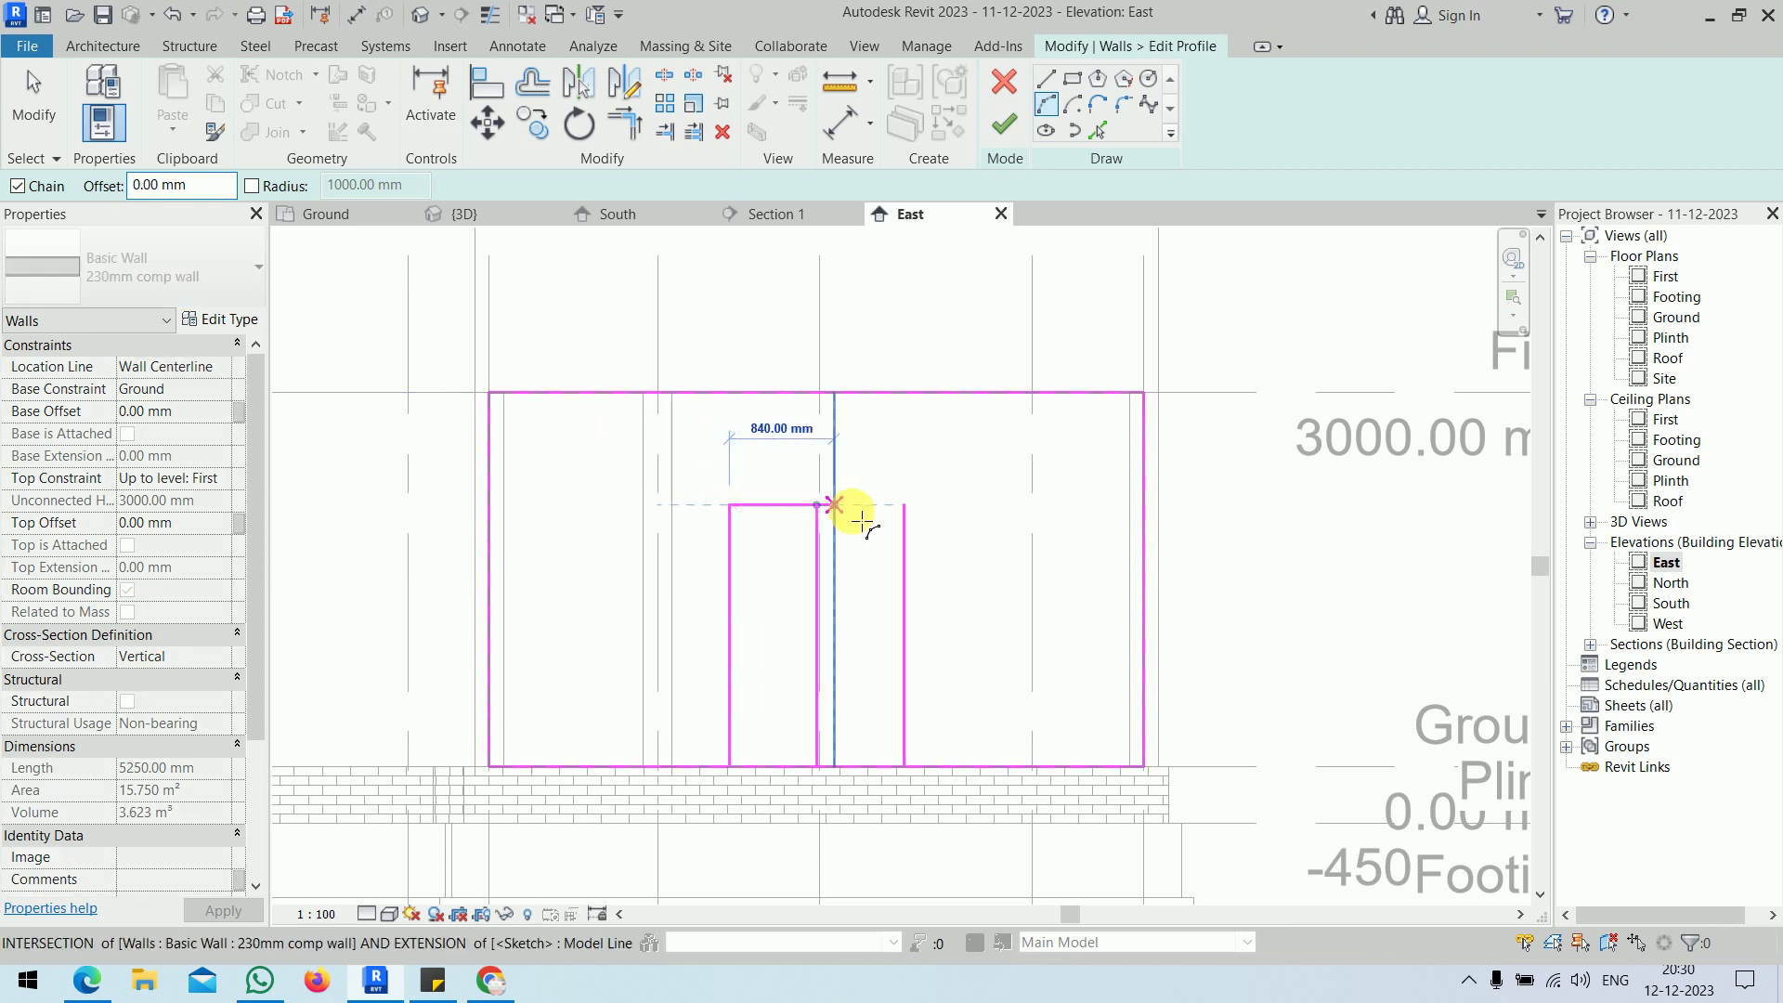
left_click(903, 505)
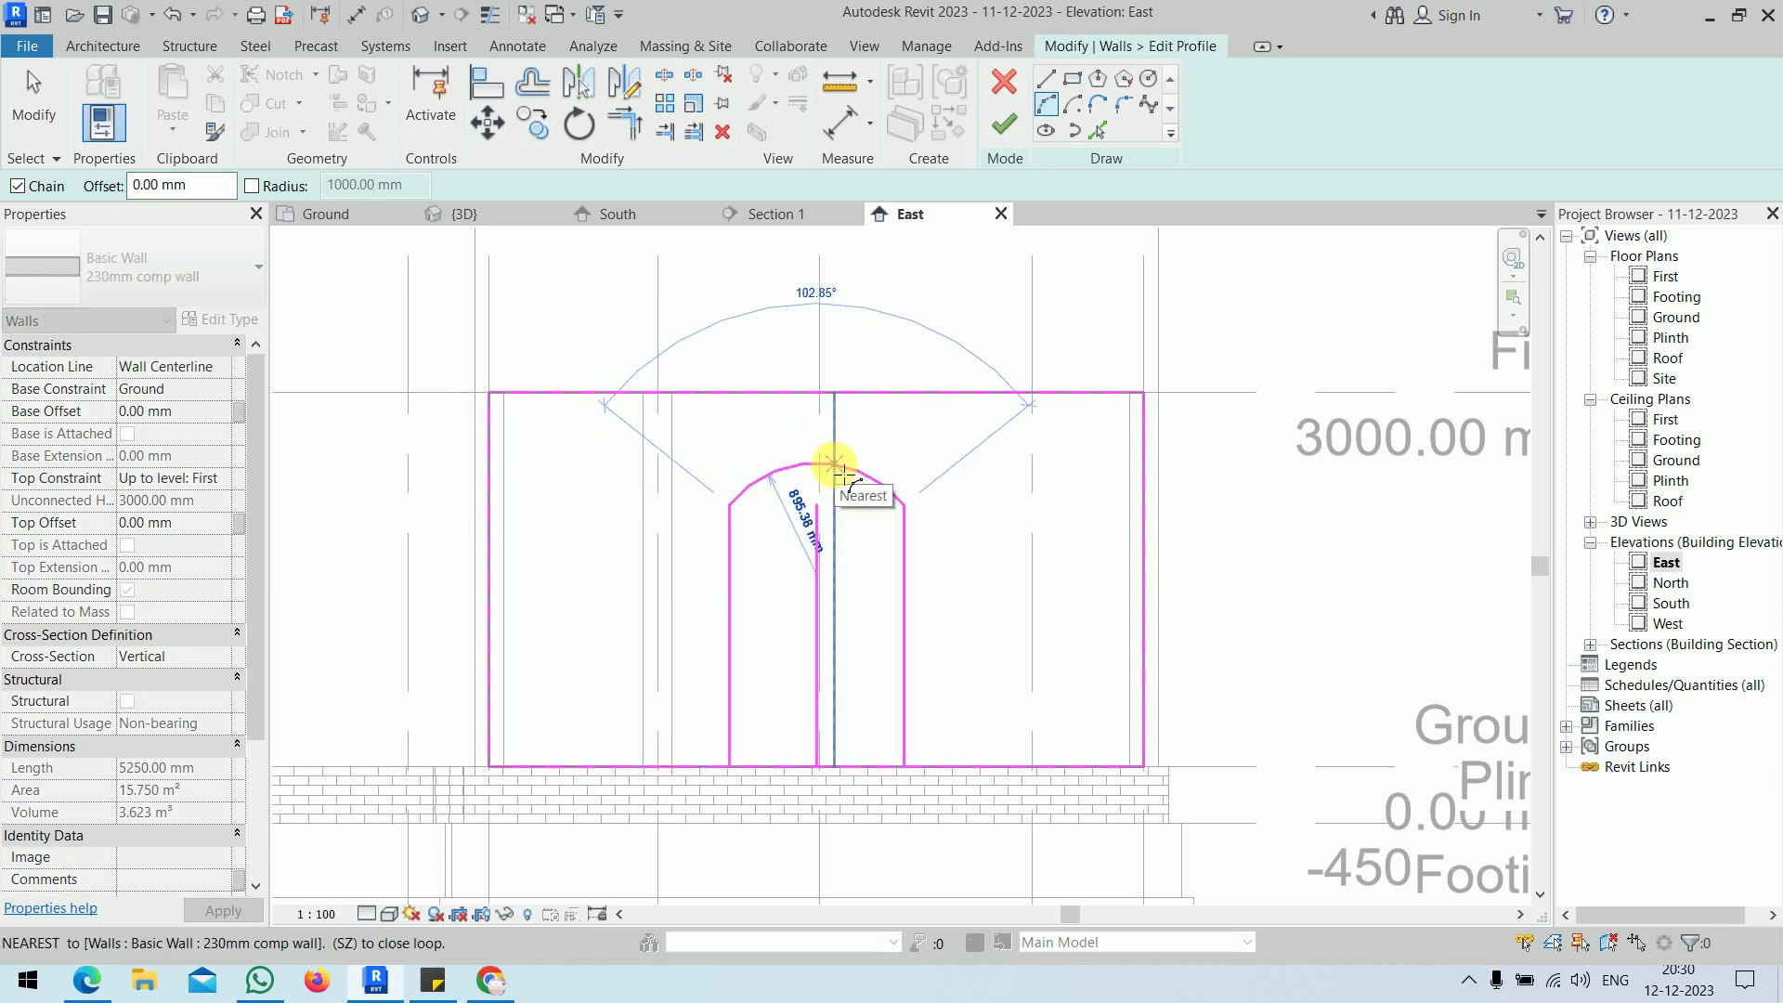
left_click(841, 467)
key("Escape")
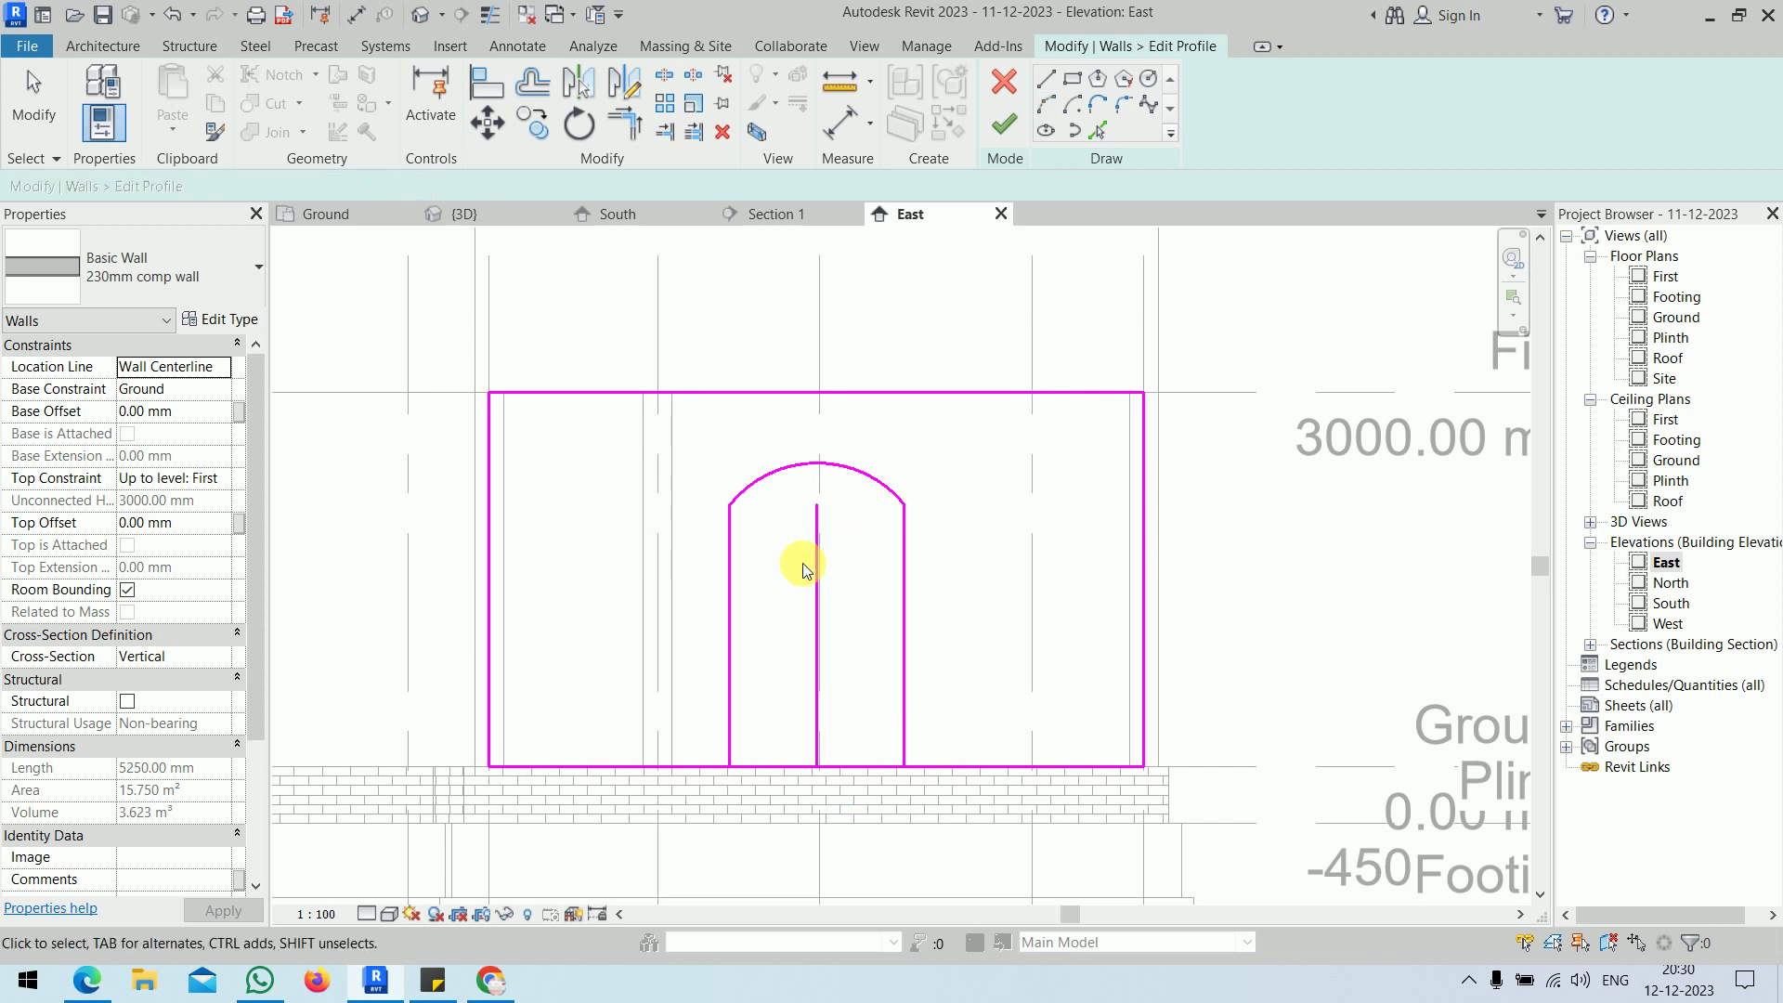
- Delete the central vertical line under the arch in the east wall's profile and try to finish the sketch
left_click(816, 568)
key("Delete")
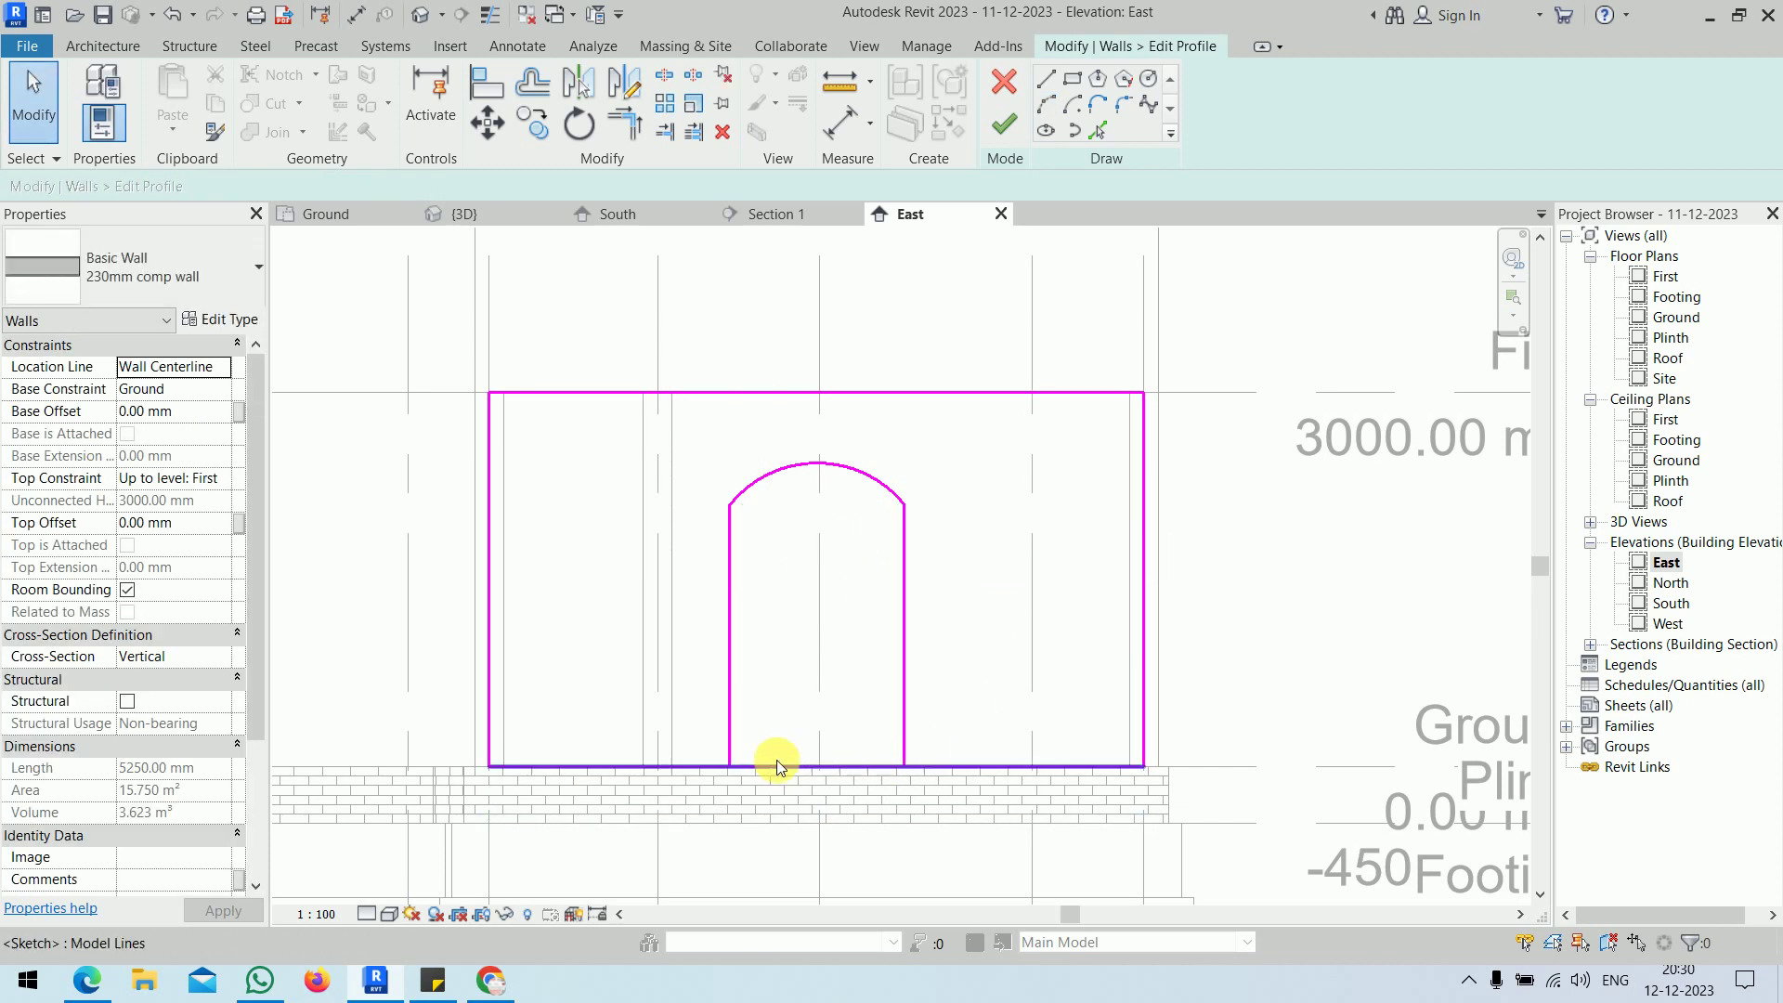
left_click(1010, 122)
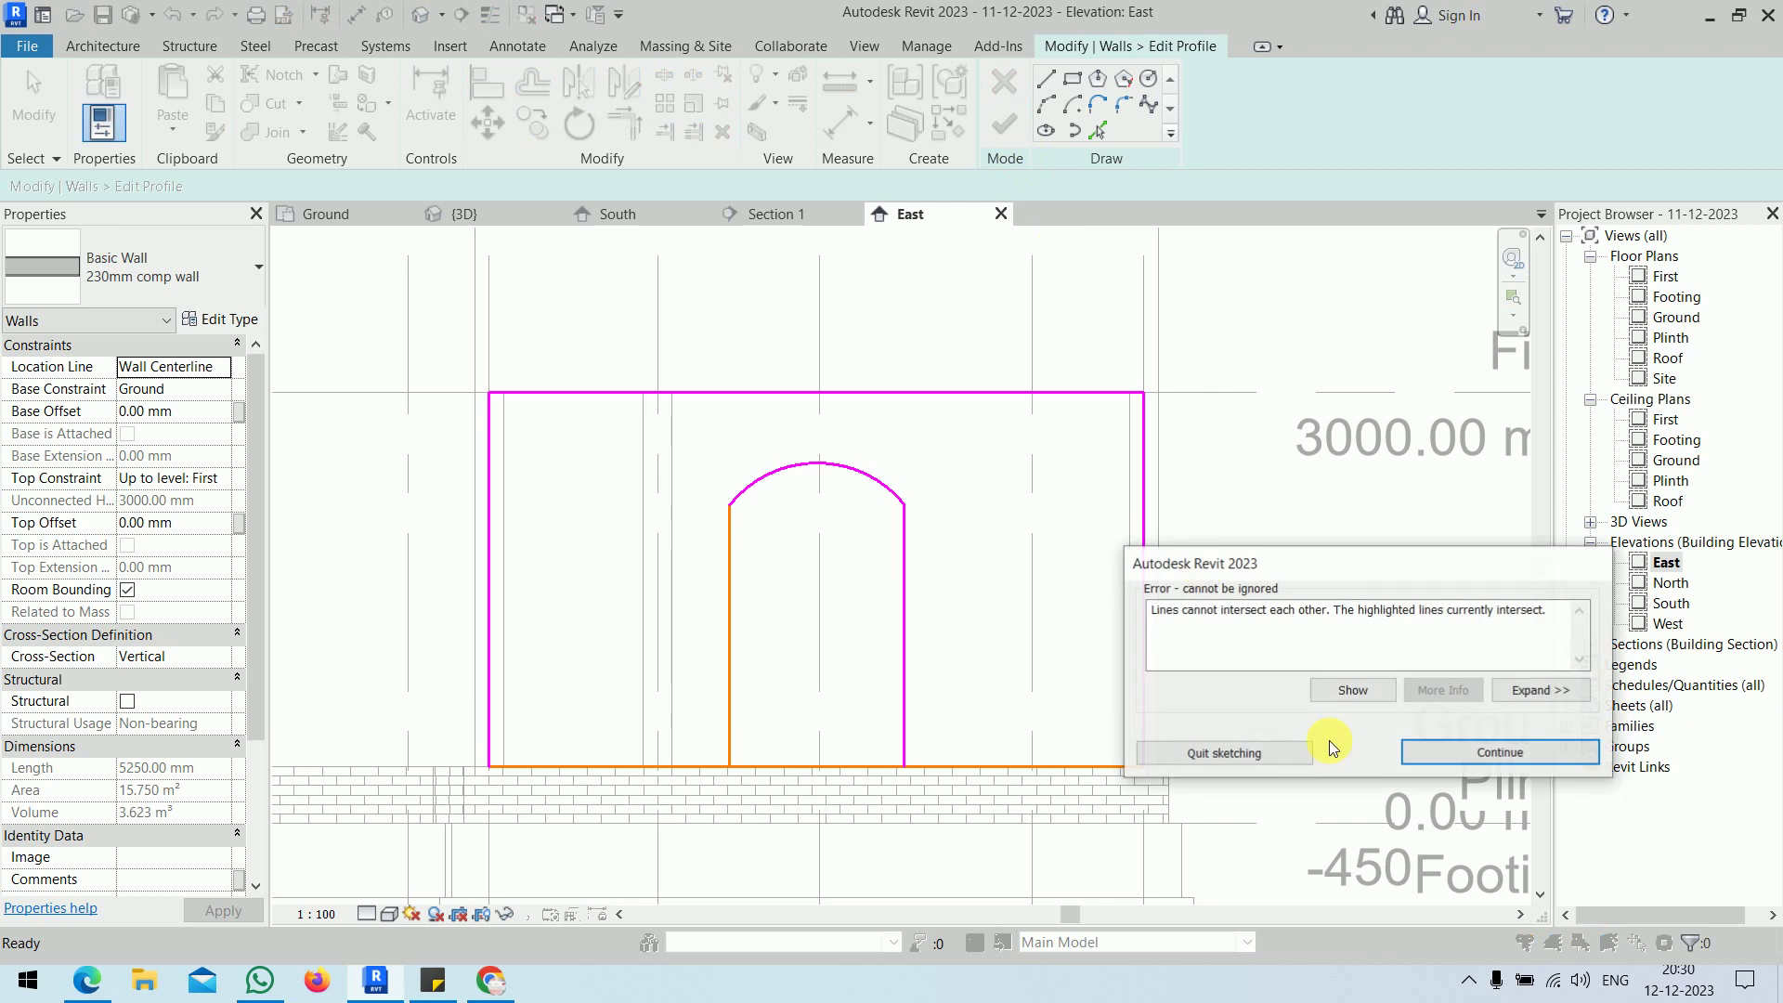
left_click(1500, 758)
- Split the east wall profile's bottom edge under the arch and trim both pieces to the arch's vertical sides
key("s")
key("l")
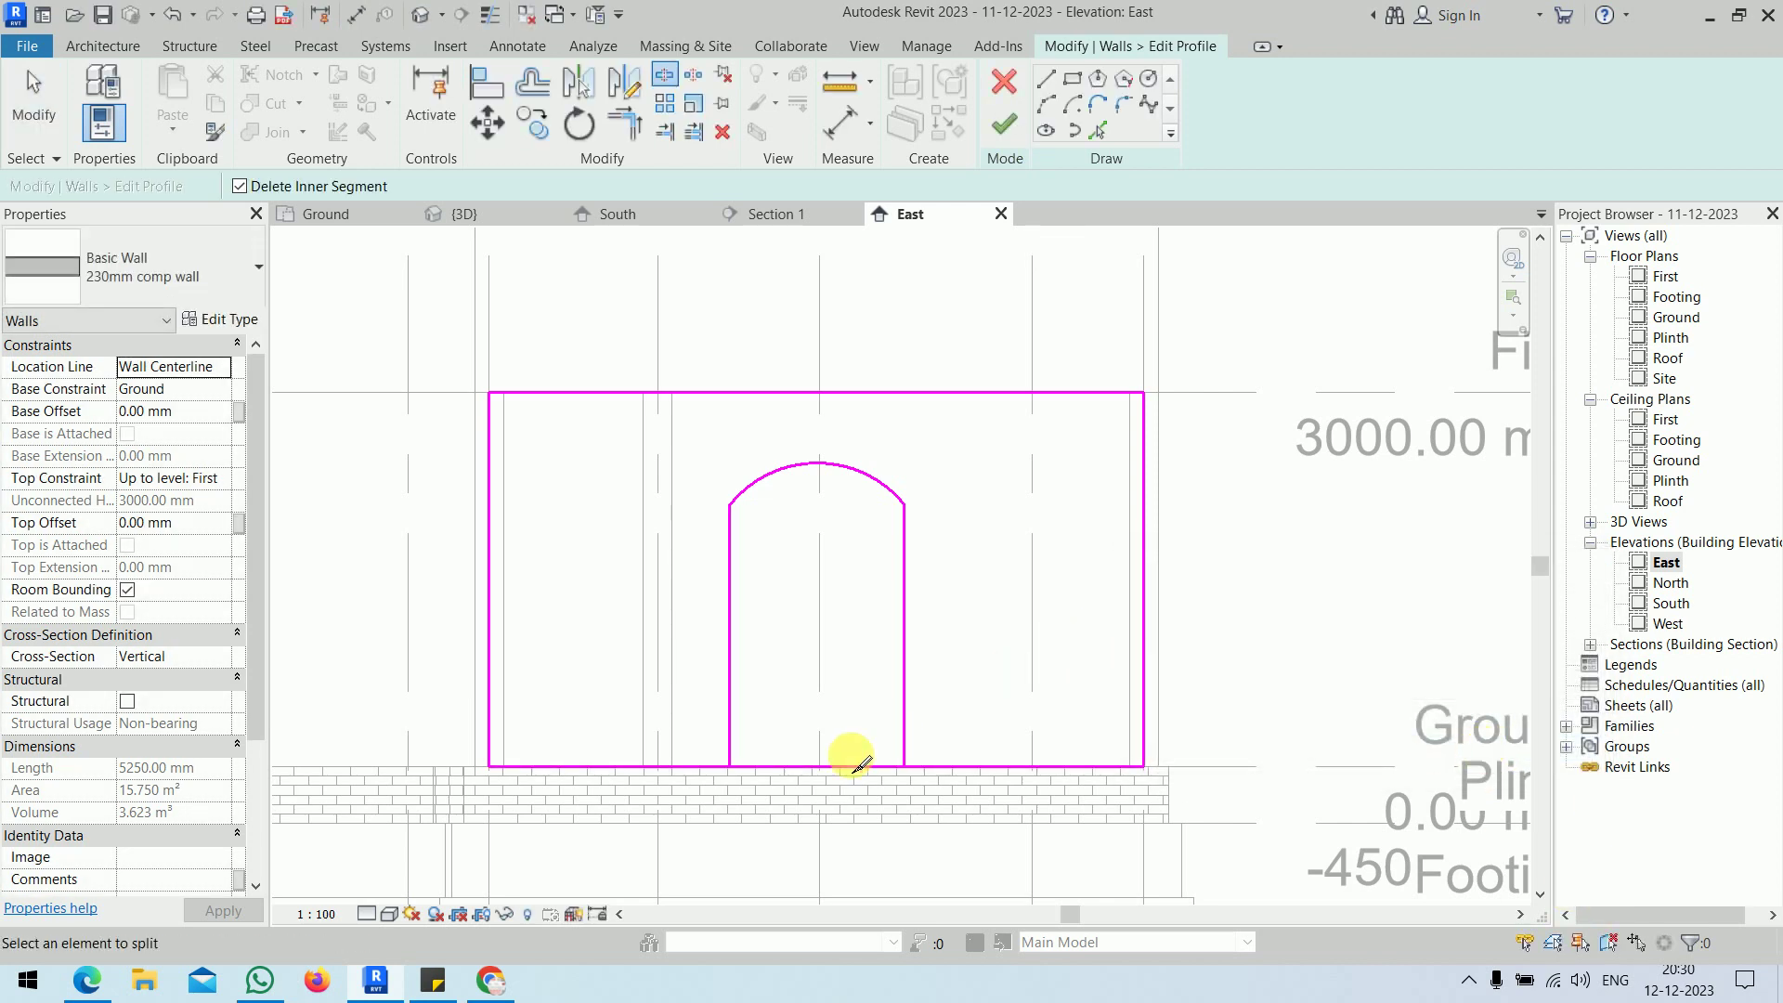
left_click(831, 768)
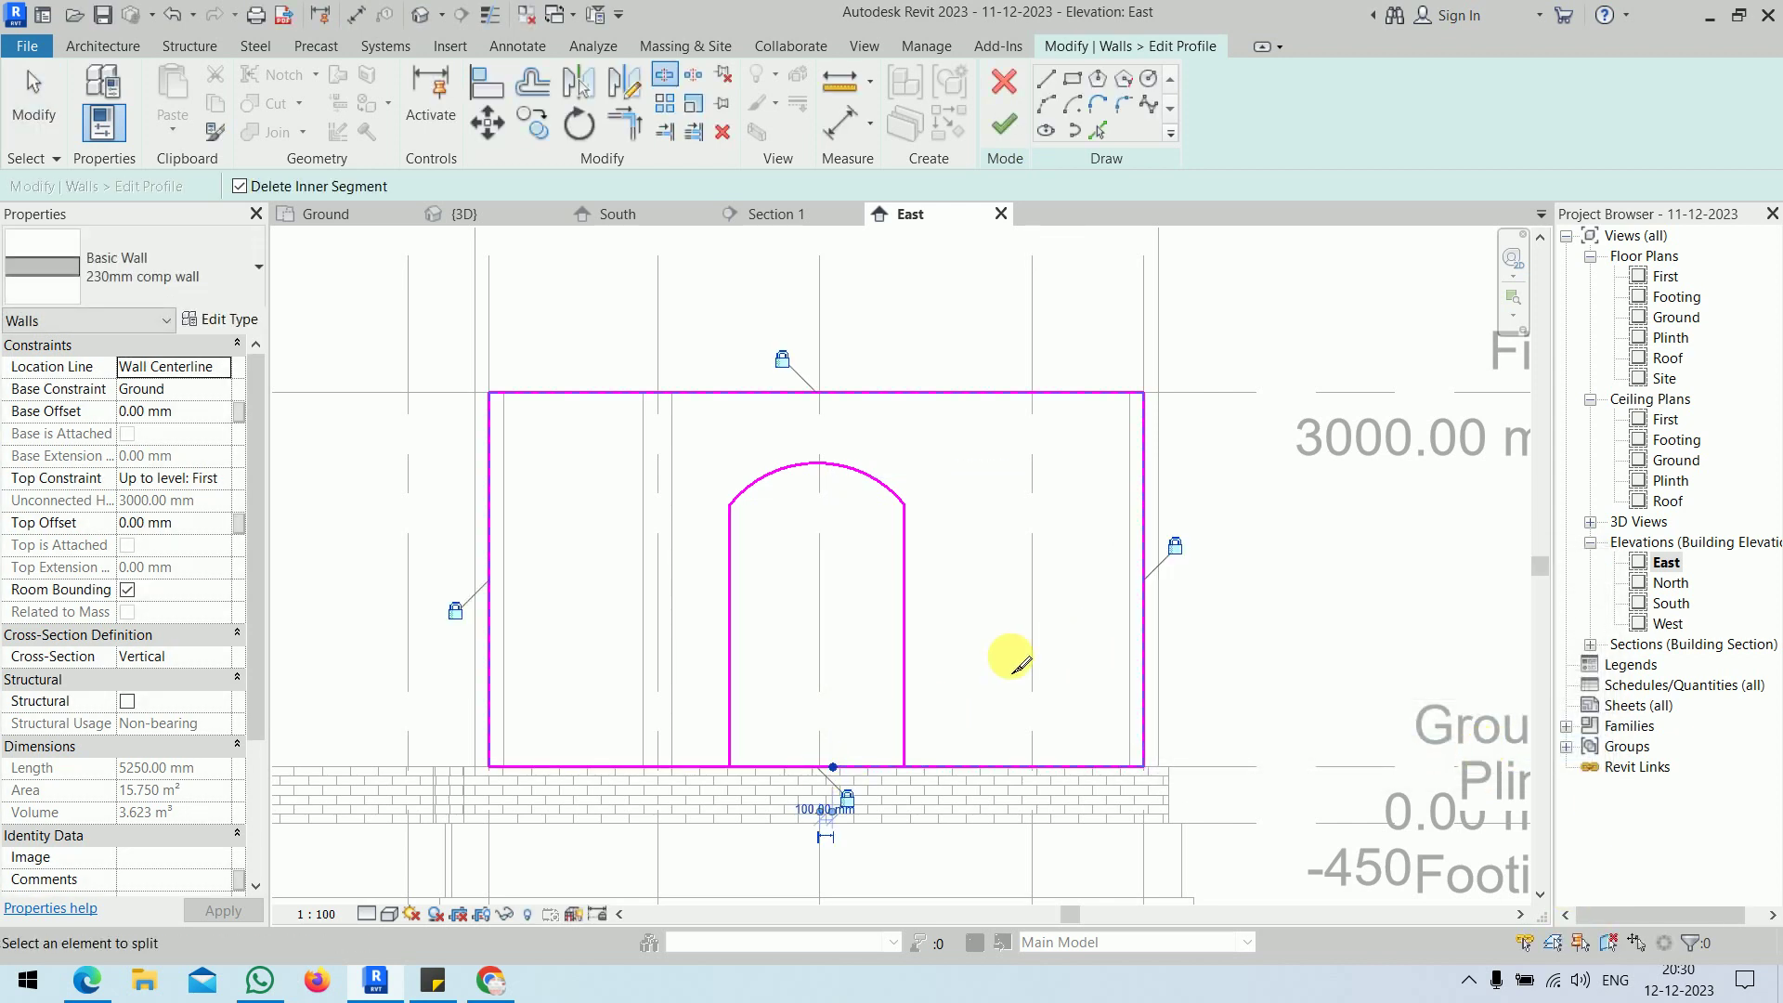
key("t")
key("r")
left_click(729, 738)
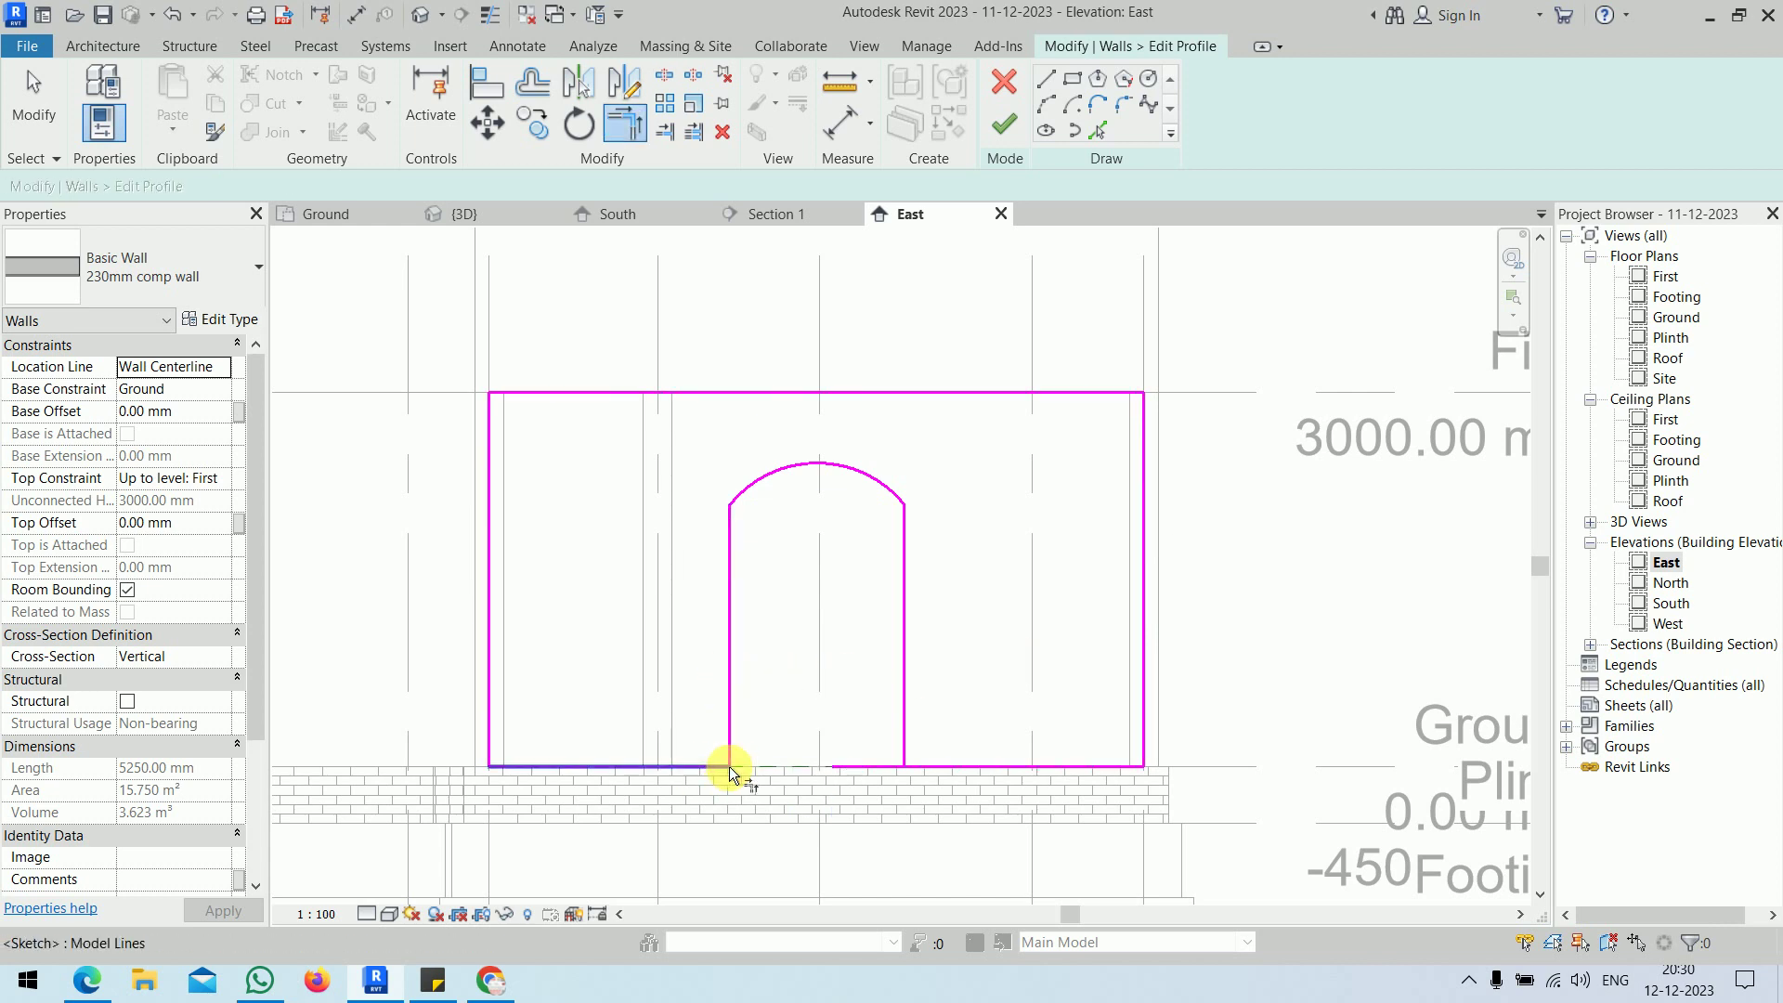
left_click(728, 766)
left_click(899, 653)
left_click(971, 759)
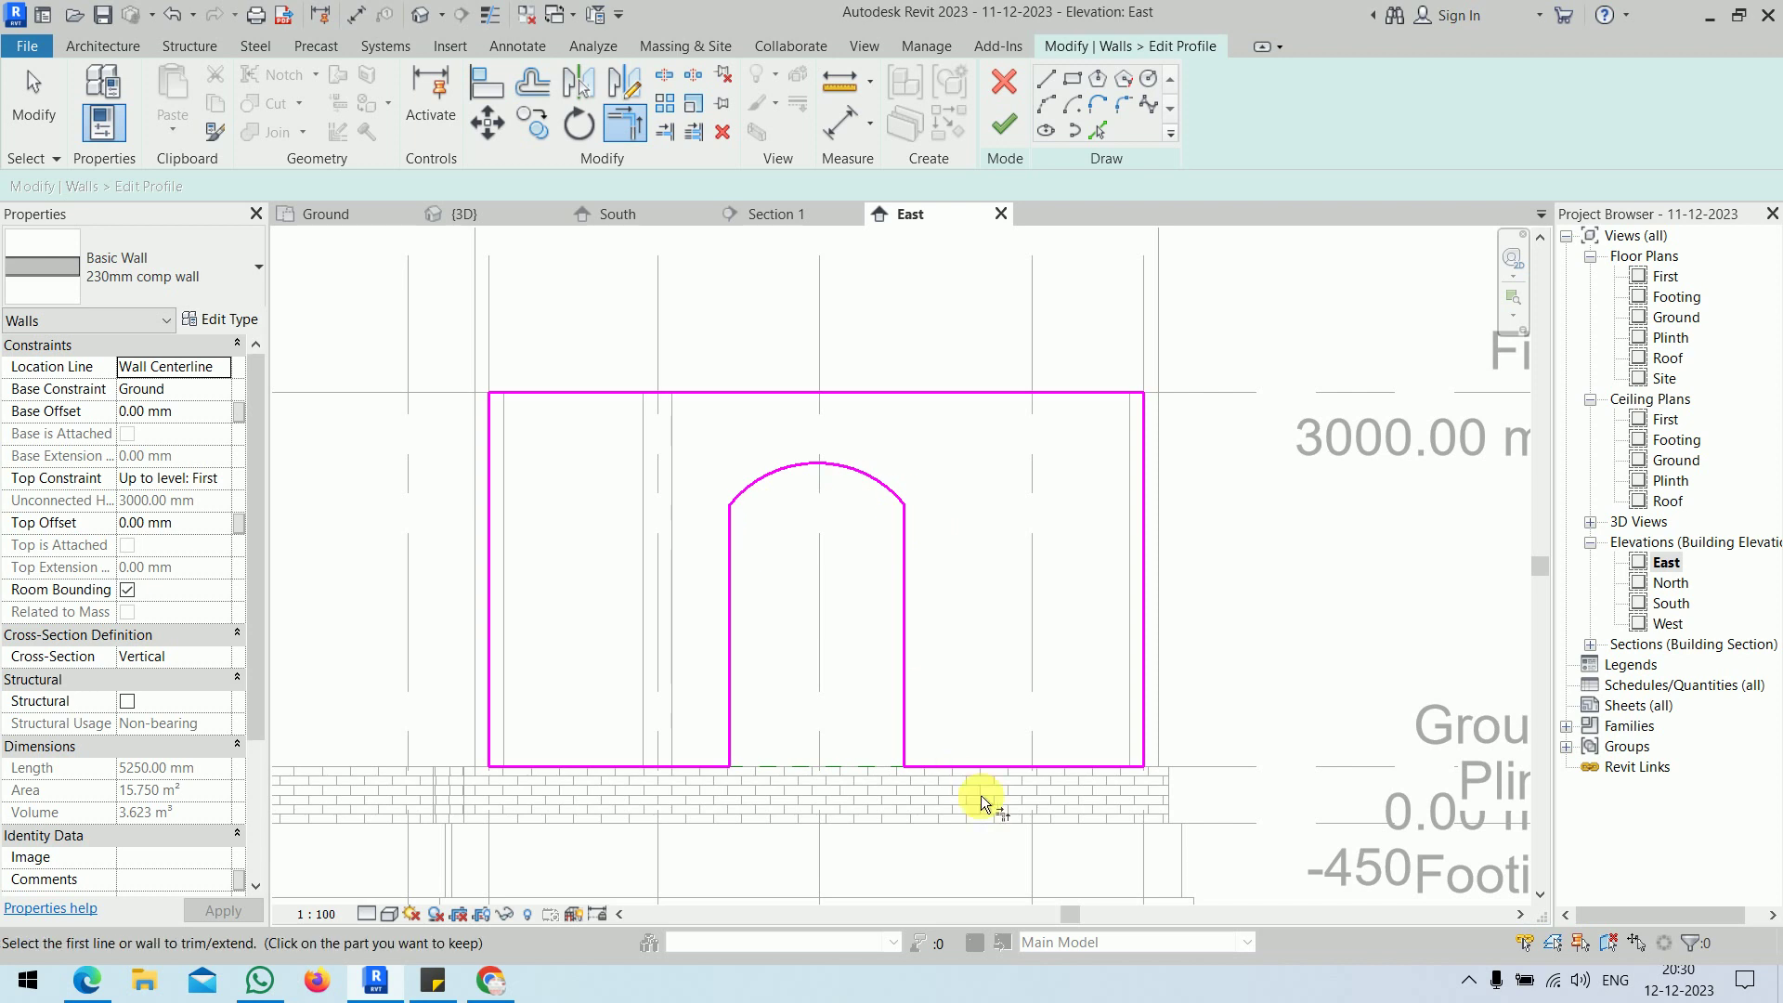
- Finish the east wall's arched profile, deselect the wall and inspect the opening in the 3D view
left_click(1003, 123)
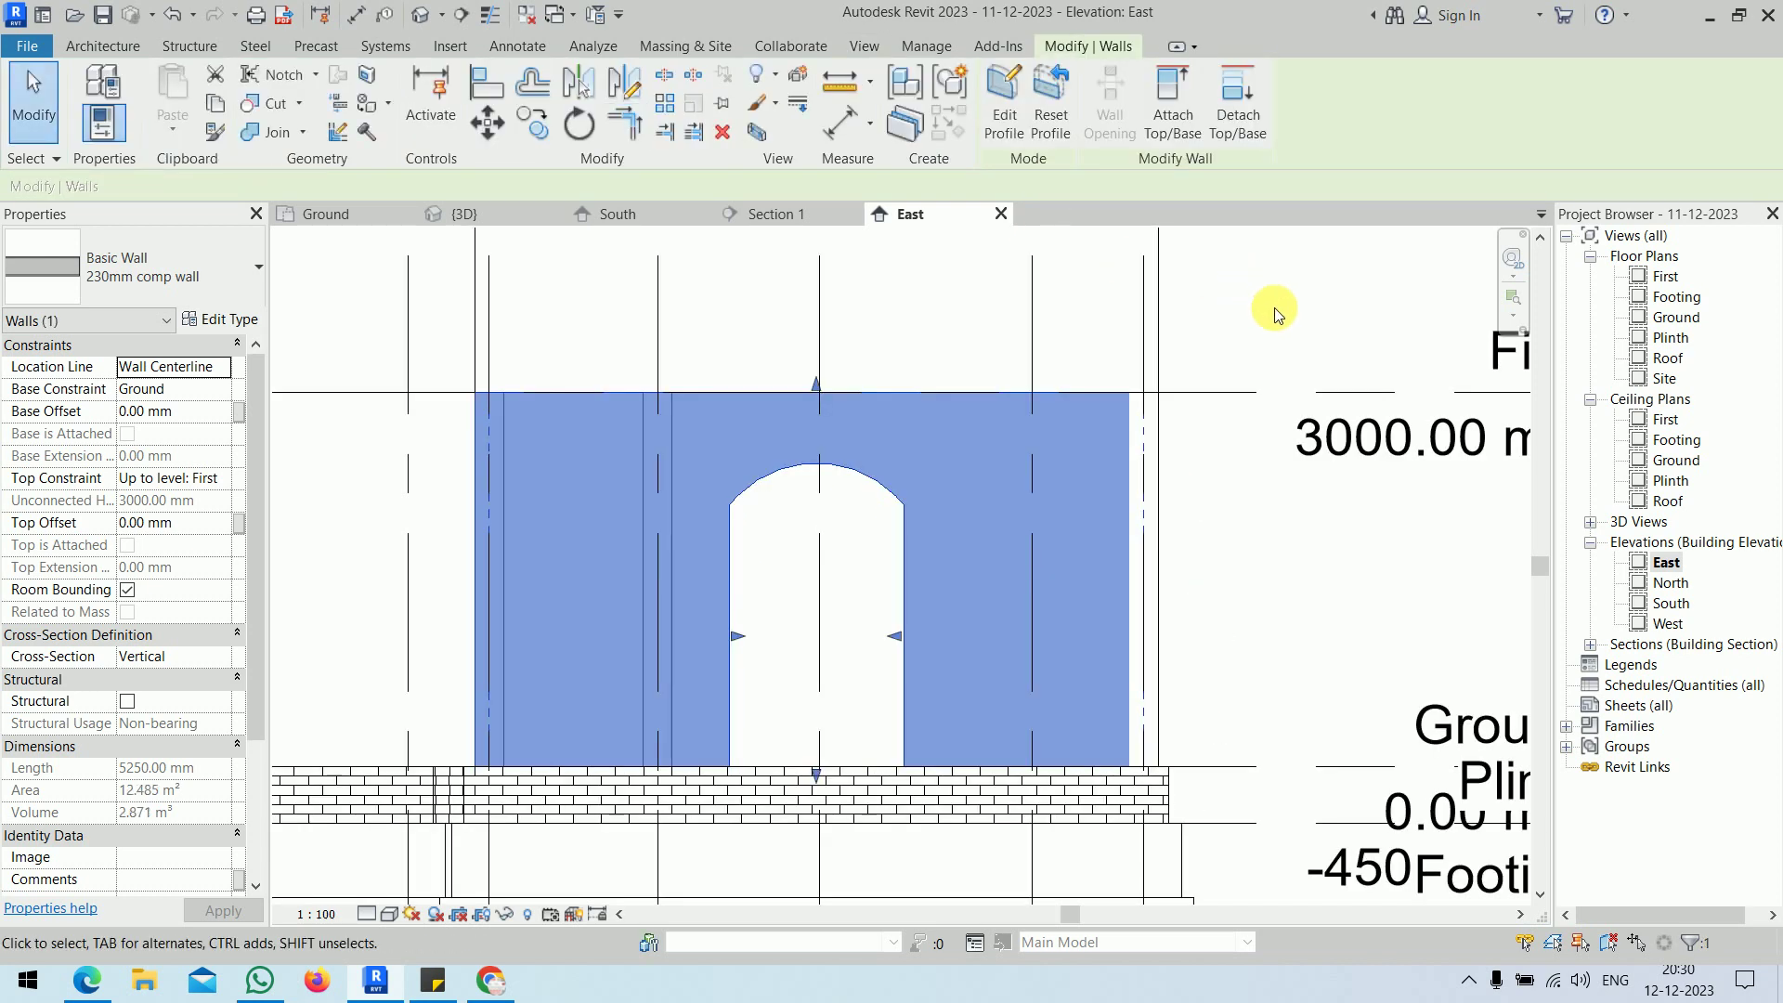
left_click(1274, 313)
left_click(482, 210)
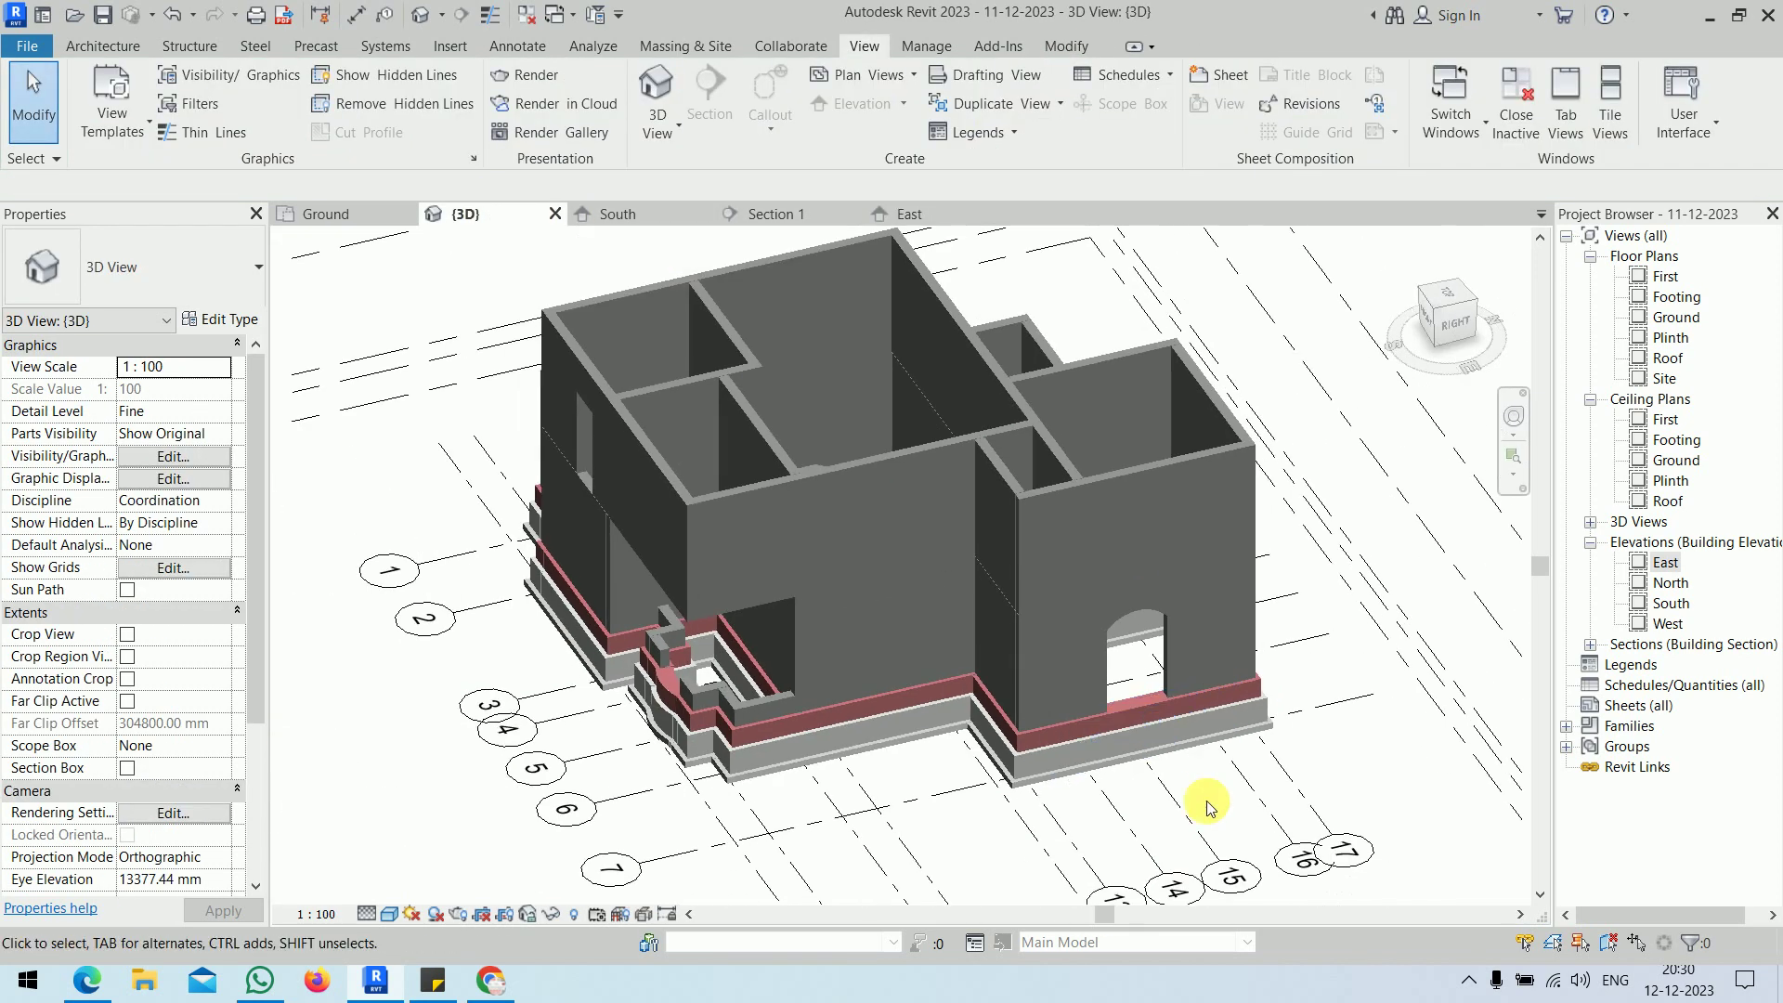
middle_click_drag(1207, 806, 1243, 817, "shift")
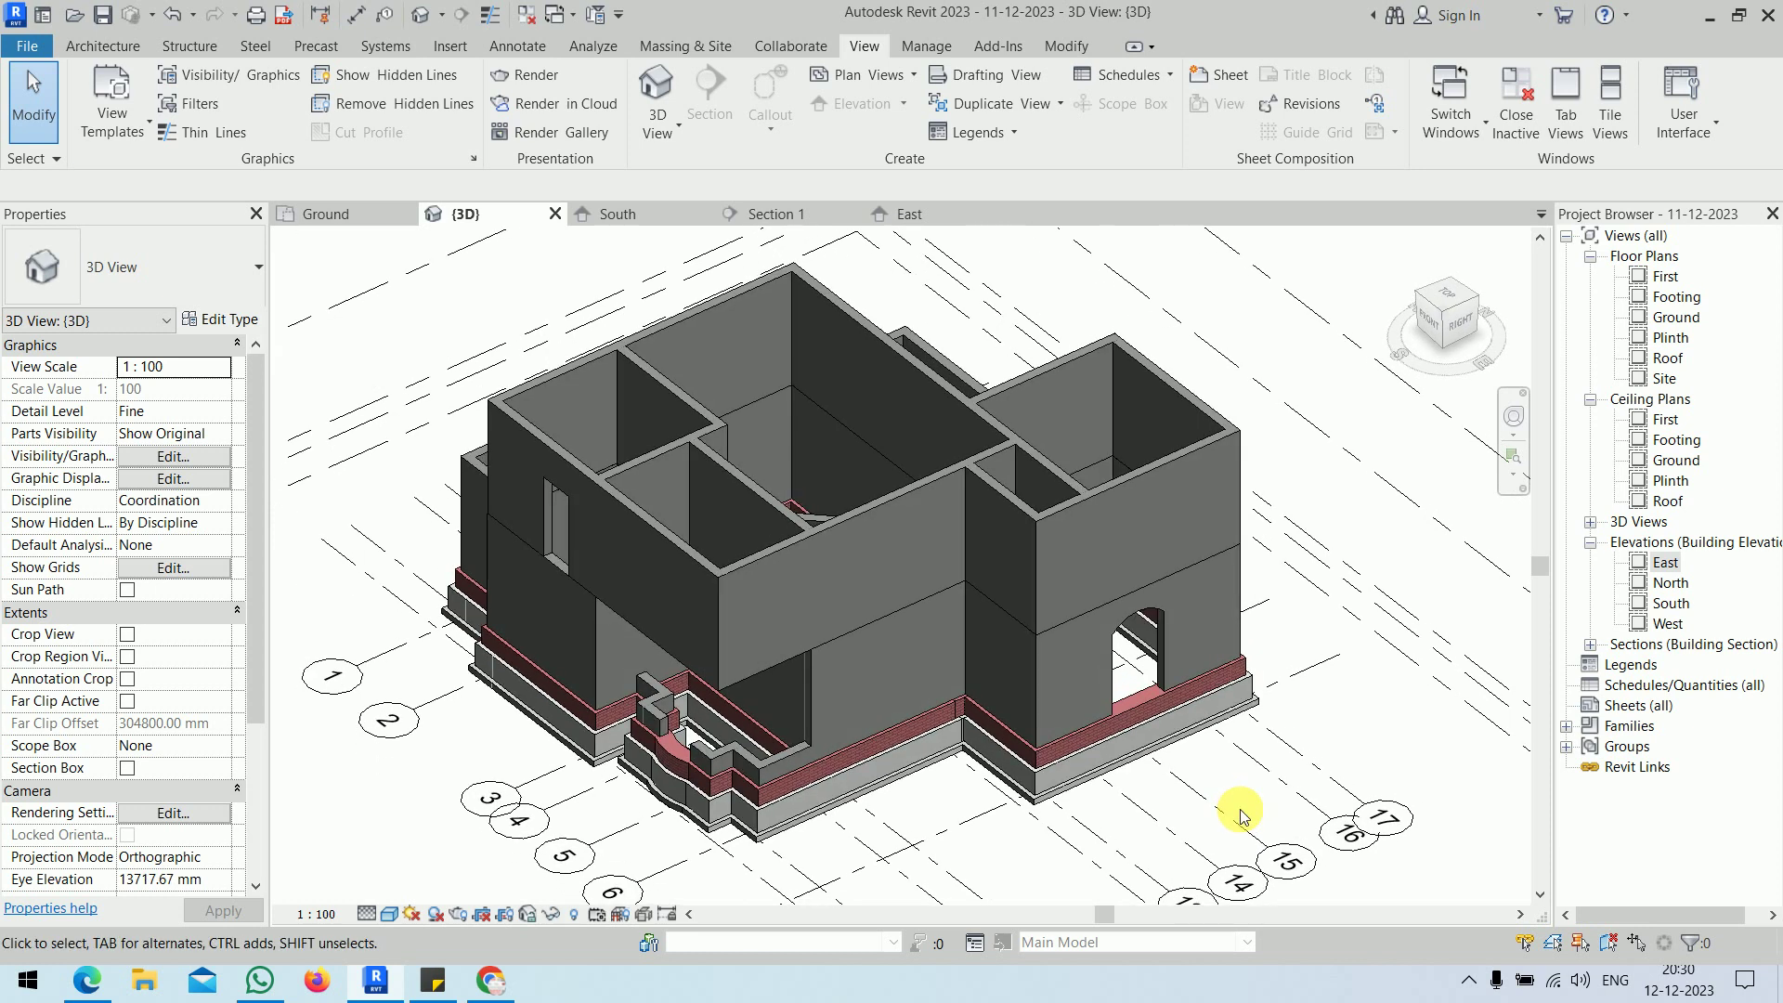
scroll(1242, 817, "up", 6)
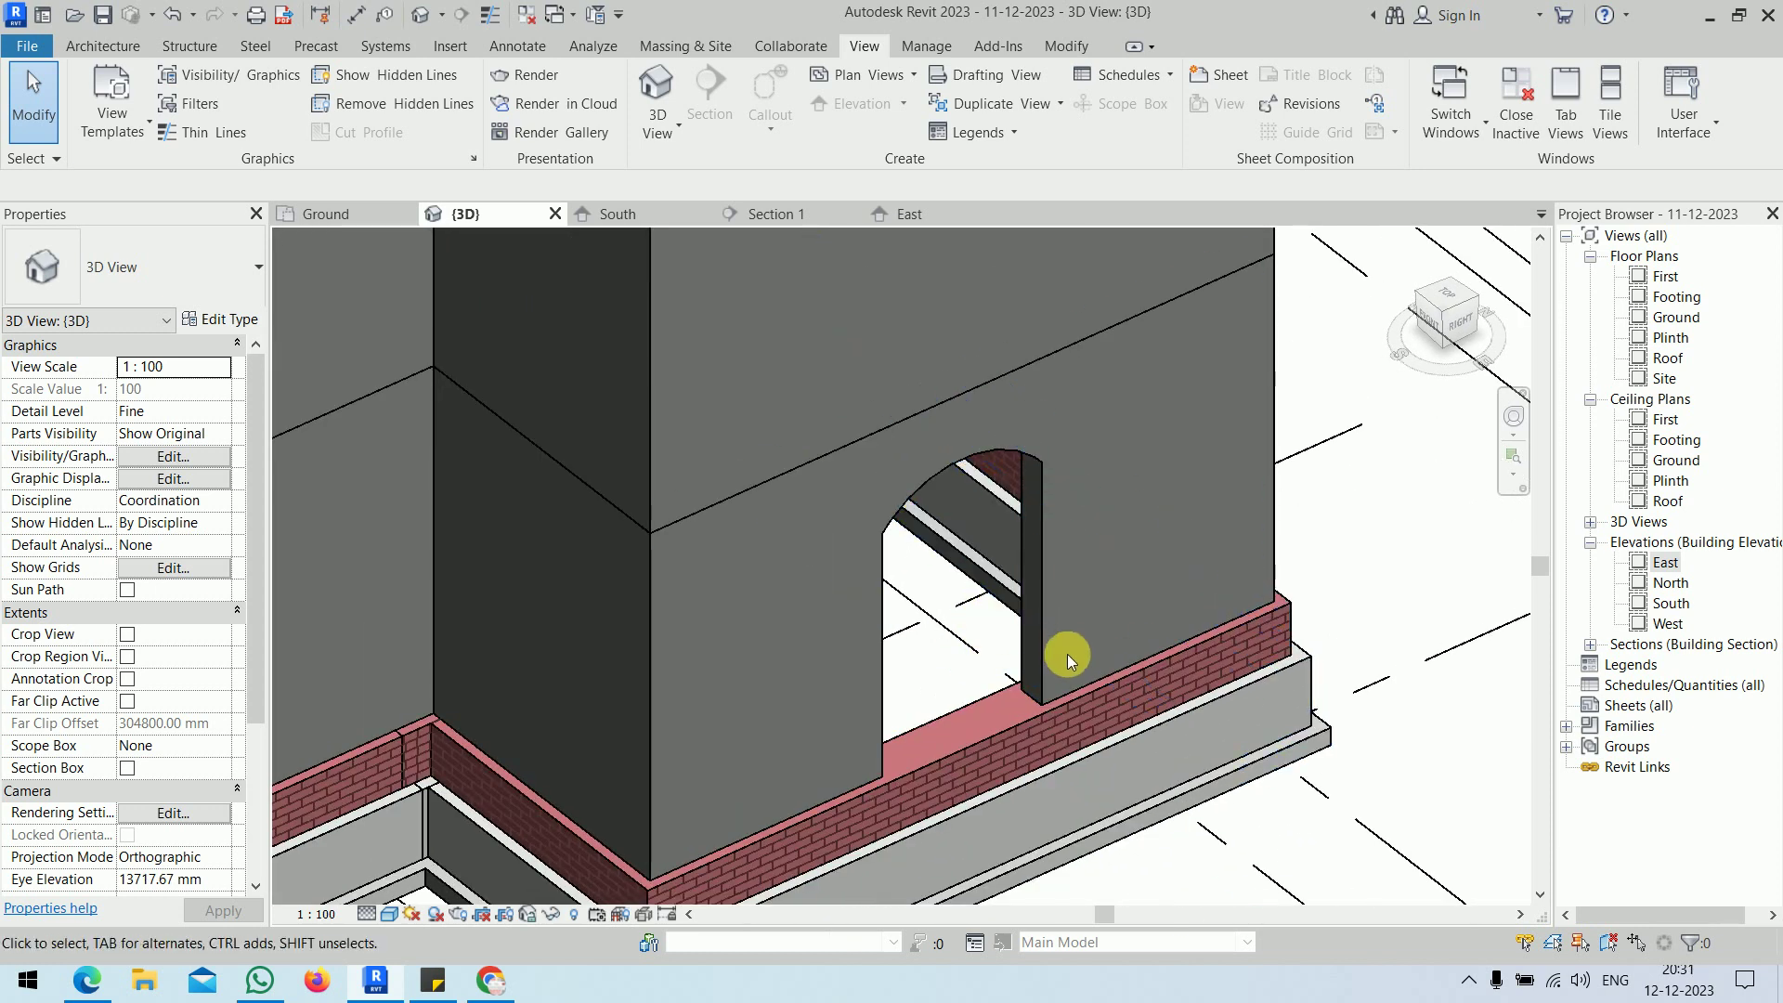
- Reset the east wall's profile to remove its arched opening, and deselect the wall
left_click(1051, 692)
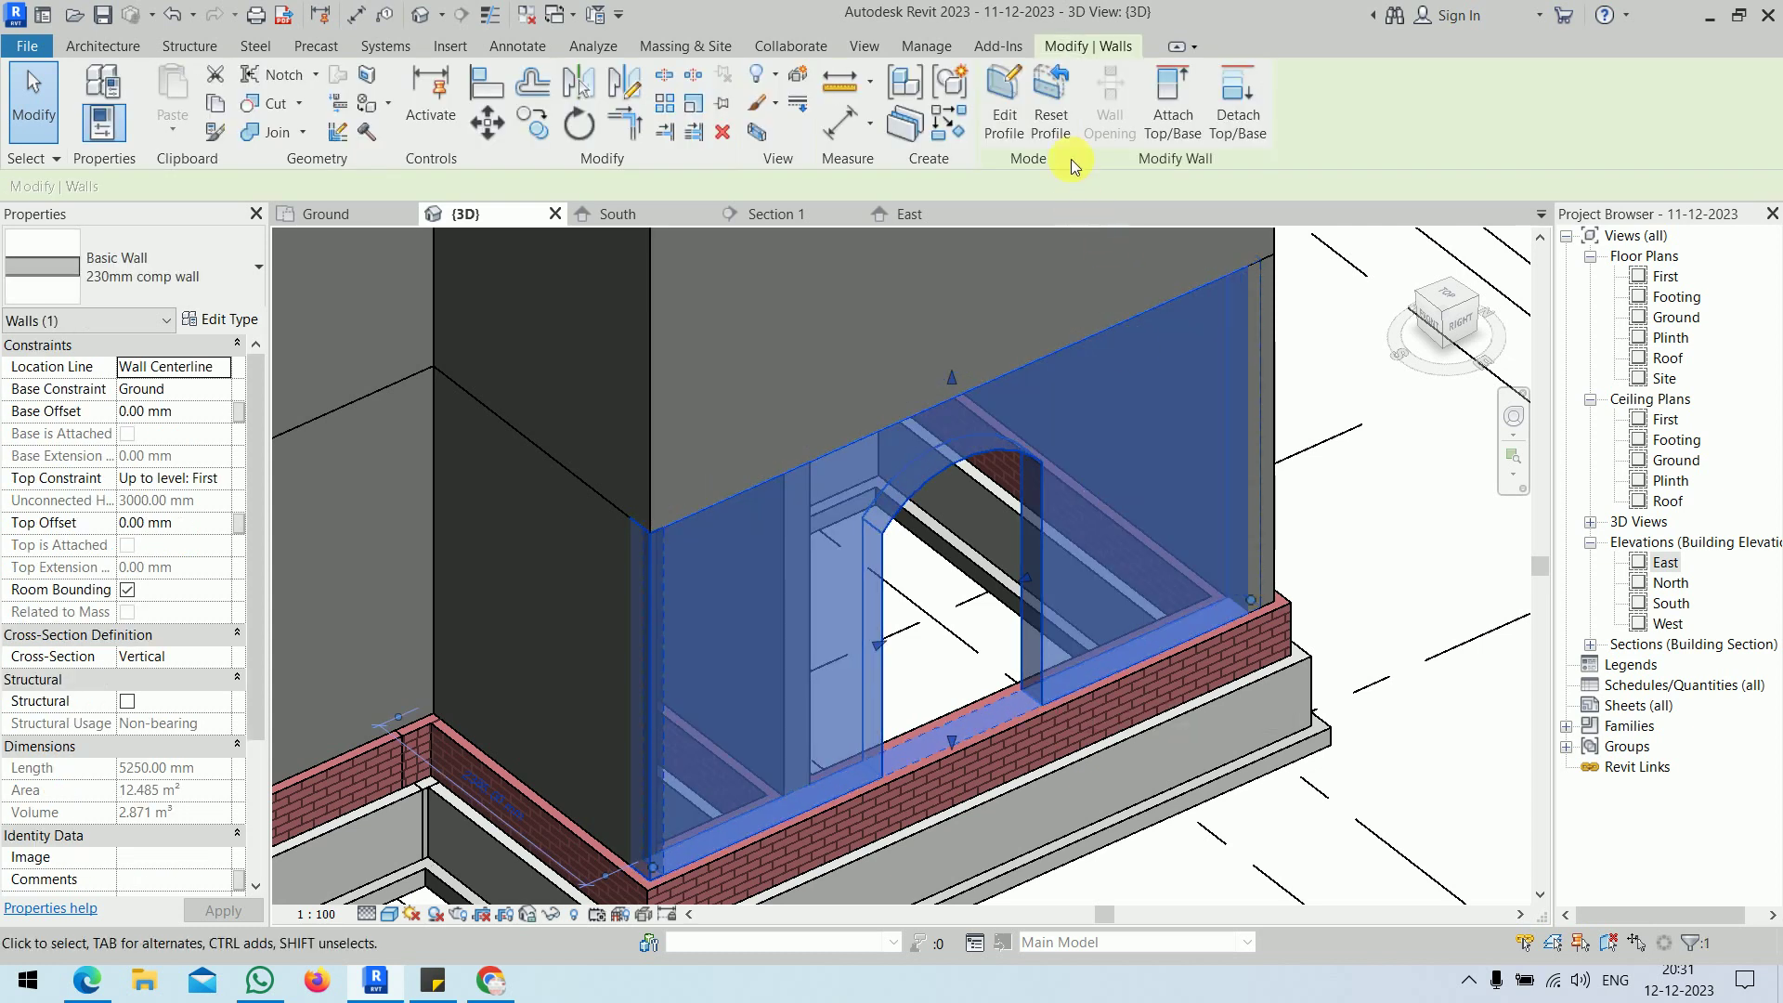
left_click(1050, 102)
left_click(1468, 575)
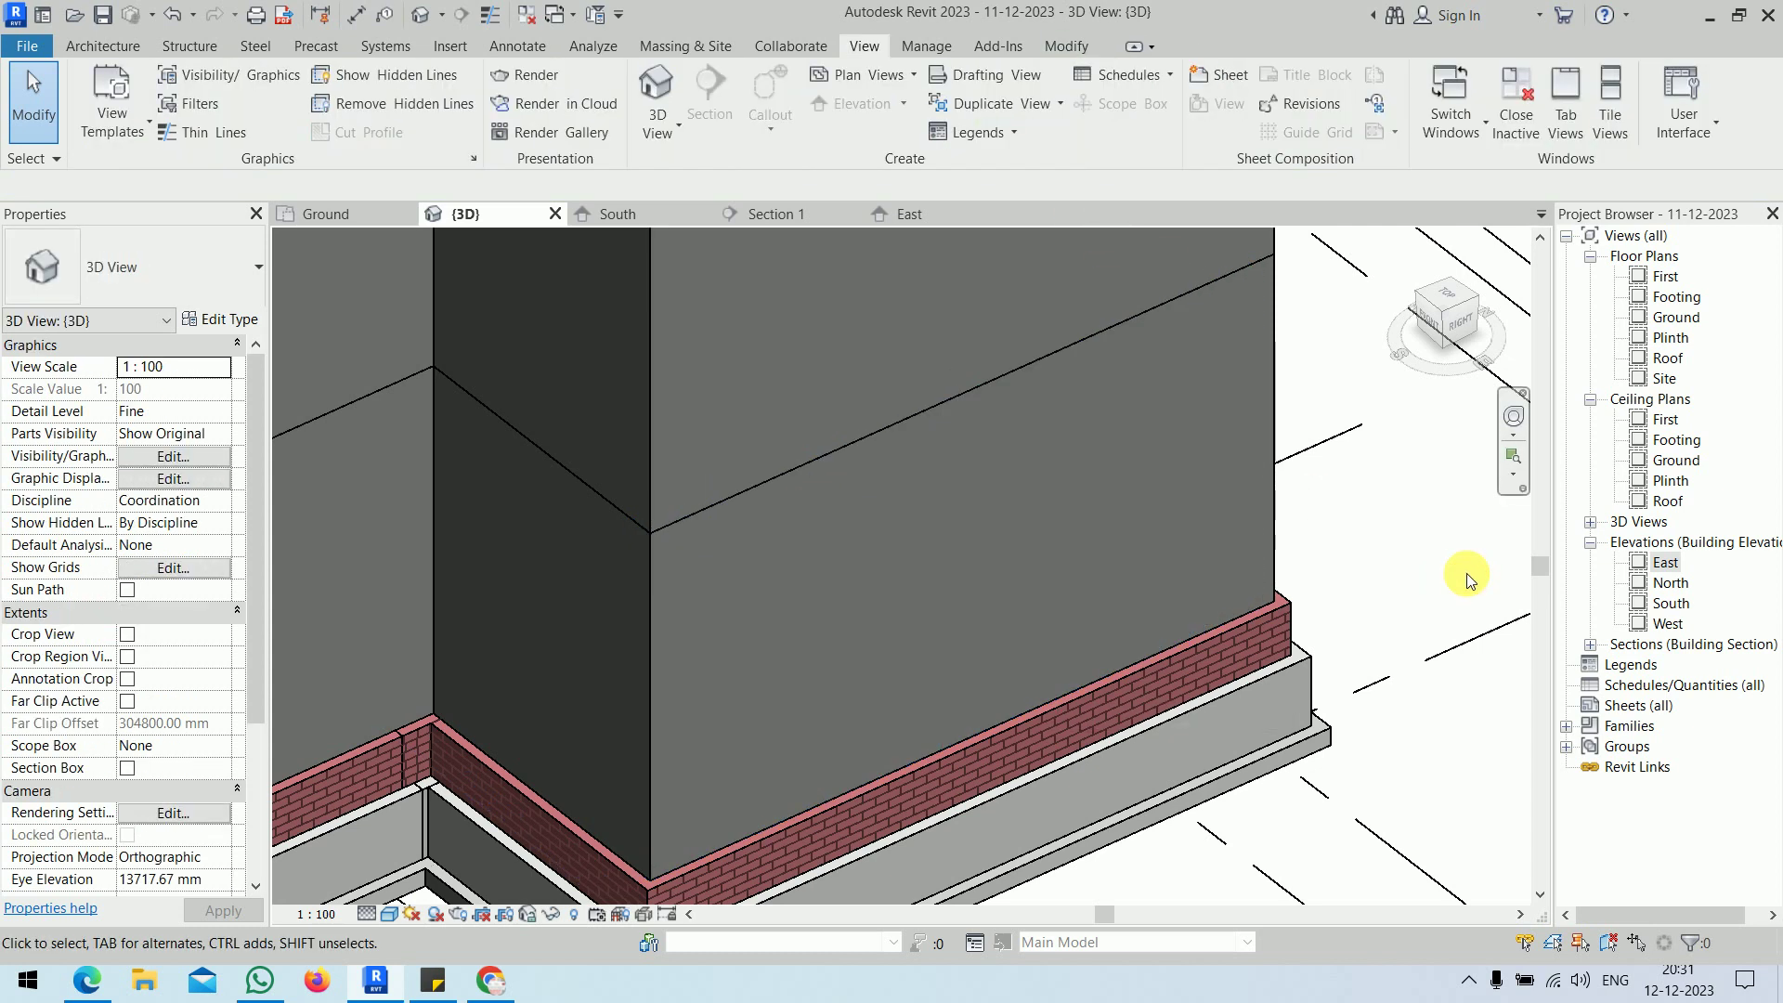
- Delete the diagonal section line and its view Section 1 from the Ground floor plan
scroll(1160, 617, "down", 8)
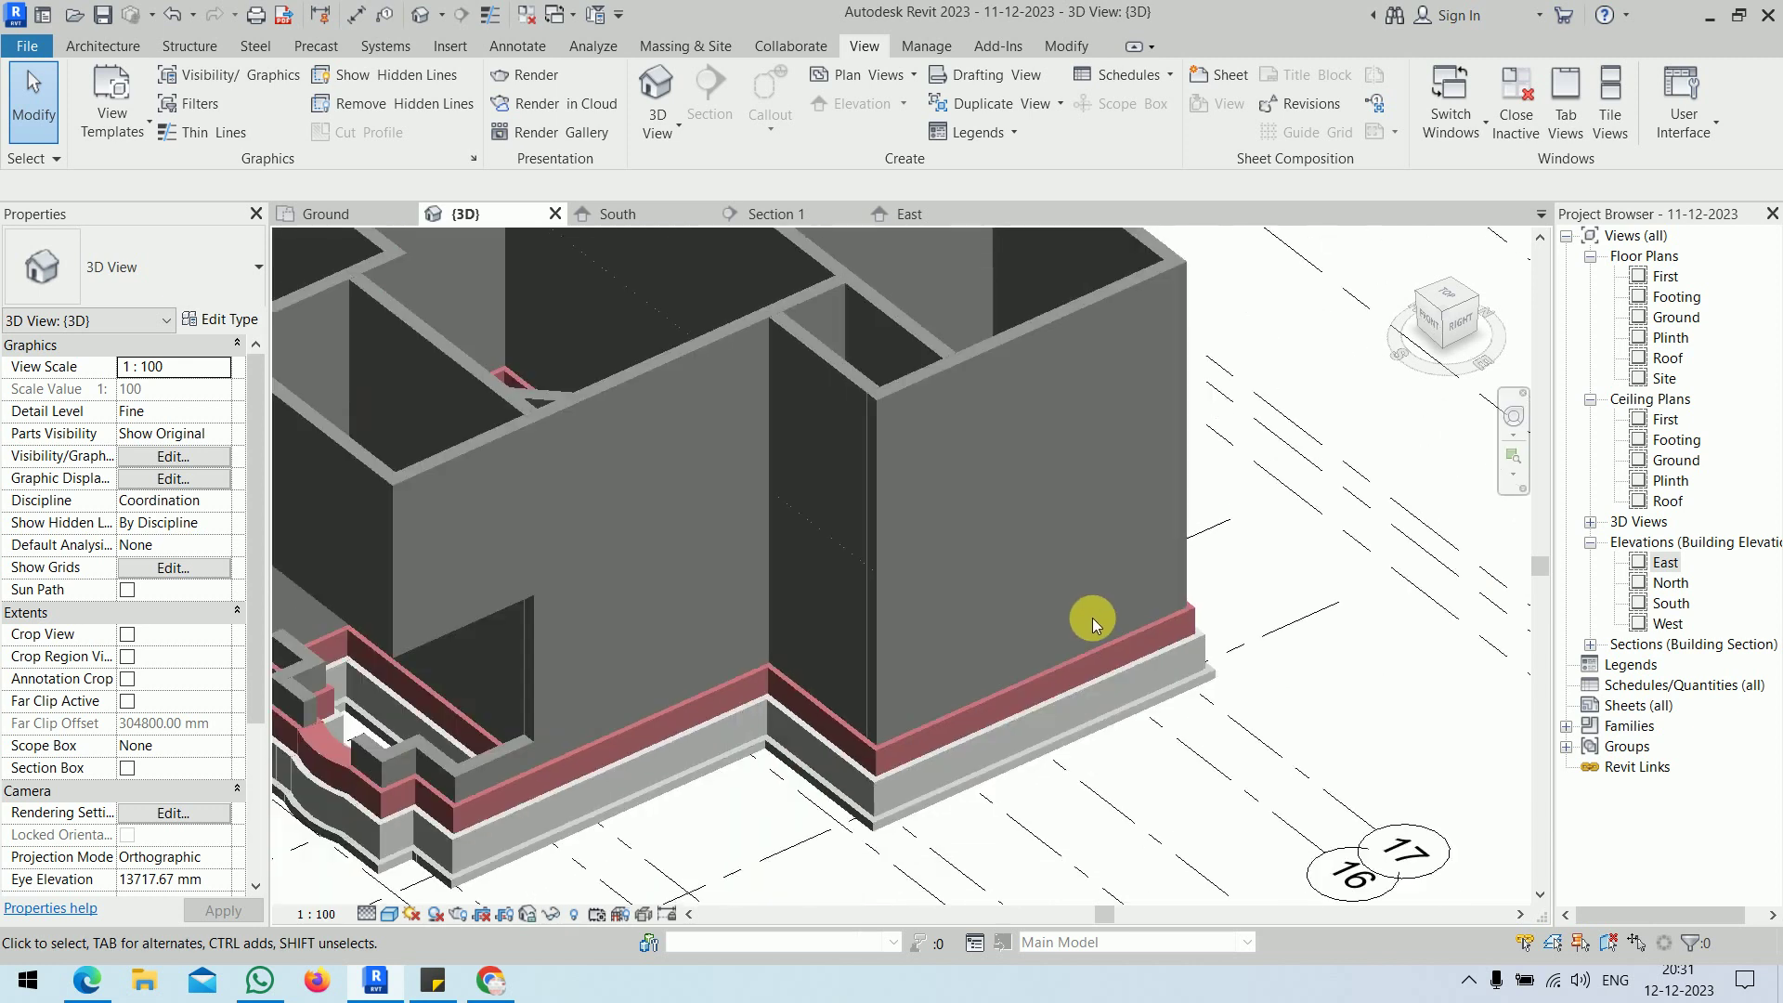
middle_click_drag(878, 707, 816, 835, "shift")
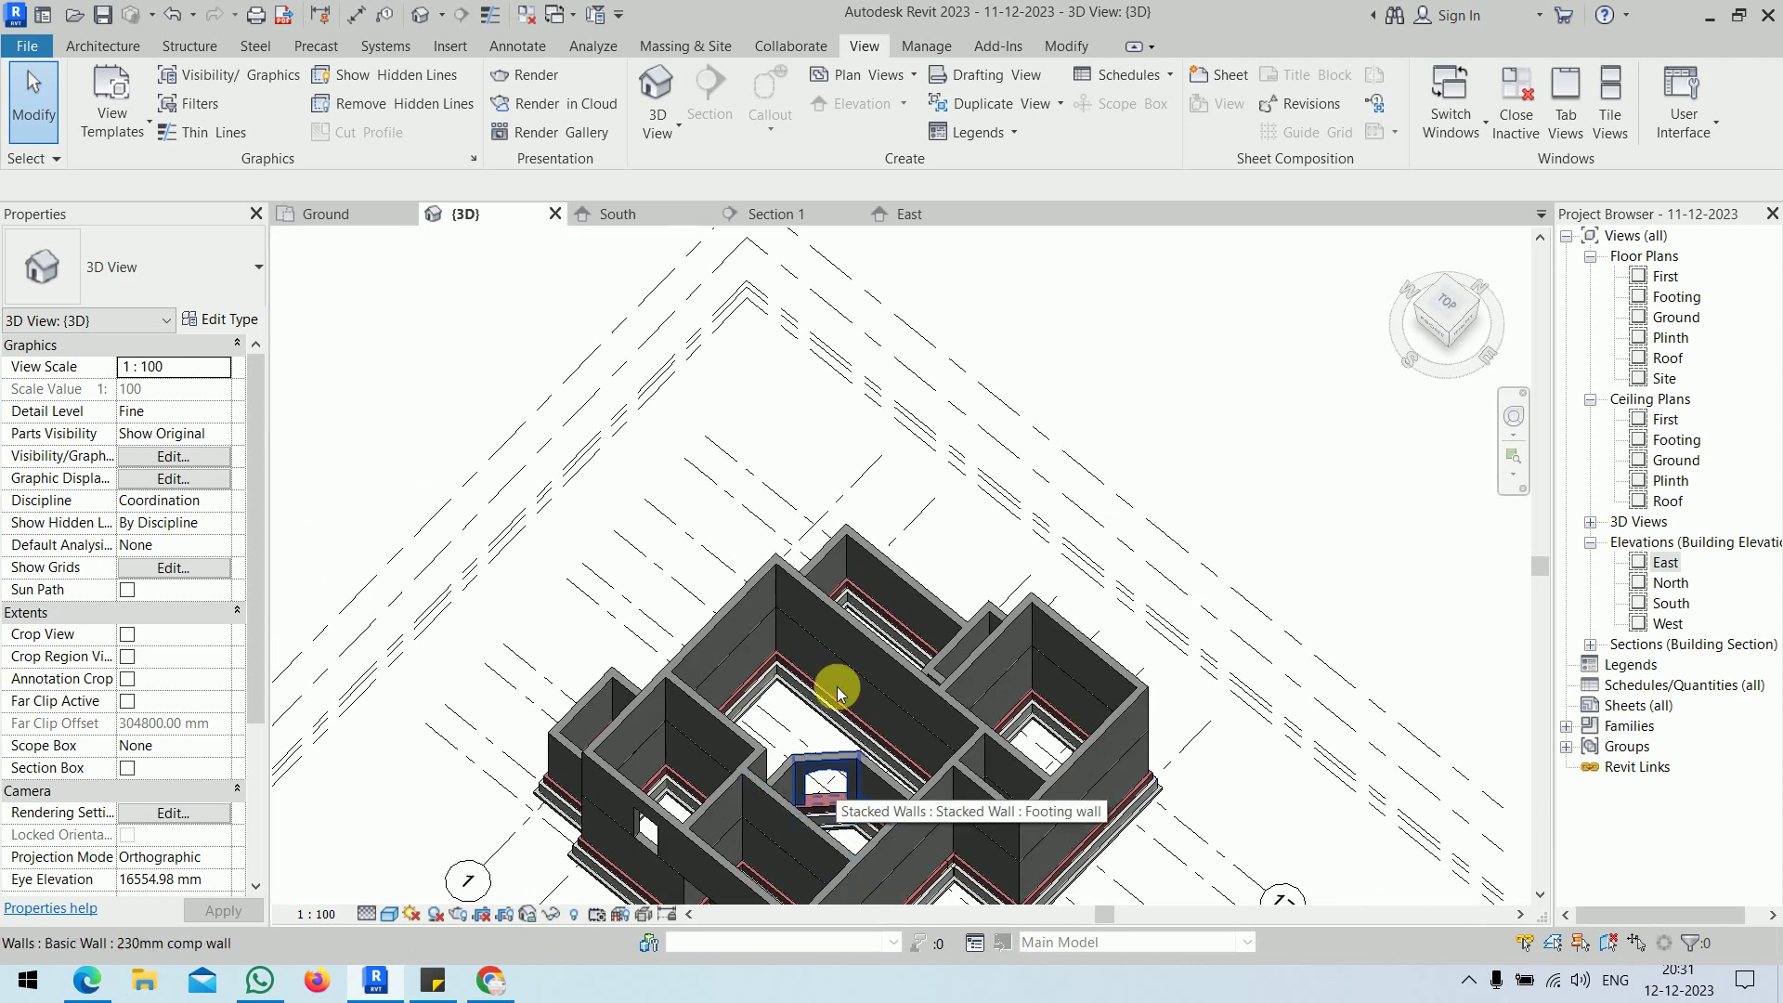
left_click(812, 213)
left_click(632, 213)
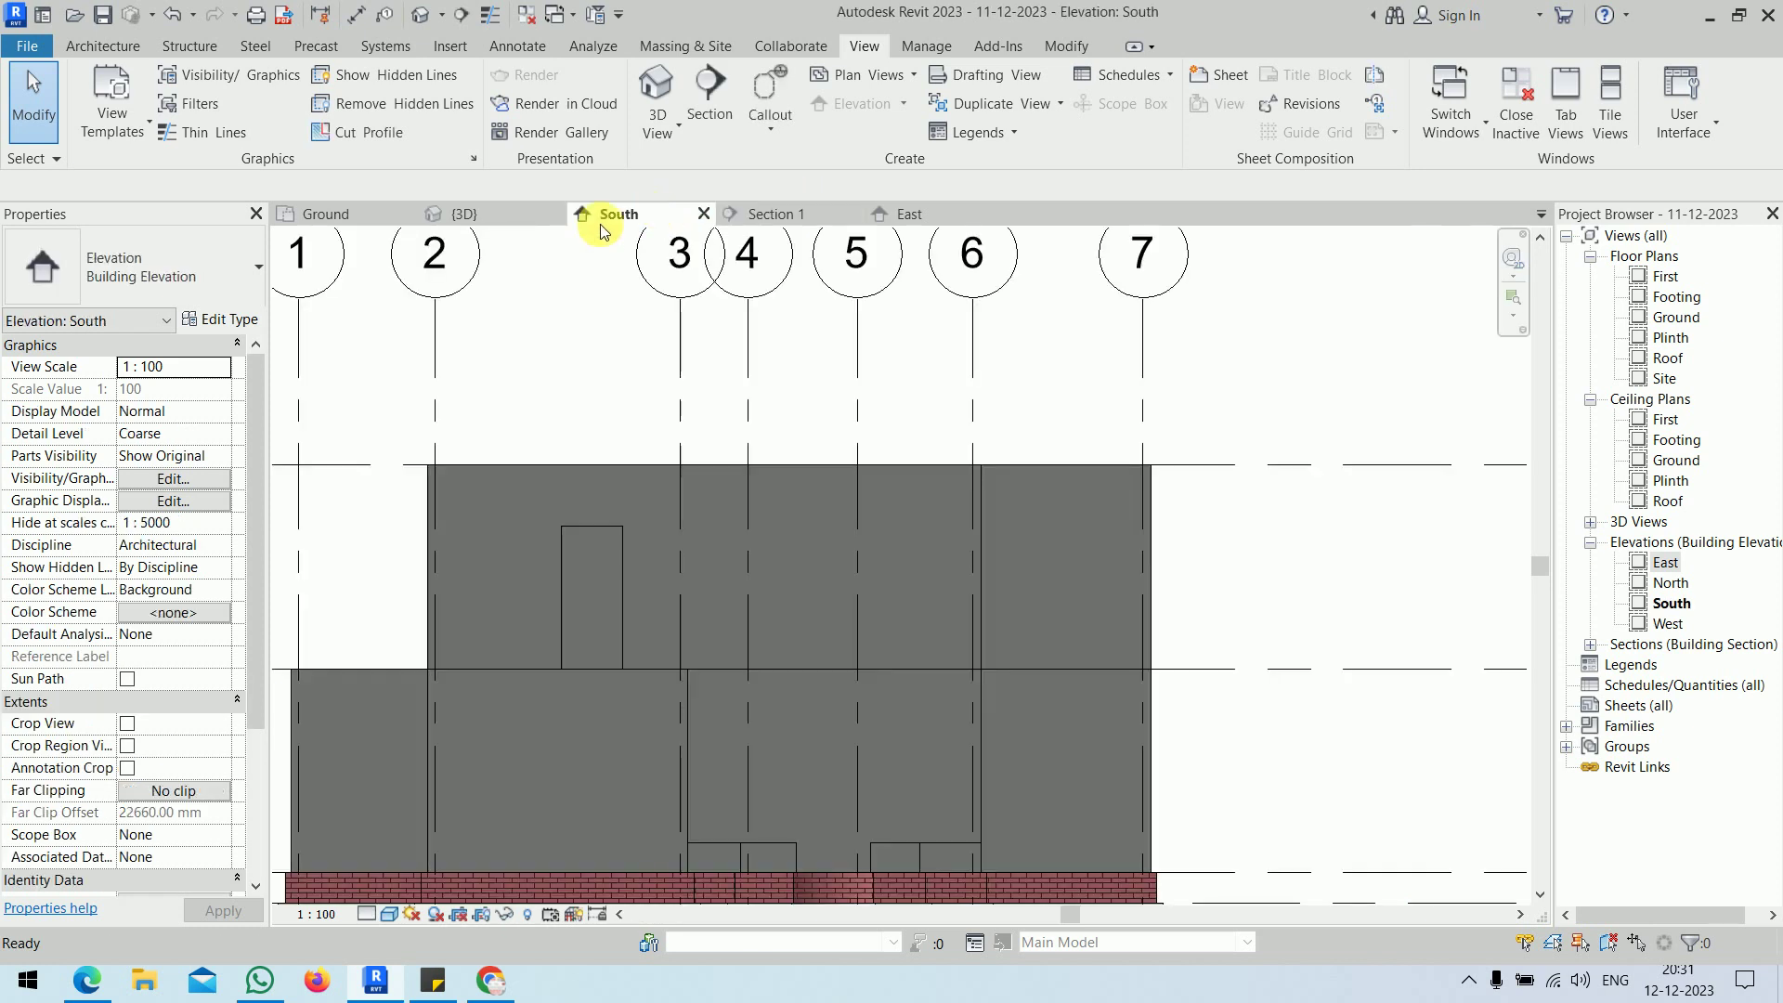
left_click(334, 215)
middle_click_drag(888, 483, 827, 728)
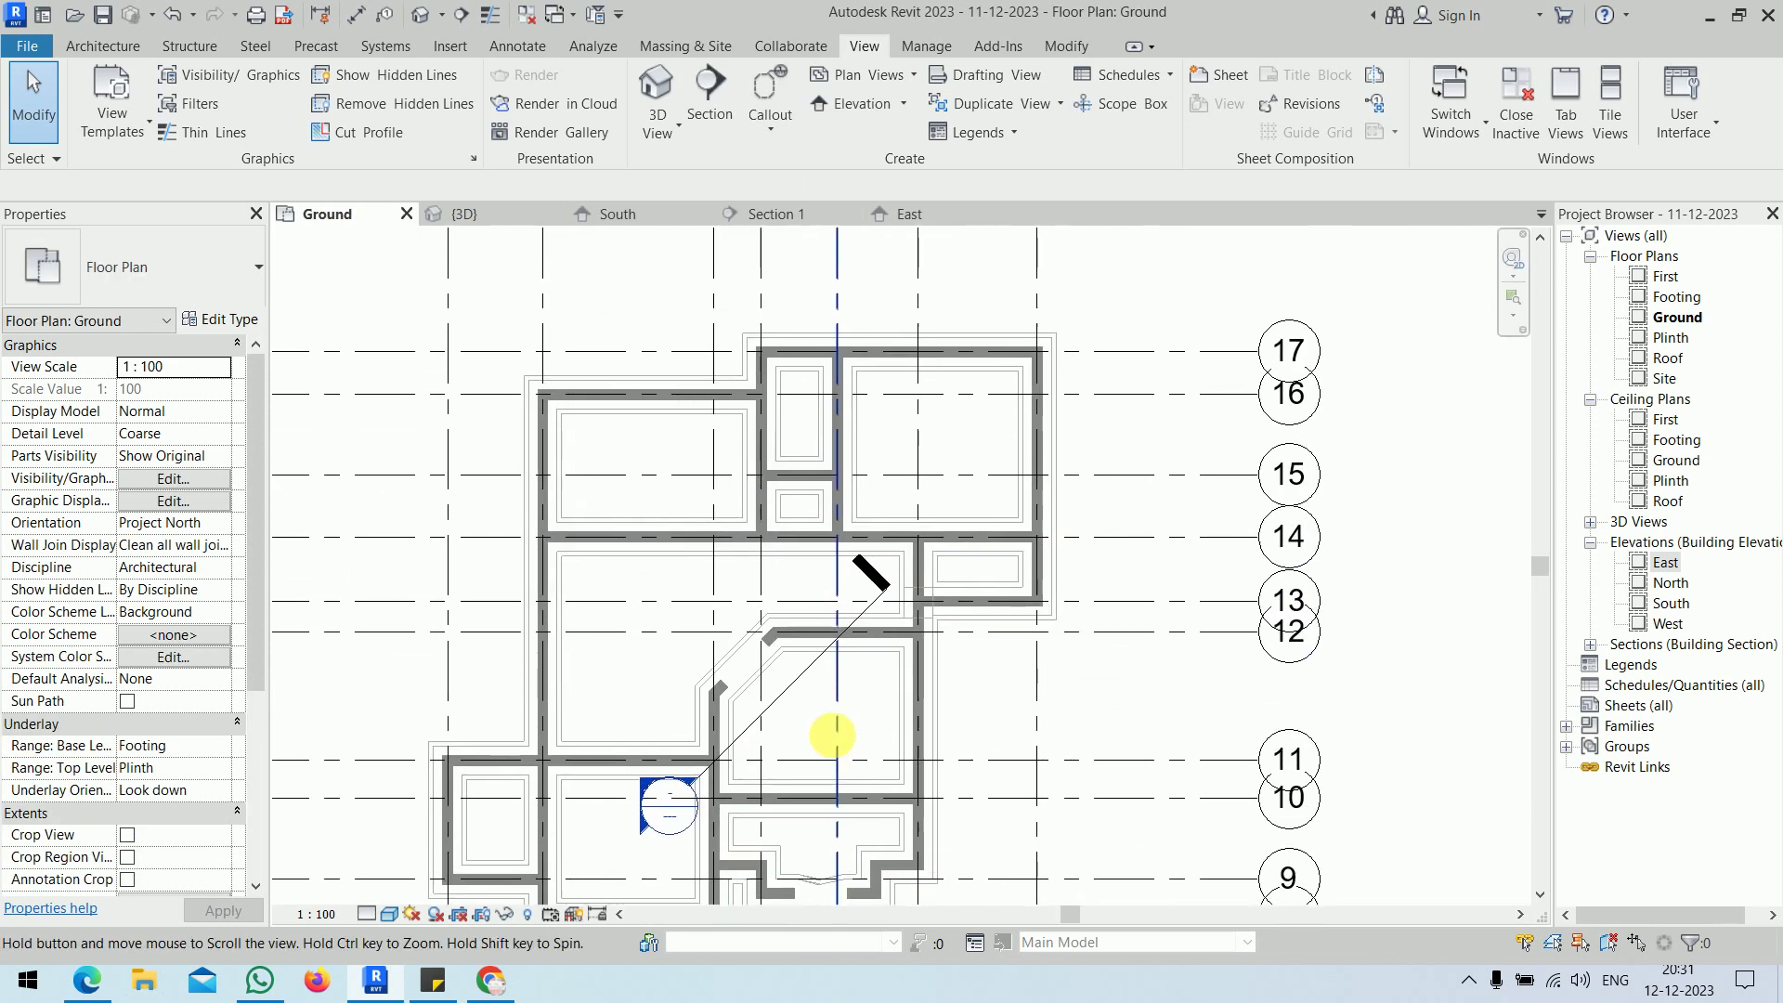
left_click(799, 675)
key("Delete")
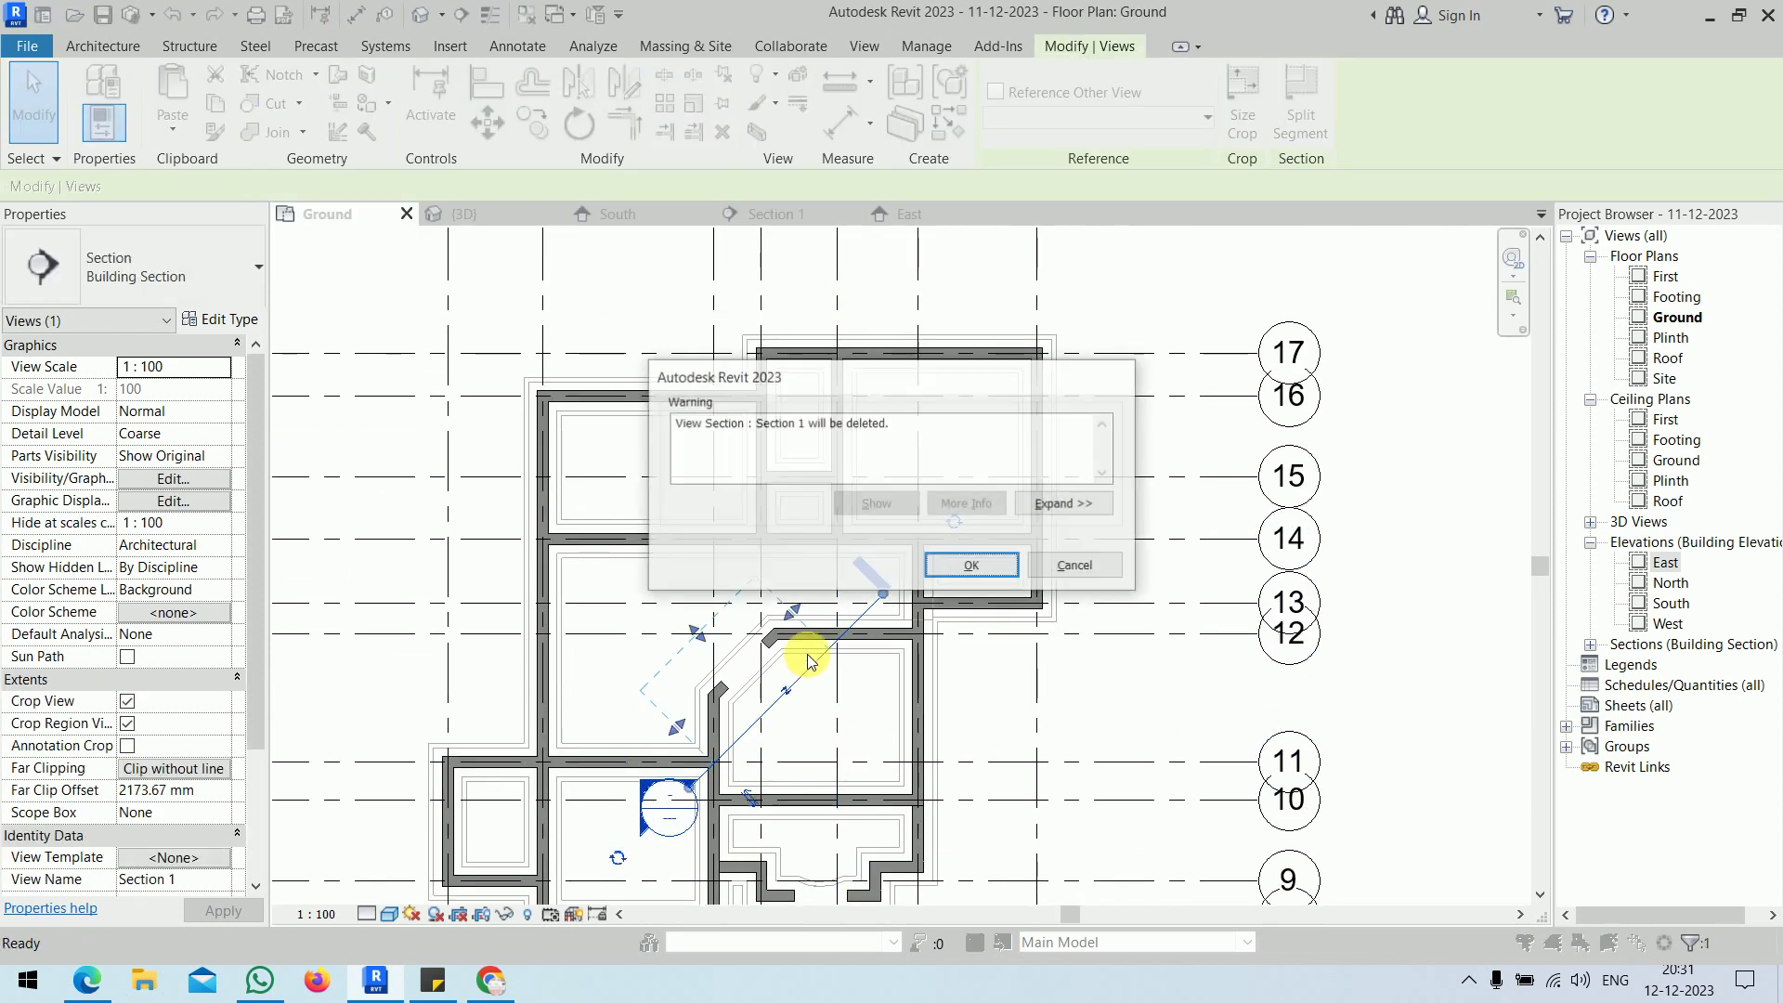
left_click(961, 561)
scroll(838, 453, "up", 5)
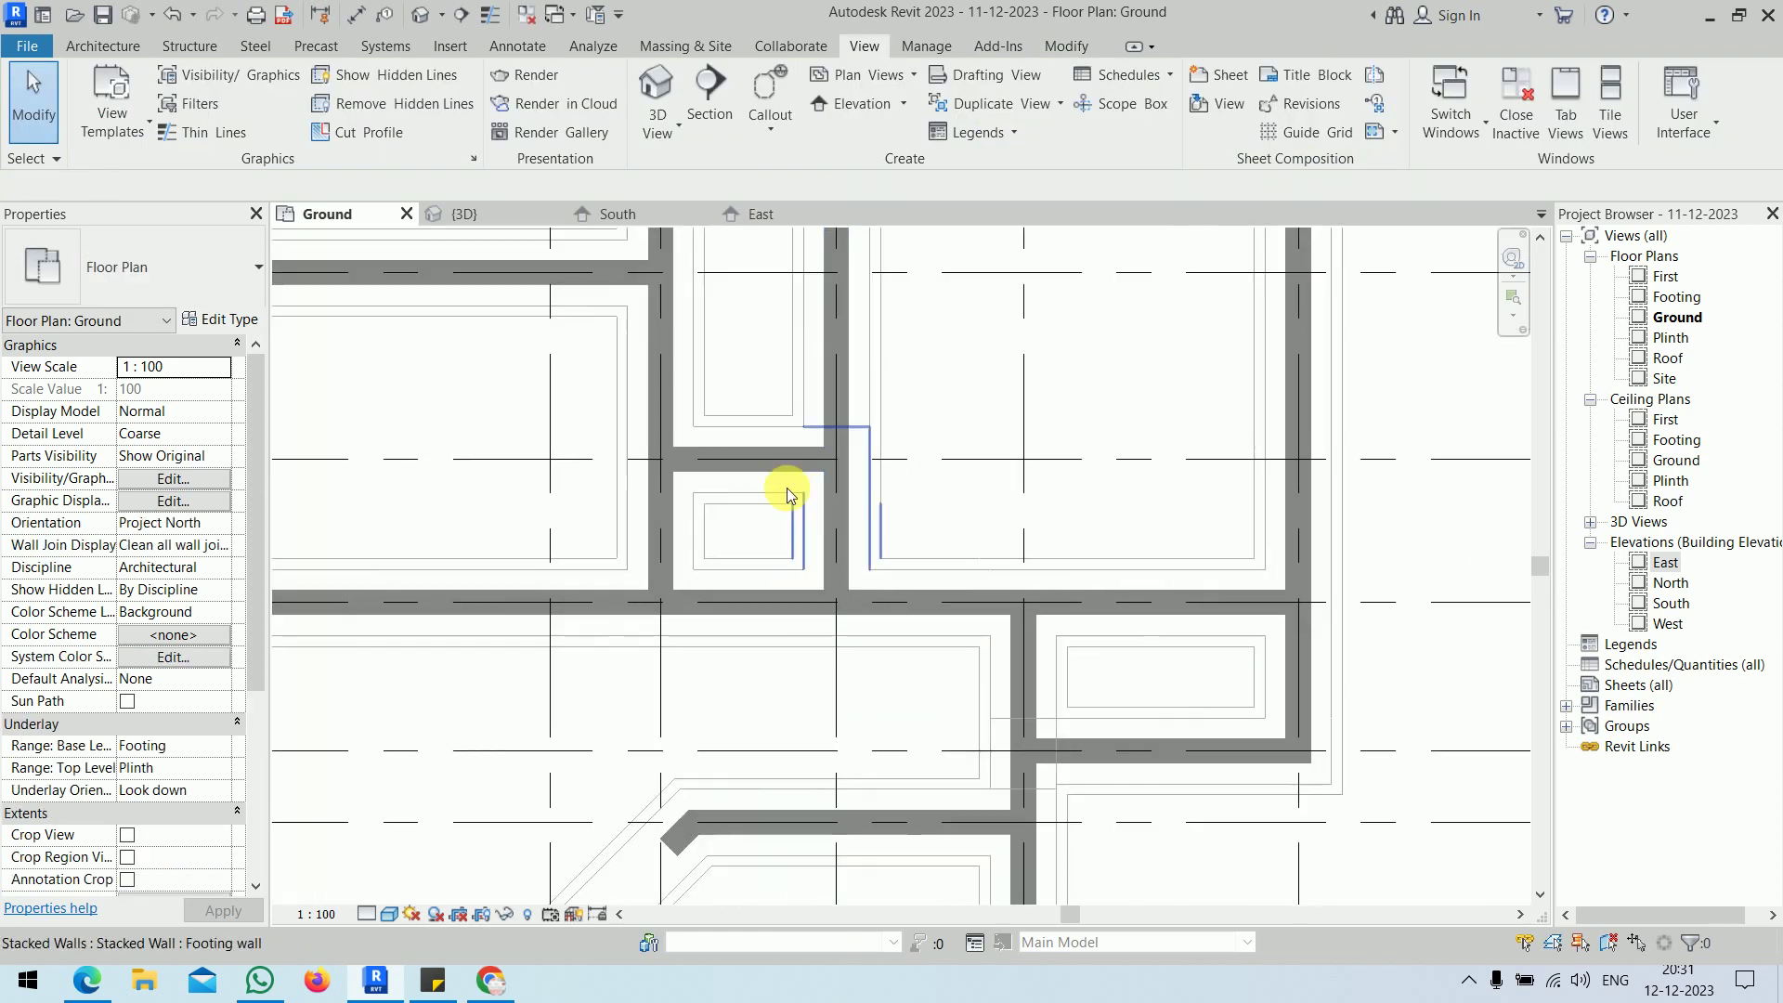
- Draw a horizontal section line across the small room between grids 4 and 5 in the Ground floor plan, looking toward the upper room
left_click(459, 15)
left_click(622, 638)
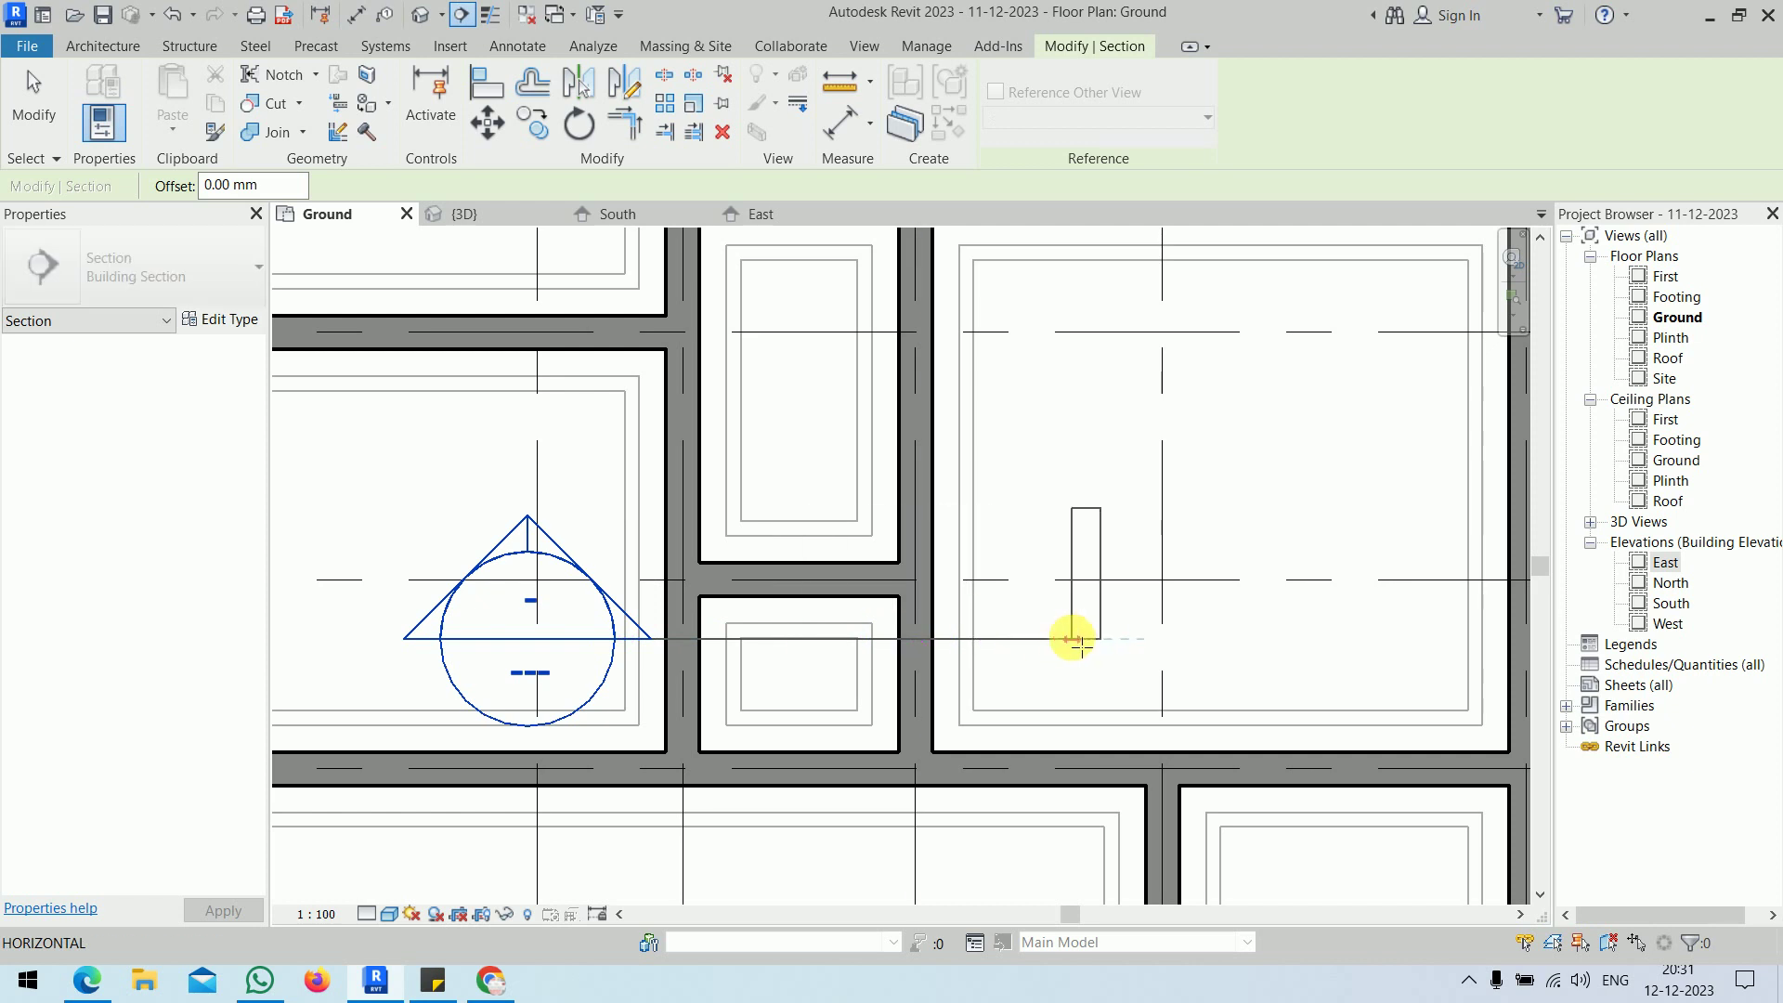
left_click(1075, 640)
scroll(994, 538, "down", 2)
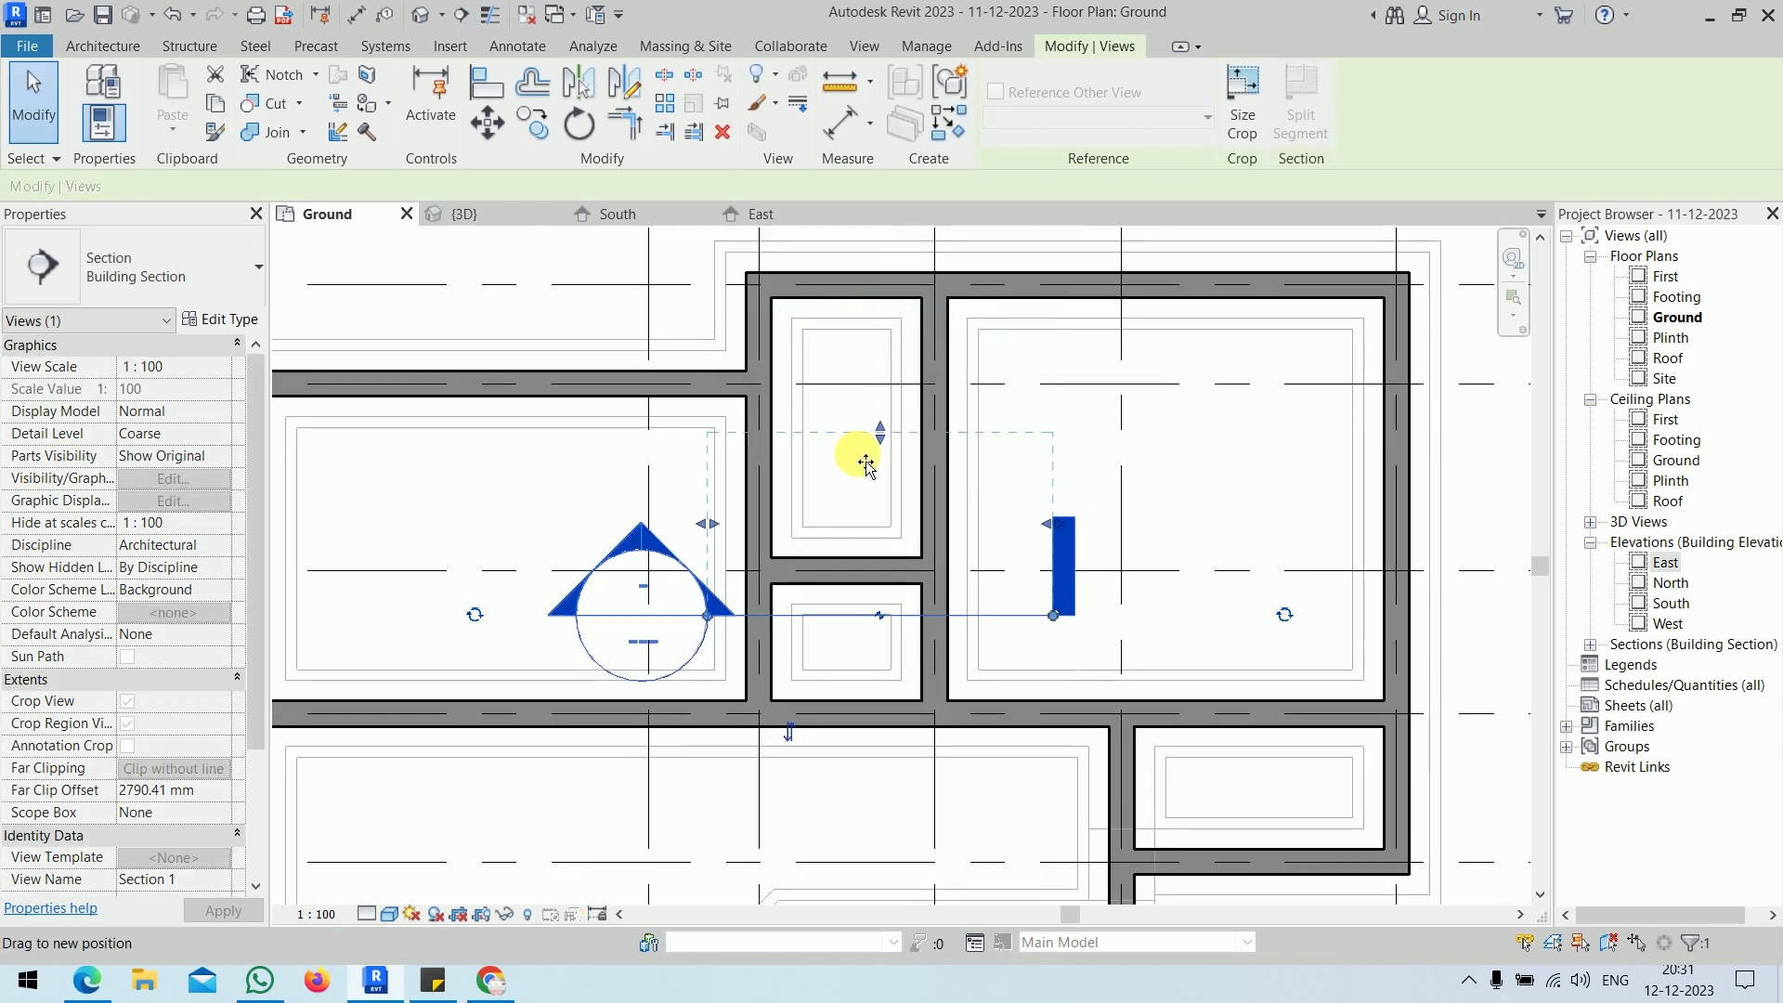
- Reduce the section's far clip offset to about 1118 mm, narrow its side extents around the small room, and deselect it
left_click_drag(865, 464, 928, 525)
left_click_drag(1050, 554, 982, 566)
left_click_drag(714, 555, 729, 555)
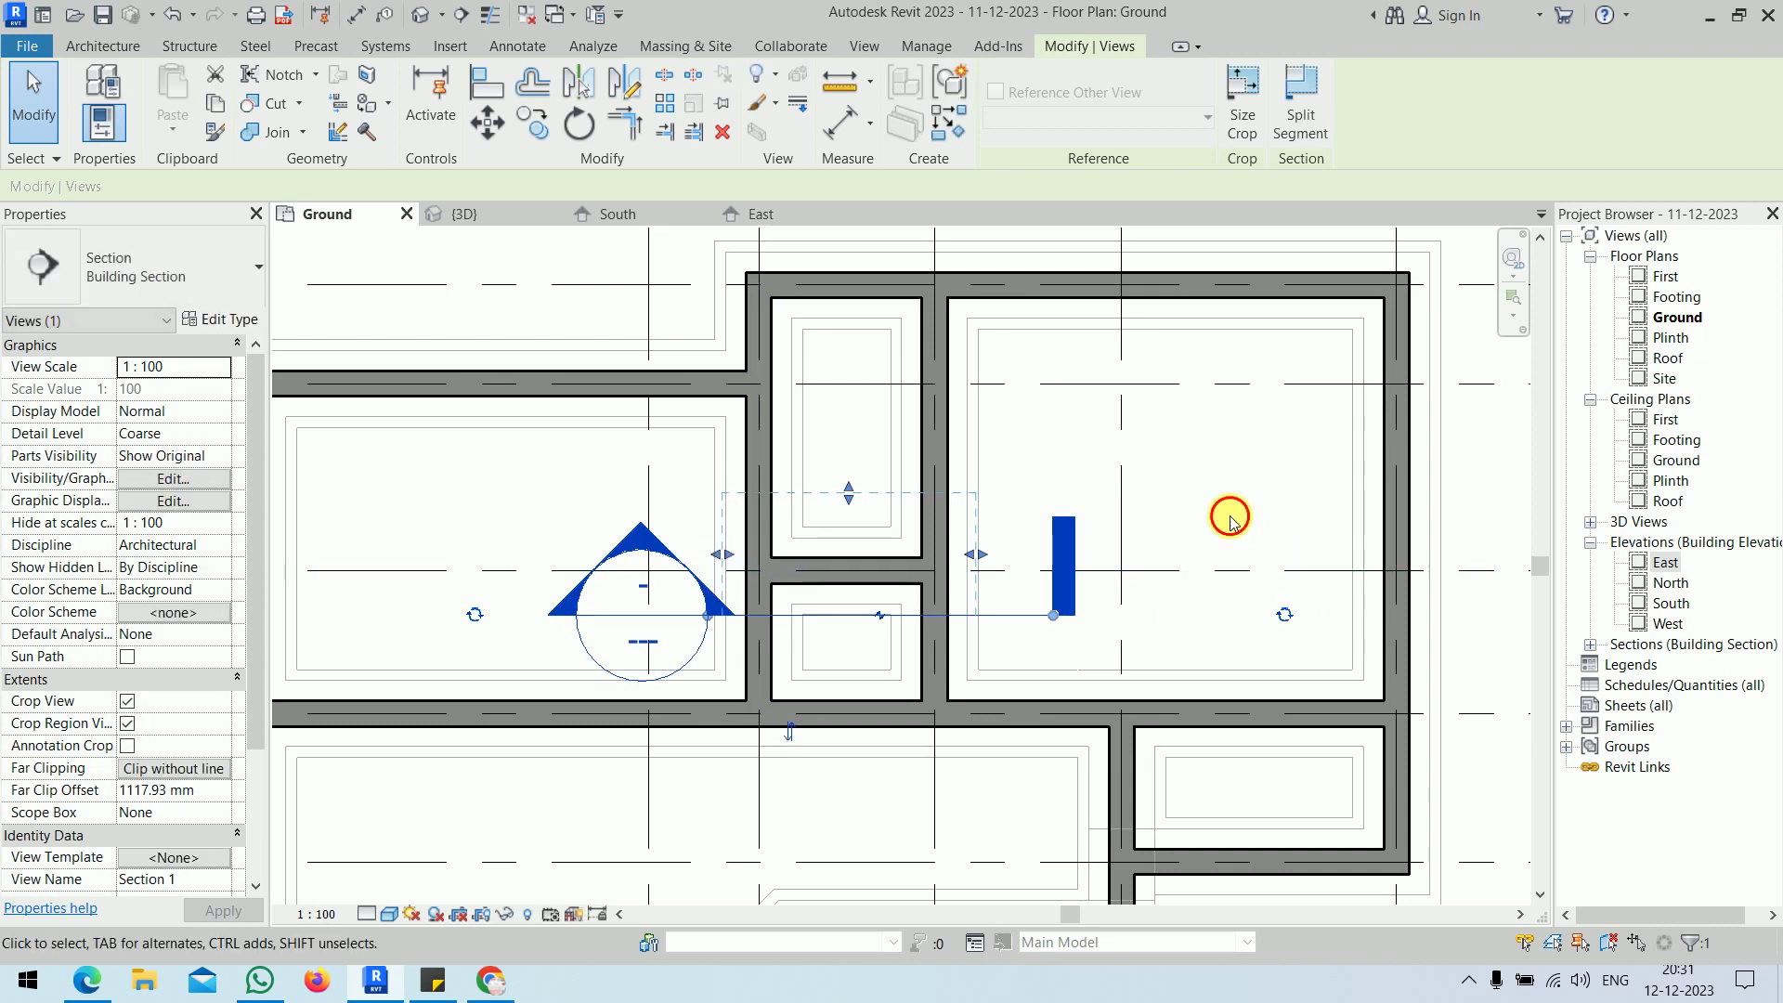
left_click(1230, 520)
- Open the new section's view and select the 230mm comp wall between grids 4 and 5, below level First
right_click(882, 615)
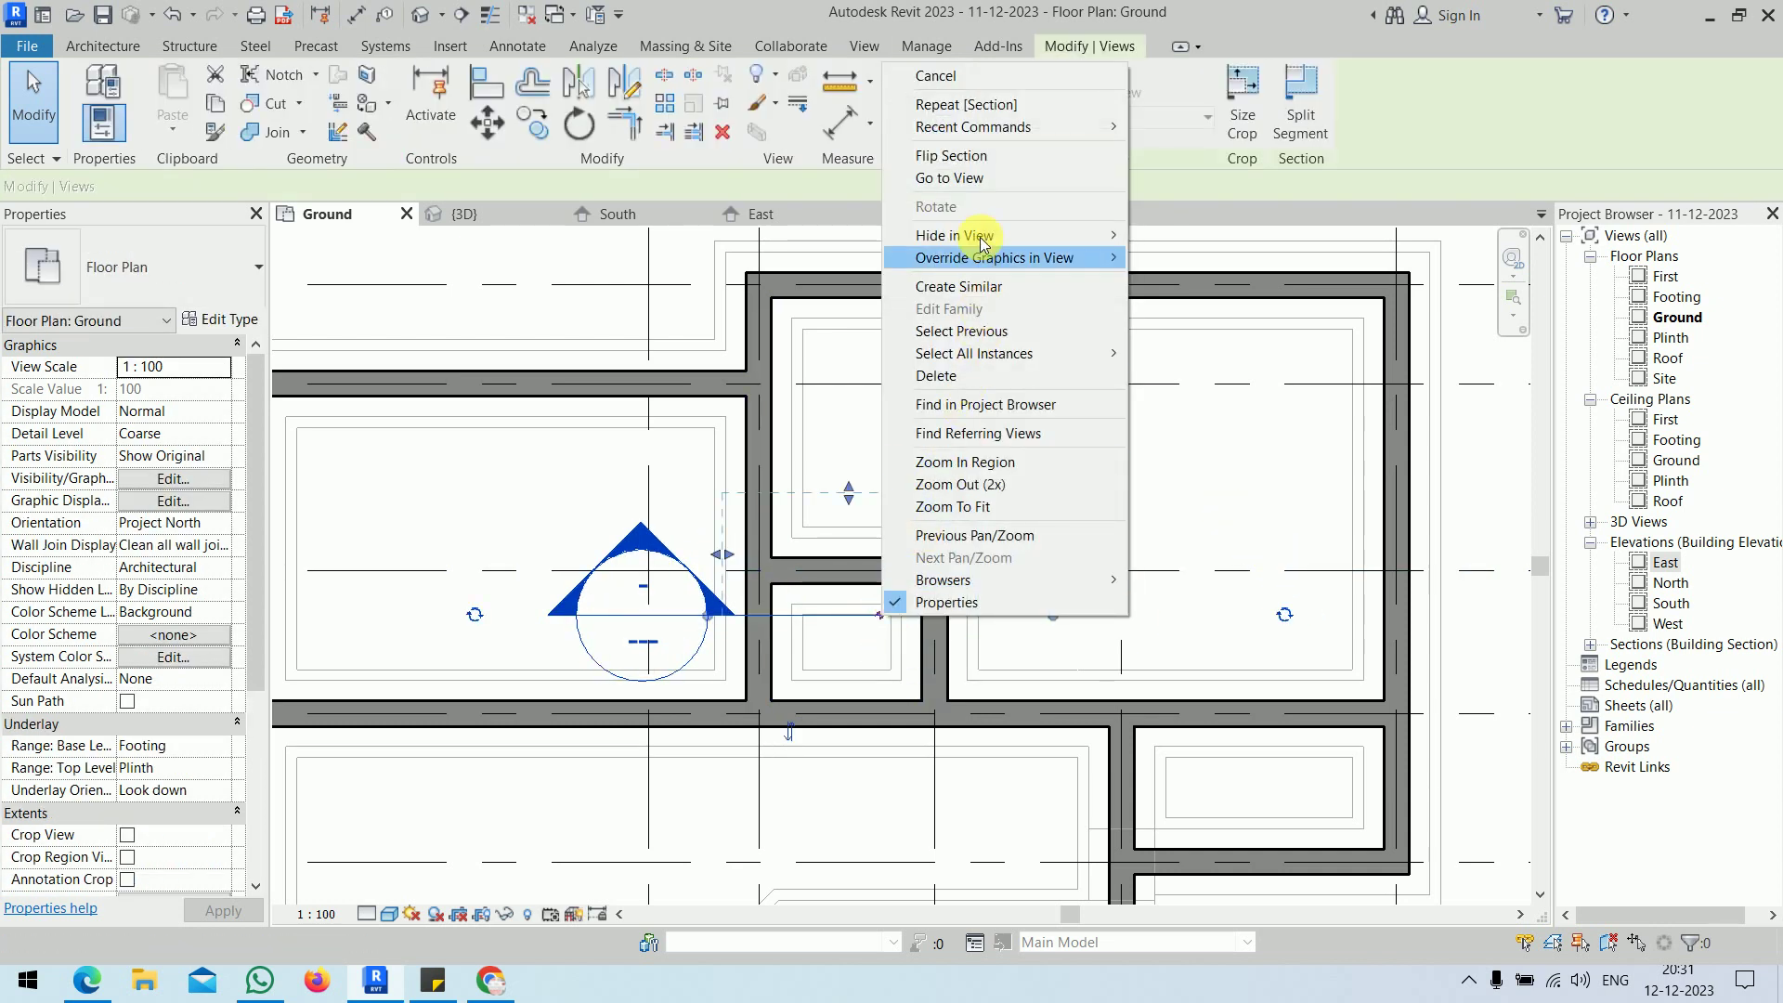
left_click(966, 177)
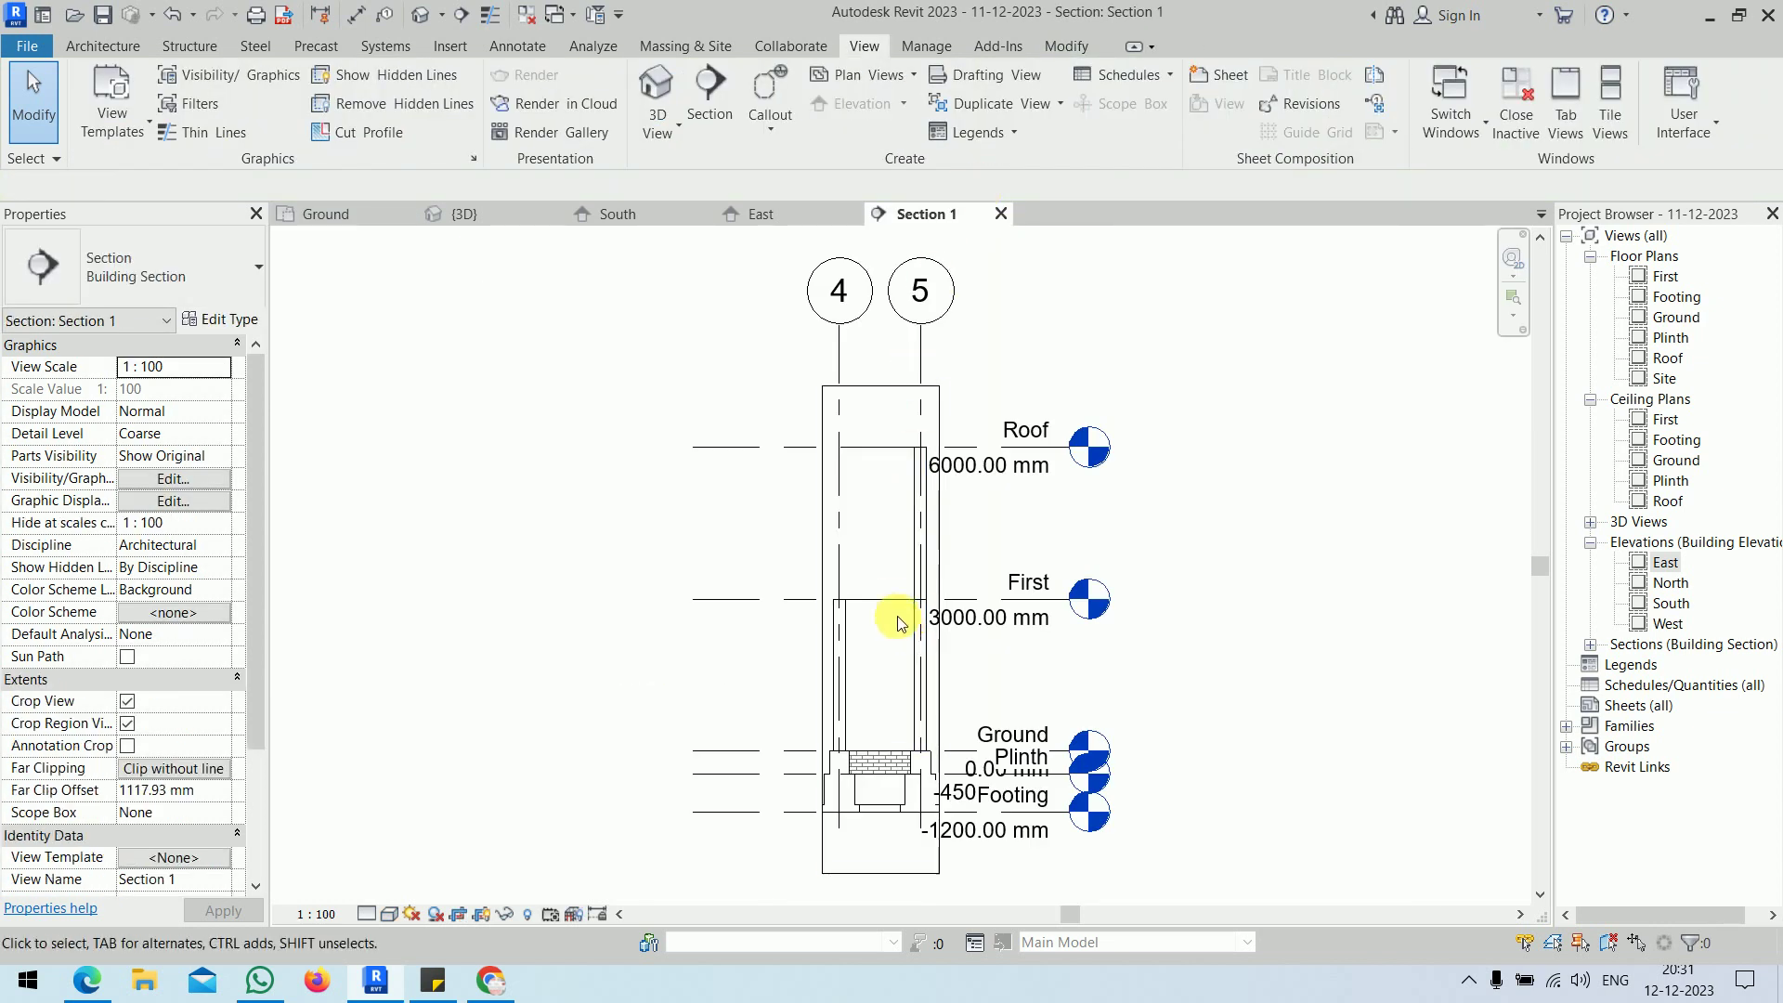
left_click(897, 620)
scroll(874, 717, "up", 5)
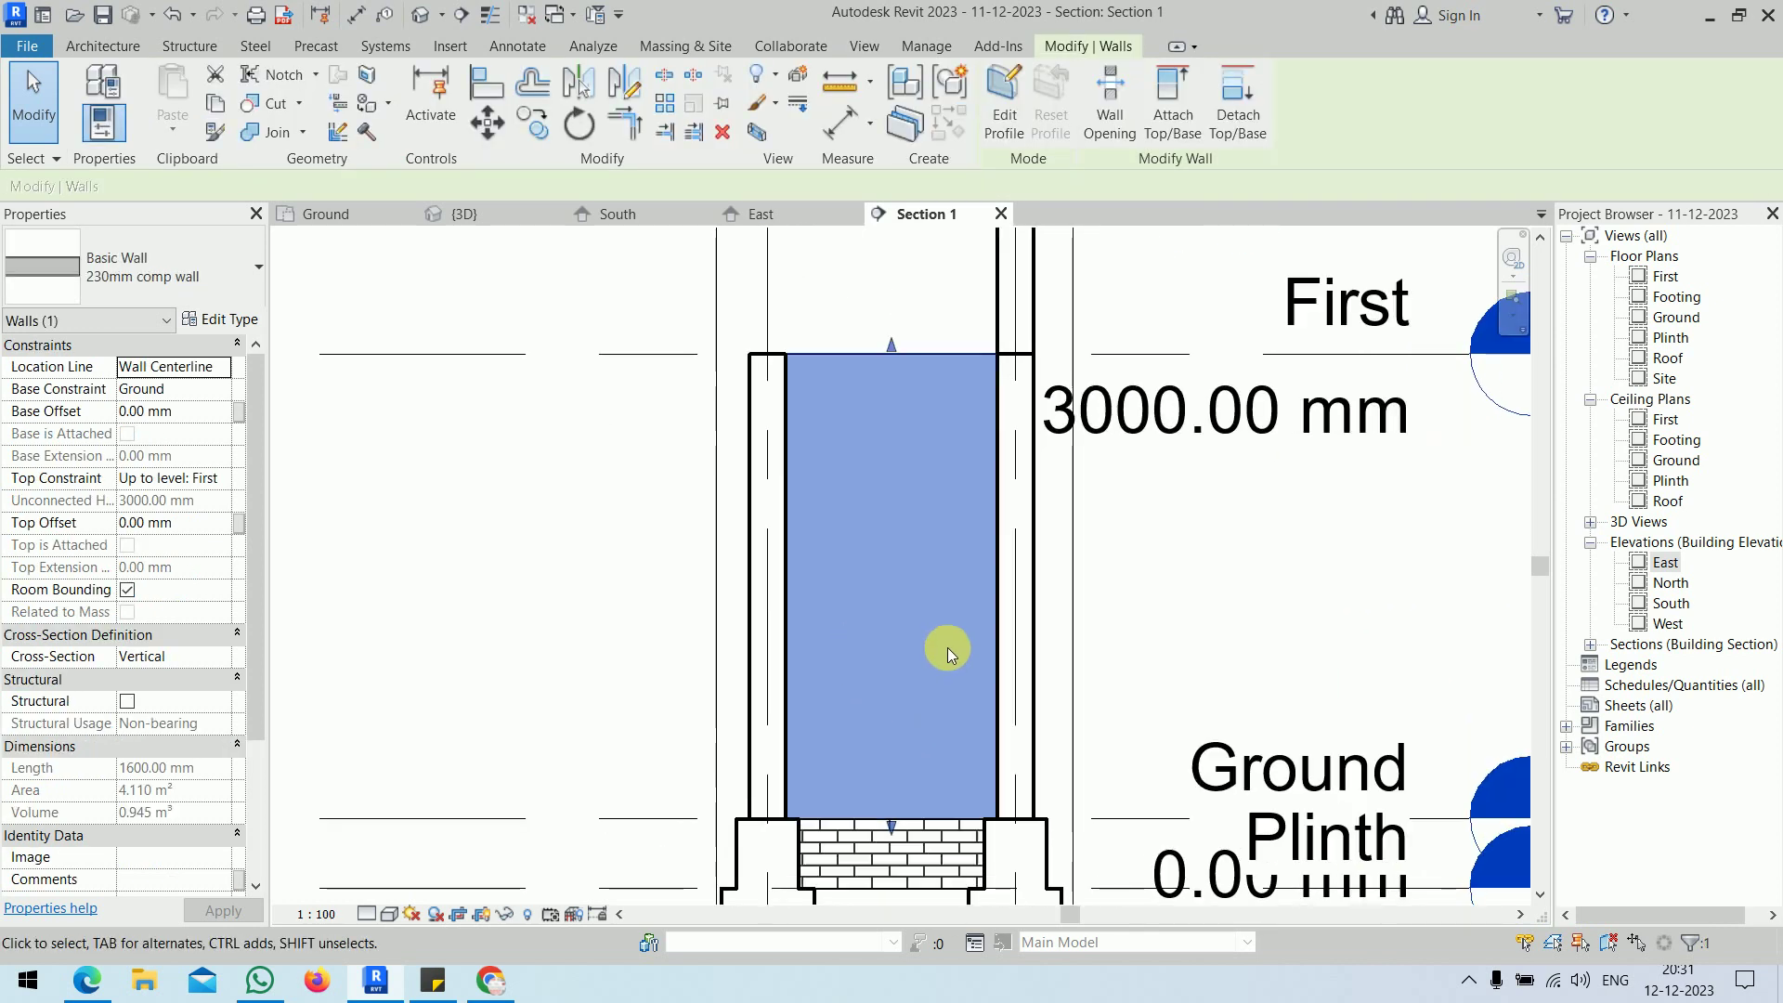
middle_click_drag(947, 648, 852, 665)
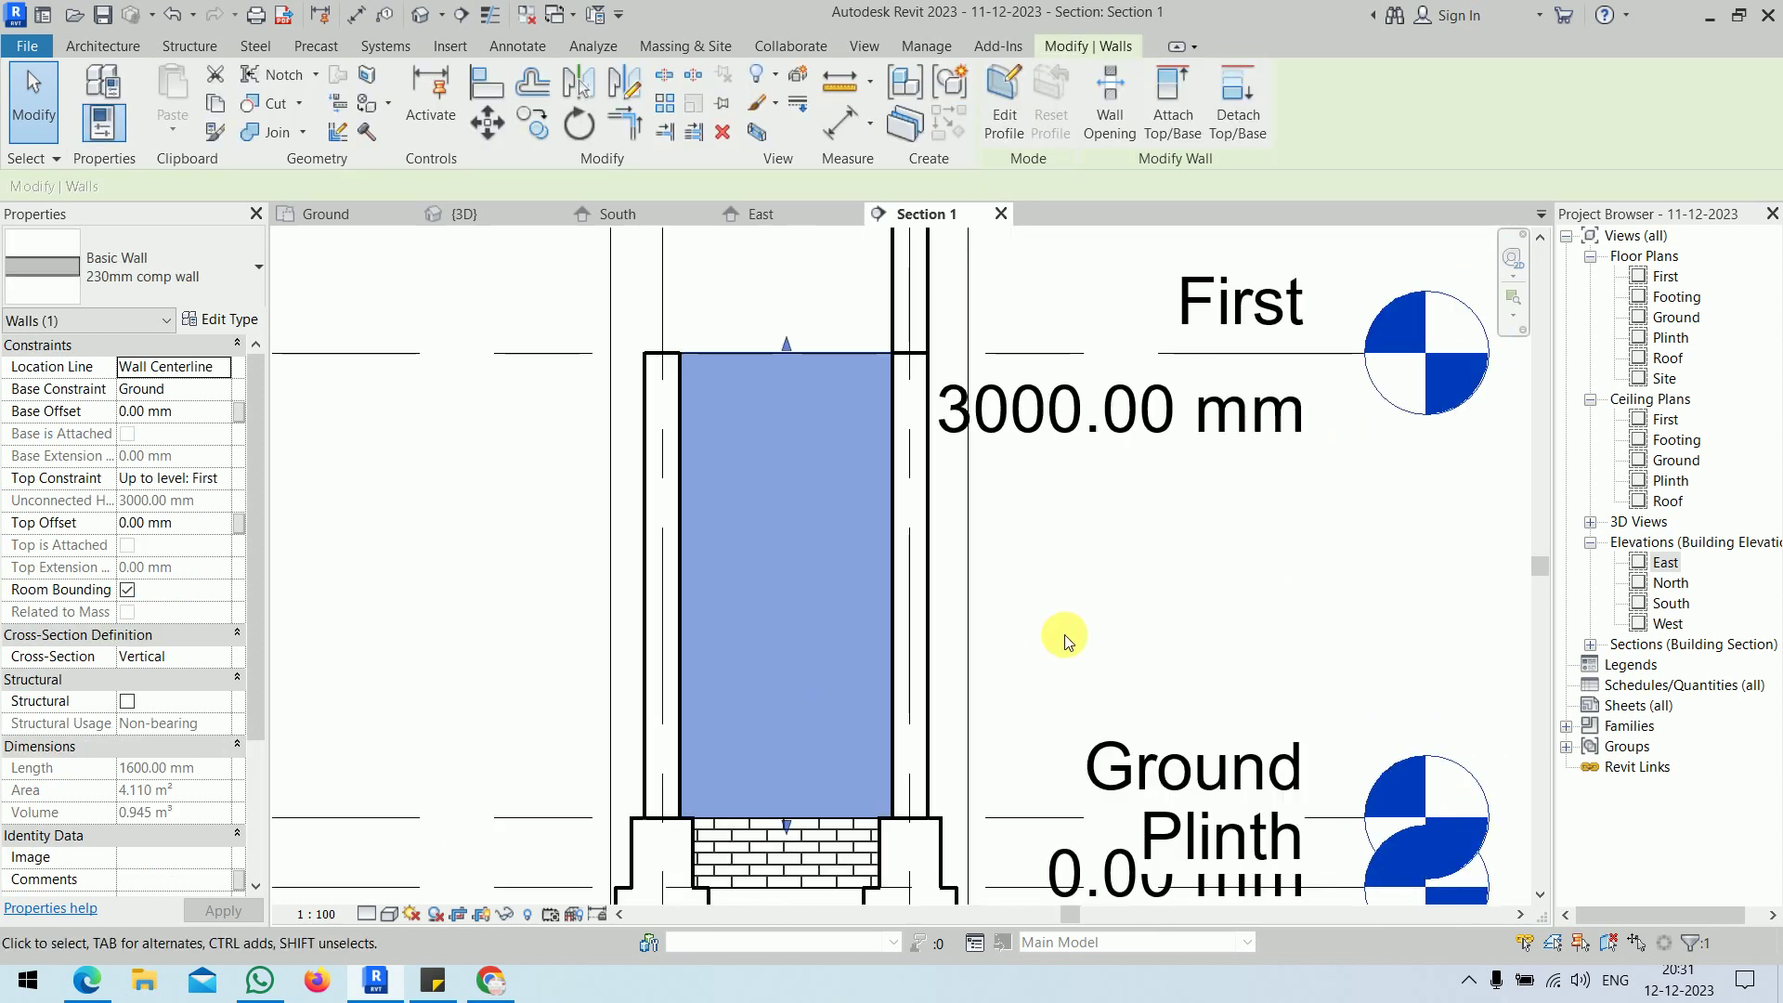
- Draw a rectangular Wall Opening about 2399 mm high, consult the joinery sizes in the RevitArchitectureWorkbook PDF, and set the opening's width to 800 mm
left_click(1109, 102)
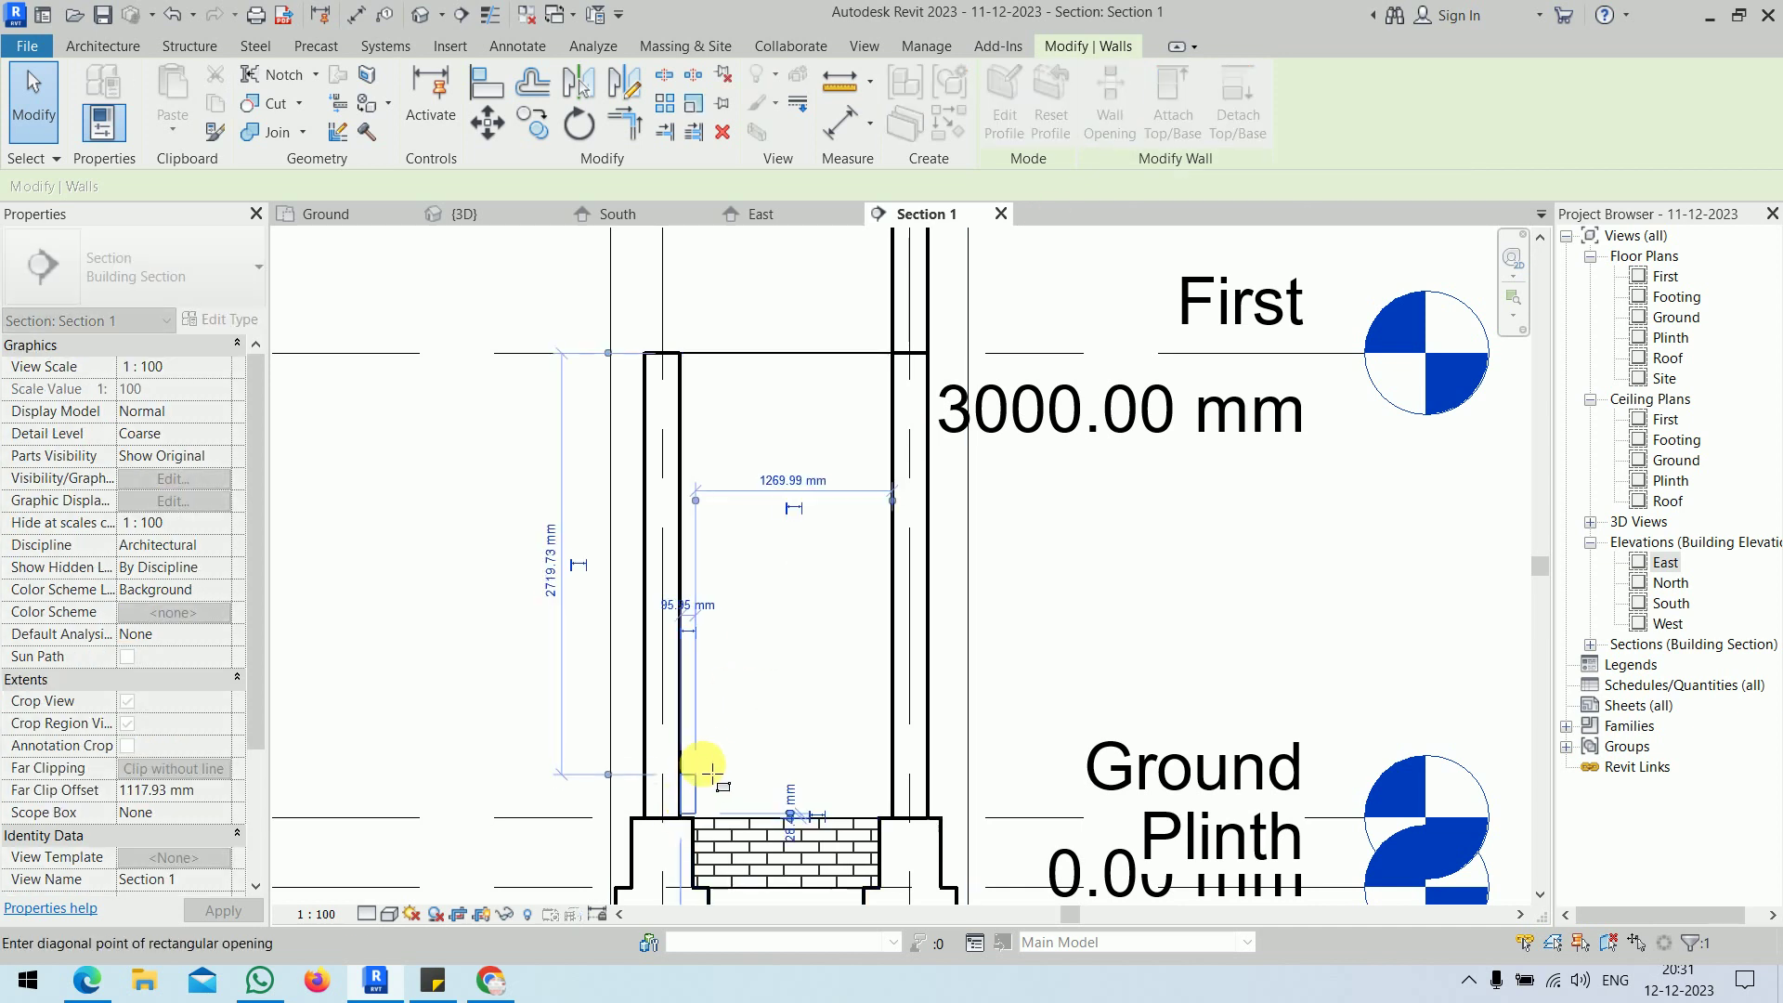
left_click(832, 443)
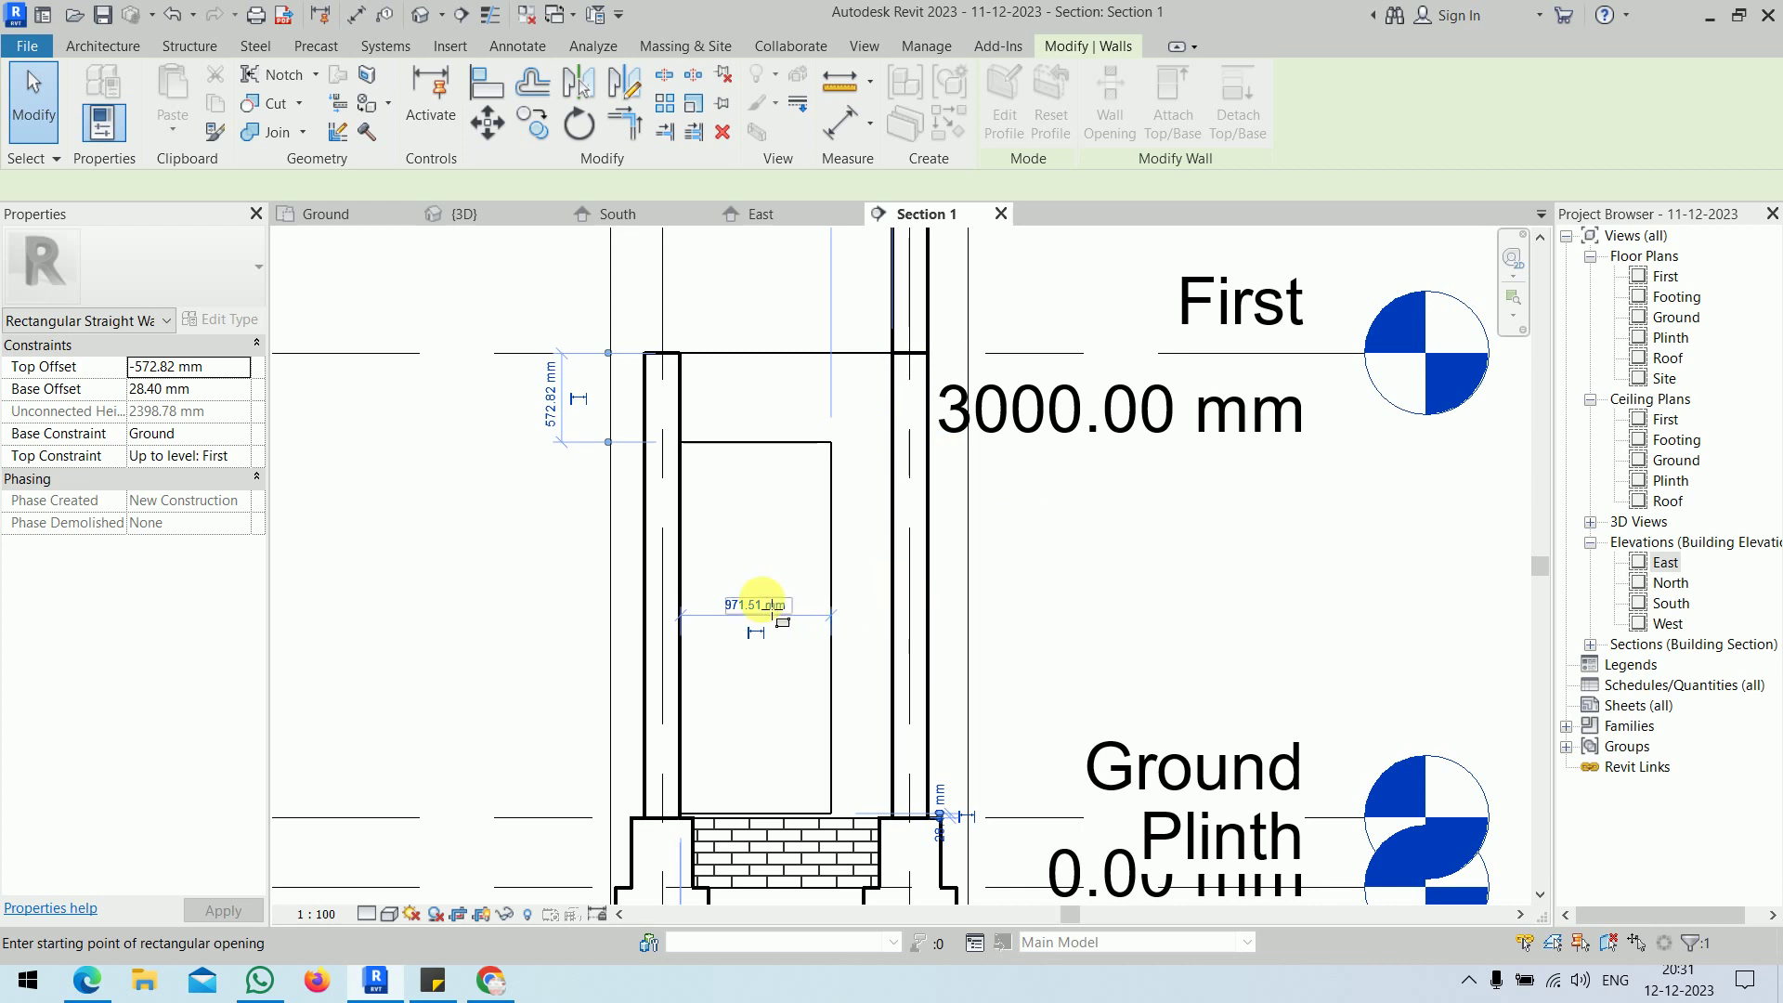
left_click(100, 988)
scroll(756, 548, "up", 20)
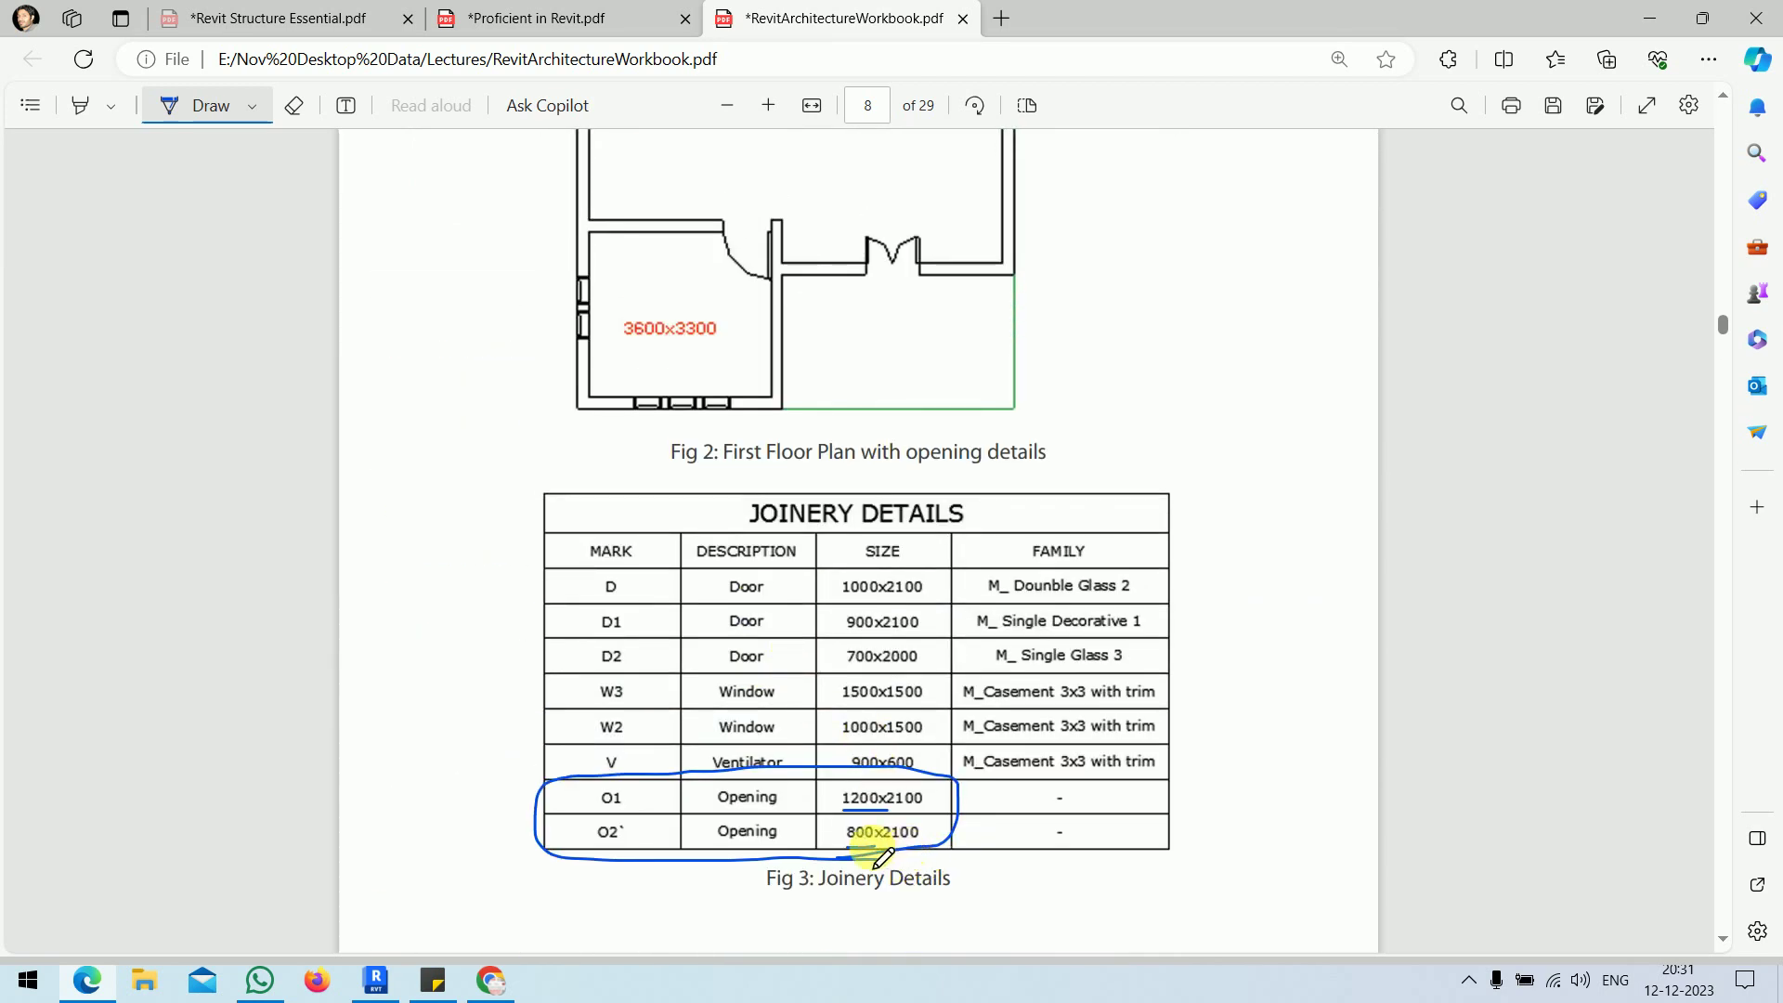
left_click(376, 982)
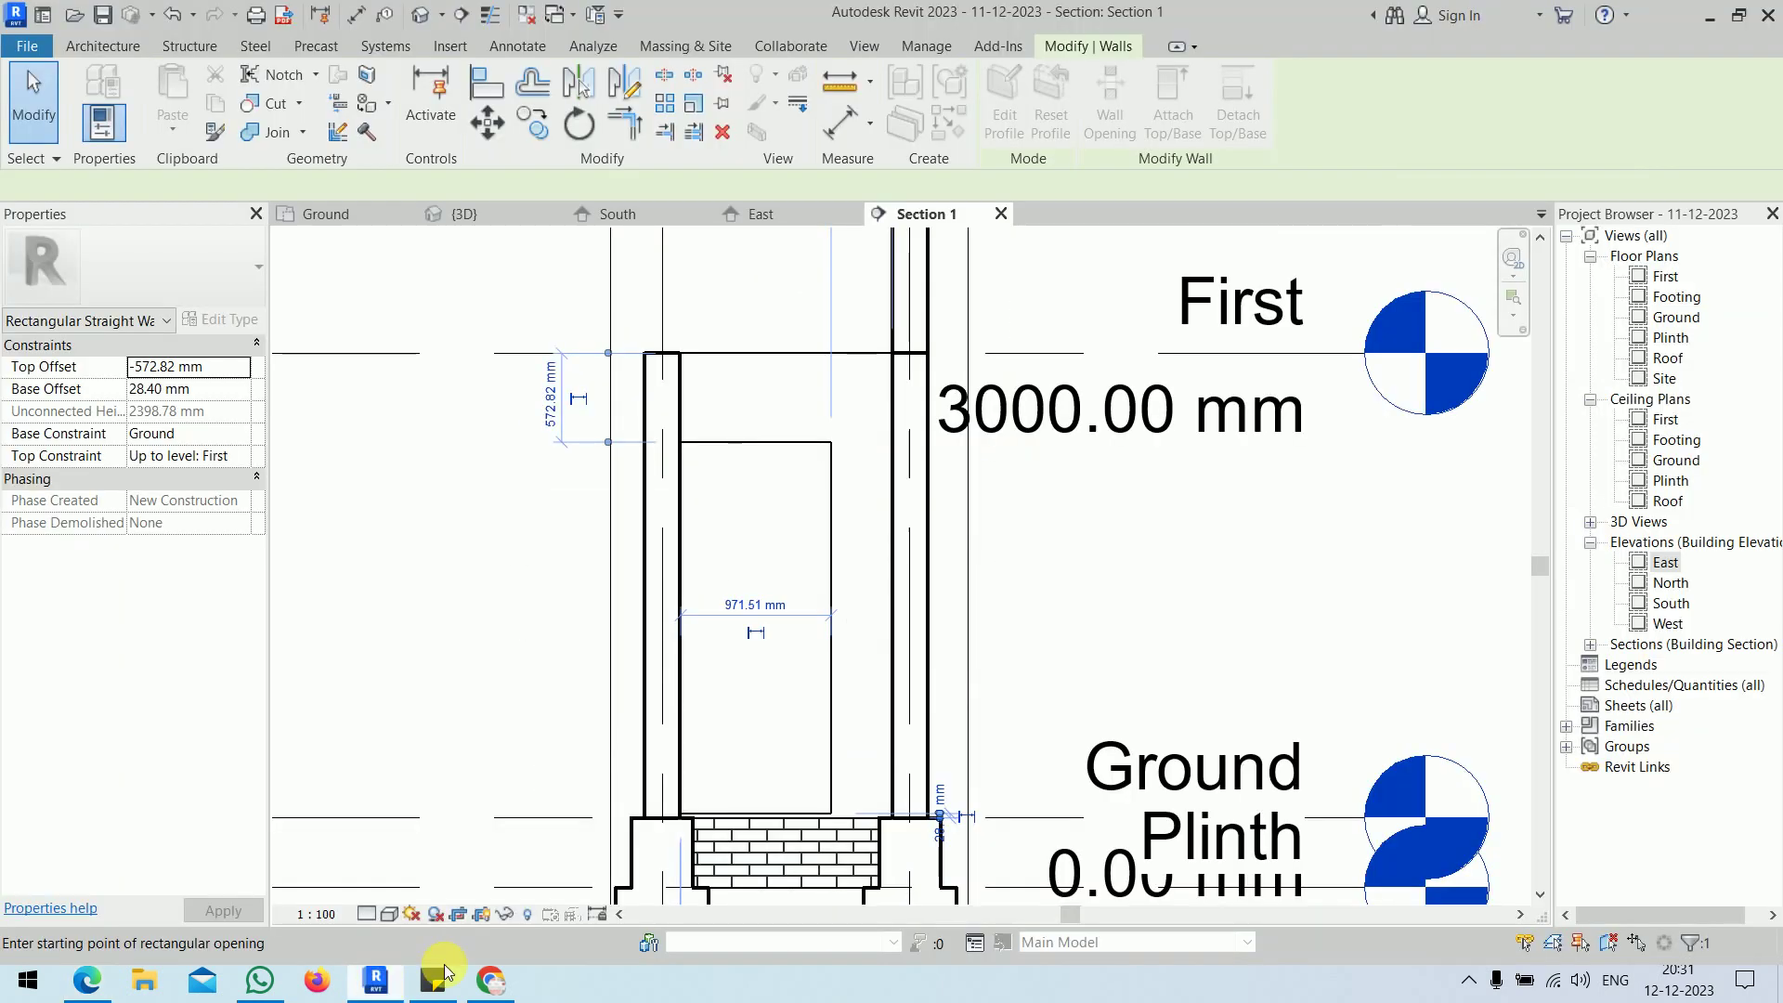
left_click(769, 615)
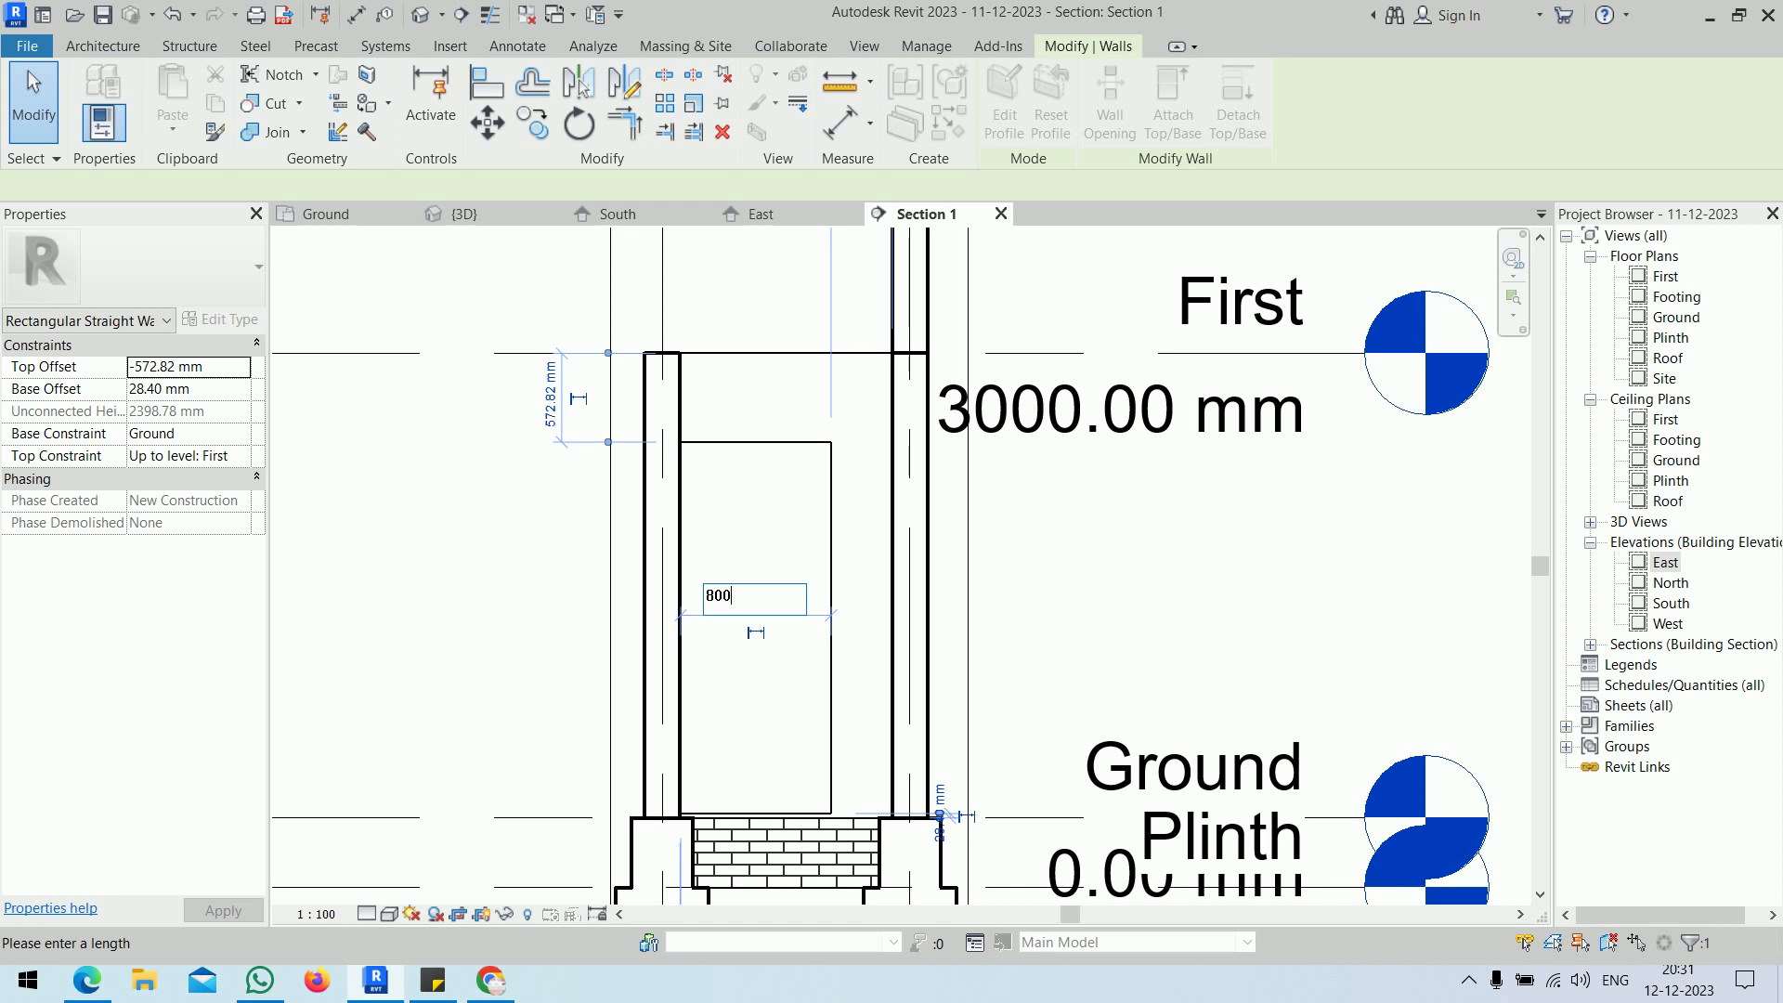
key("Return")
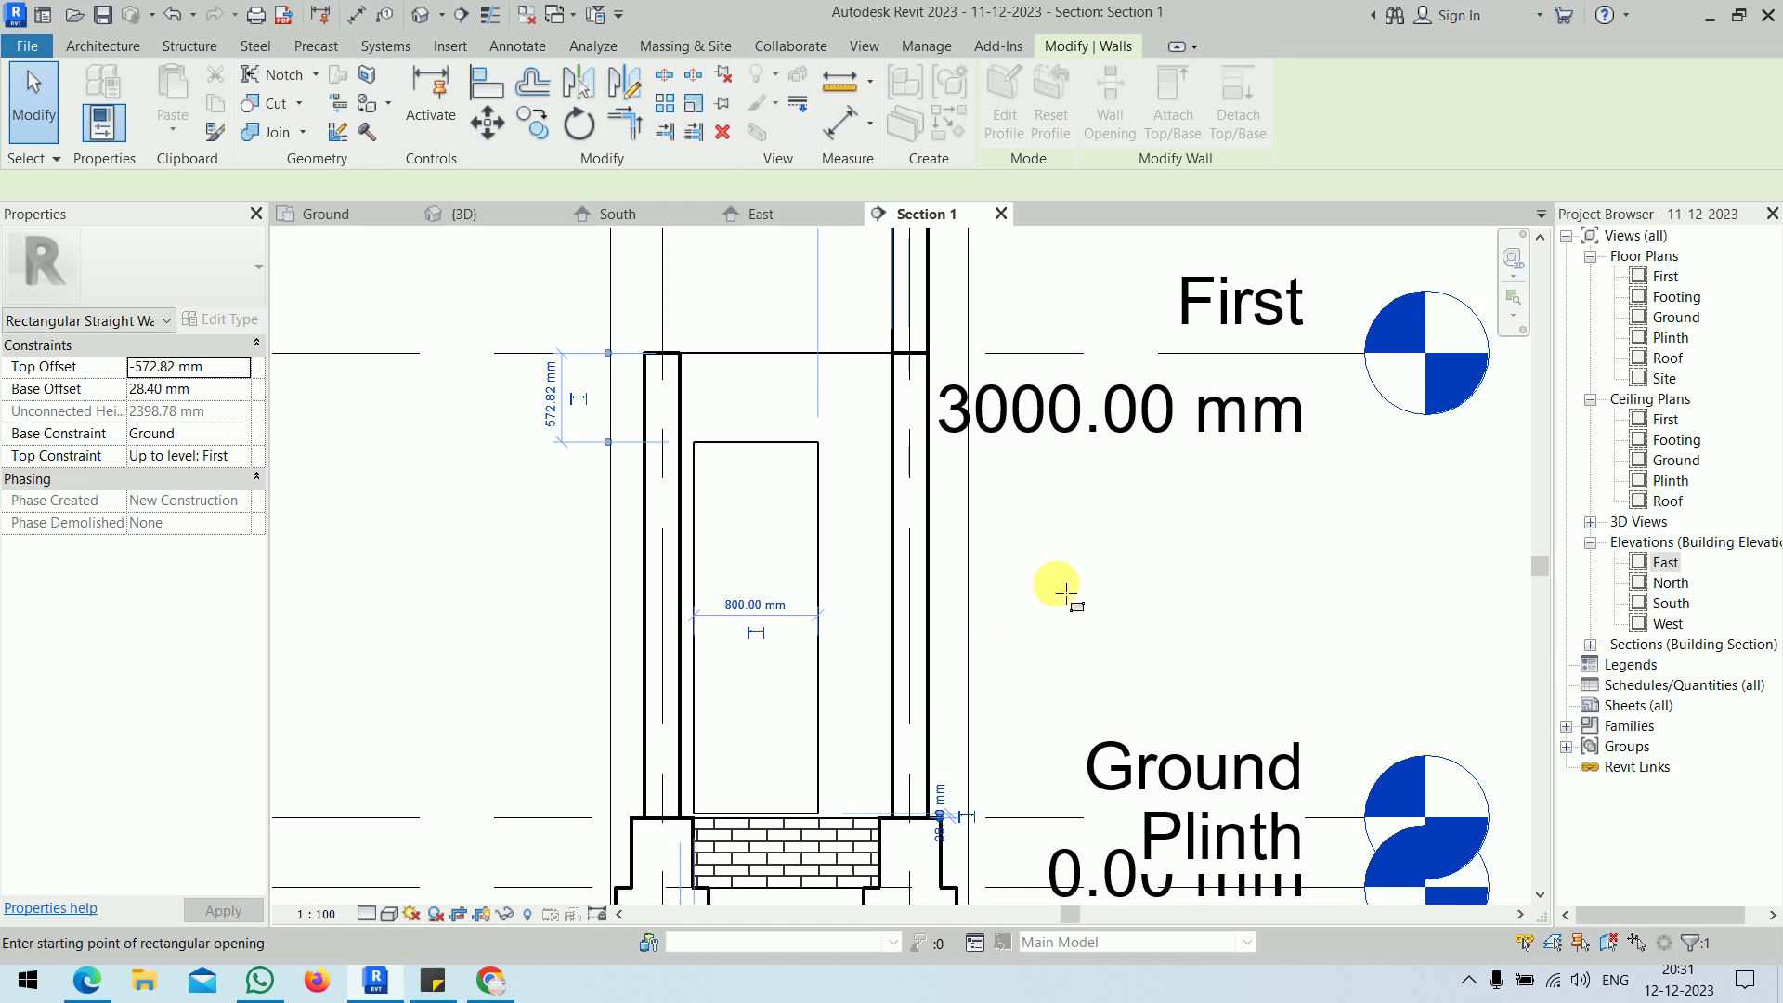
- Set the wall opening's top offset to -900 mm and its base offset to 0 mm
scroll(871, 659, "up", 4)
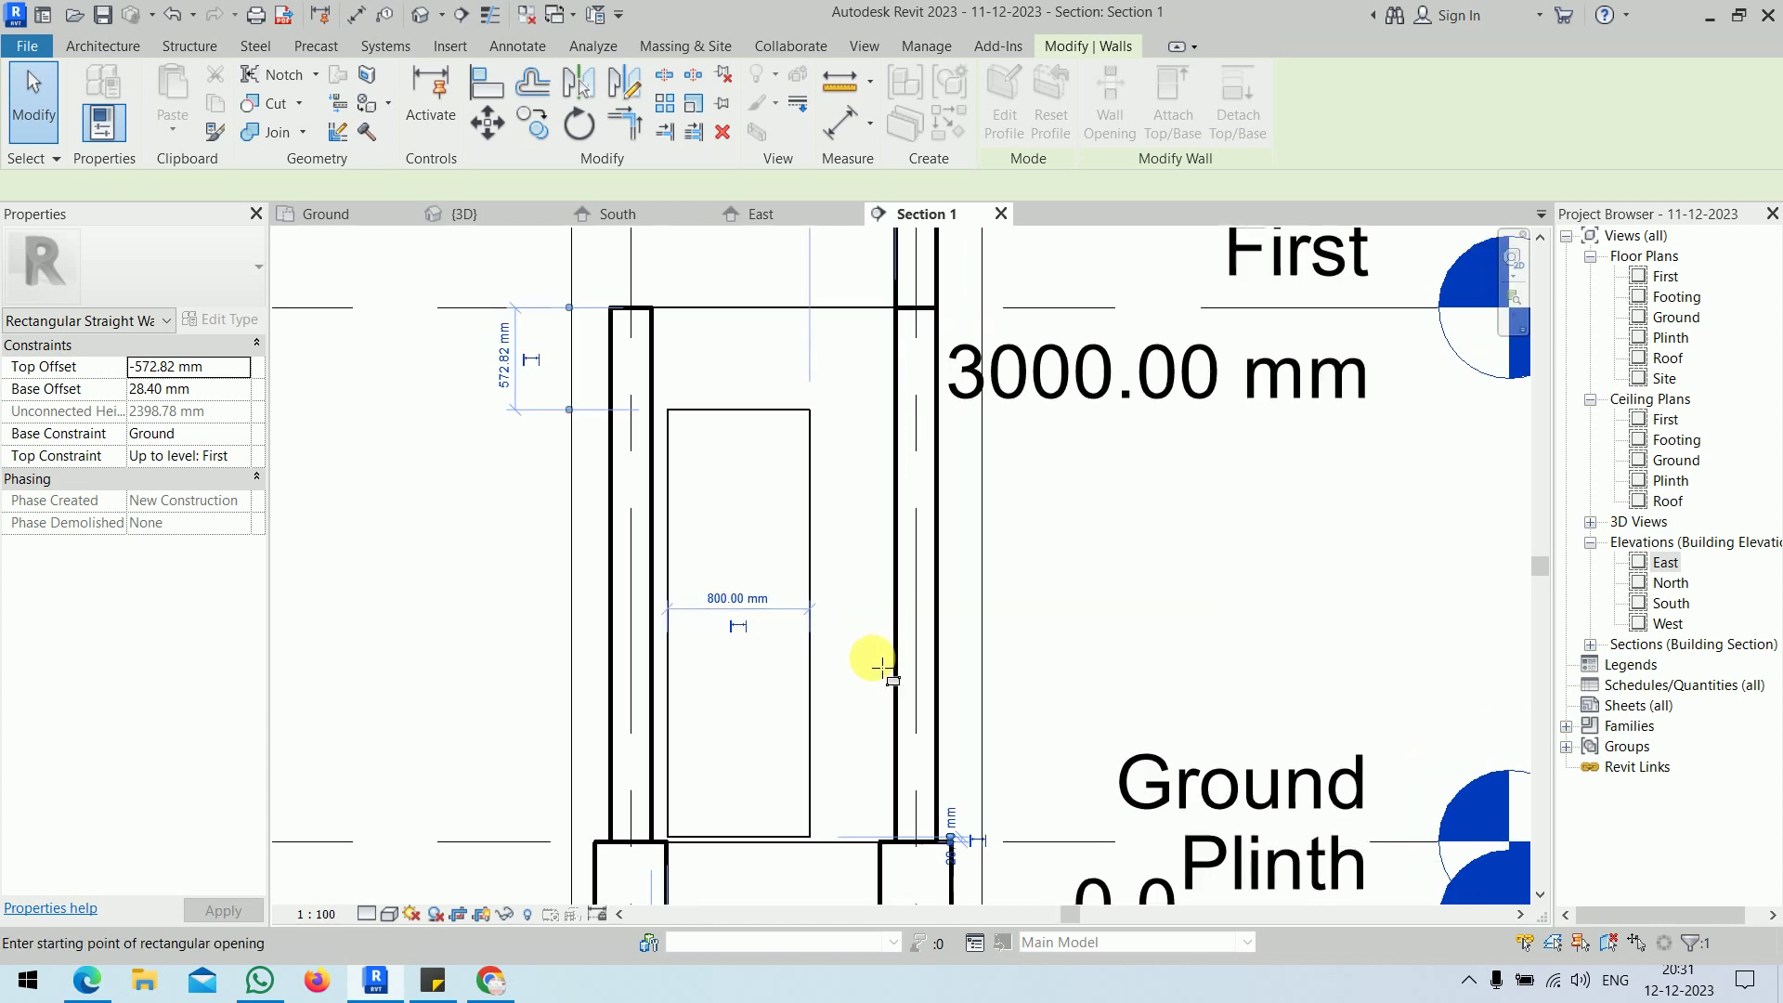
left_click(229, 369)
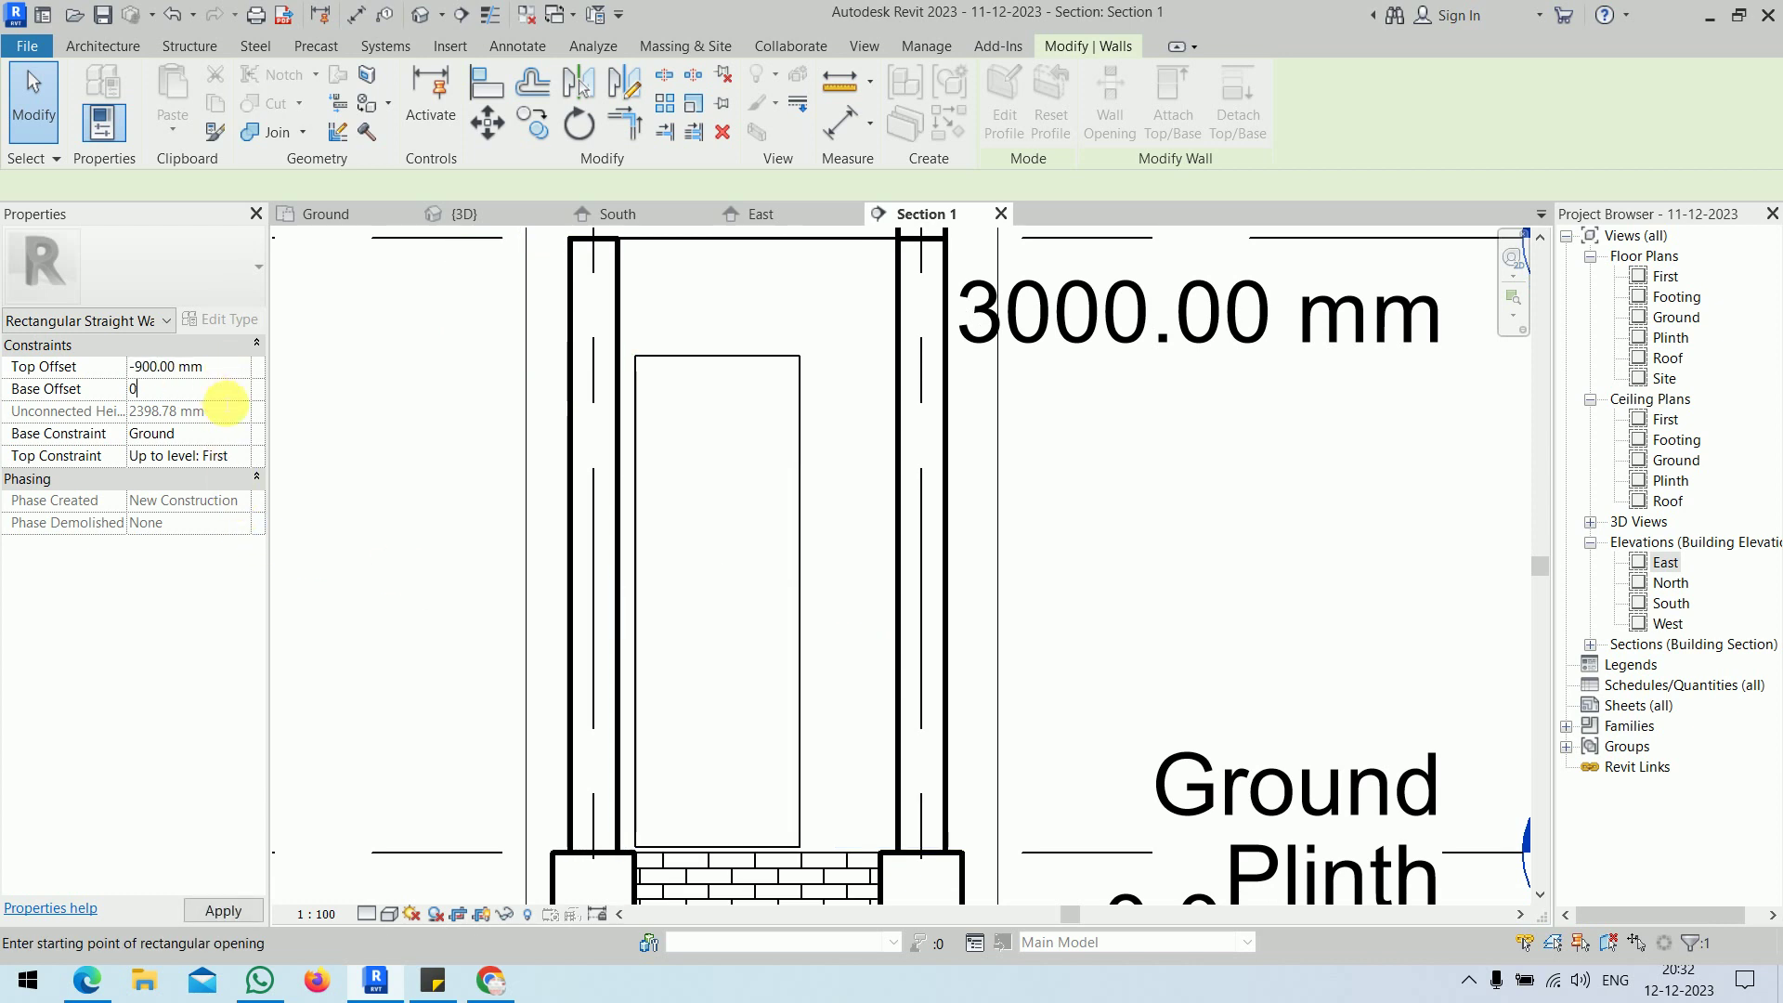
key("Return")
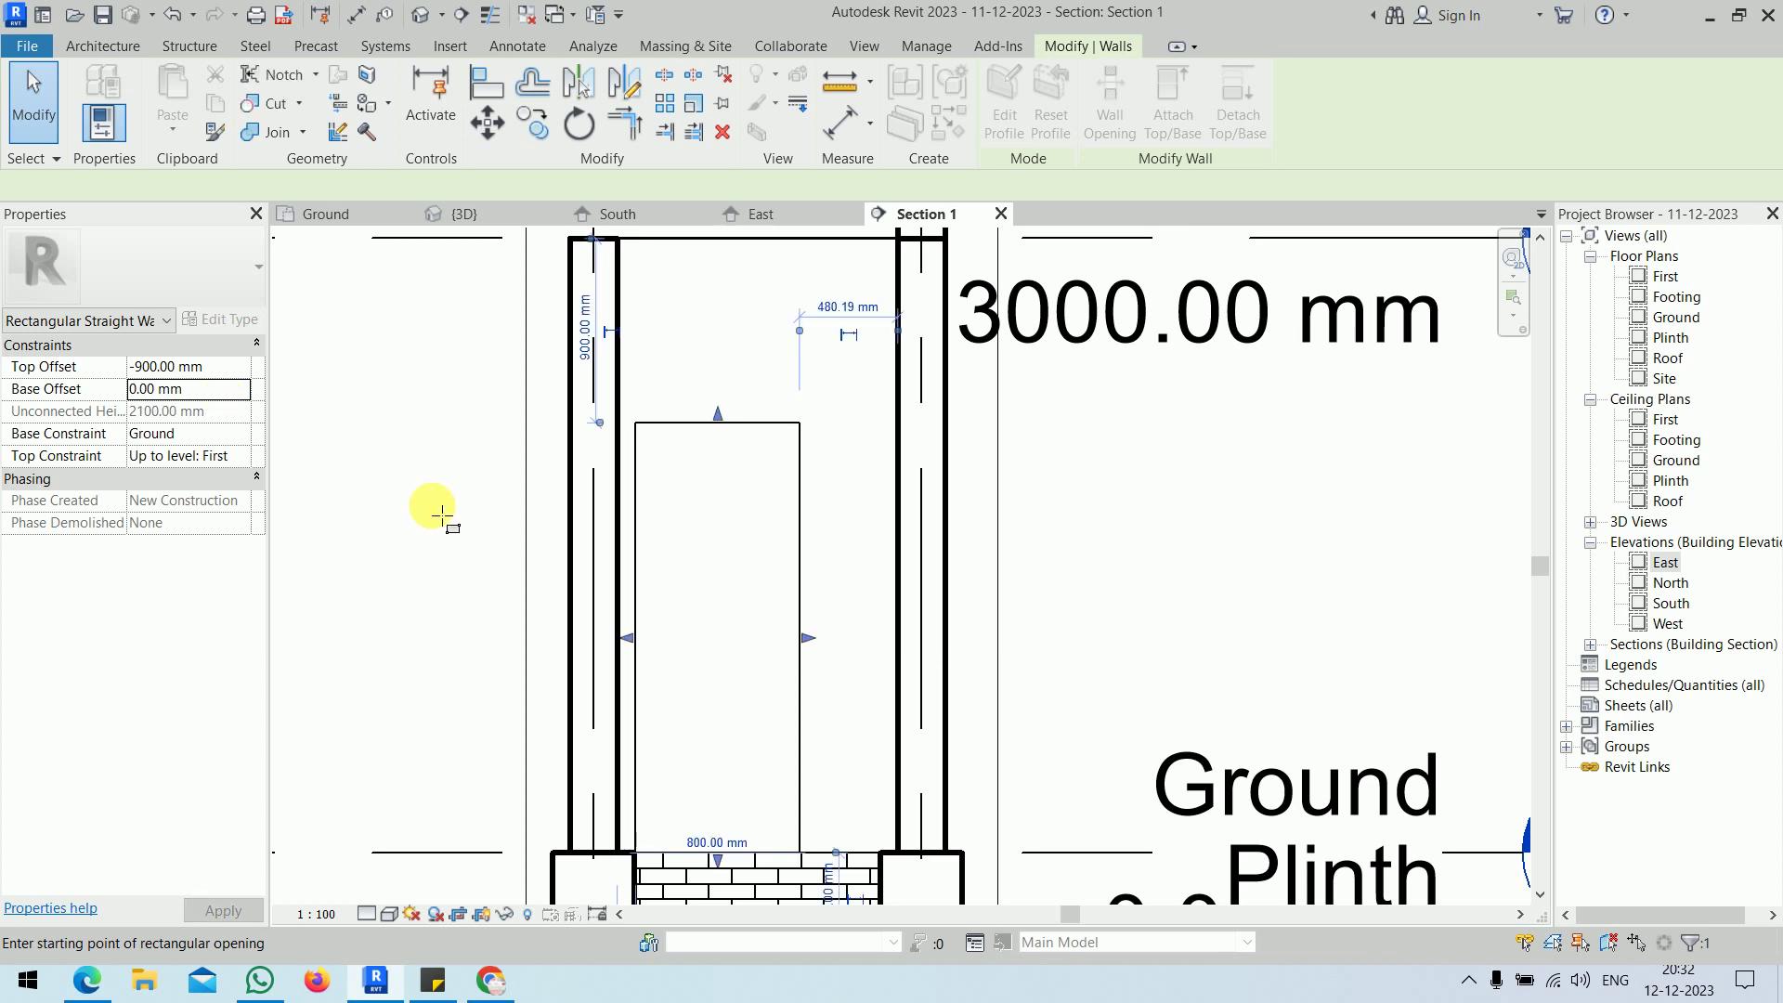
- Set the opening's distance from the adjacent wall to 0 mm, resolve the join error by unjoining the elements, and leave the opening command
middle_click_drag(637, 637, 557, 457)
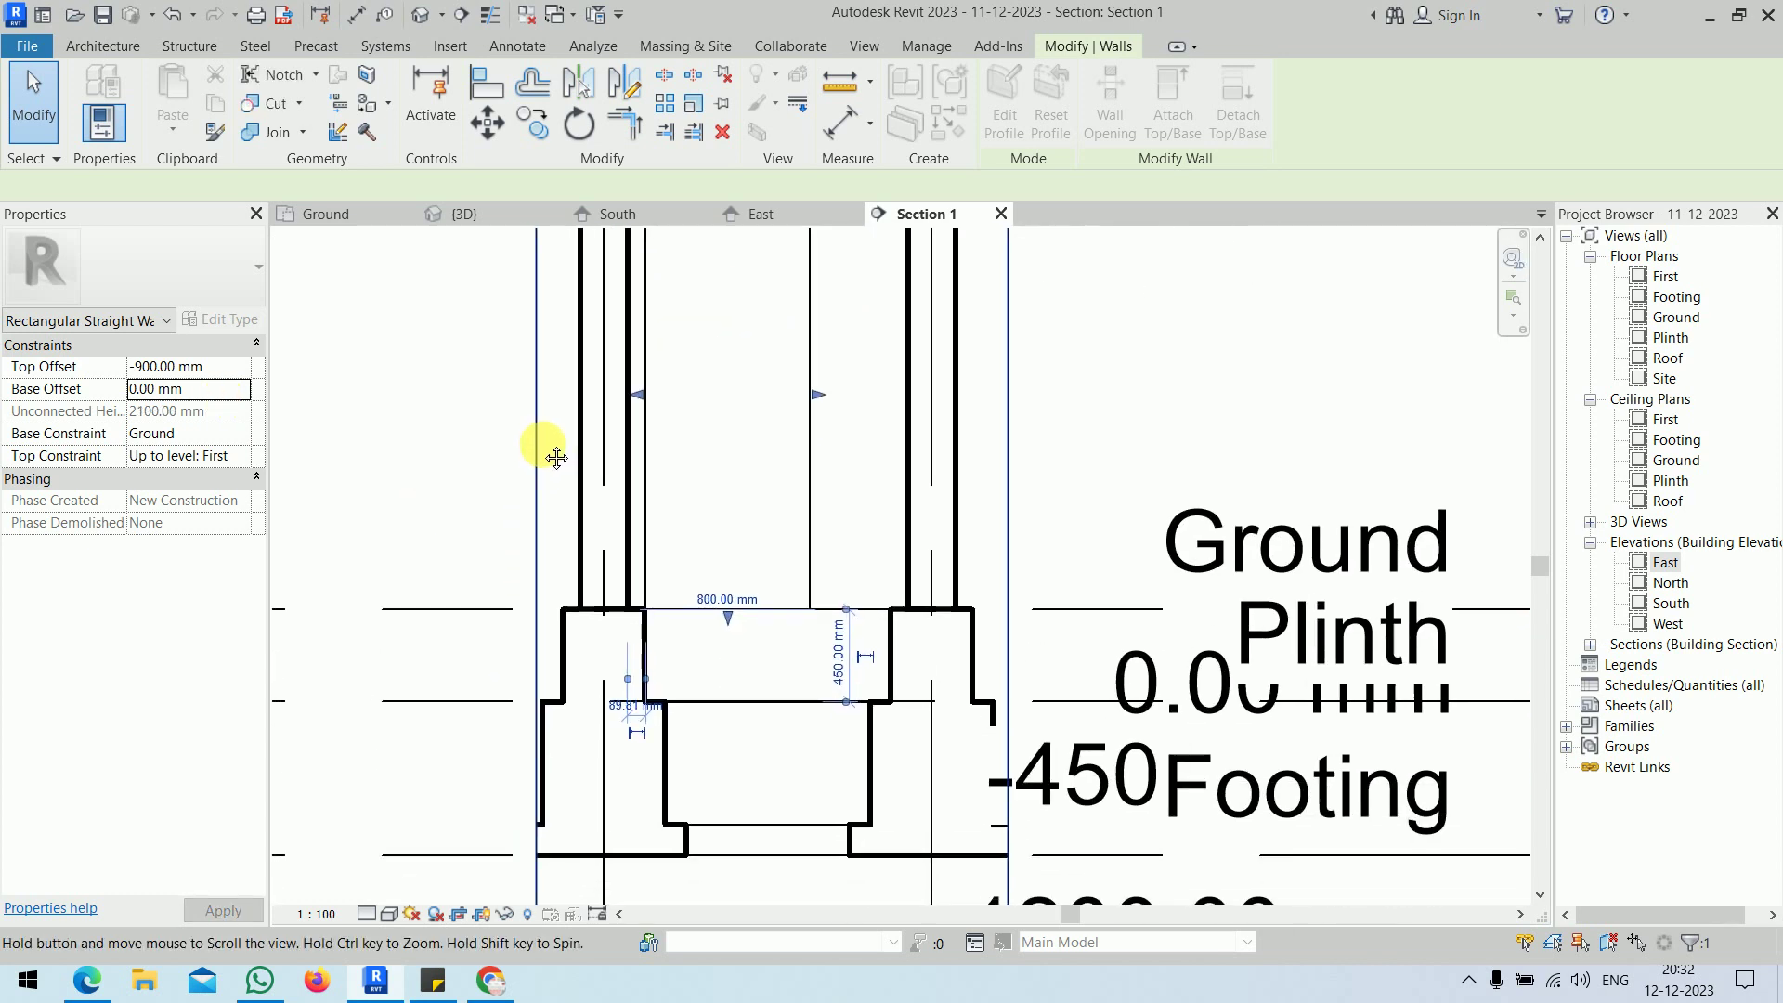
type("0")
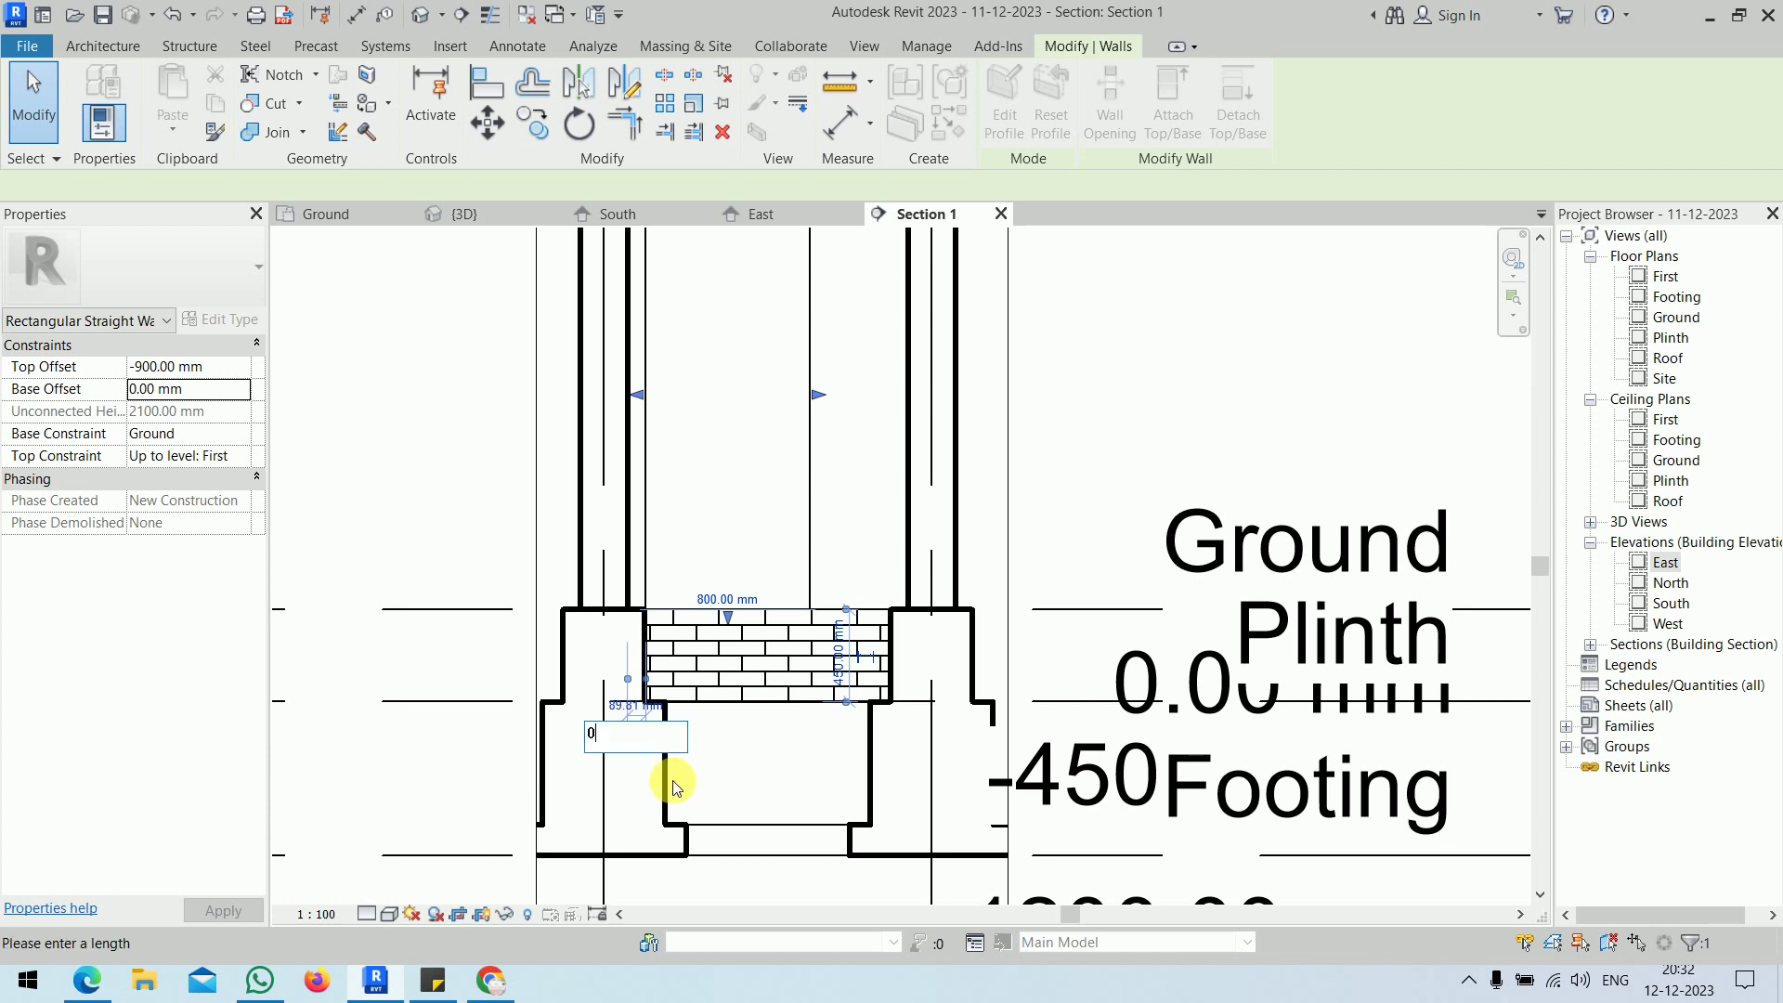
key("Return")
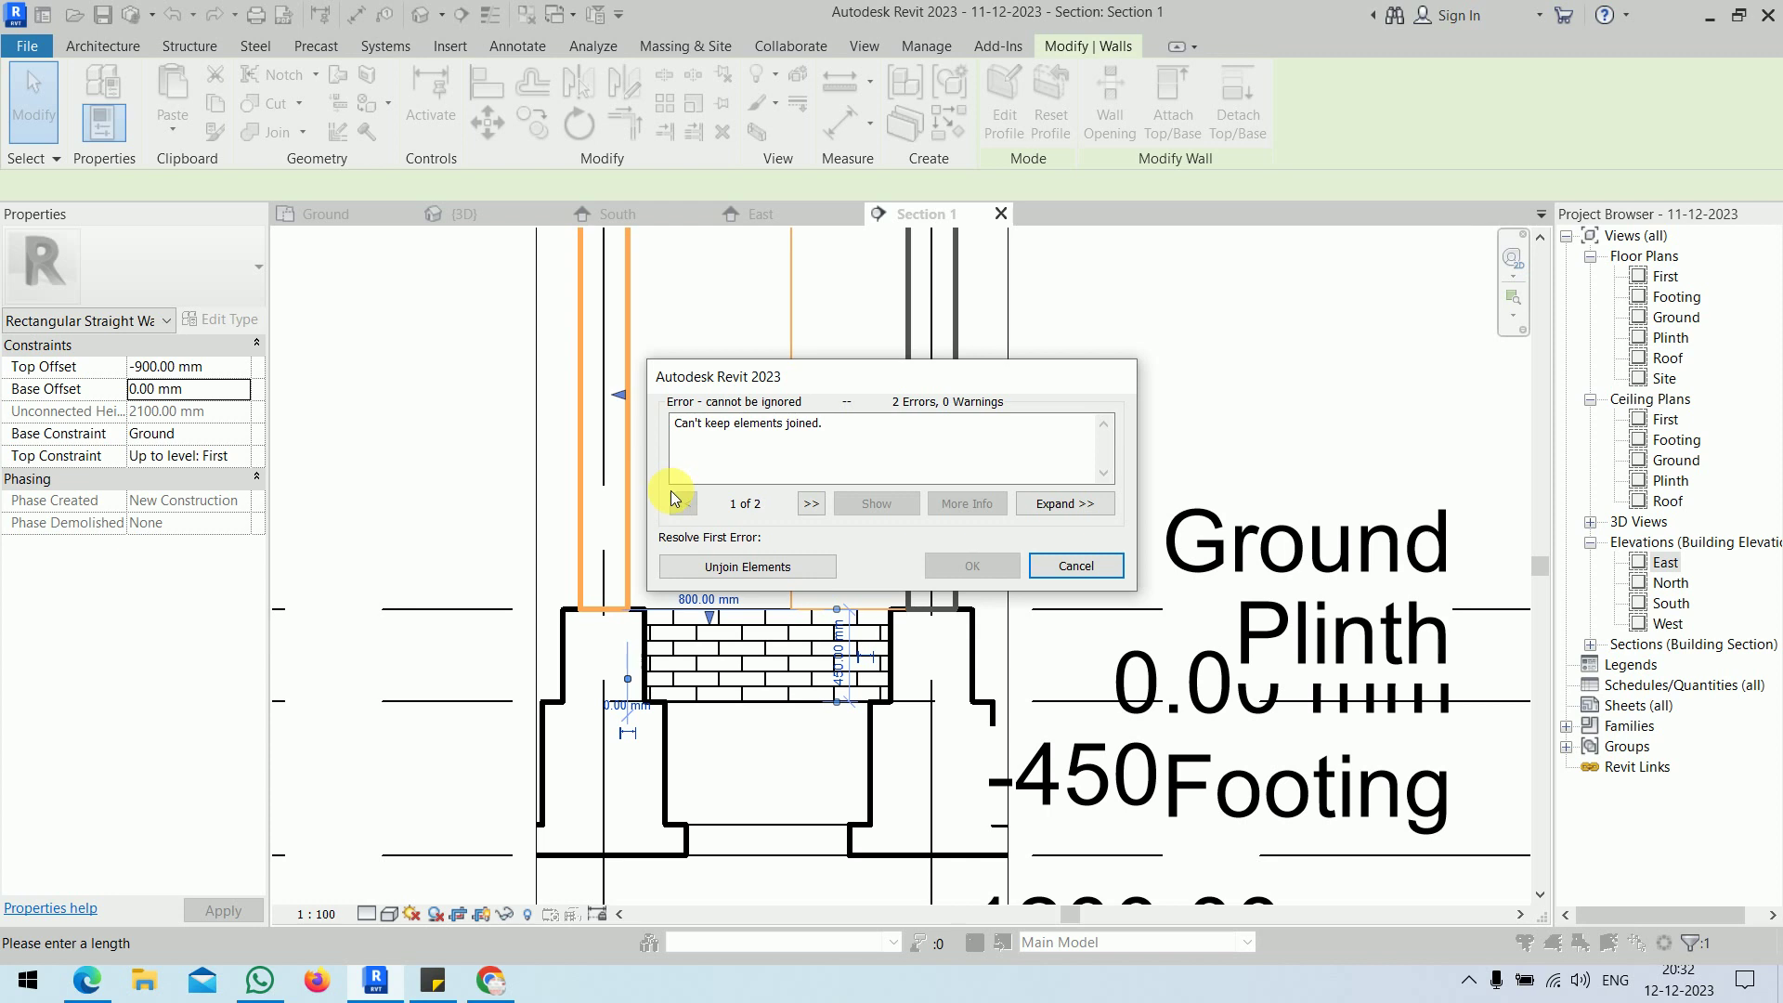
left_click(758, 576)
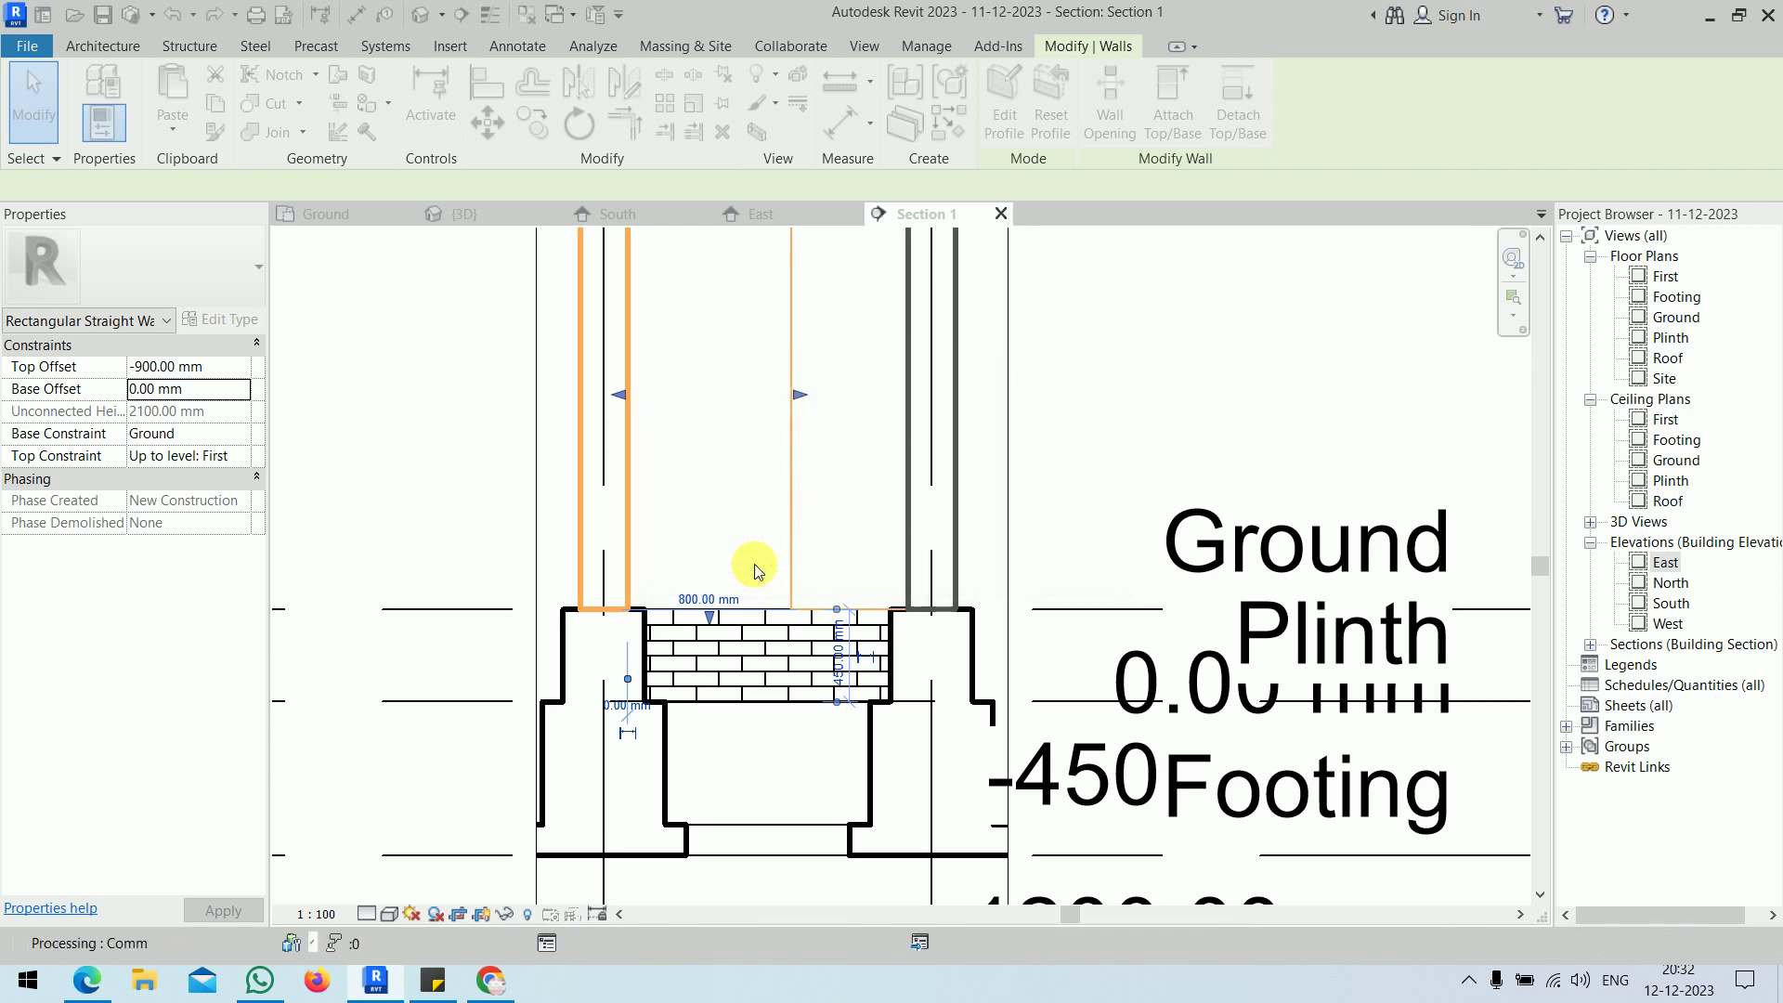
key("Escape")
key("Escape")
right_click(455, 383)
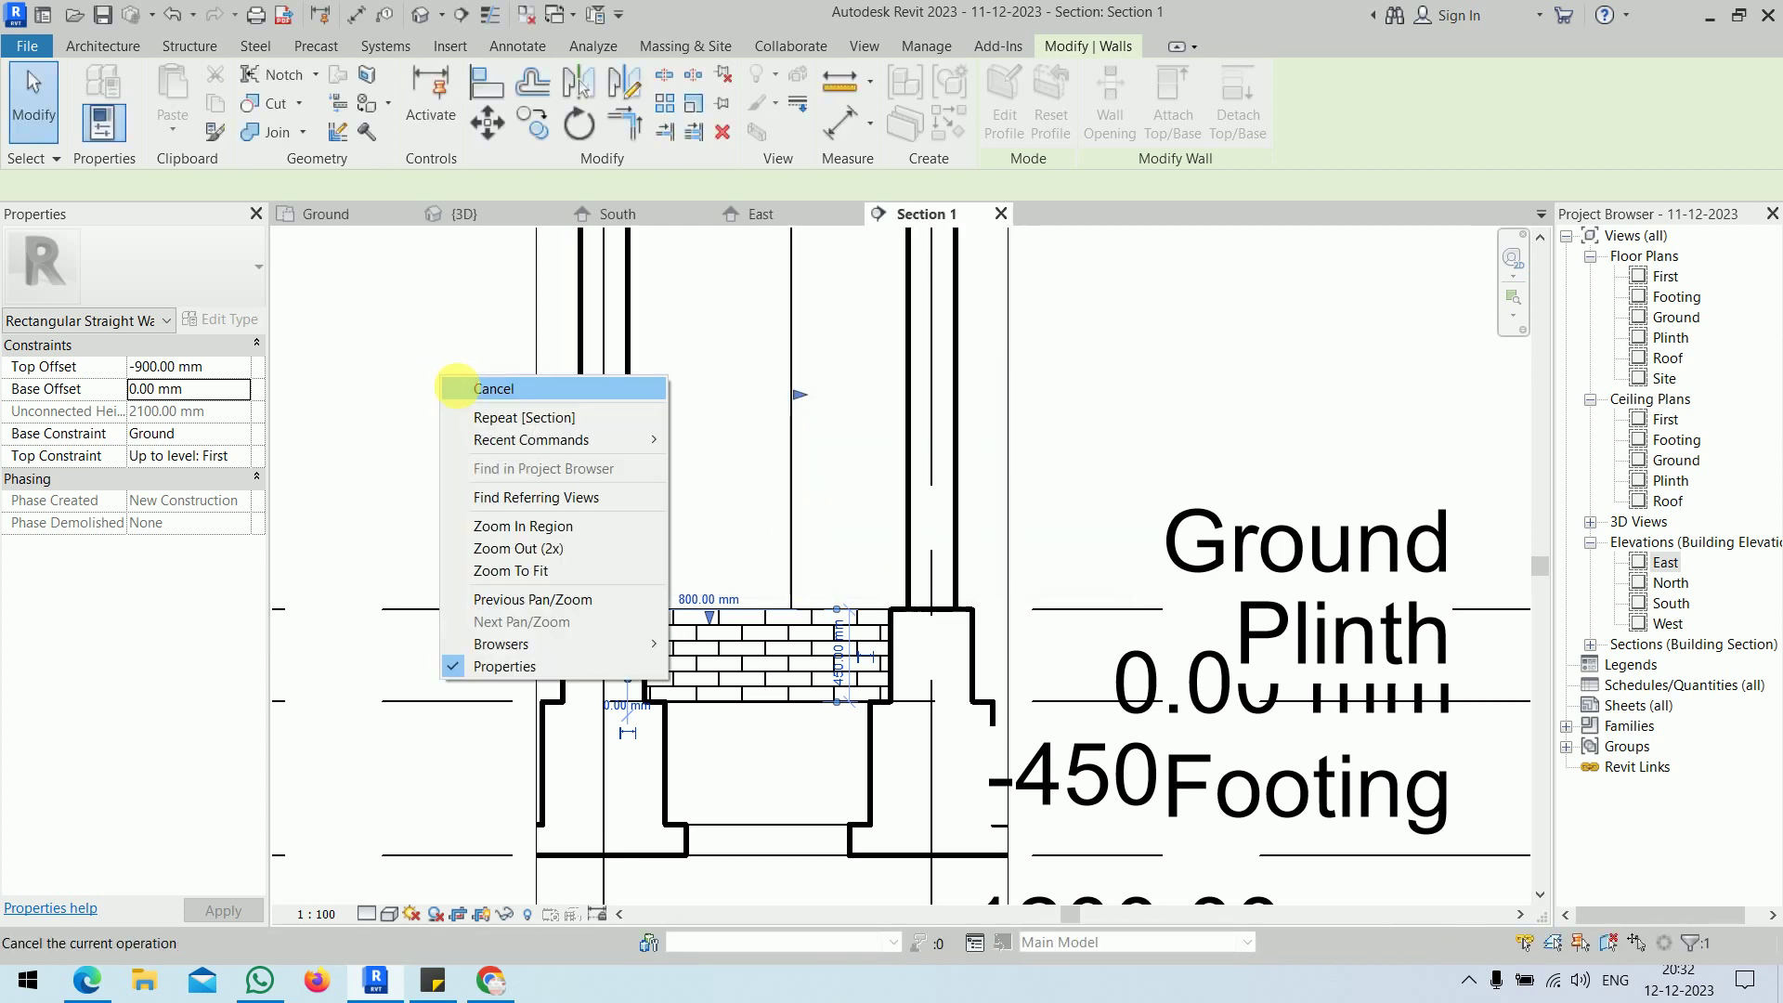
left_click(478, 401)
- Inspect the wall opening in the 3D view, select its 230mm comp wall, and undo the opening changes
left_click(461, 216)
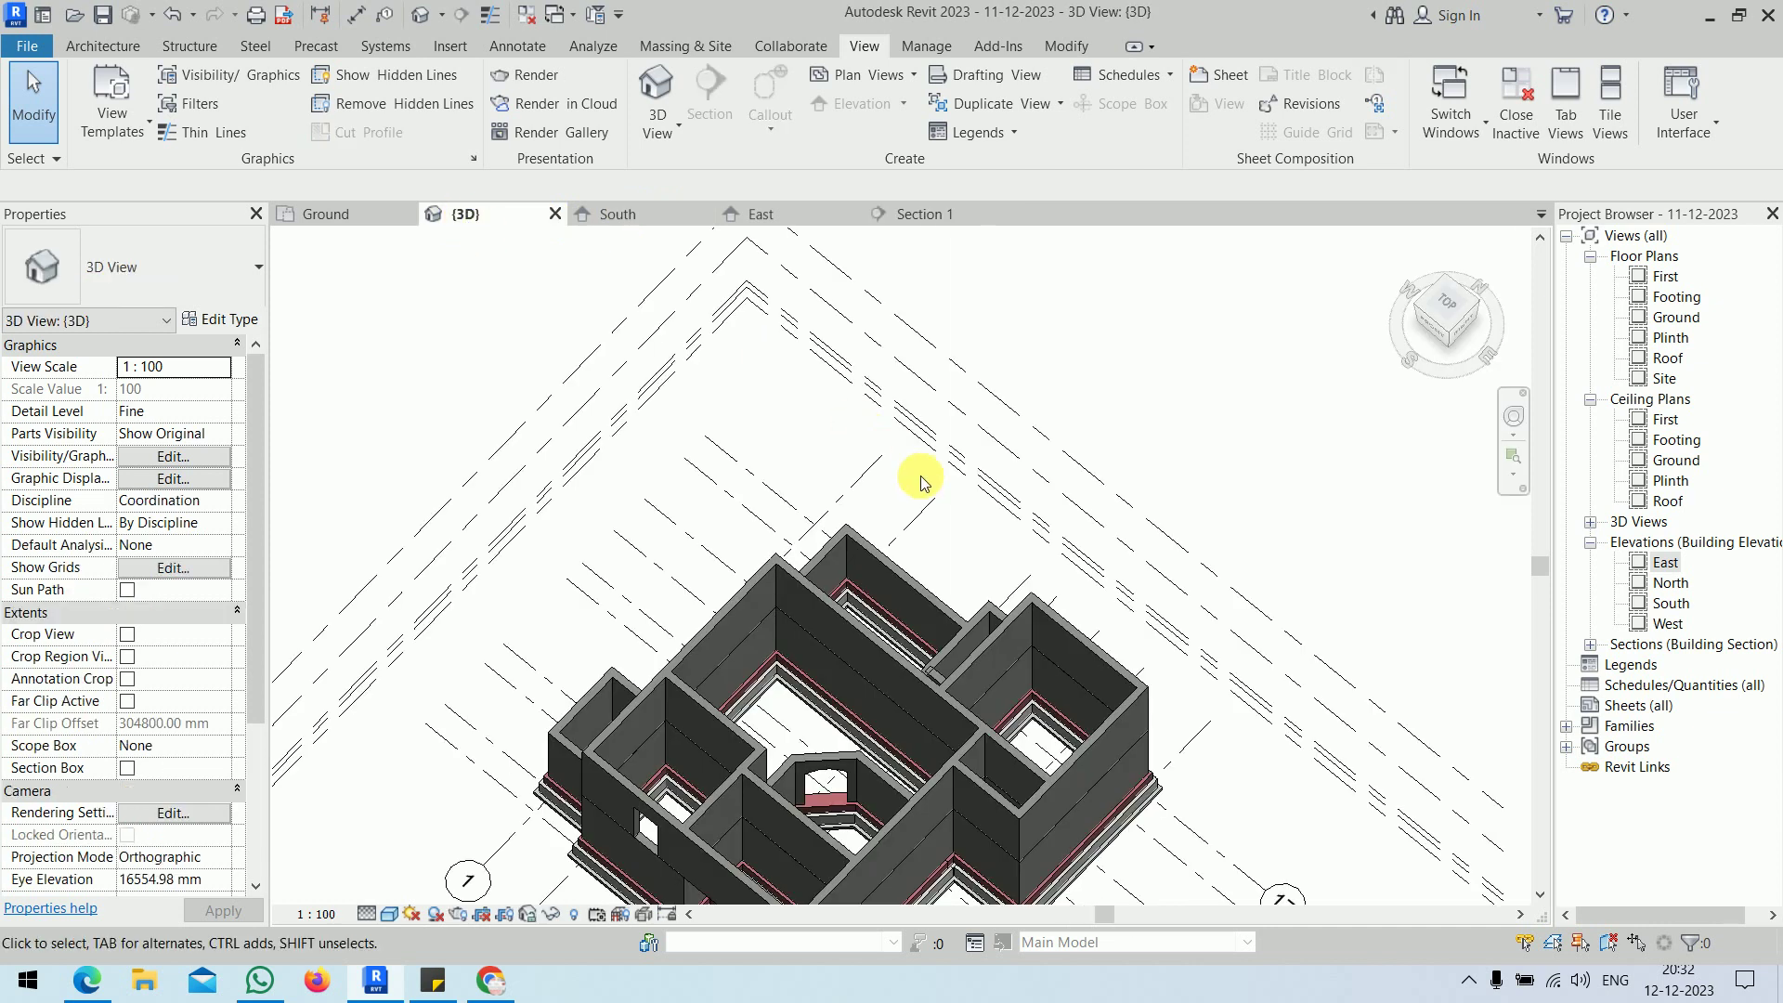
scroll(946, 819, "up", 5)
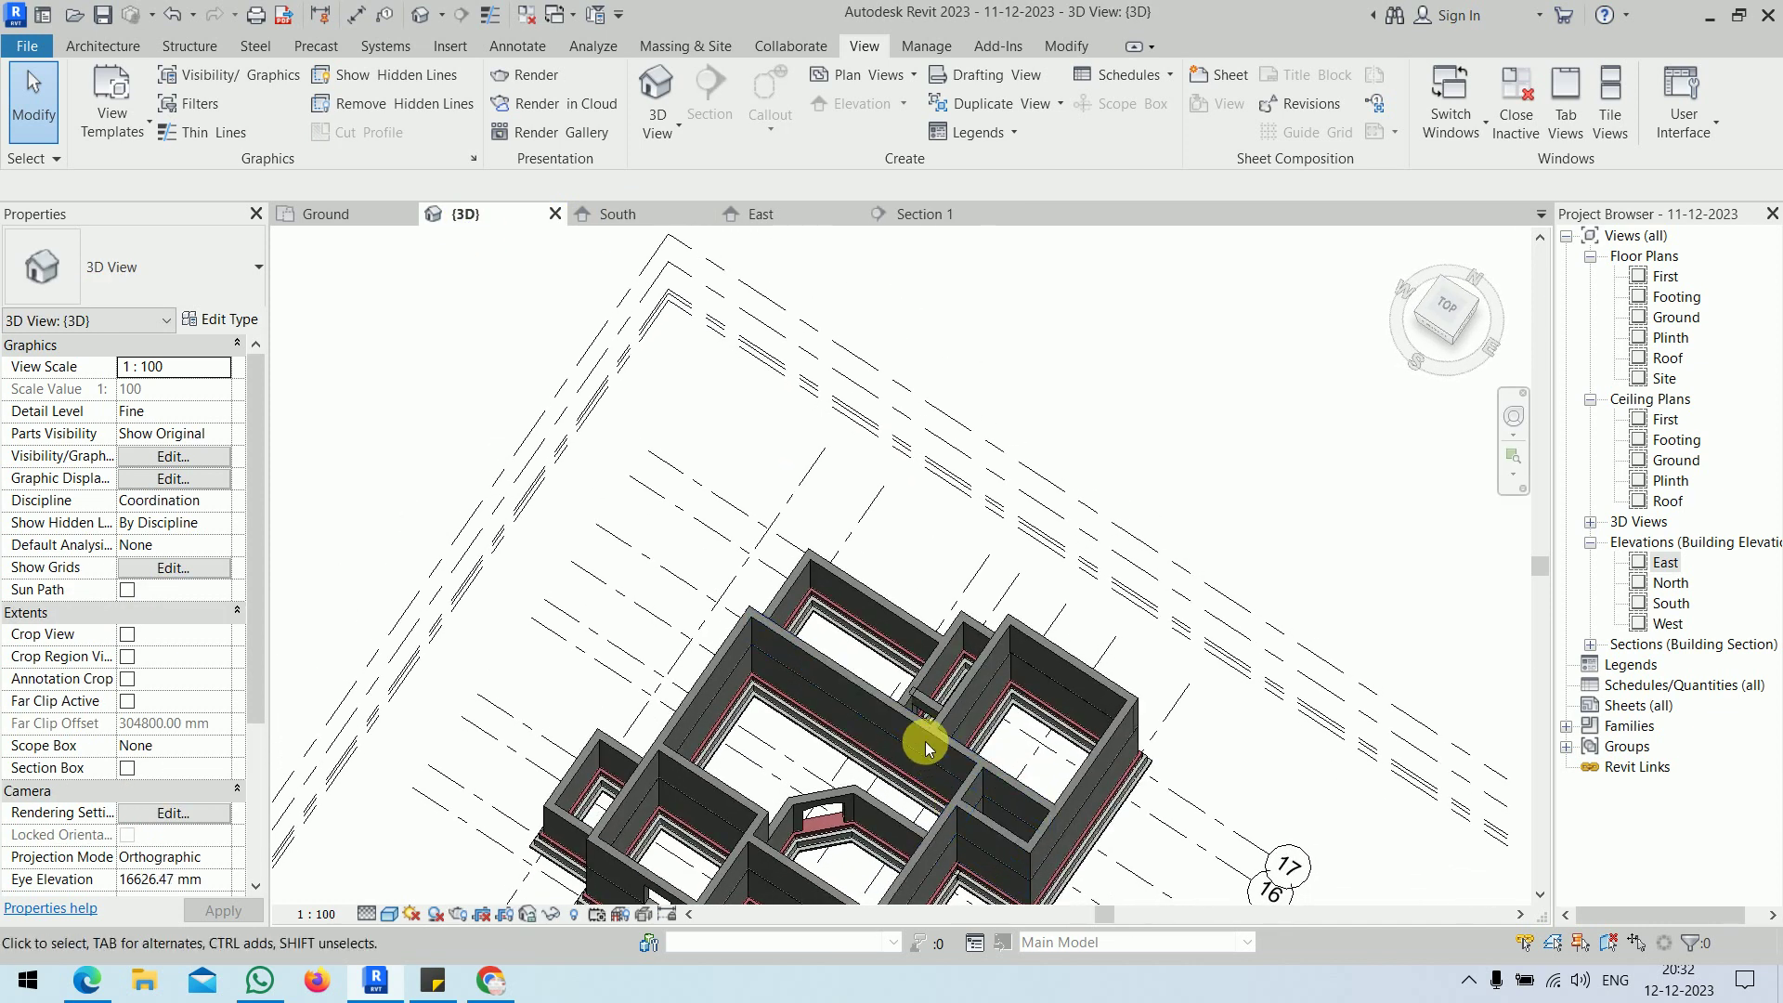
scroll(916, 698, "up", 3)
scroll(1199, 559, "up", 2)
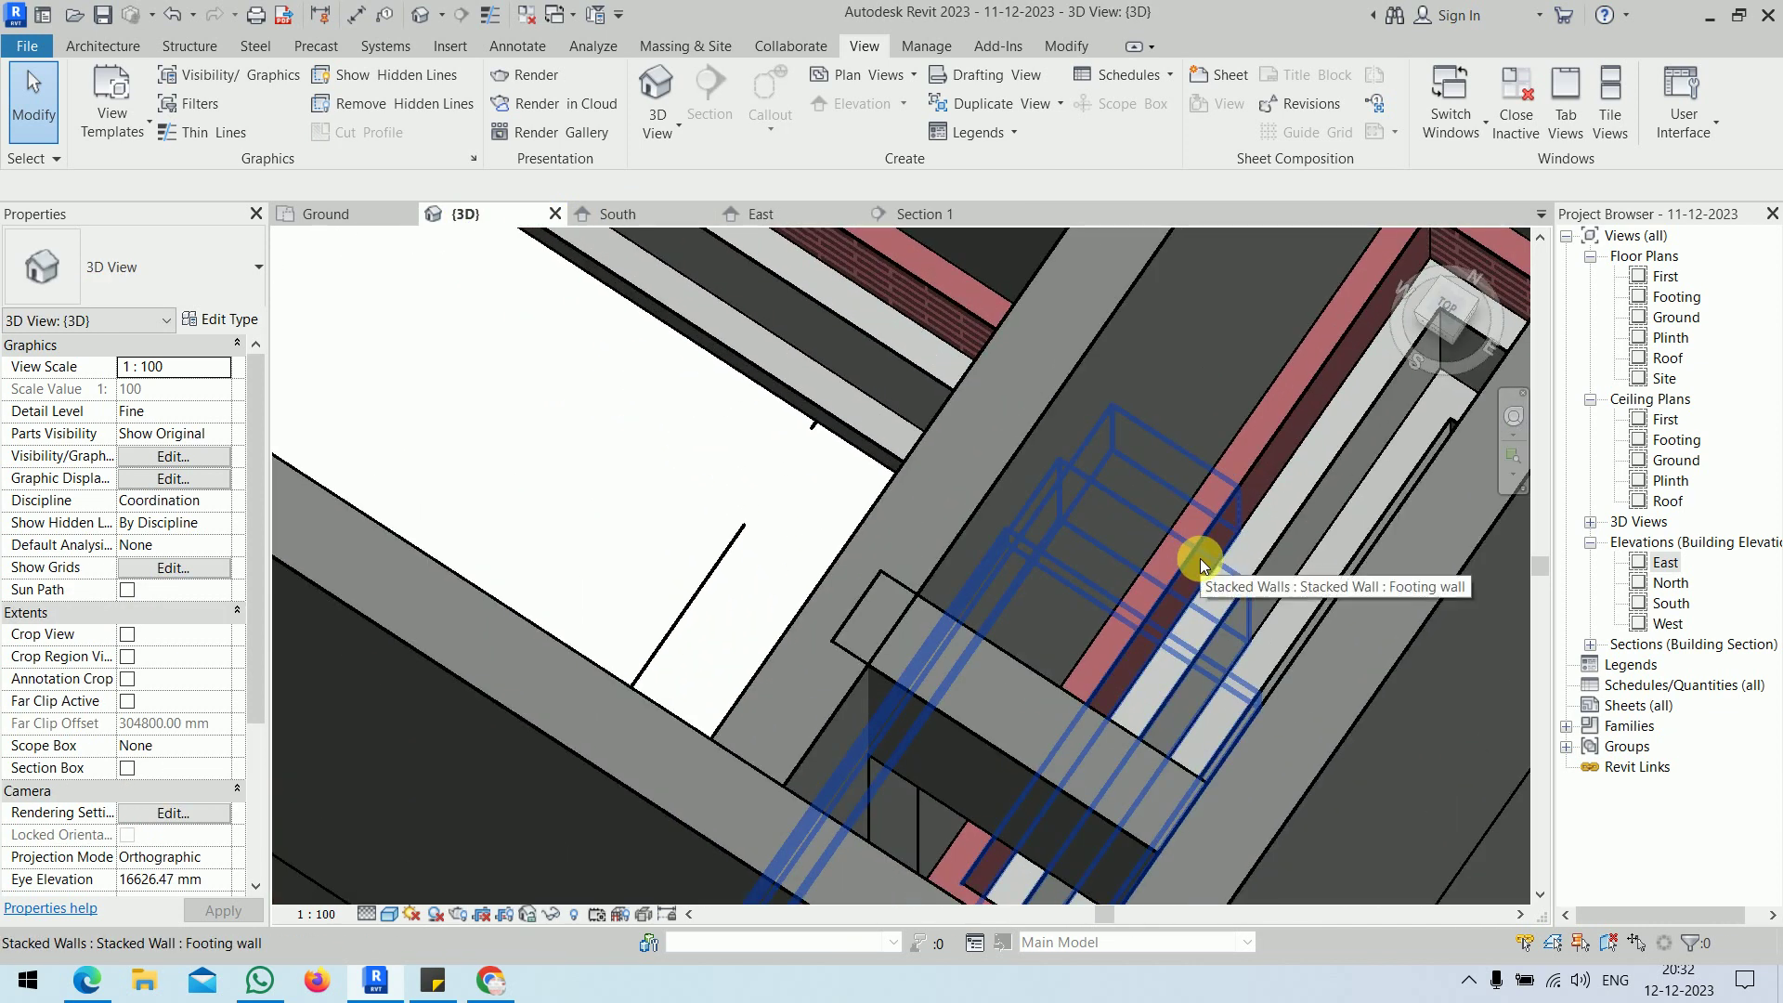
scroll(1368, 674, "up", 3)
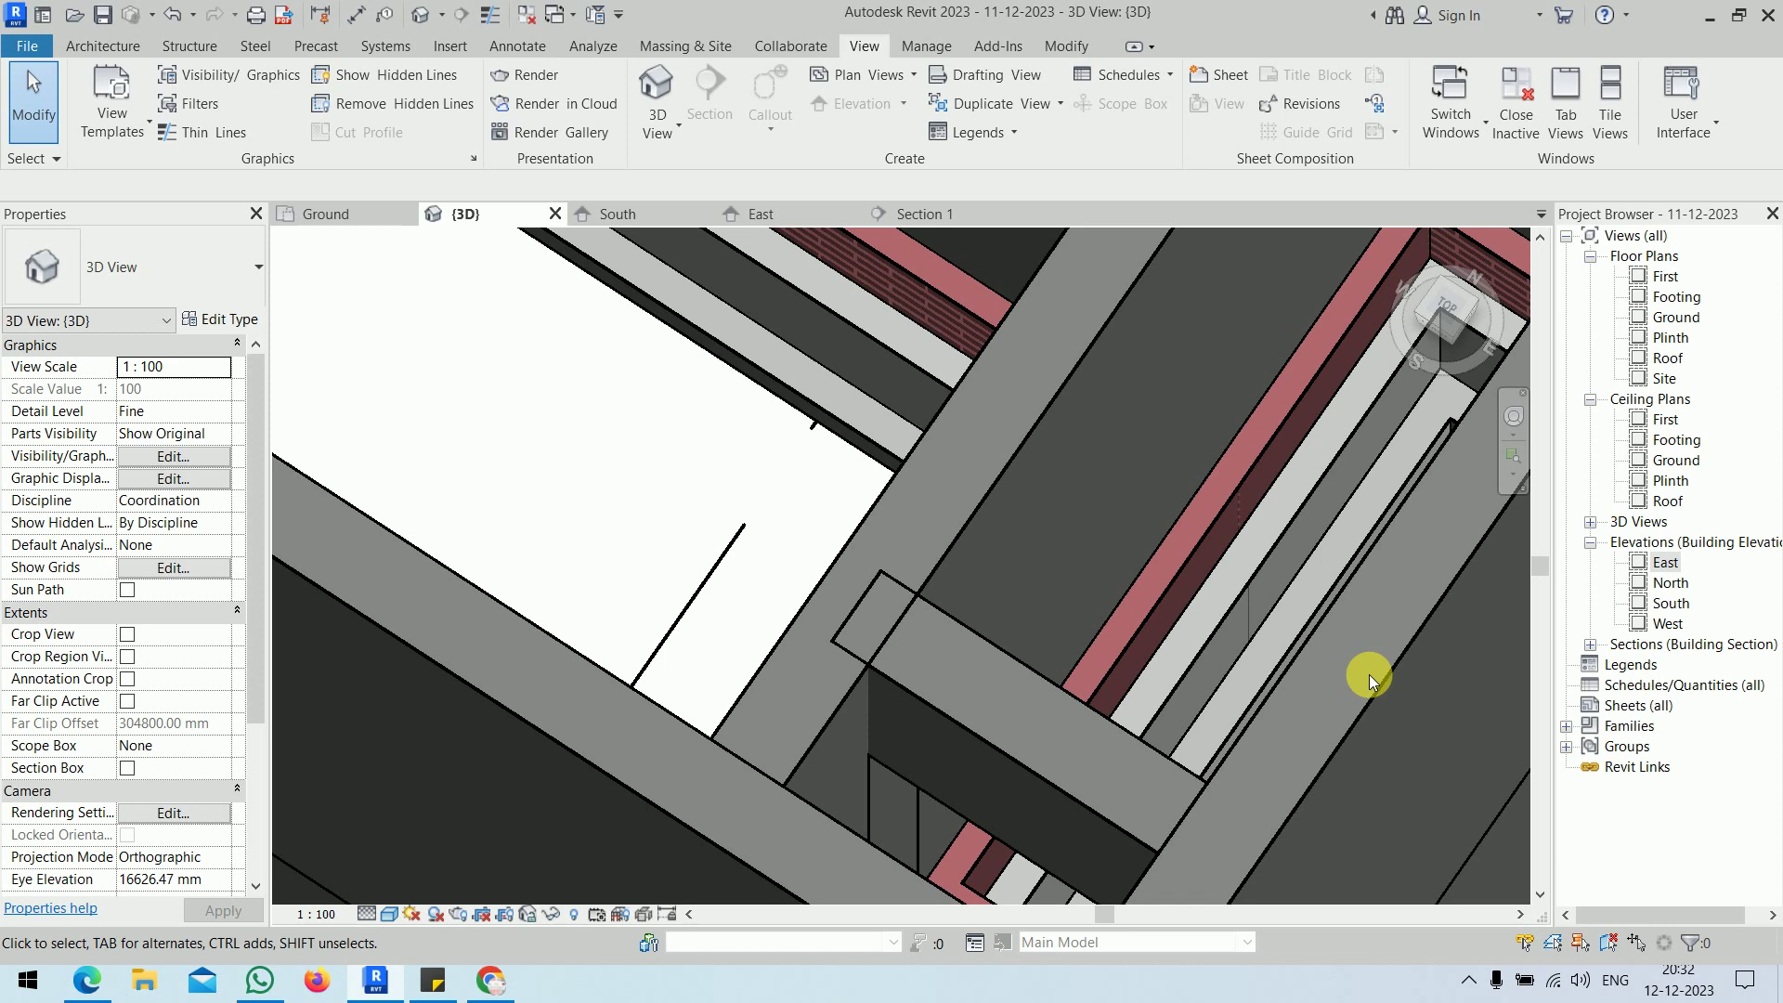
left_click(984, 750)
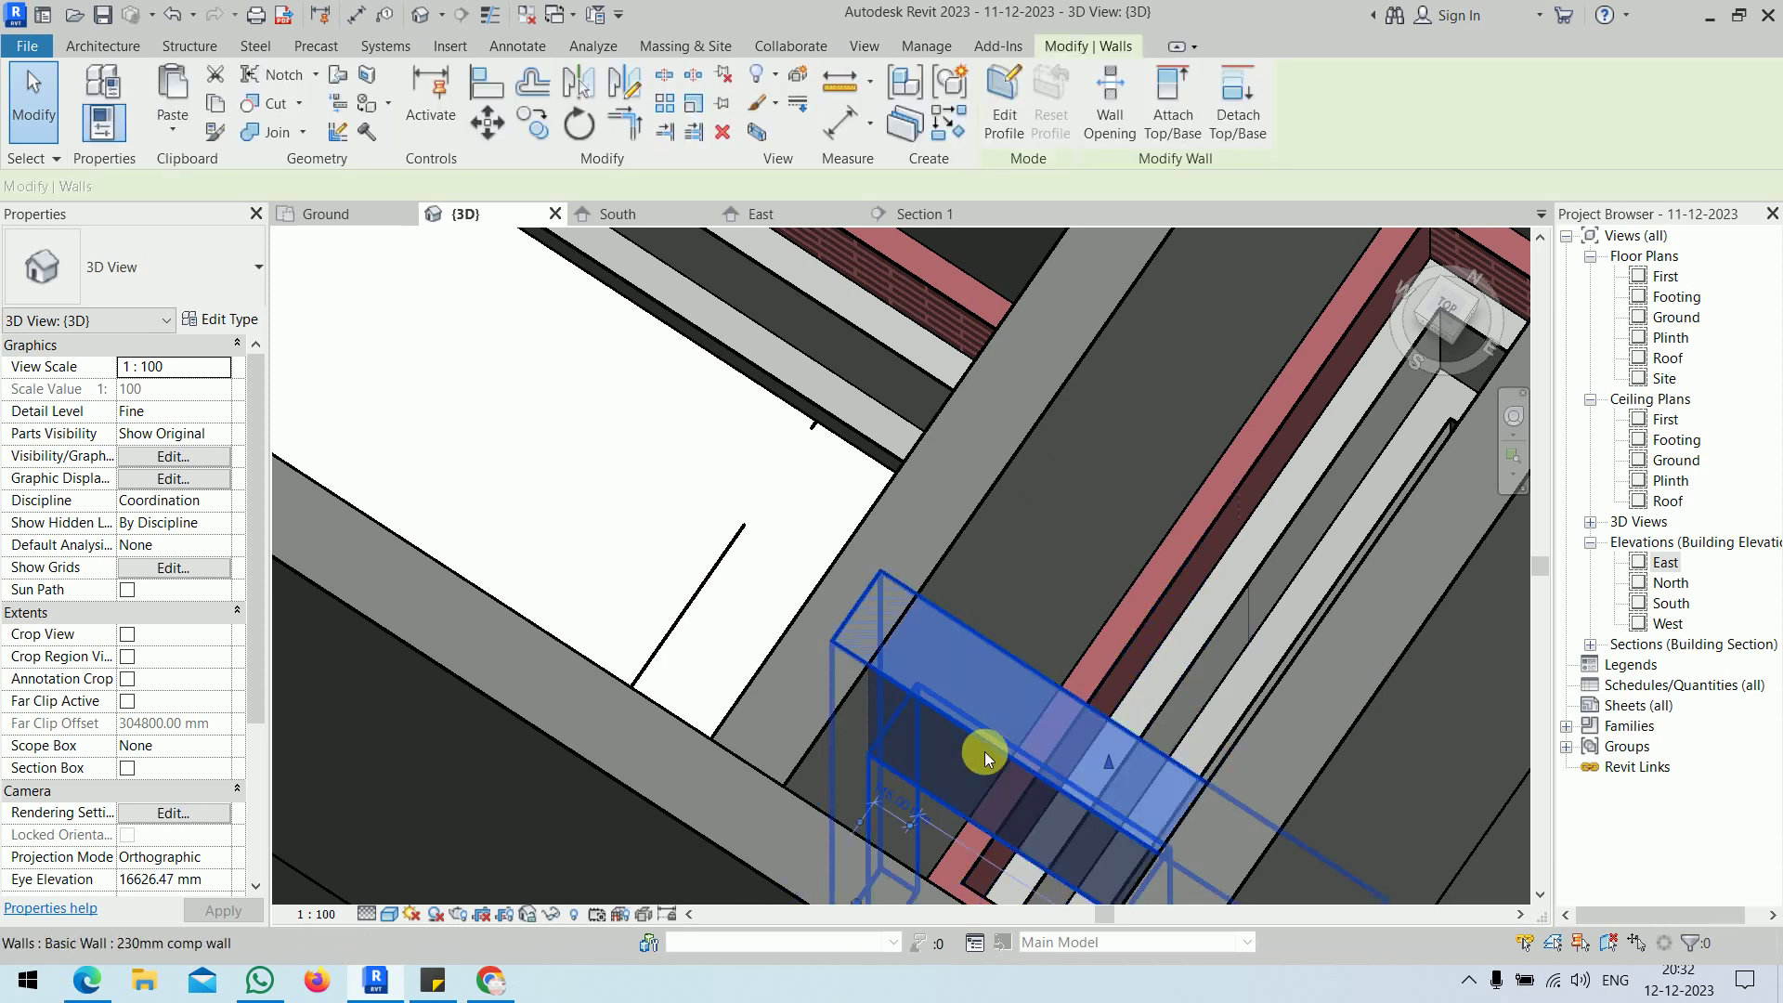
left_click(663, 527)
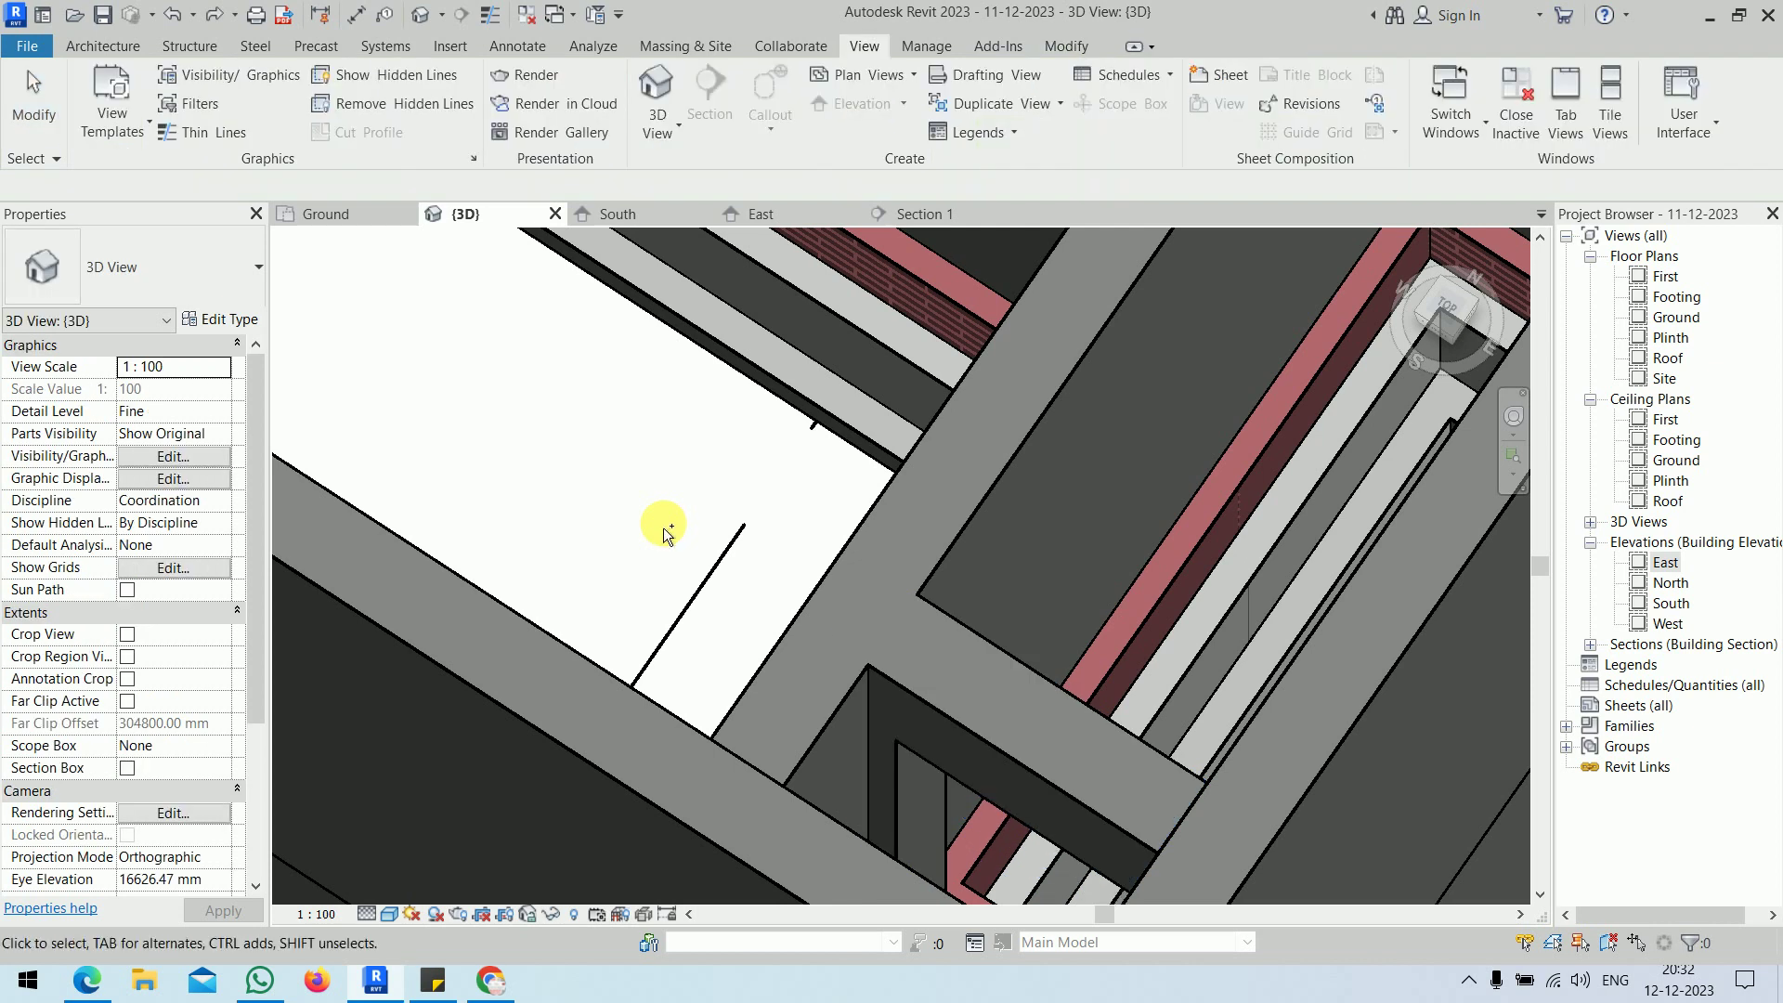
- Open the profile of the 230mm comp wall between grids 4 and 5 for editing in the Section 1 view
left_click(923, 216)
left_click(767, 353)
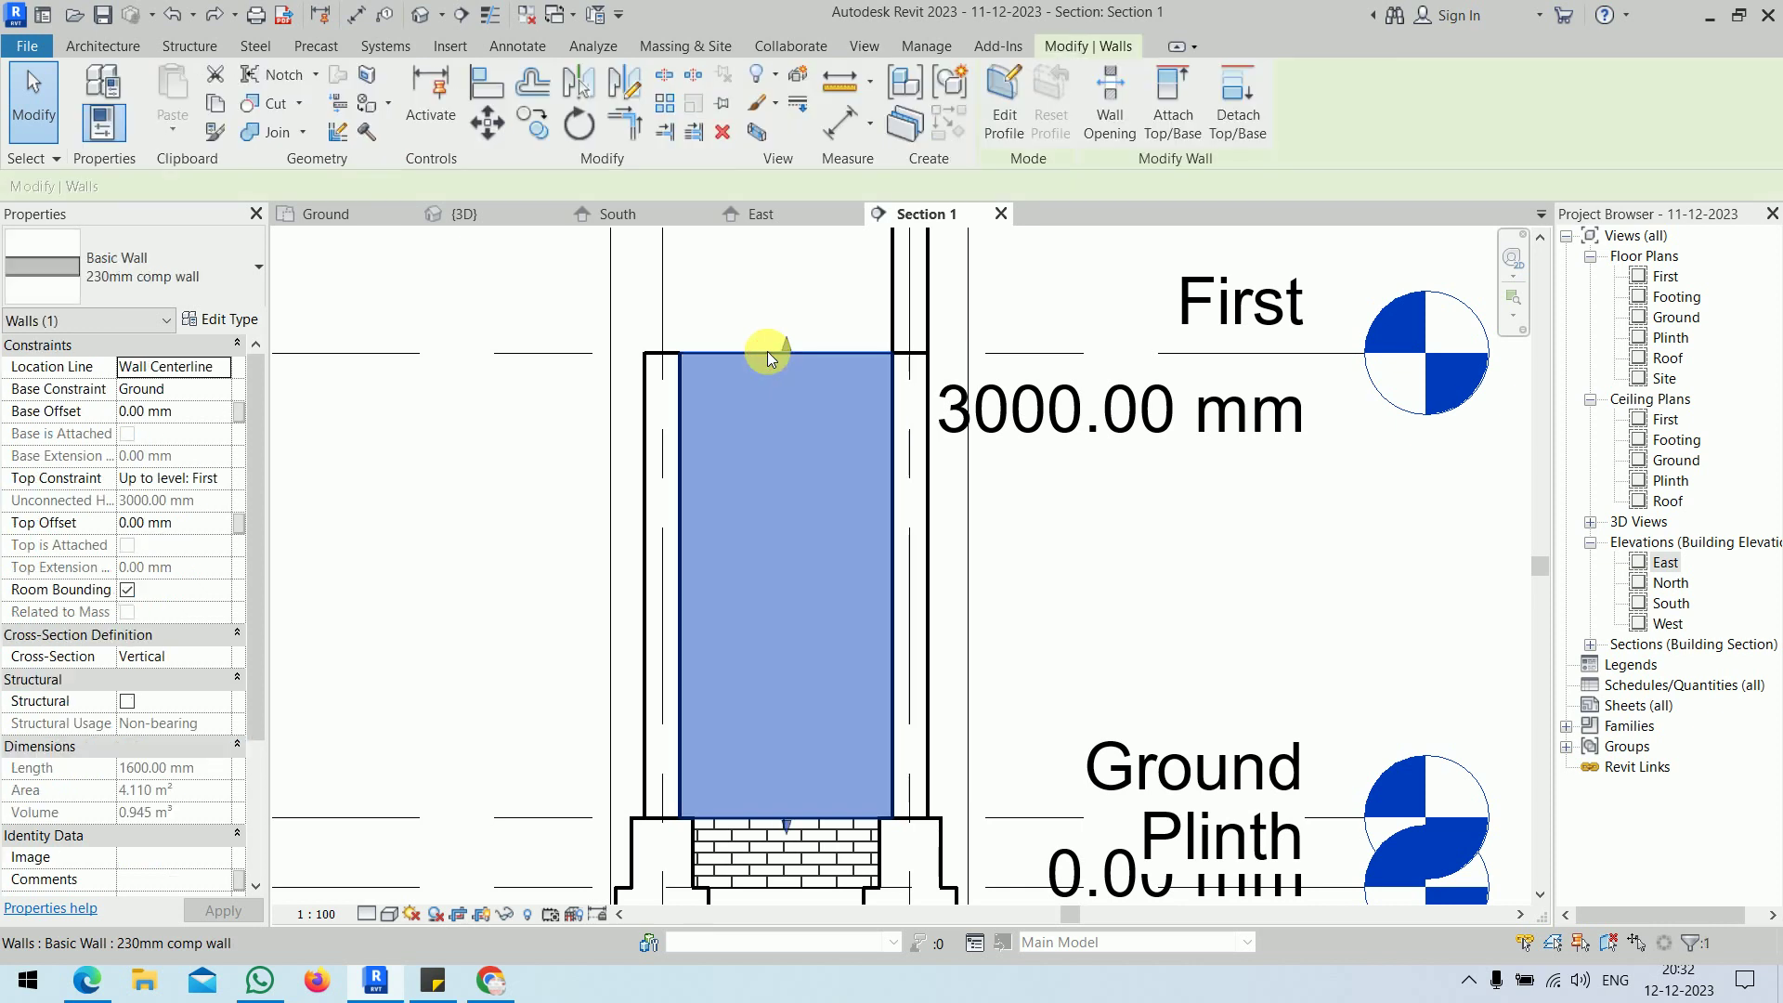
left_click(1018, 103)
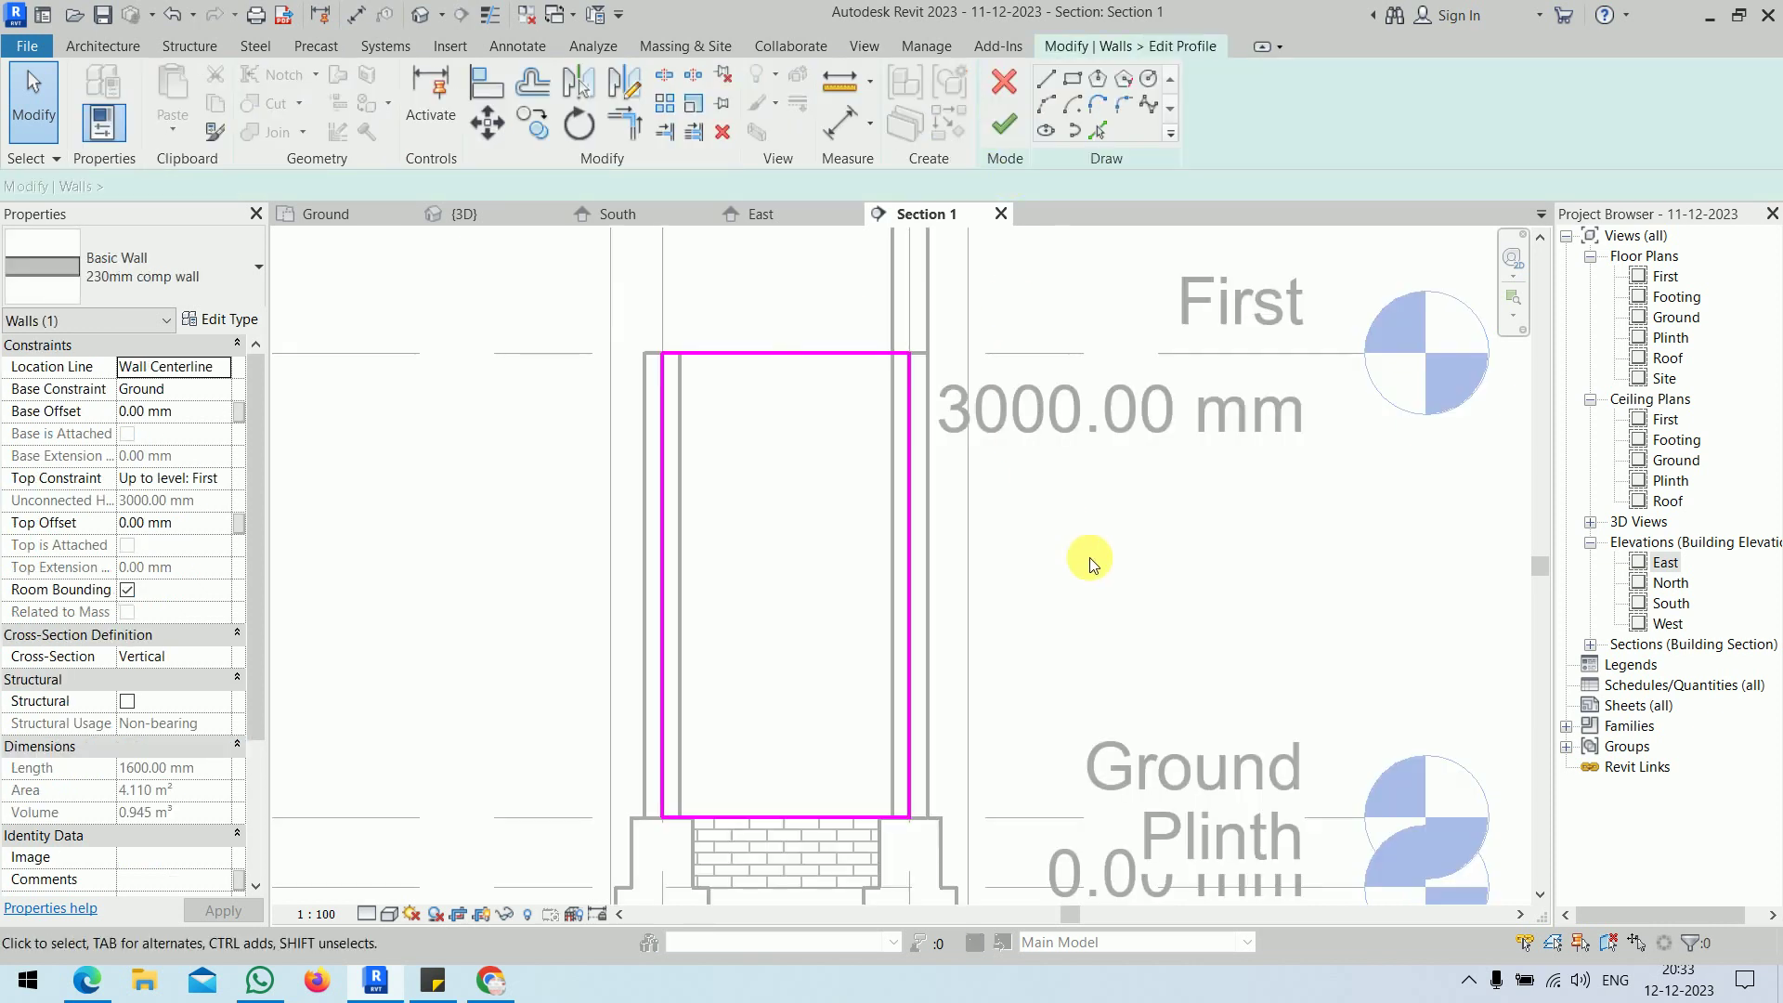
- Start aligning the wall profile's sketch lines with the Align tool
mouse_move(1083, 562)
middle_mouse_down()
mouse_move(1063, 569)
mouse_move(1039, 537)
middle_mouse_up()
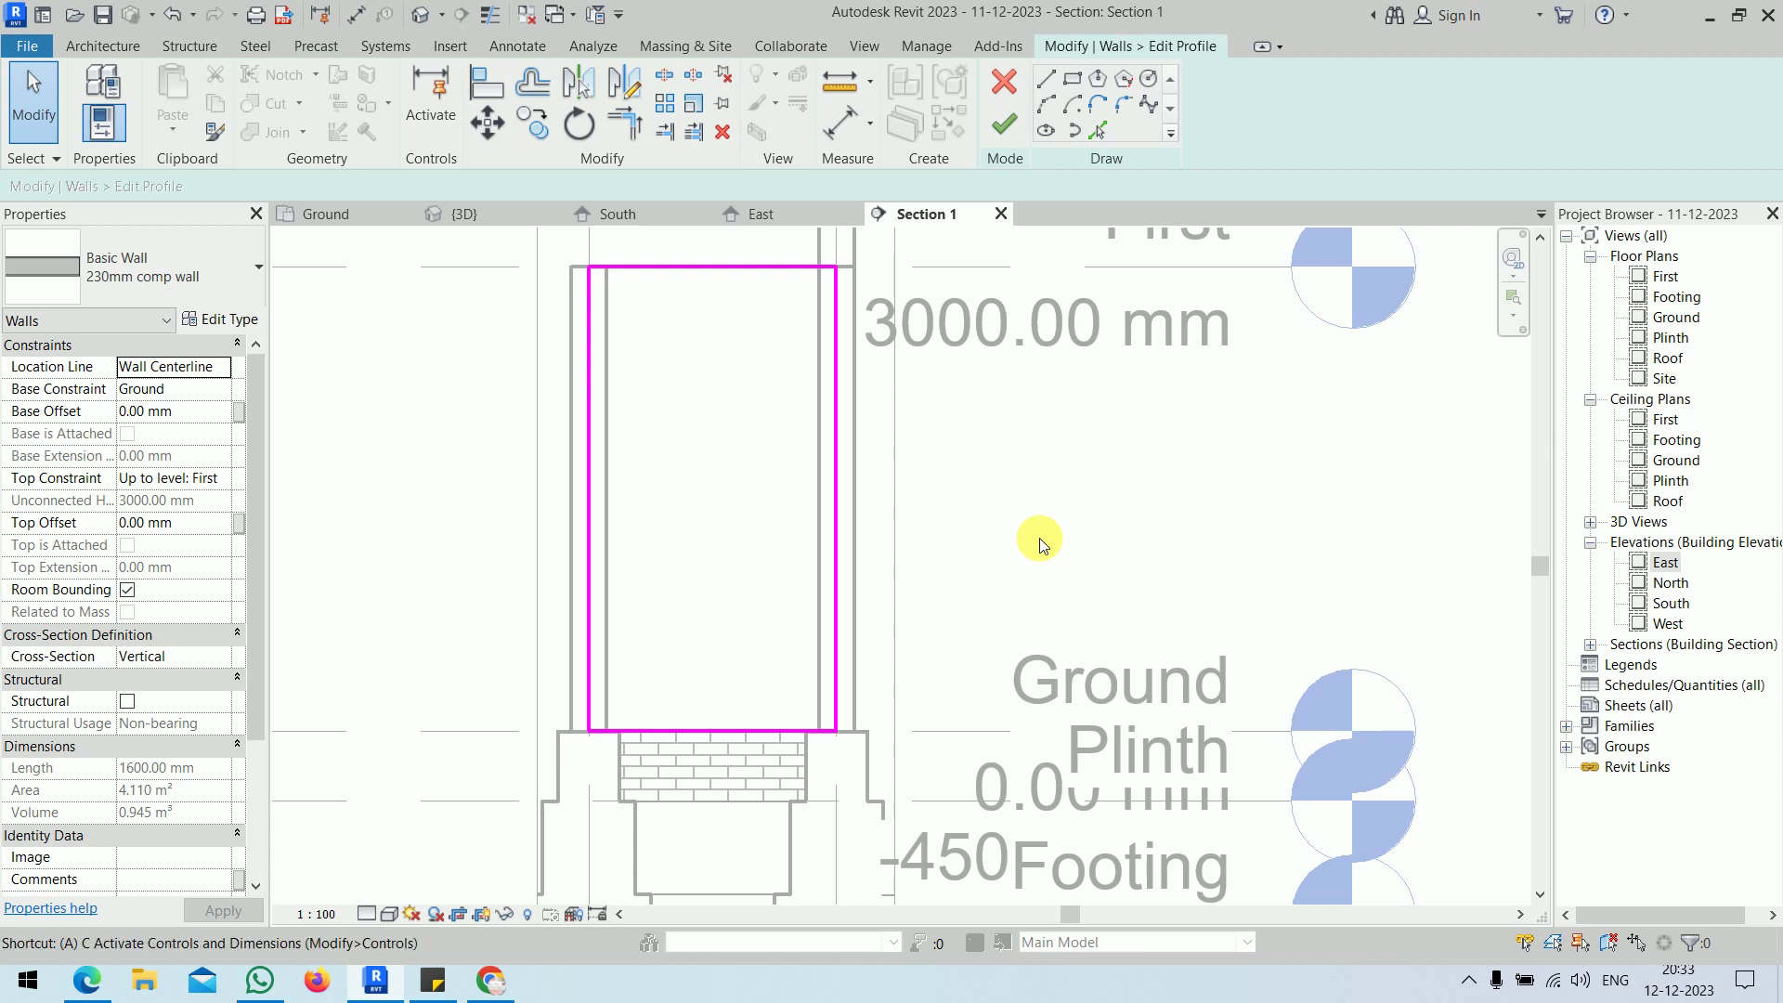
key("a")
key("l")
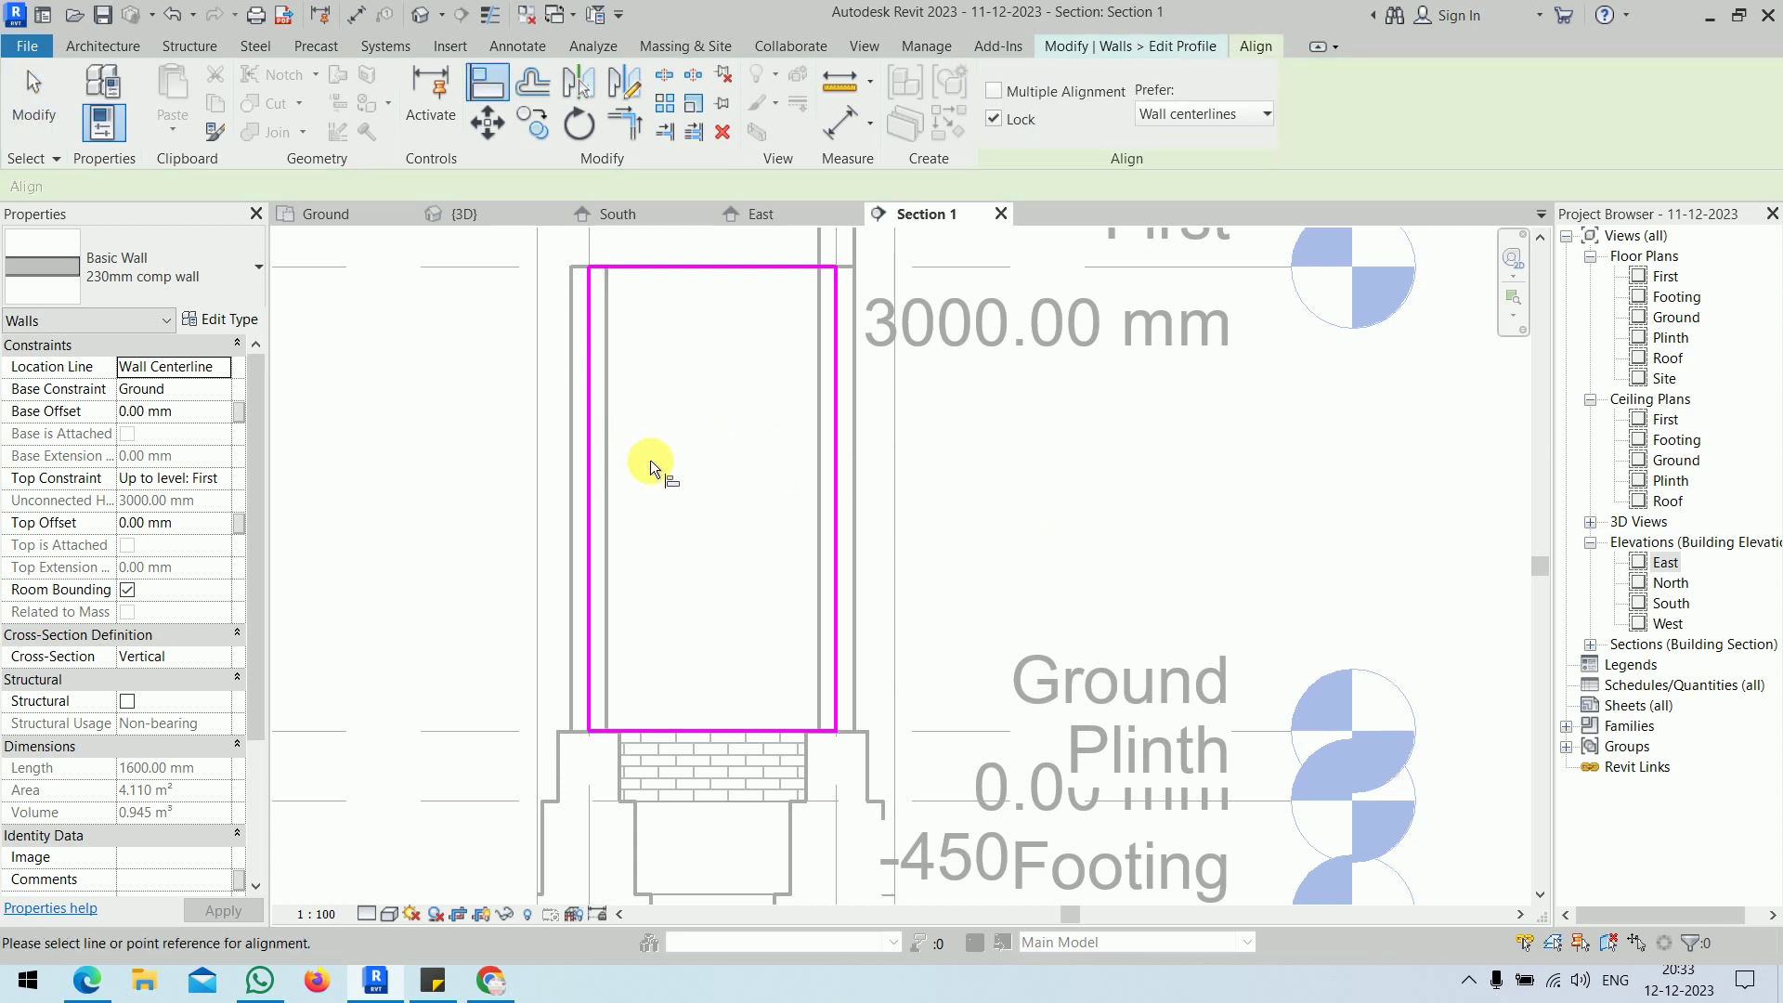
- Add a line to the wall profile sketch, offset 115 mm inward from its left vertical edge
key("Escape")
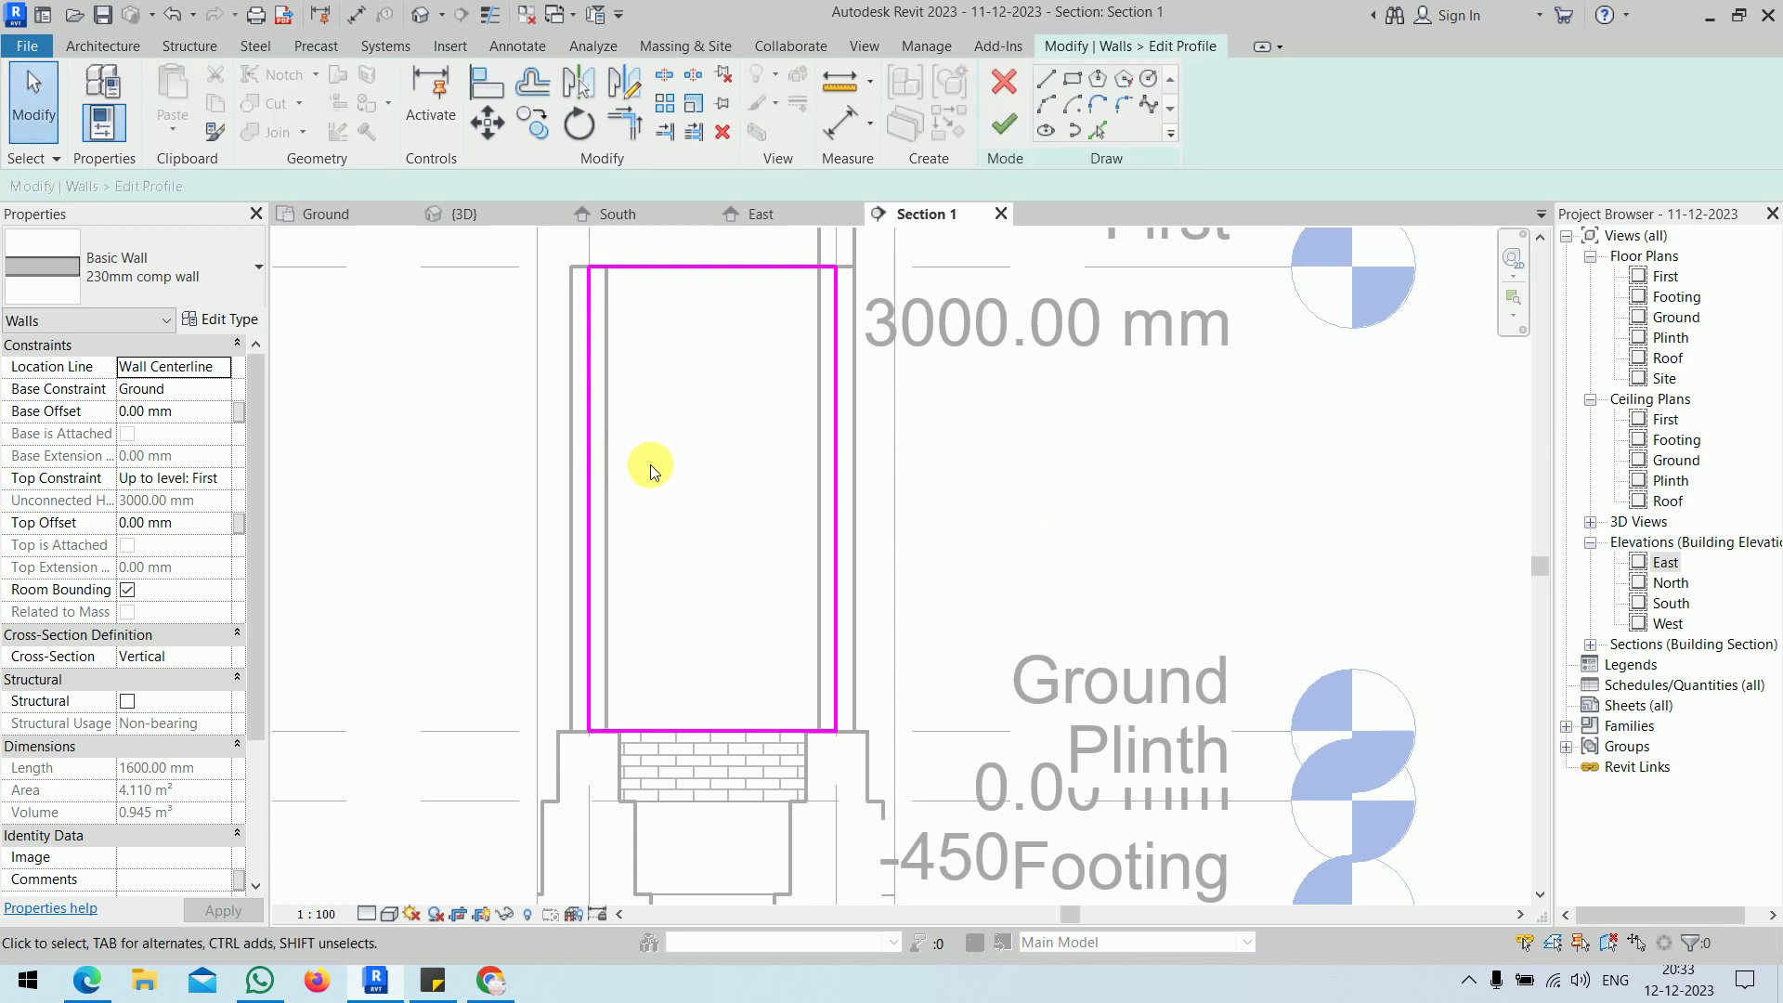
left_click(1109, 130)
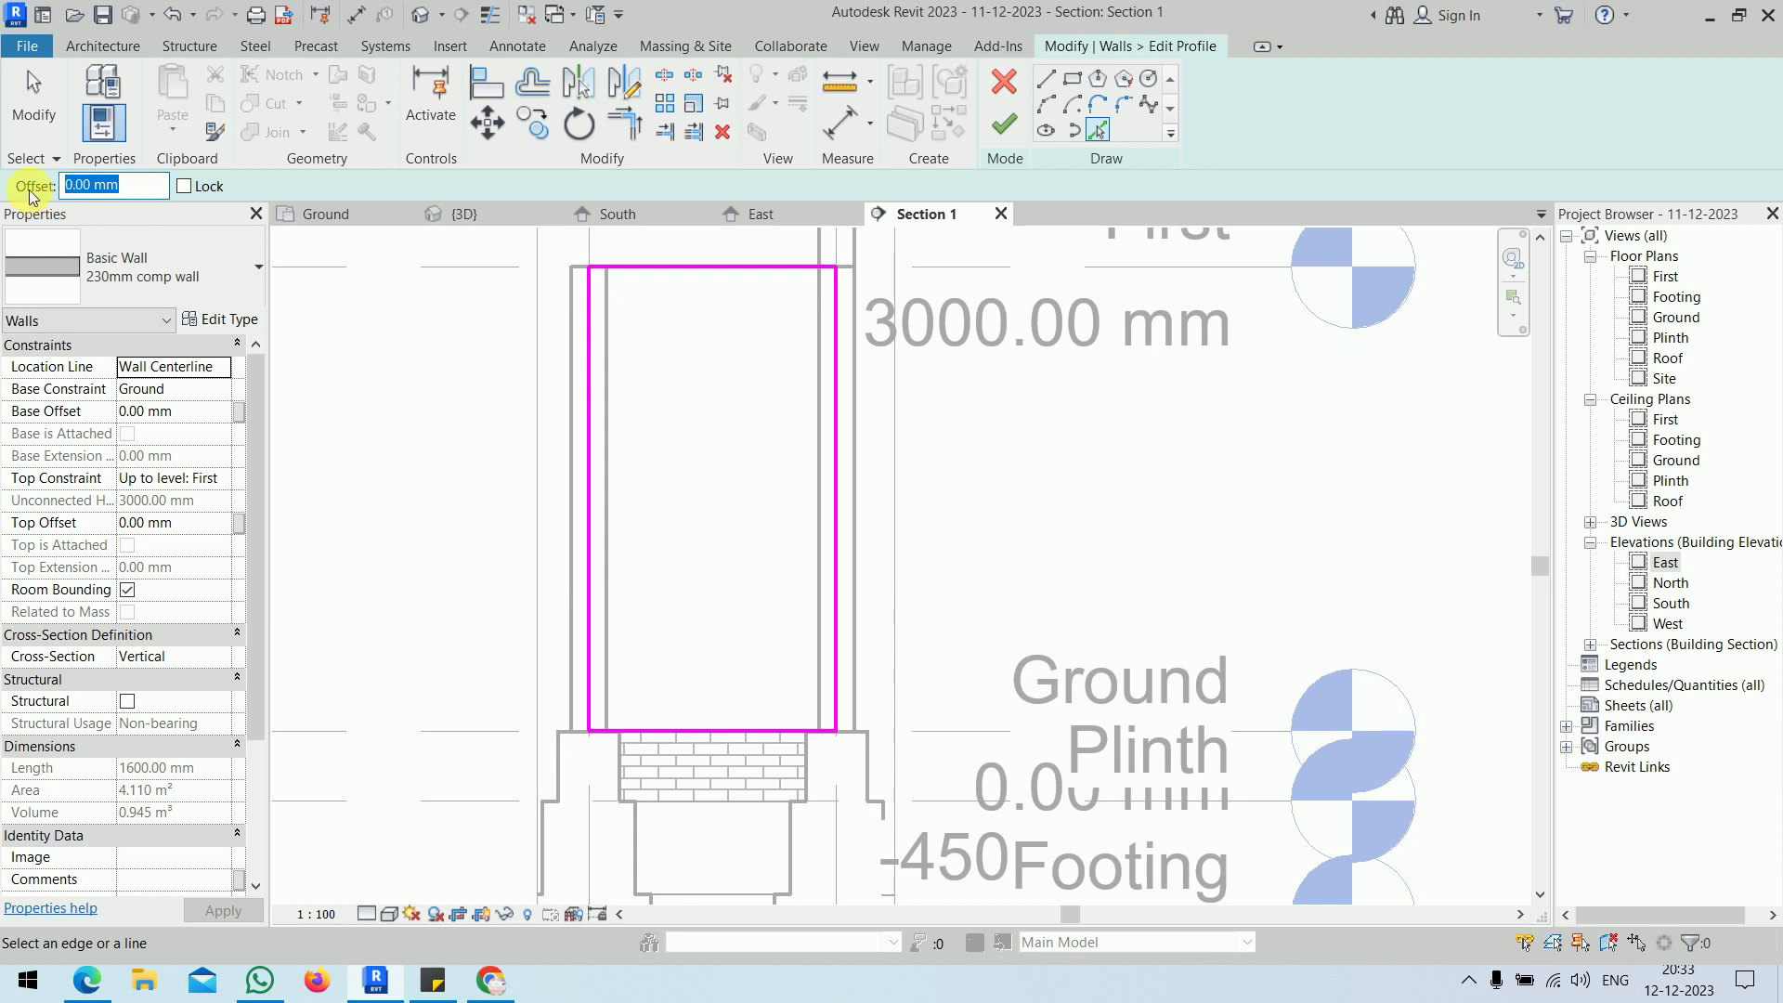
type("115")
key("Return")
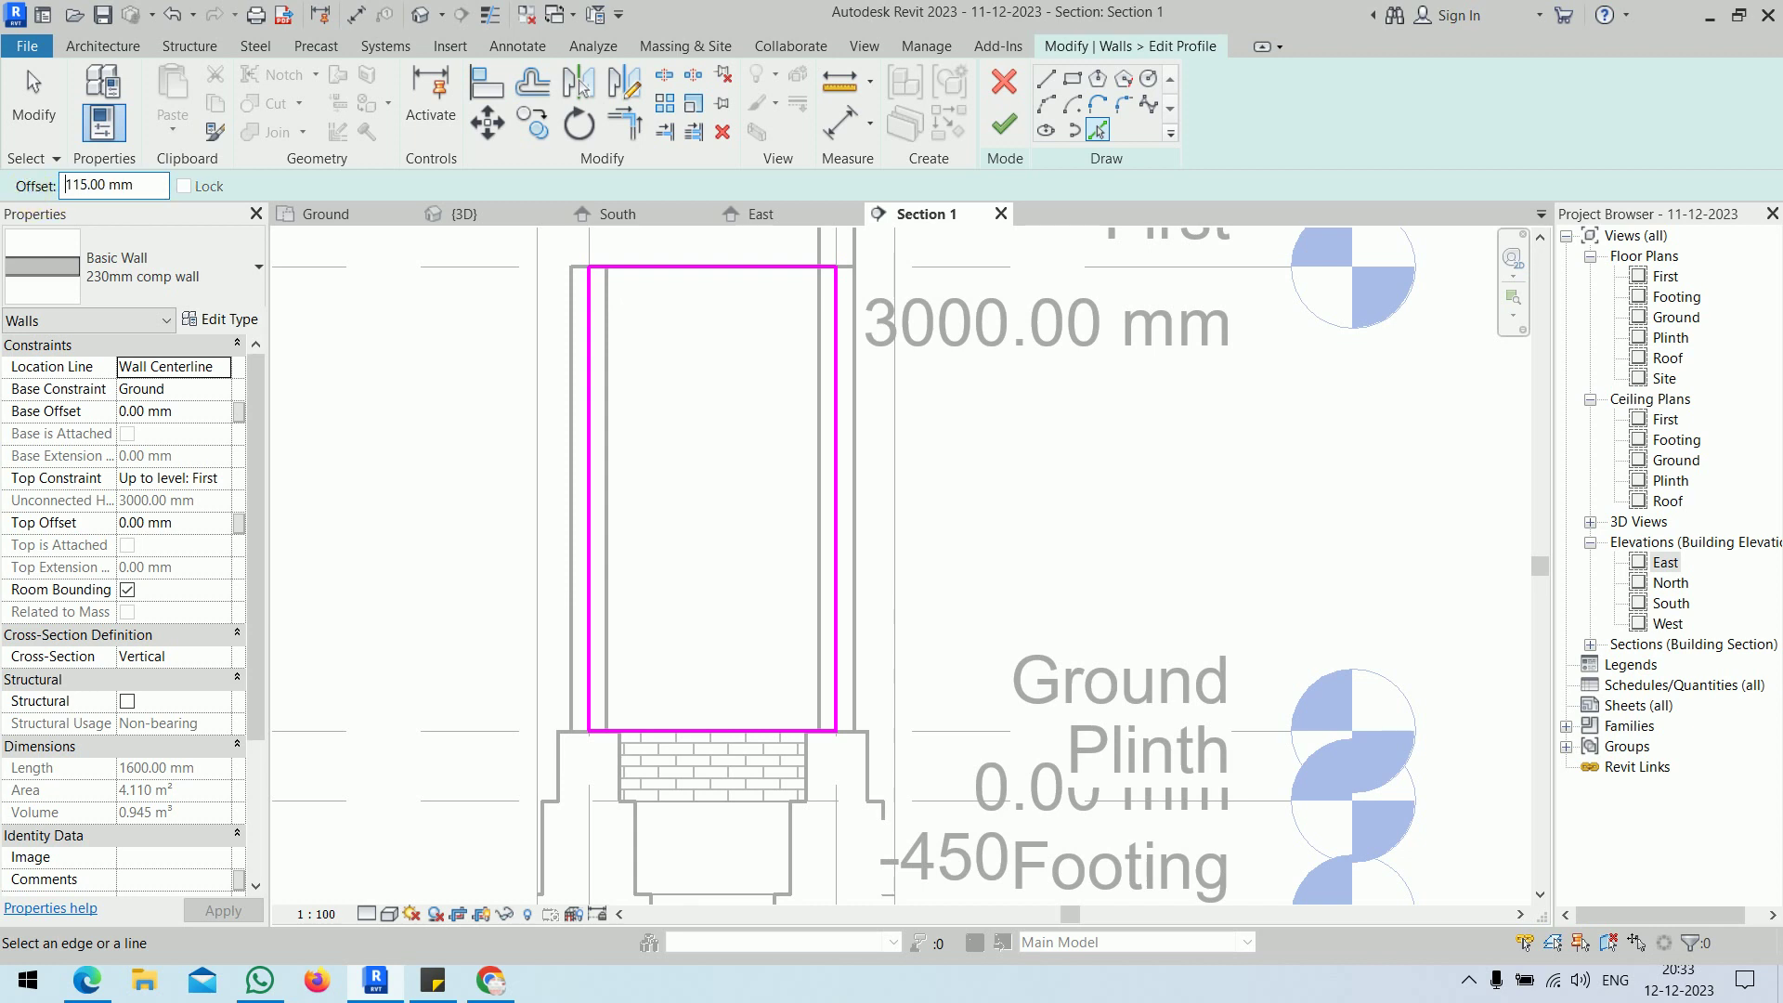
left_click(591, 513)
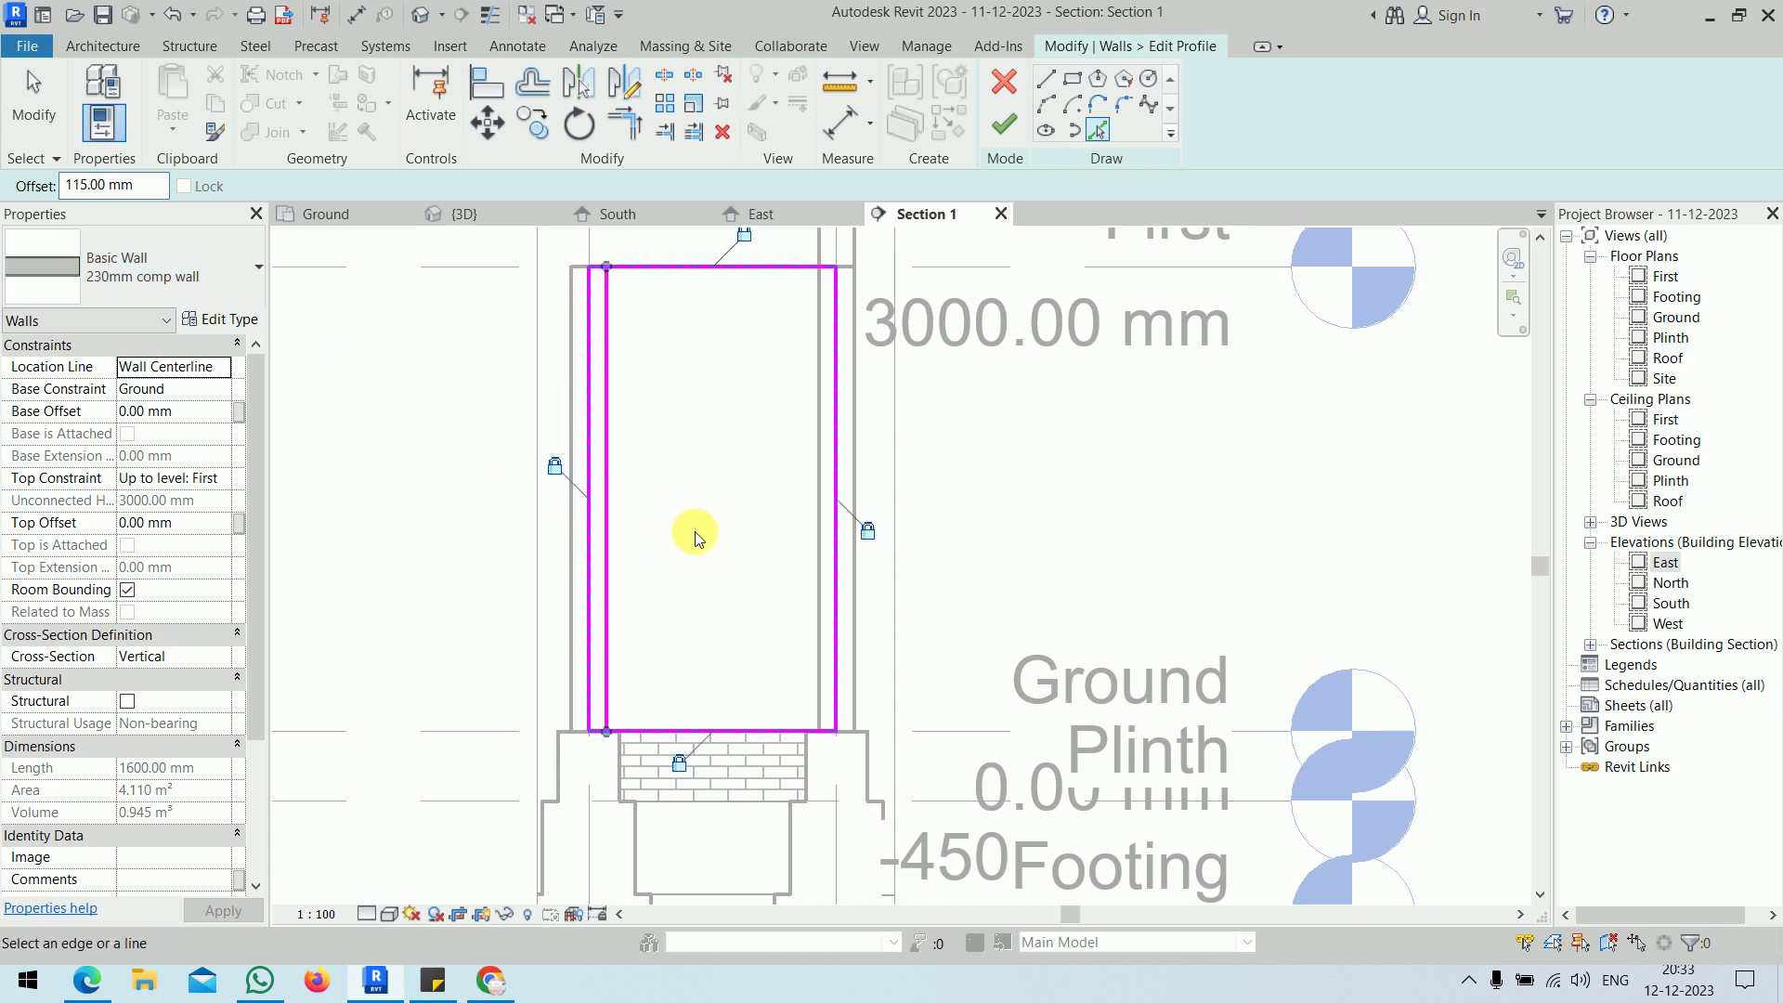
- Add a vertical sketch line offset 800 mm from the 115 mm line and a horizontal one offset 2100 mm above the bottom edge
double_click(98, 184)
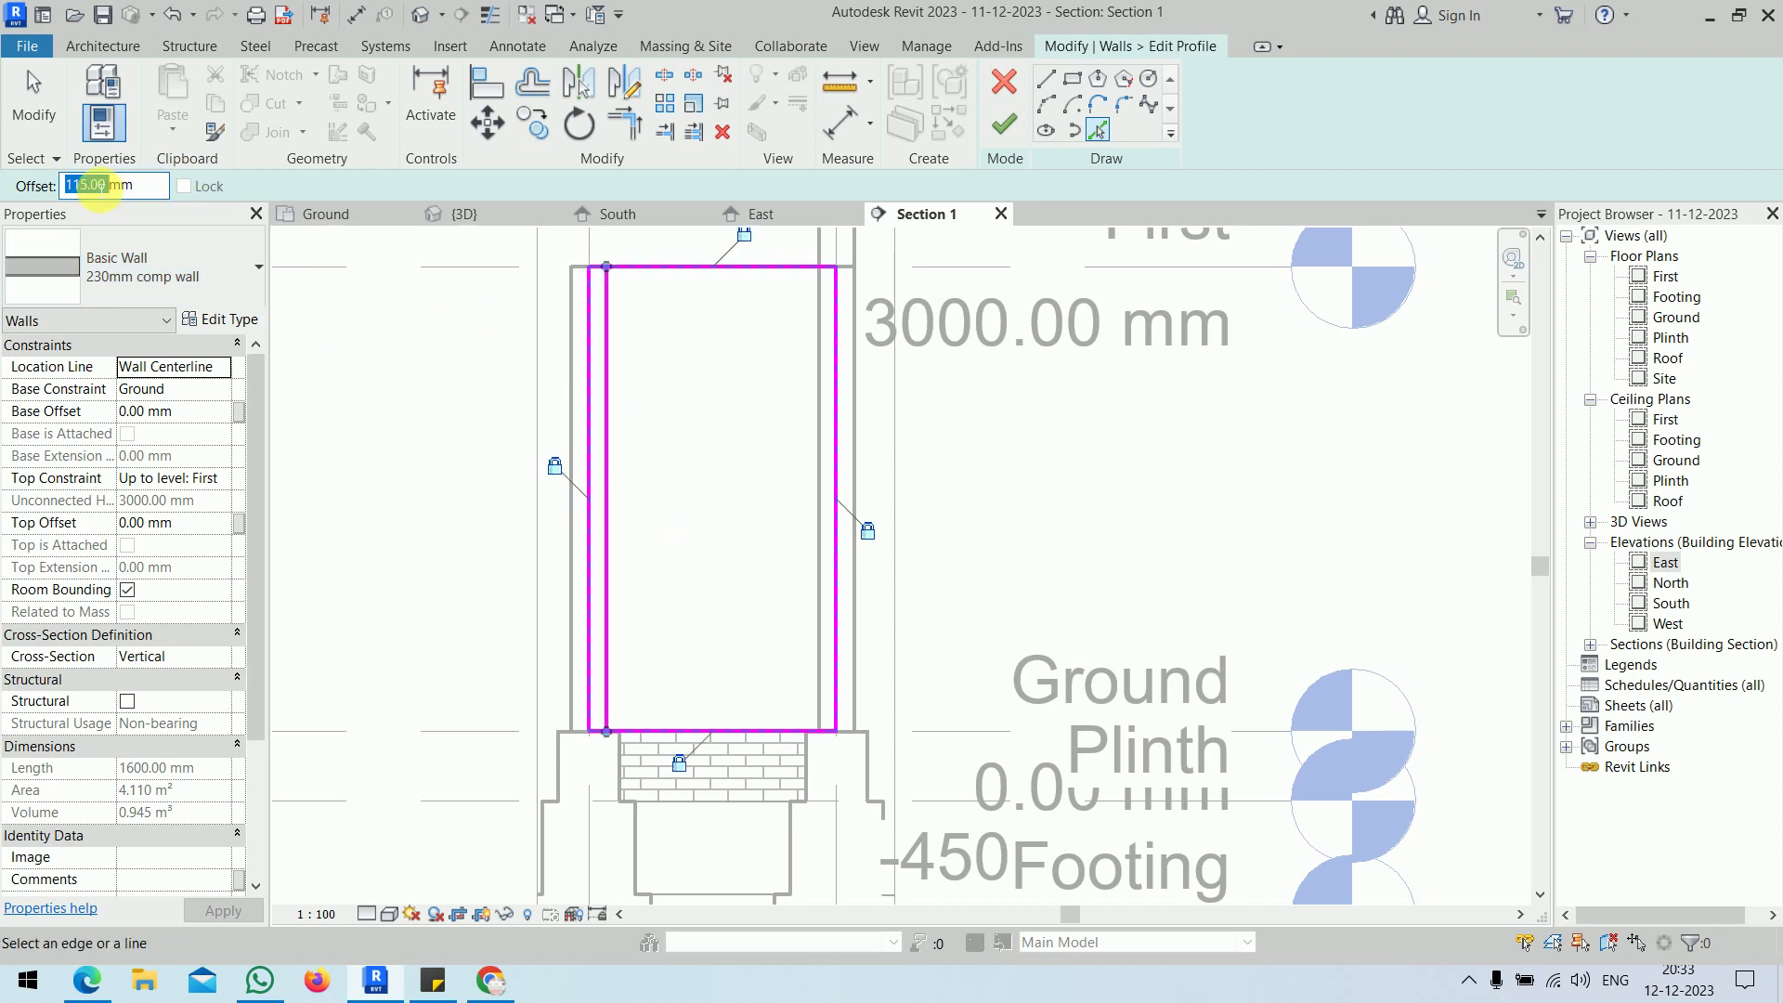
type("800.00")
left_click(619, 573)
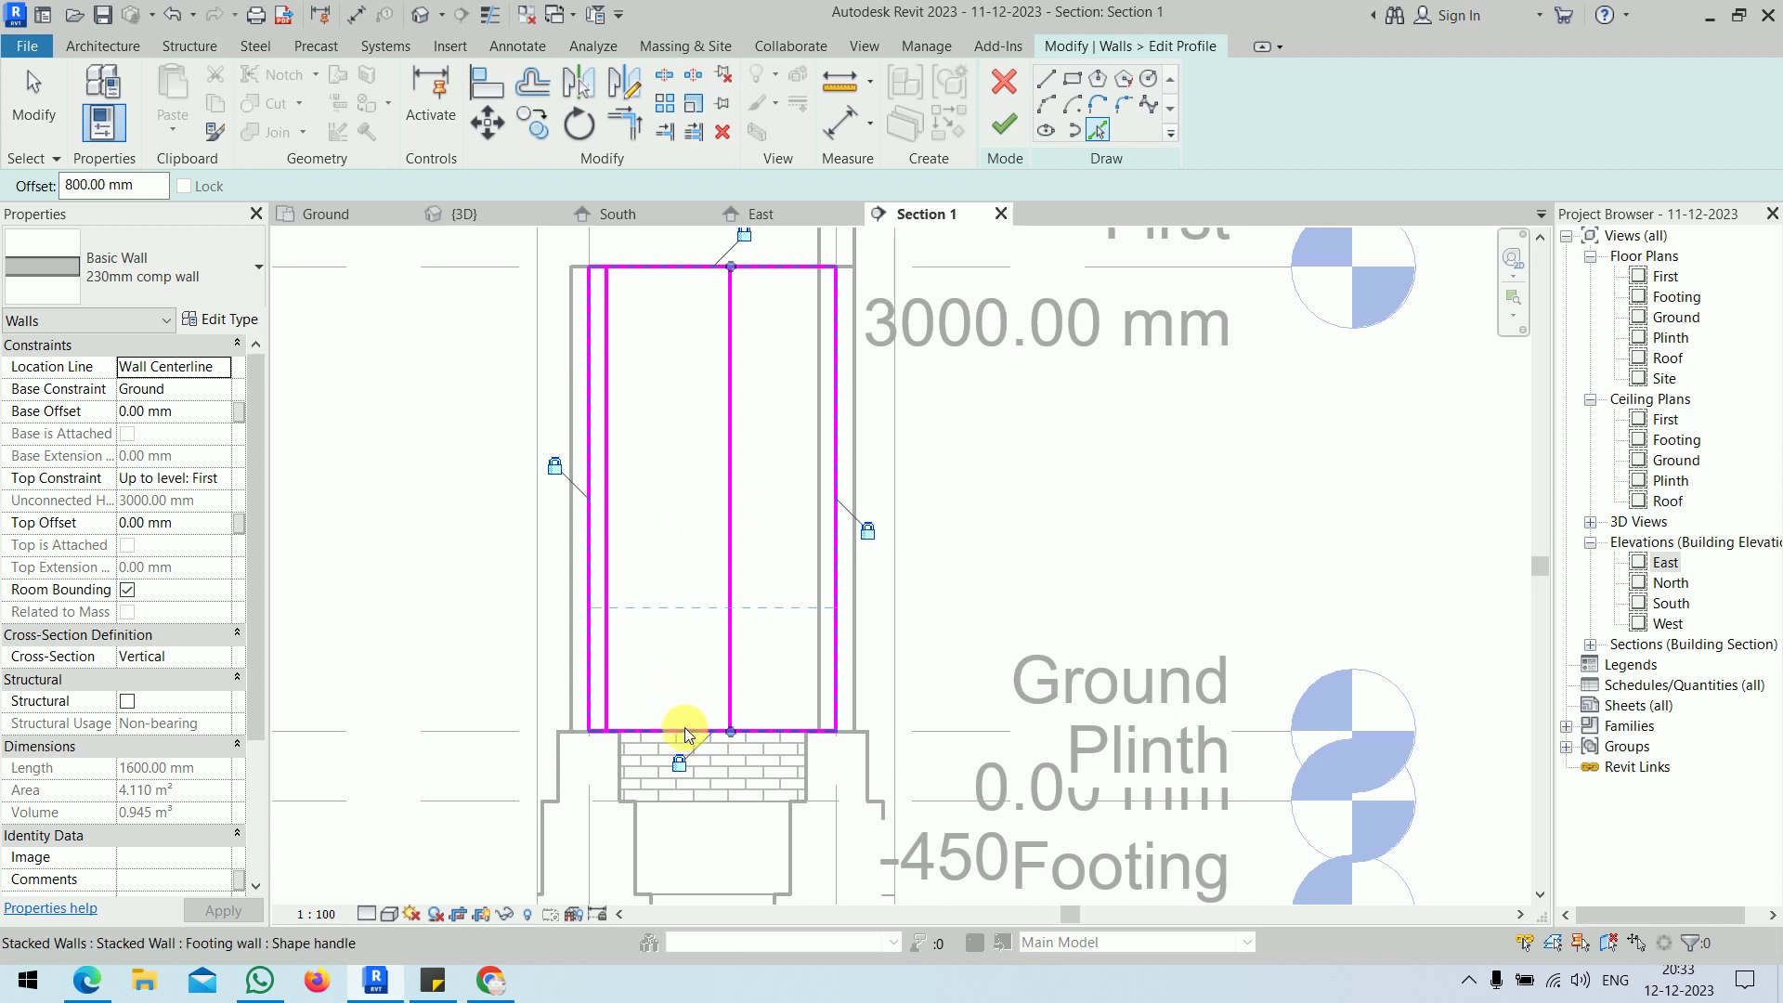
double_click(86, 185)
type("2100.00")
left_click(687, 722)
key("Escape")
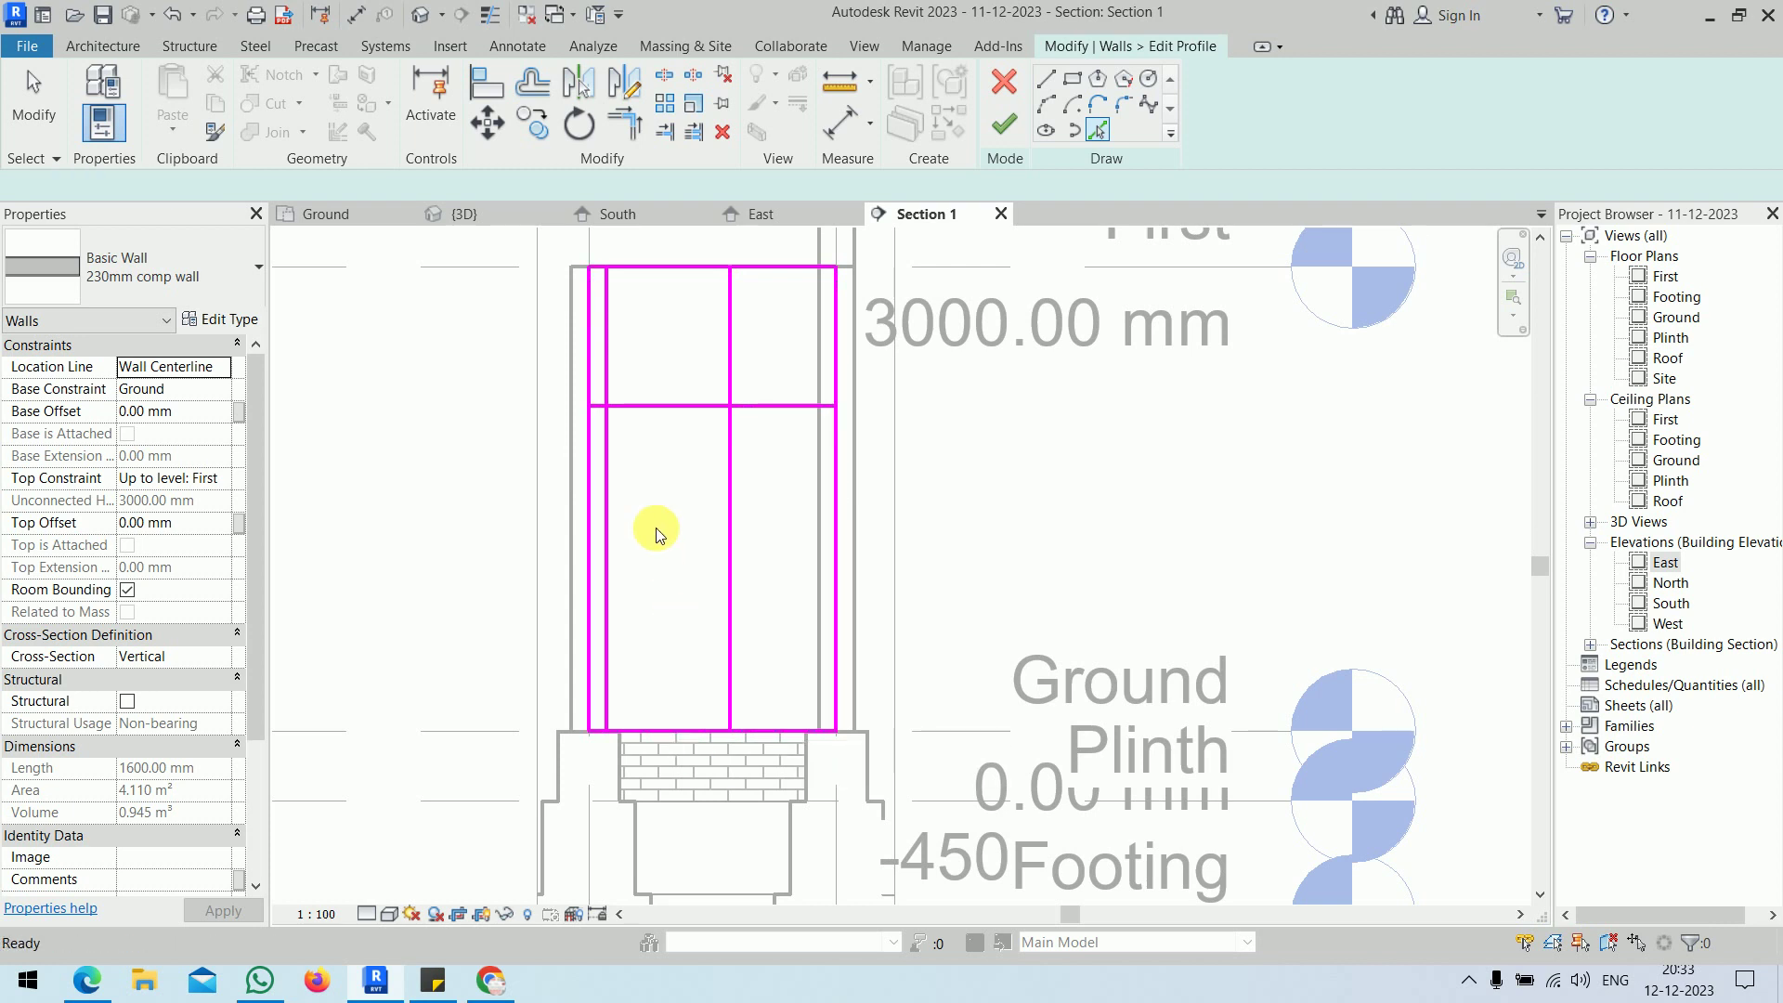
- Trim the 2100 mm line to corners with the 800 mm line and the profile's left edge, and delete the 115 mm offset line
key("t")
key("r")
left_click(700, 407)
left_click(729, 462)
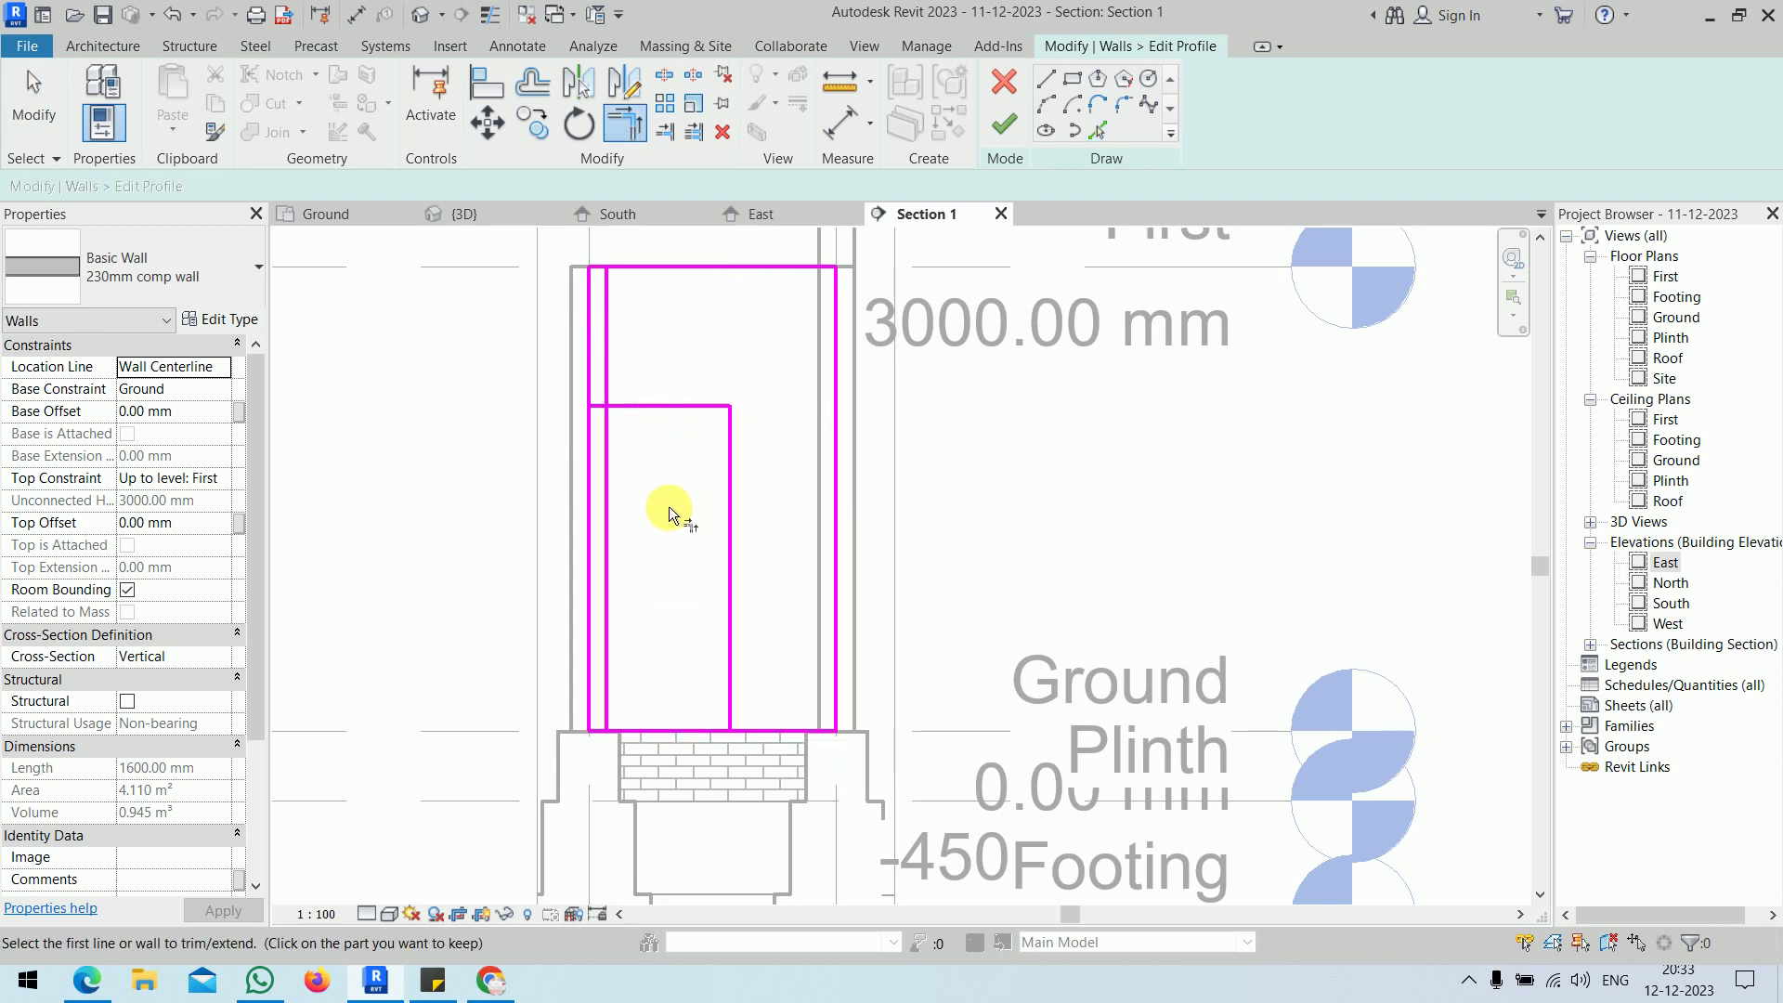
left_click(650, 406)
left_click(611, 365)
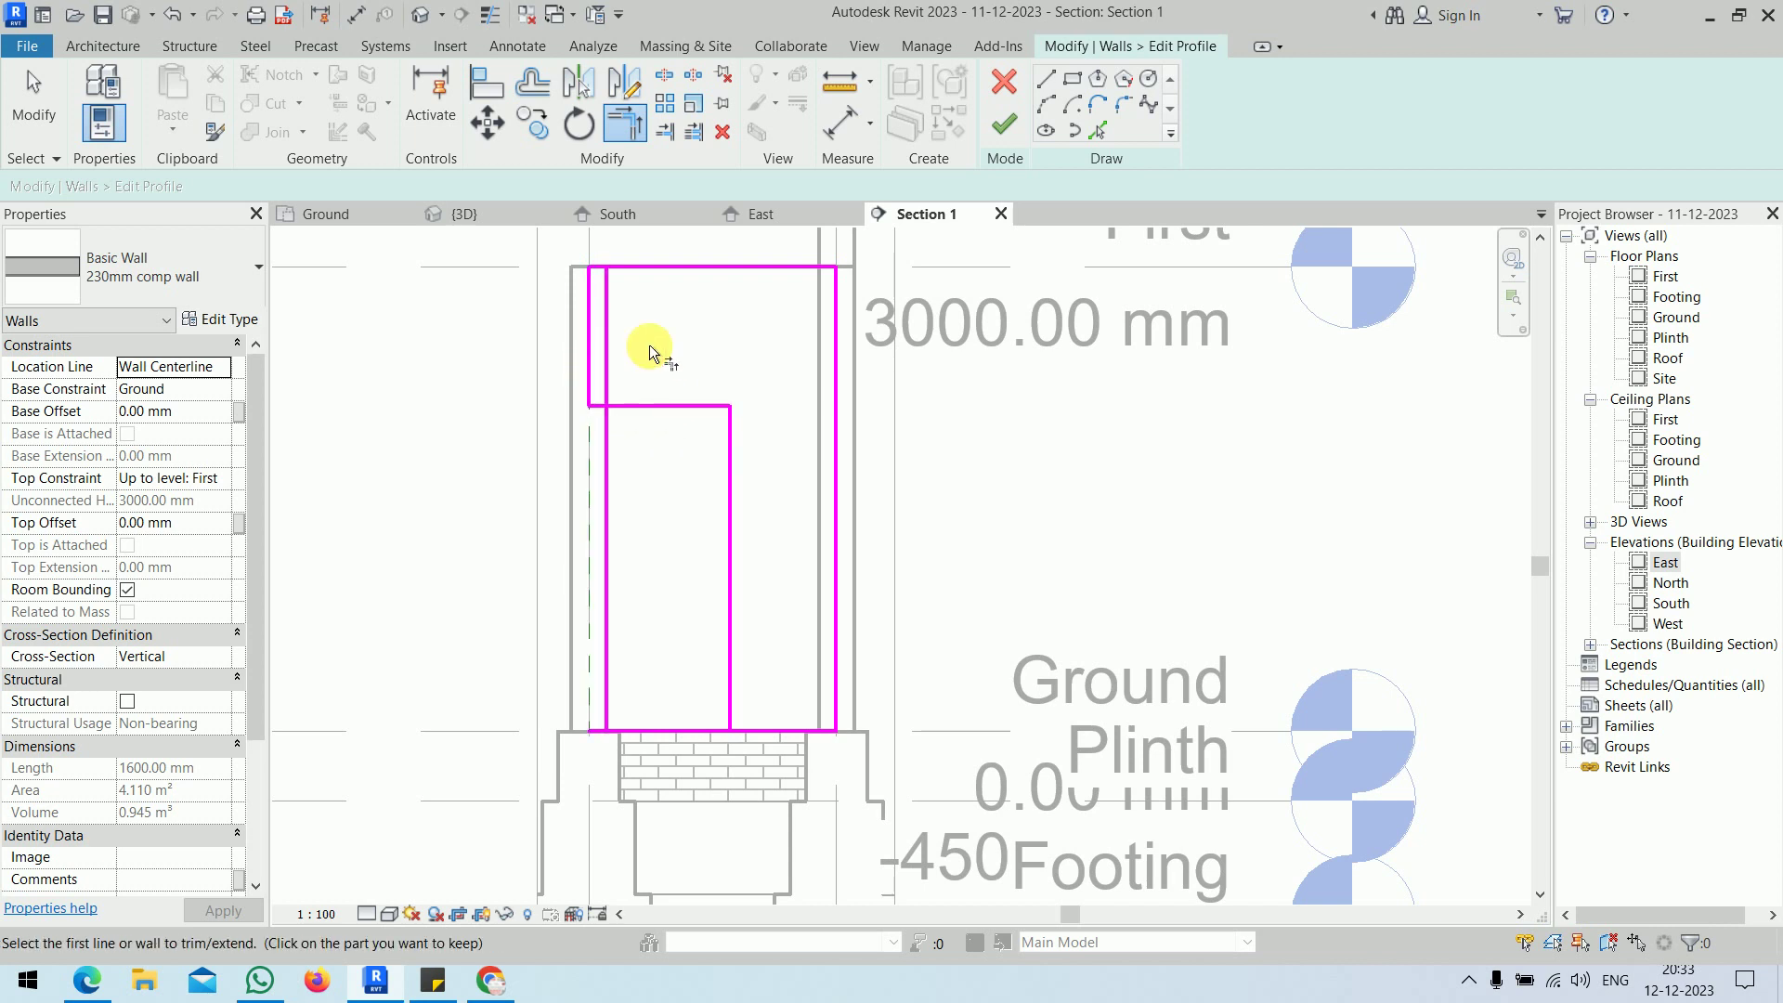
key("Escape")
left_click(611, 343)
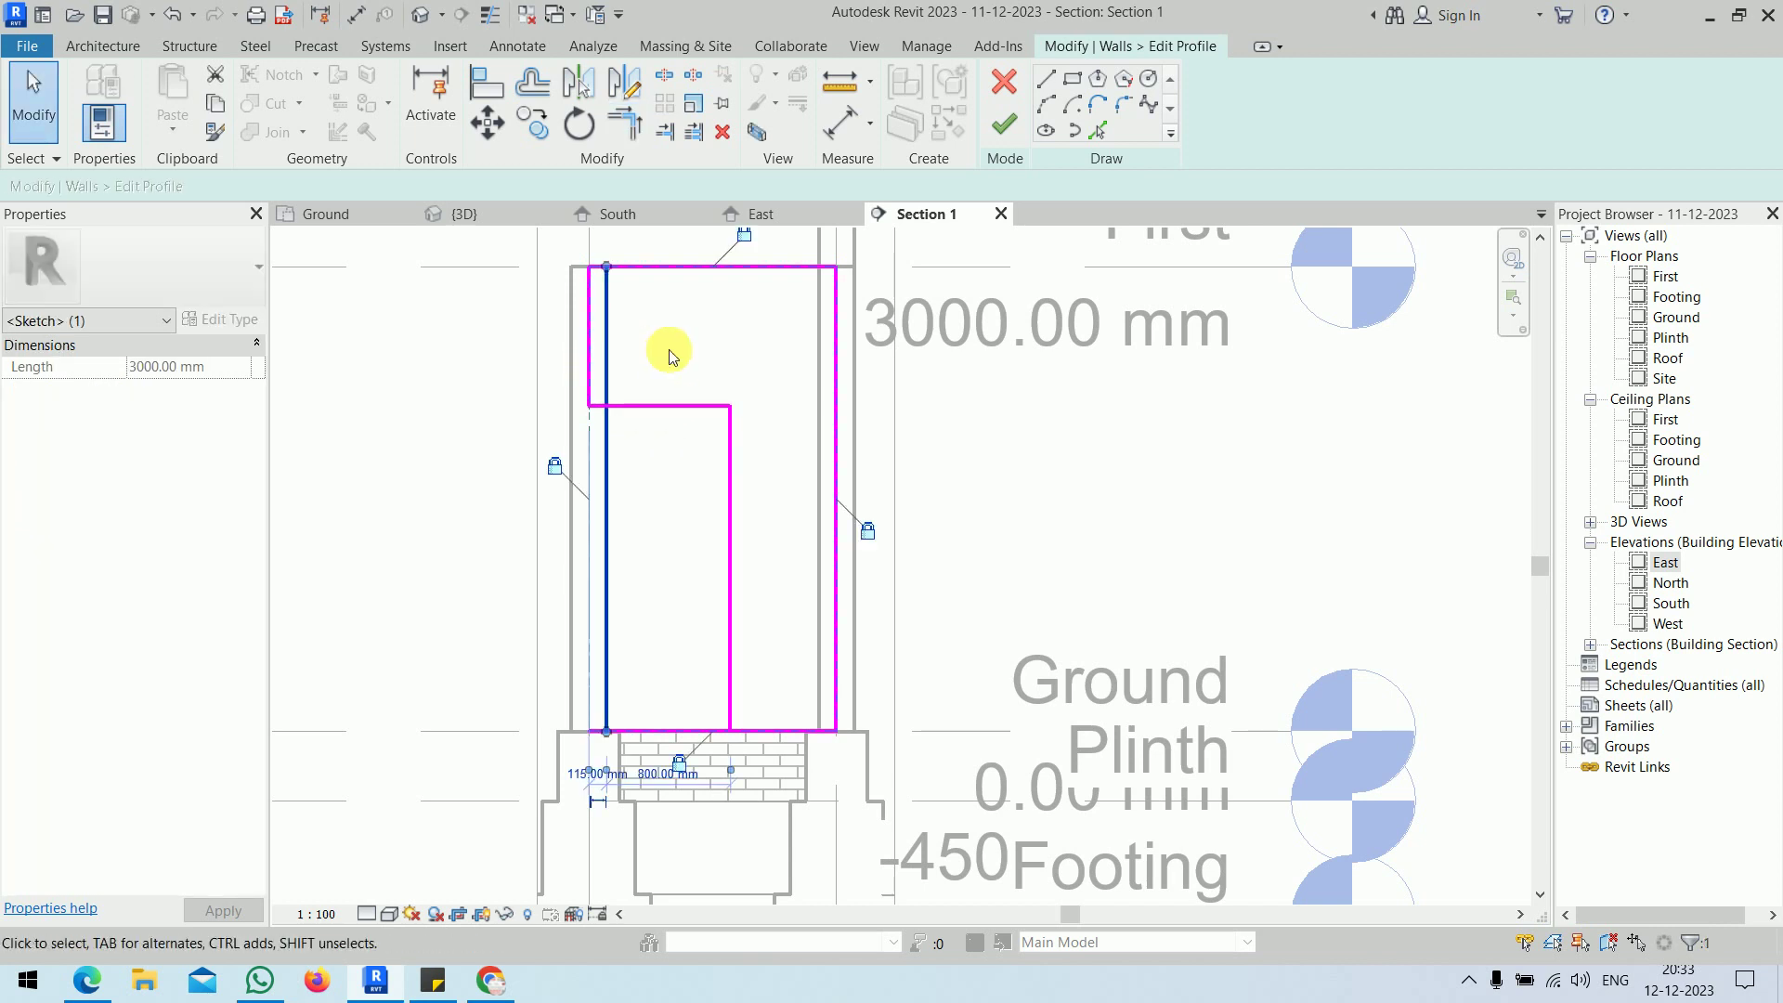
key("Delete")
- Trim the profile's bottom edge to a corner with the opening's vertical line and finish the wall profile edit
key("t")
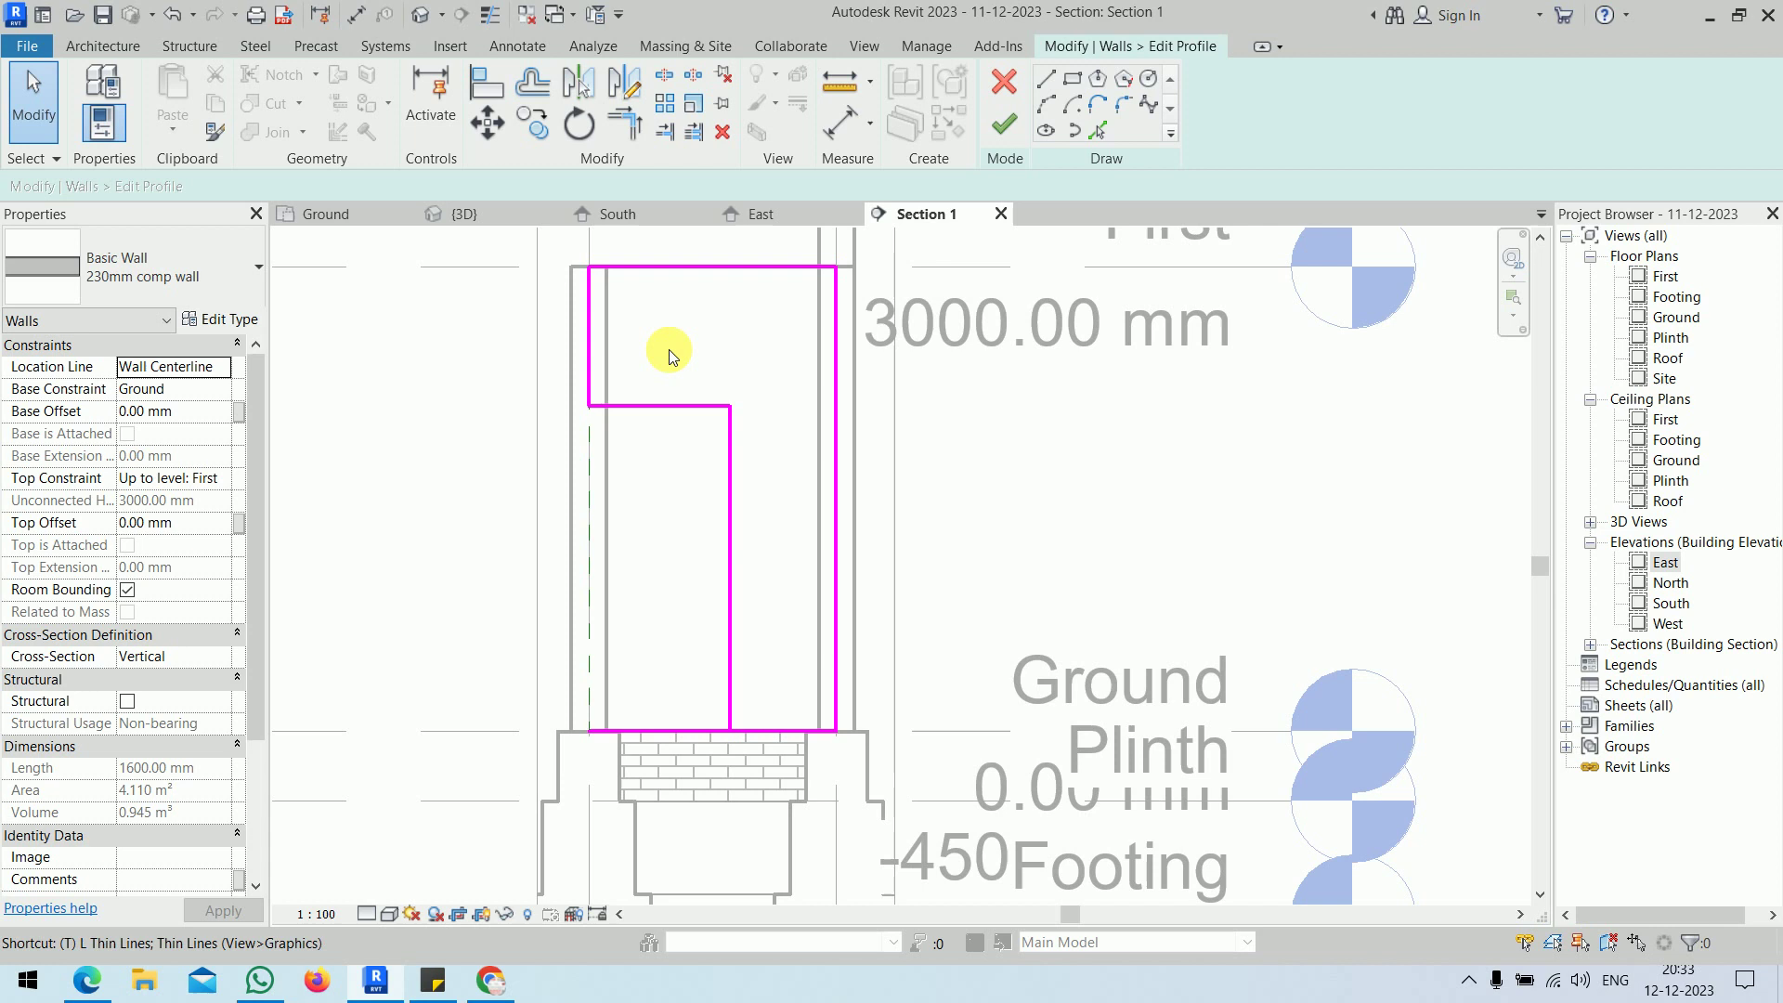
key("r")
left_click(730, 613)
left_click(771, 730)
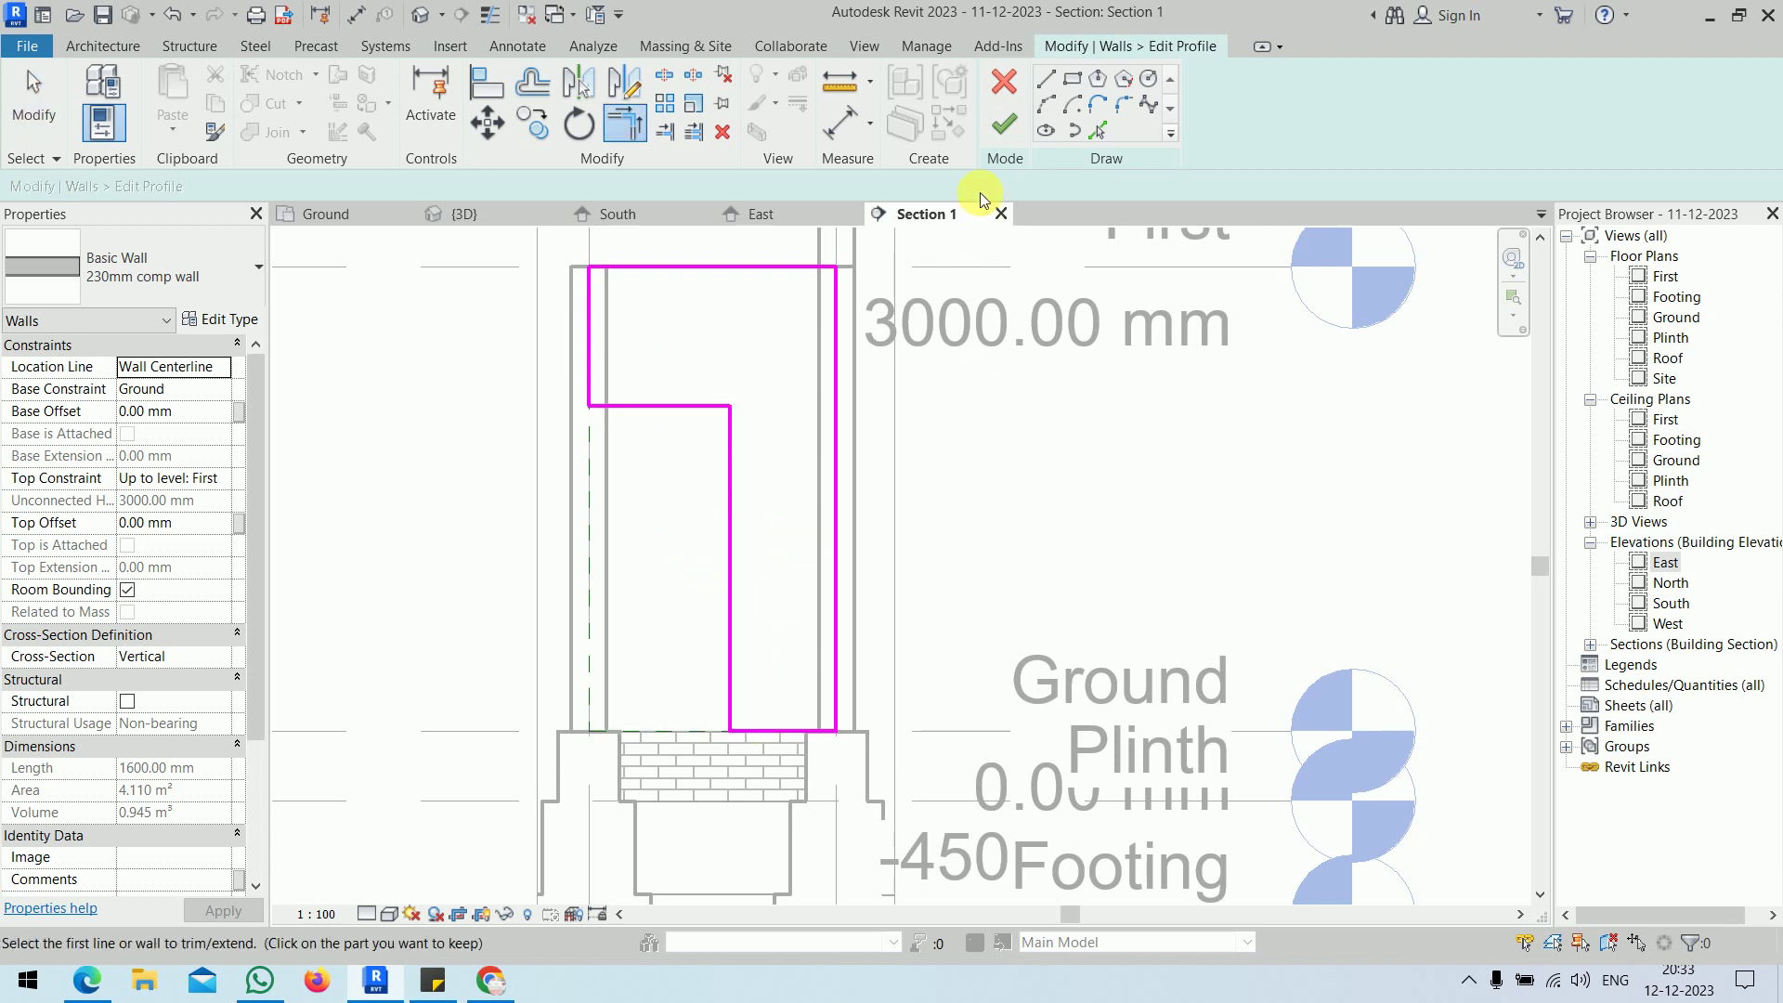
left_click(1004, 125)
left_click(449, 367)
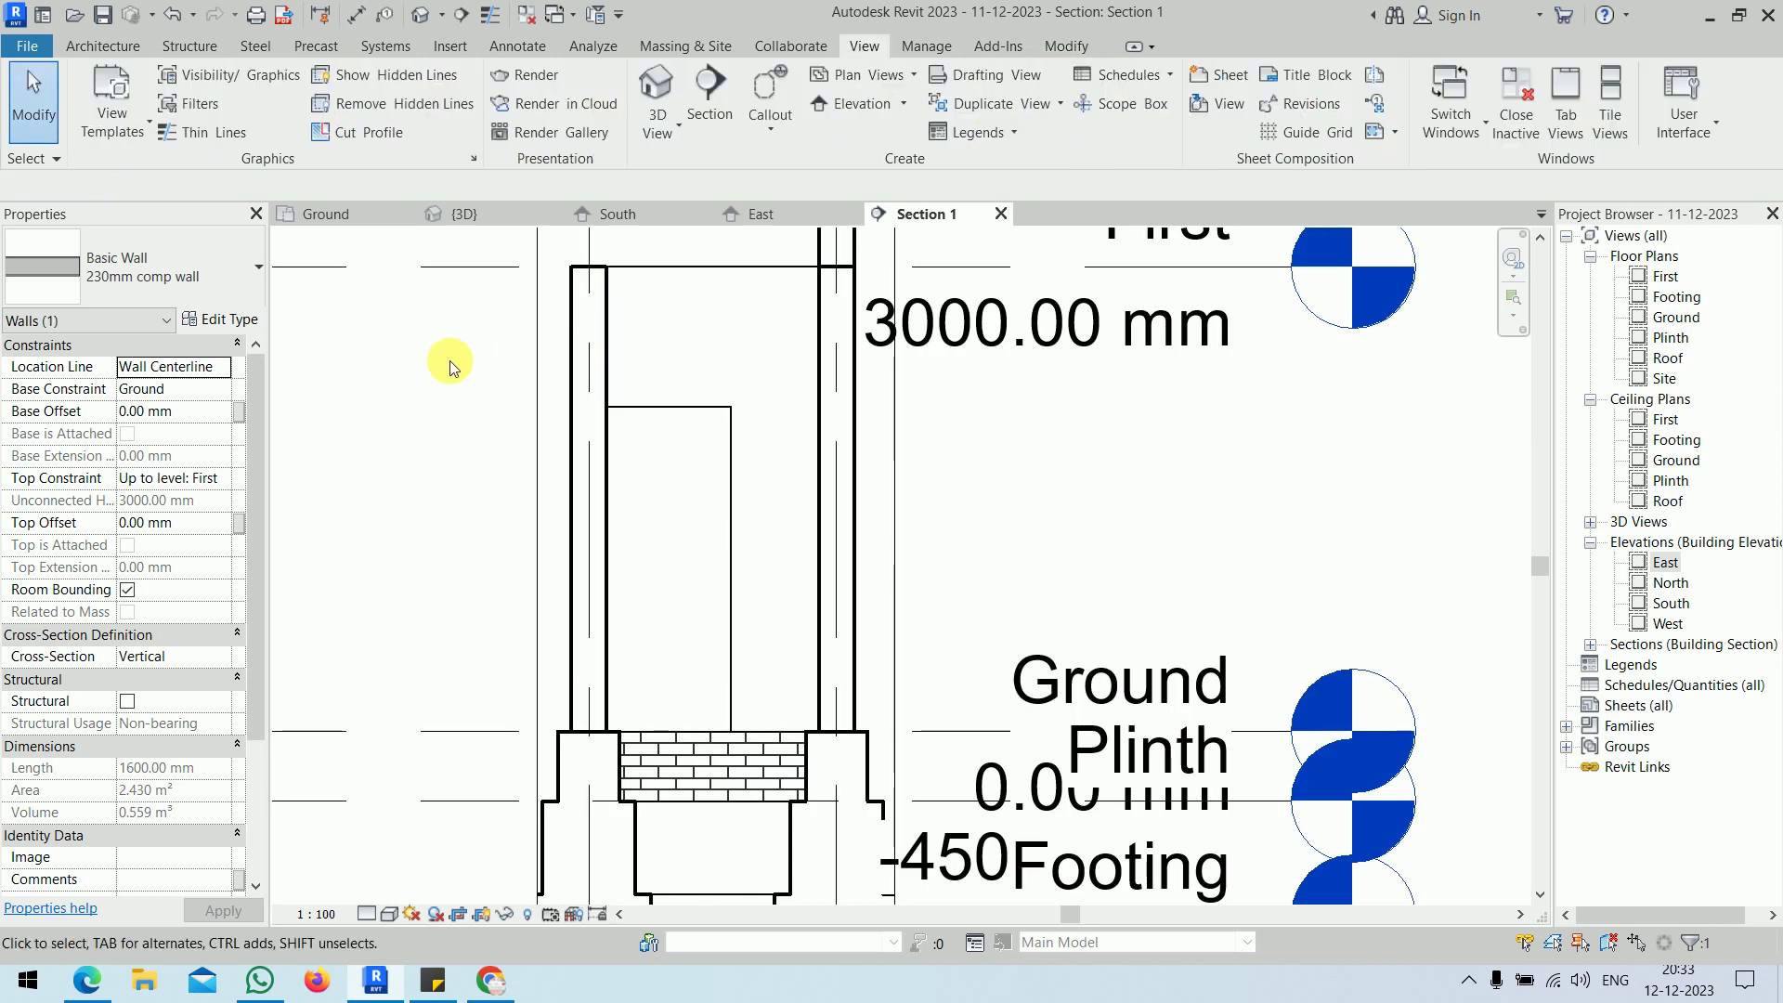
- In the 3D view, delete the rectangular opening from the upper storey's front wall
left_click(492, 214)
scroll(958, 581, "up", 3)
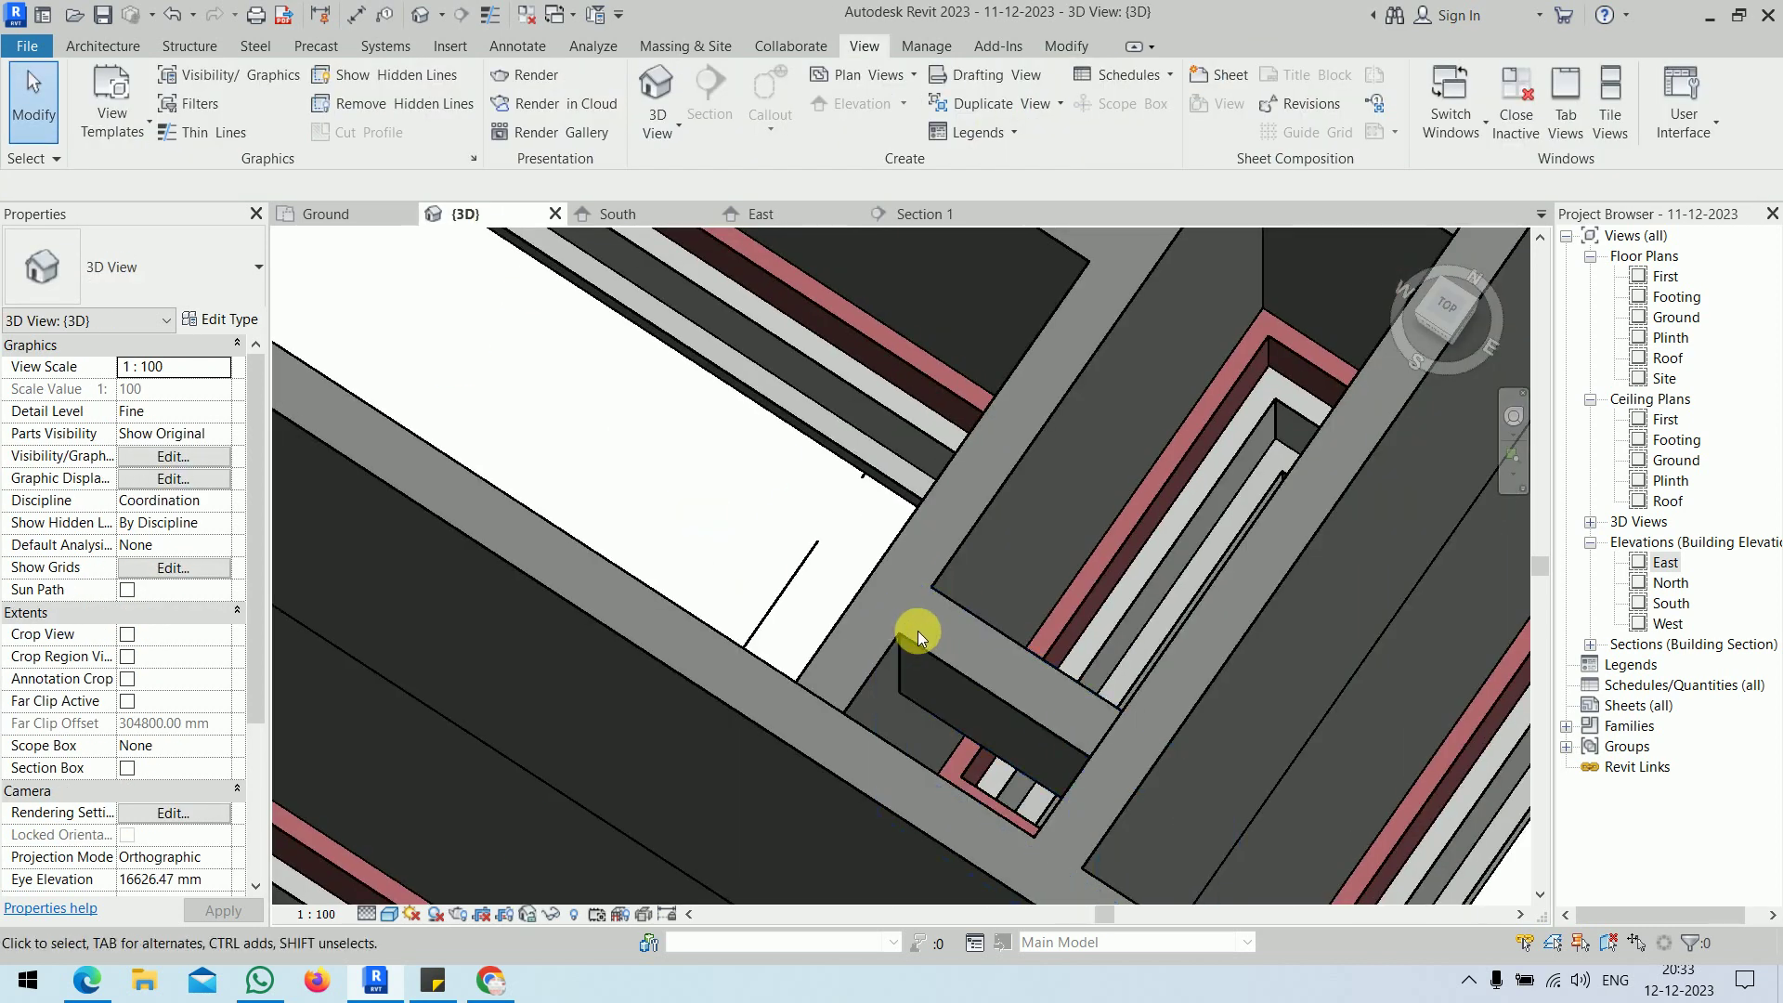
middle_click_drag(696, 557, 585, 483, "shift")
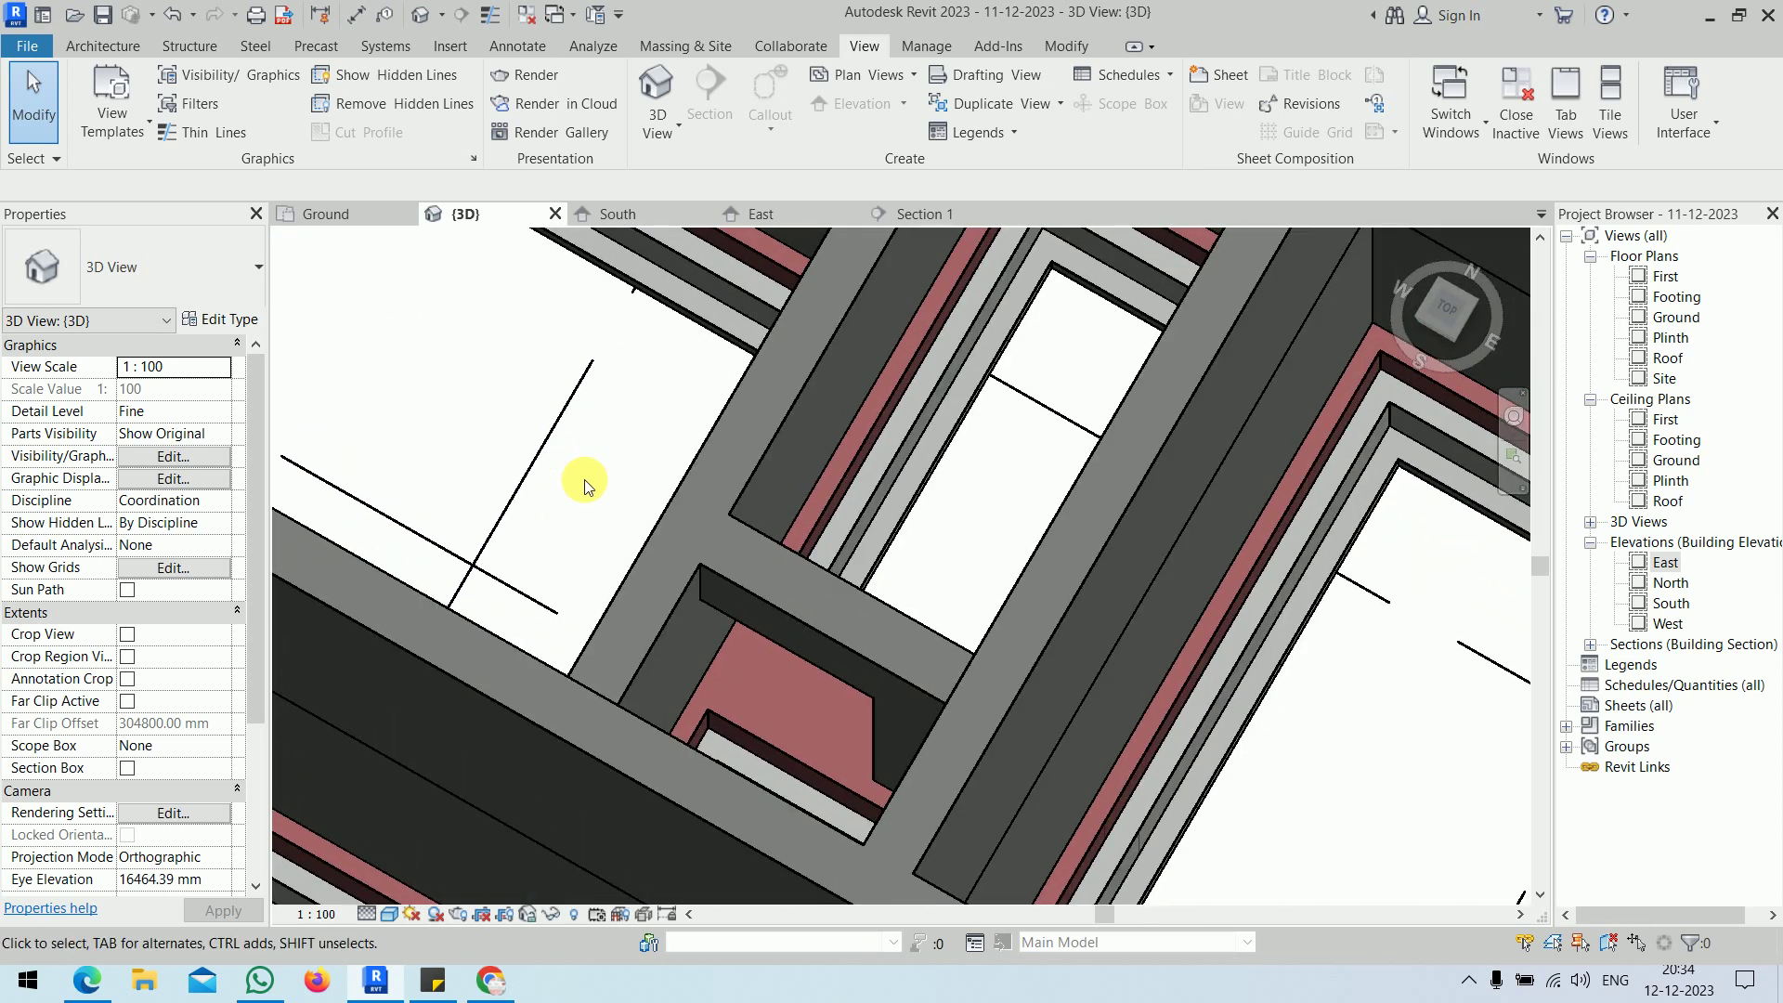
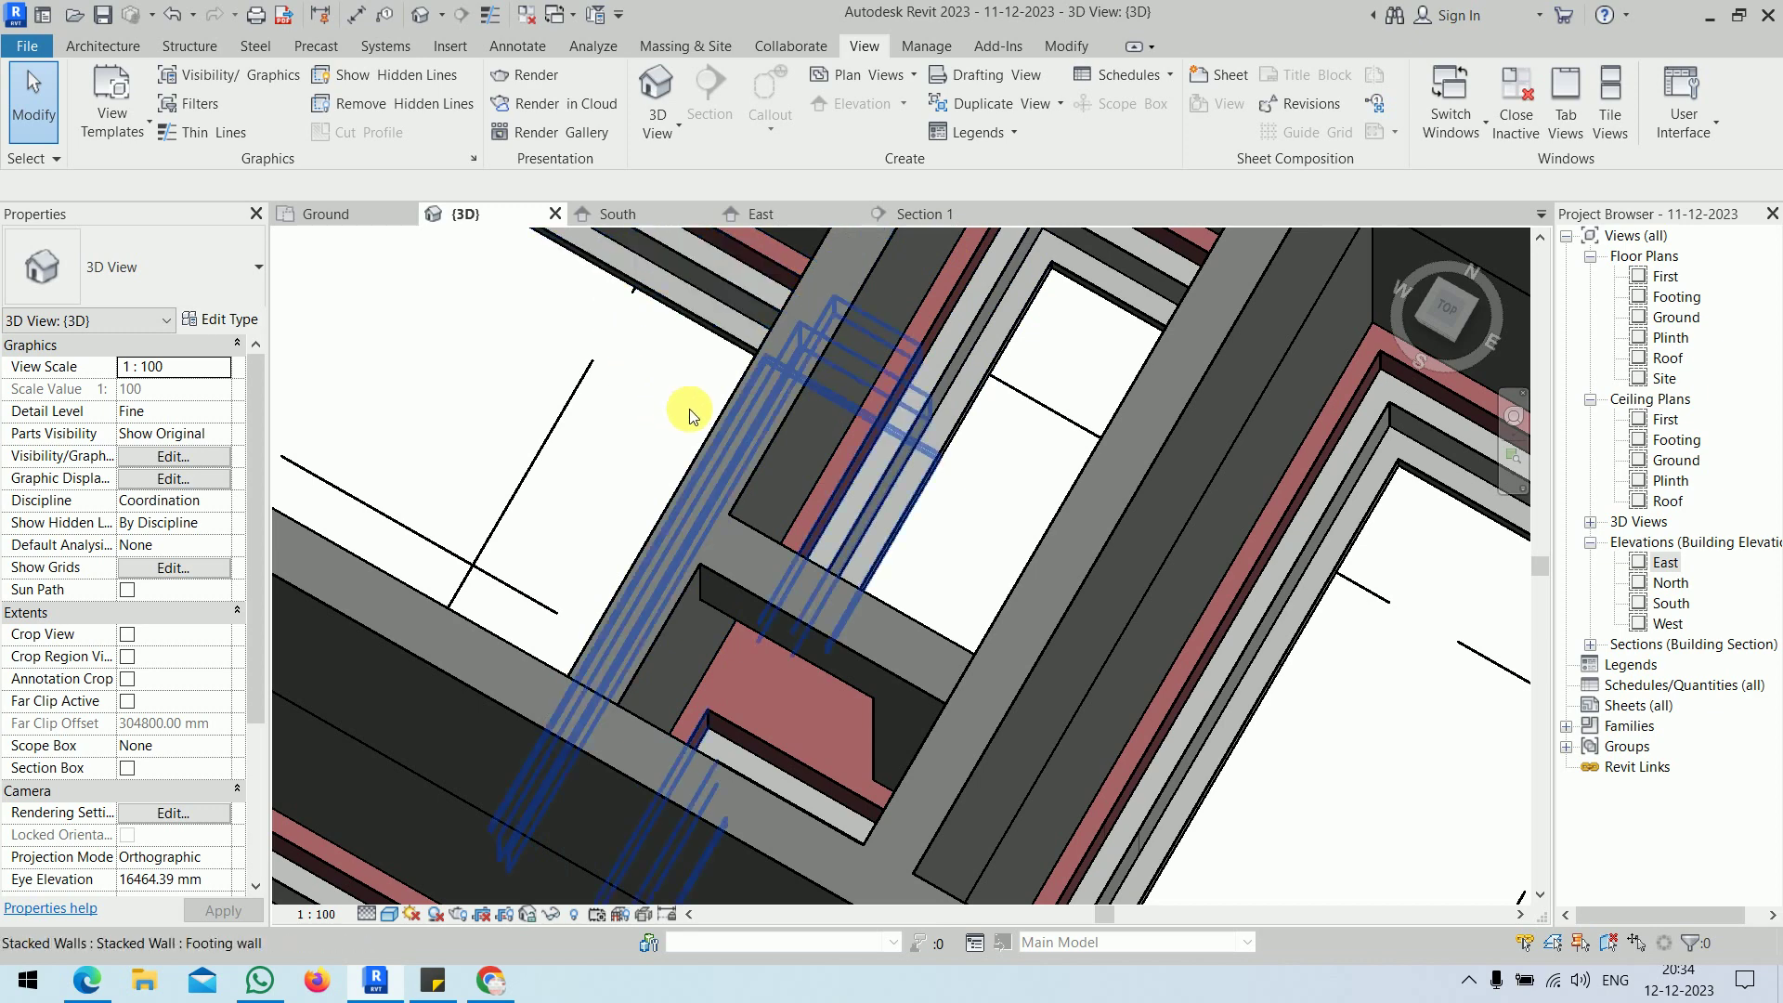
scroll(746, 457, "down", 3)
middle_click_drag(746, 457, 1054, 585, "shift")
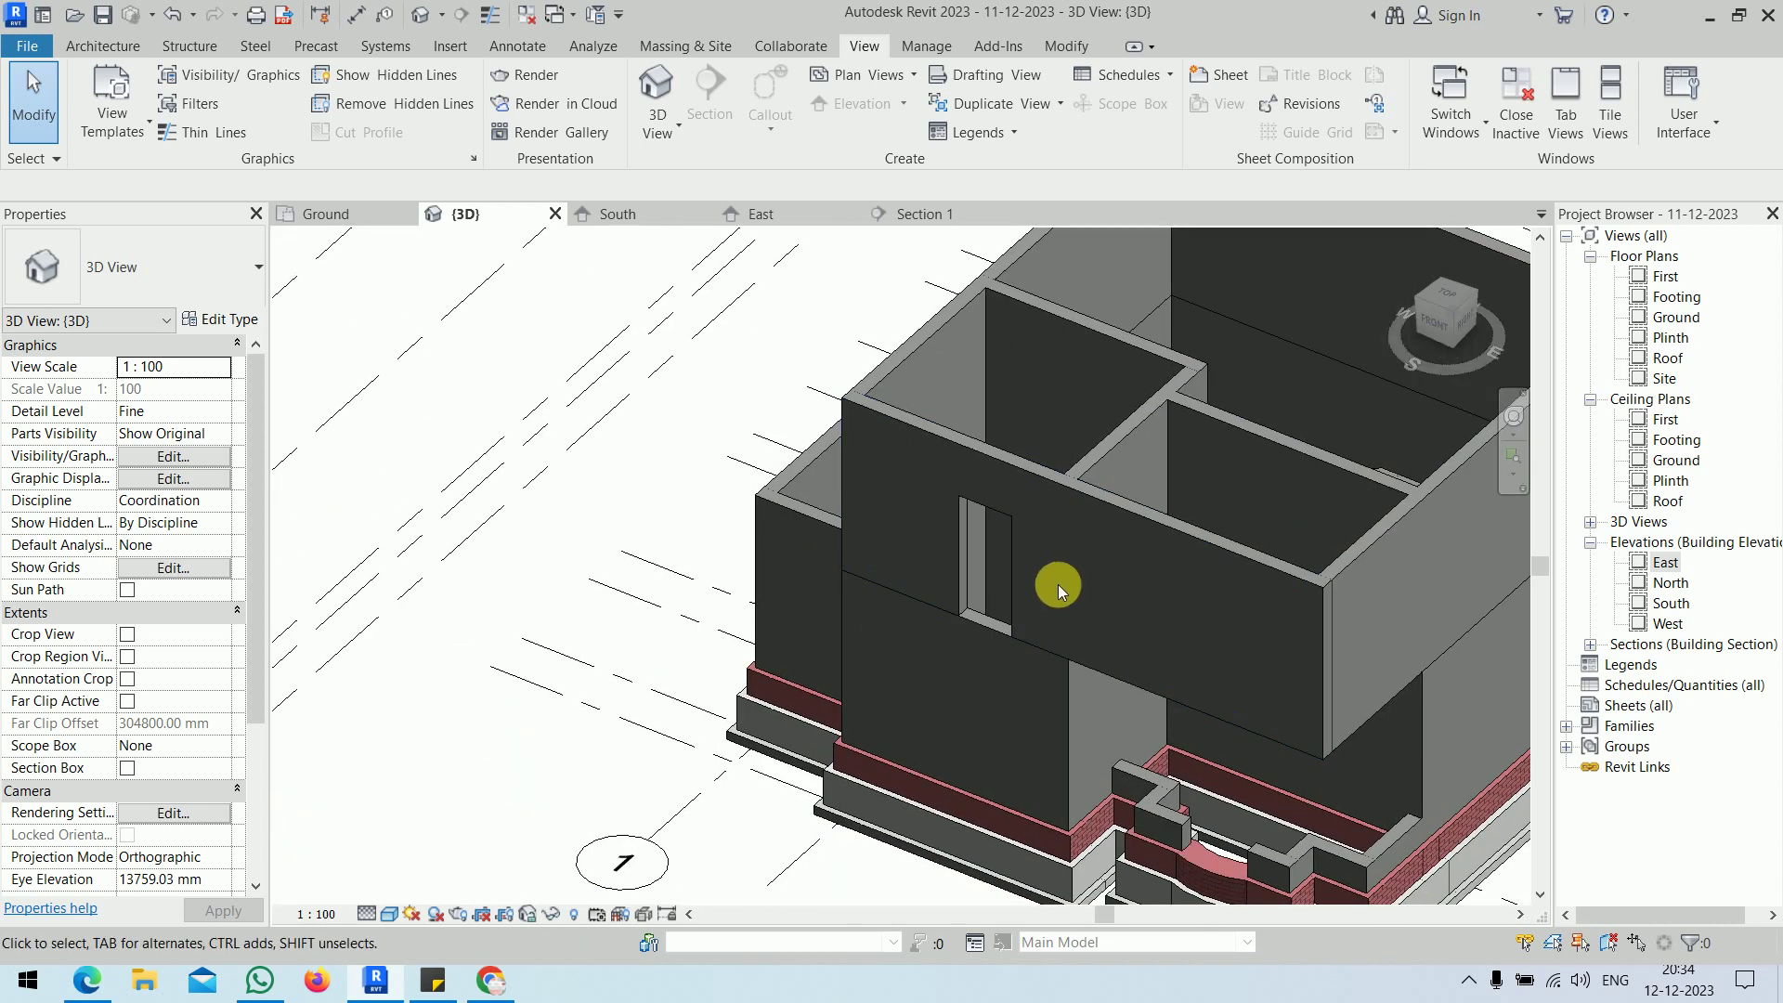
left_click(963, 561)
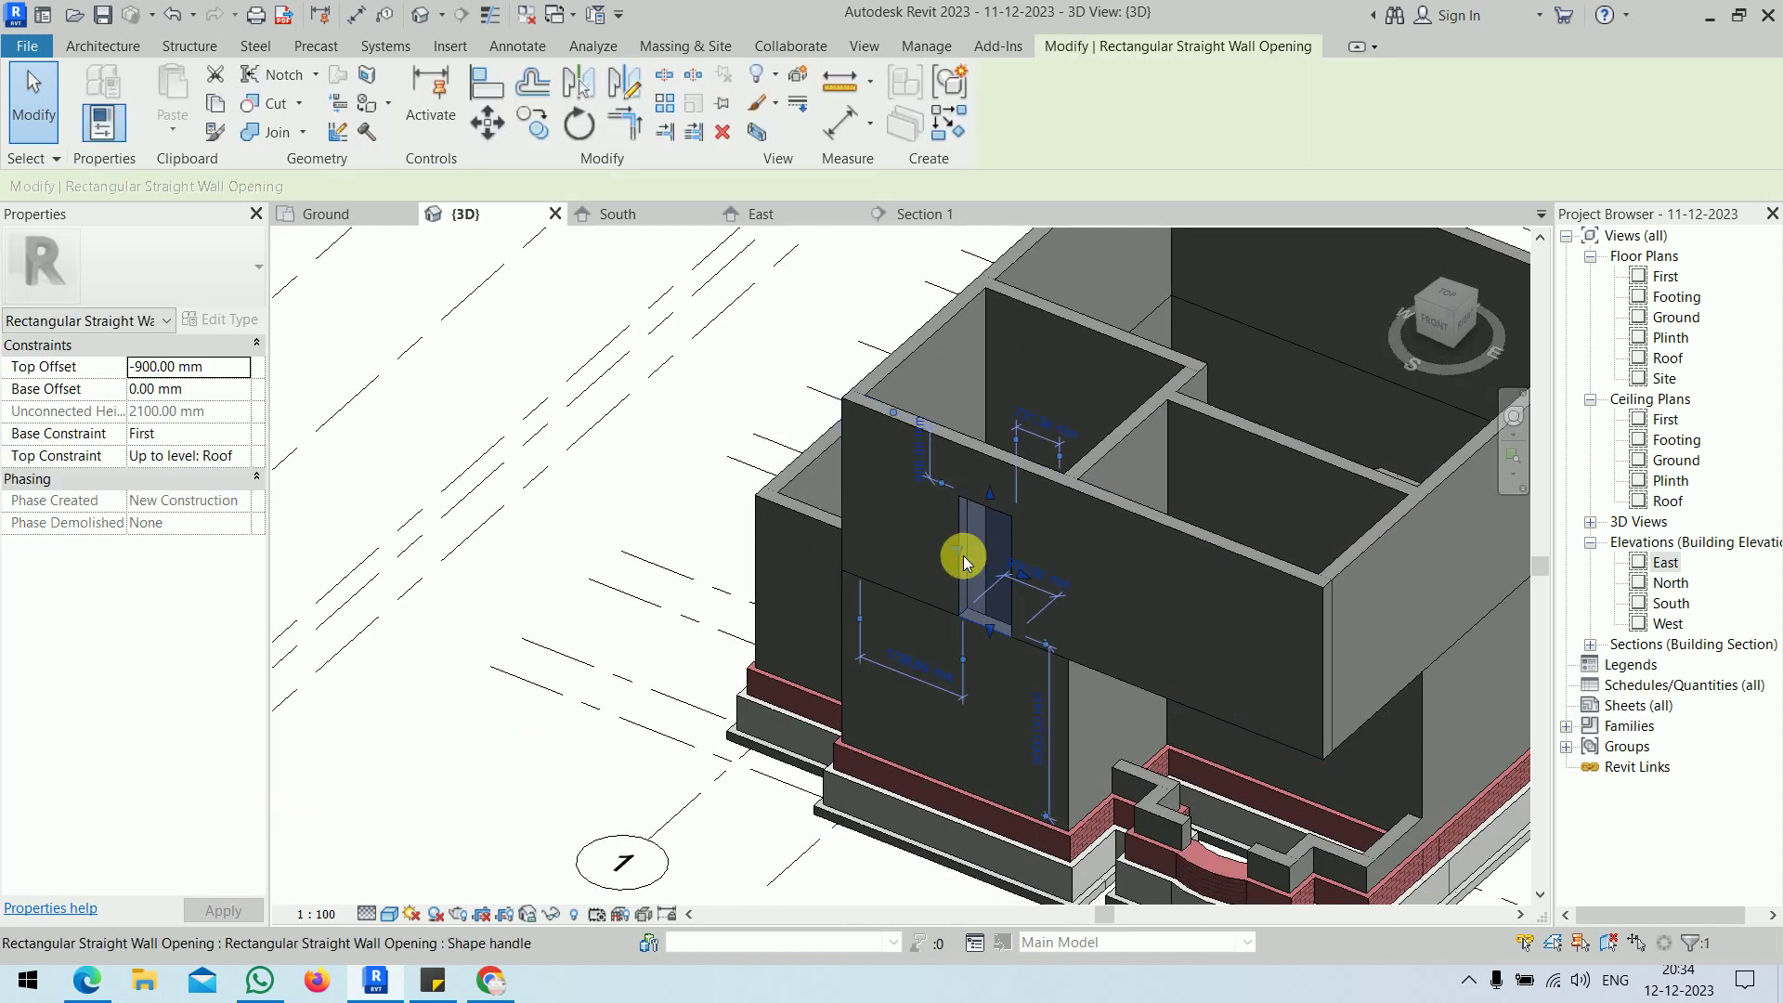
left_click(576, 511)
middle_click_drag(1011, 581, 695, 594)
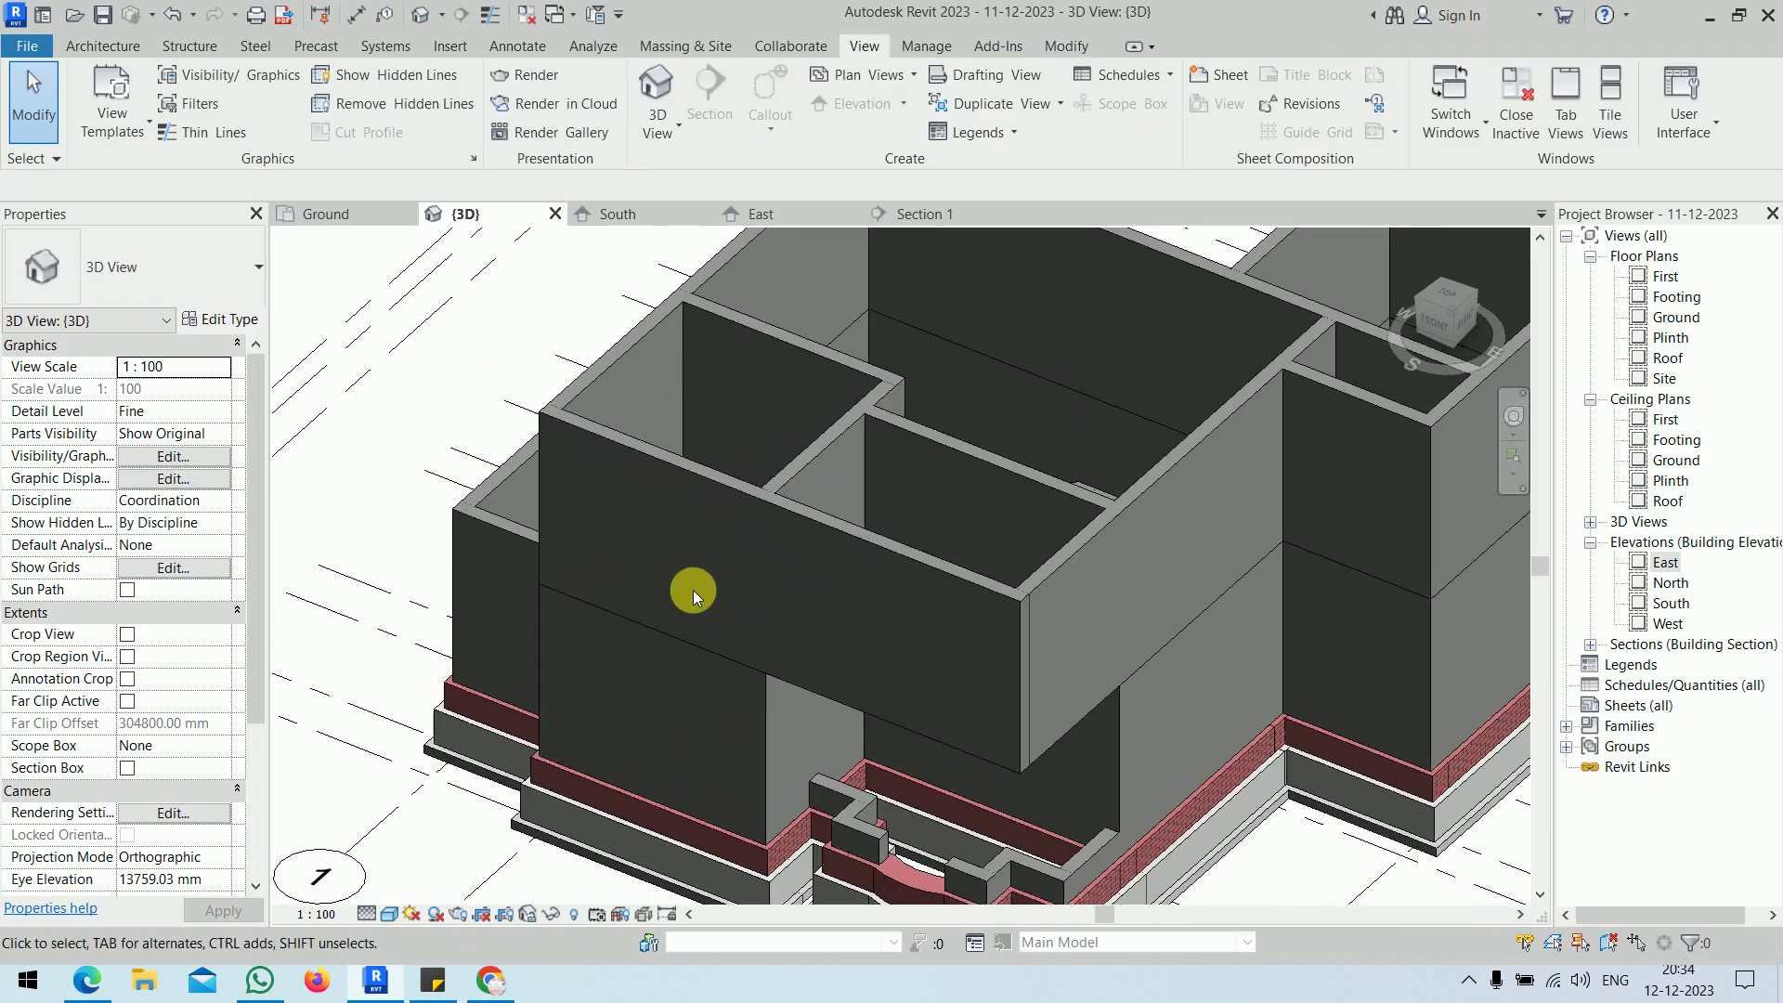
- Open the Ground floor plan and delete the Section 1 view line, accepting the removal of its view
double_click(1676, 317)
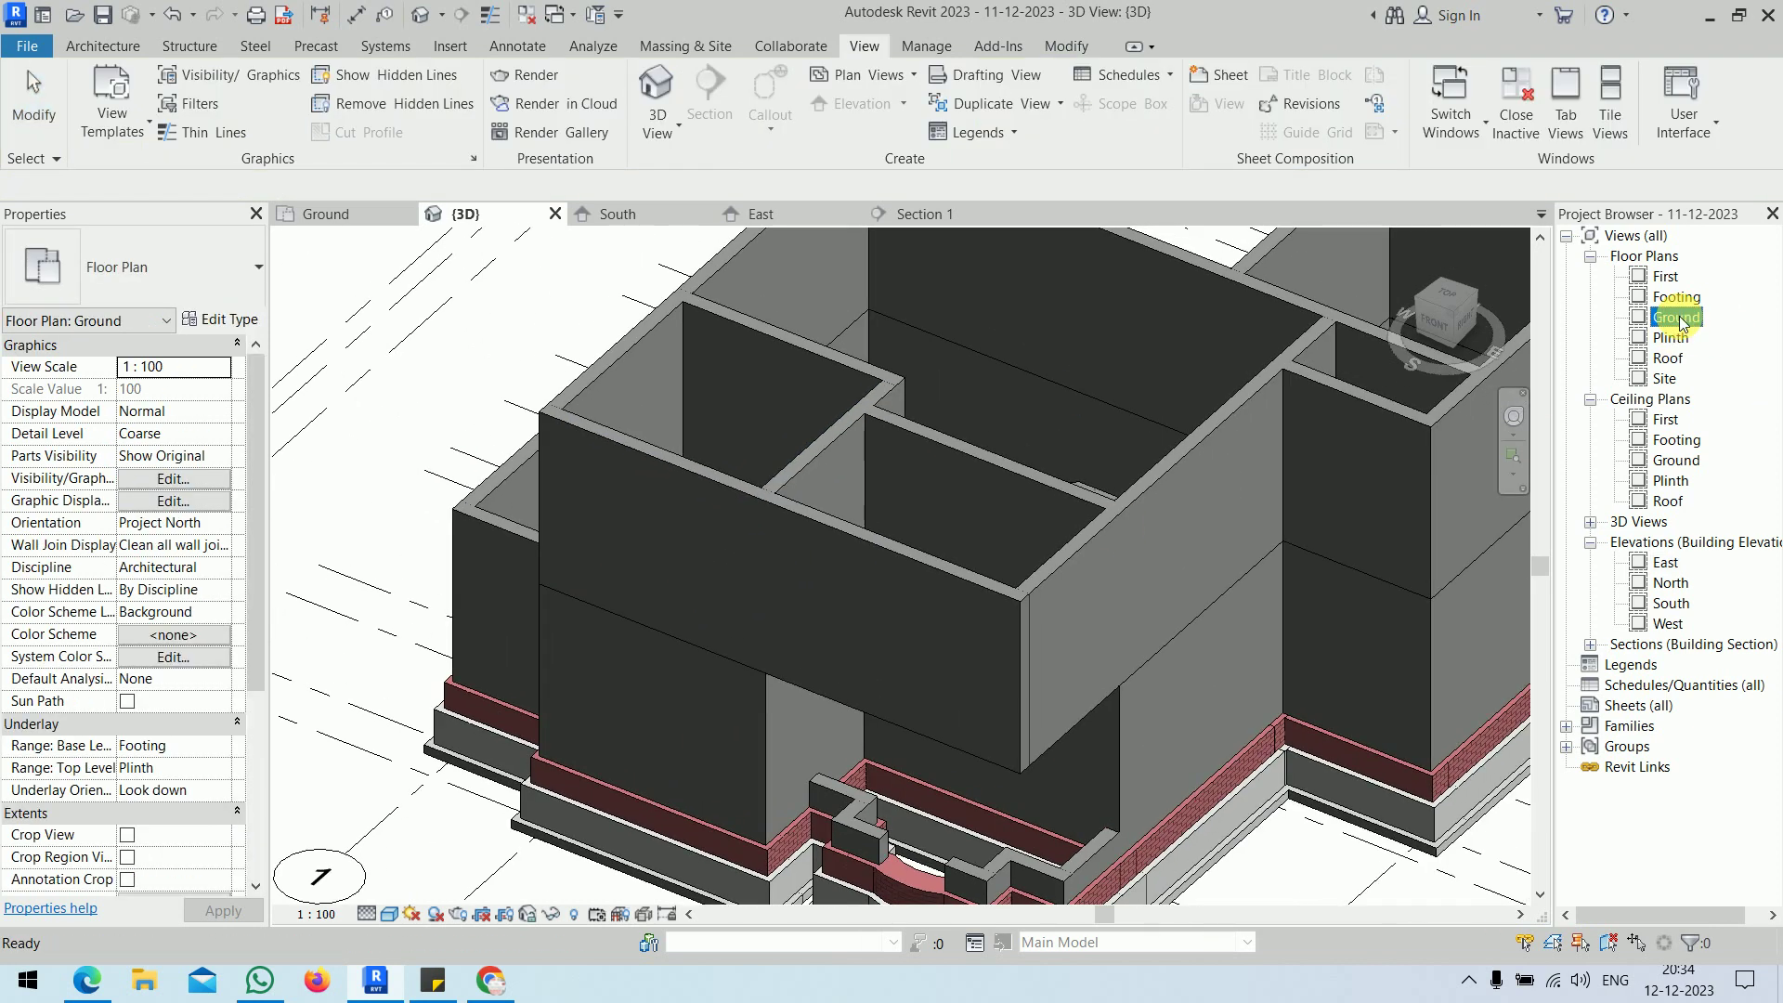
scroll(1075, 594, "down", 4)
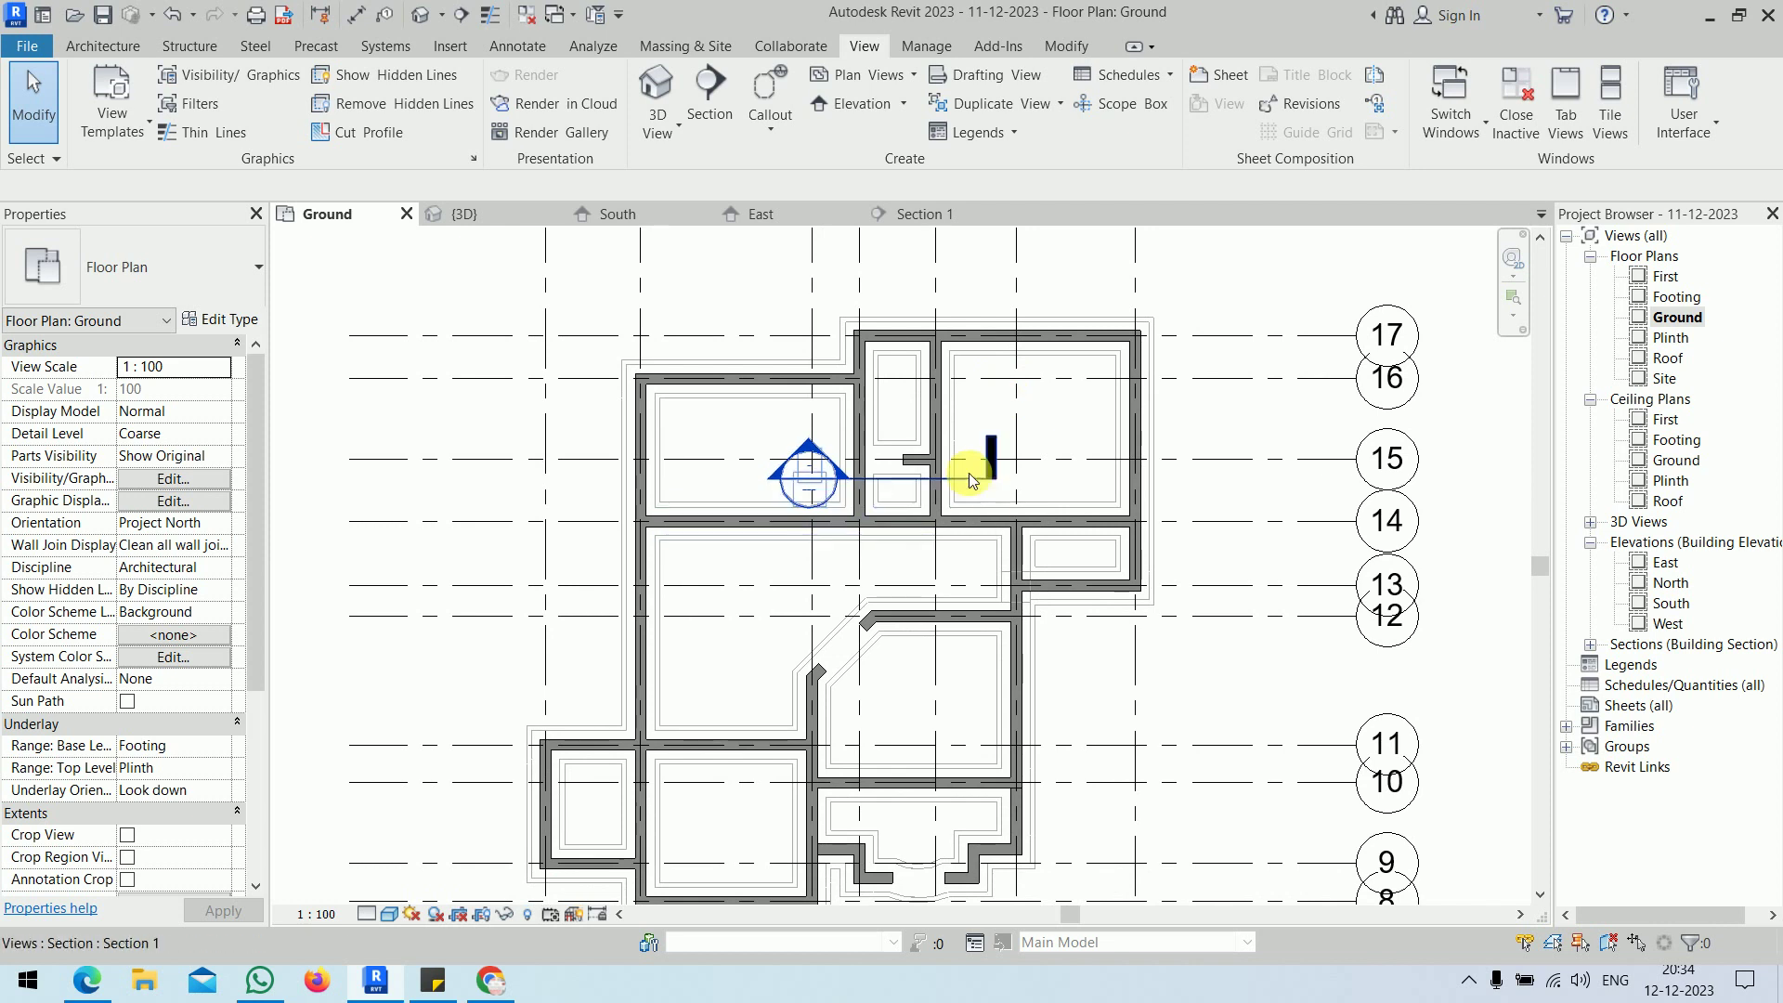
left_click(968, 476)
key("Delete")
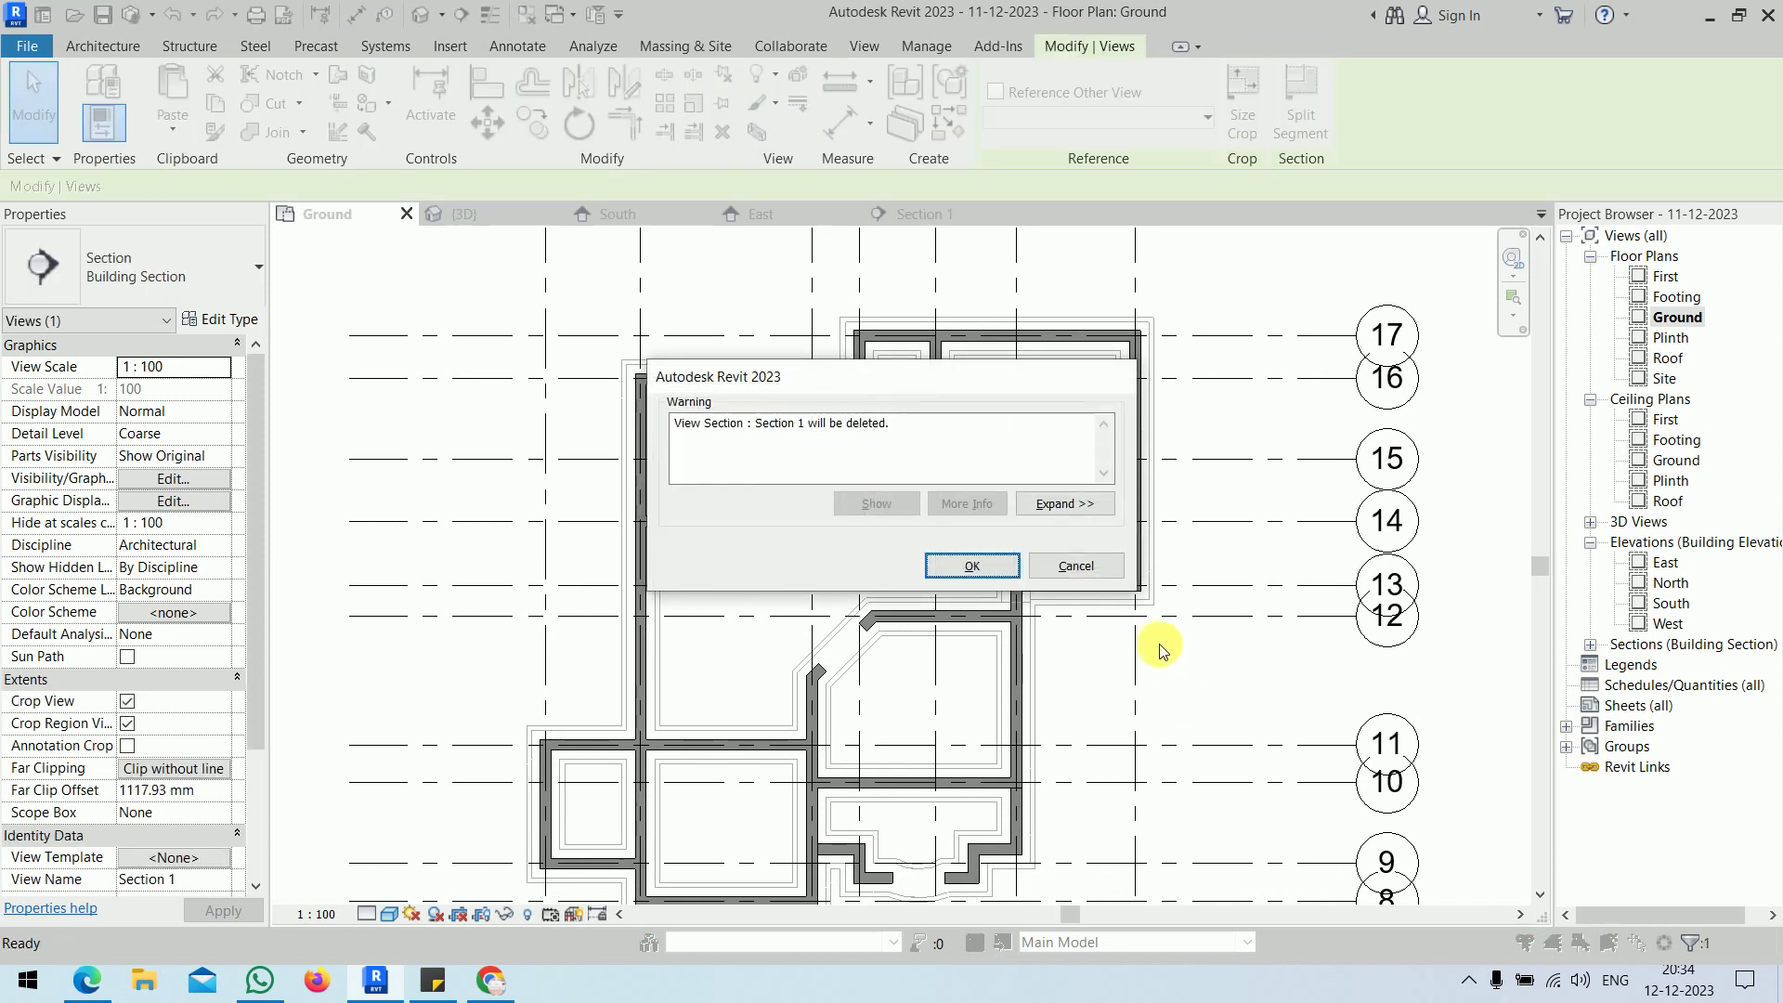
left_click(971, 565)
middle_click_drag(1179, 702, 1168, 637)
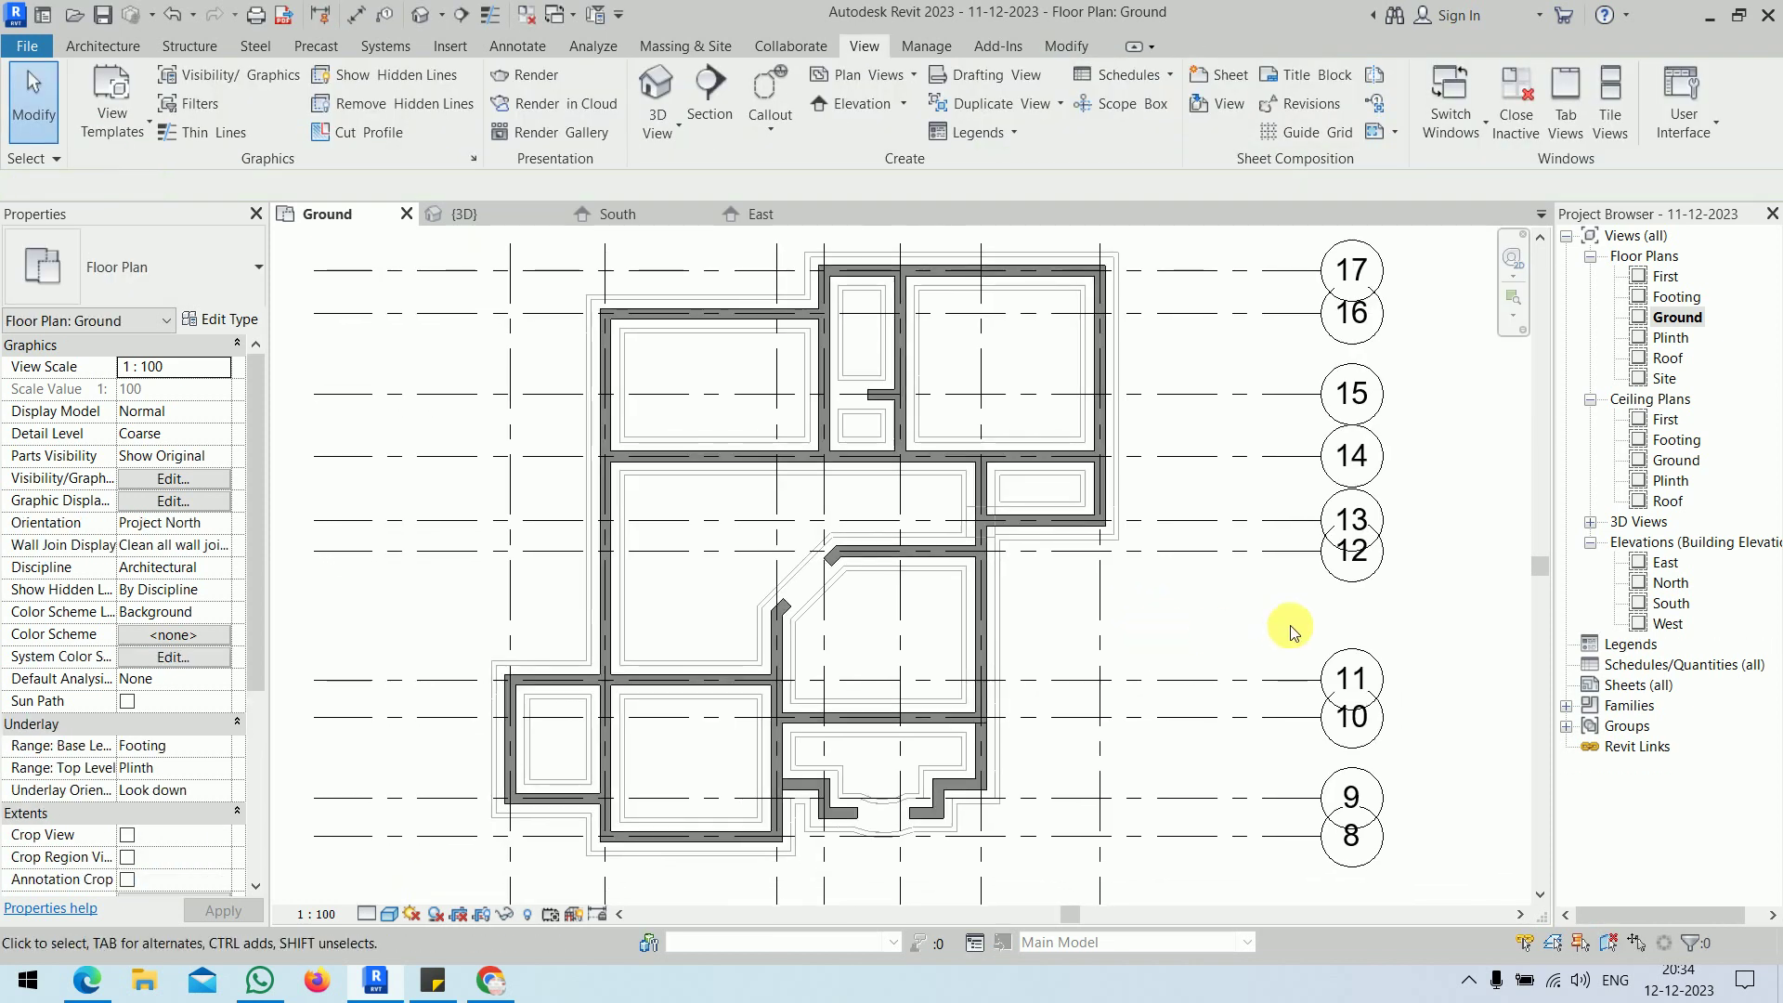
- Switch to the RevitArchitectureWorkbook PDF in Edge and underline door mark D on the page 7 floor plan
left_click(490, 979)
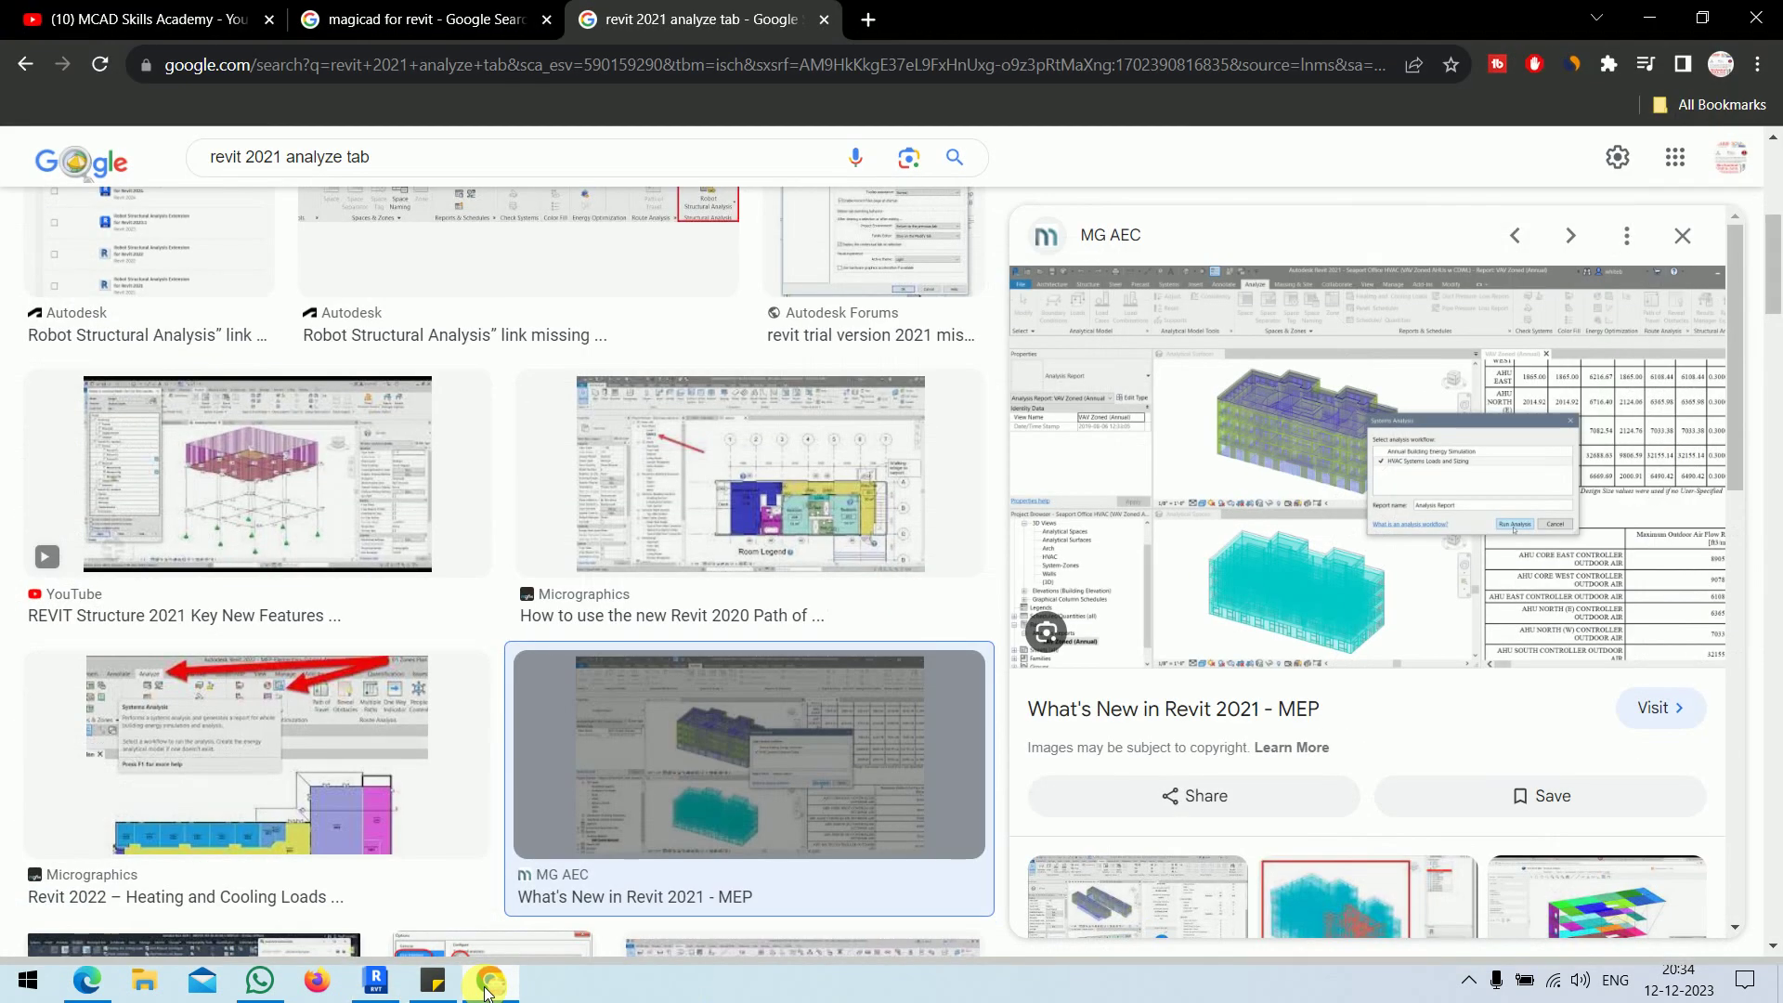
left_click(490, 979)
left_click(86, 980)
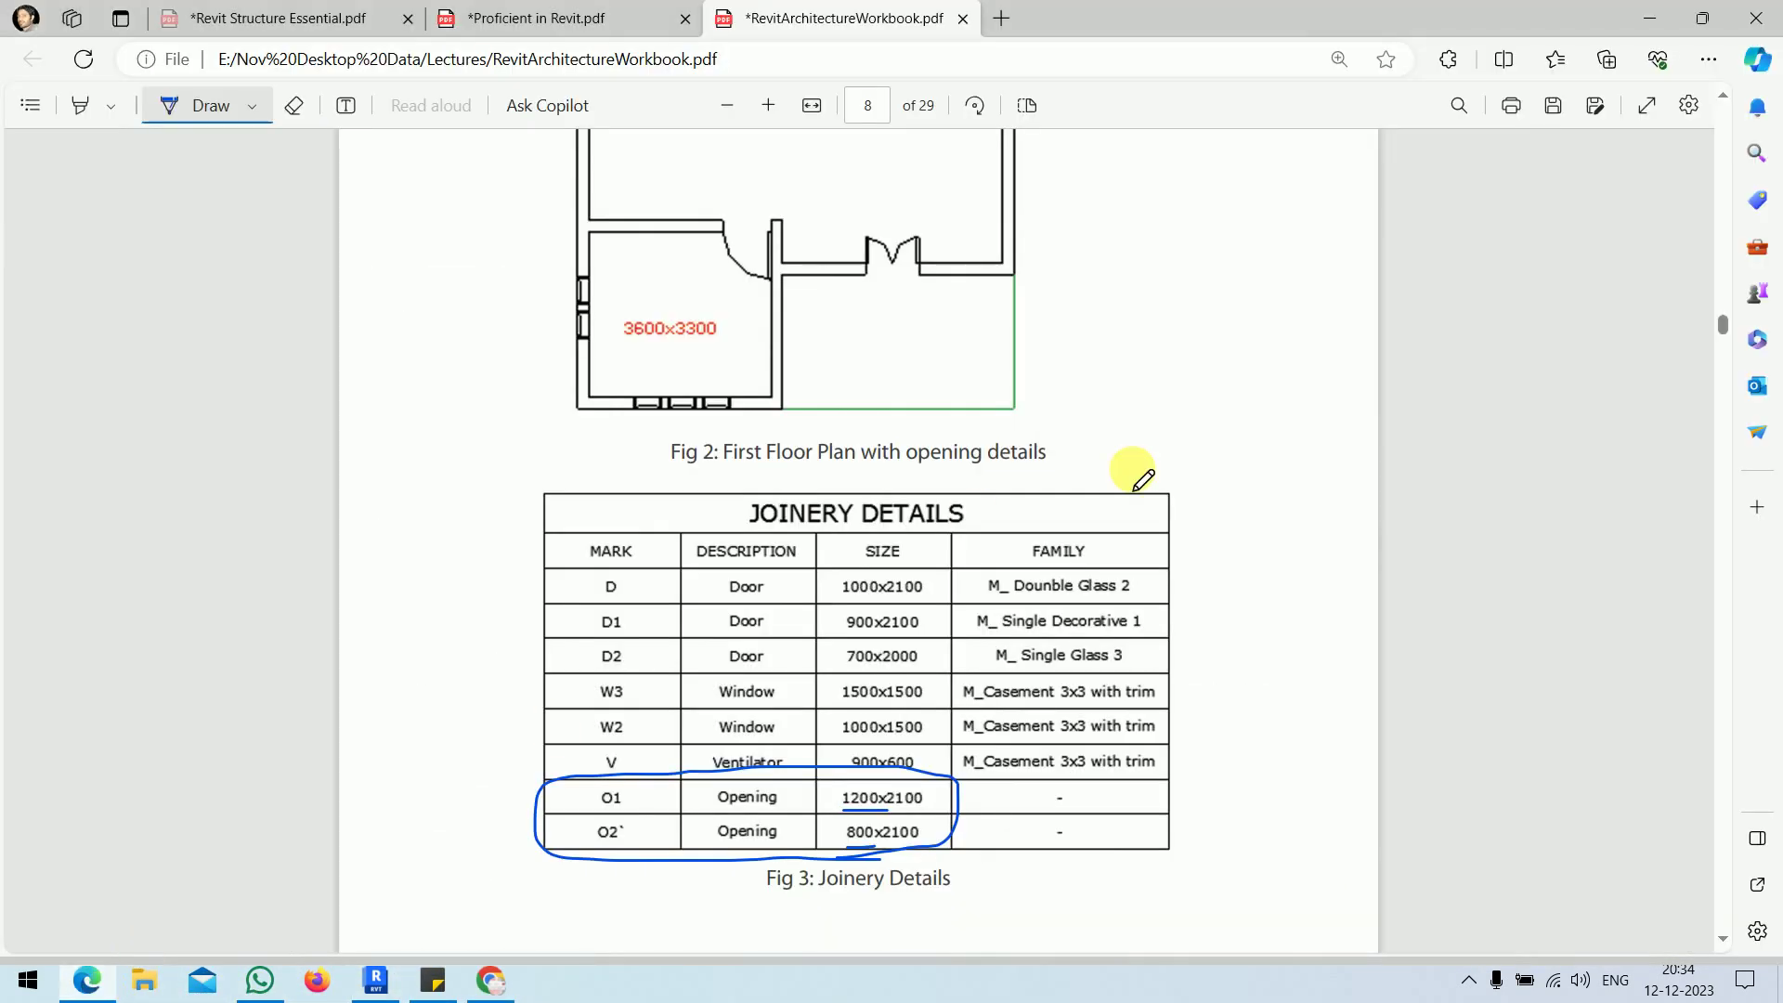
scroll(1142, 472, "up", 10)
scroll(1142, 510, "down", 1)
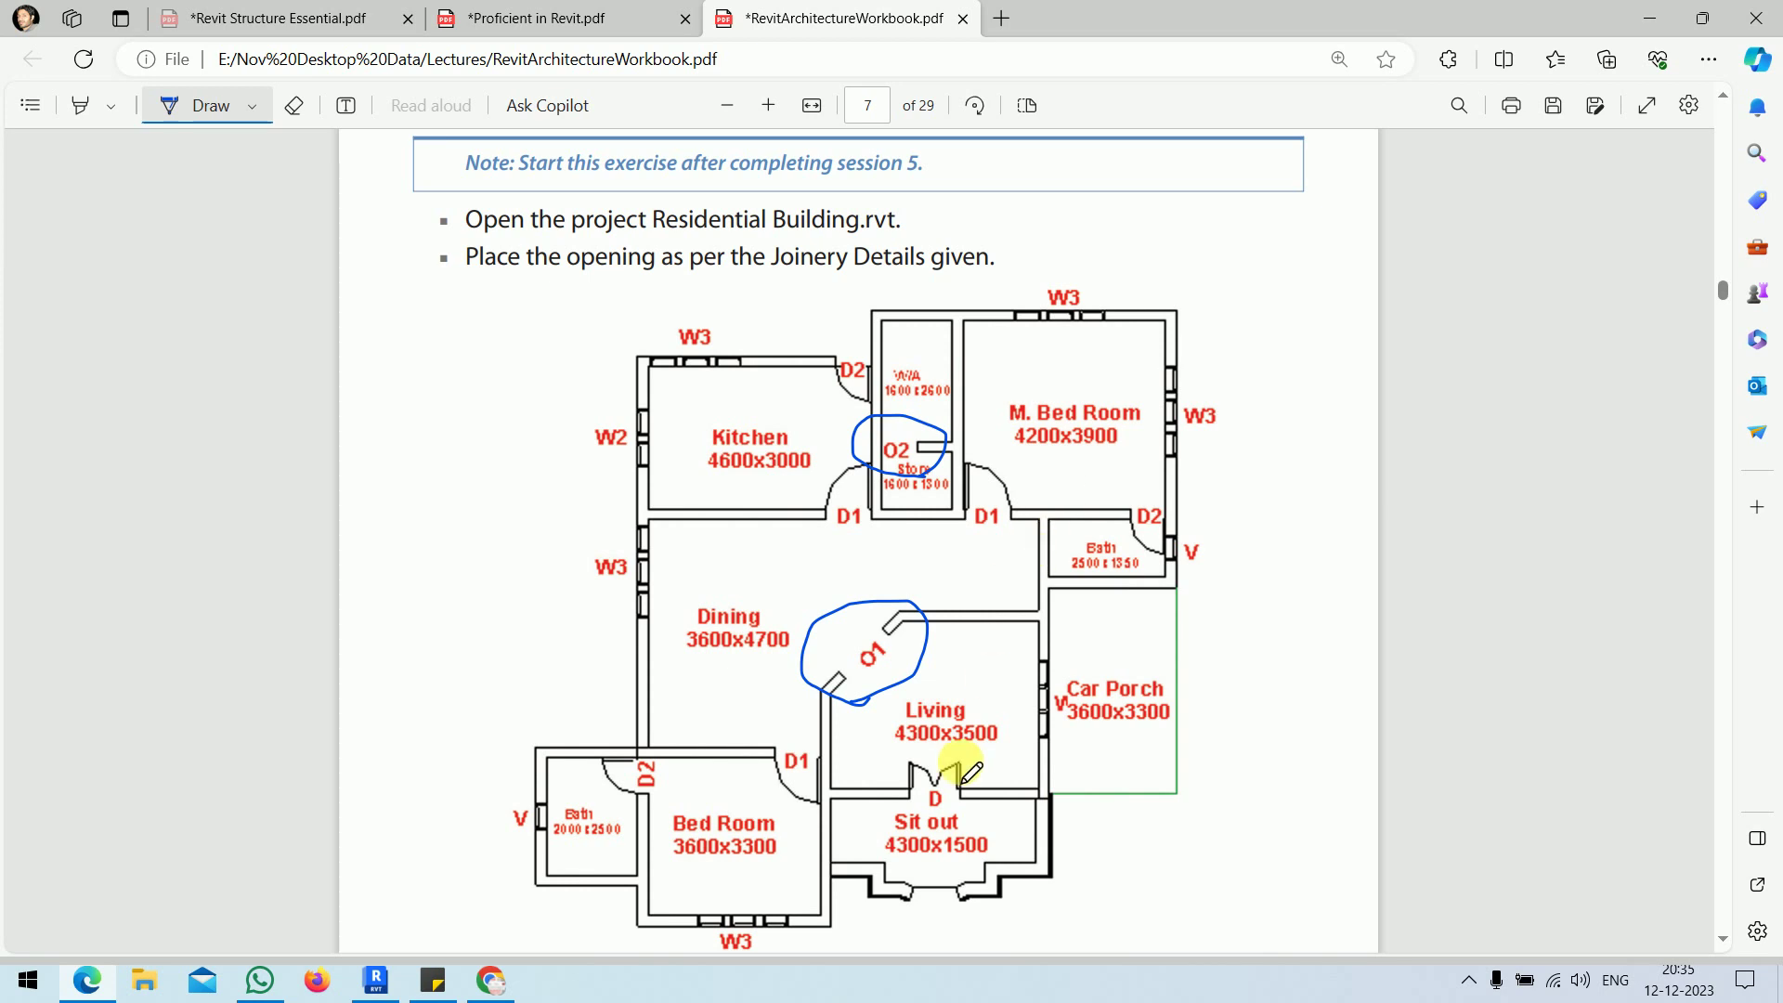
left_click_drag(923, 808, 954, 805)
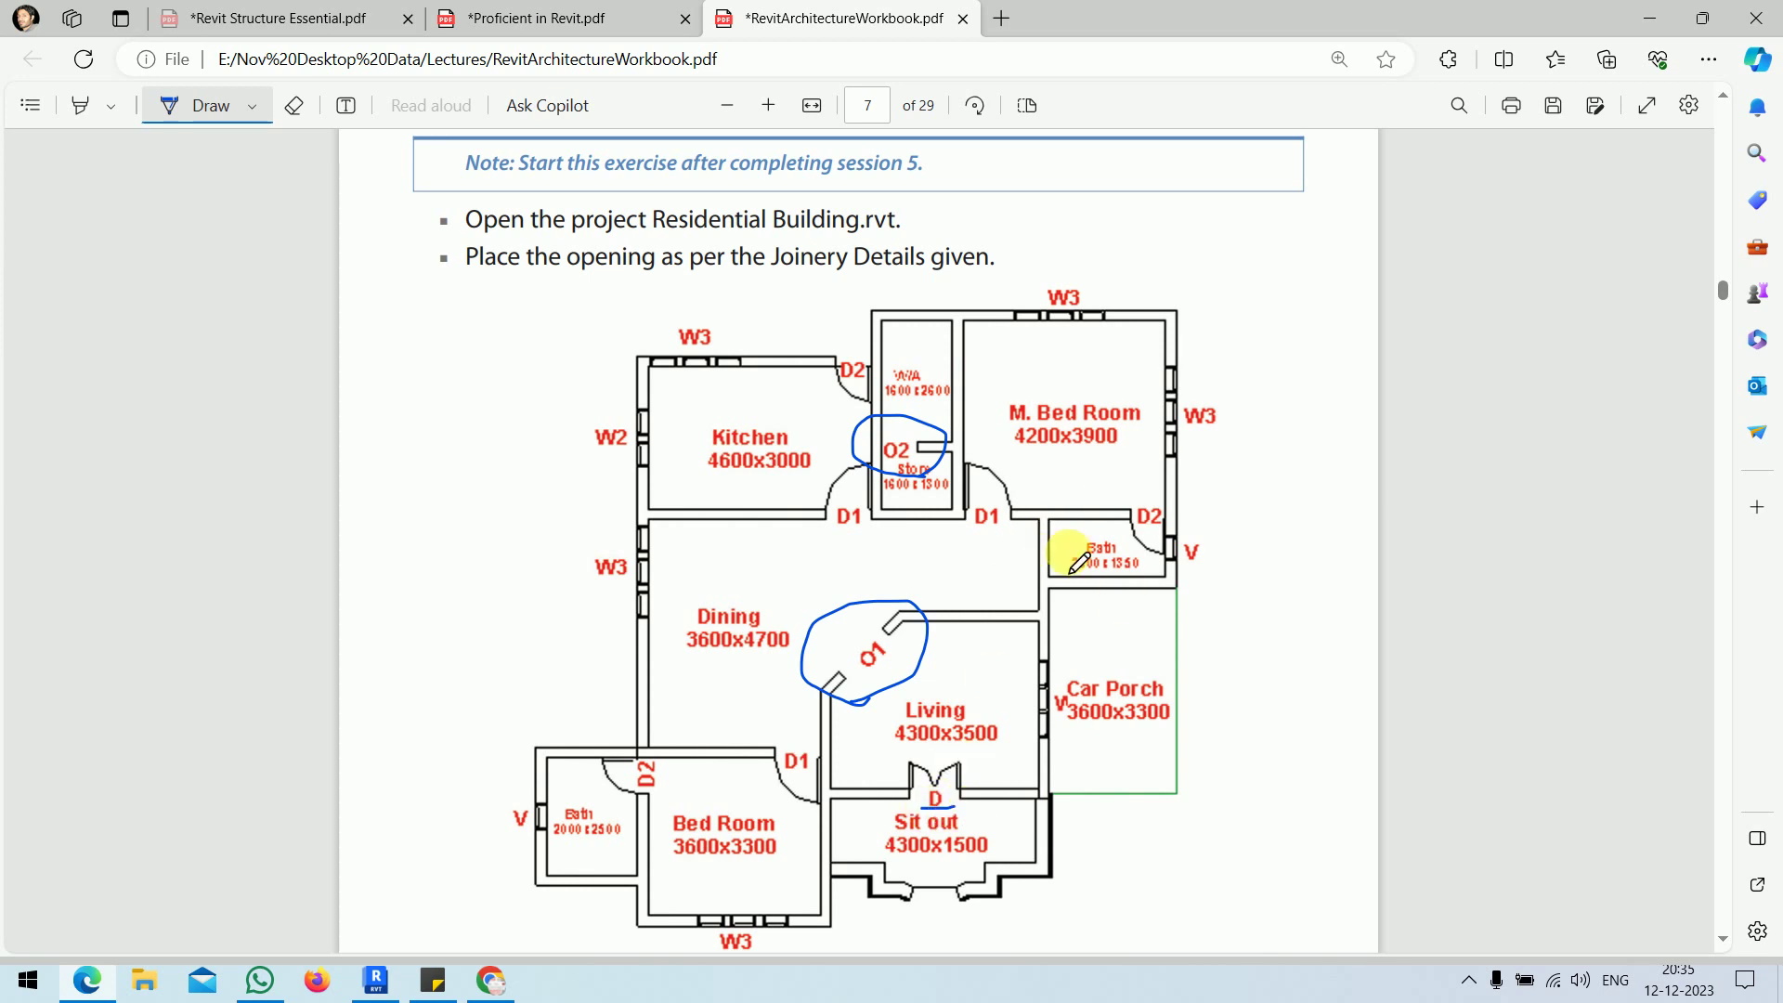
- Underline door D's size 1000x2100 and its family M_ Dounble Glass 2 in the Joinery Details table
scroll(1068, 561, "down", 9)
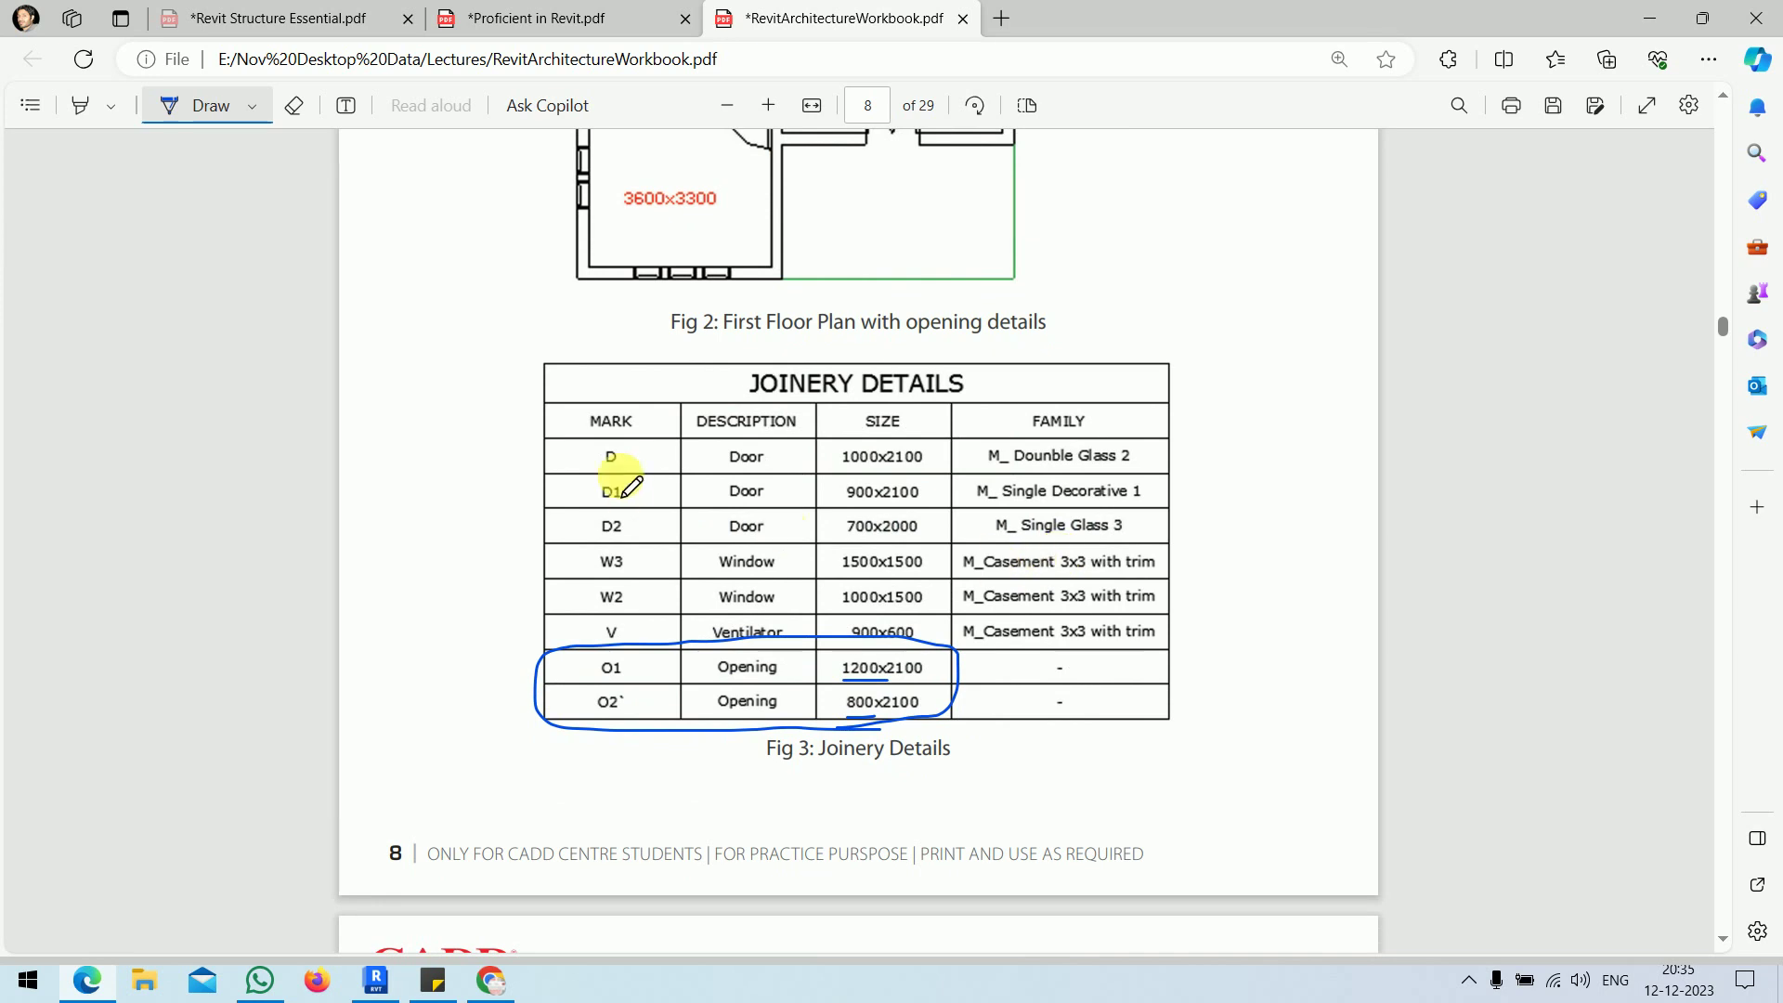
left_click_drag(840, 472, 933, 471)
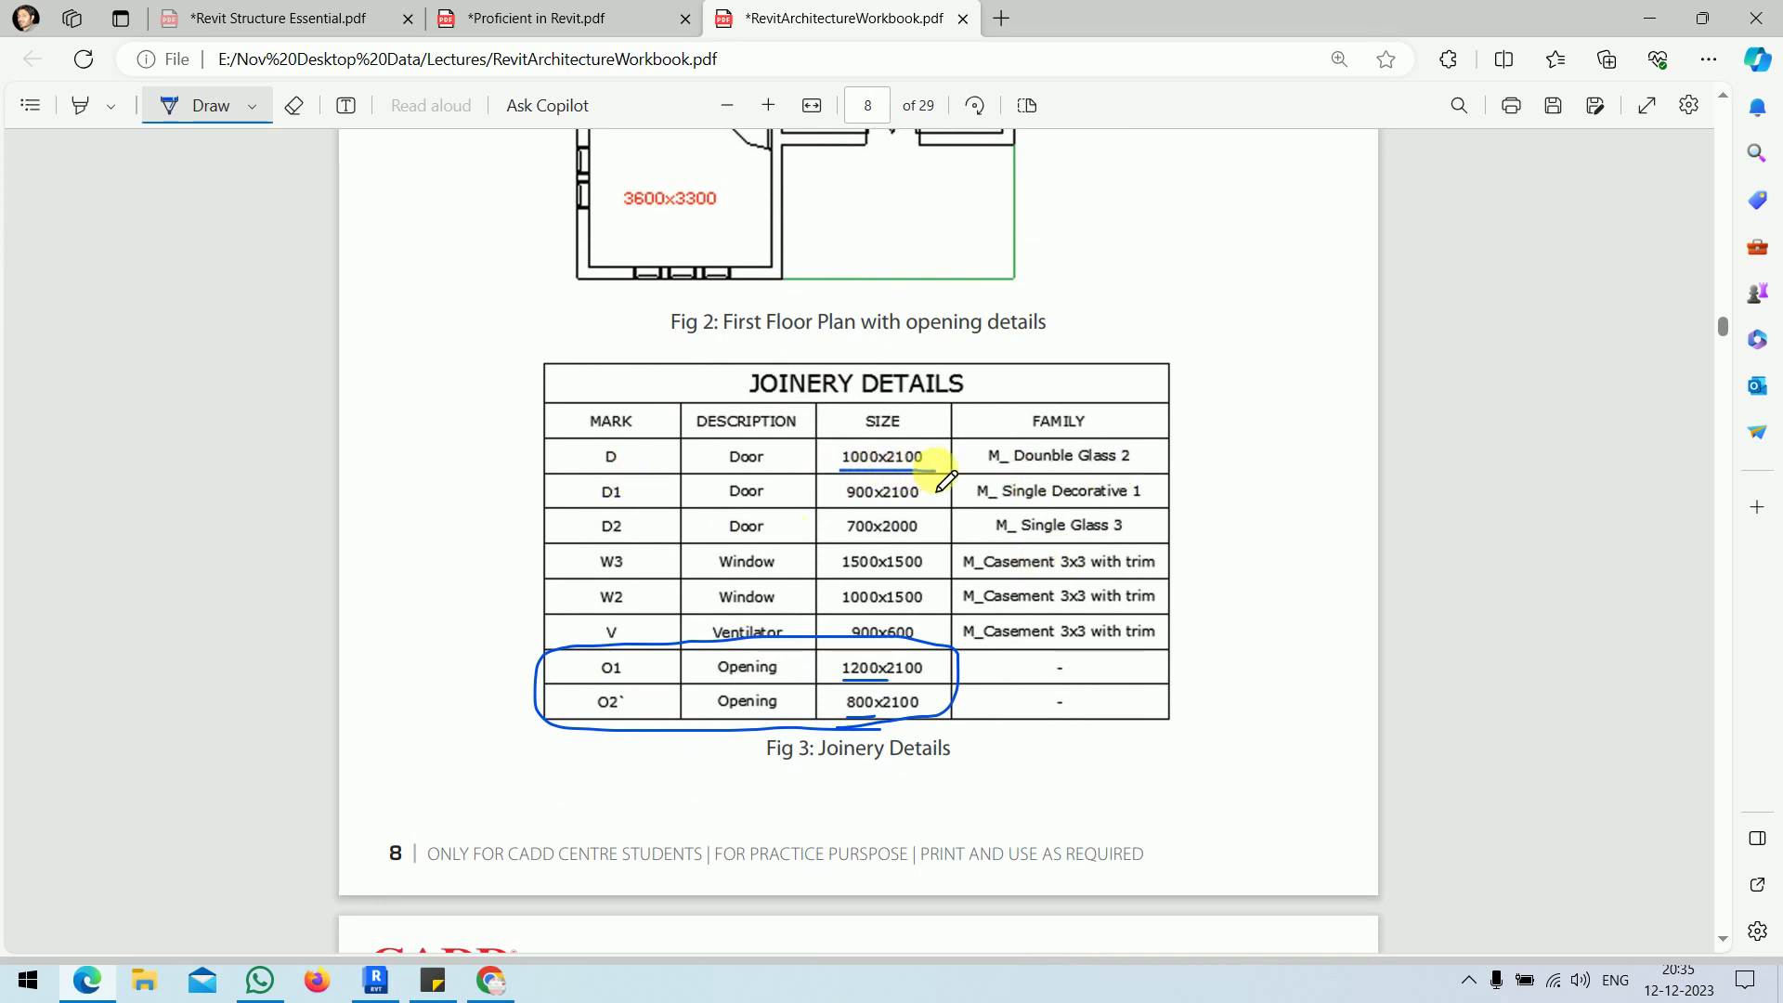
left_click_drag(1040, 474, 1140, 474)
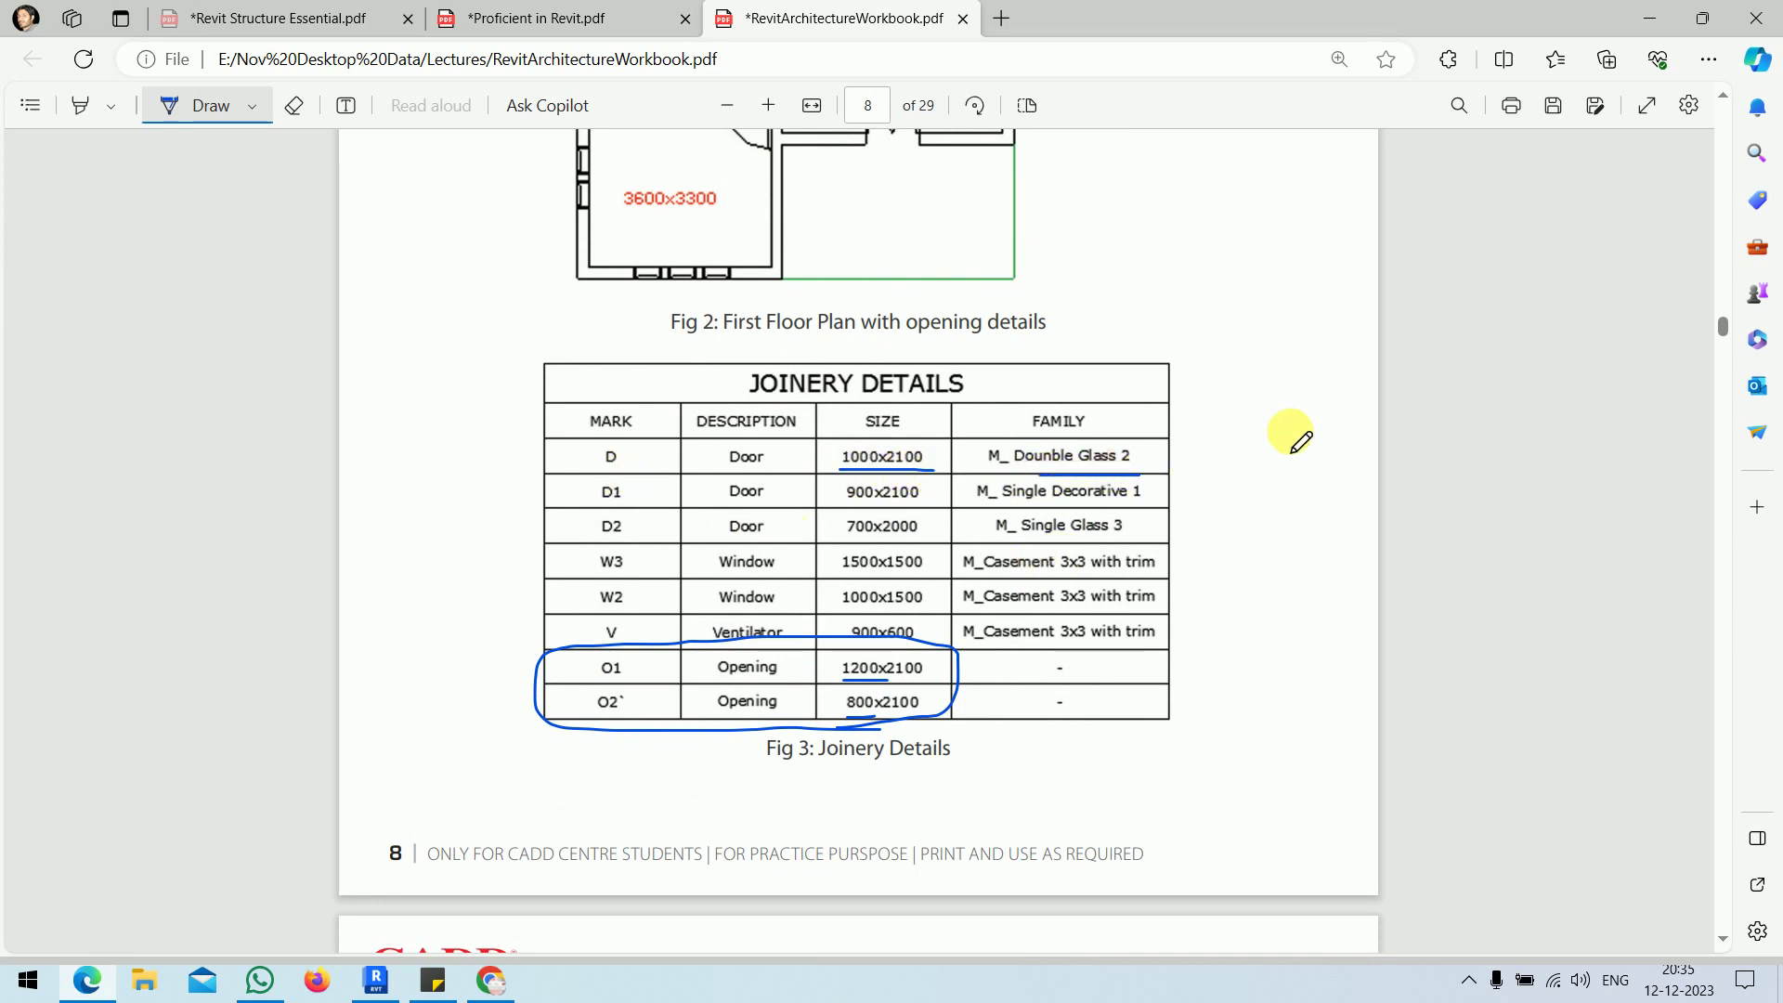
- Switch to Revit, start the Door tool in the Ground floor plan and review the available M_Single-Flush types
left_click(374, 980)
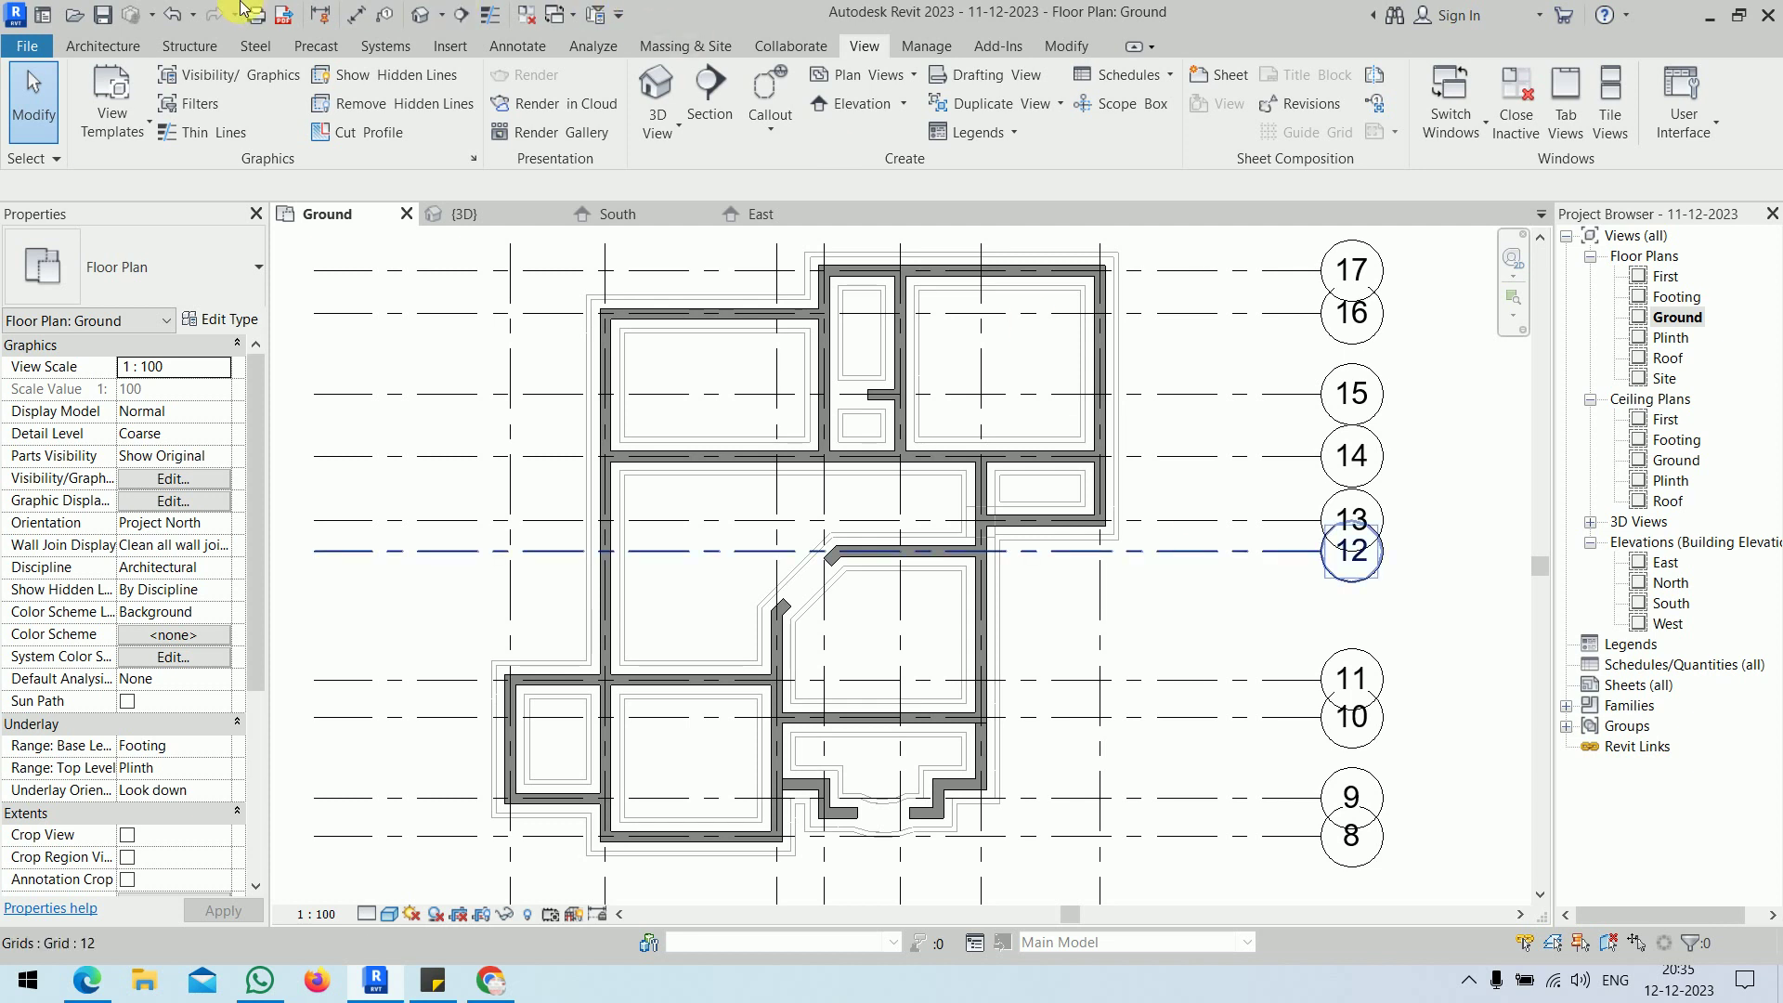
left_click(119, 46)
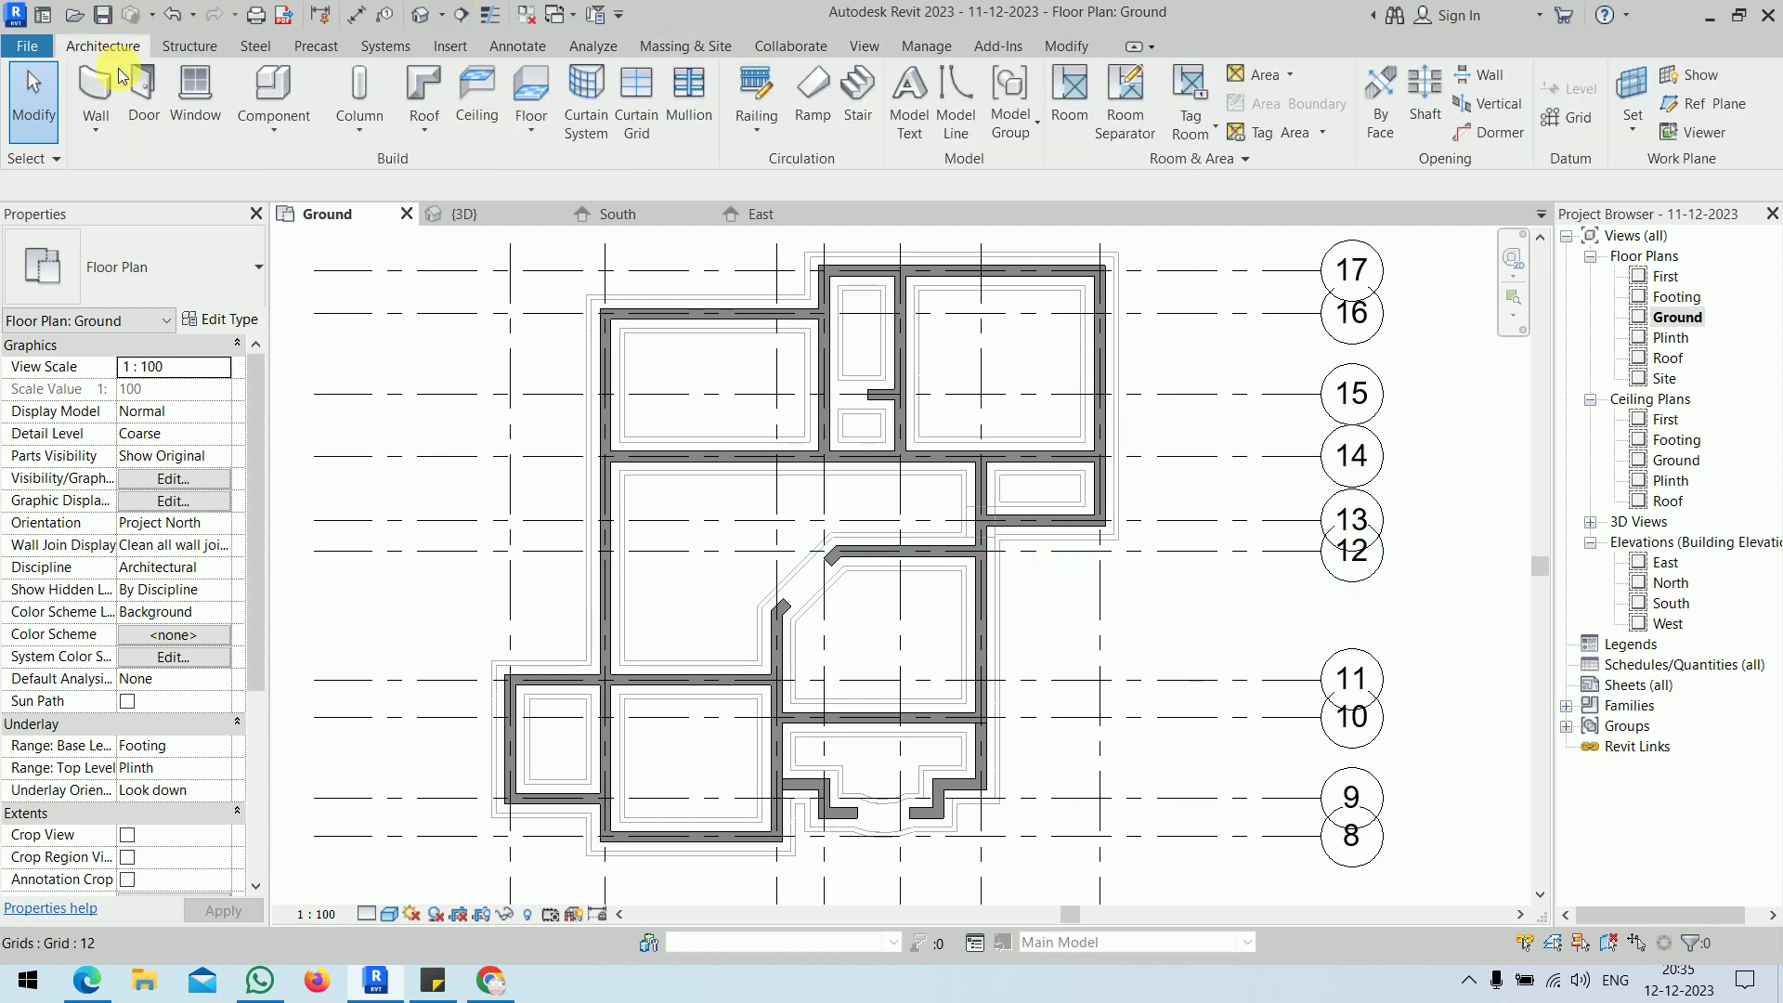
left_click(150, 109)
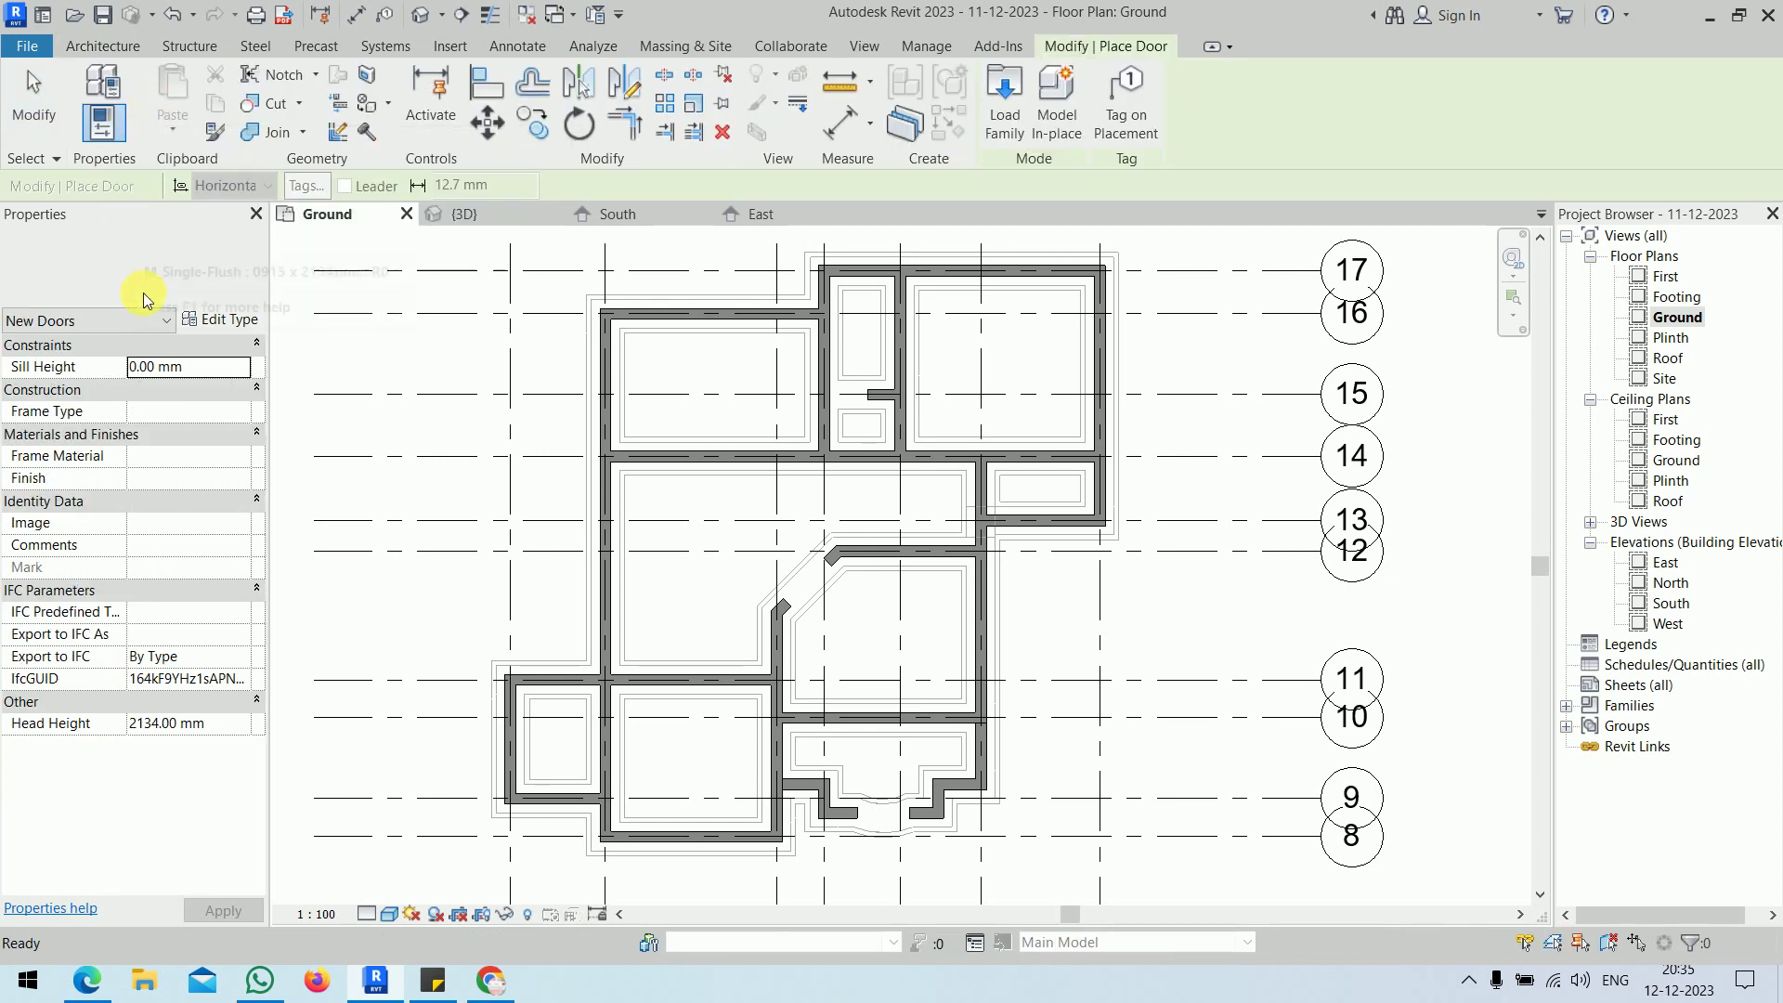
left_click(160, 270)
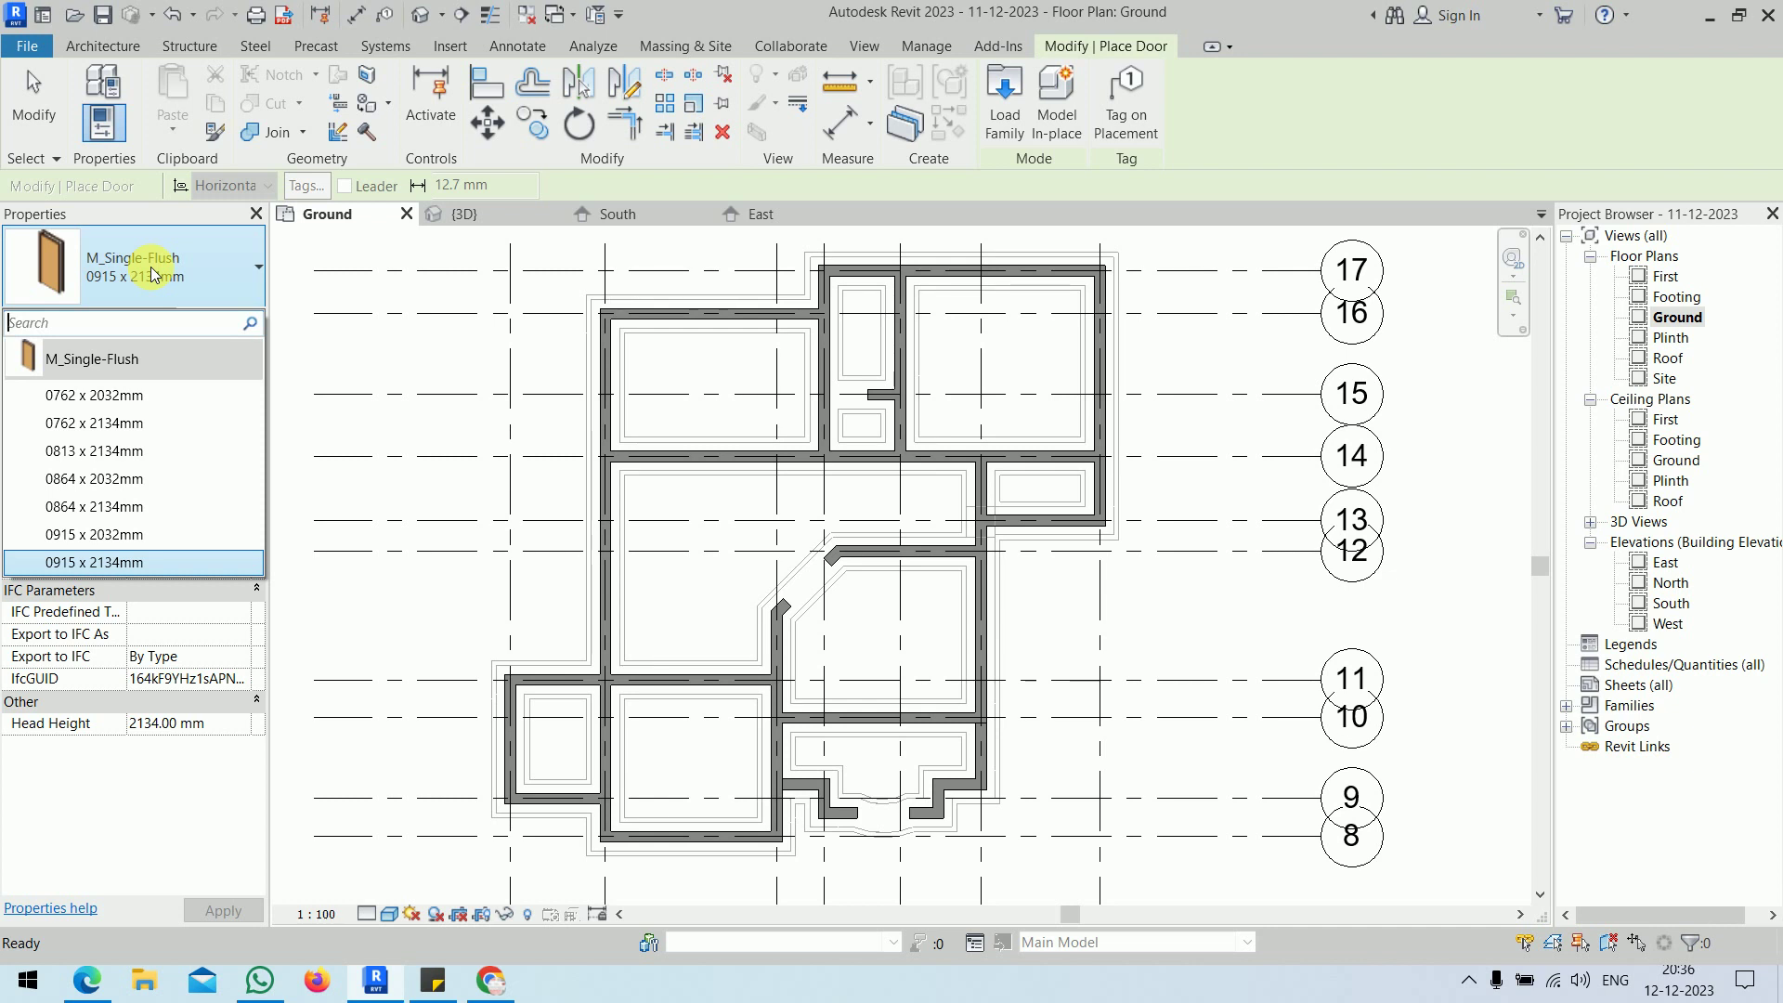
left_click(153, 275)
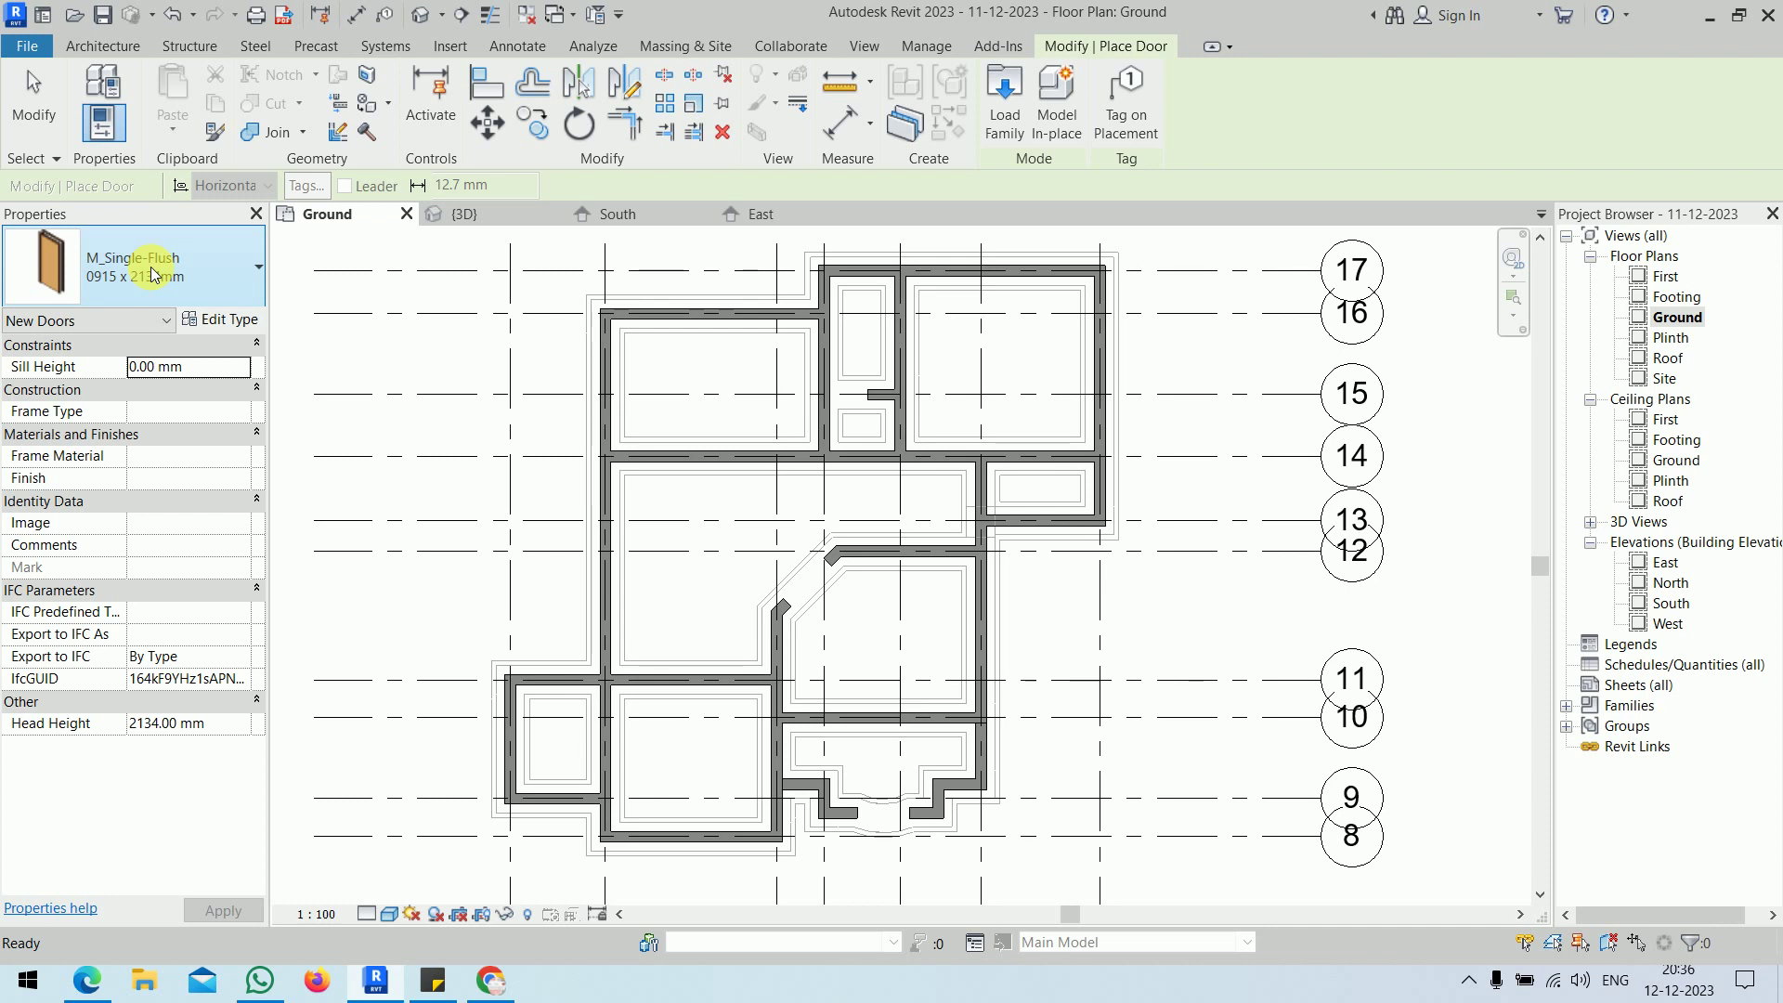
- Browse for a door family to load in the English library's US > Doors > Residential folder and enlarge its thumbnails
left_click(990, 139)
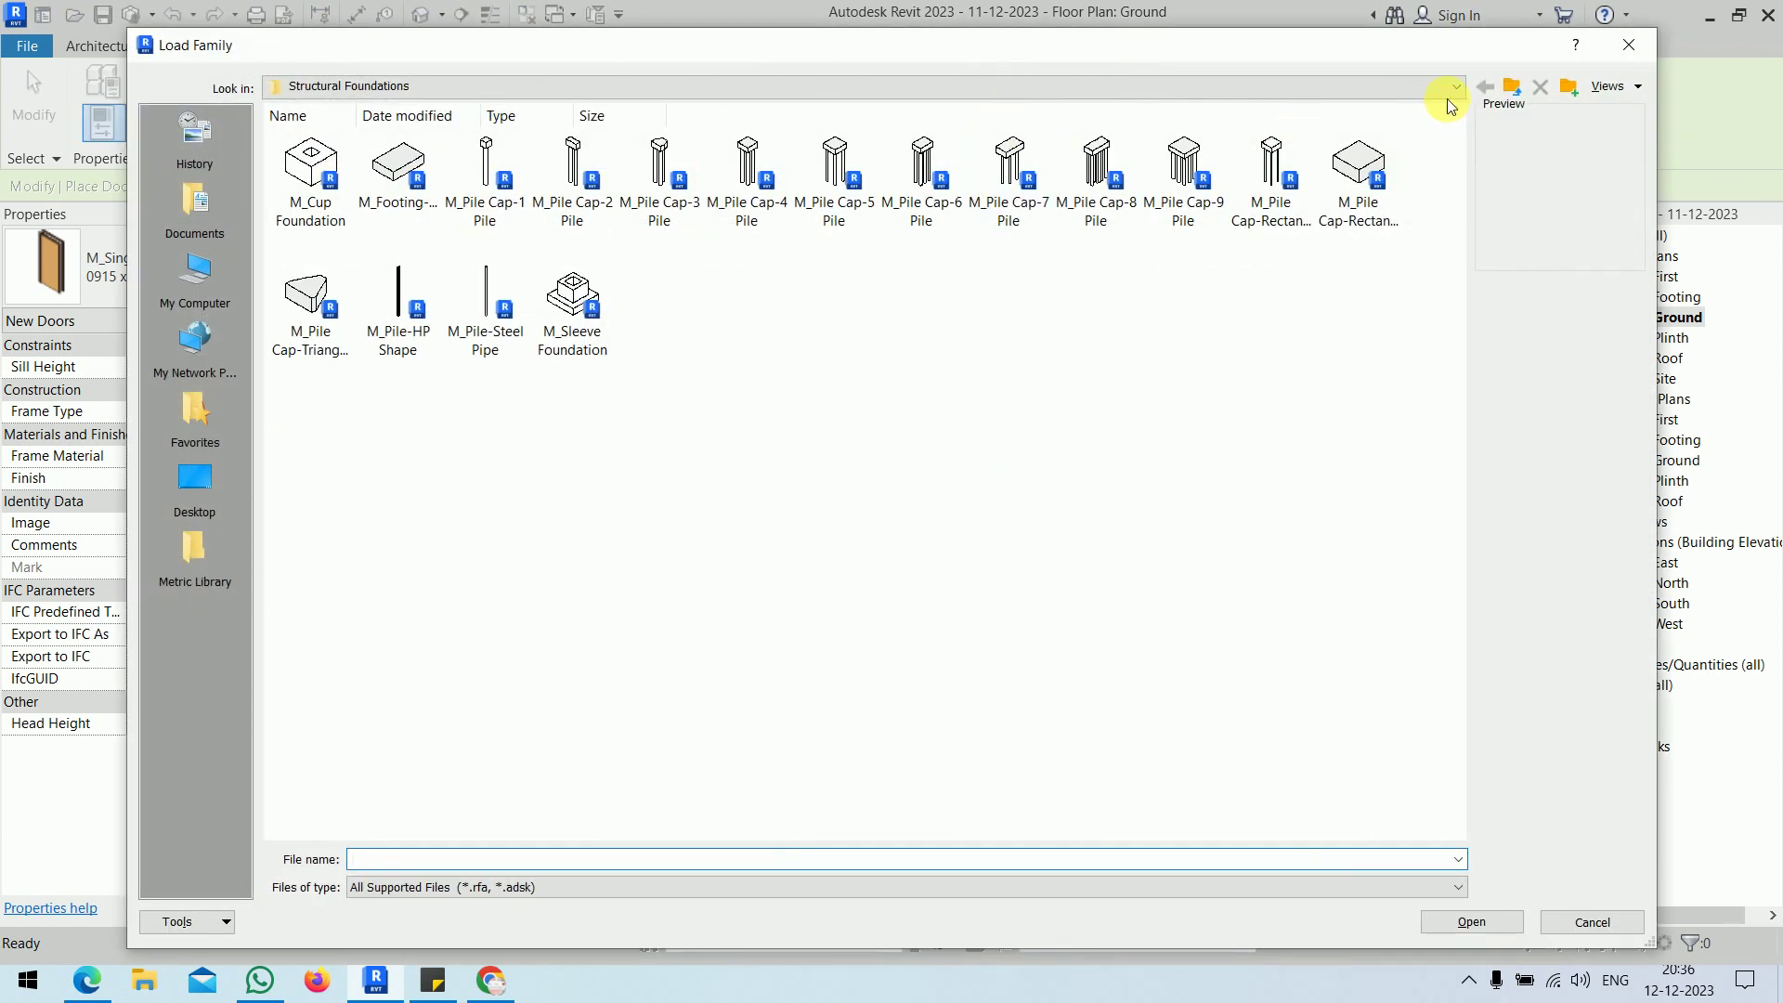
left_click(1509, 88)
left_click(1508, 88)
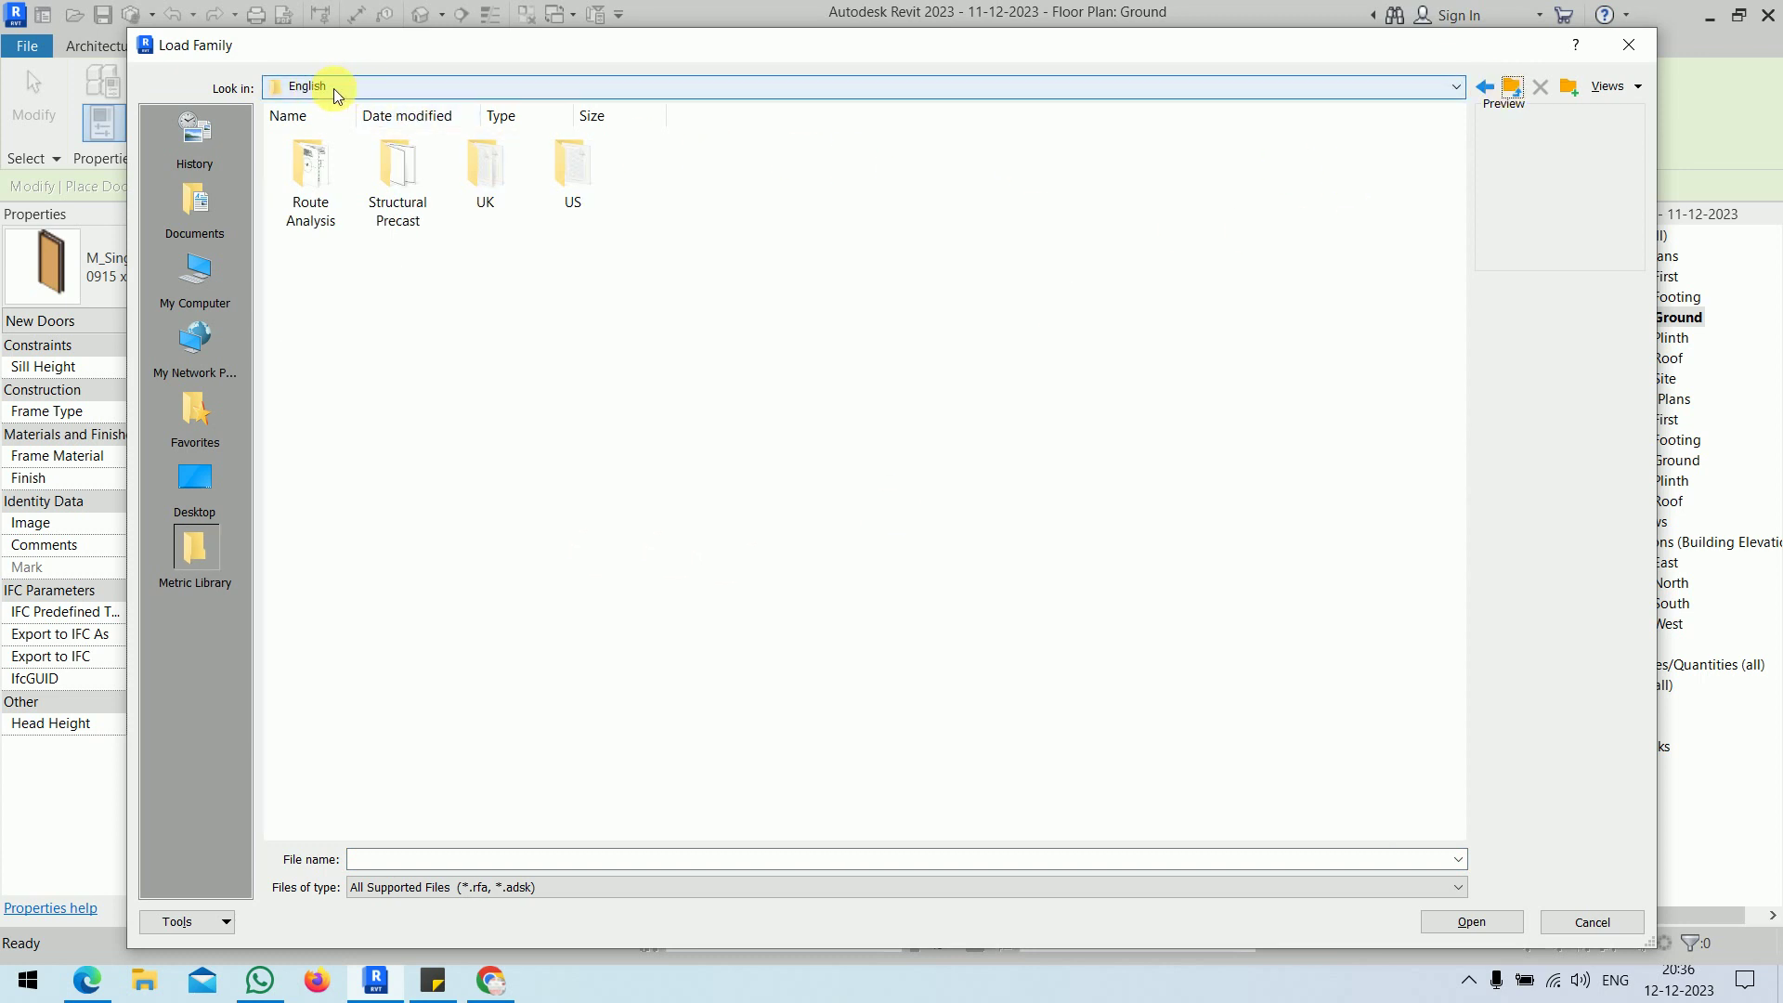
double_click(572, 167)
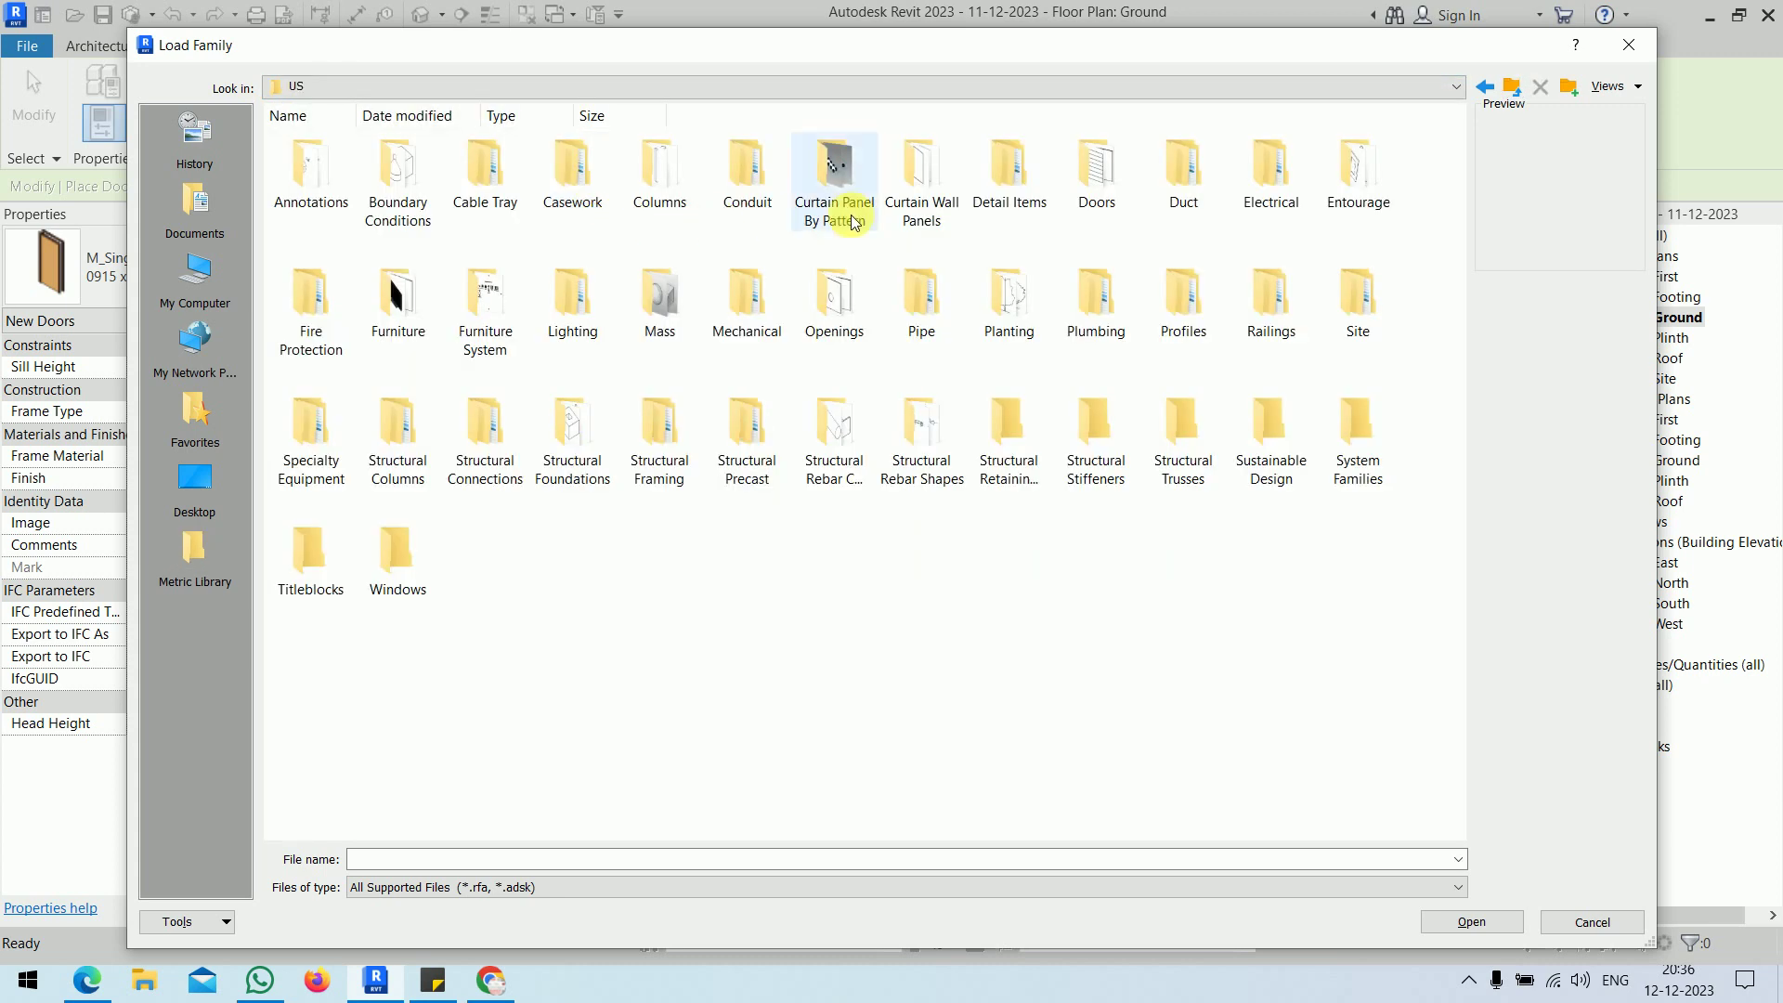
double_click(1113, 208)
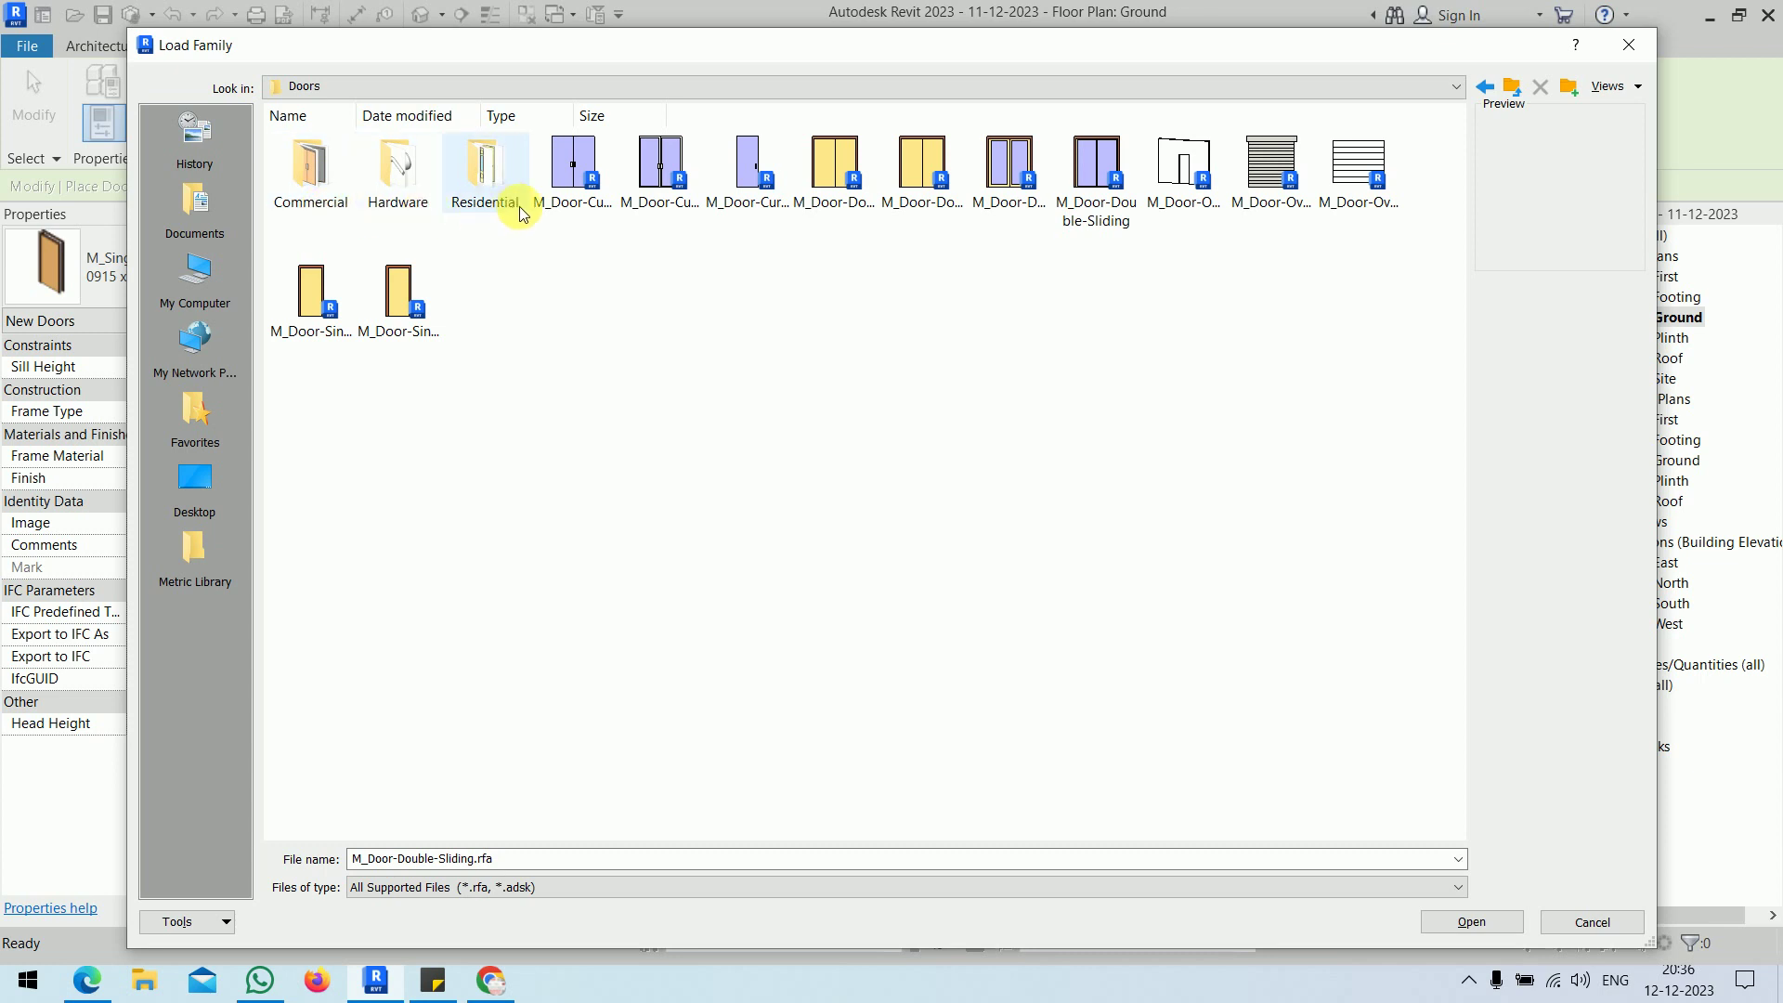
double_click(490, 203)
right_click(605, 420)
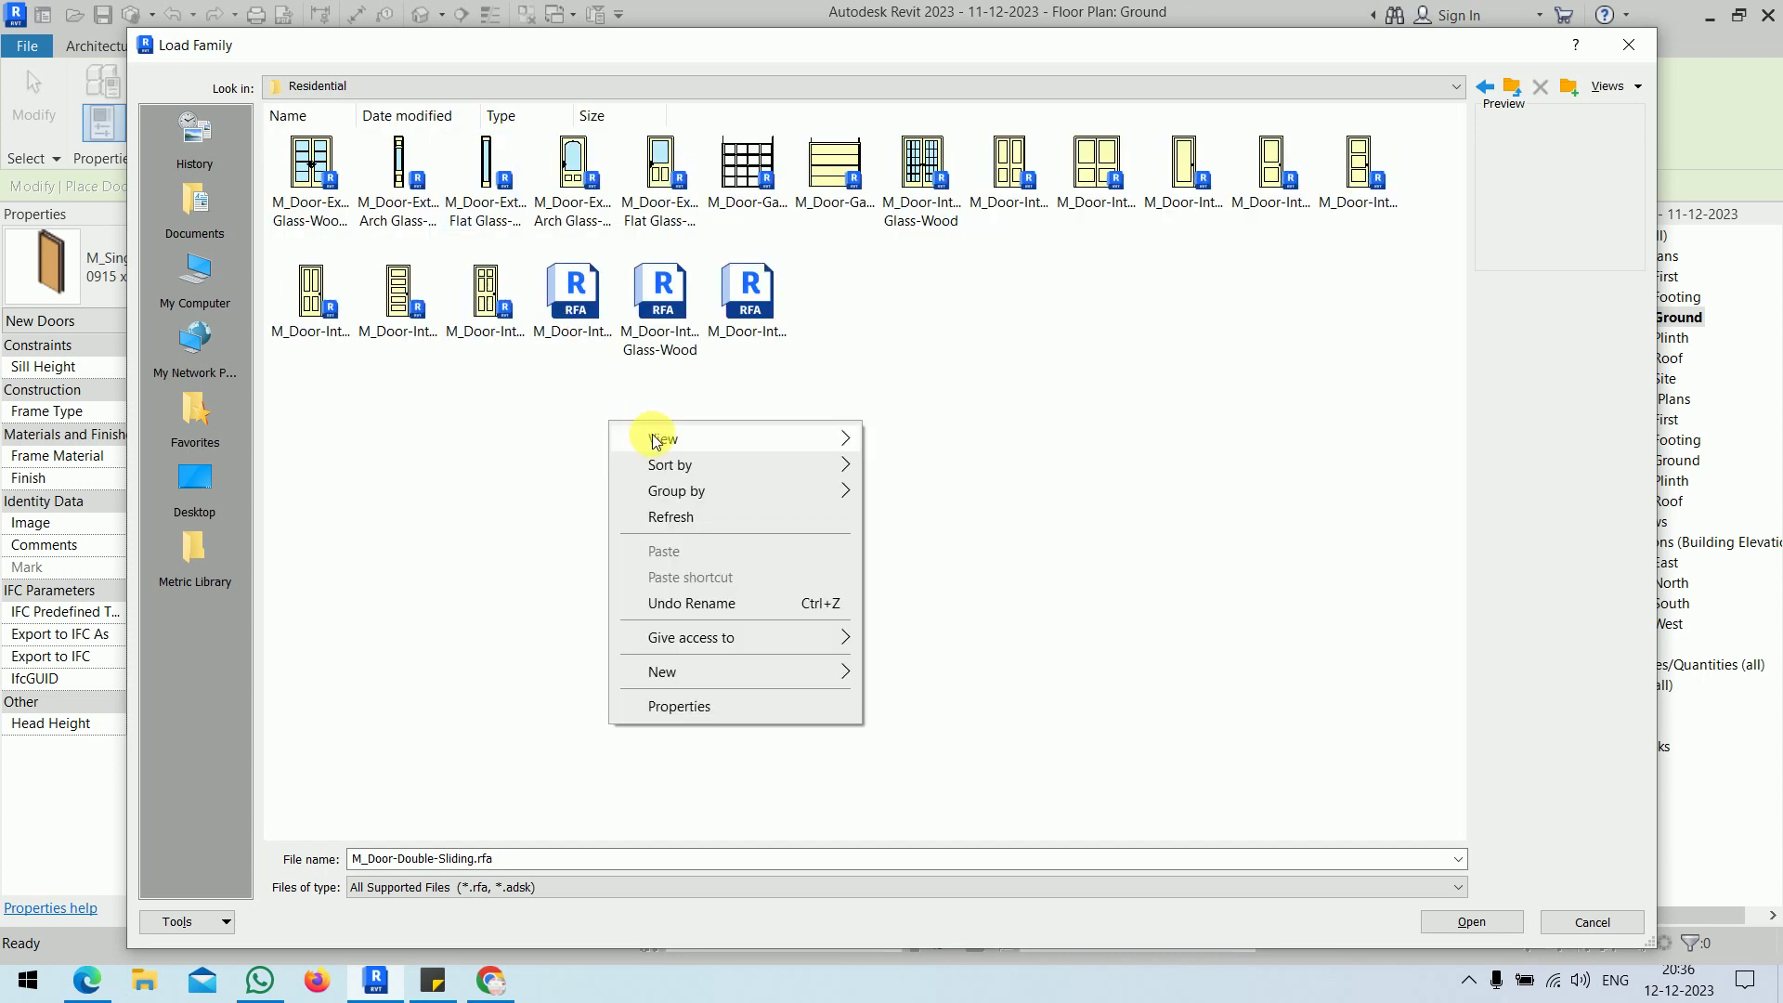
mouse_move(655, 437)
left_click(922, 457)
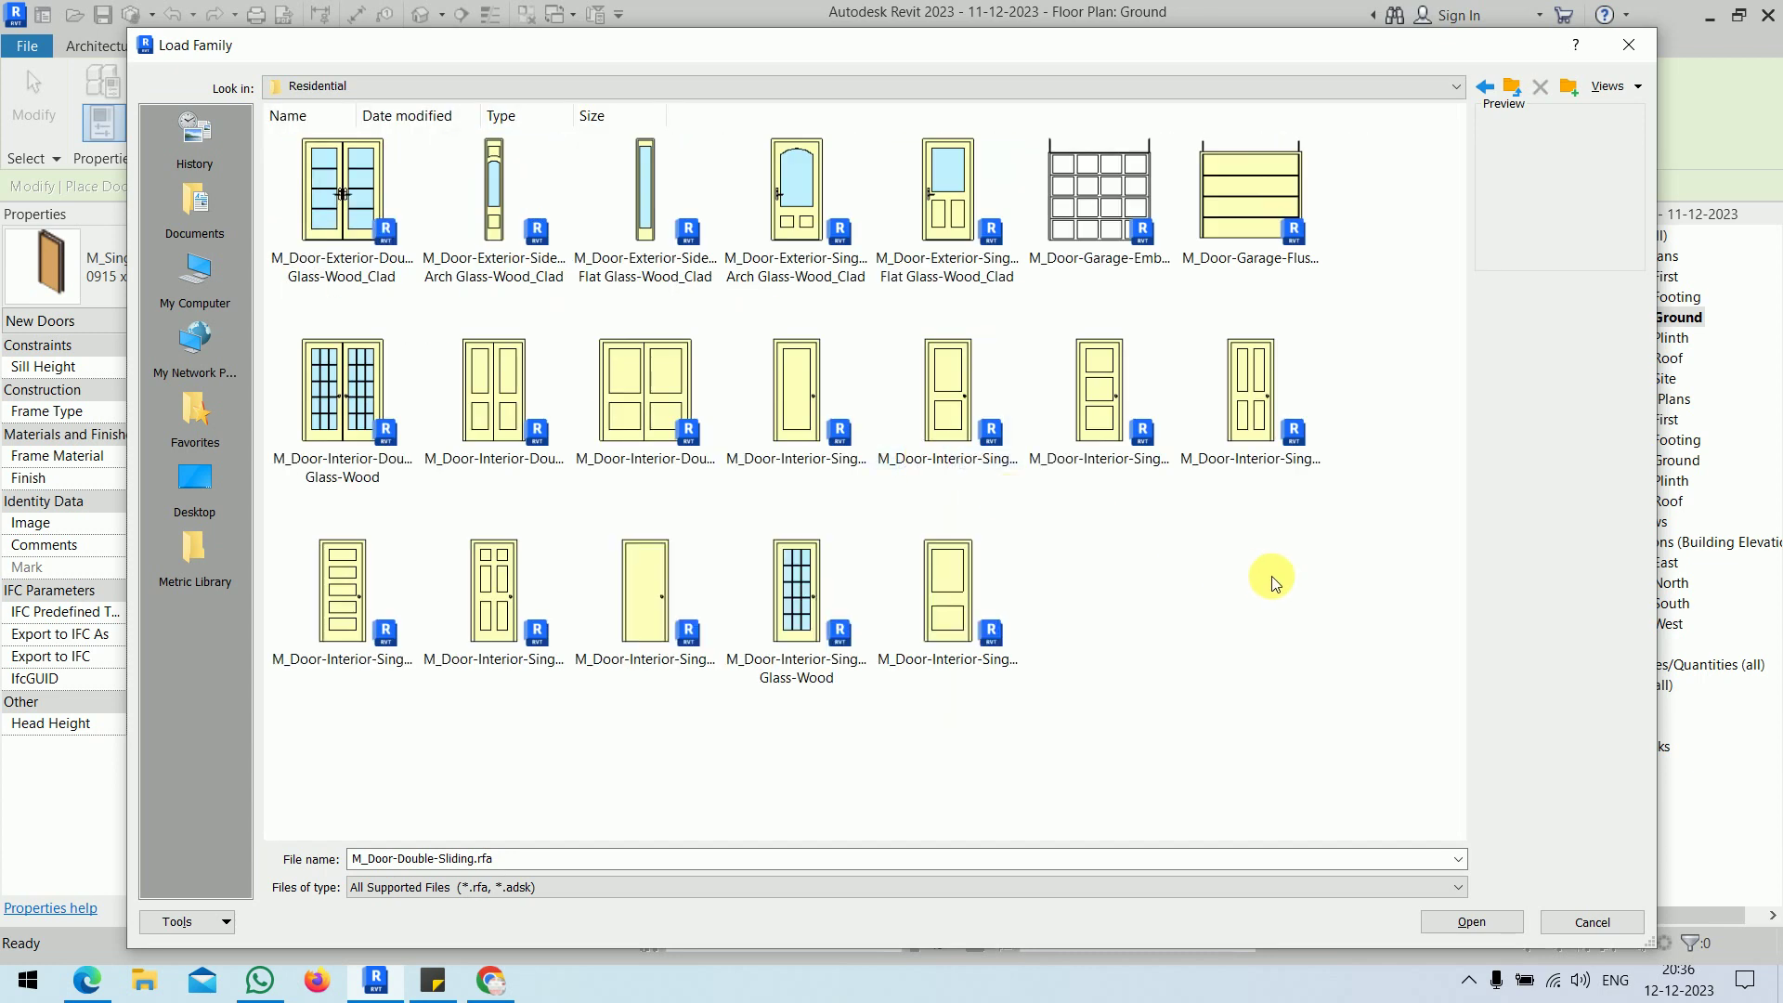
- Load the M_Door-Exterior-Double-Full Glass-Wood_Clad family with its 1500 x 2000mm type
key("Home")
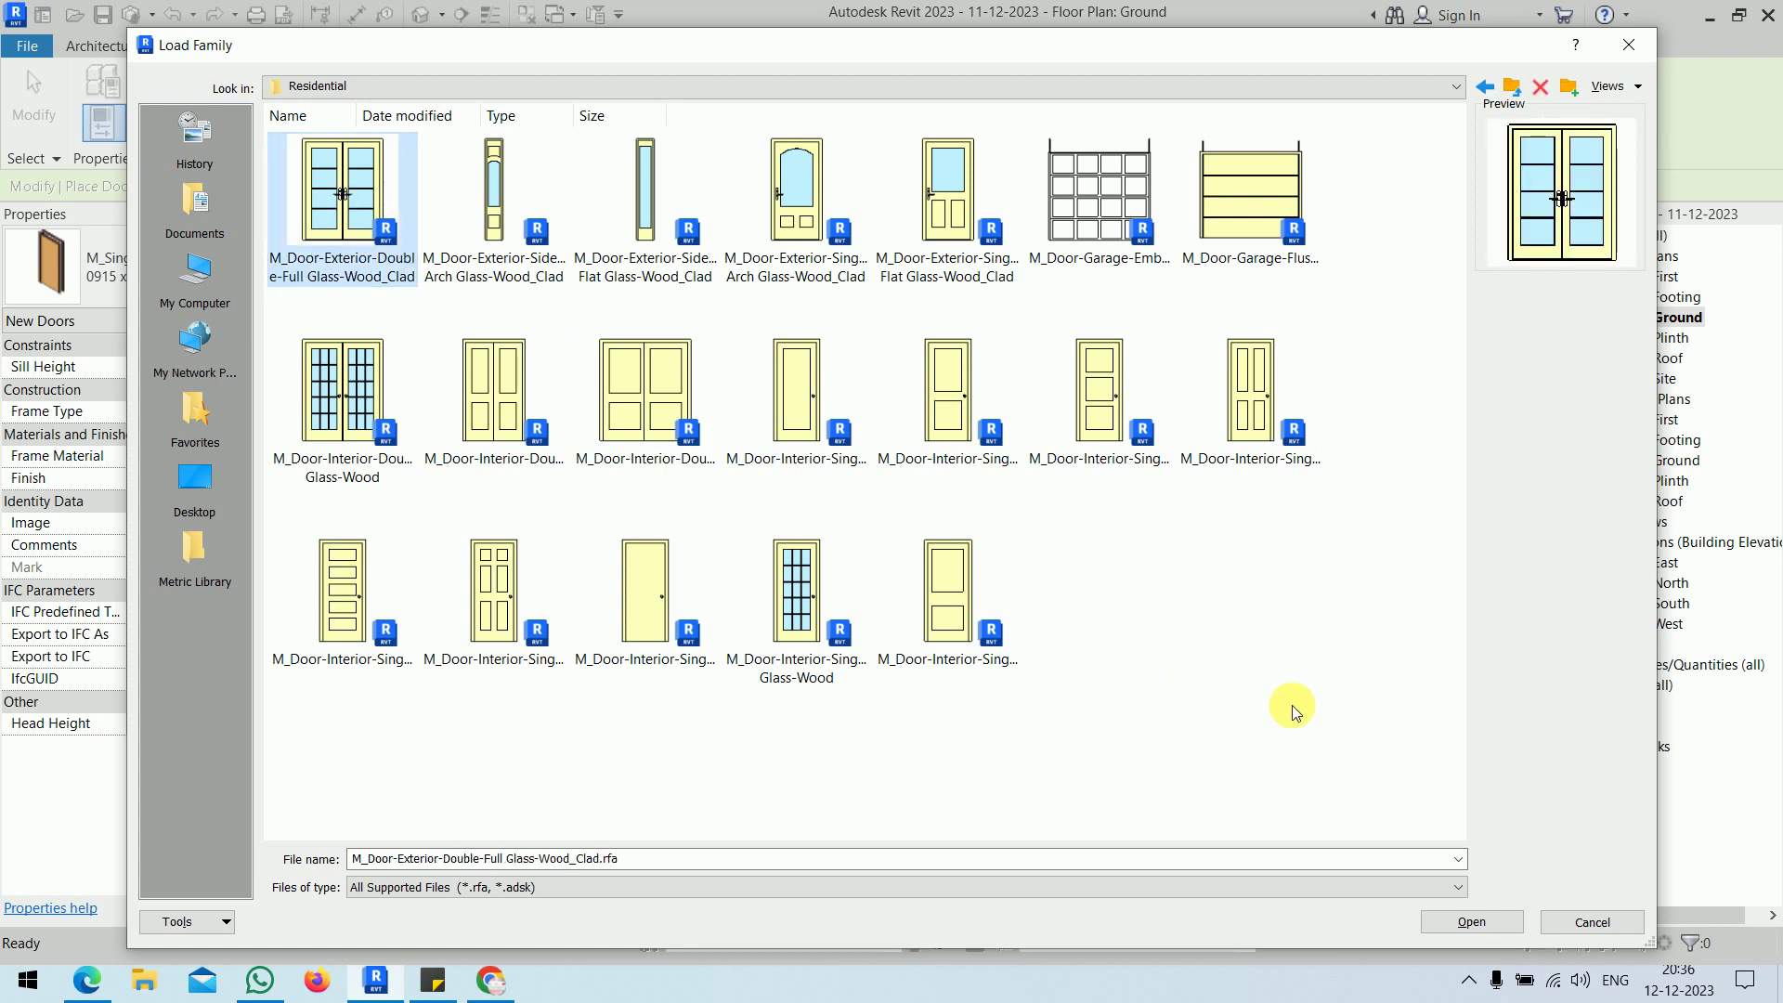
left_click(1441, 922)
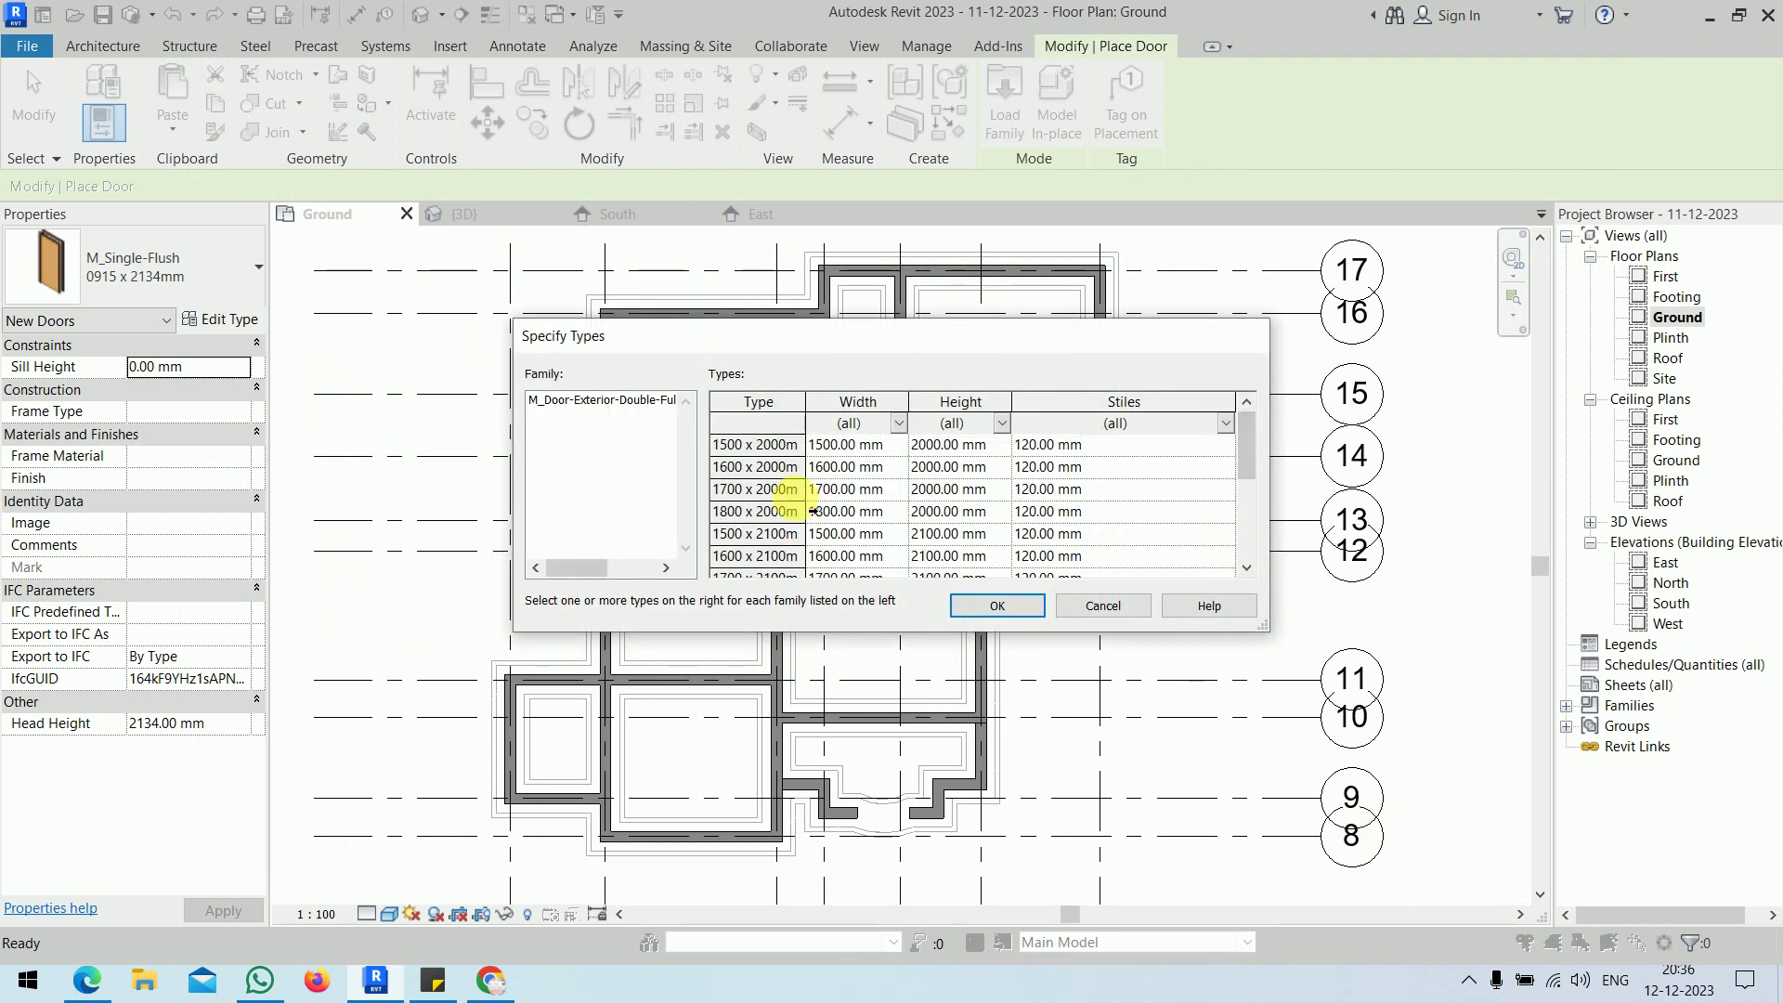
scroll(799, 492, "down", 3)
scroll(788, 490, "up", 3)
left_click(738, 445)
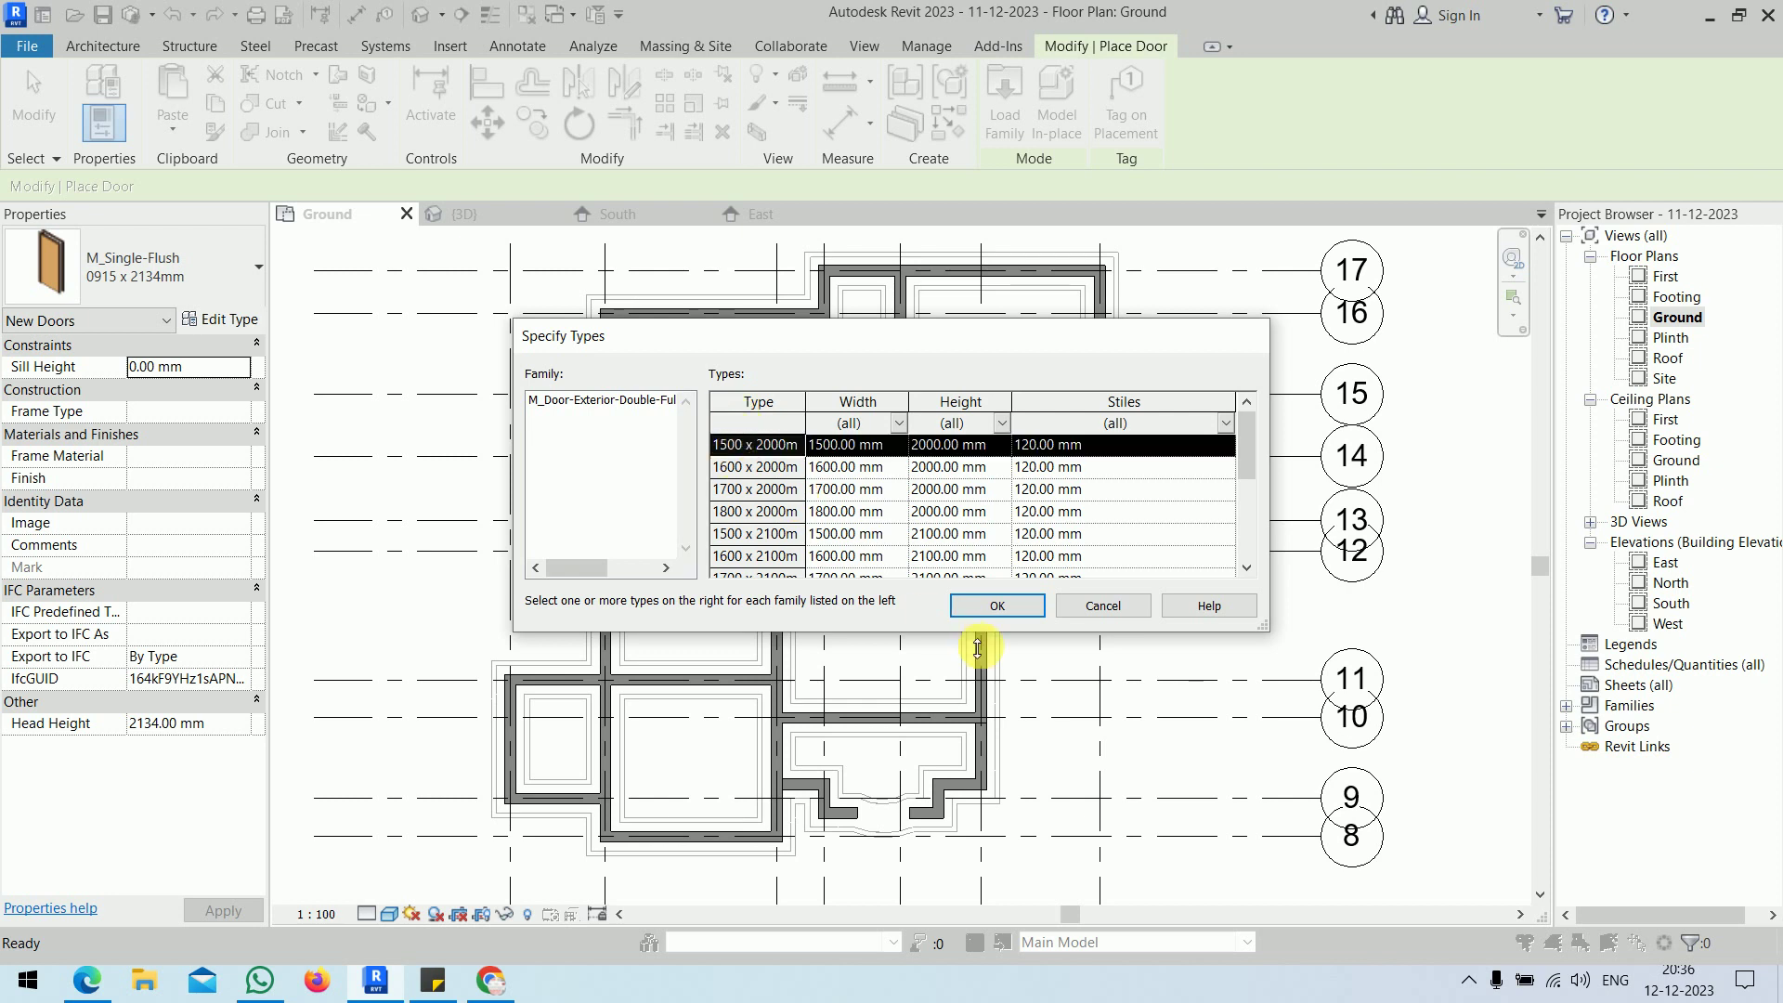
left_click(997, 606)
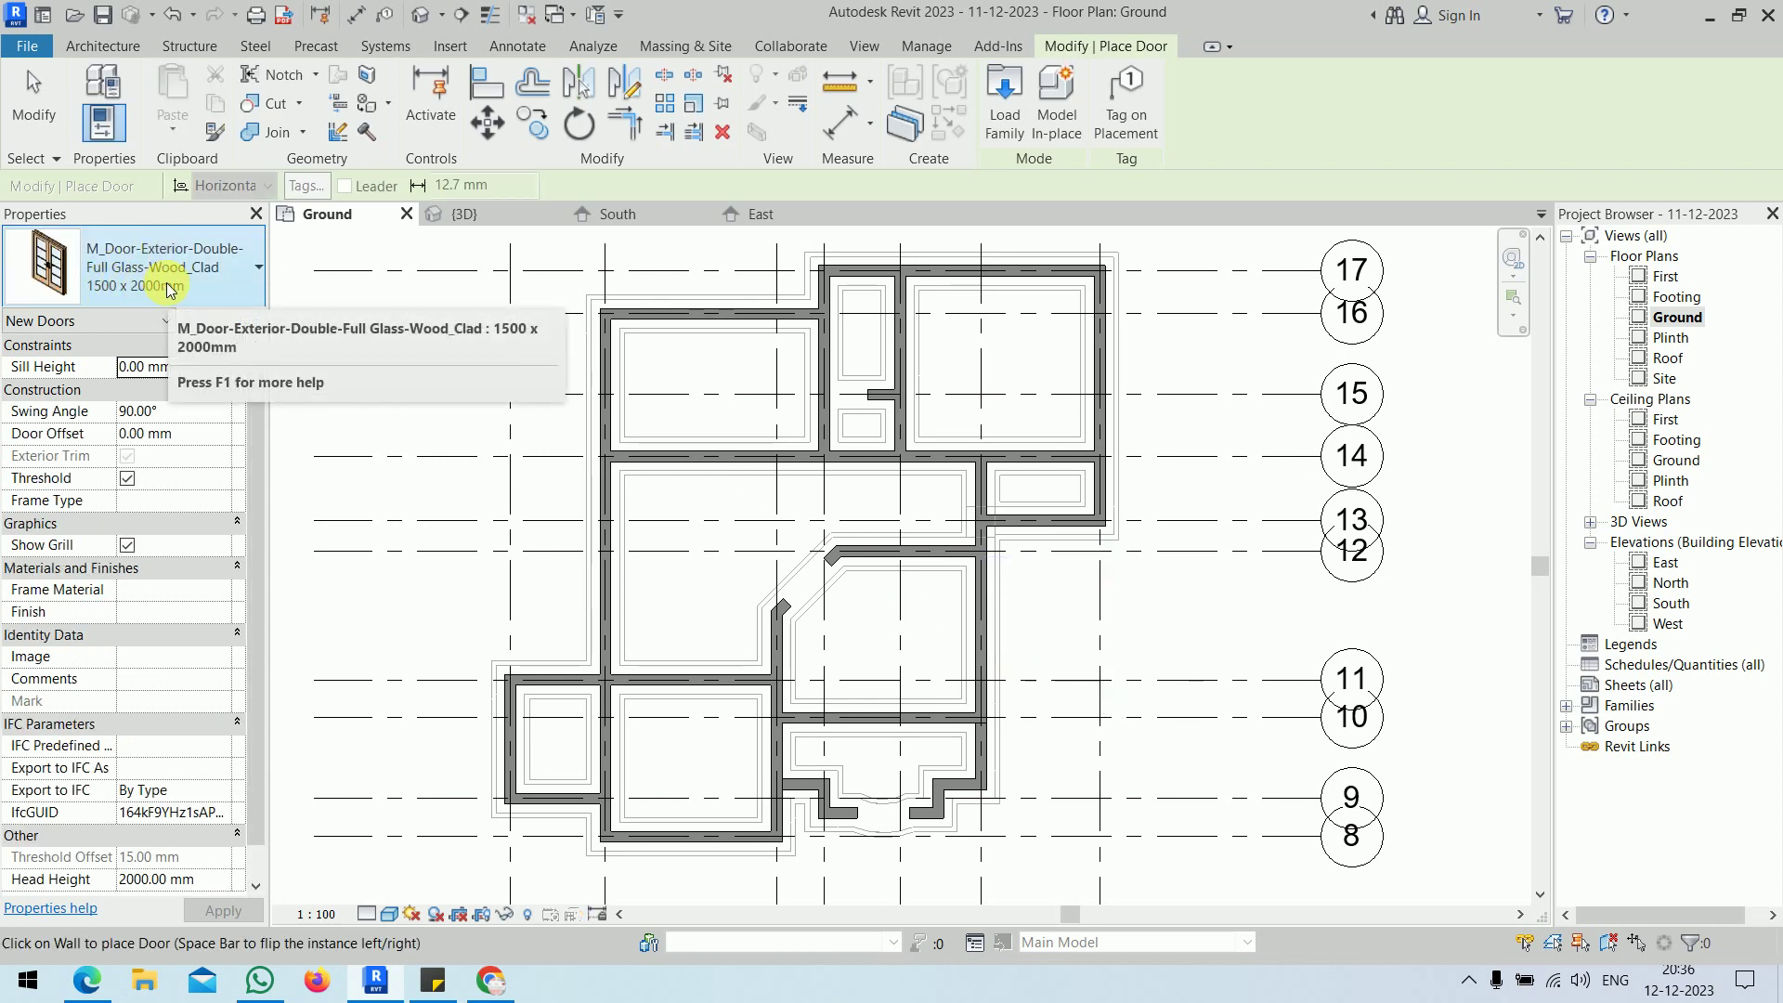
- Recheck door D in the workbook's Joinery Details and duplicate the loaded double glass door type under the name D
left_click(387, 991)
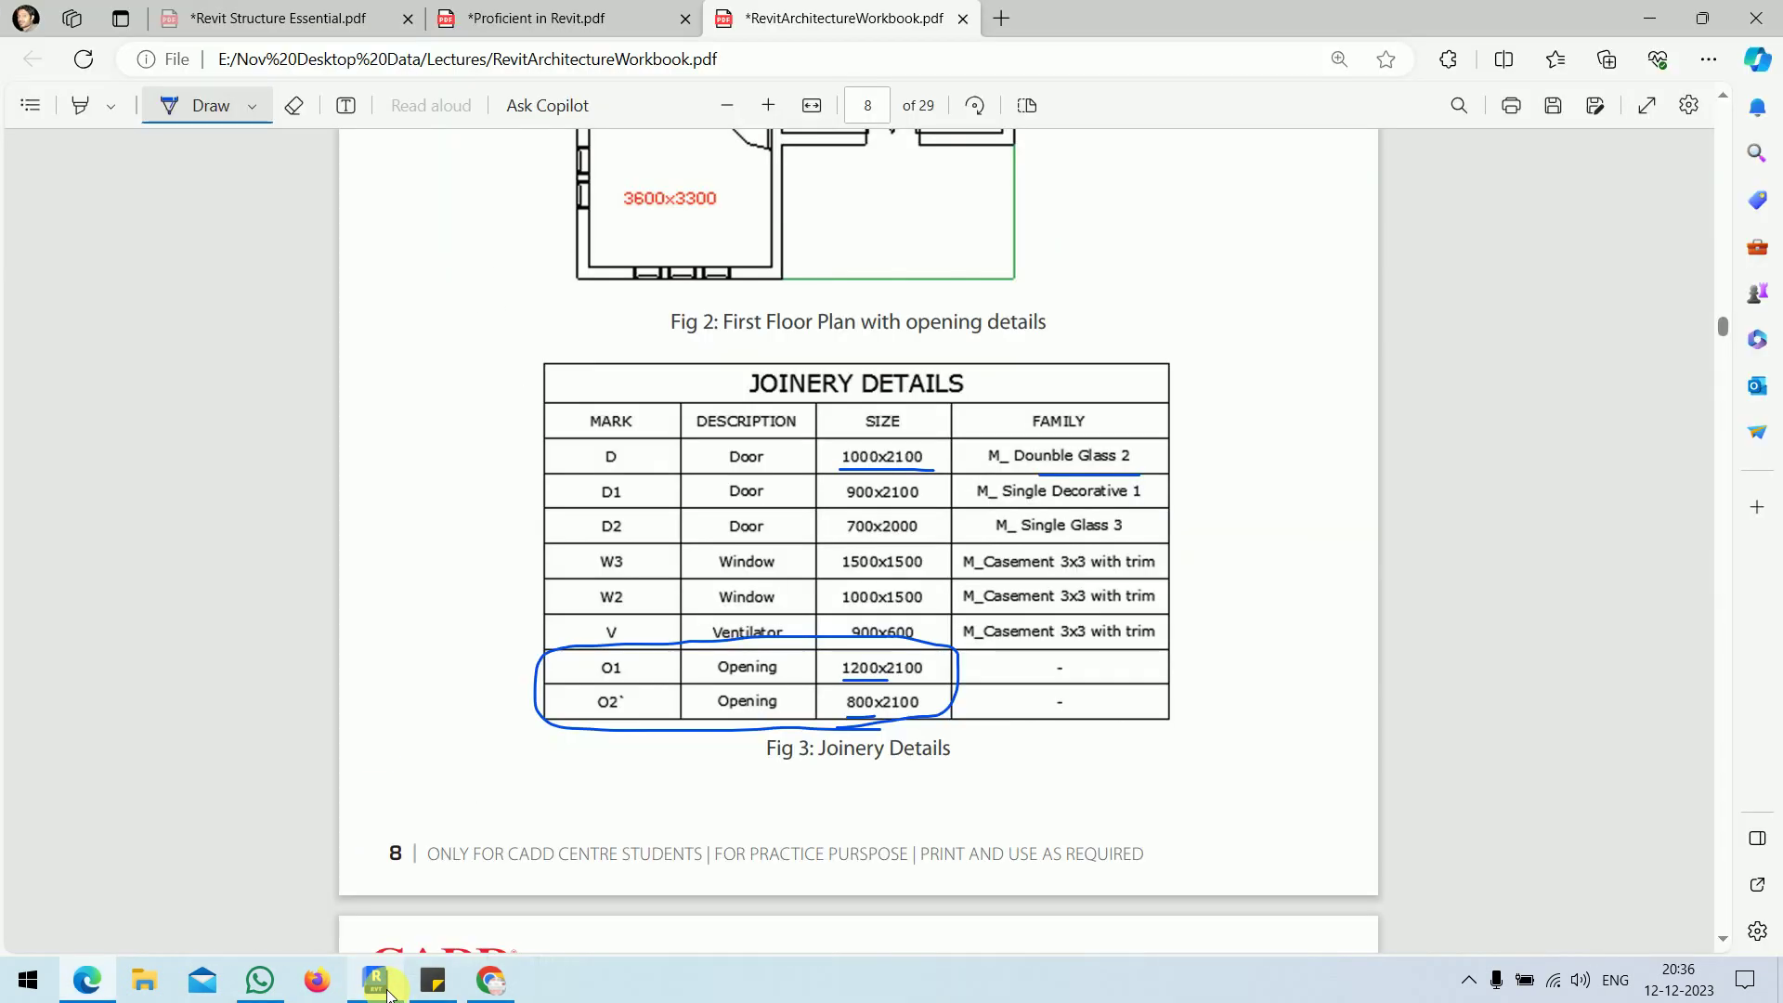
left_click(389, 992)
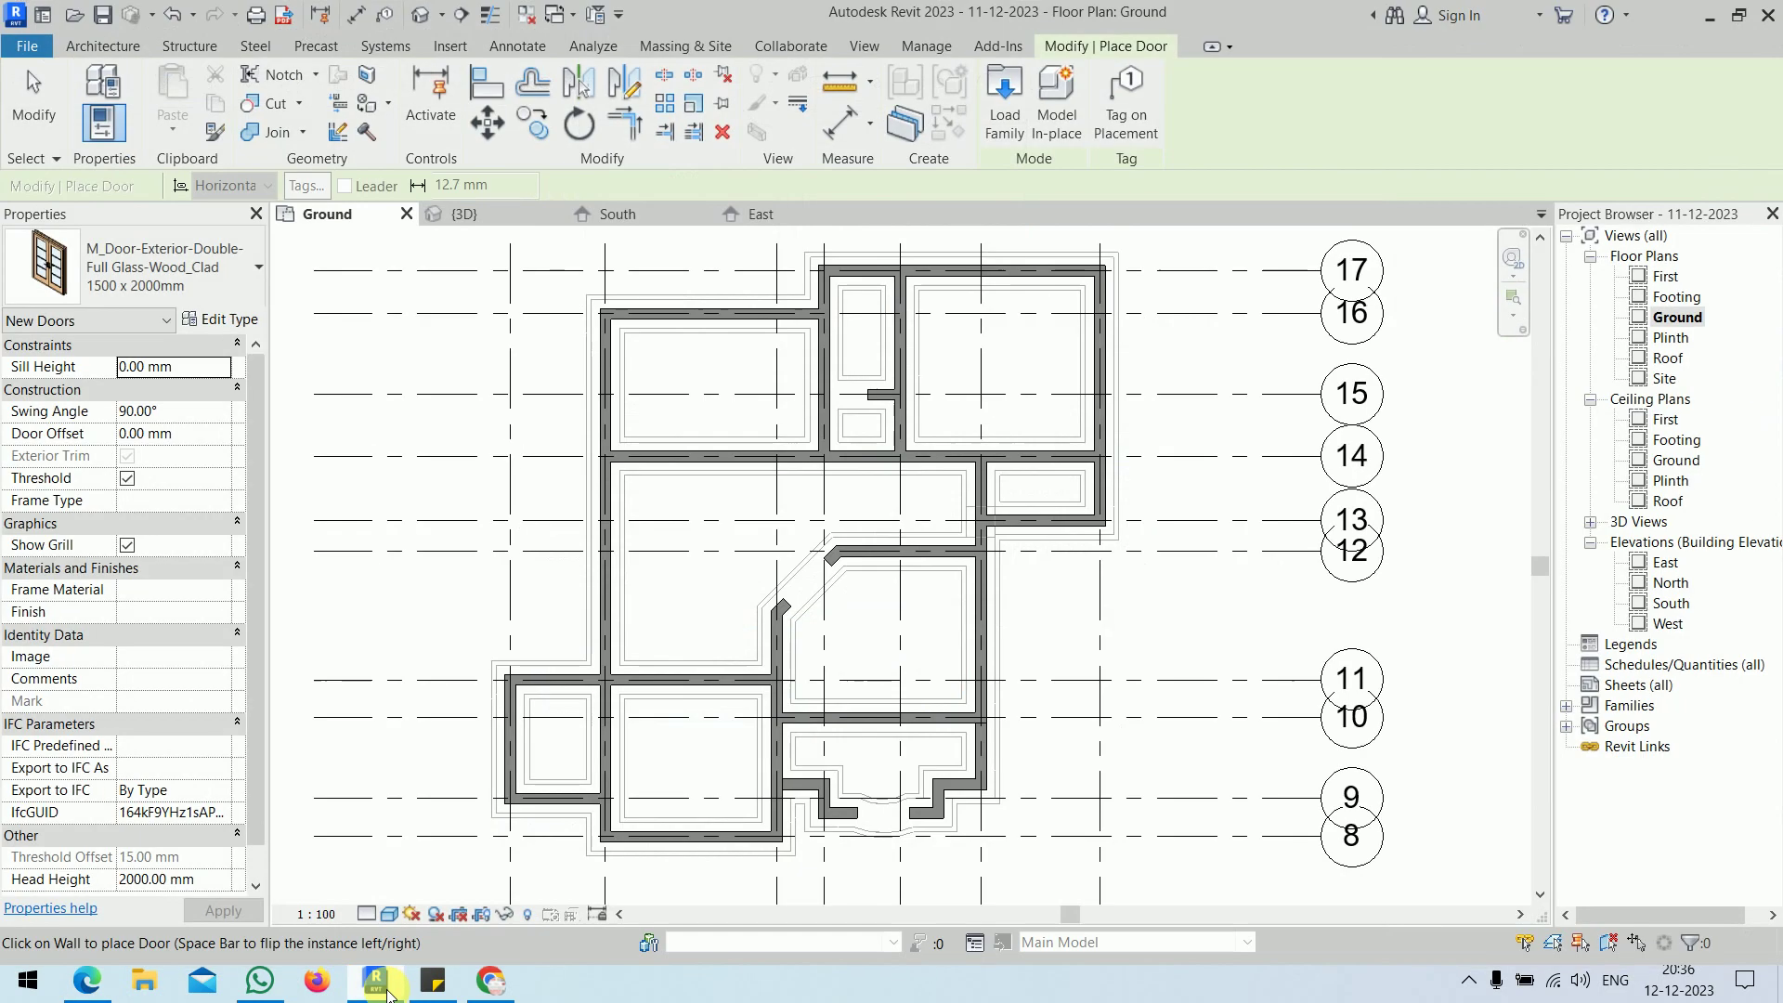
left_click(226, 319)
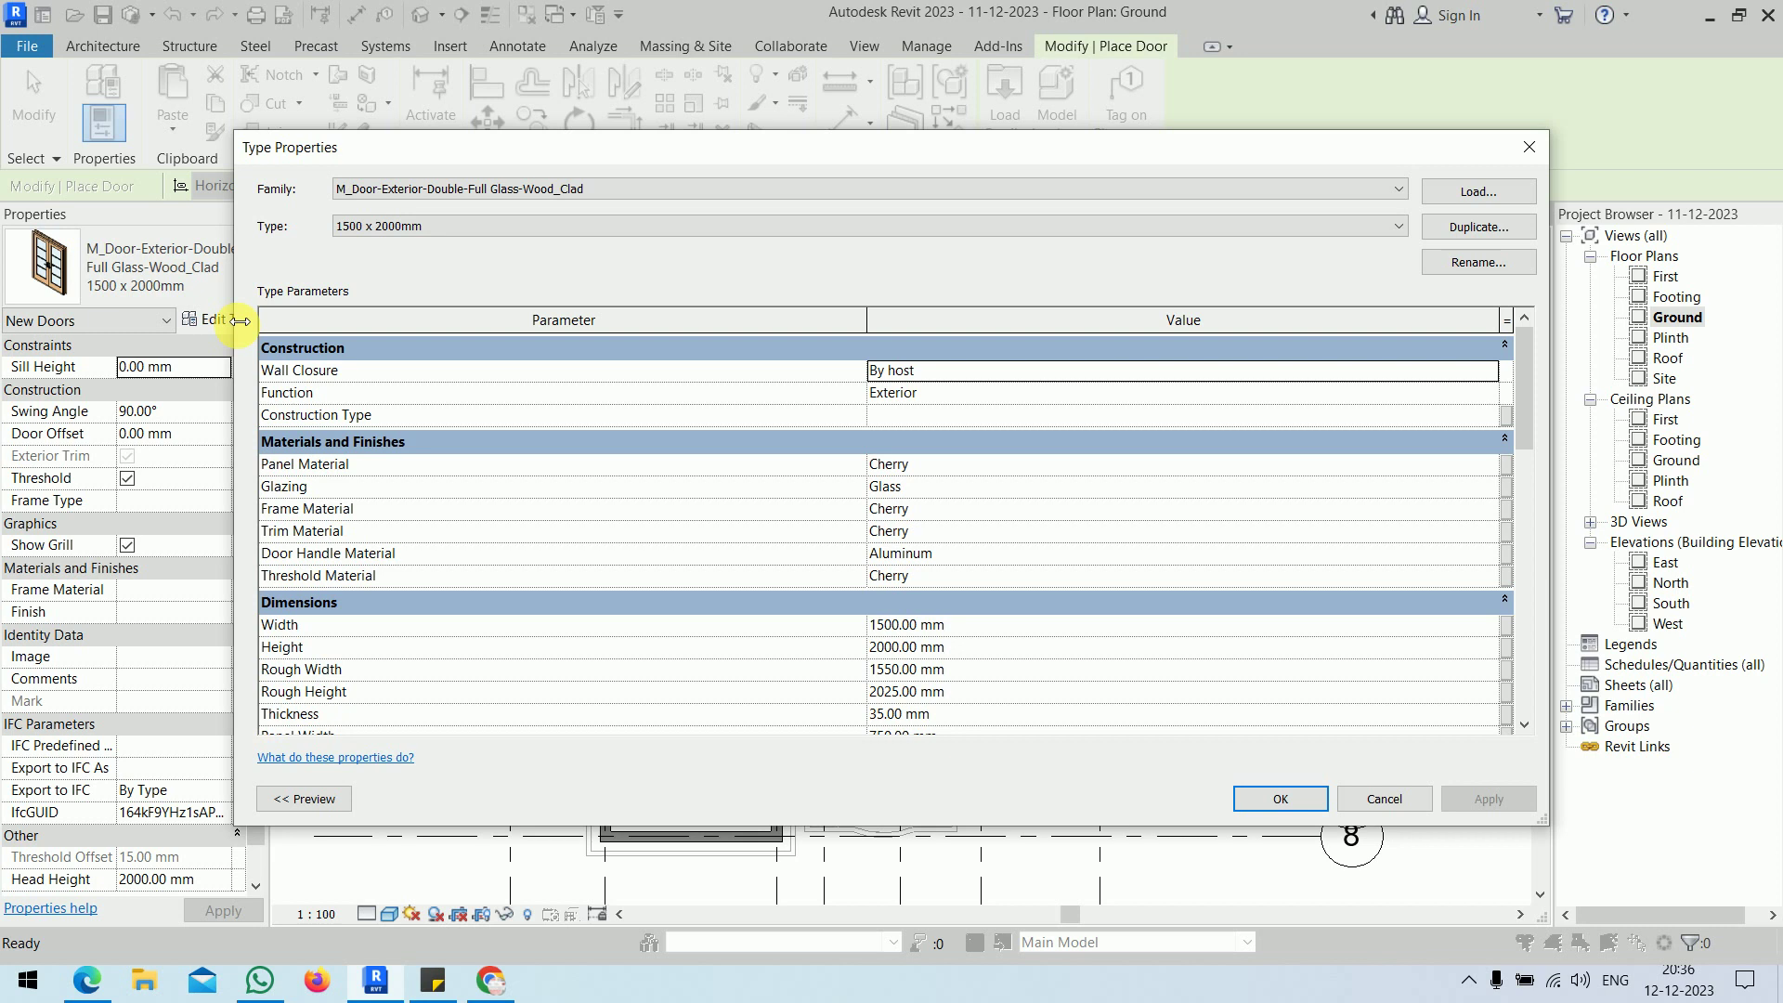
left_click(1486, 228)
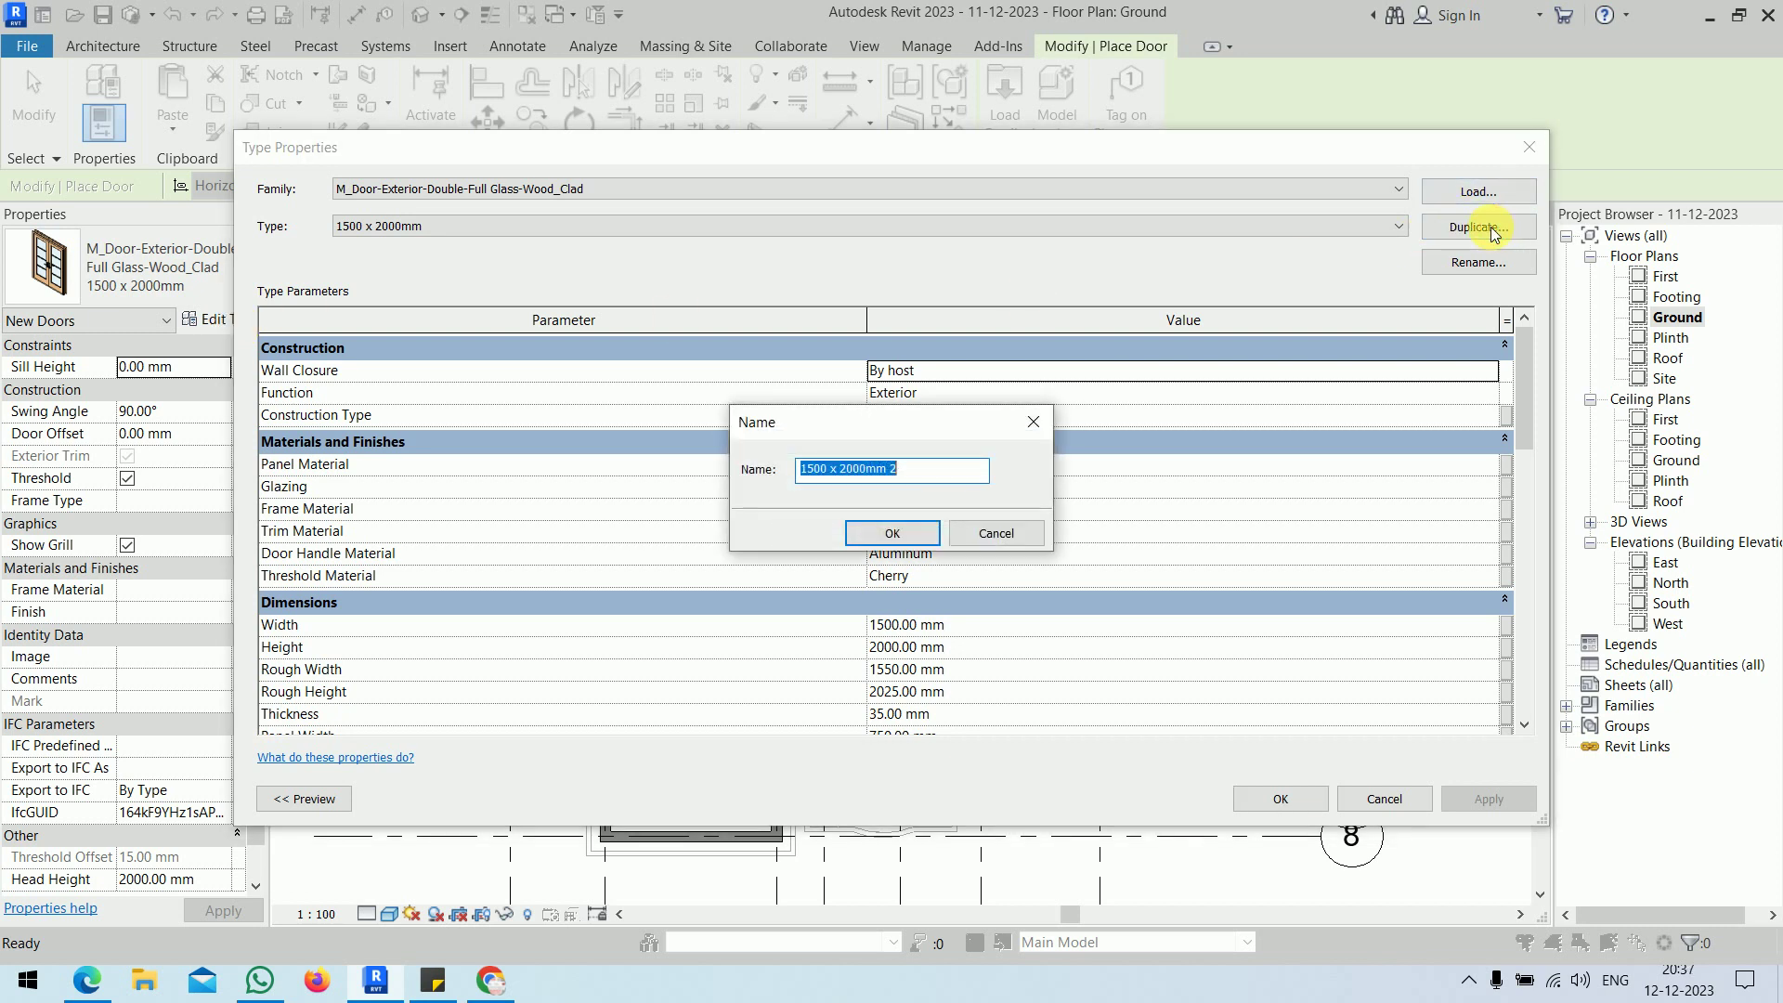
type("D")
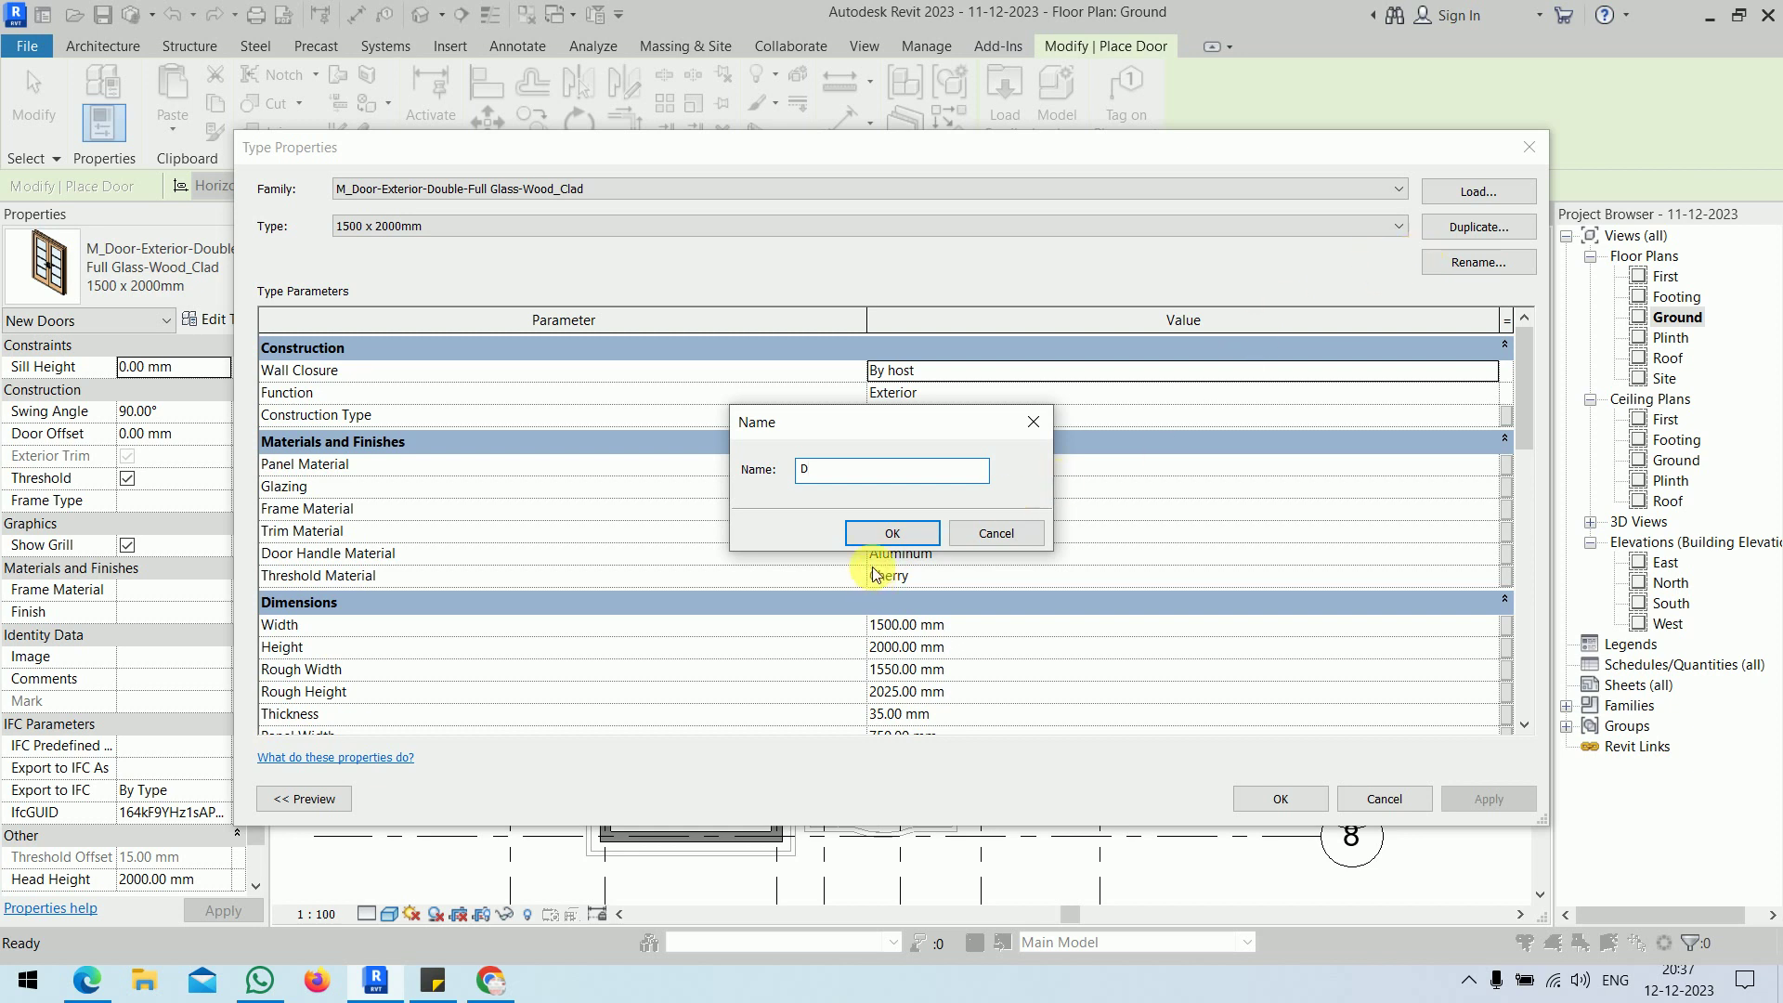
left_click(893, 535)
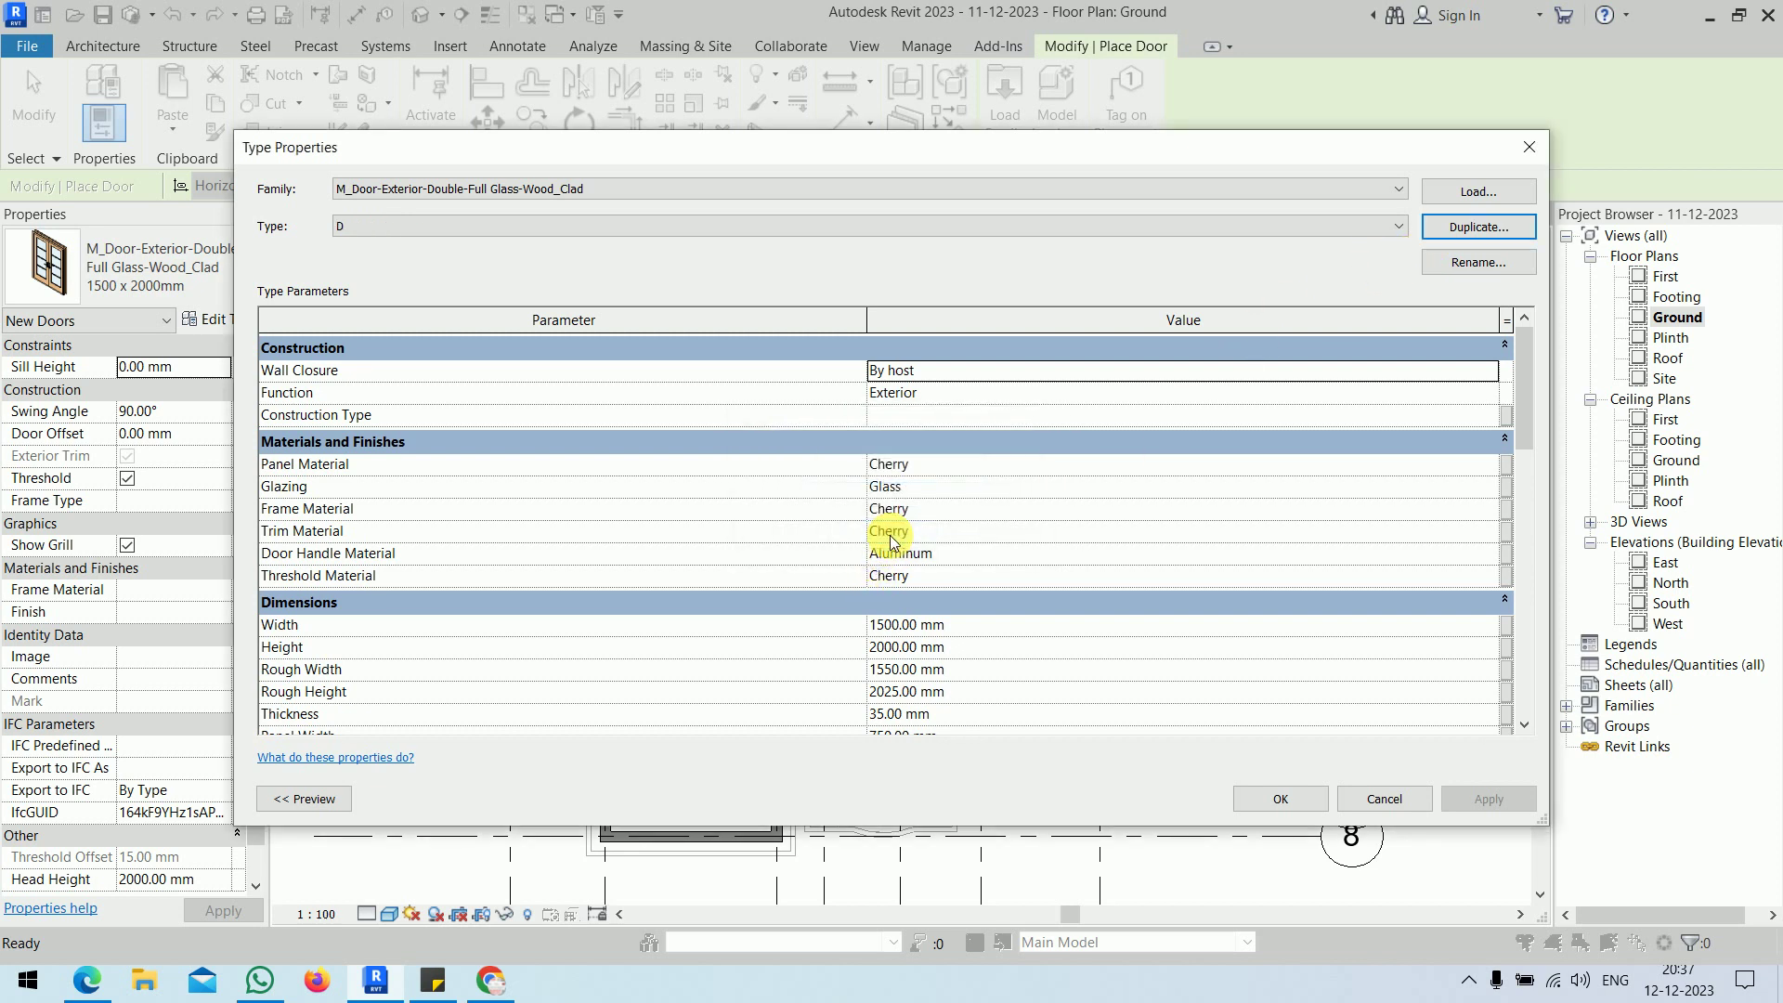
- Set door type D's width to 1000 mm and its height to 2100 mm
left_click(1012, 631)
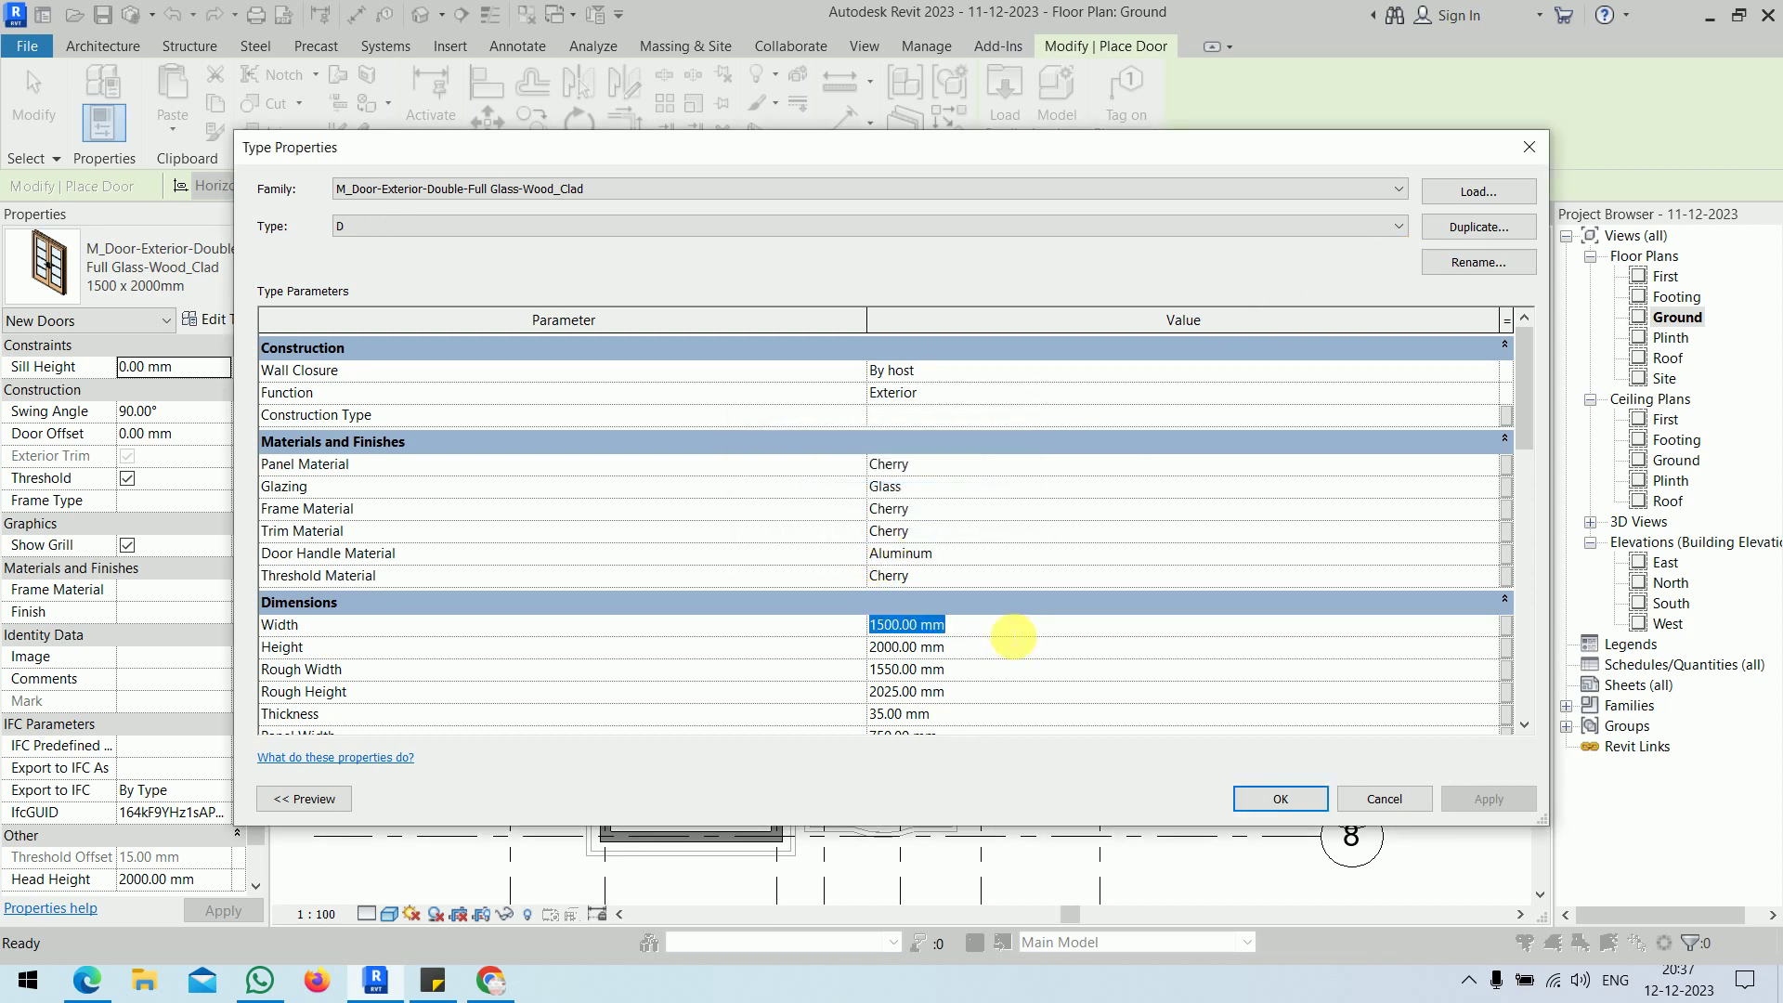
type("10")
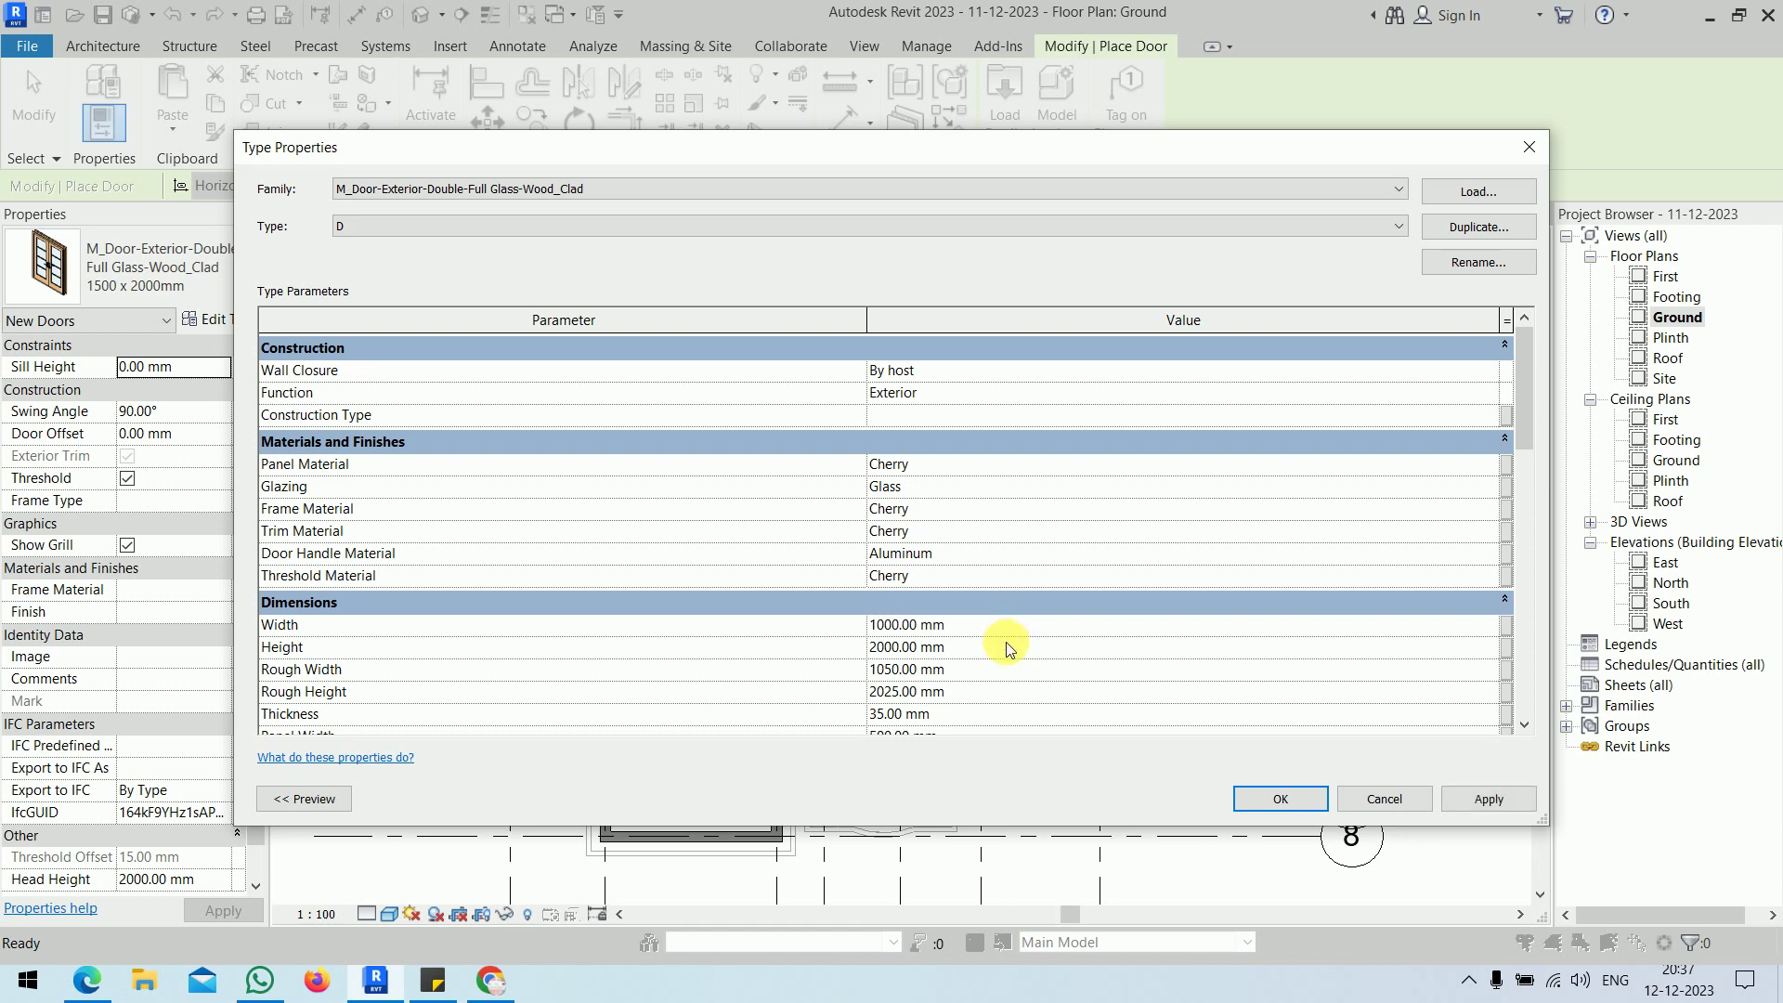
left_click(1011, 649)
type("2100")
key("Return")
left_click(1282, 798)
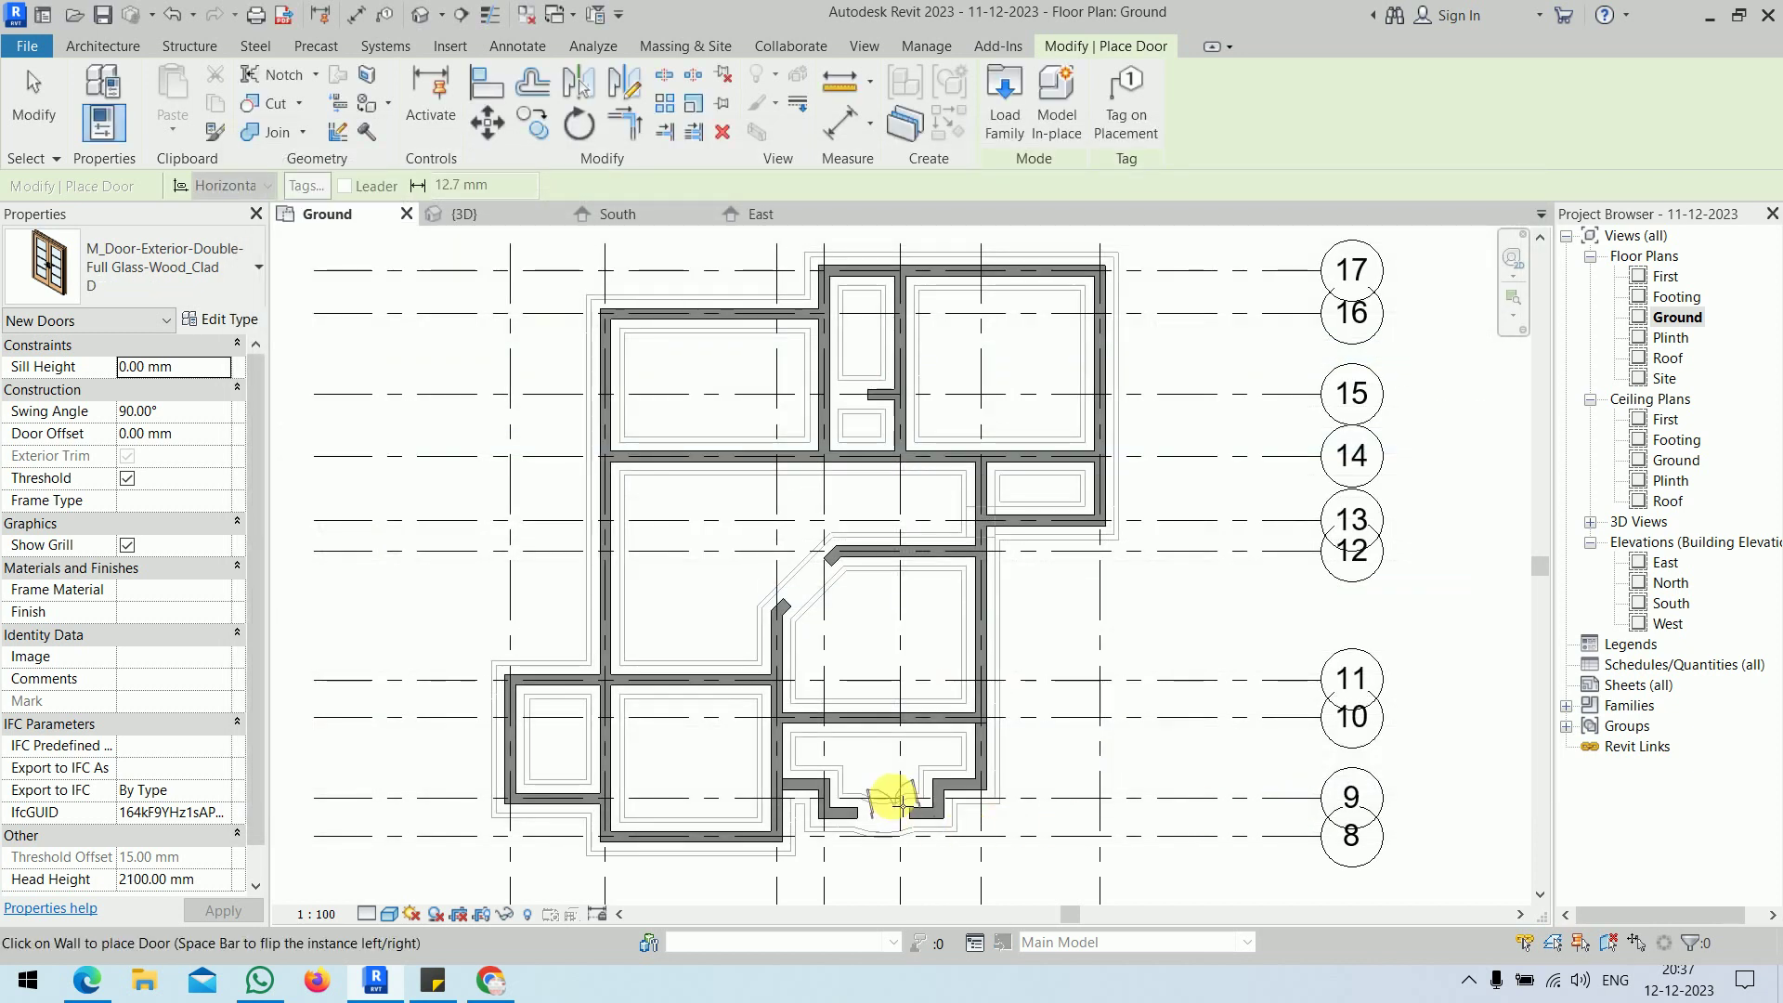
- Place door D centred in the wall behind the front porch, 1510 mm from each side wall and opening into the room
scroll(883, 789, "up", 5)
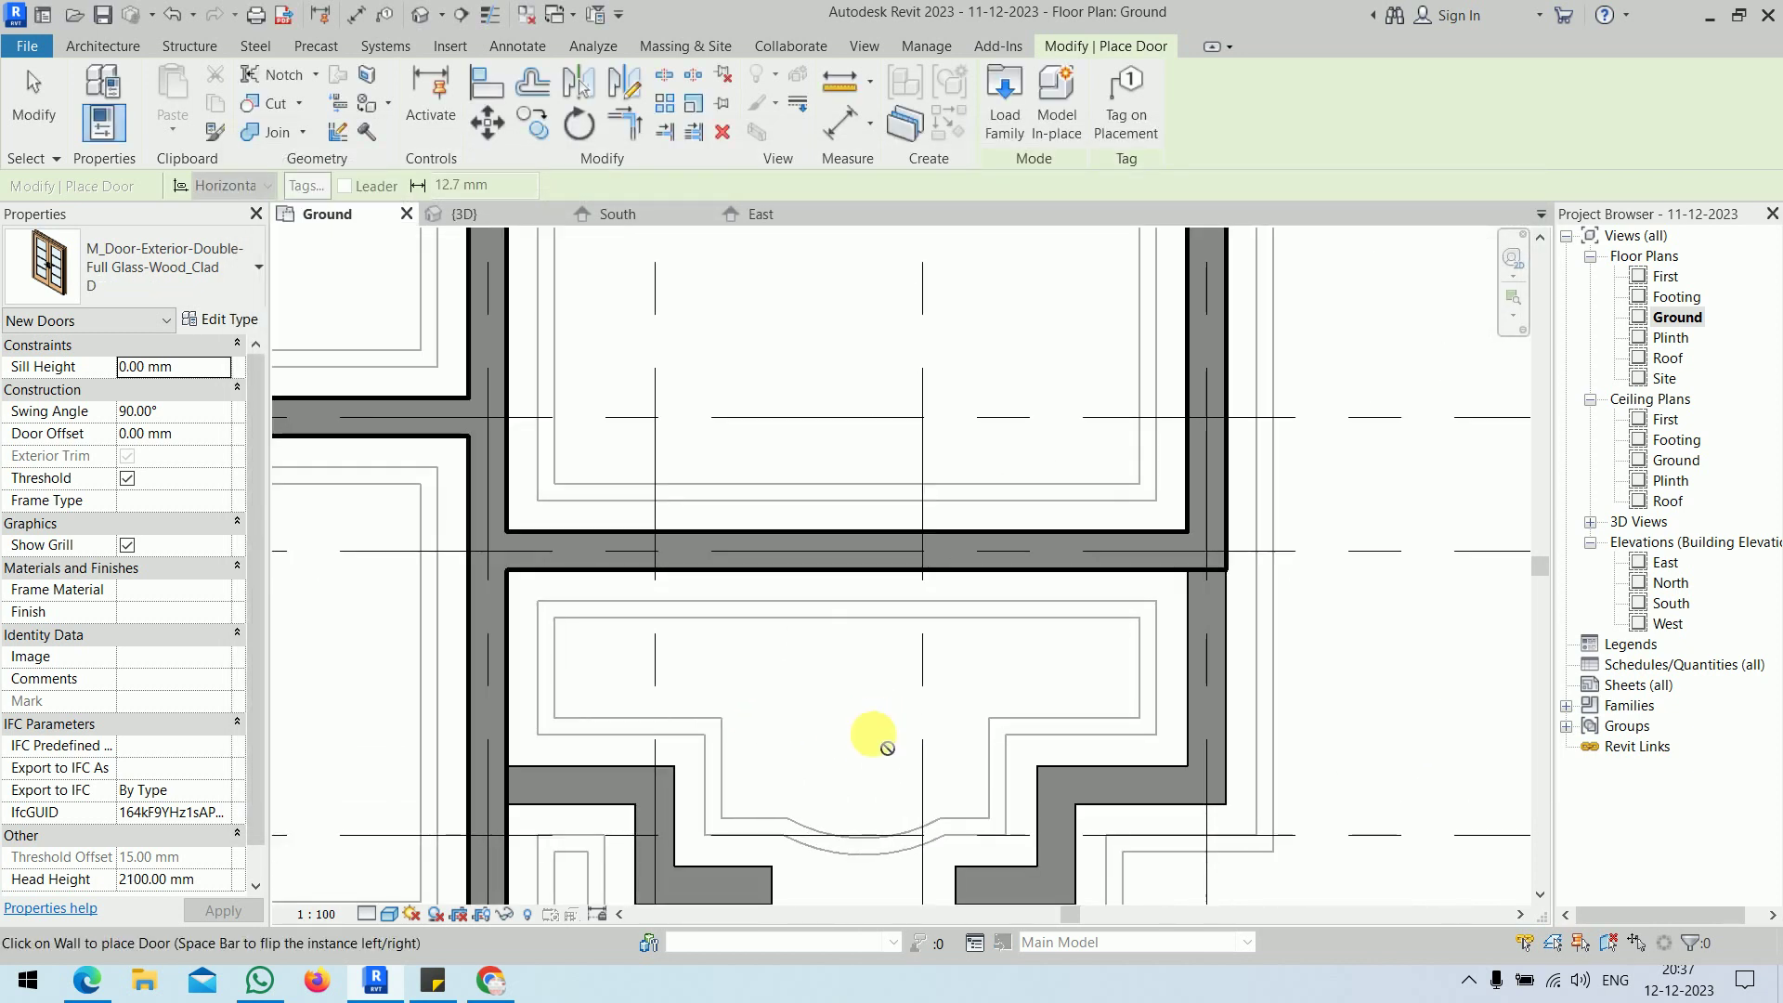
scroll(853, 562, "down", 3)
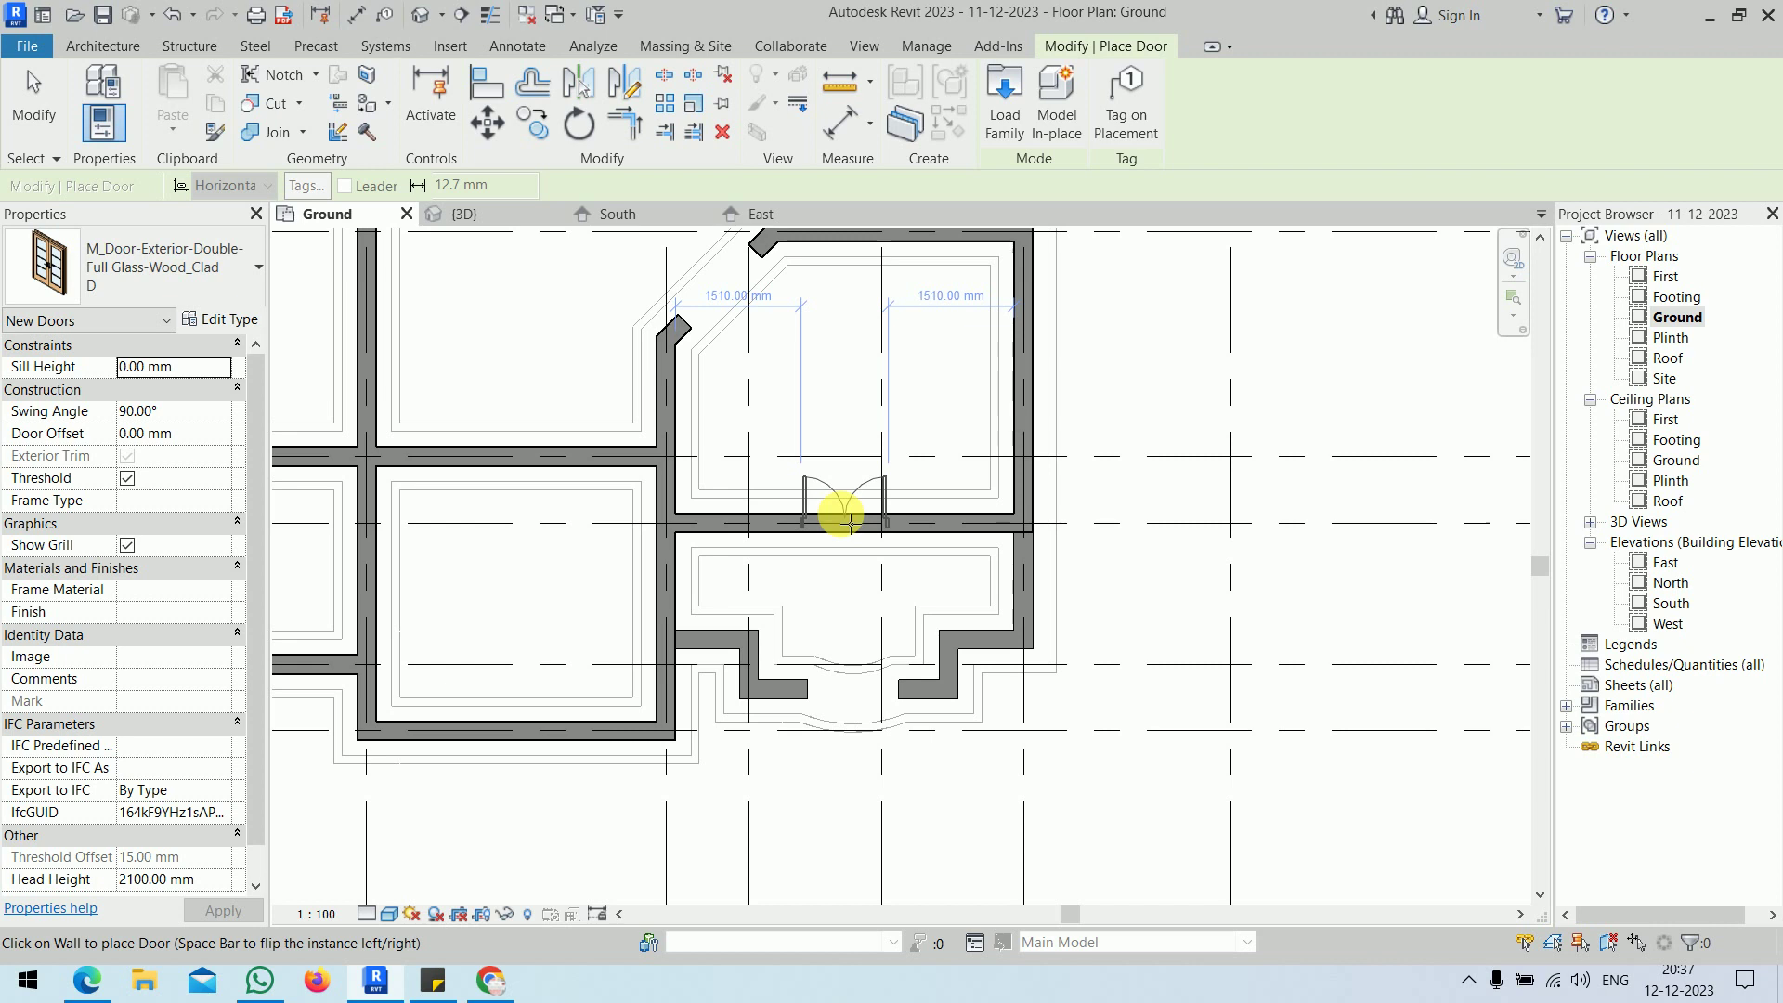
left_click(851, 523)
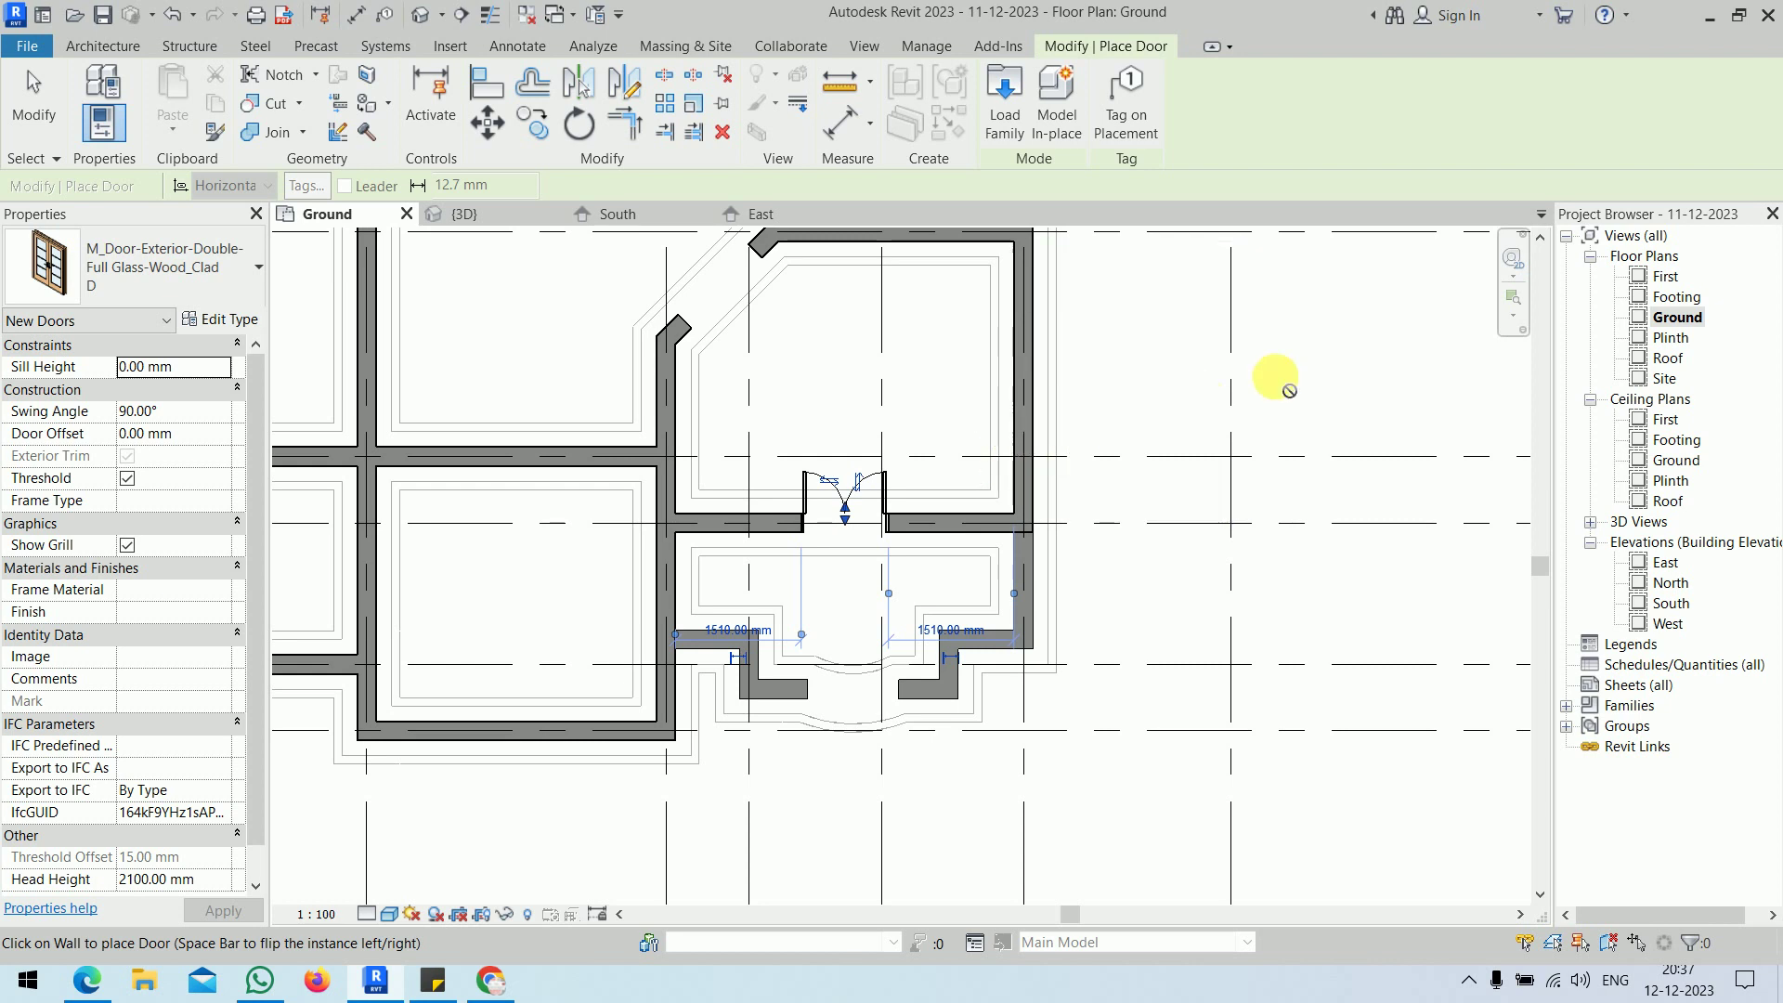
key("Escape")
key("Escape")
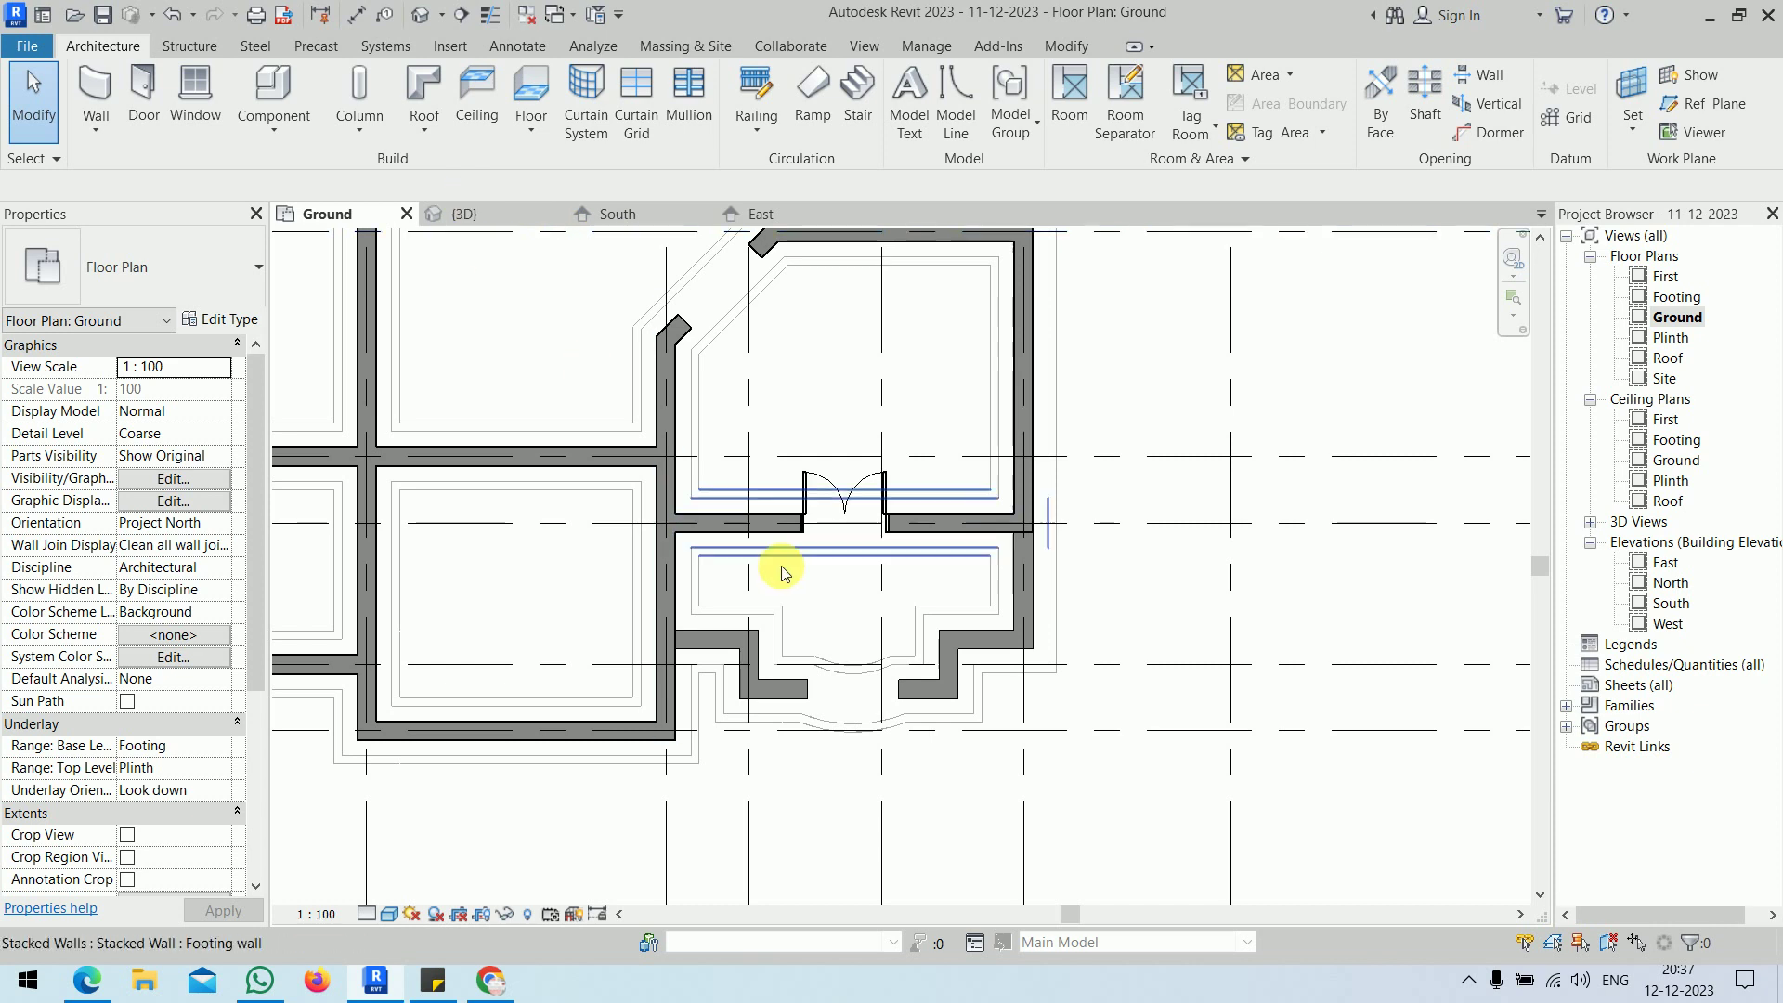
- Examine the placed entrance door from the front in the 3D view
left_click(479, 212)
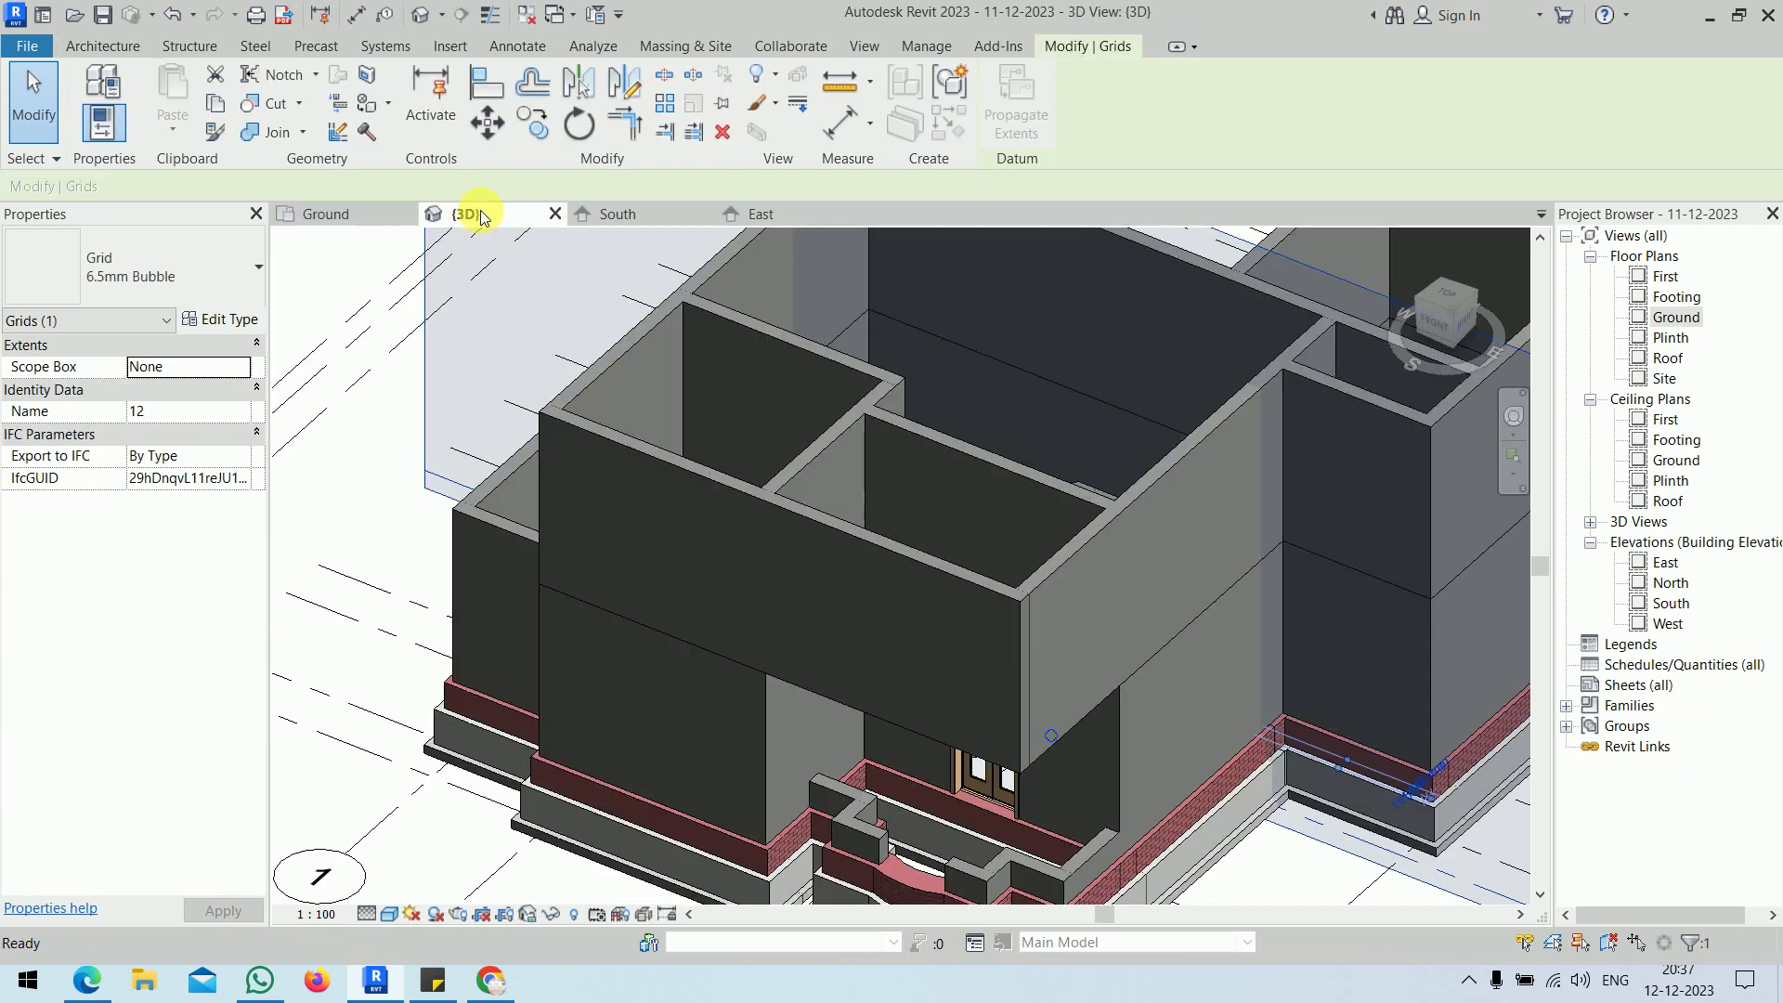
scroll(926, 609, "down", 5)
middle_click_drag(1177, 835, 1346, 566, "shift")
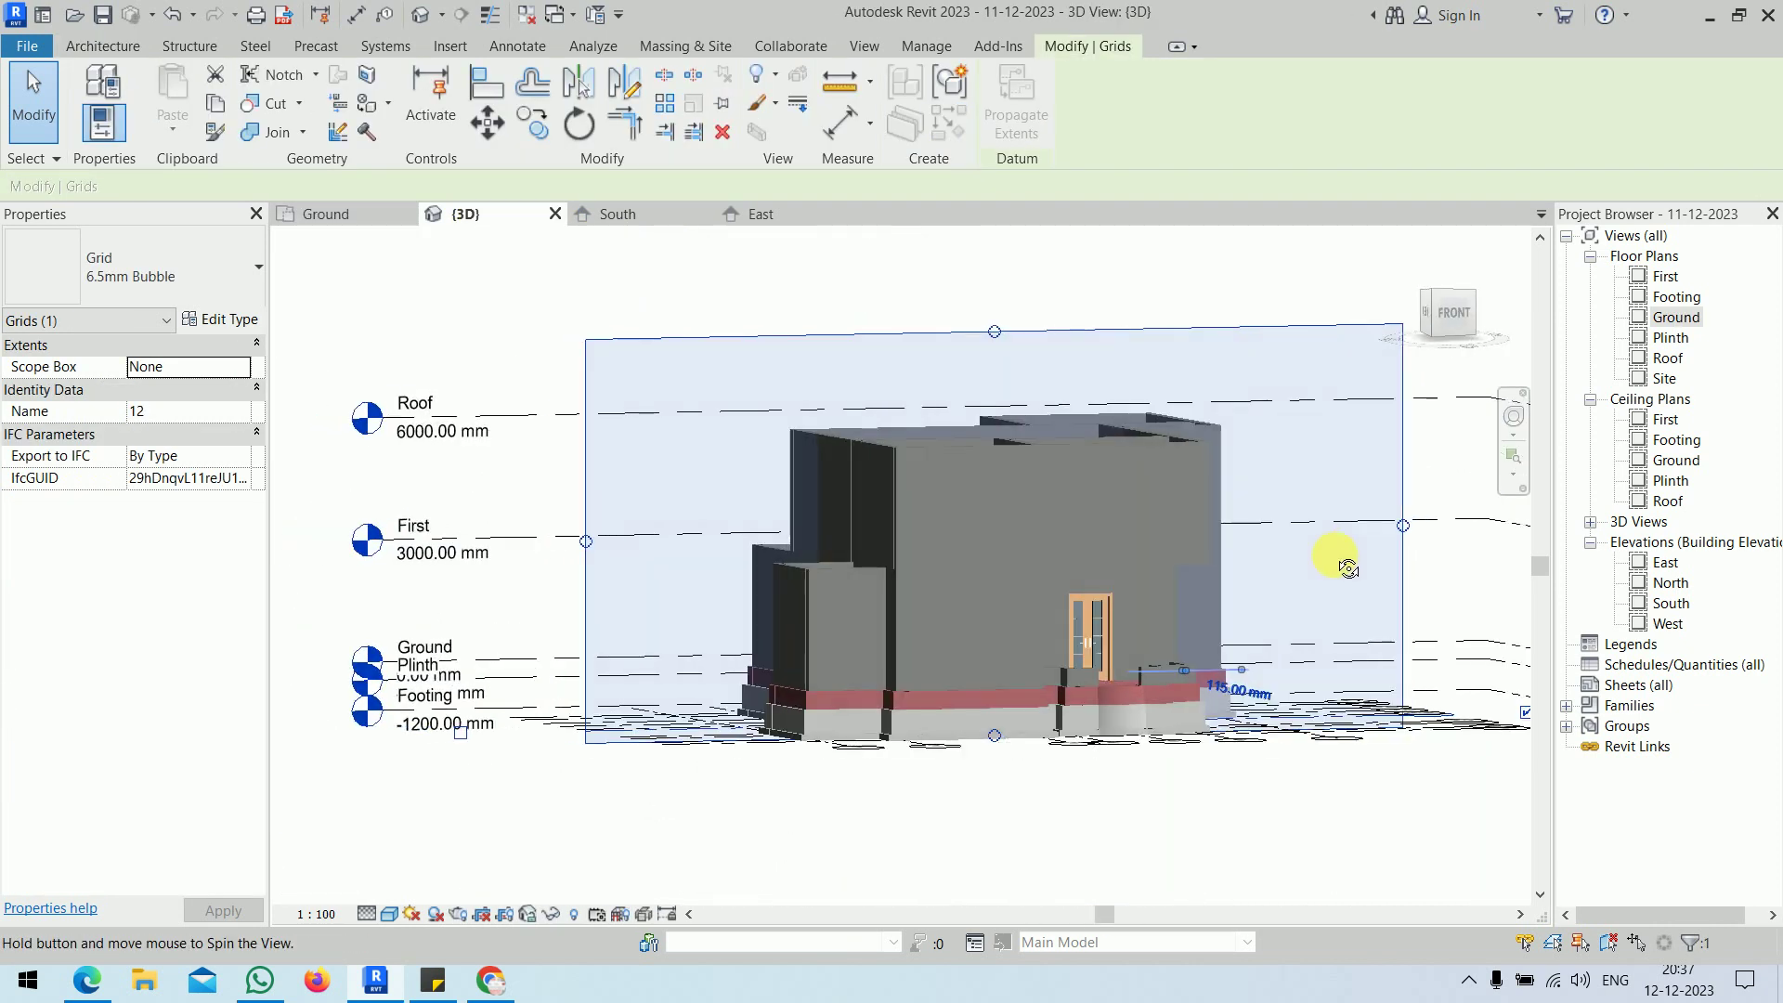
key("Escape")
scroll(1196, 717, "up", 6)
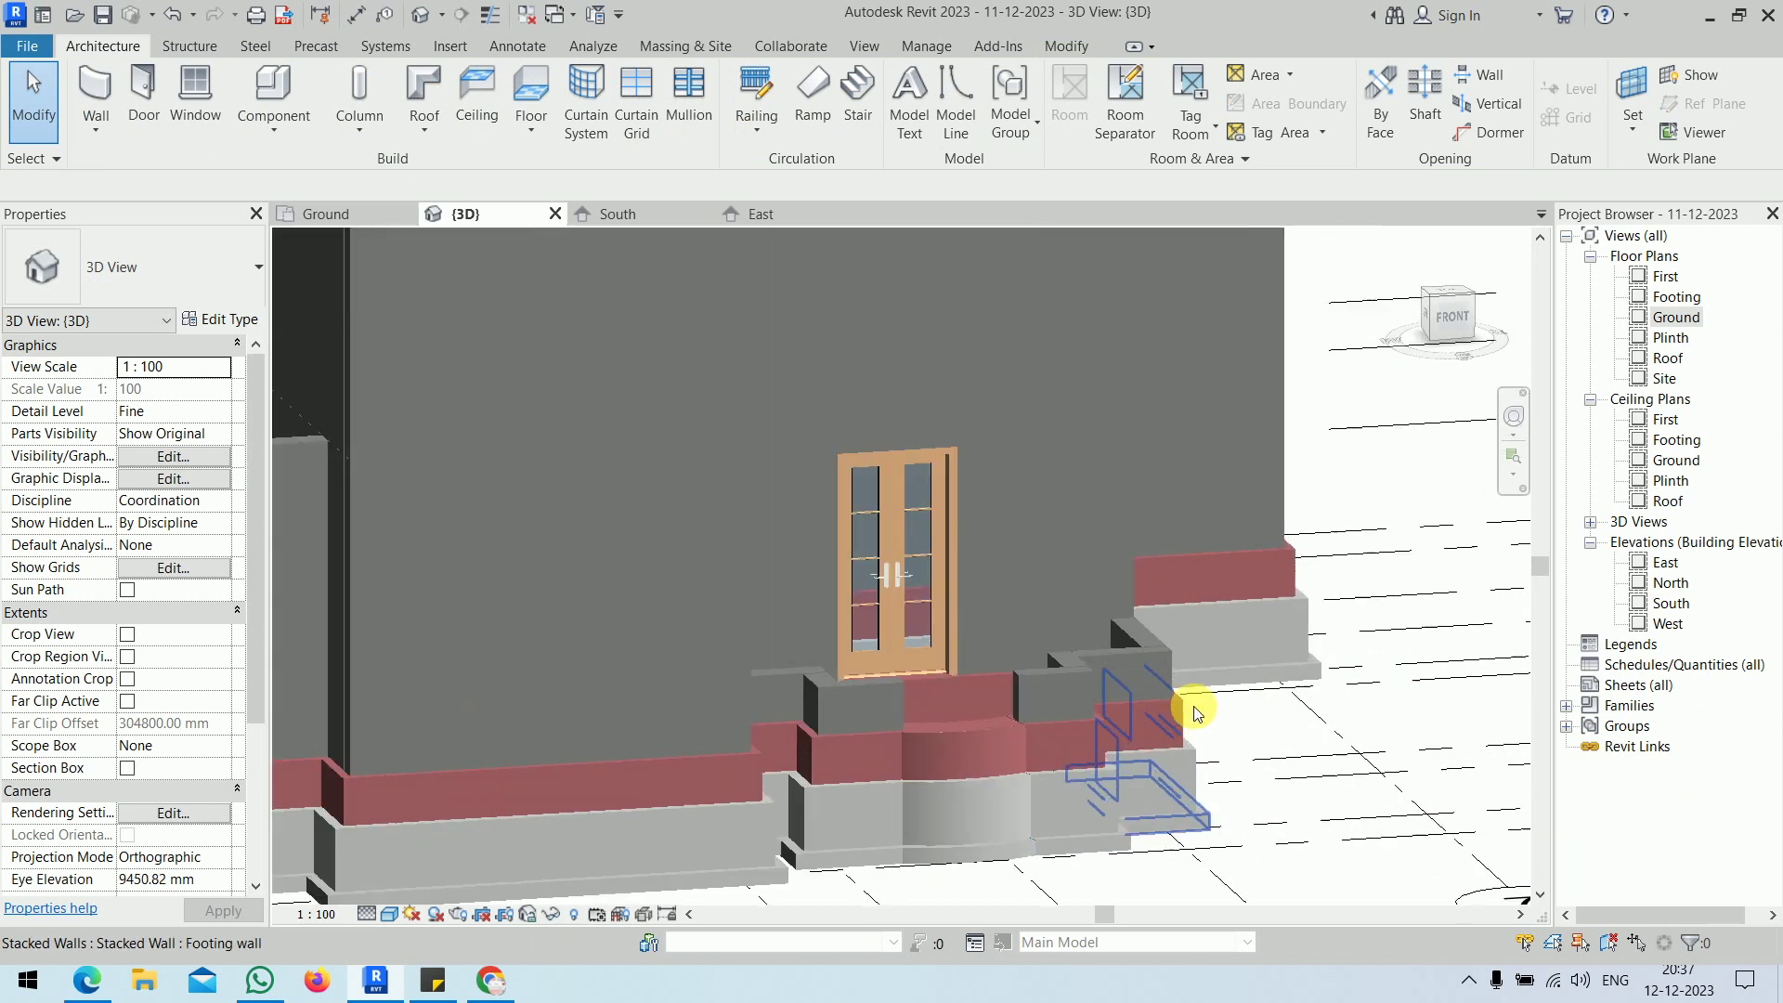
scroll(1196, 713, "up", 2)
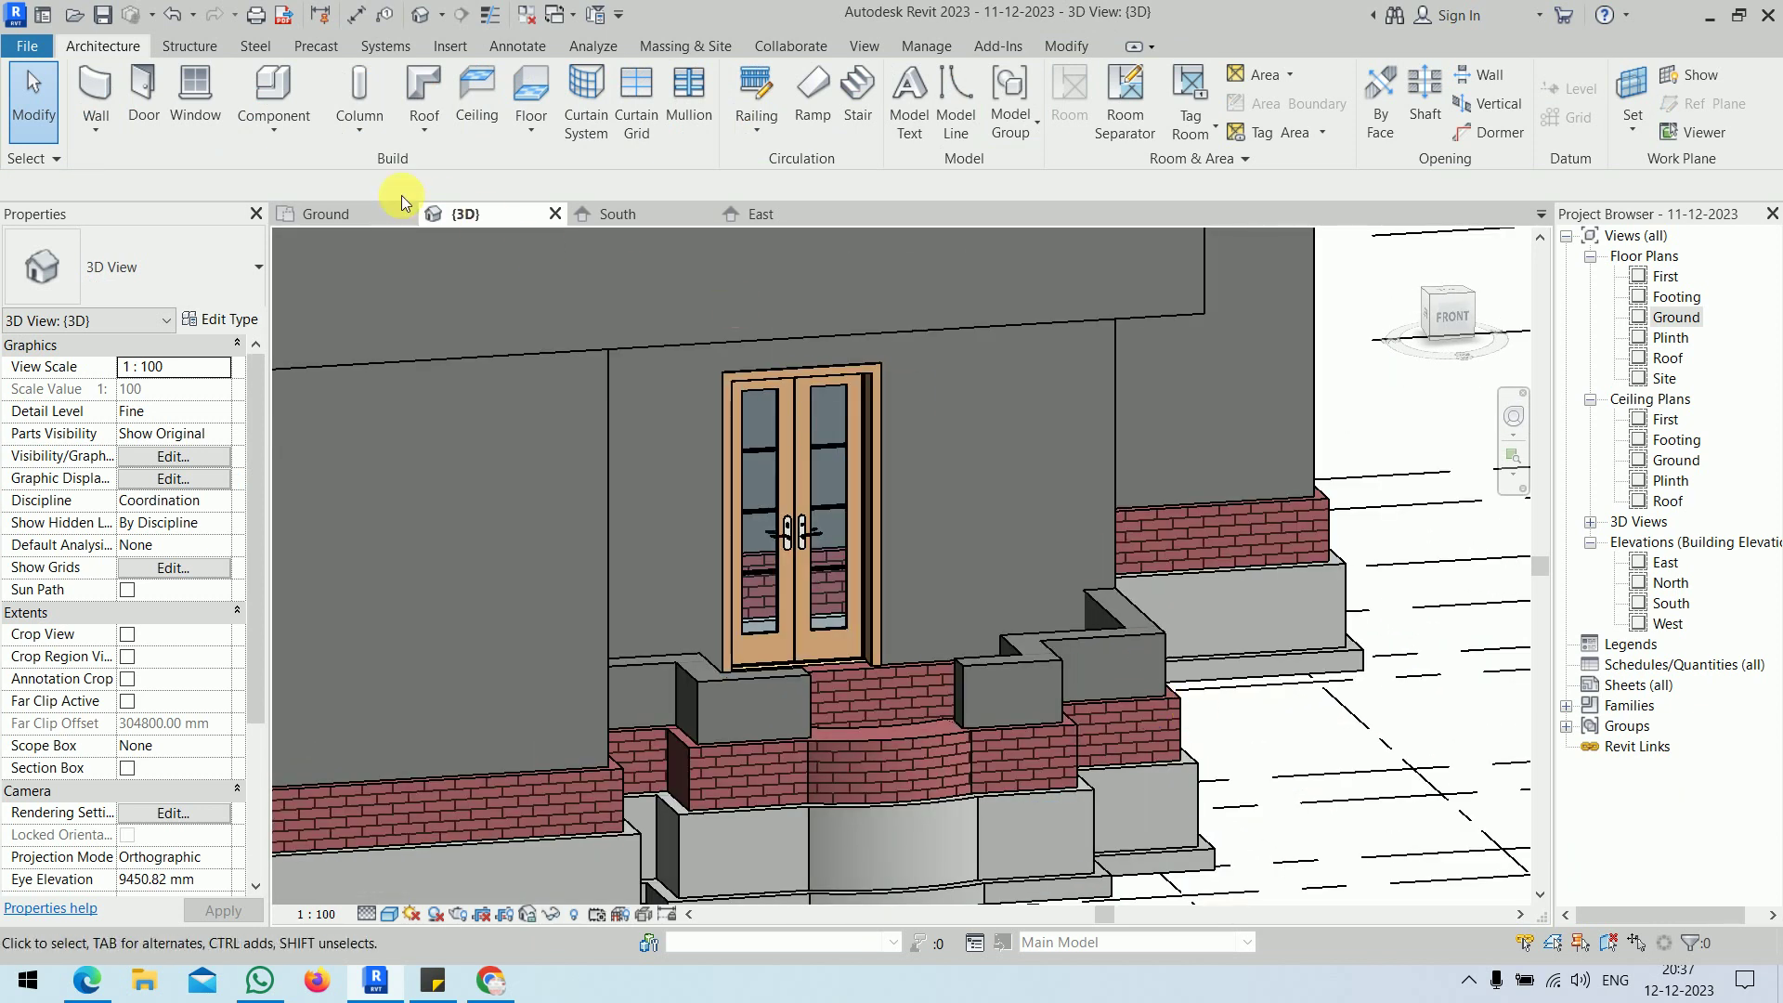
- Return to the Ground floor plan and consult the furnished 3D view figure on page 10 of the workbook PDF in Edge
left_click(327, 213)
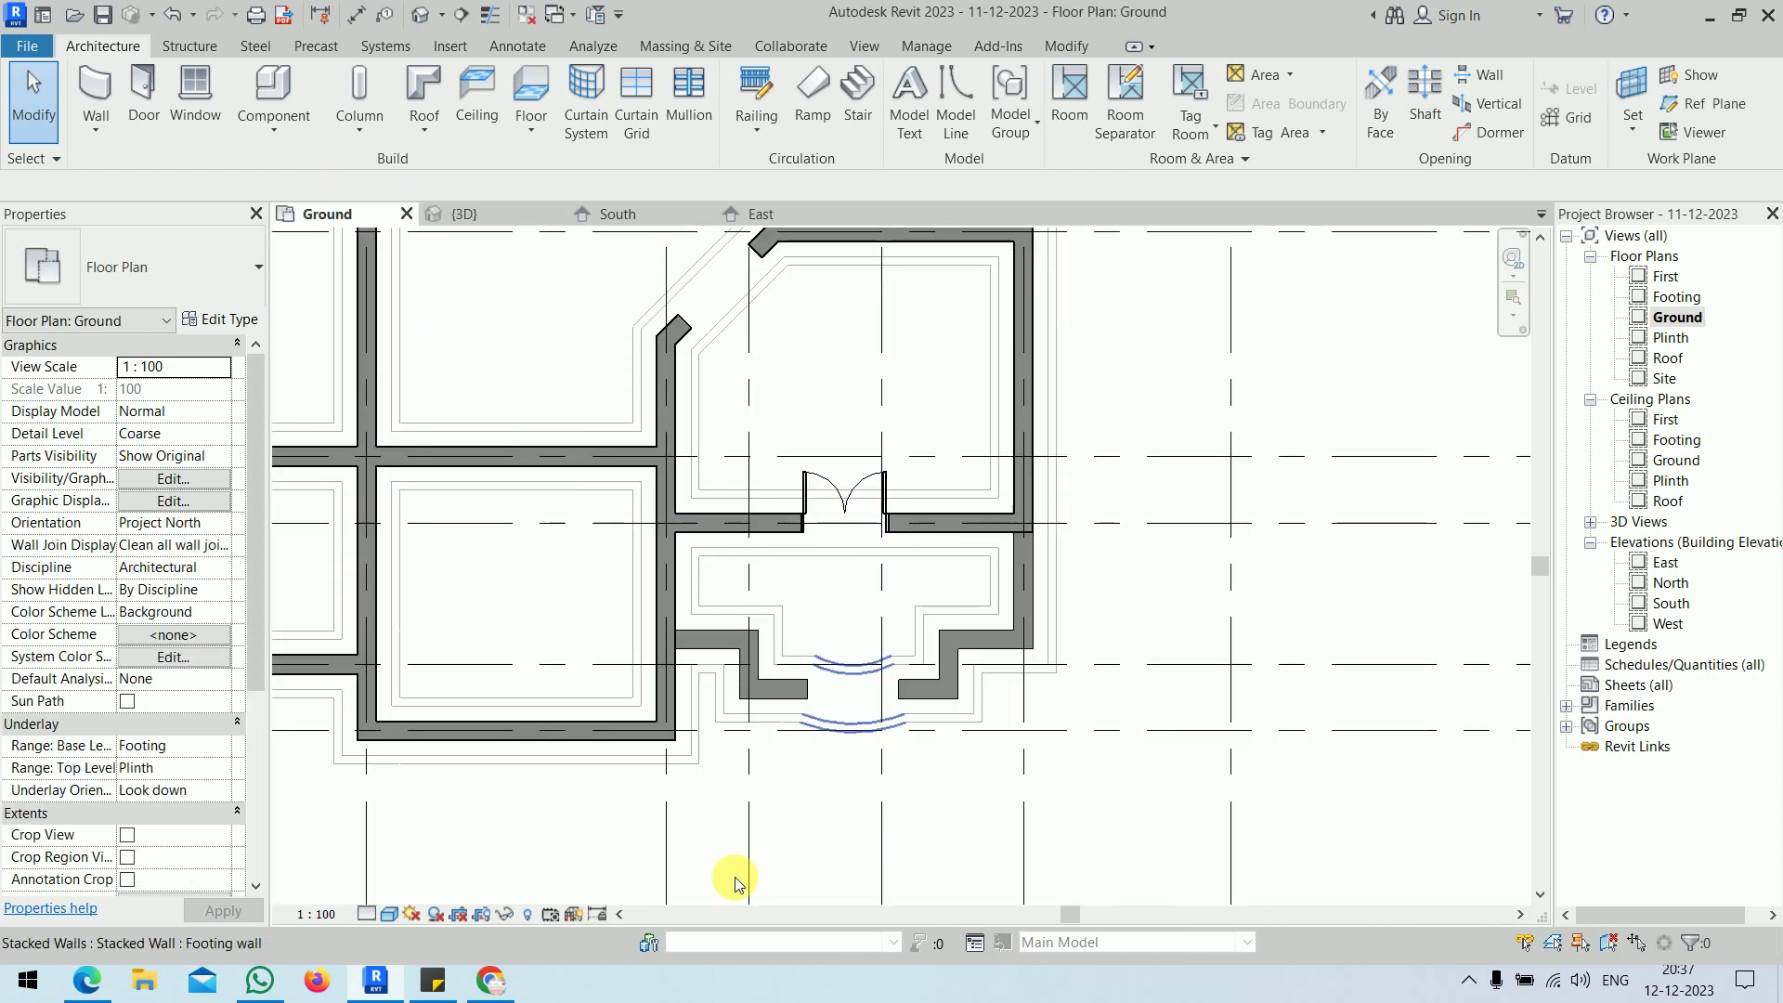
left_click(88, 979)
scroll(1074, 601, "down", 10)
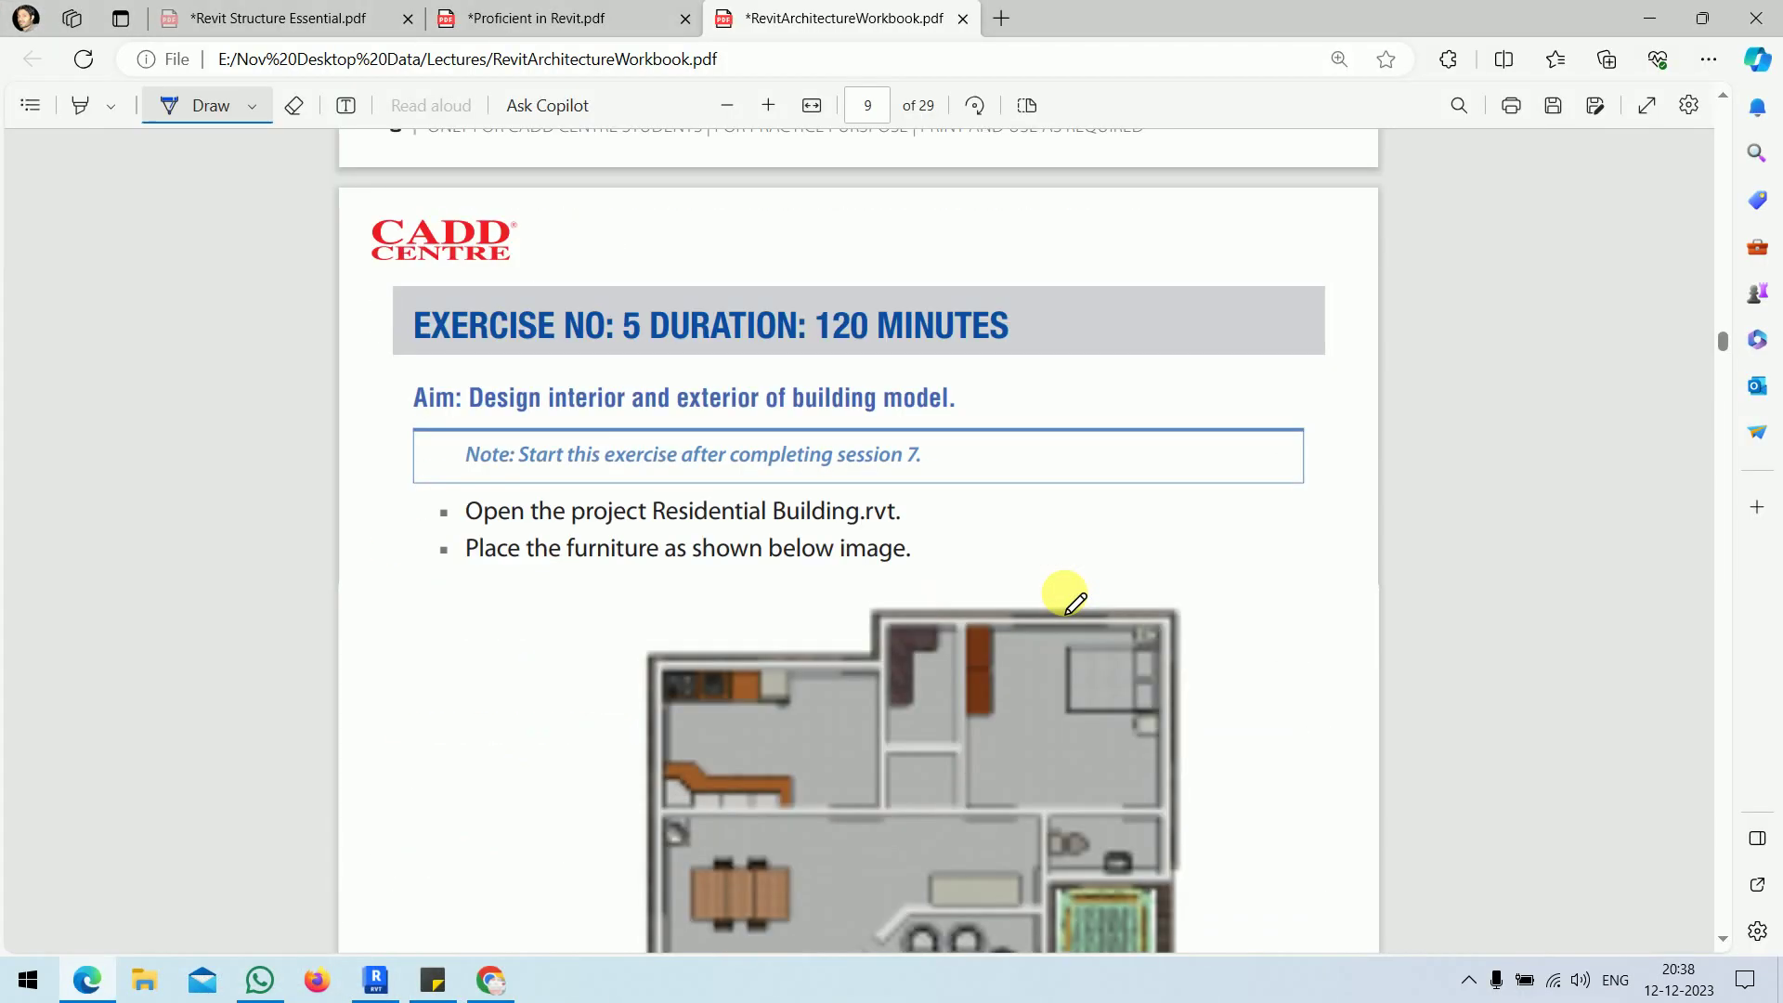
scroll(1074, 602, "down", 5)
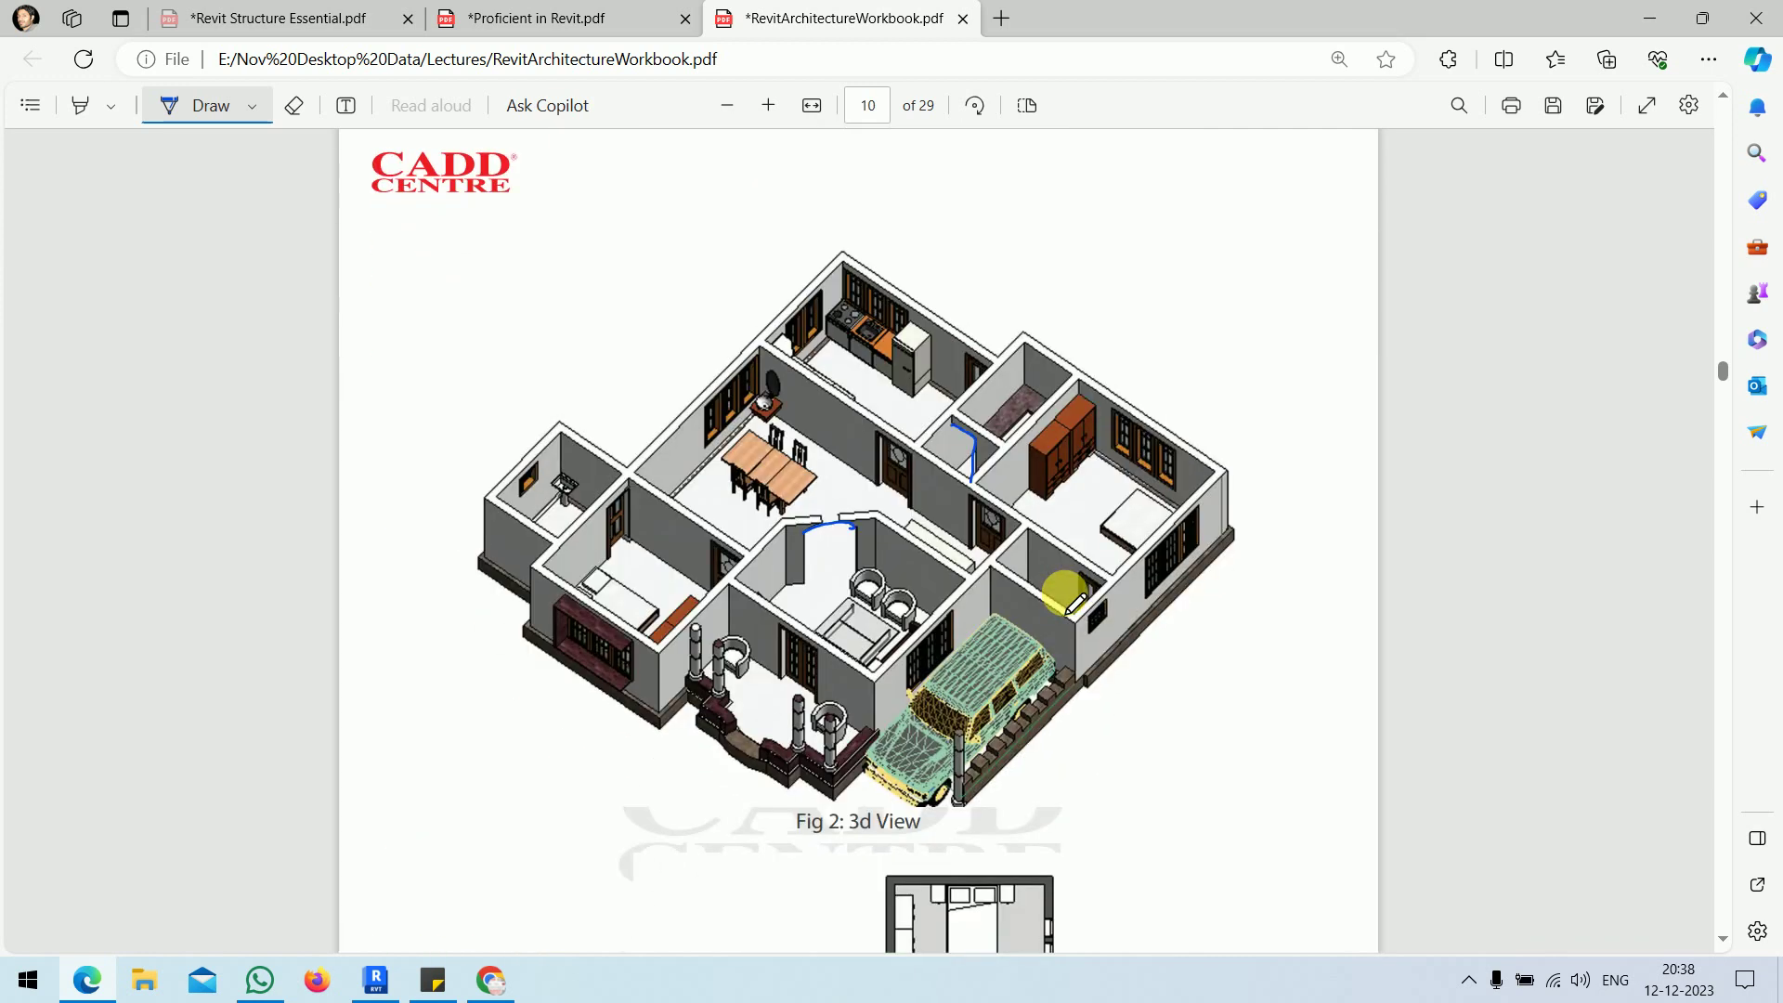
- Circle the double door on the first floor plan figure on page 8 of the workbook PDF
scroll(1074, 602, "up", 15)
scroll(1074, 602, "up", 4)
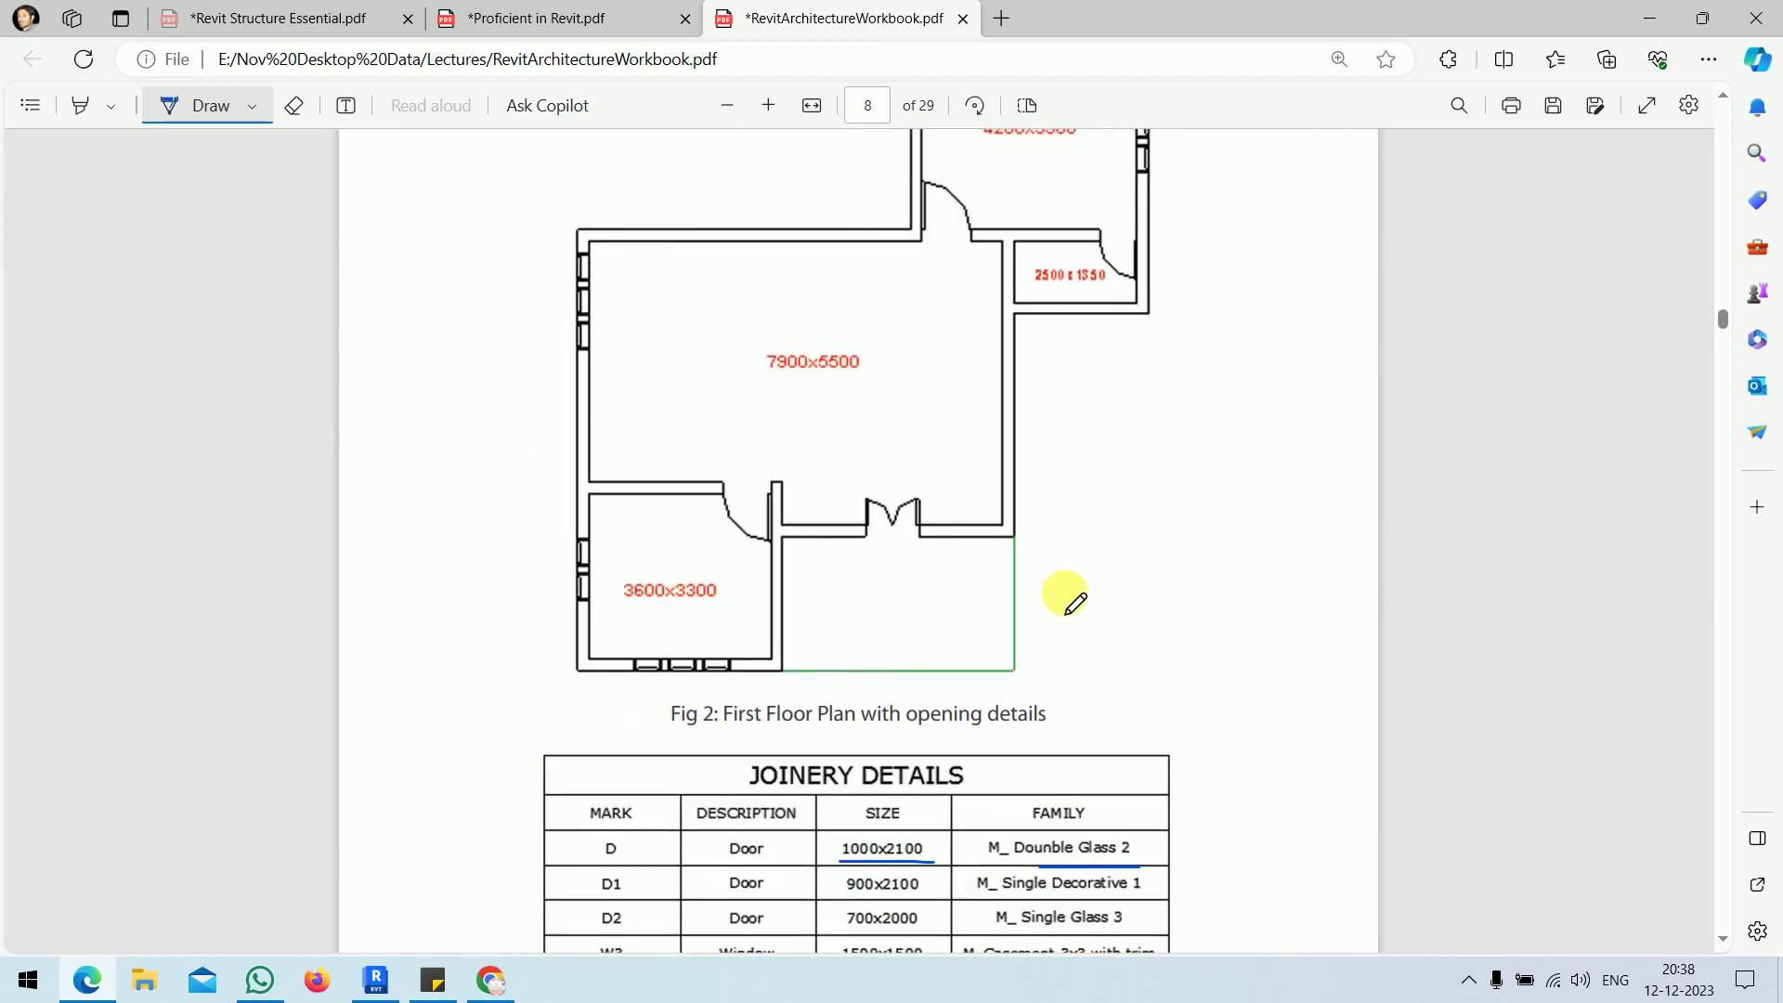
mouse_move(821, 553)
left_mouse_down()
mouse_move(923, 565)
mouse_move(884, 485)
mouse_move(860, 569)
mouse_move(889, 574)
left_mouse_up()
- In Revit's First floor plan, place door D directly above the ground entrance door, 1510 mm from each side wall and opening into the room
left_click(377, 982)
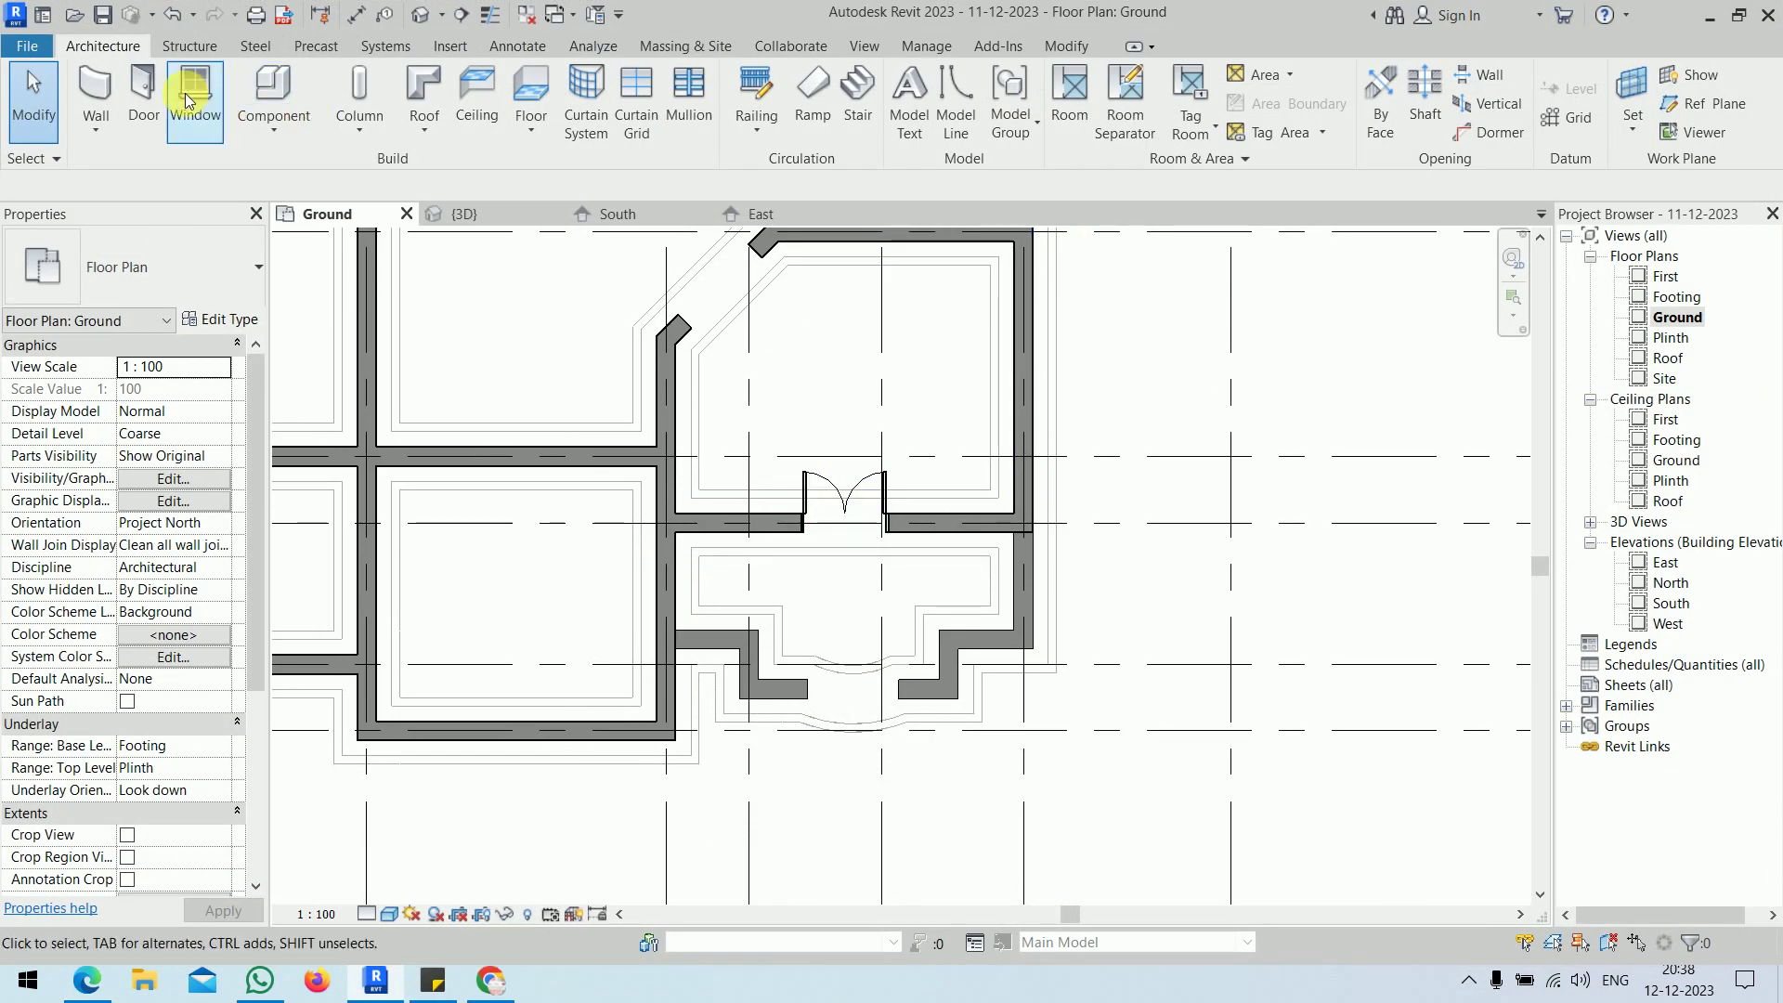
double_click(1666, 277)
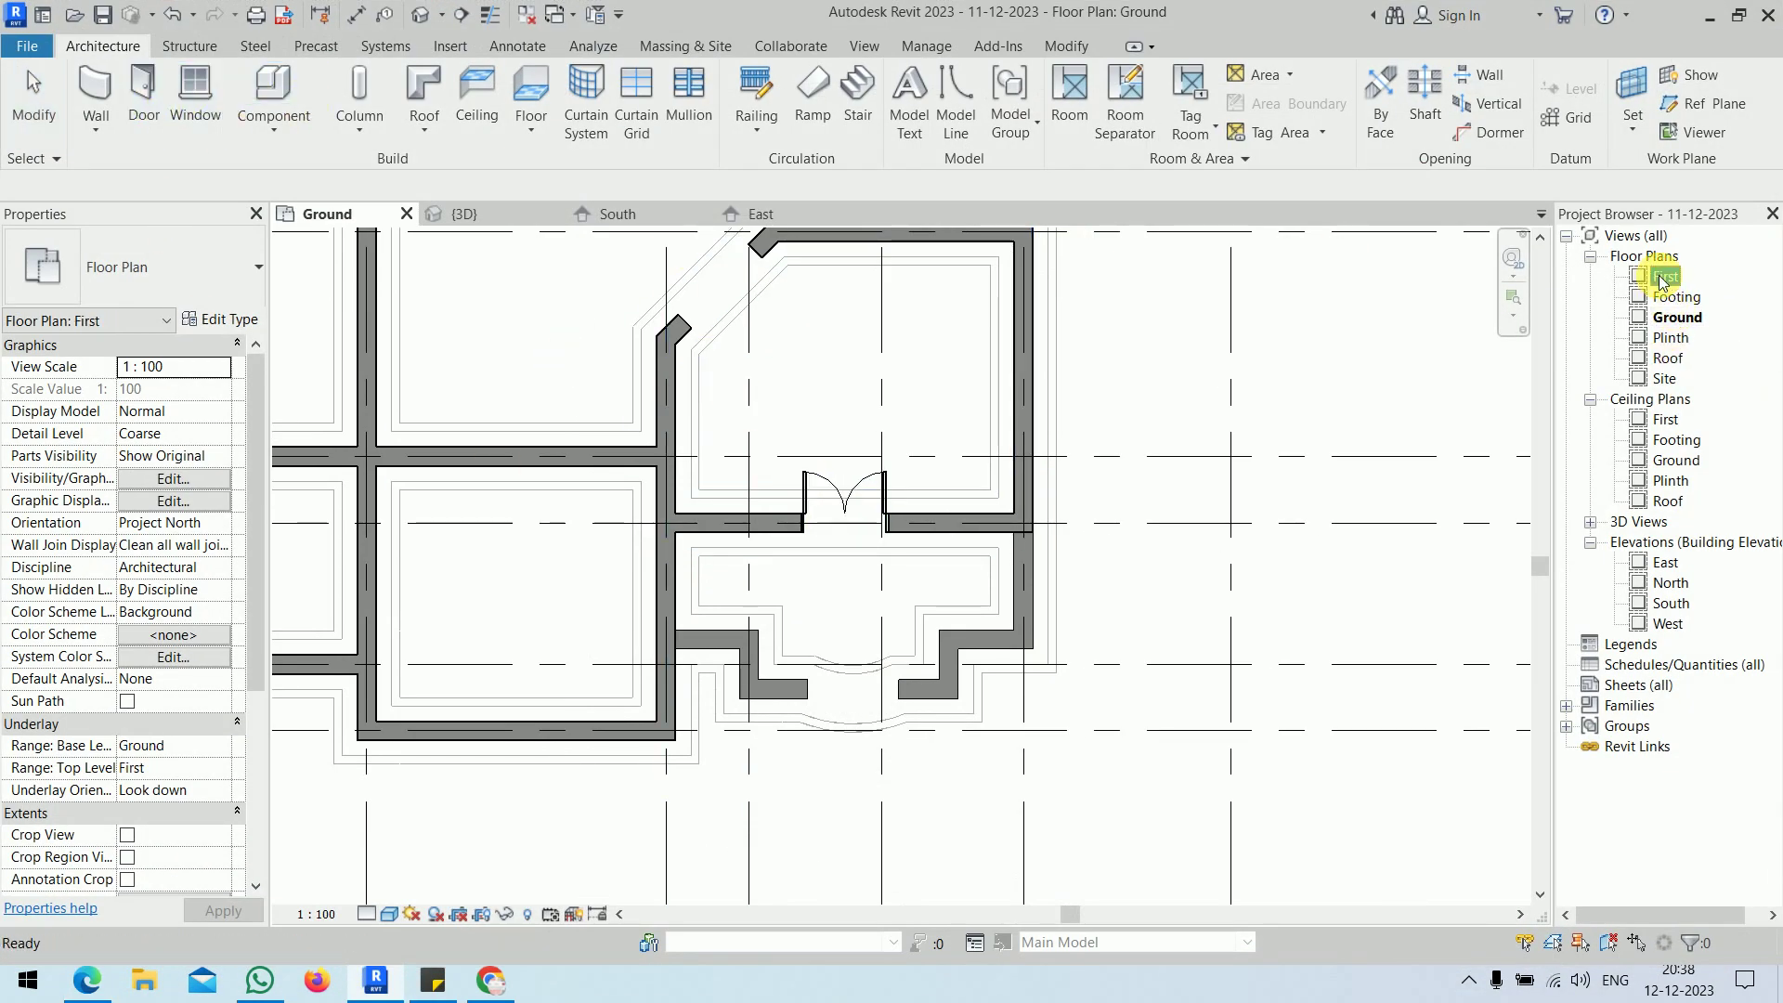
scroll(862, 521, "up", 1)
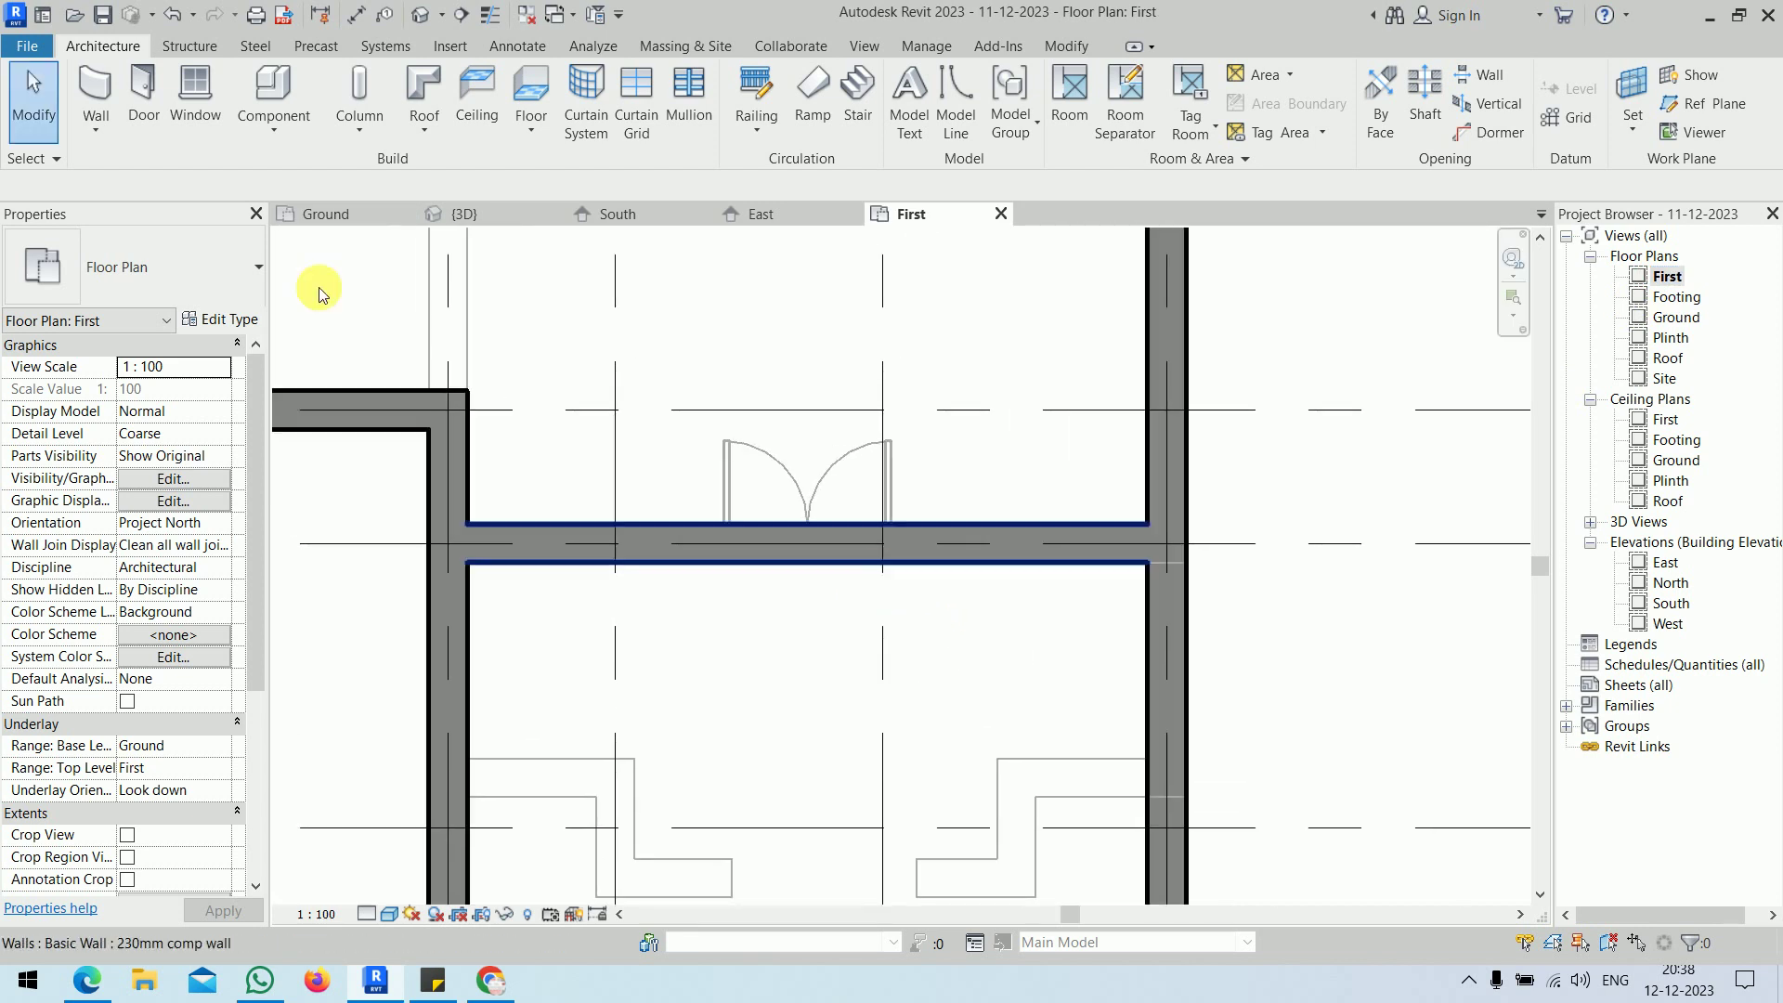
left_click(142, 93)
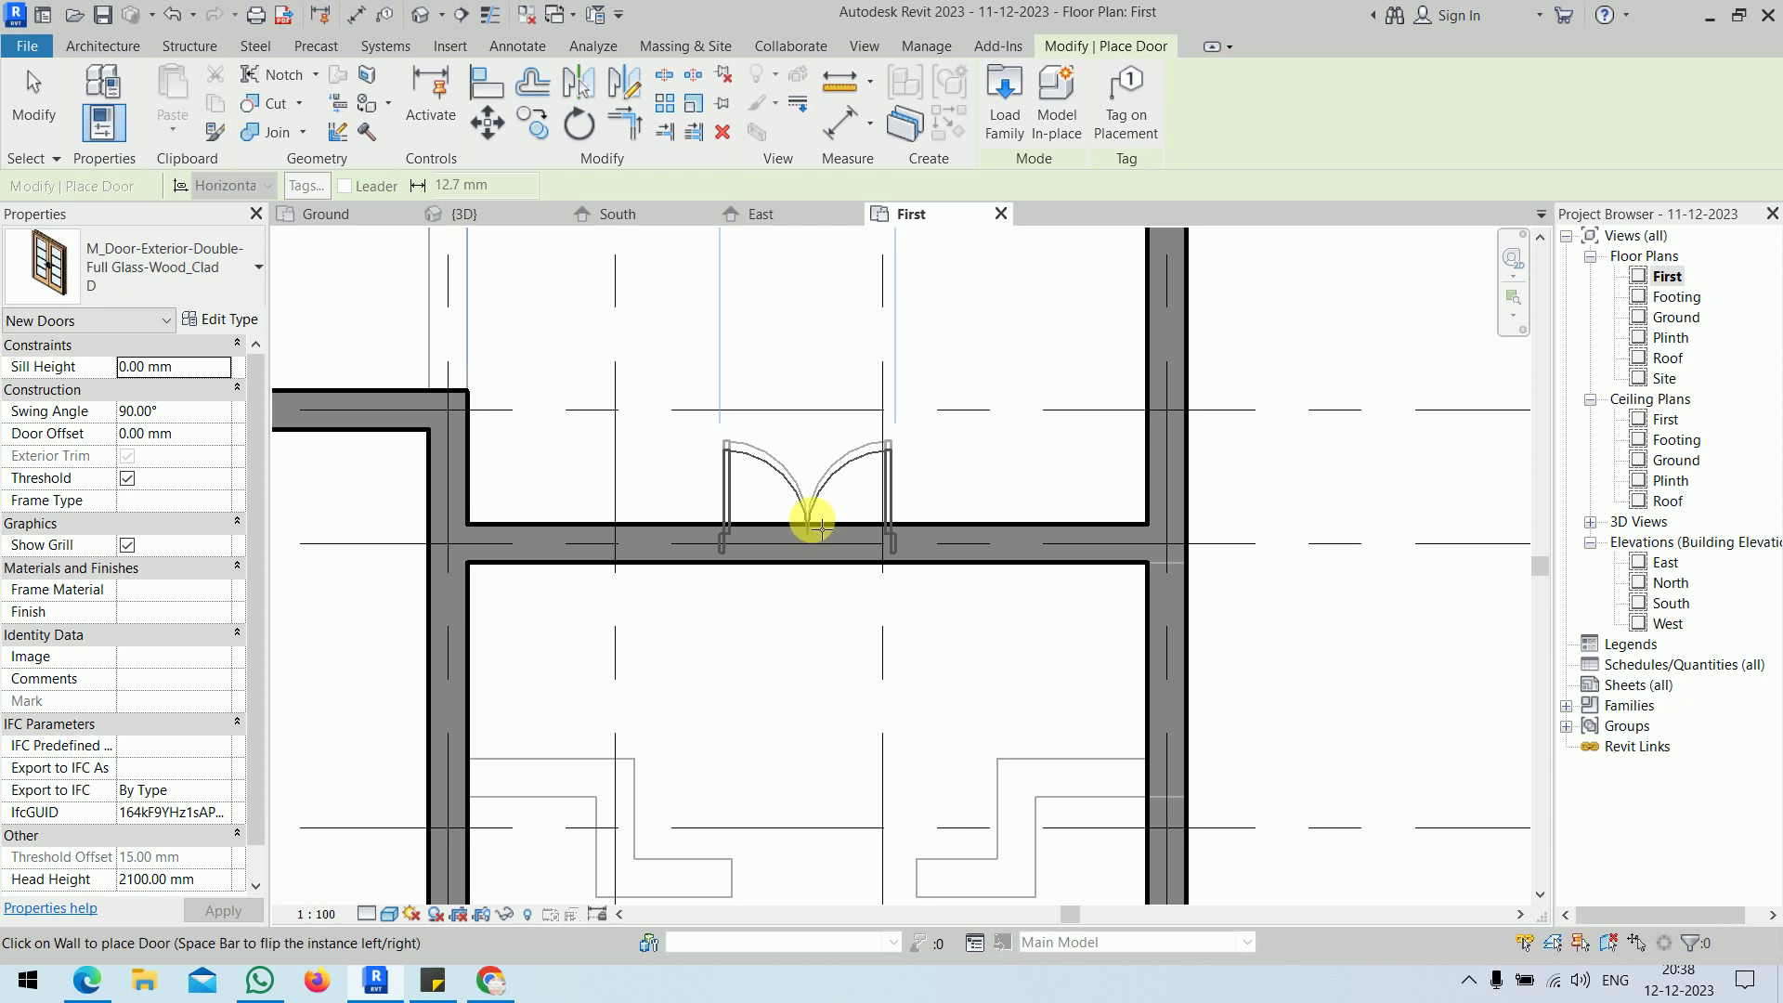
left_click(822, 526)
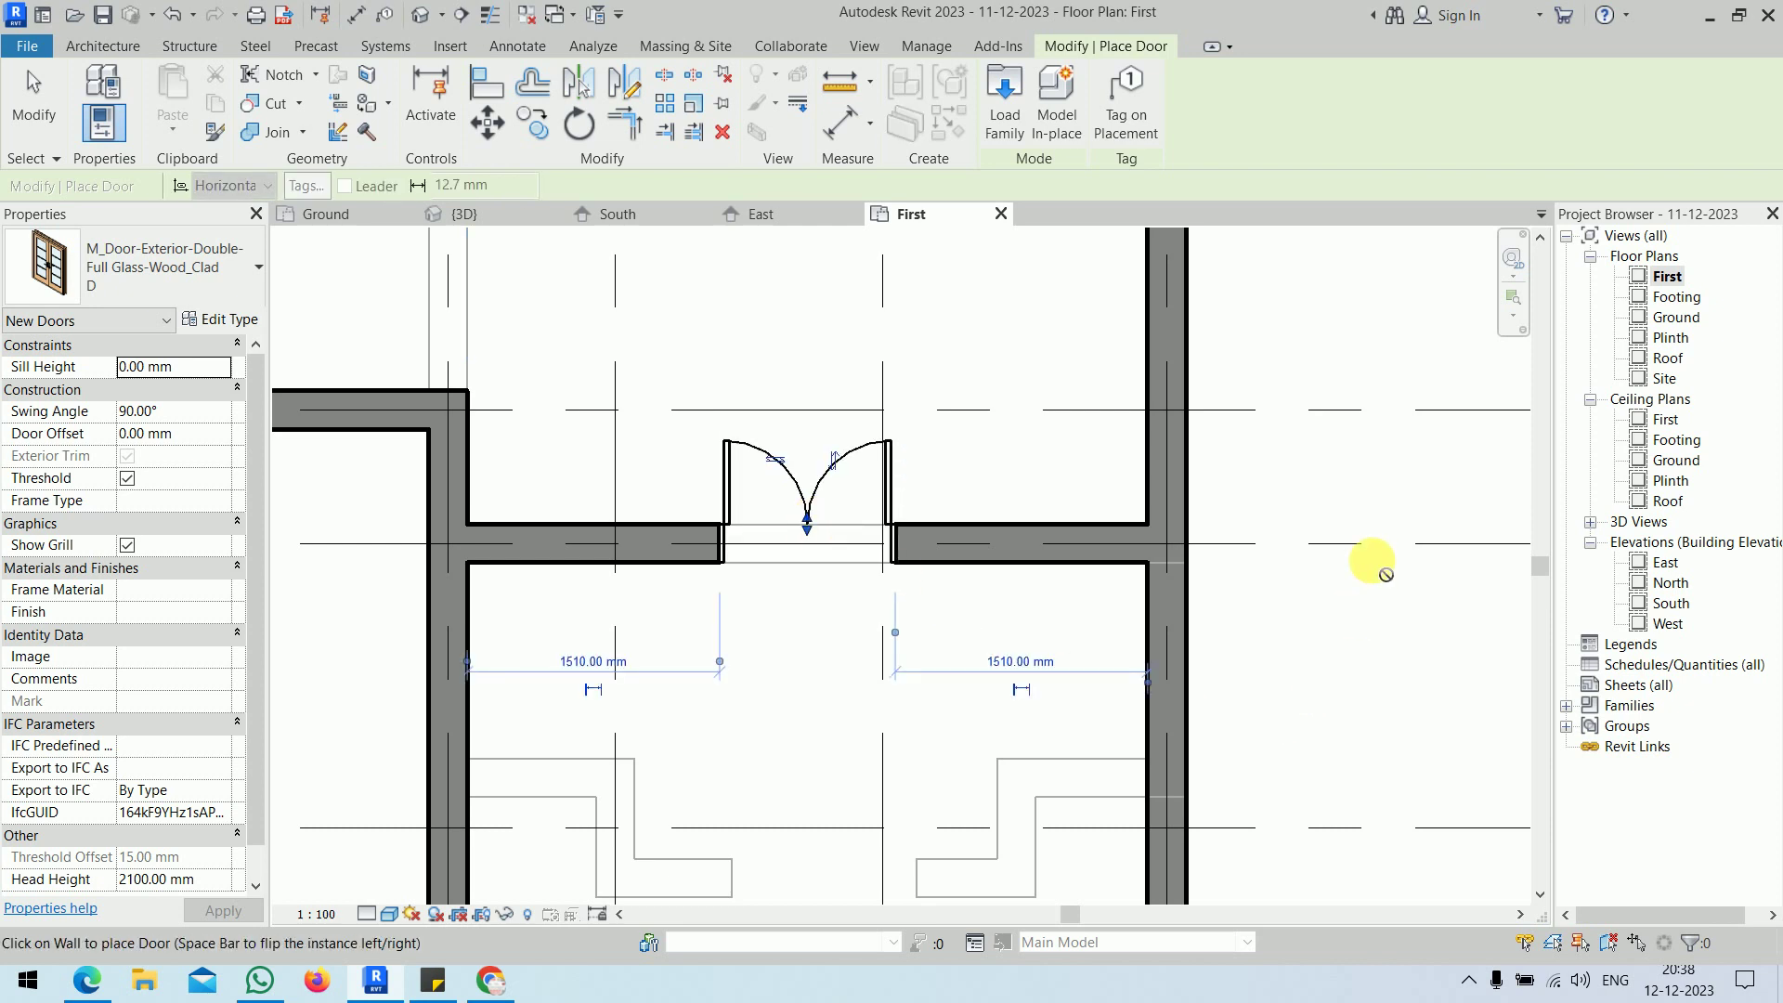
key("Escape")
key("Escape")
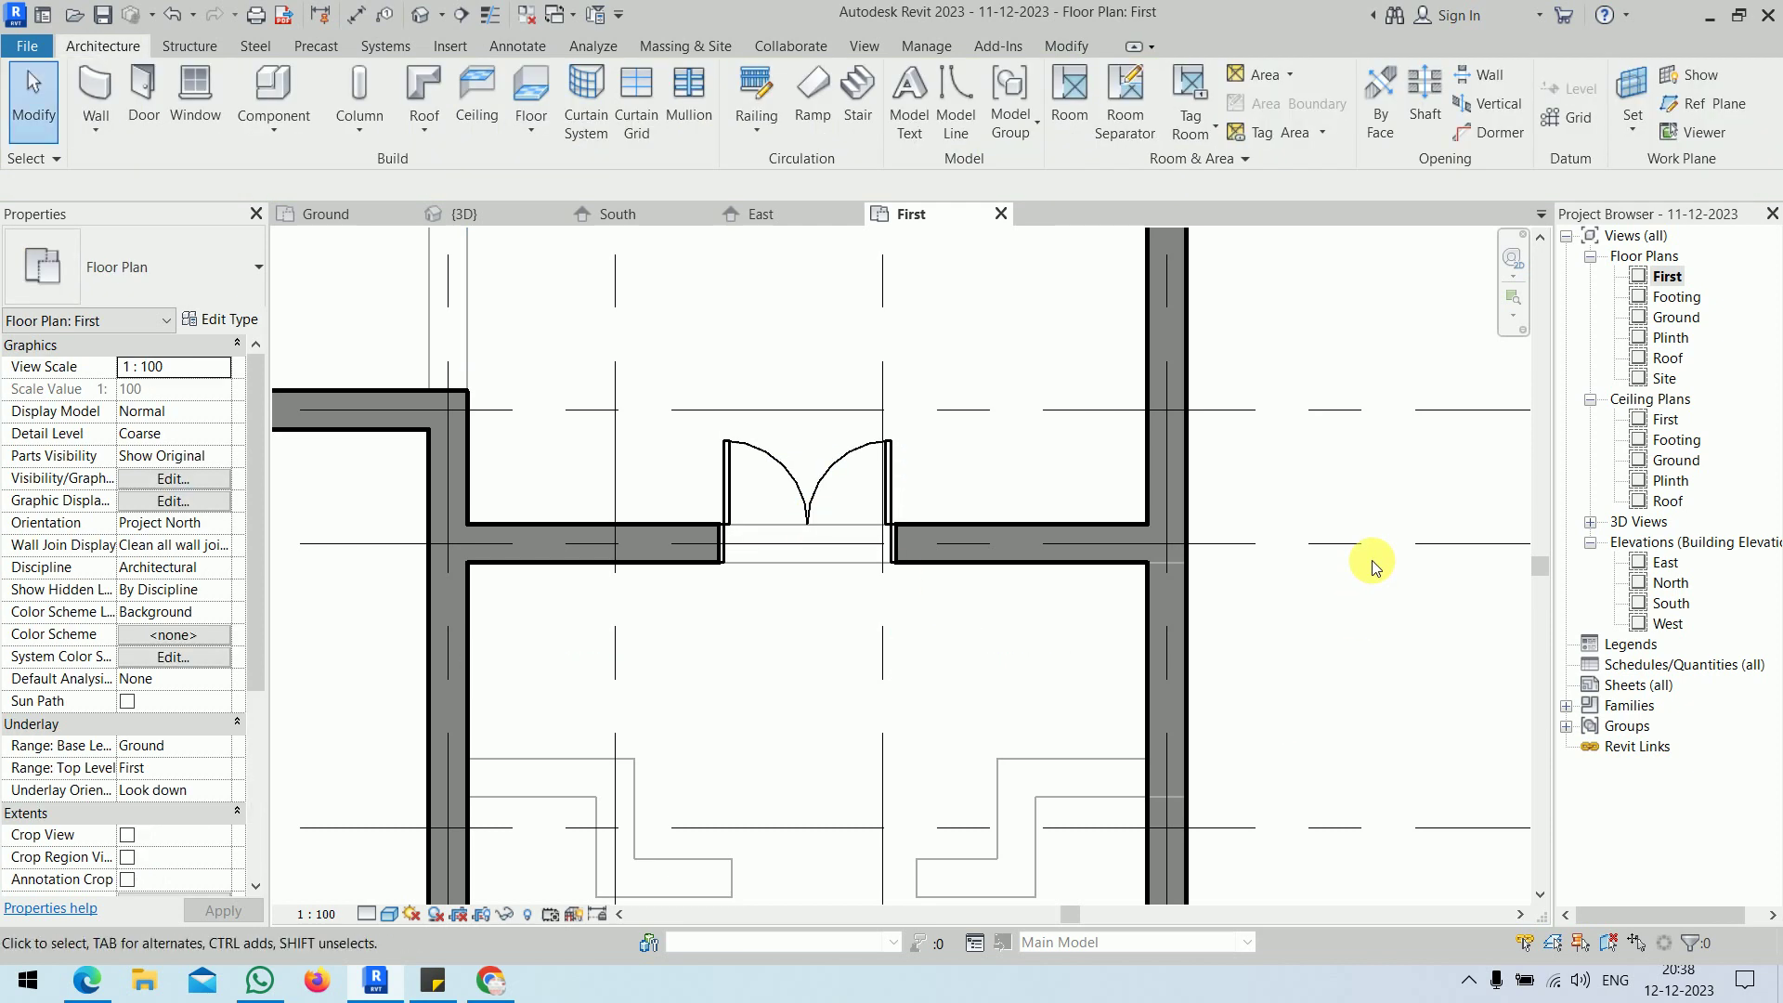
- Examine the double doors on both floors in the 3D view and return to the Ground floor plan
left_click(478, 213)
middle_click_drag(1185, 677, 1233, 716, "shift")
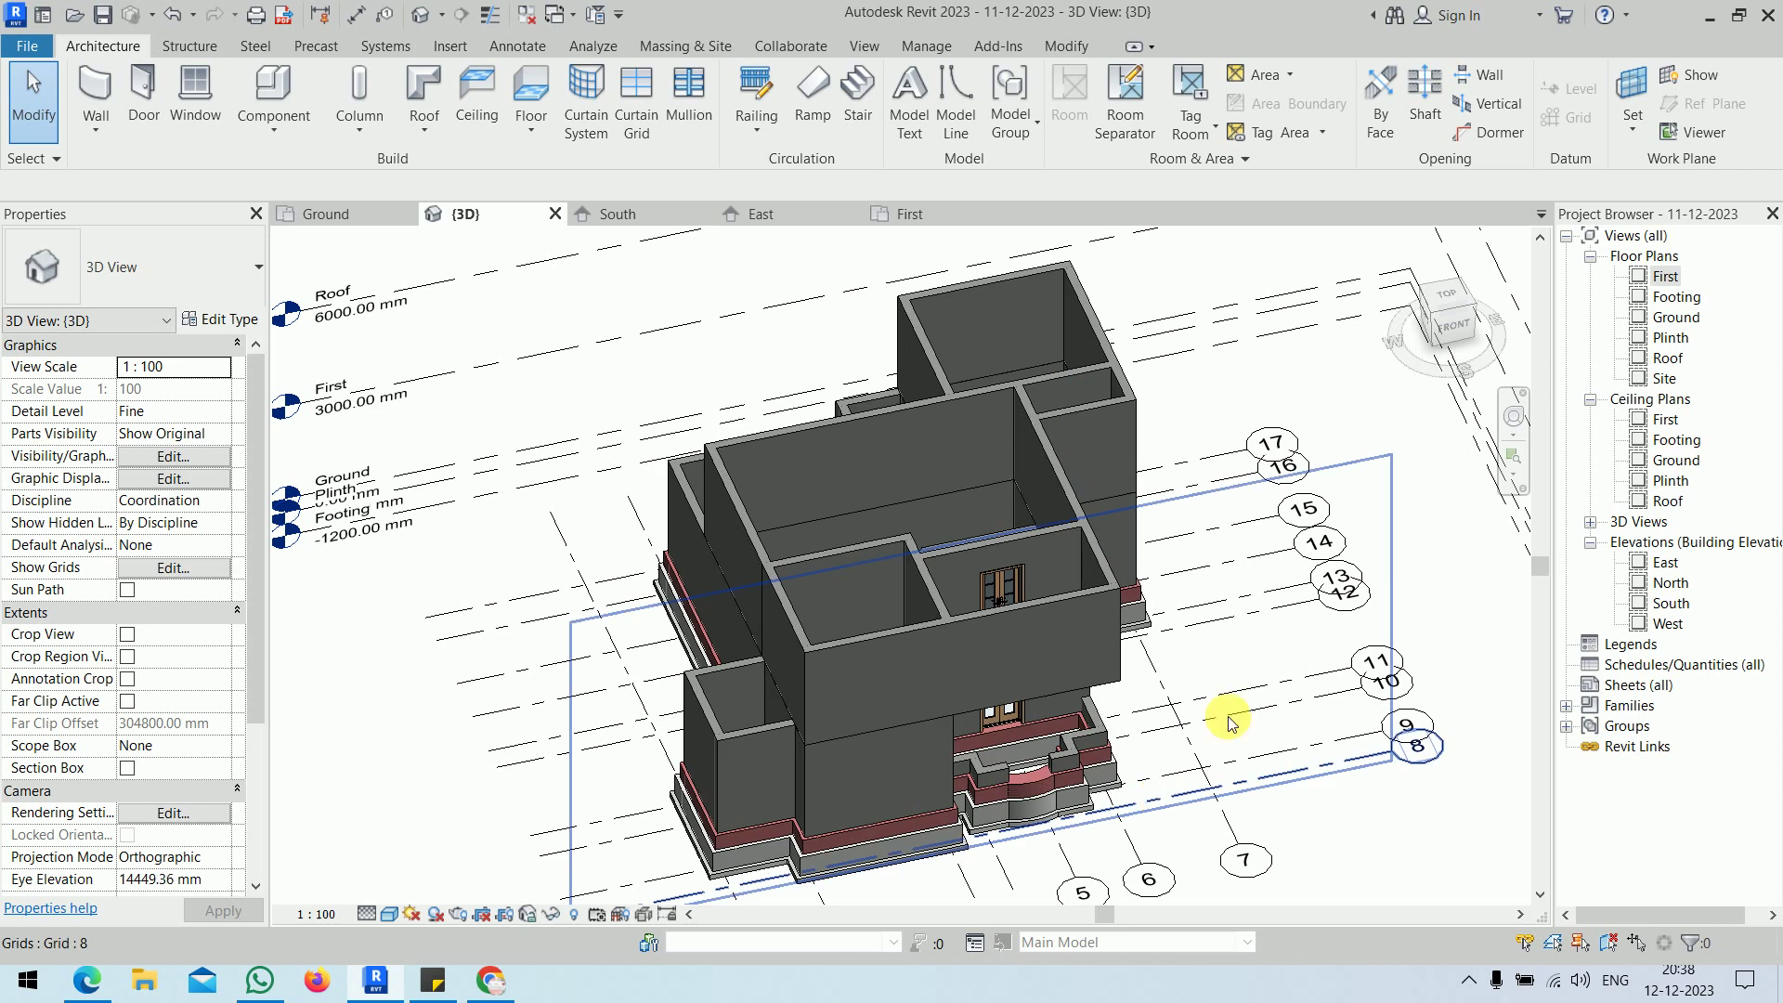
double_click(1676, 316)
scroll(620, 545, "down", 5)
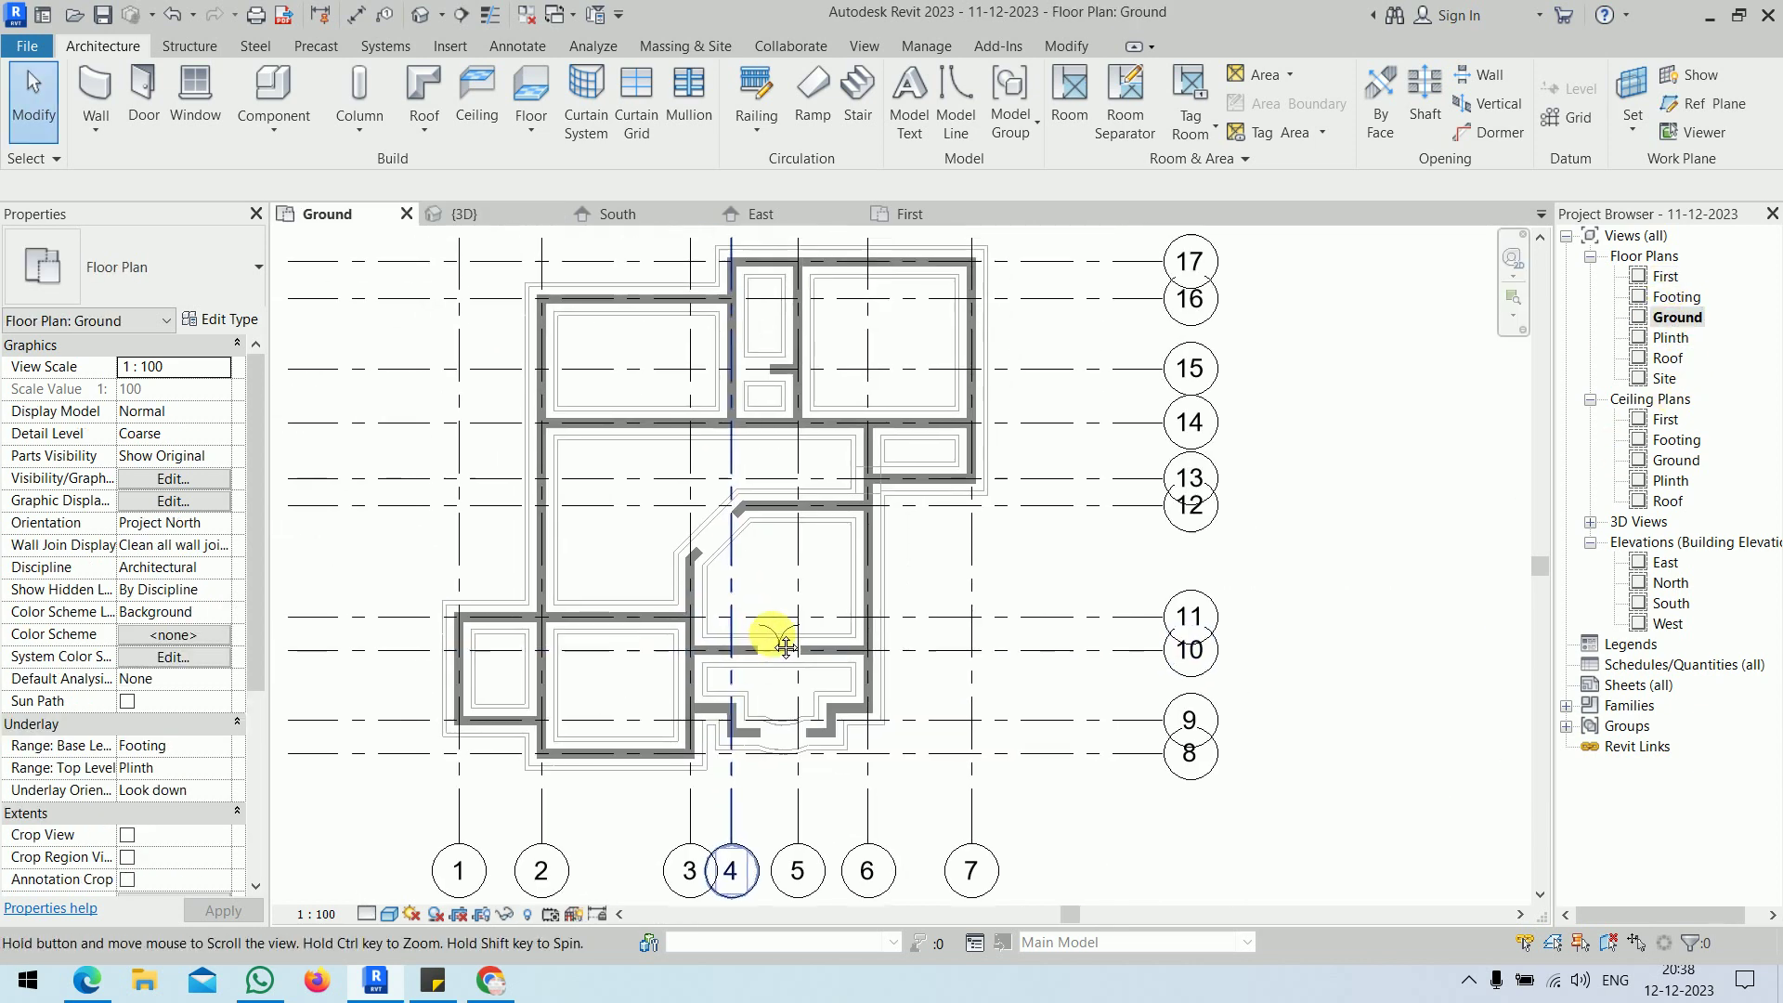
- Switch to the workbook PDF in Edge and mark the three D1 door locations on the page 7 ground floor plan
left_click(376, 980)
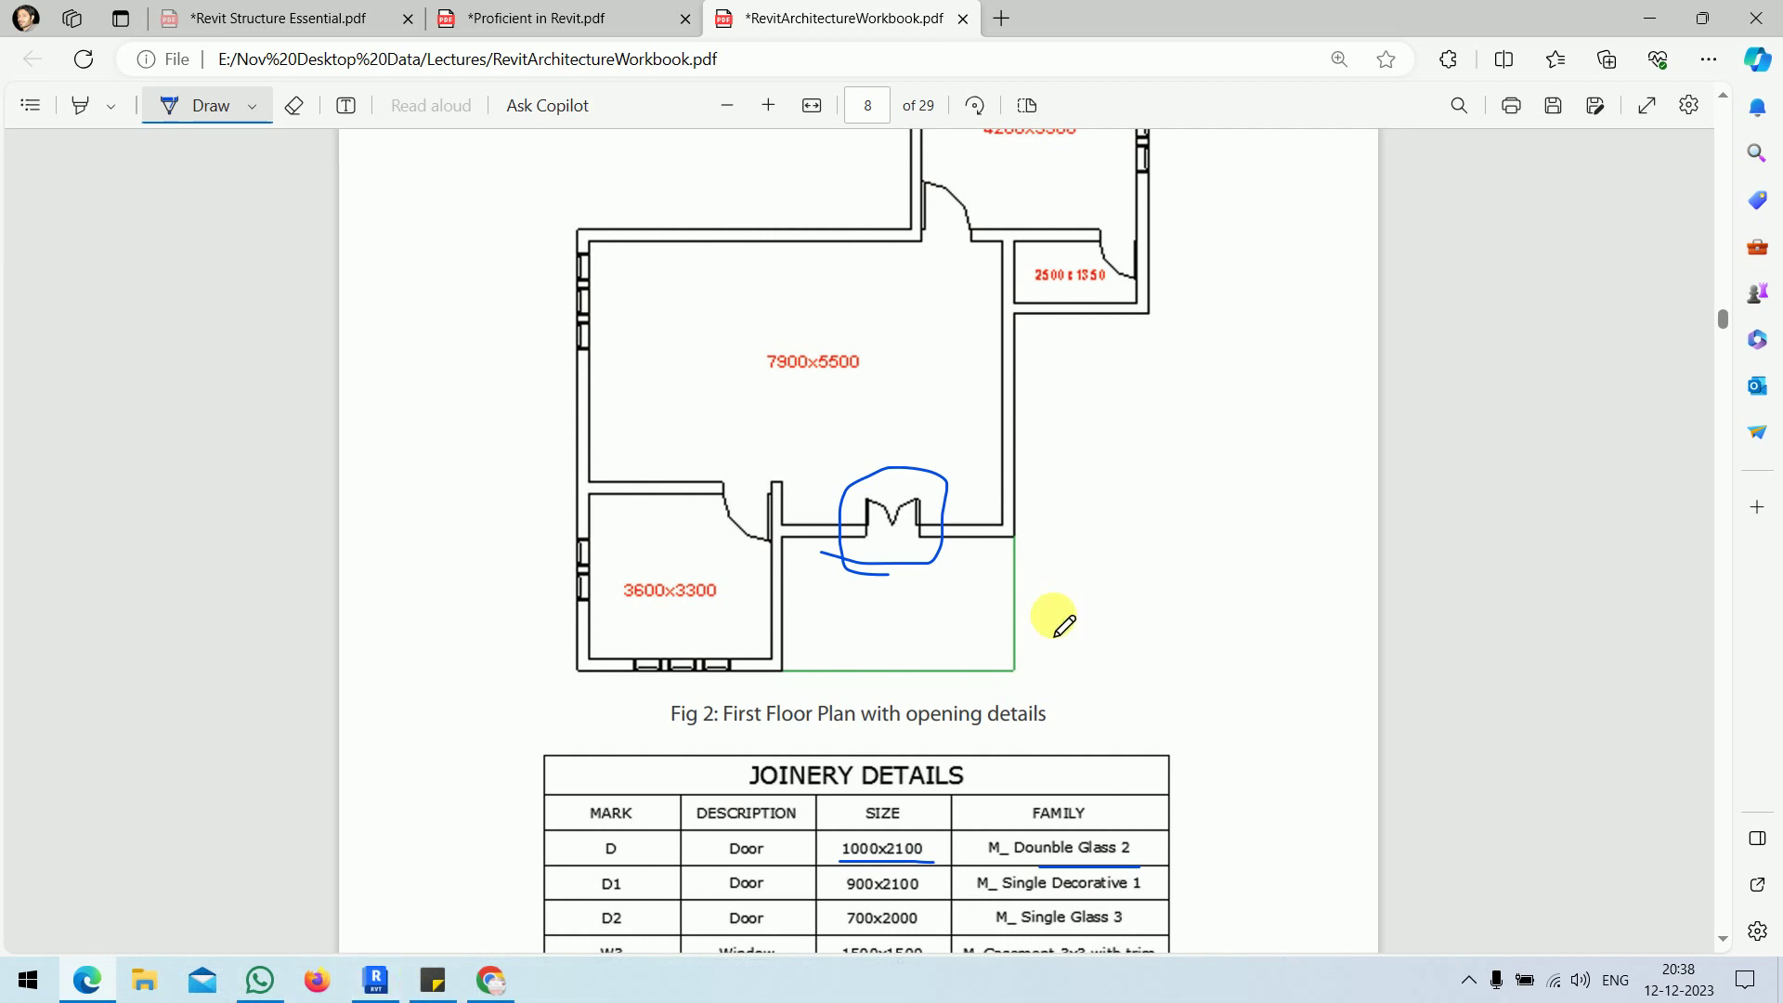
scroll(1130, 529, "up", 12)
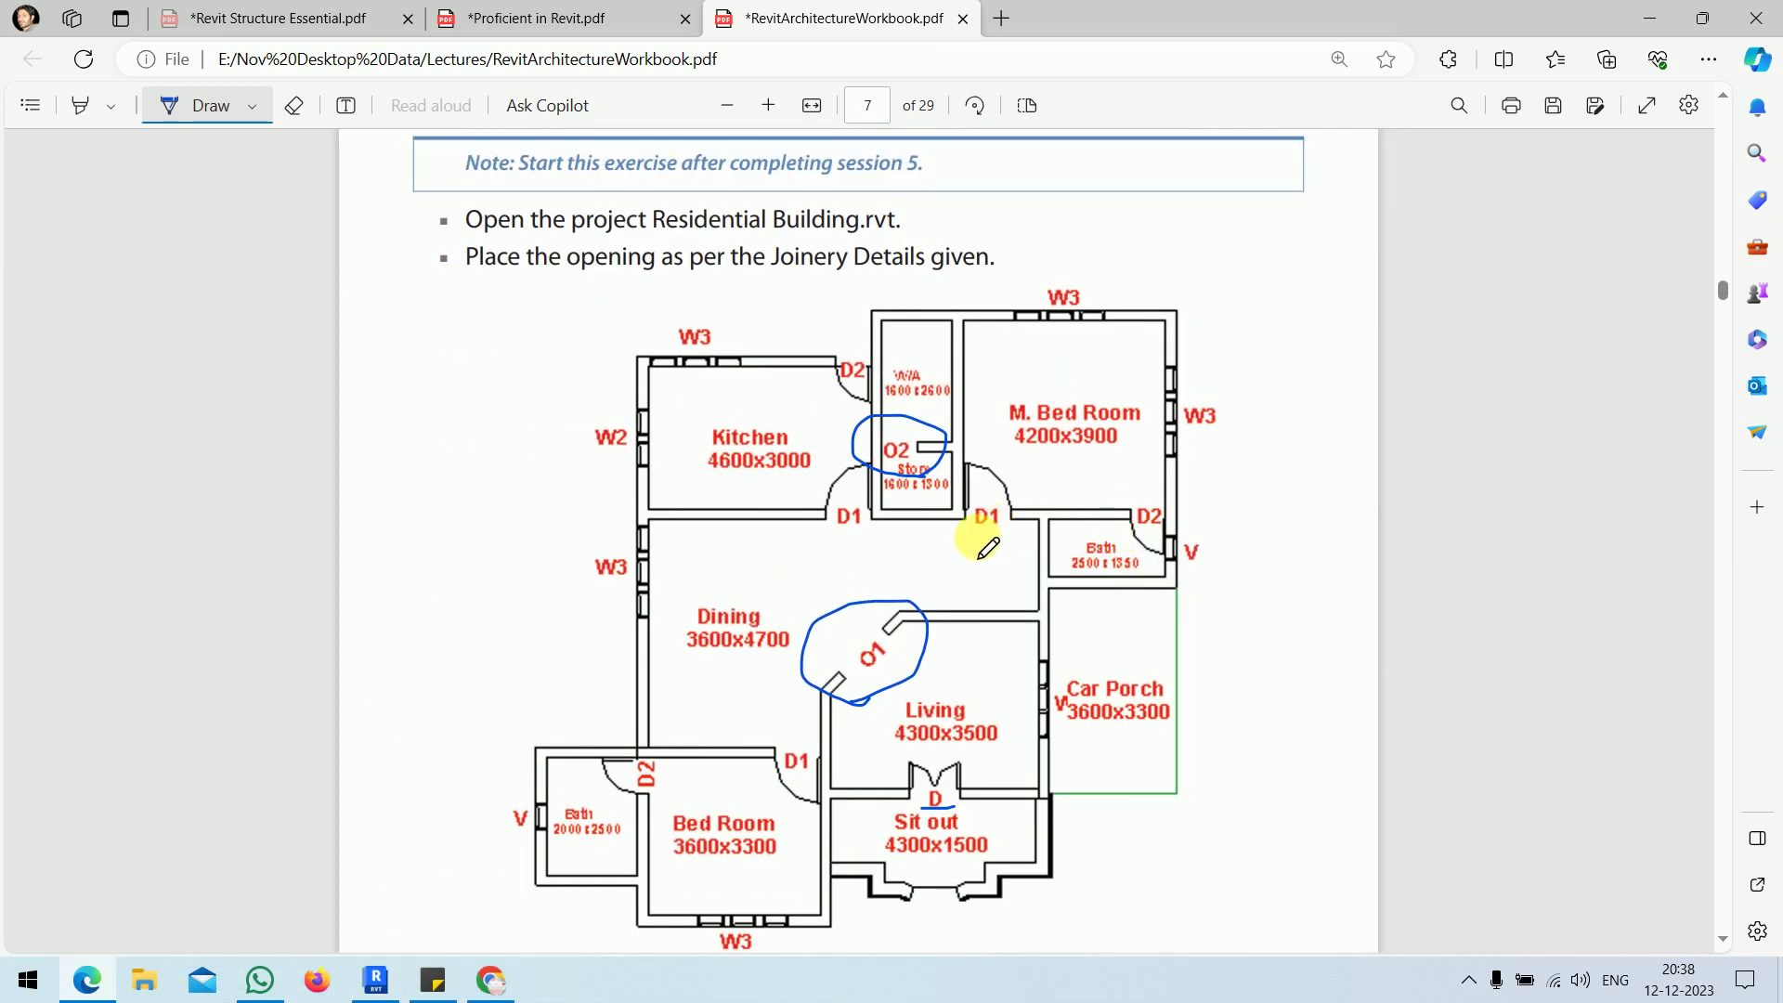
left_click_drag(974, 532, 1007, 535)
left_click_drag(847, 533, 873, 535)
left_click_drag(782, 749, 792, 743)
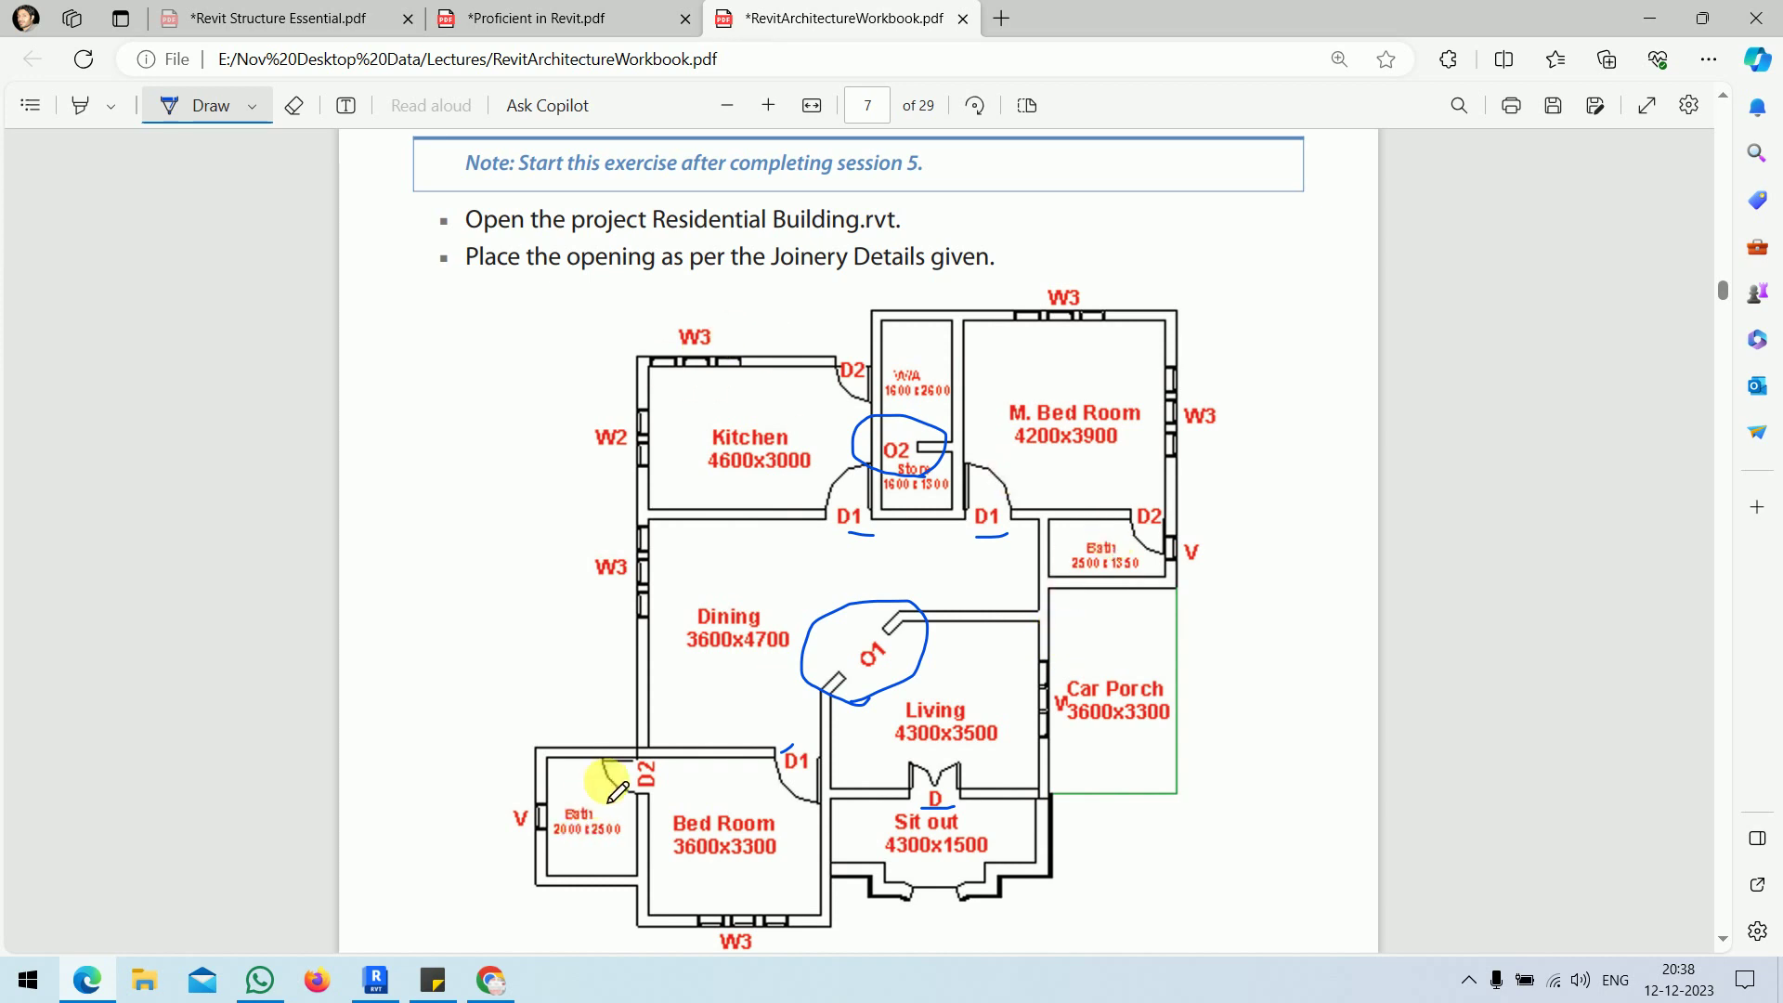
- Mark the families of doors D1 and D2 in the Joinery Details table and underline their sizes, 900x2100 and 700x2000
scroll(947, 710, "down", 2)
scroll(953, 715, "down", 15)
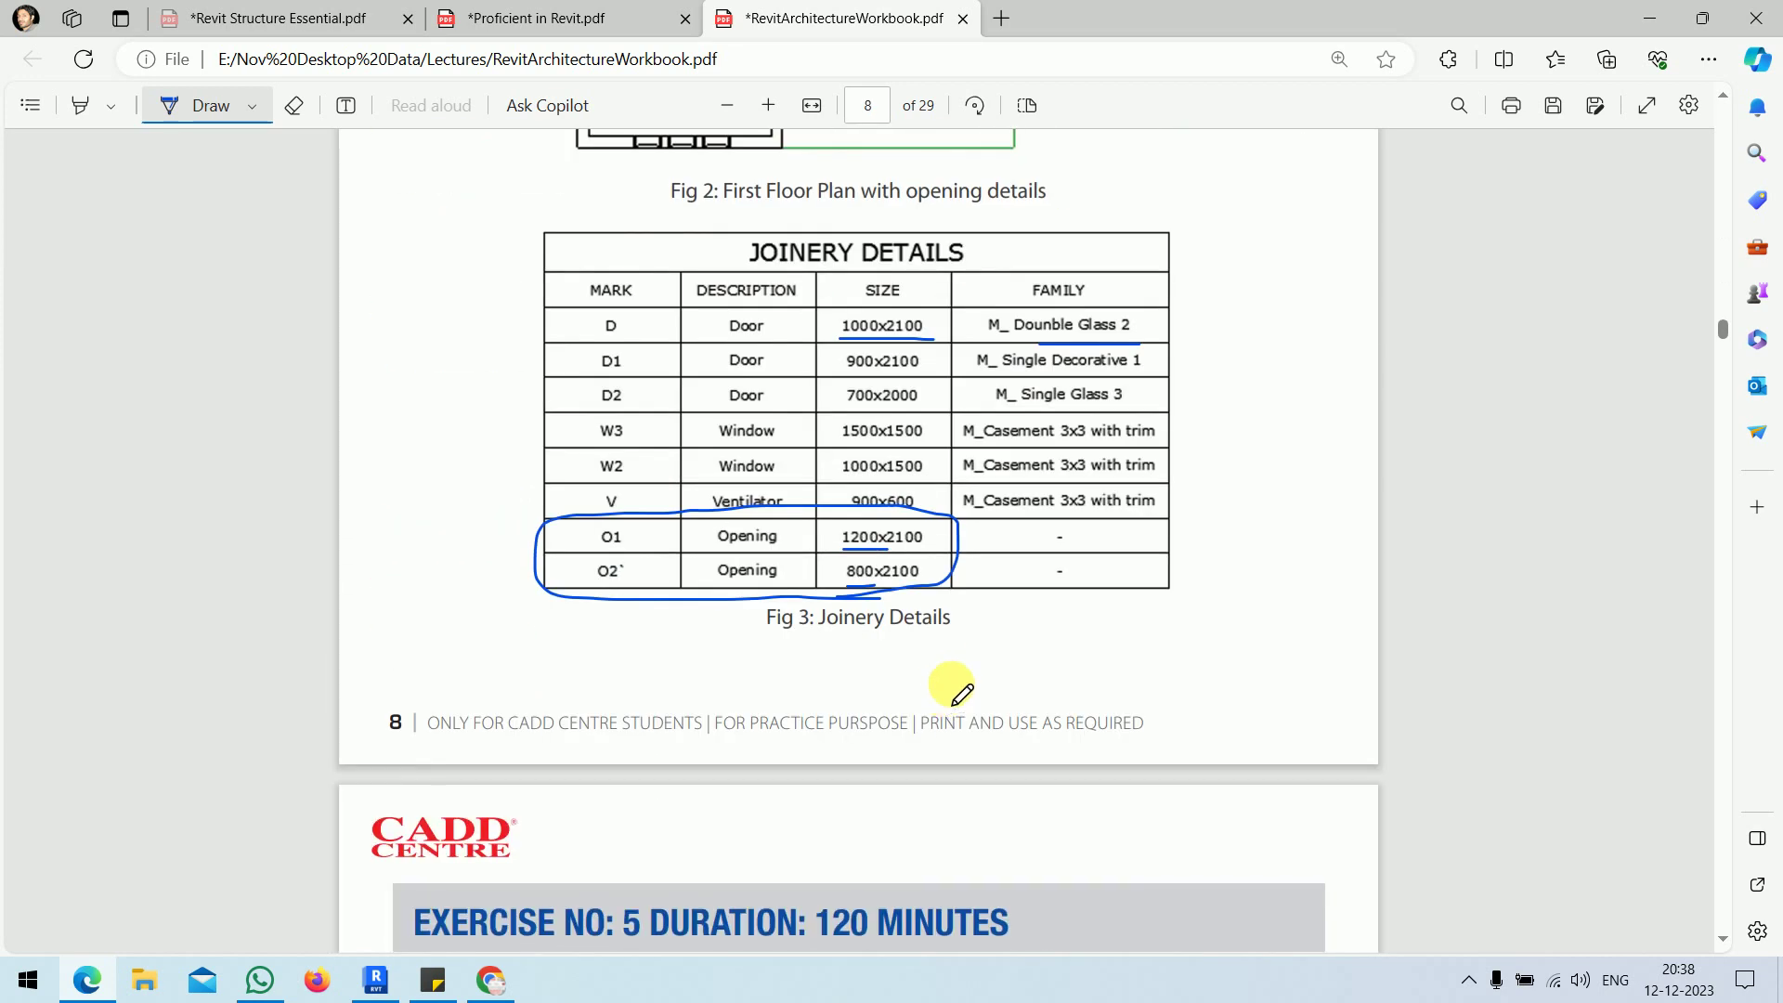
scroll(1102, 395, "up", 2)
mouse_move(1173, 502)
left_mouse_down()
mouse_move(1190, 493)
mouse_move(1172, 535)
left_mouse_up()
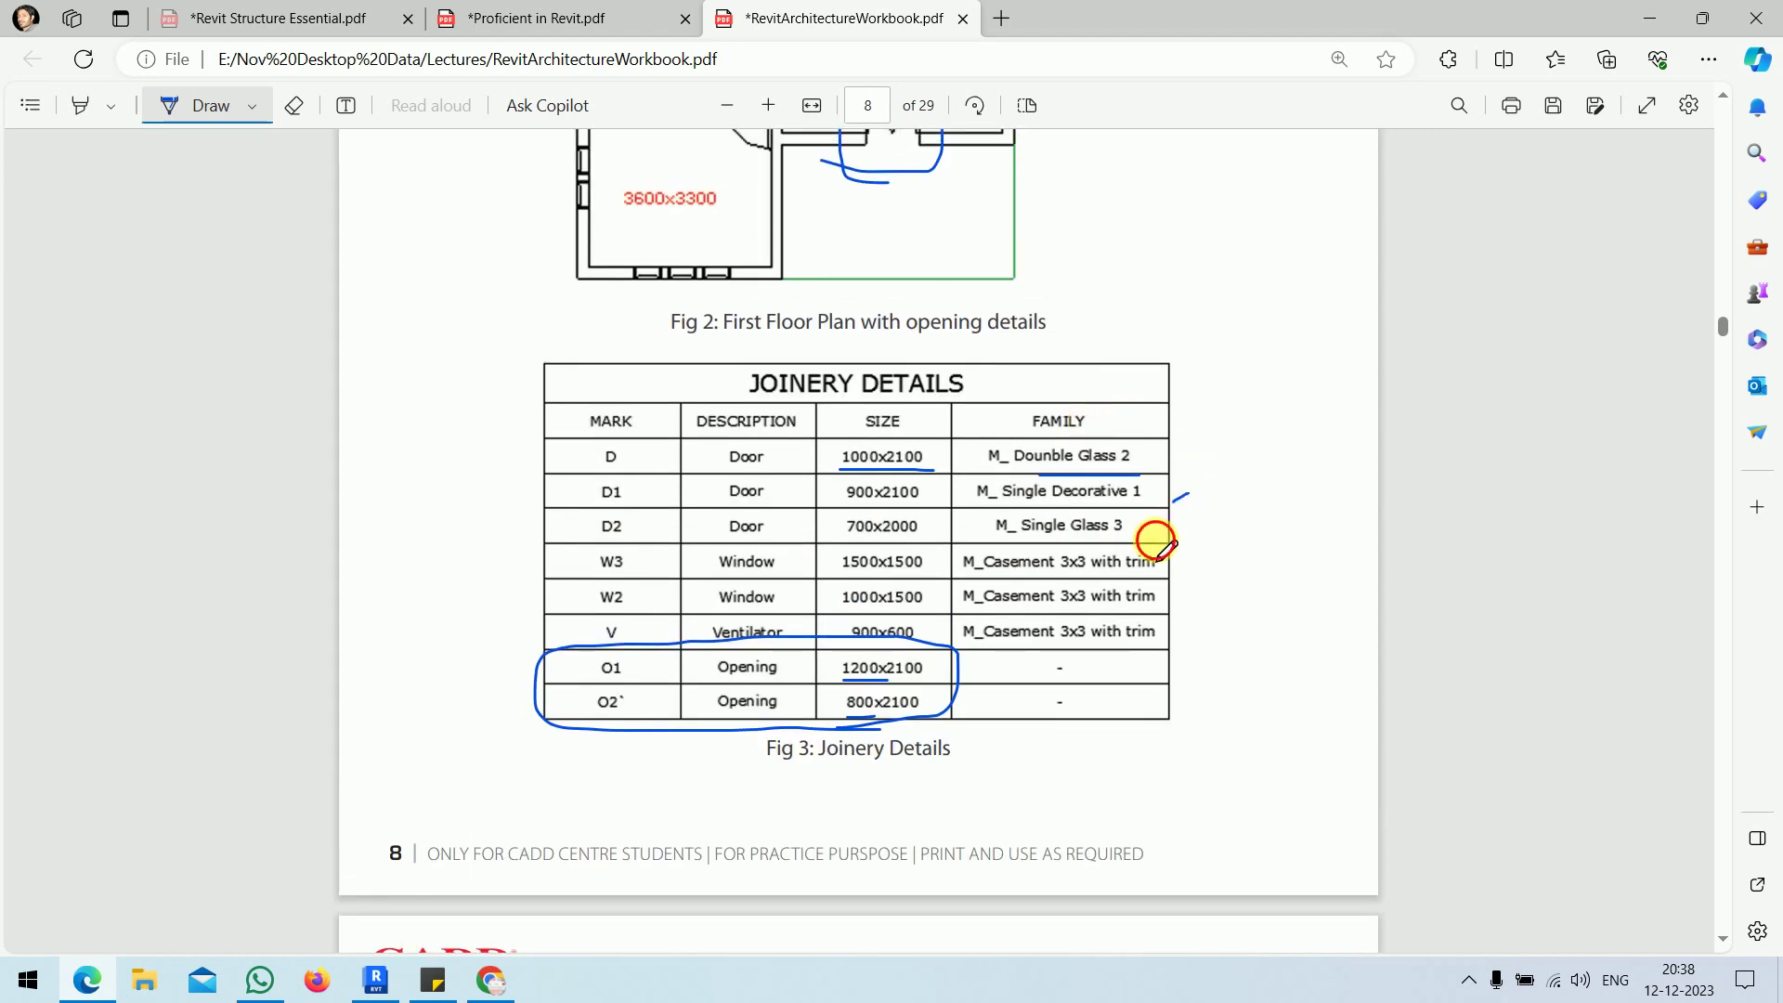
mouse_move(841, 506)
left_mouse_down()
mouse_move(929, 507)
mouse_move(905, 542)
mouse_move(920, 539)
left_mouse_up()
- In Revit, load the door family M_Door-Exterior-Single-Entry-Half Flat Glass-Wood_Clad with its 750 x 2100mm type
left_click(375, 980)
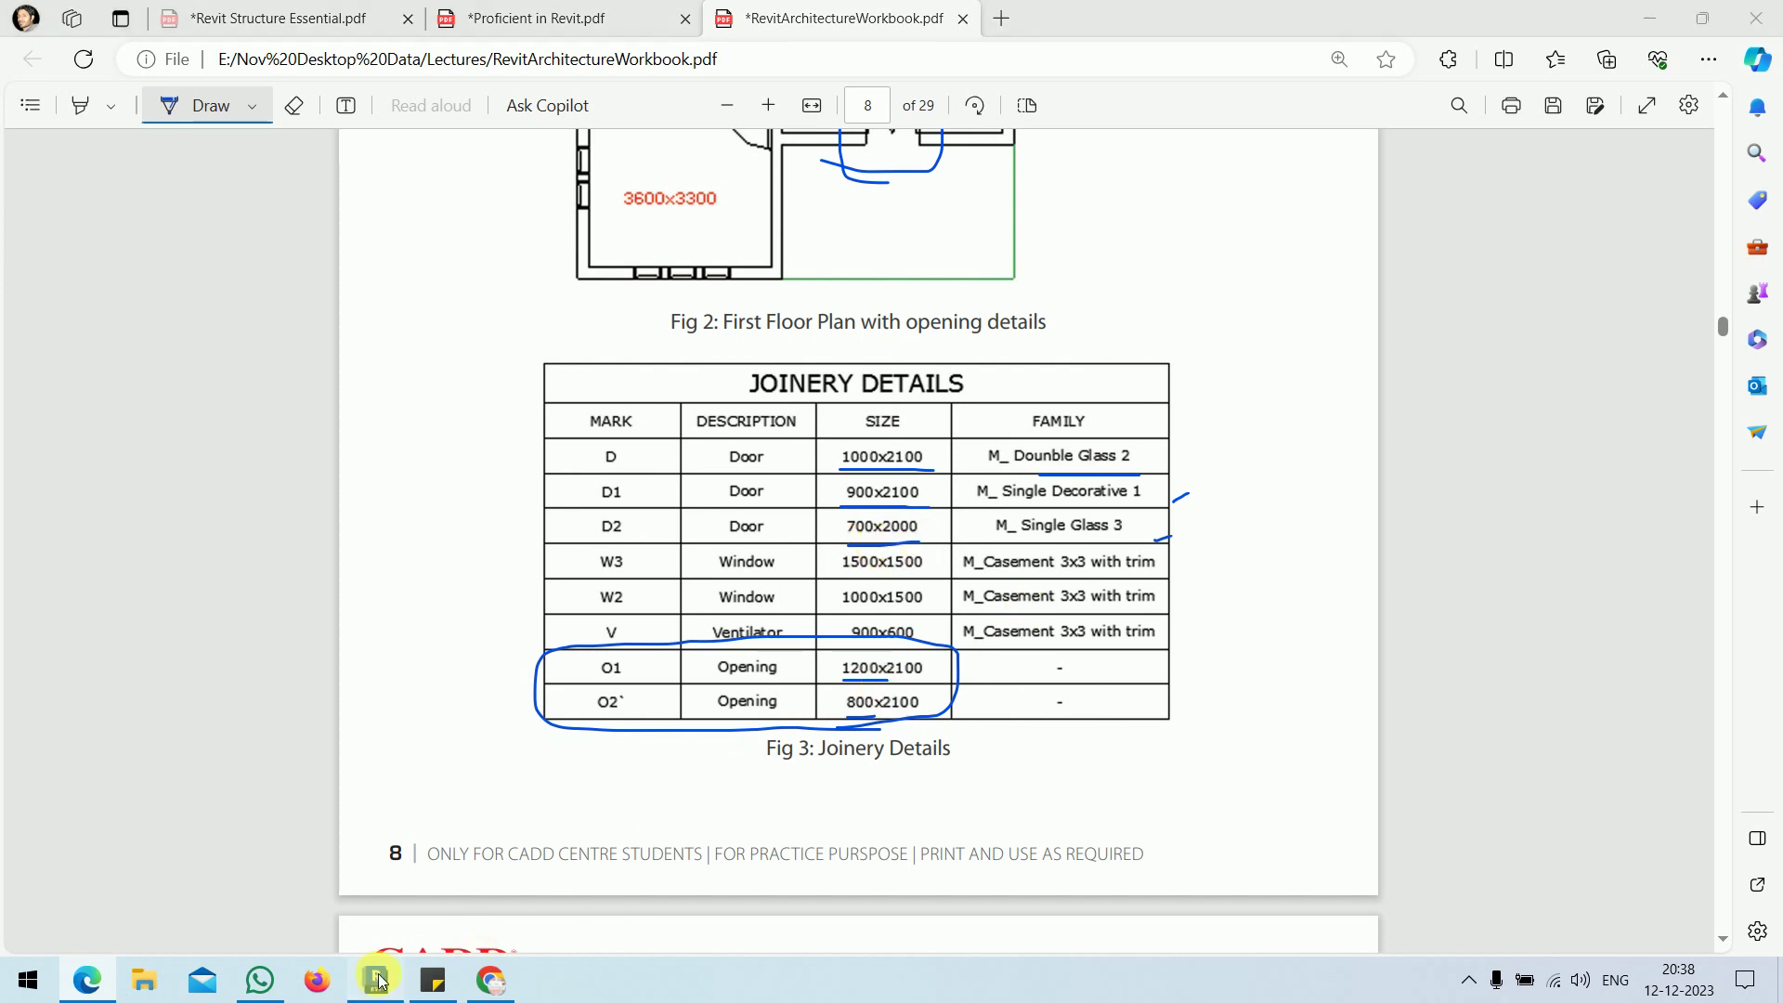
left_click(143, 93)
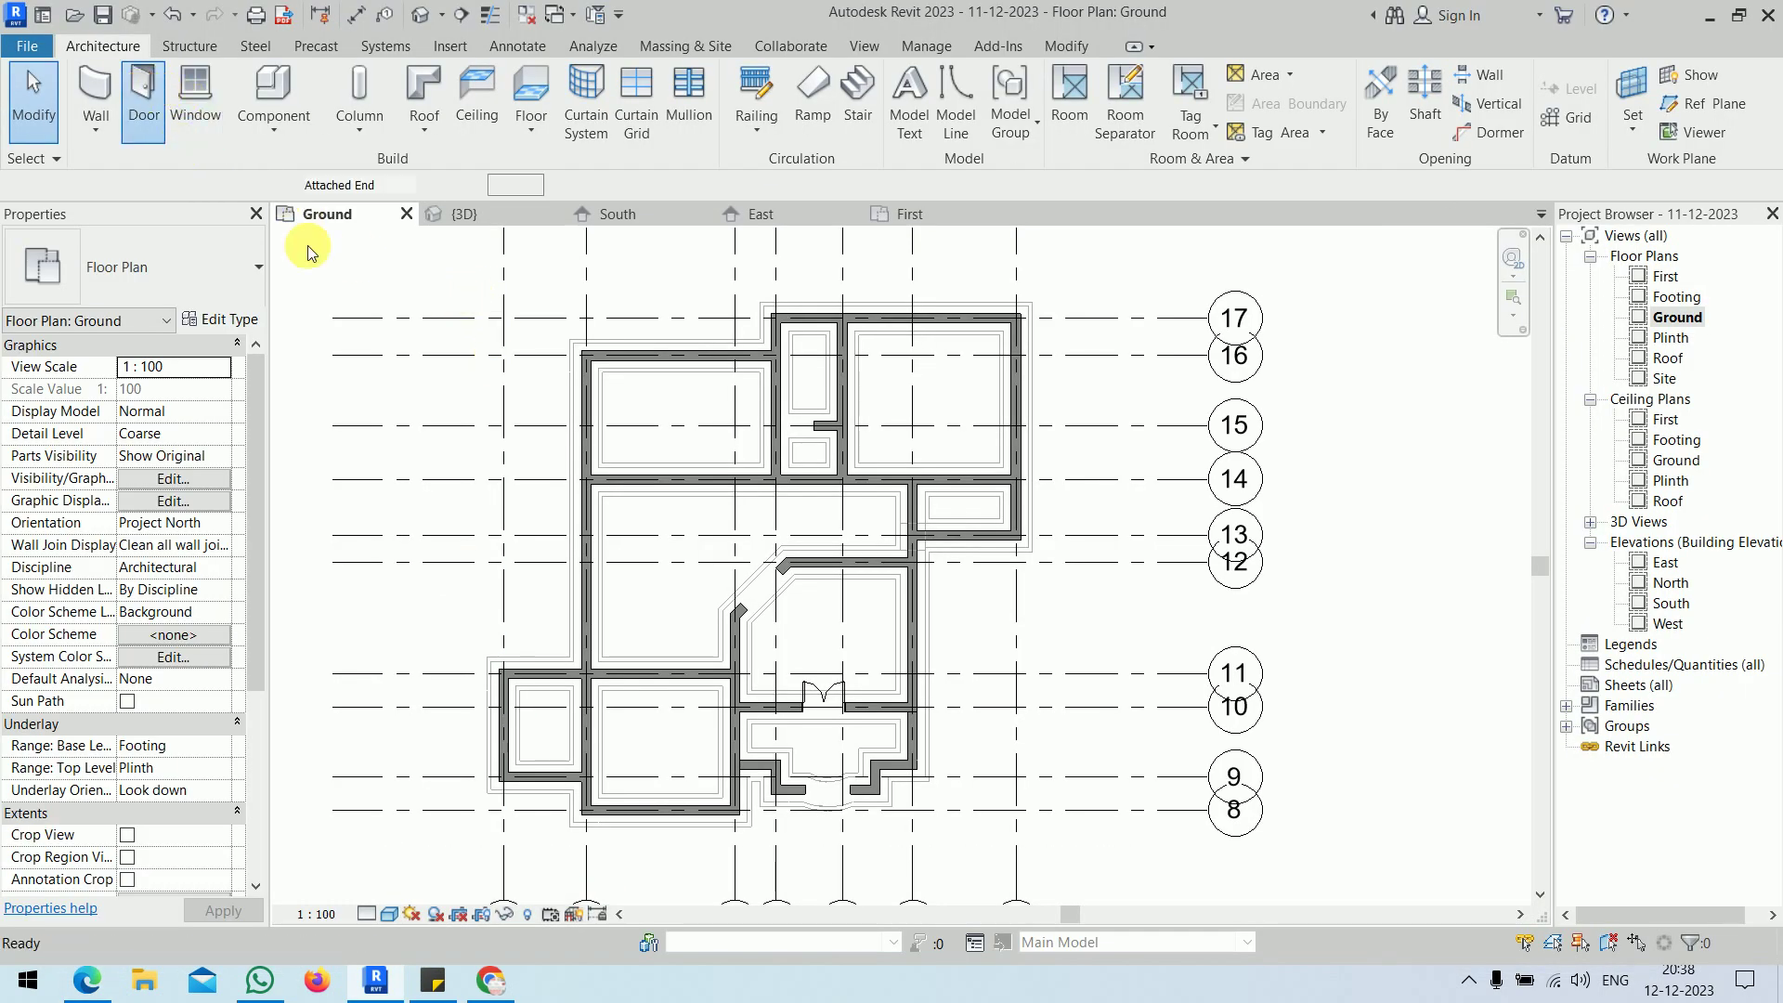
left_click(1005, 107)
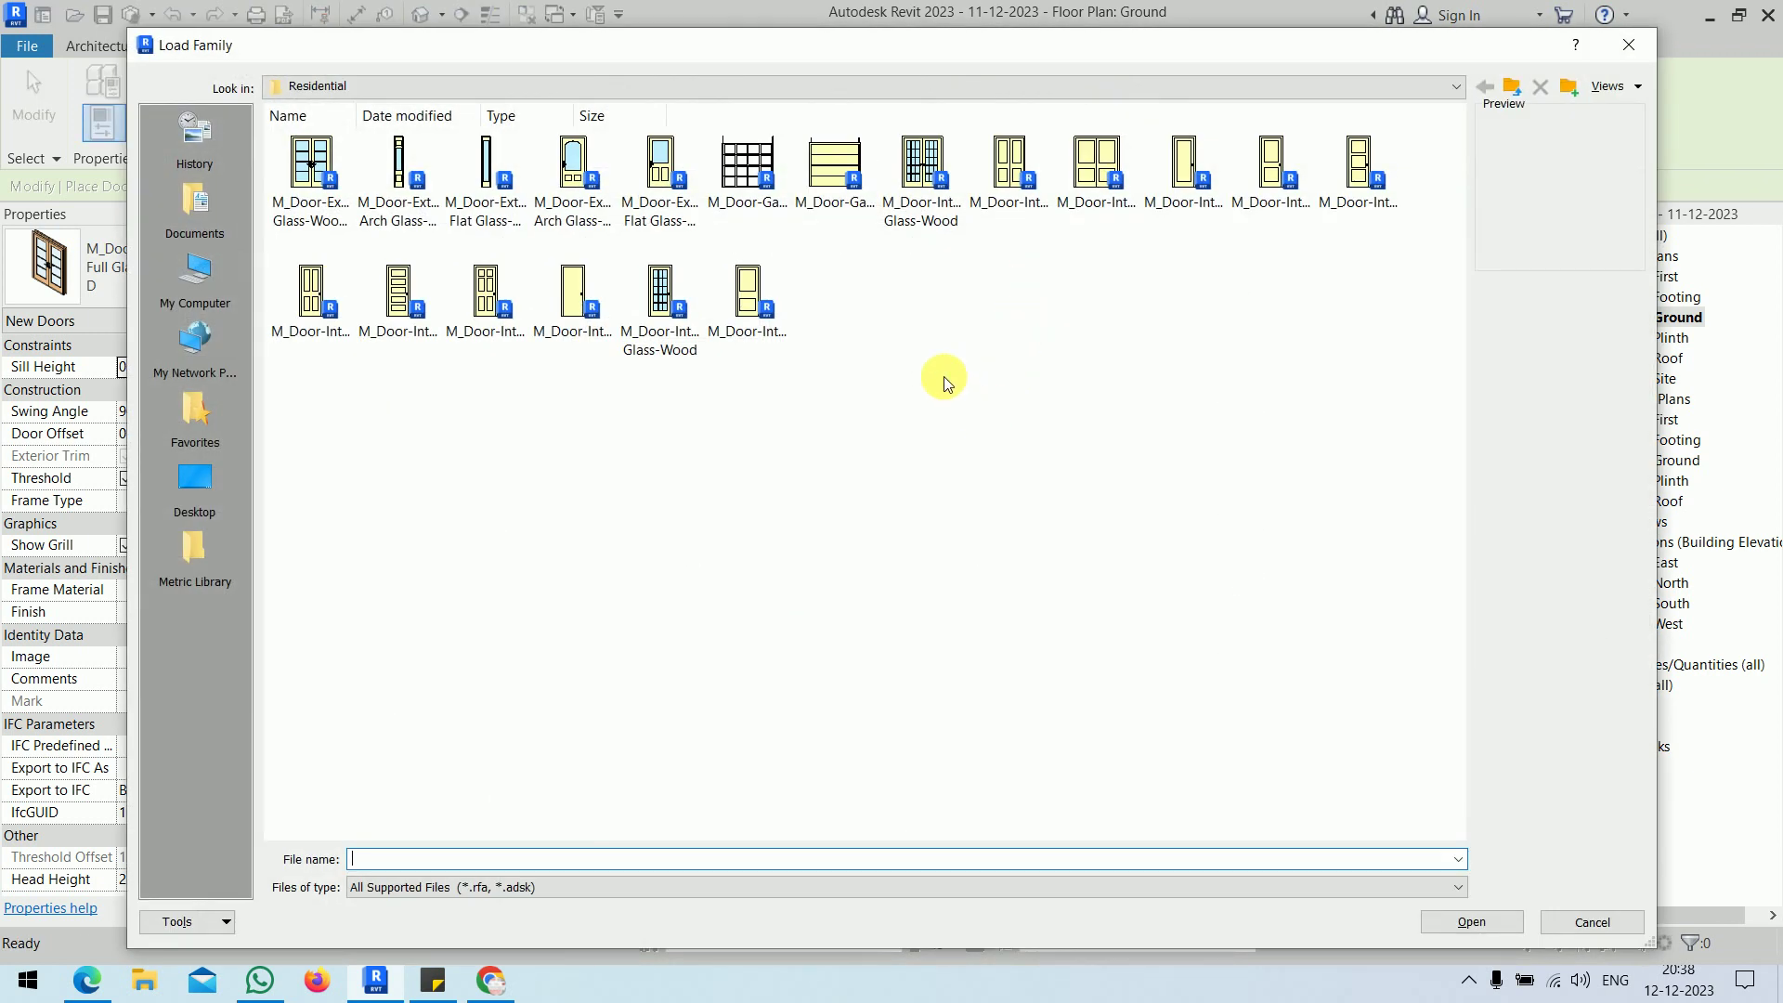
right_click(943, 372)
mouse_move(995, 390)
left_click(1270, 419)
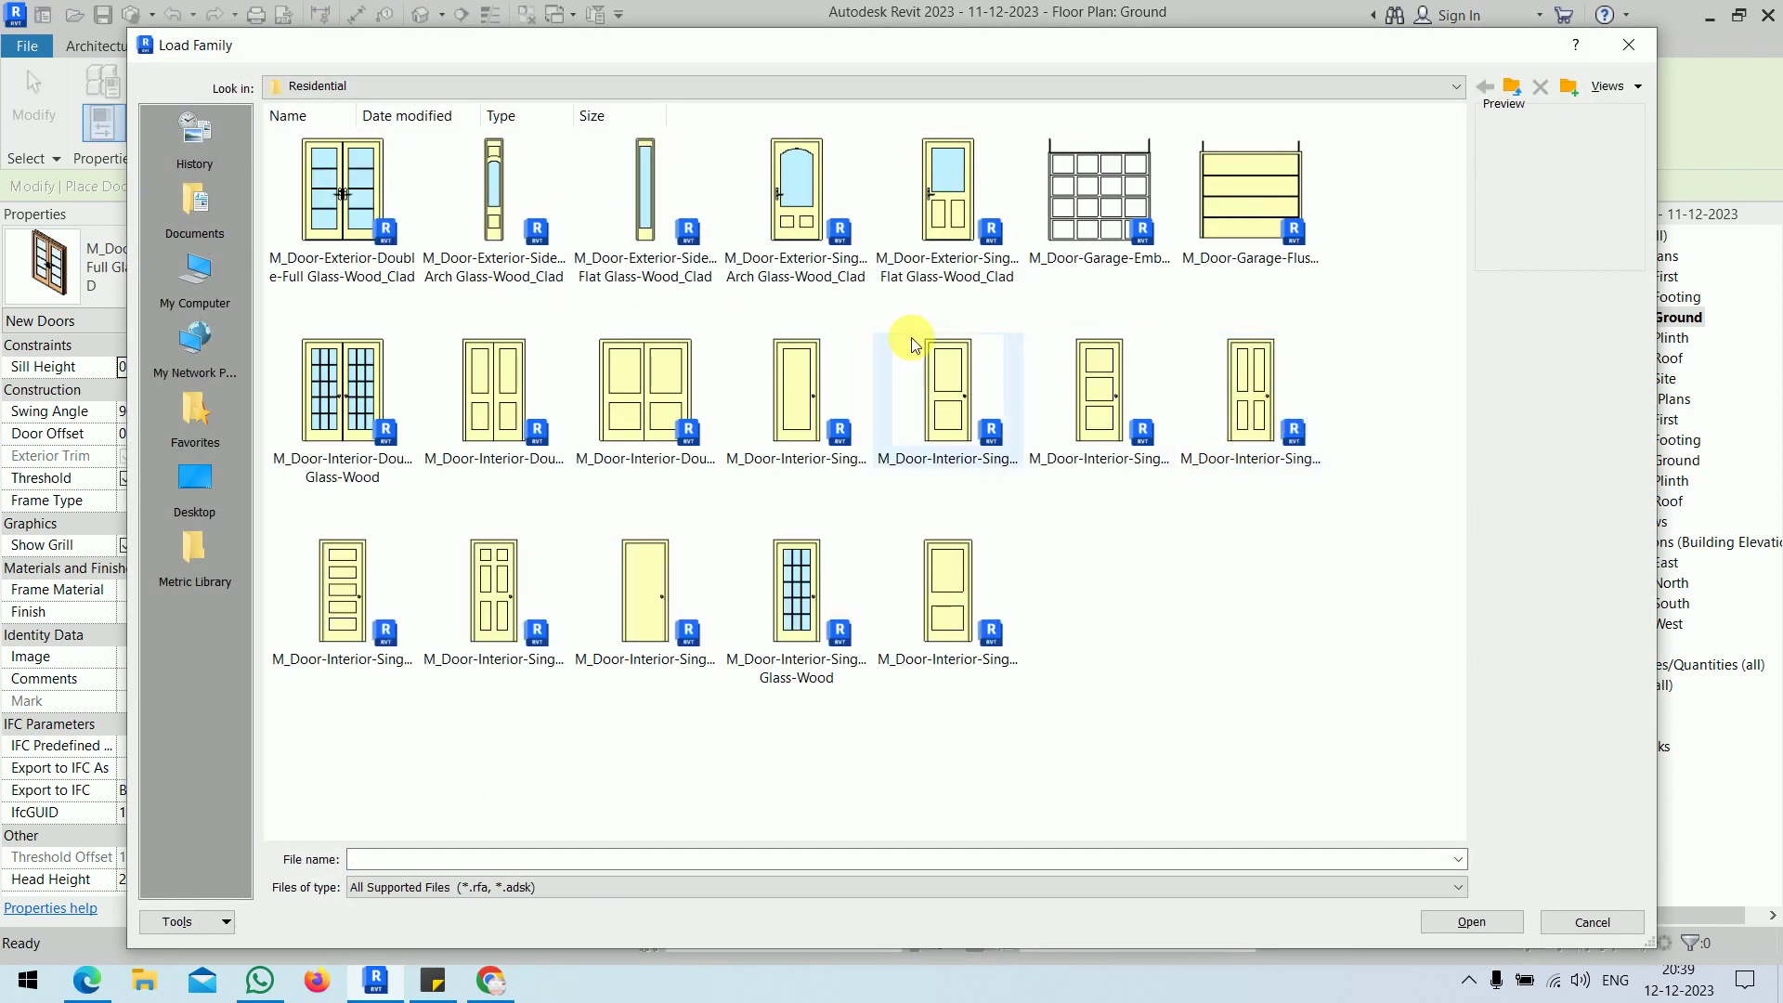
left_click(943, 204)
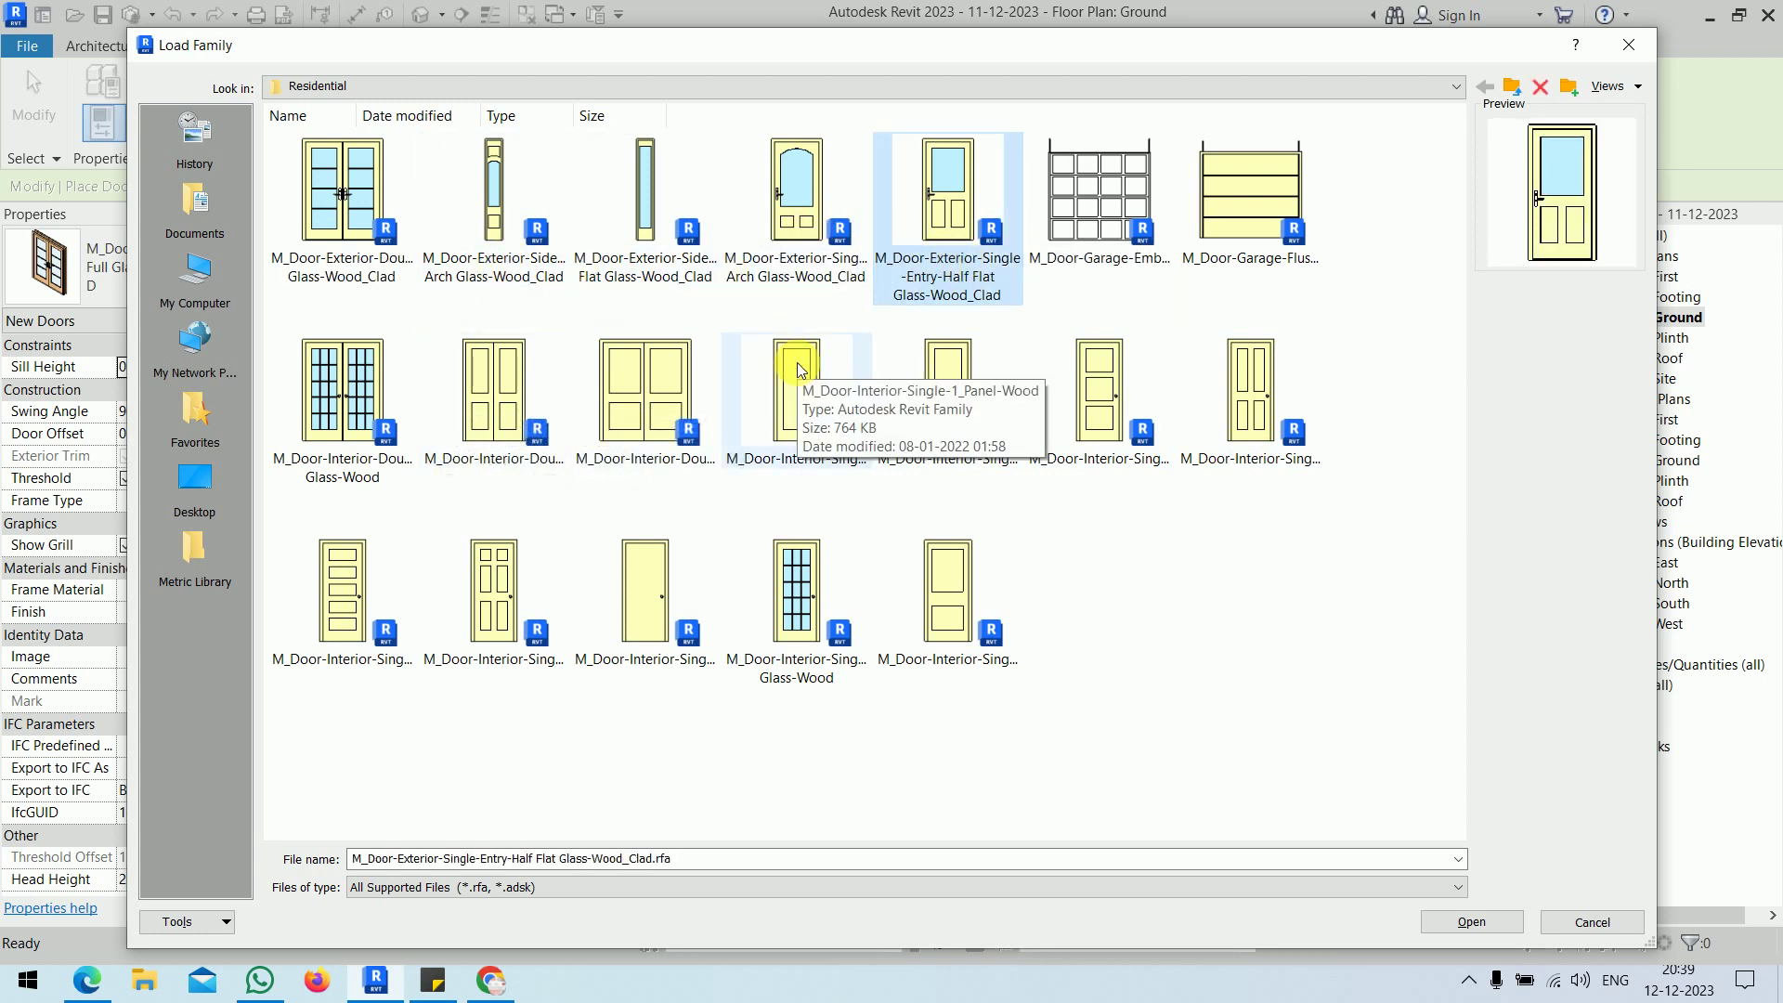
left_click(1464, 921)
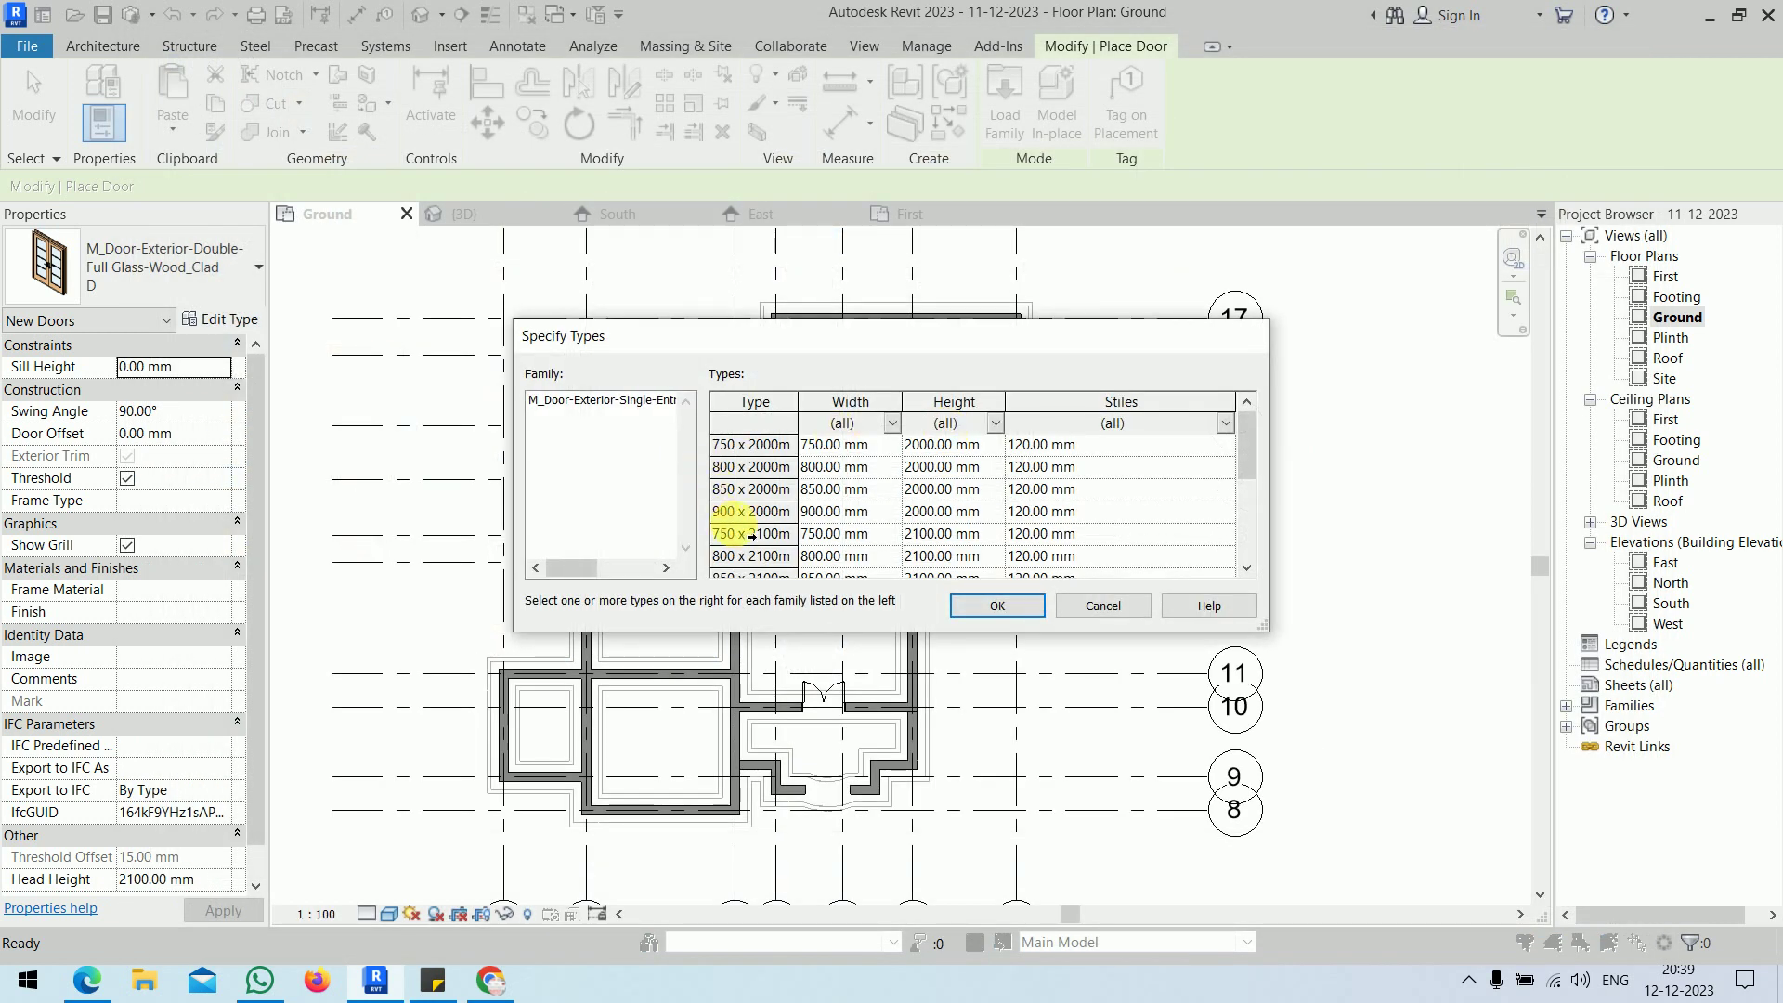
left_click(743, 535)
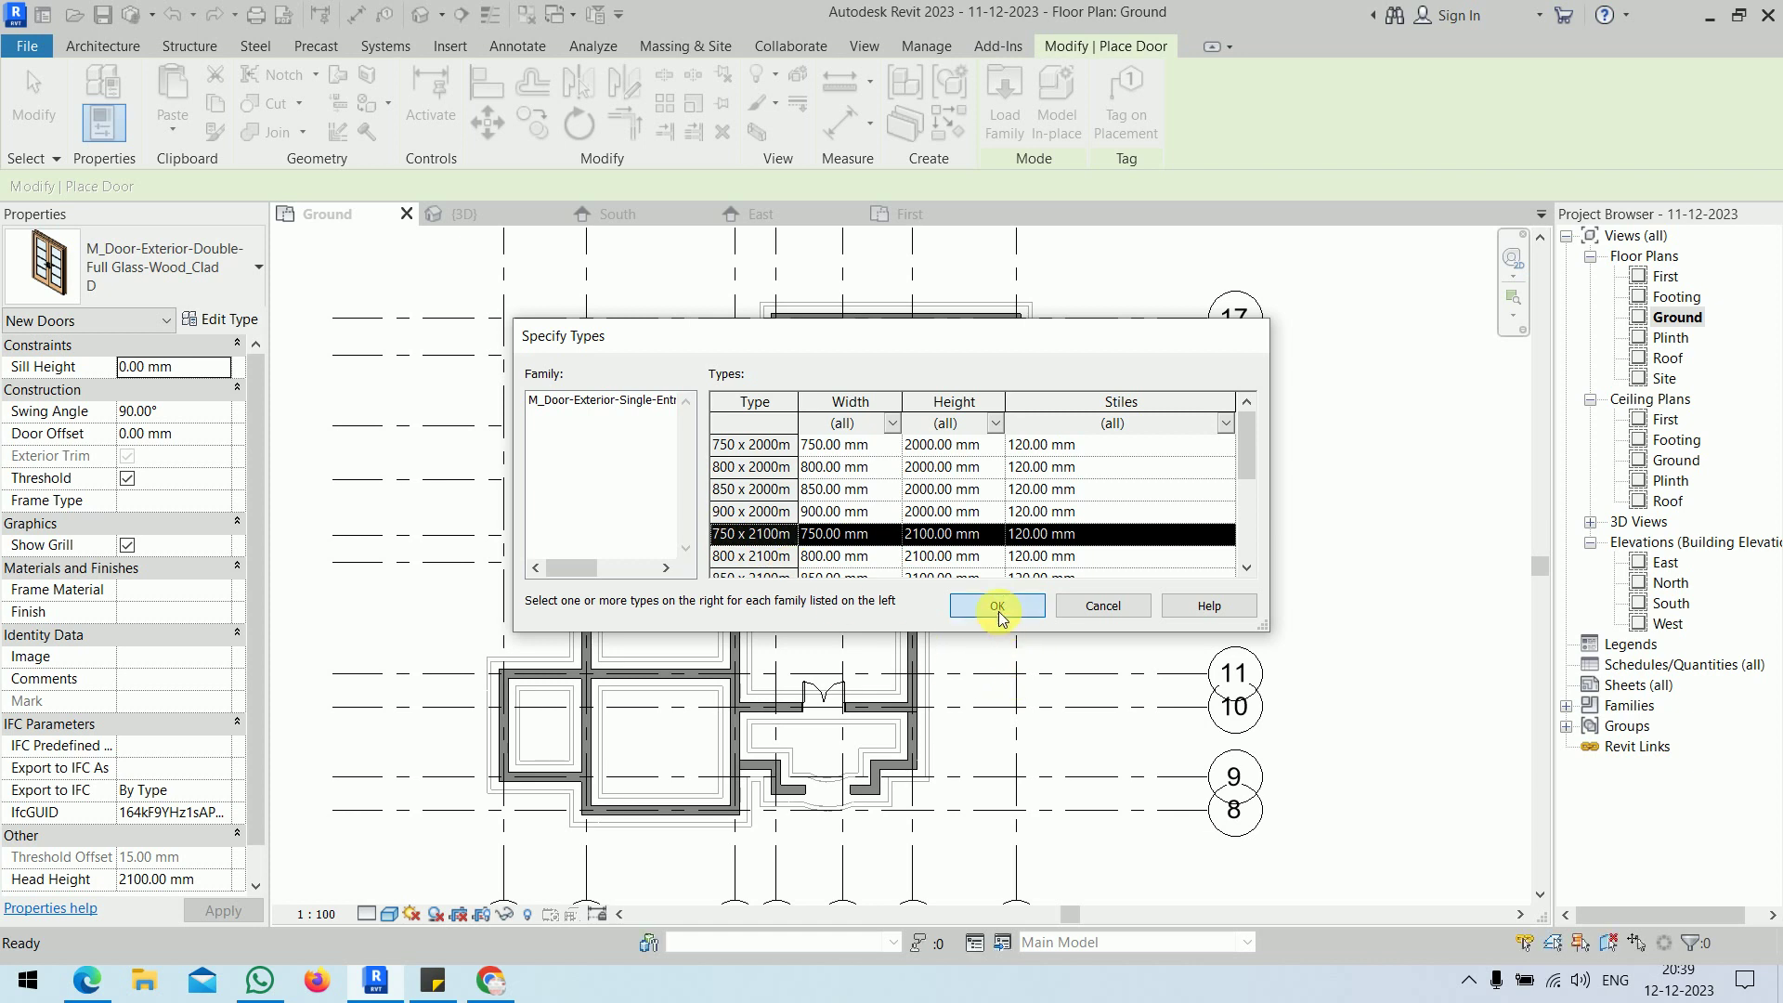
left_click(999, 608)
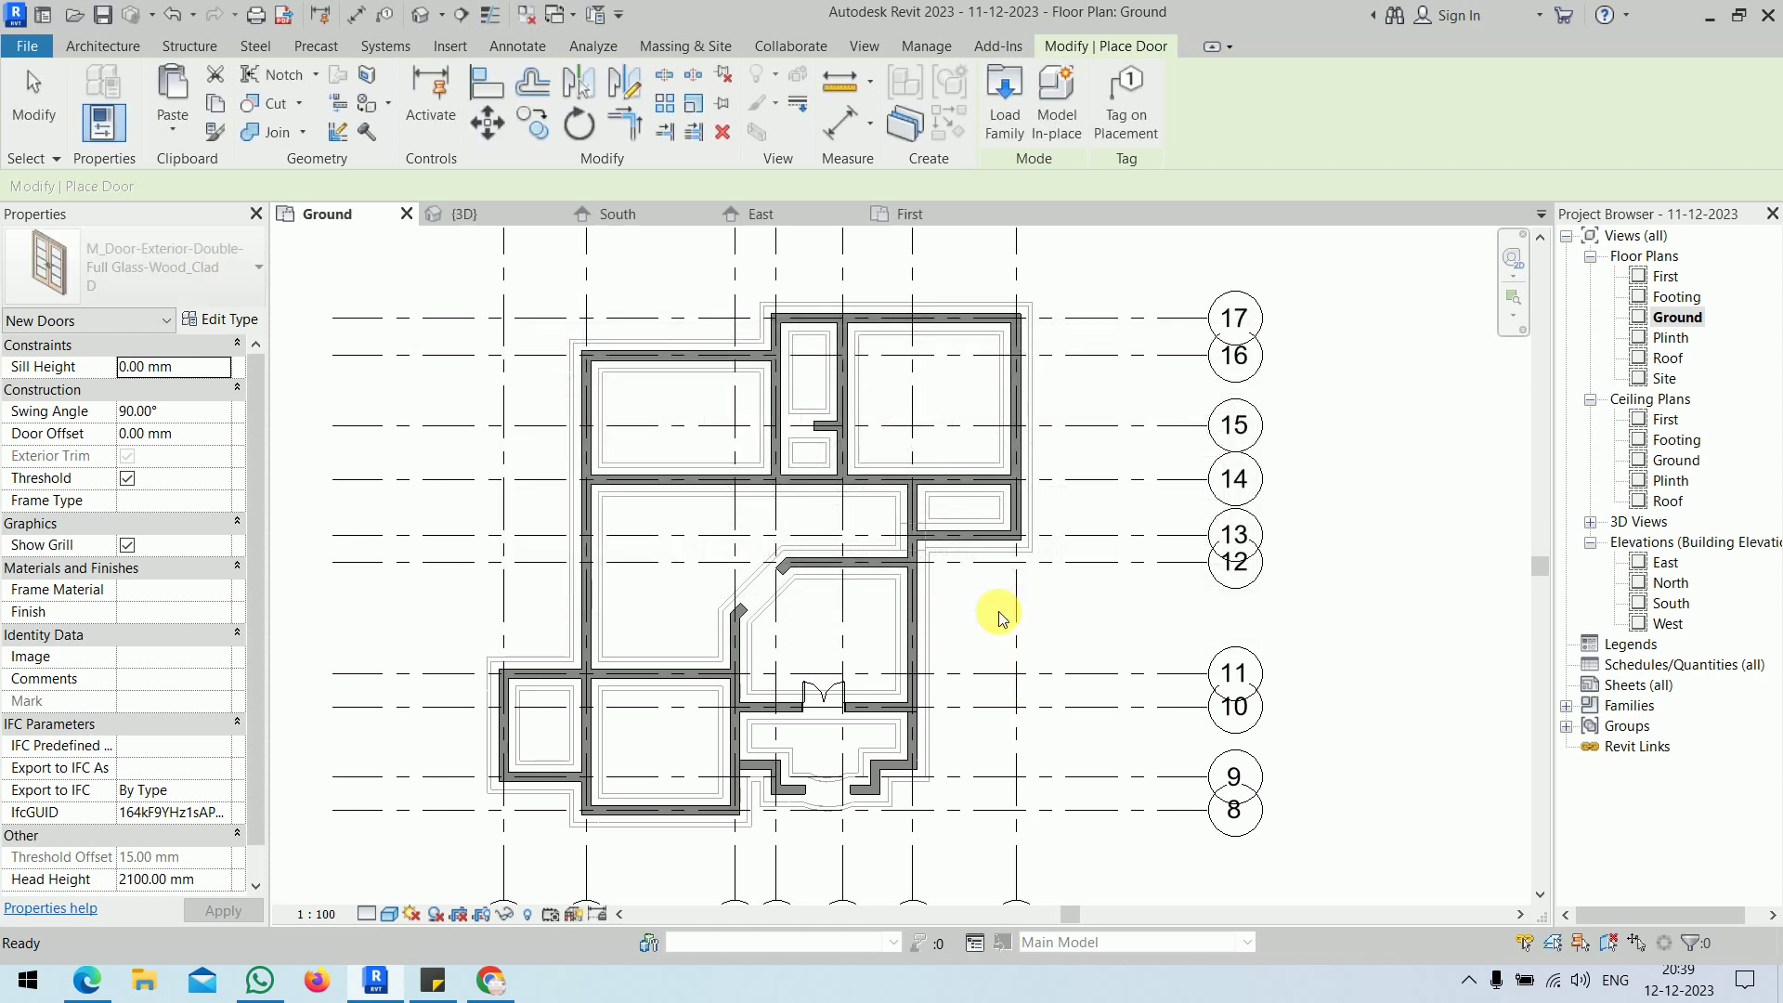
- Duplicate the loaded single door type as D1 and set its width to 900 mm
left_click(222, 319)
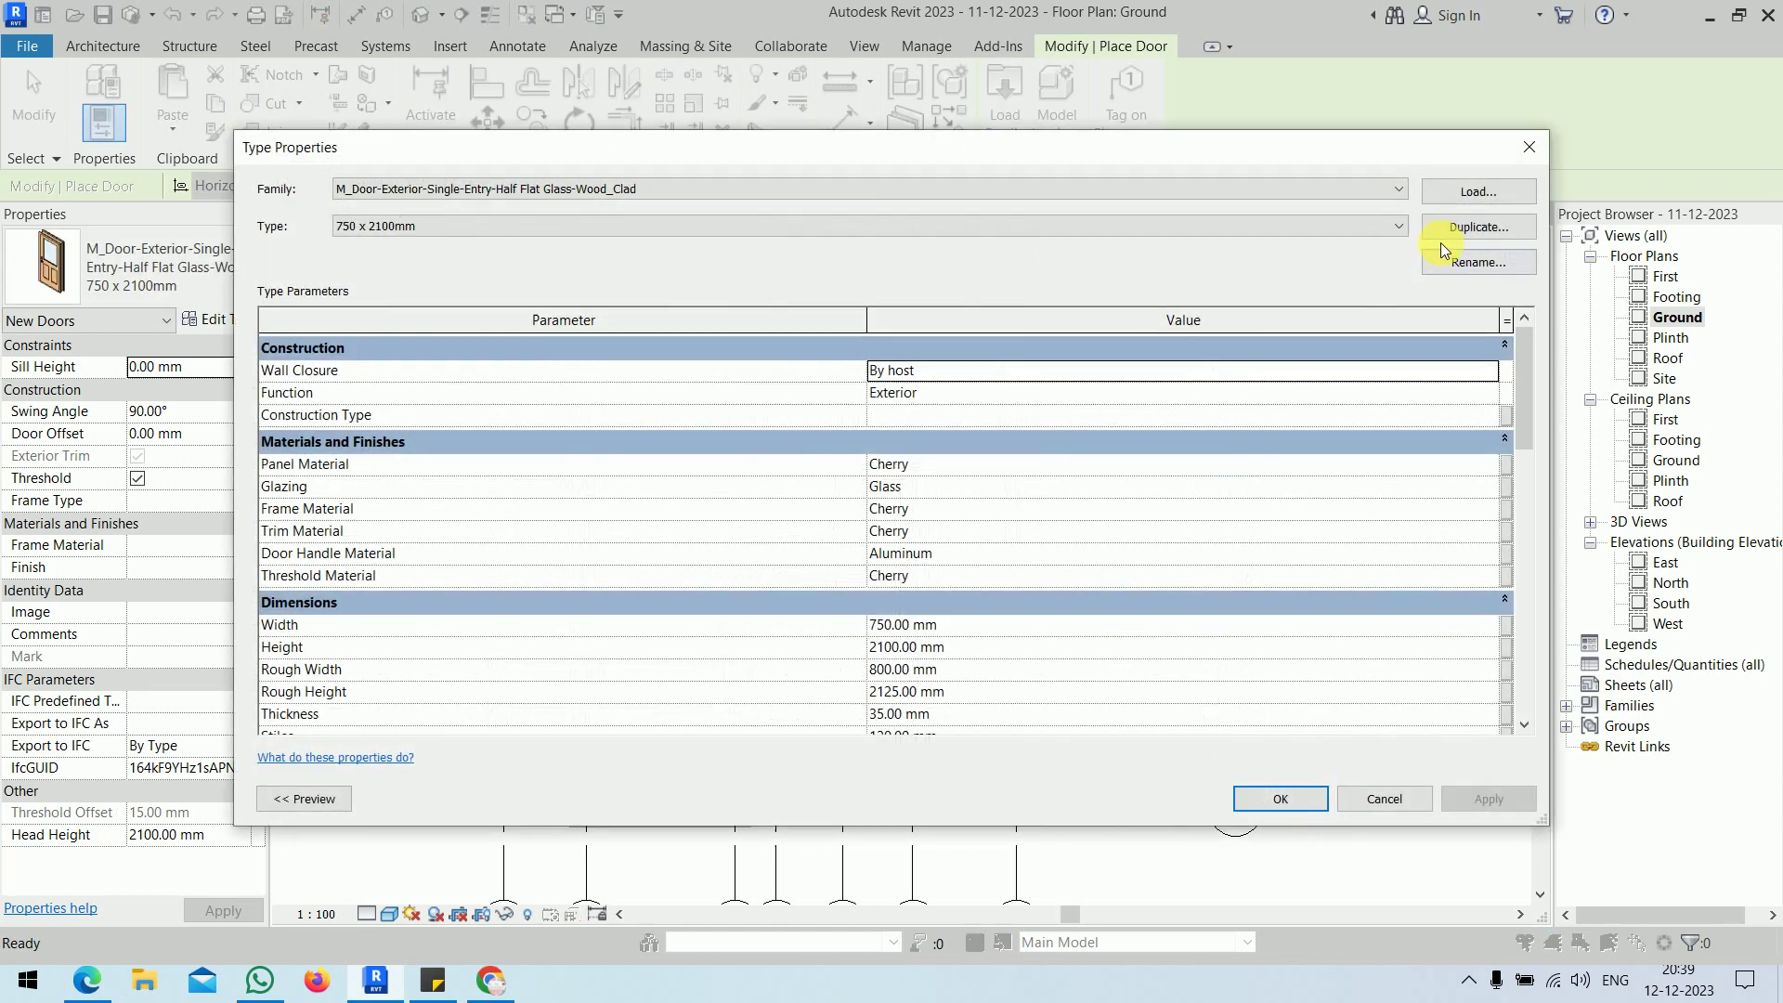
left_click(1467, 228)
type("D1")
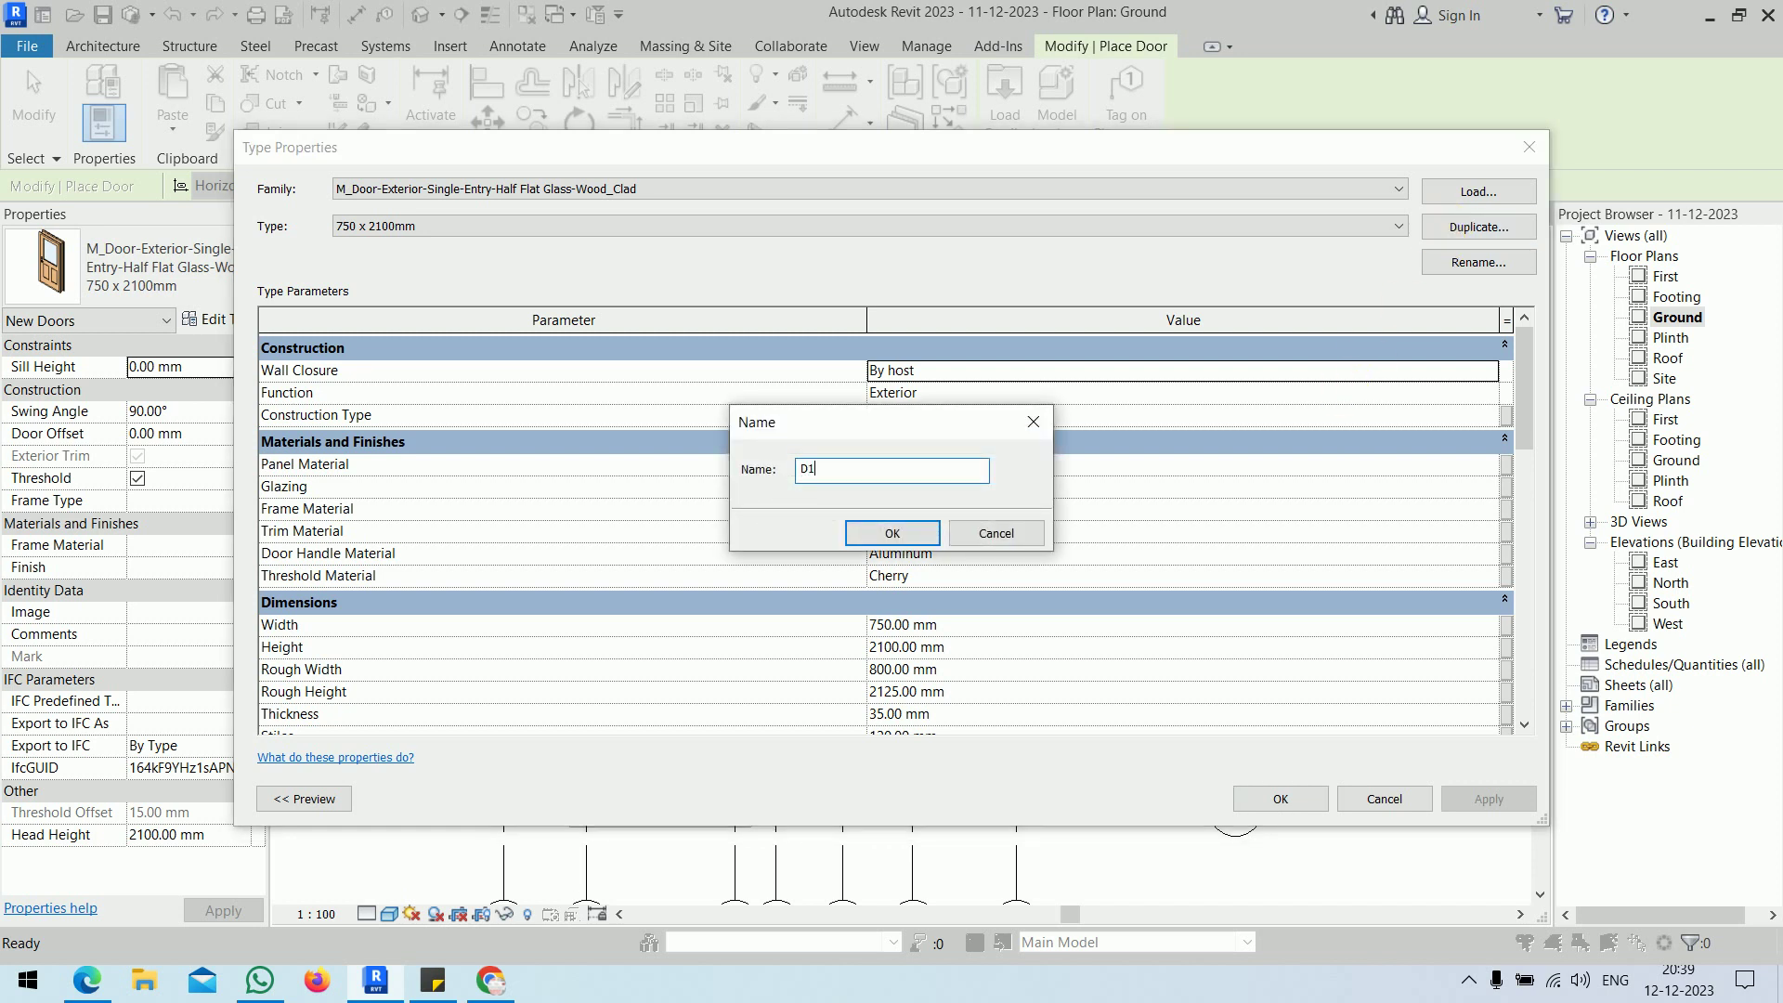
left_click(900, 527)
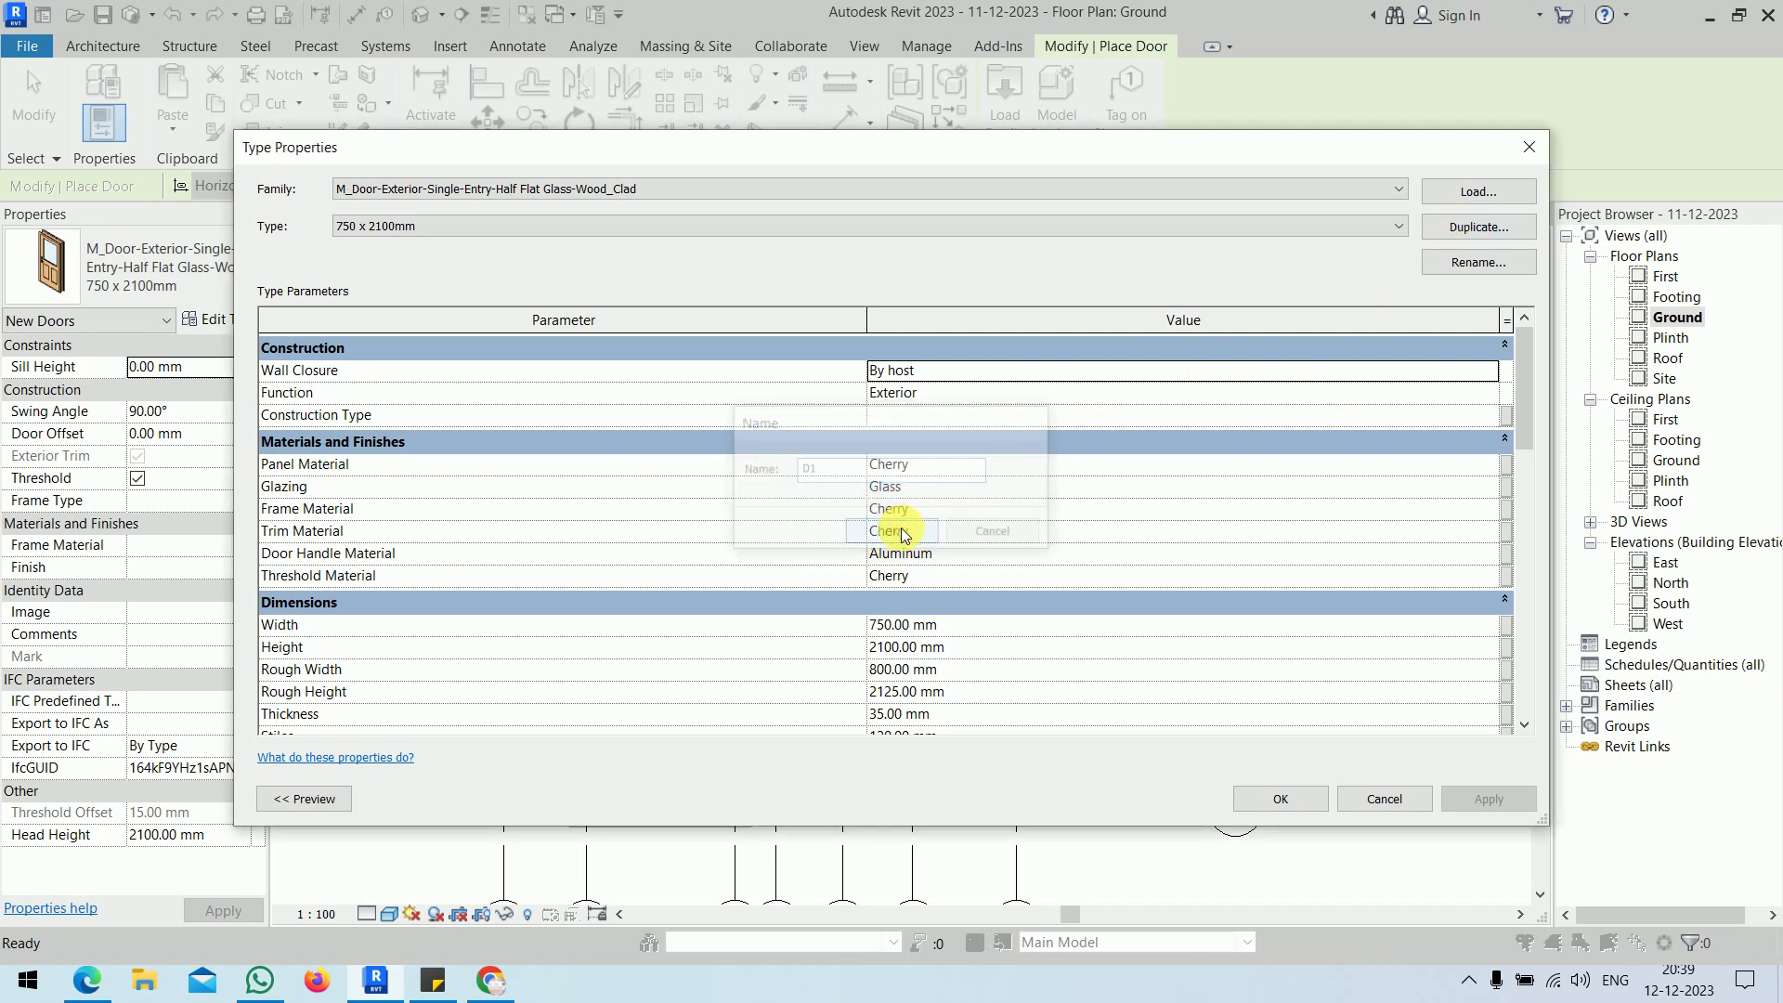
left_click(1079, 626)
left_click(1079, 626)
type("900")
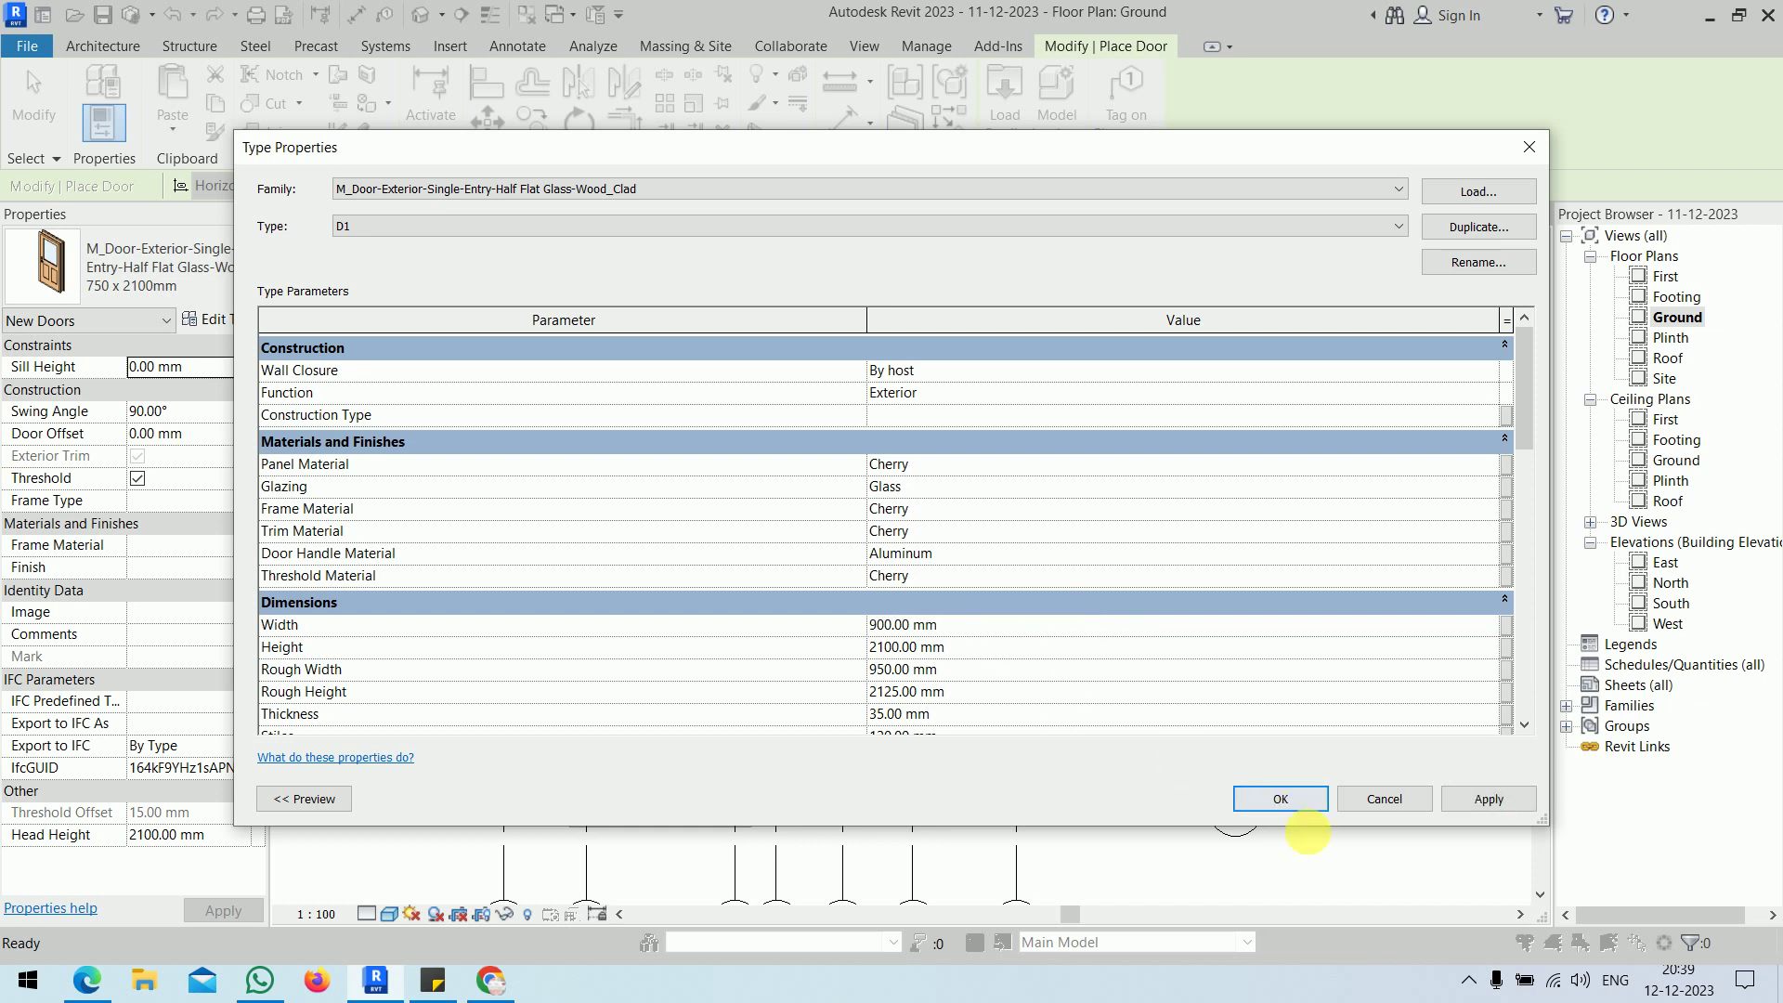
left_click(1281, 799)
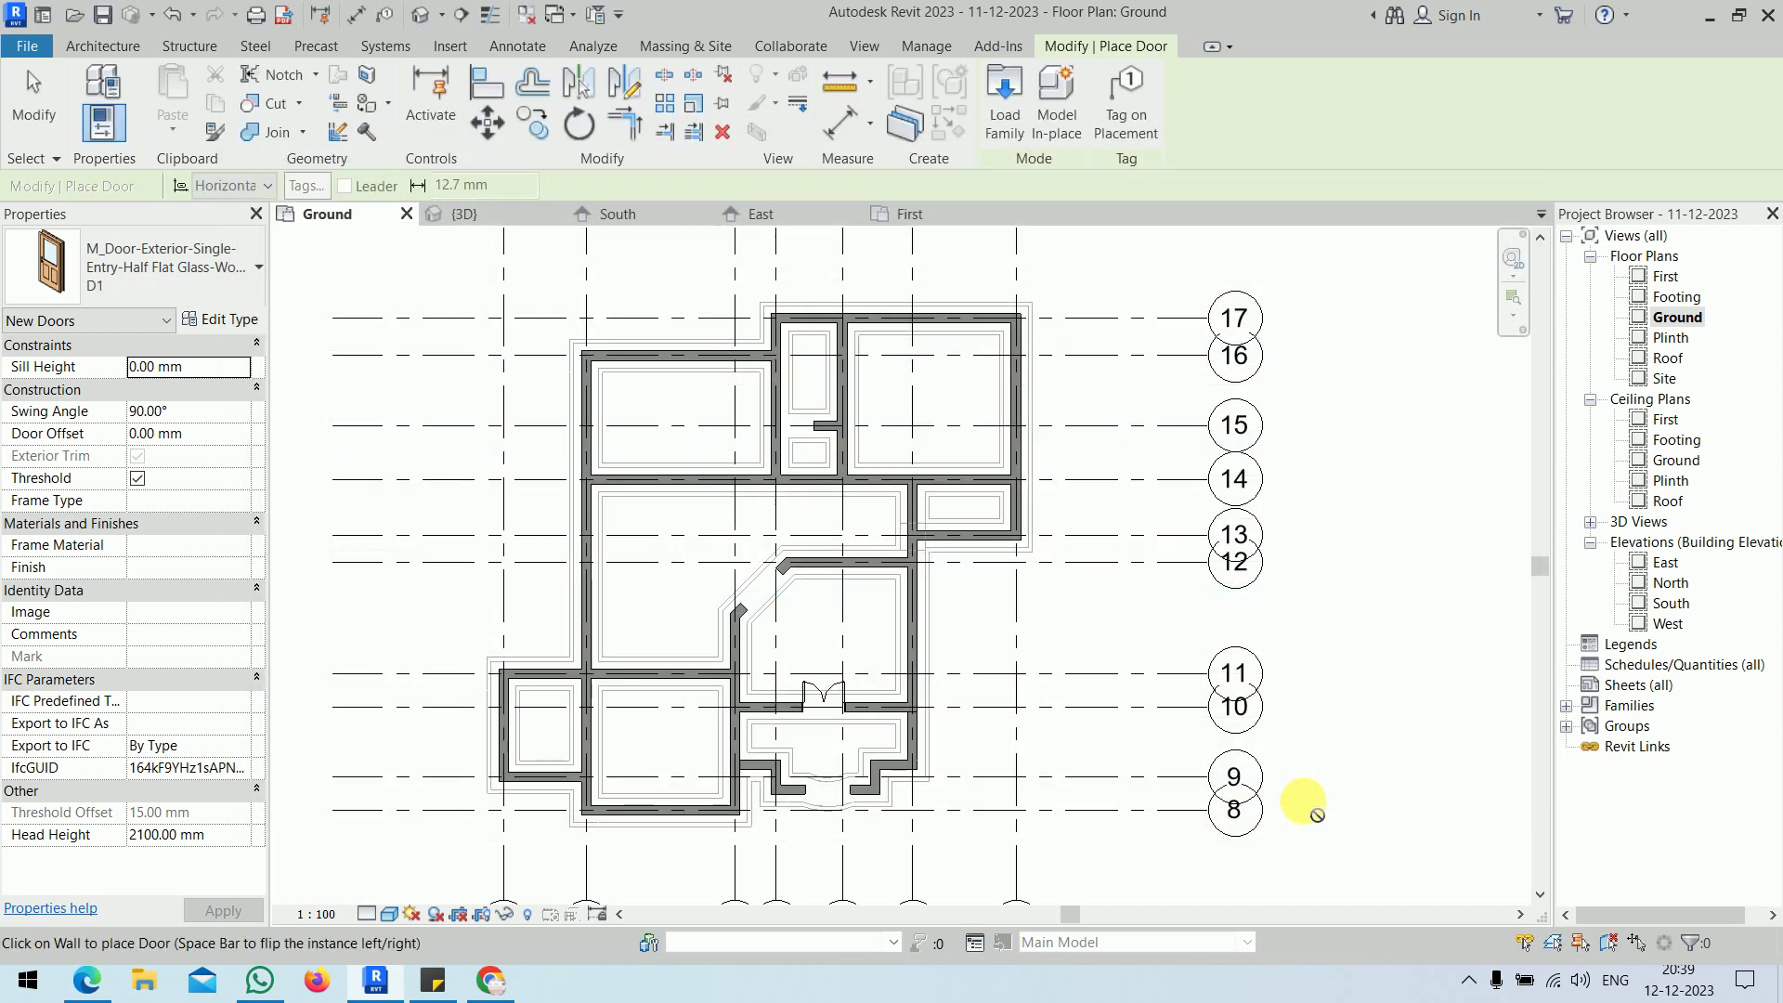
- Following the workbook plan, place door D1 in the dining–bedroom wall, tight against the bedroom's right wall and opening into the bedroom
key("alt+Tab")
scroll(1301, 743, "up", 10)
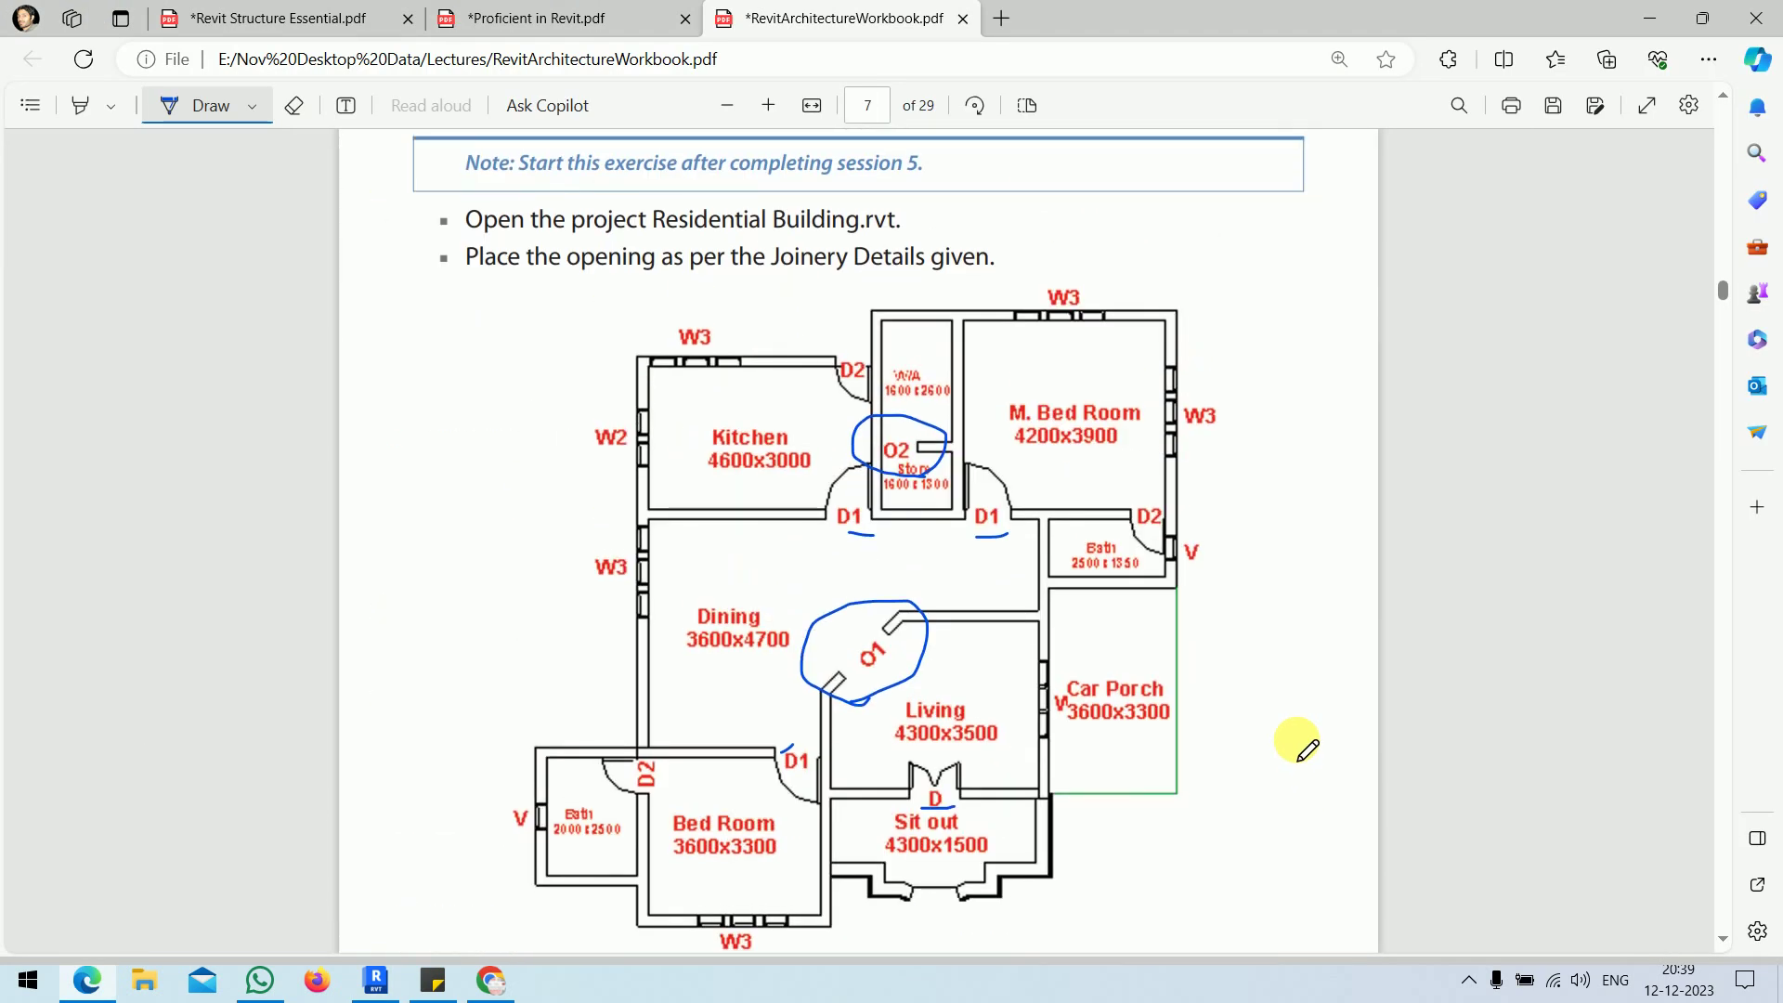
key("alt+Tab")
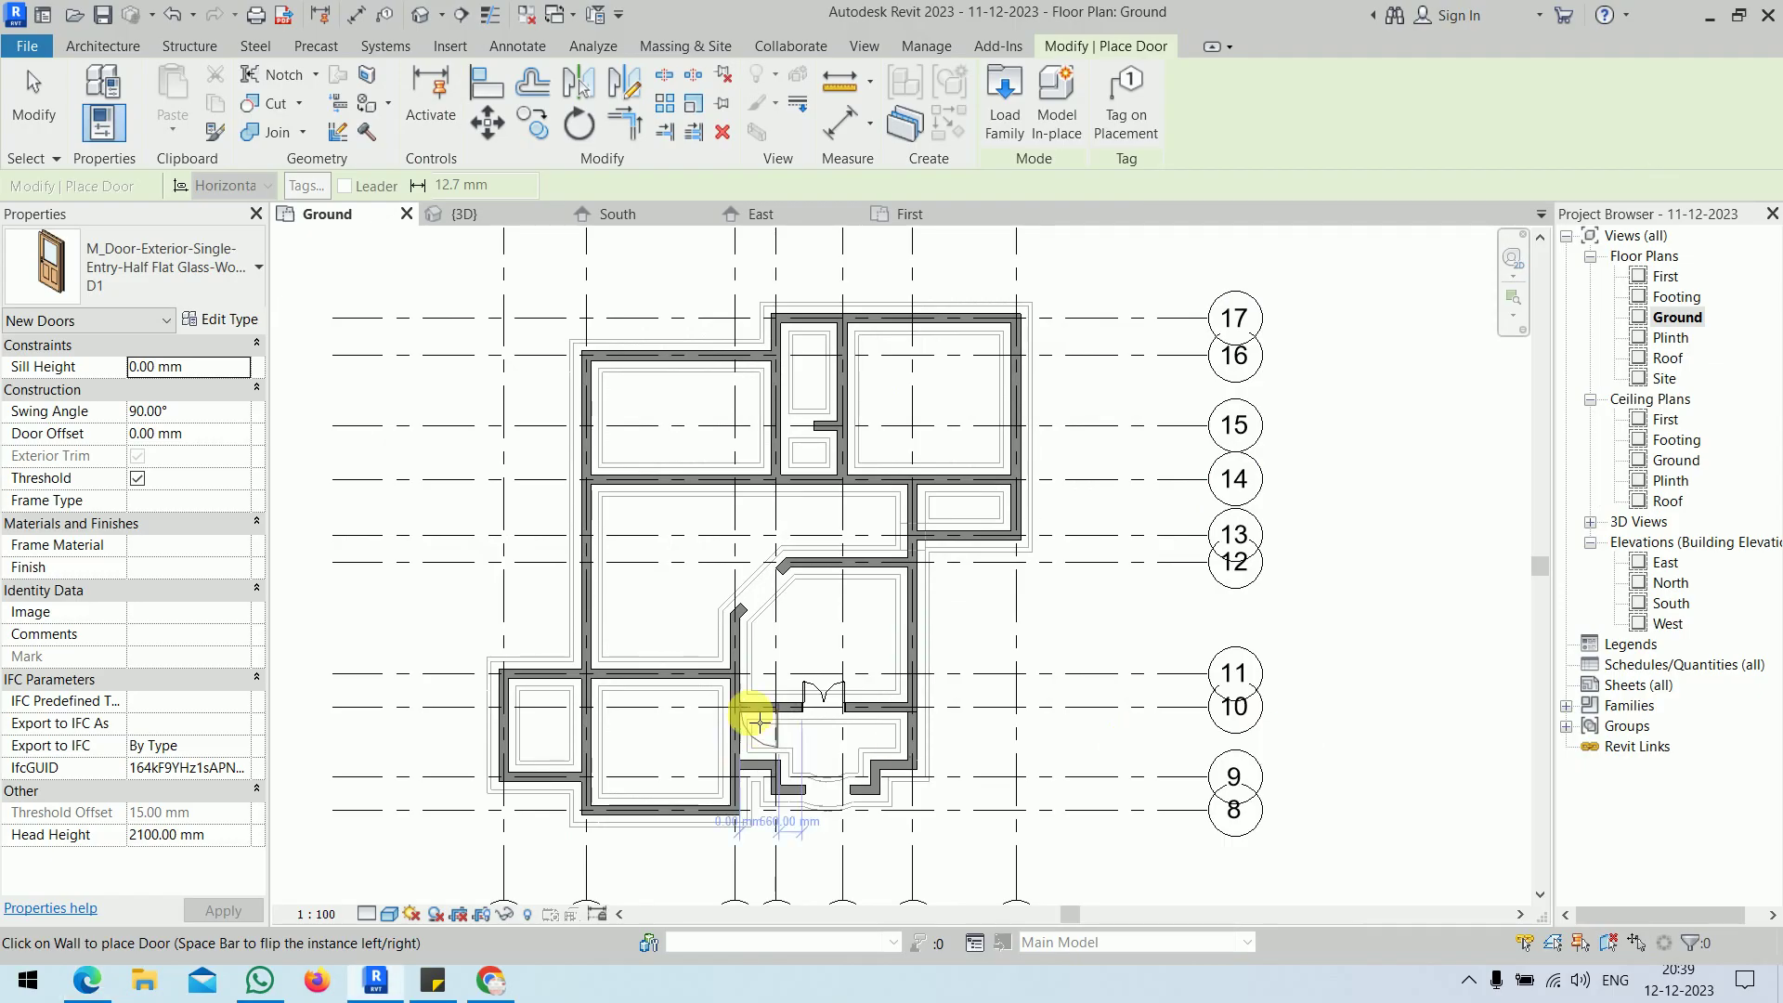
scroll(720, 697, "up", 5)
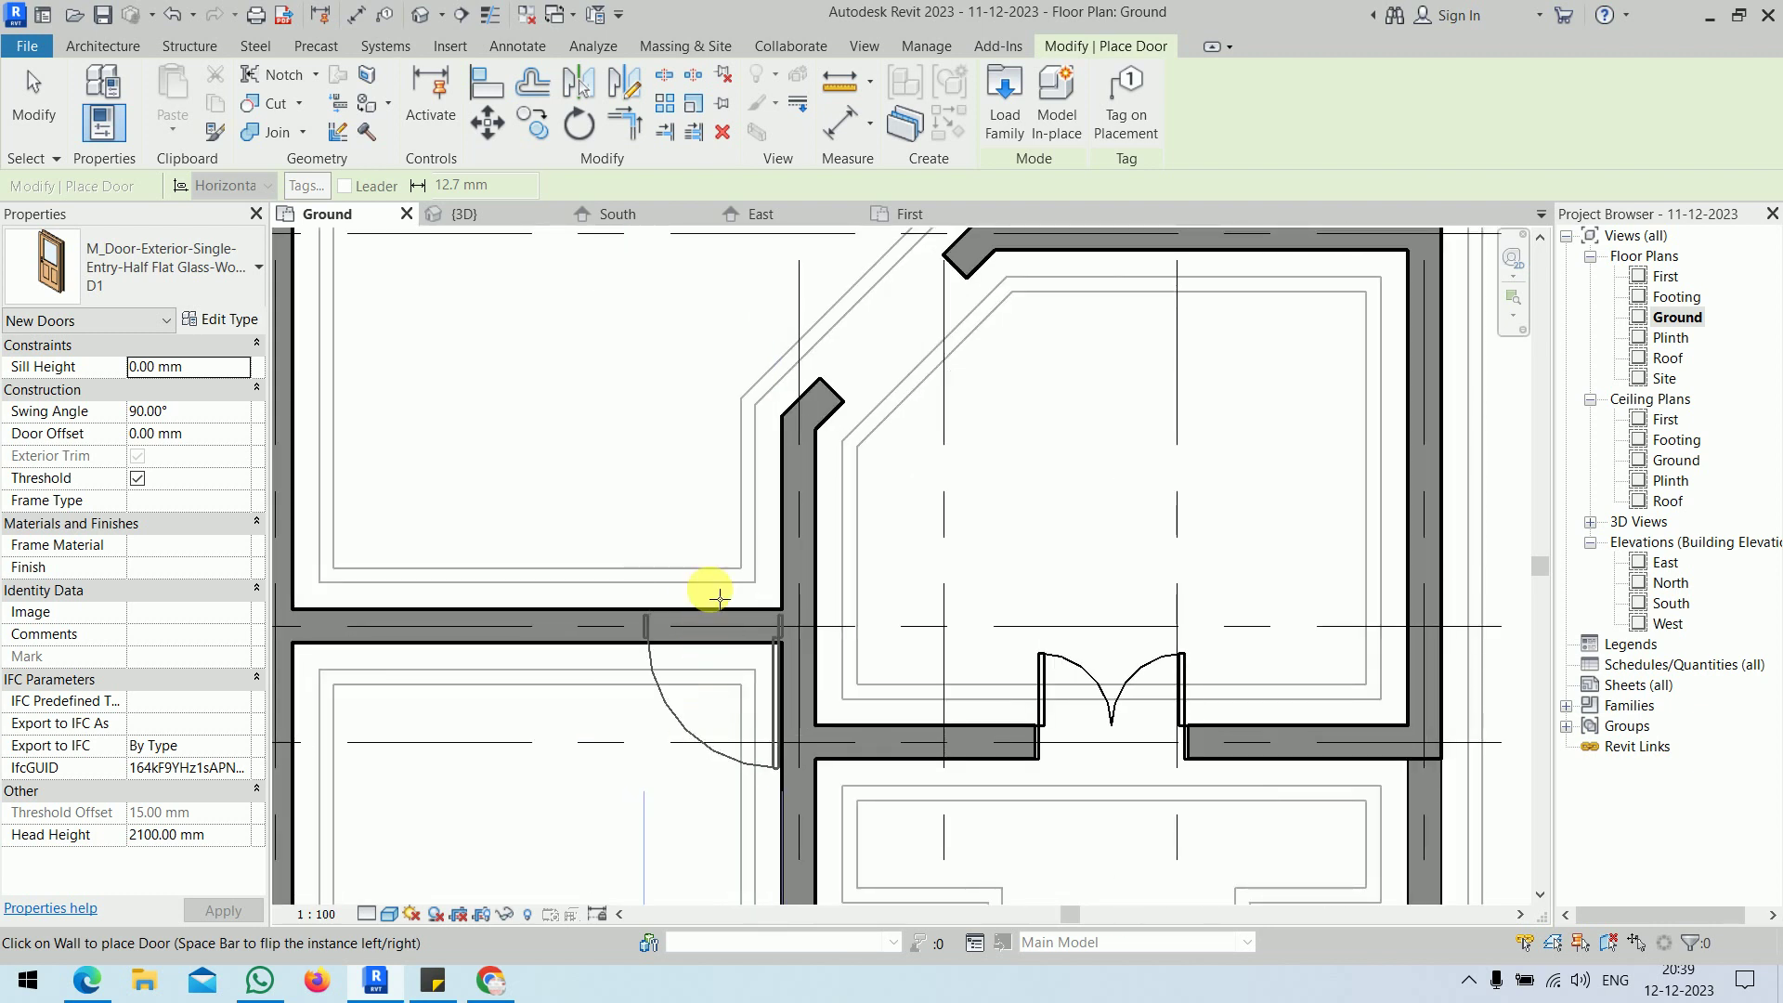
left_click(710, 594)
- Place a second D1 door in the kitchen–dining wall beside the kitchen's right wall, hinged on that side and opening into the kitchen
scroll(771, 348, "down", 1)
scroll(748, 406, "down", 3)
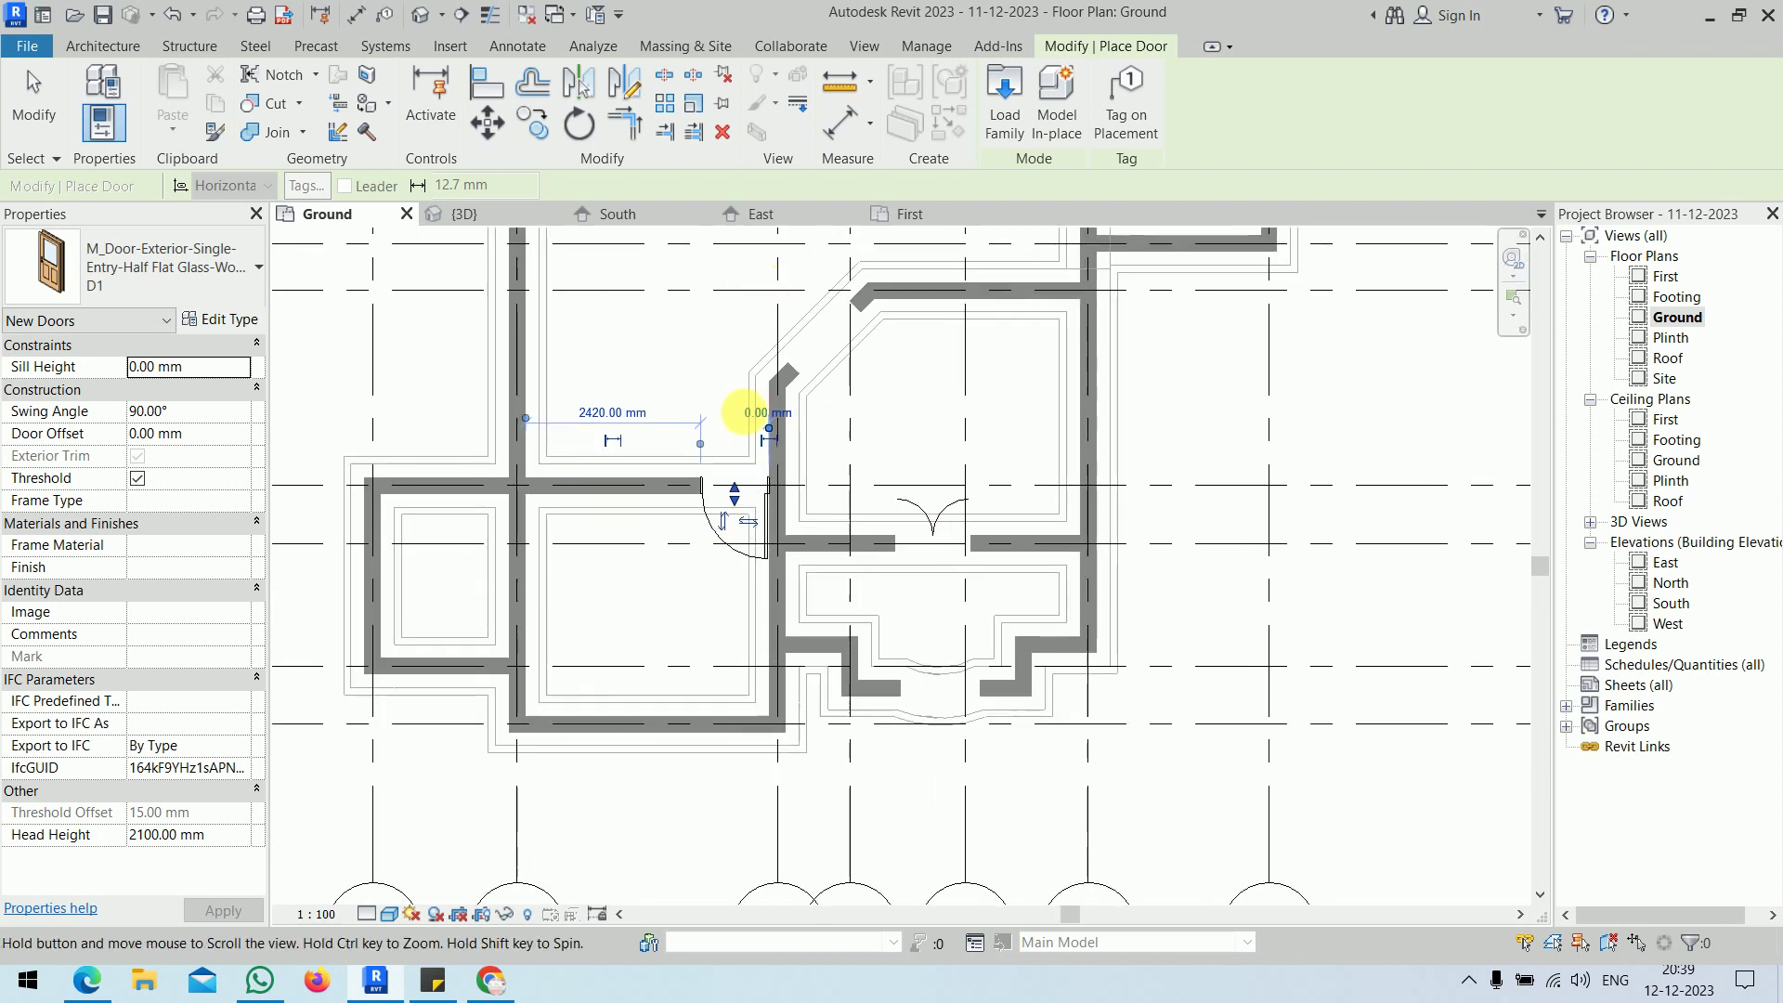
scroll(756, 497, "up", 5)
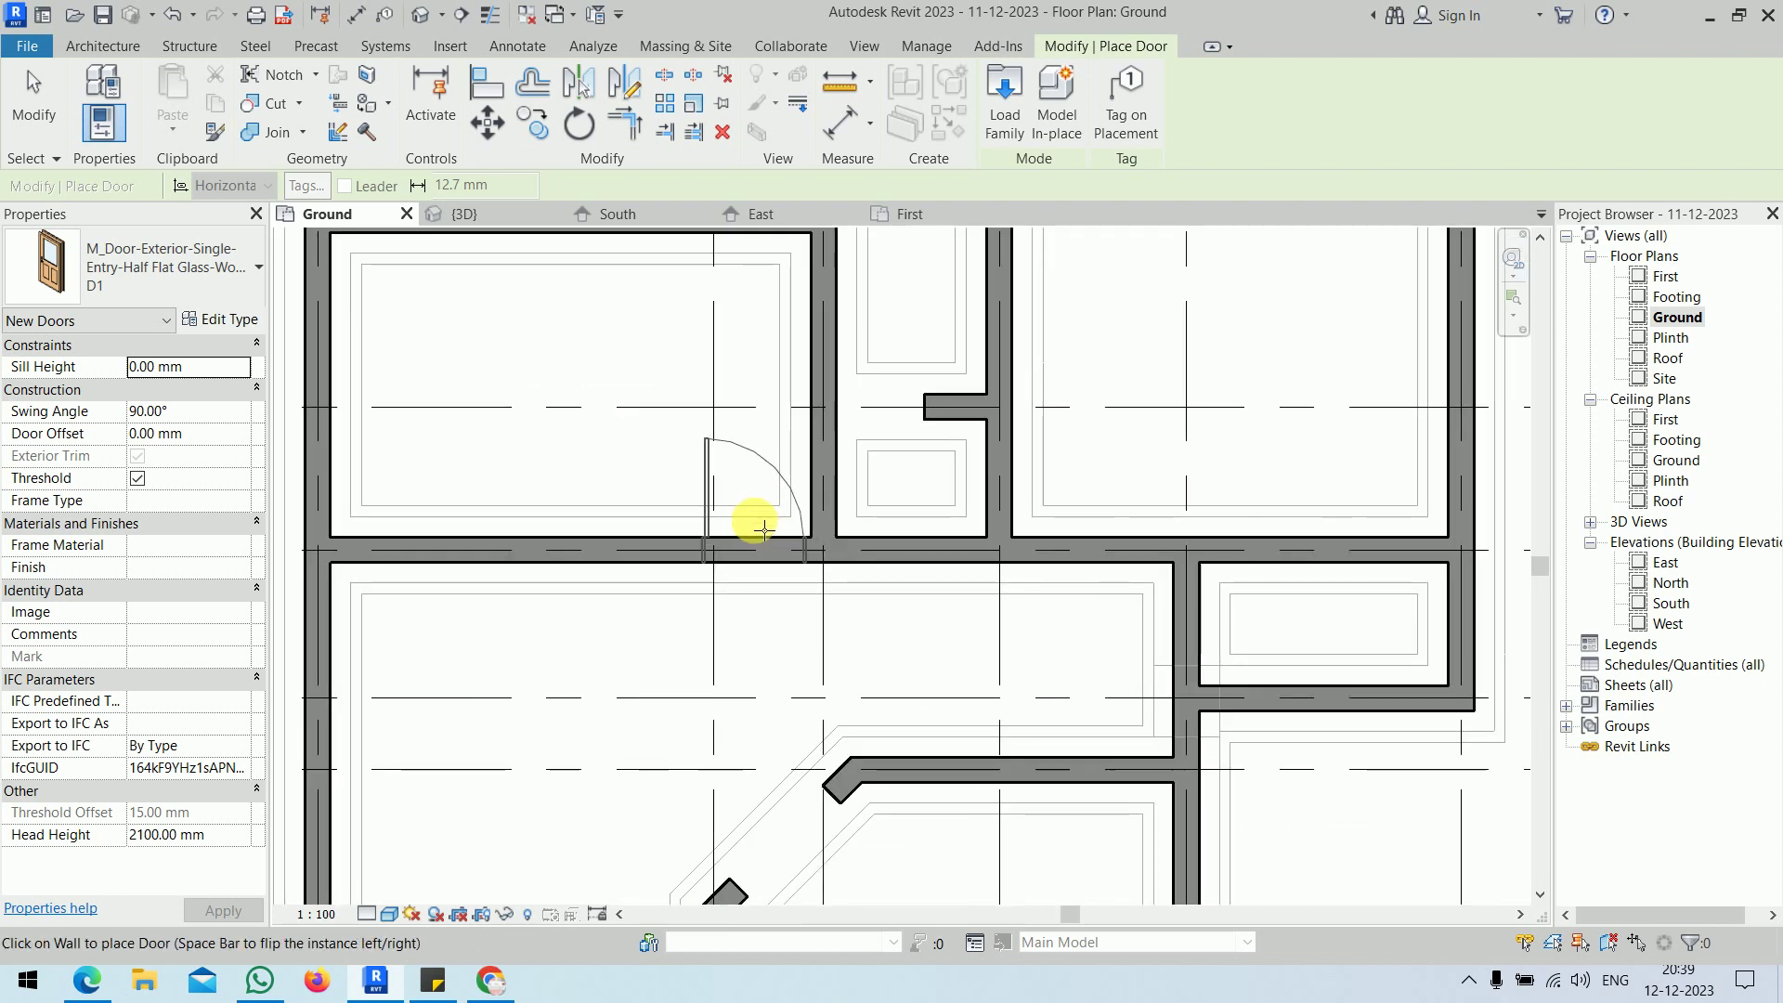
key("space")
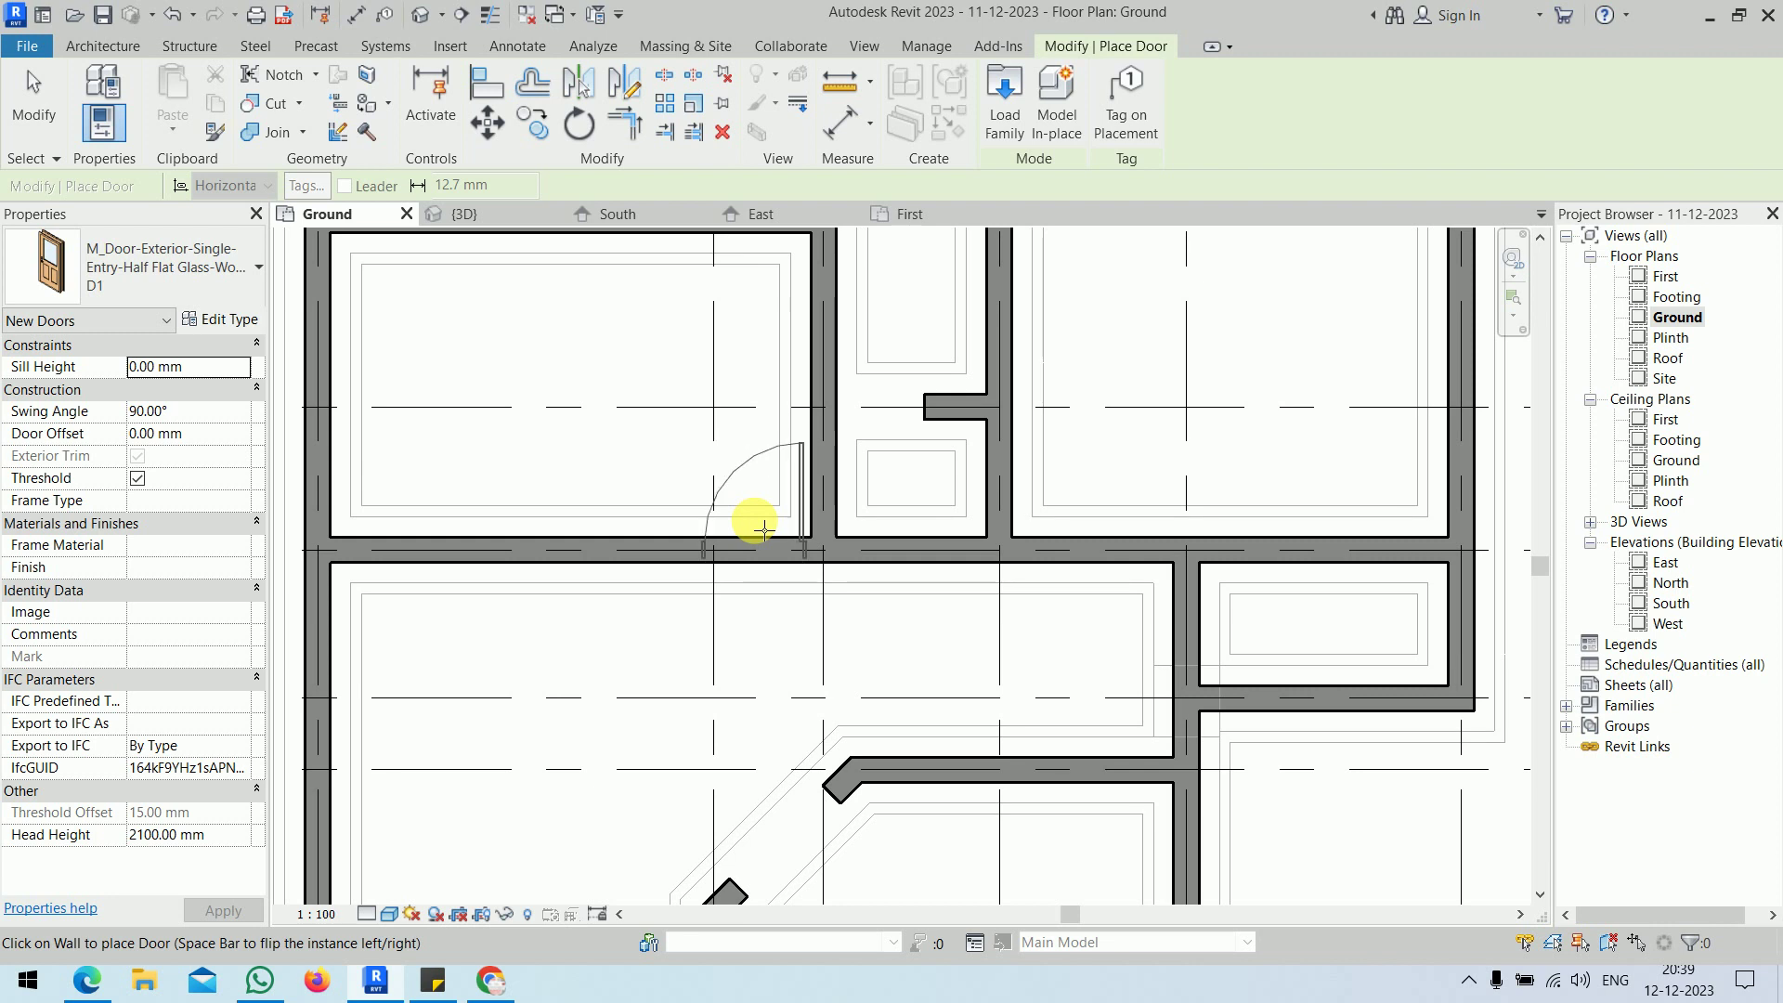
scroll(763, 529, "up", 3)
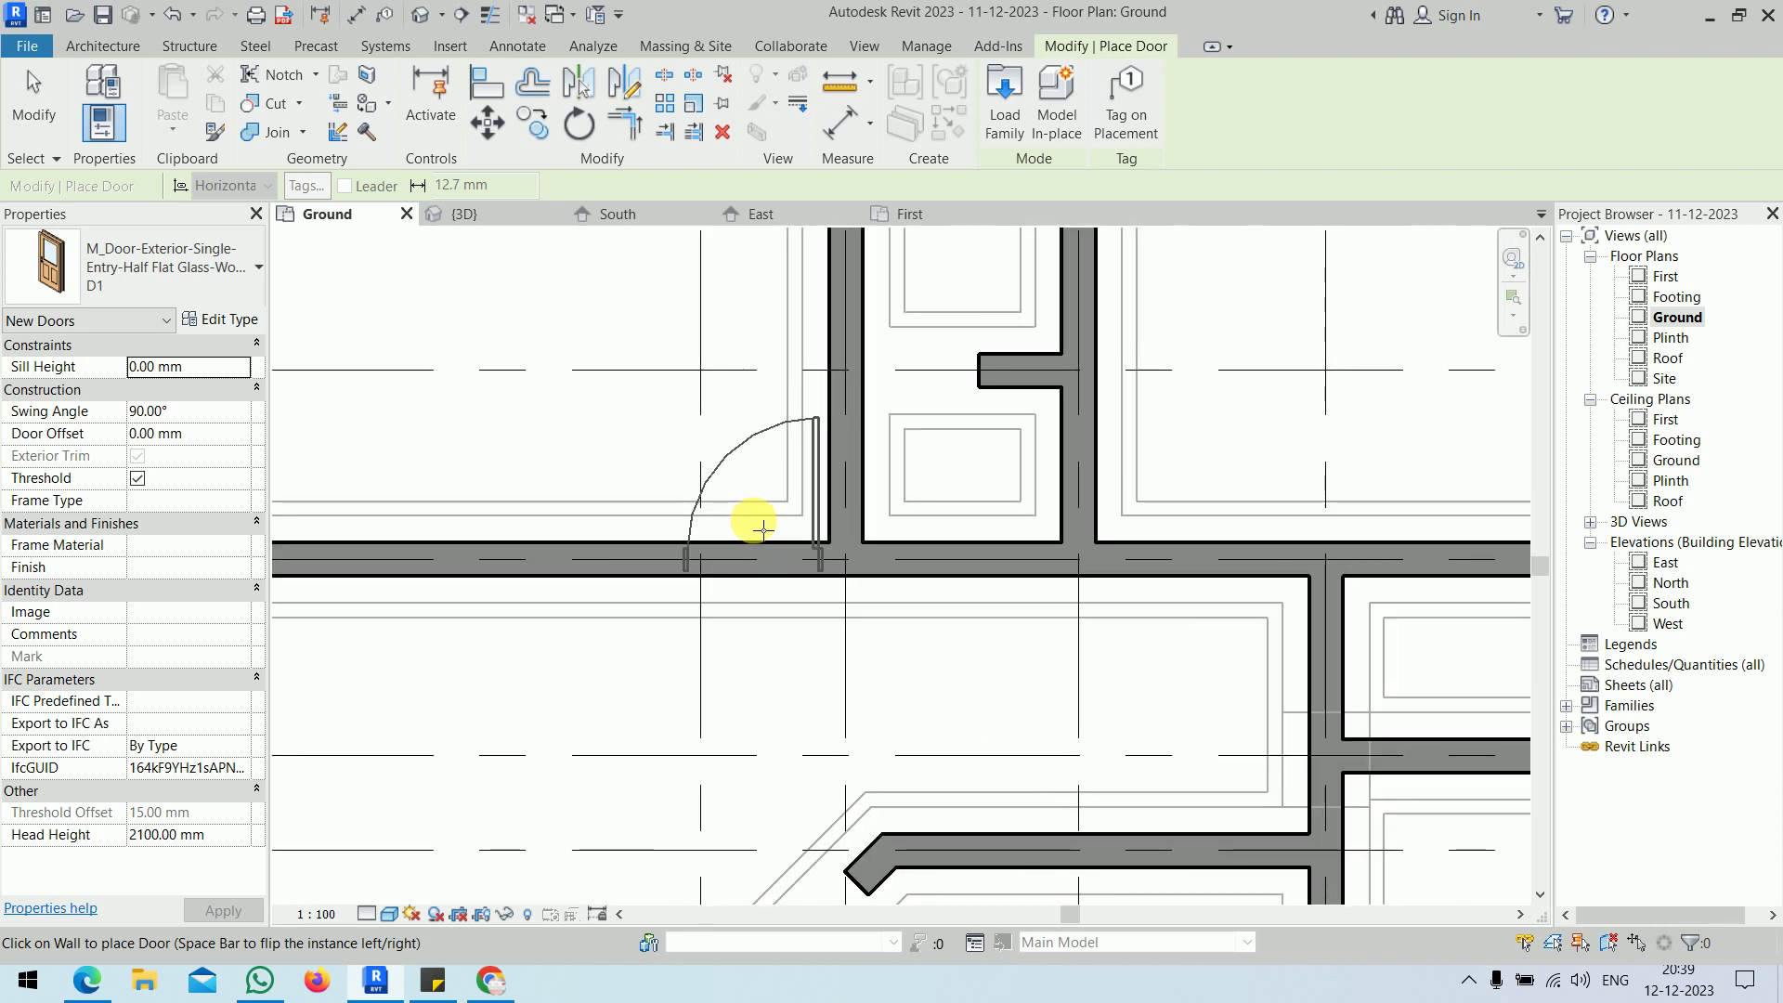
left_click(760, 528)
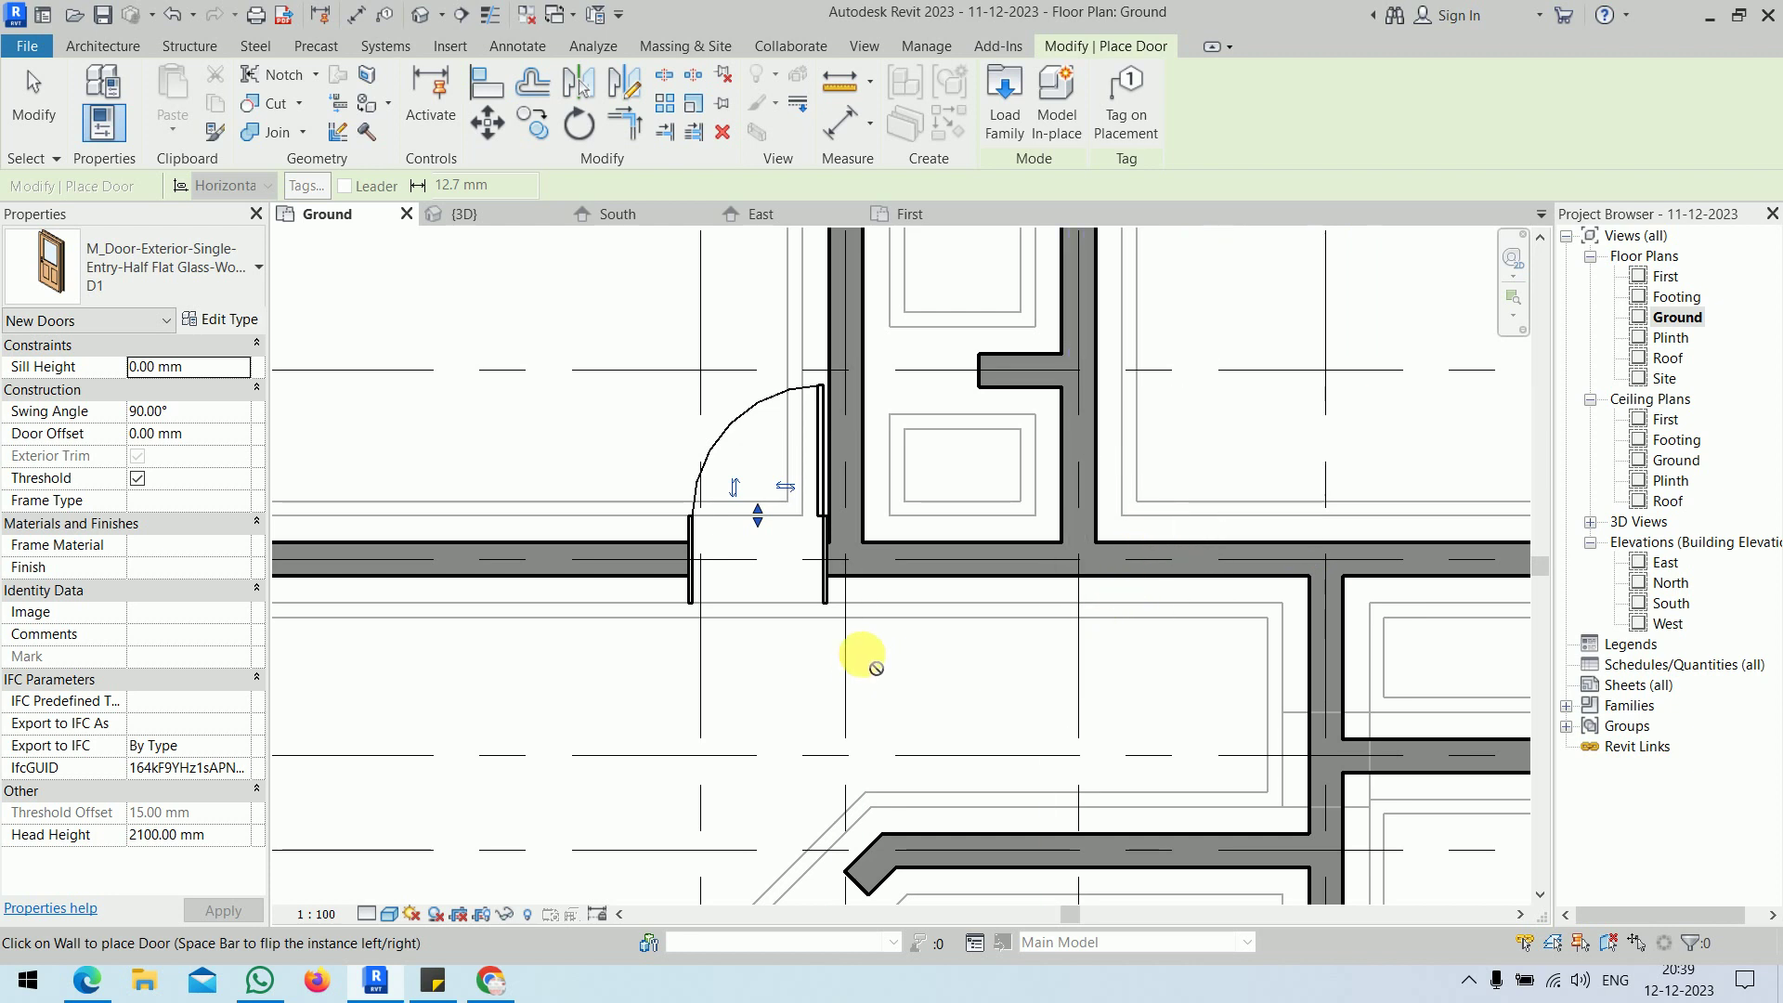
- Finish door placement and set the Ground plan's underlay range base level to None
key("Escape")
key("Escape")
scroll(799, 612, "up", 3)
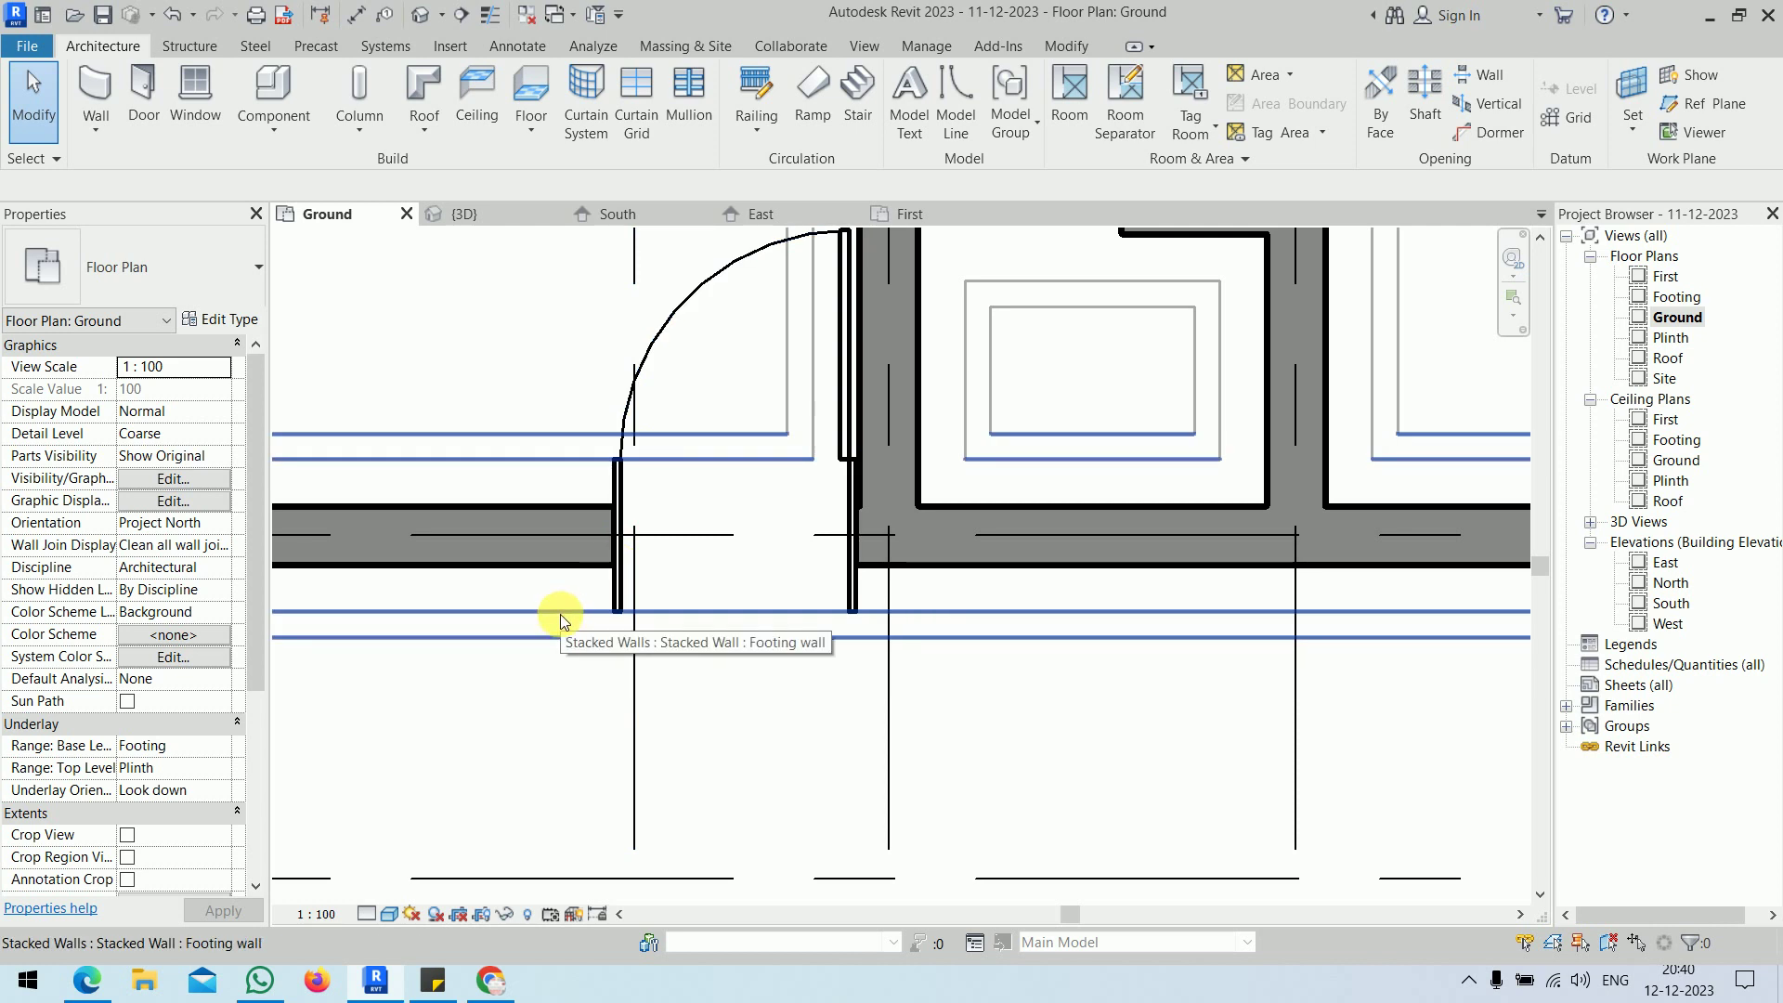
scroll(1103, 800, "down", 3)
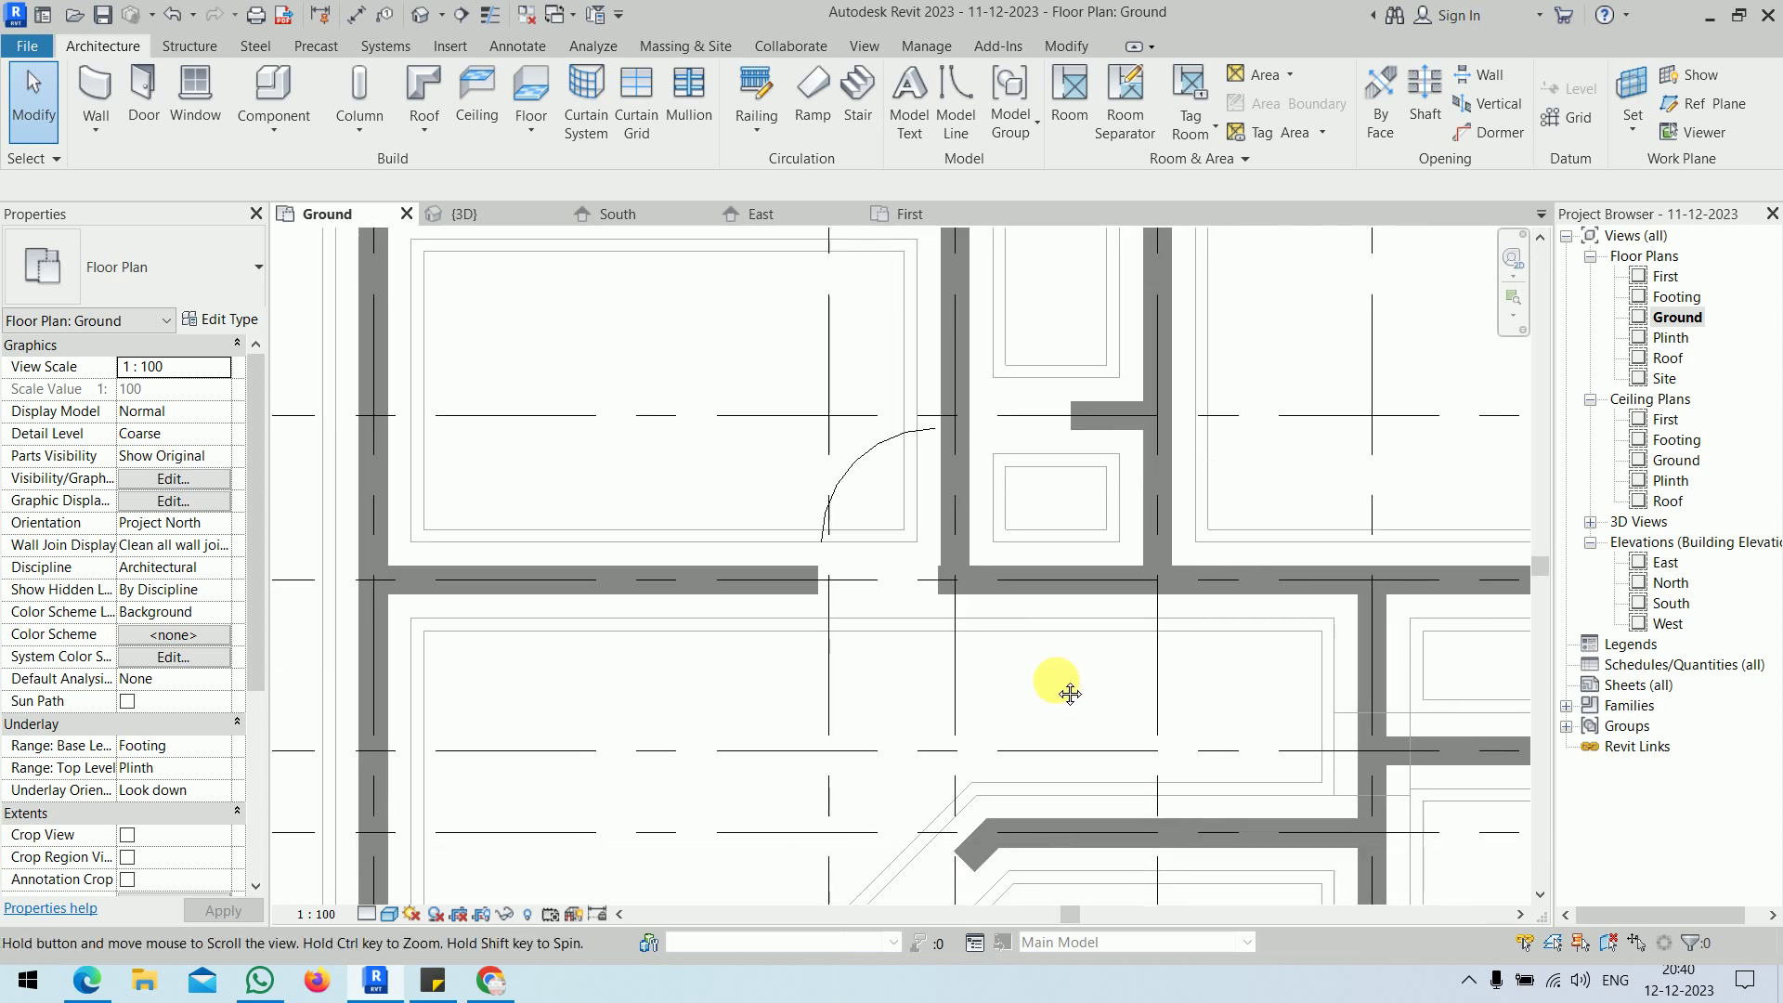
scroll(1063, 684, "up", 2)
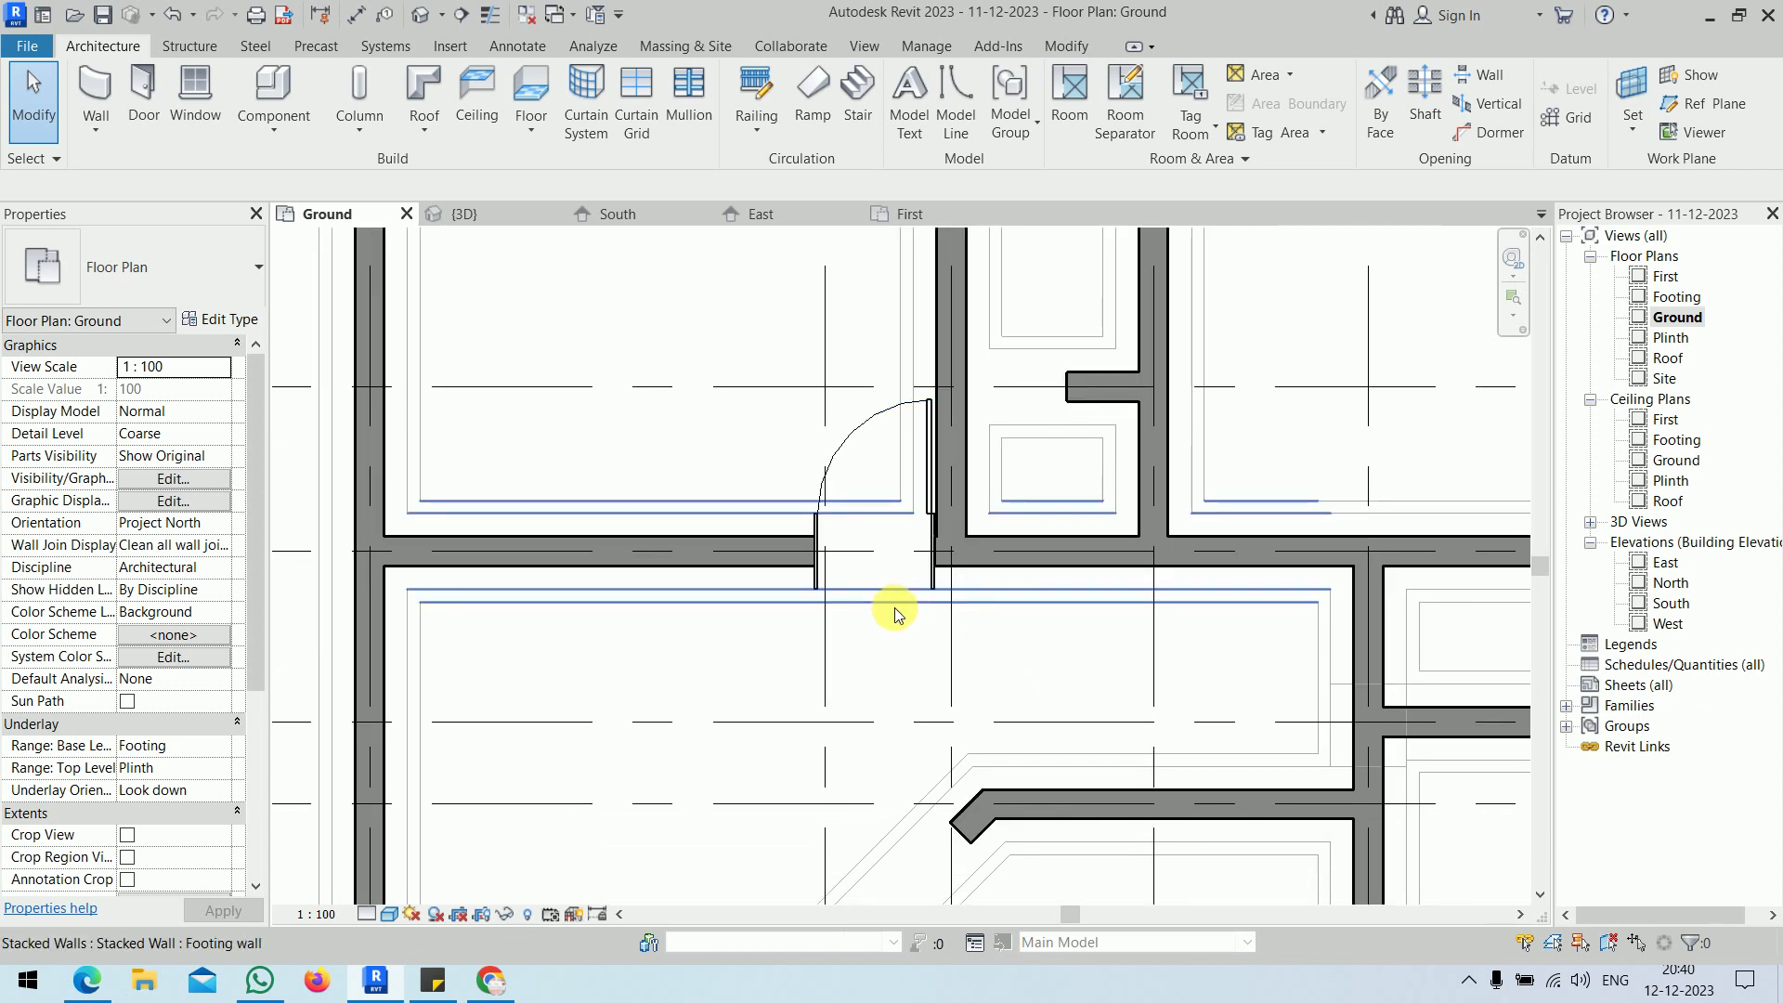
left_click_drag(258, 533, 269, 678)
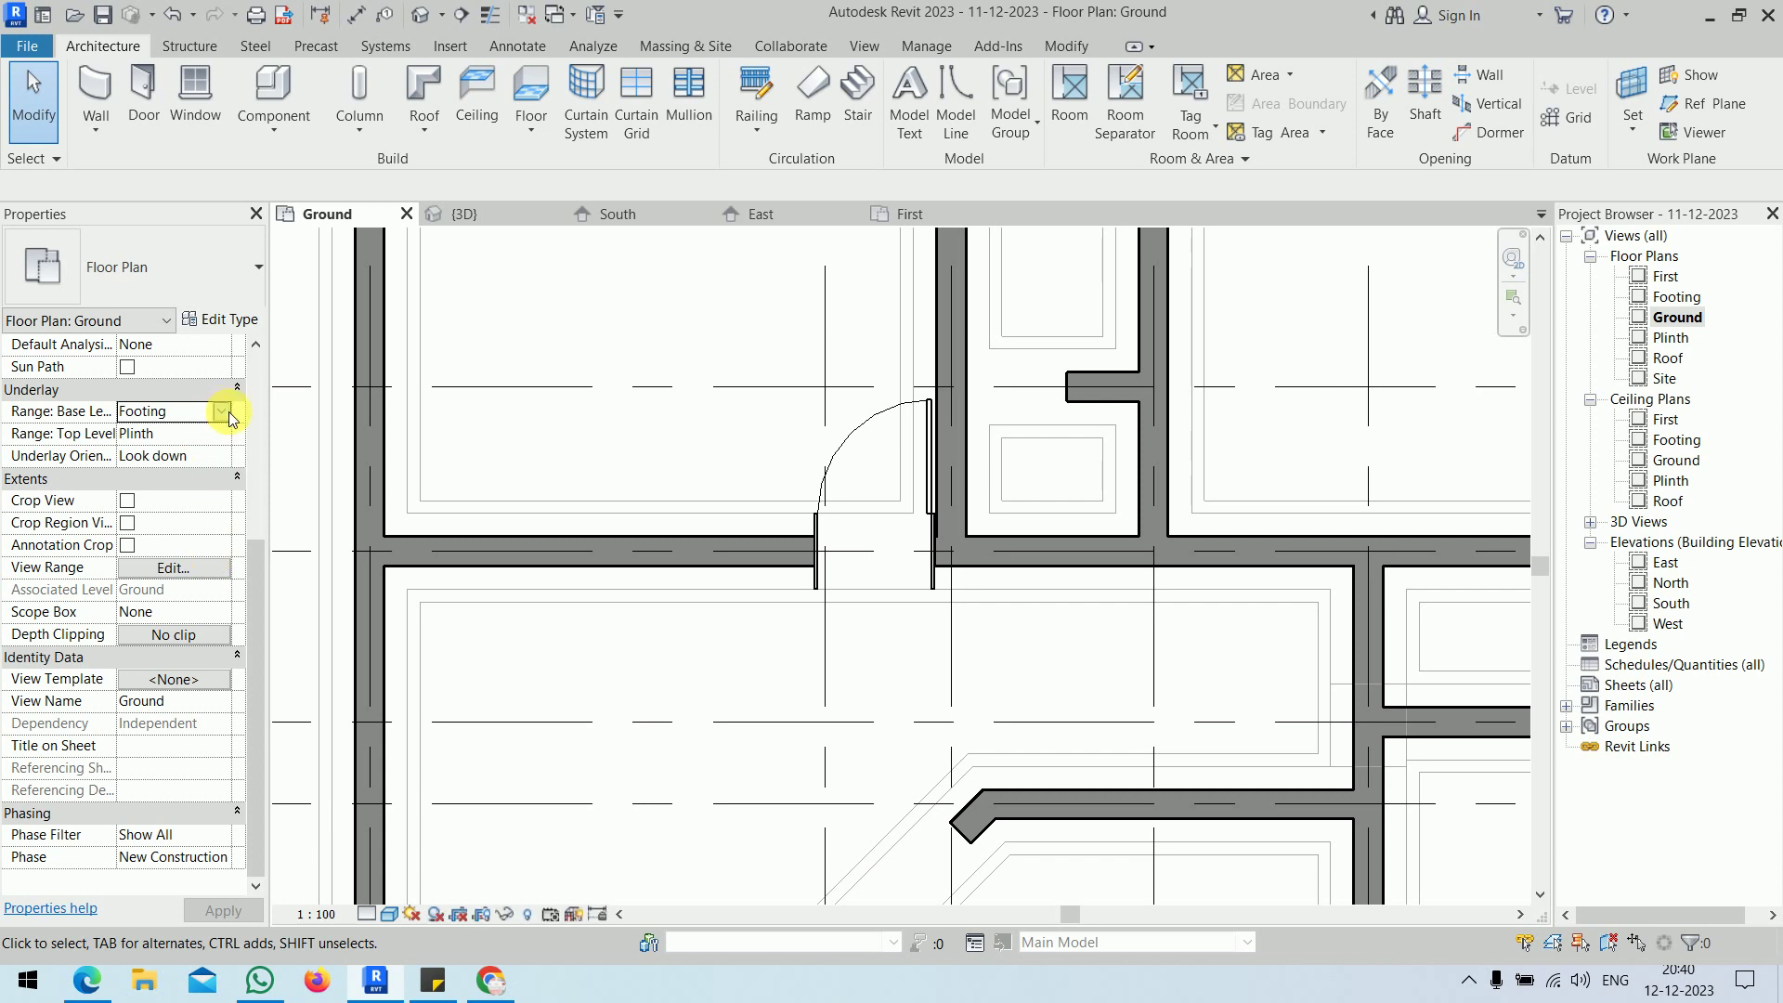
left_click(223, 411)
left_click(167, 428)
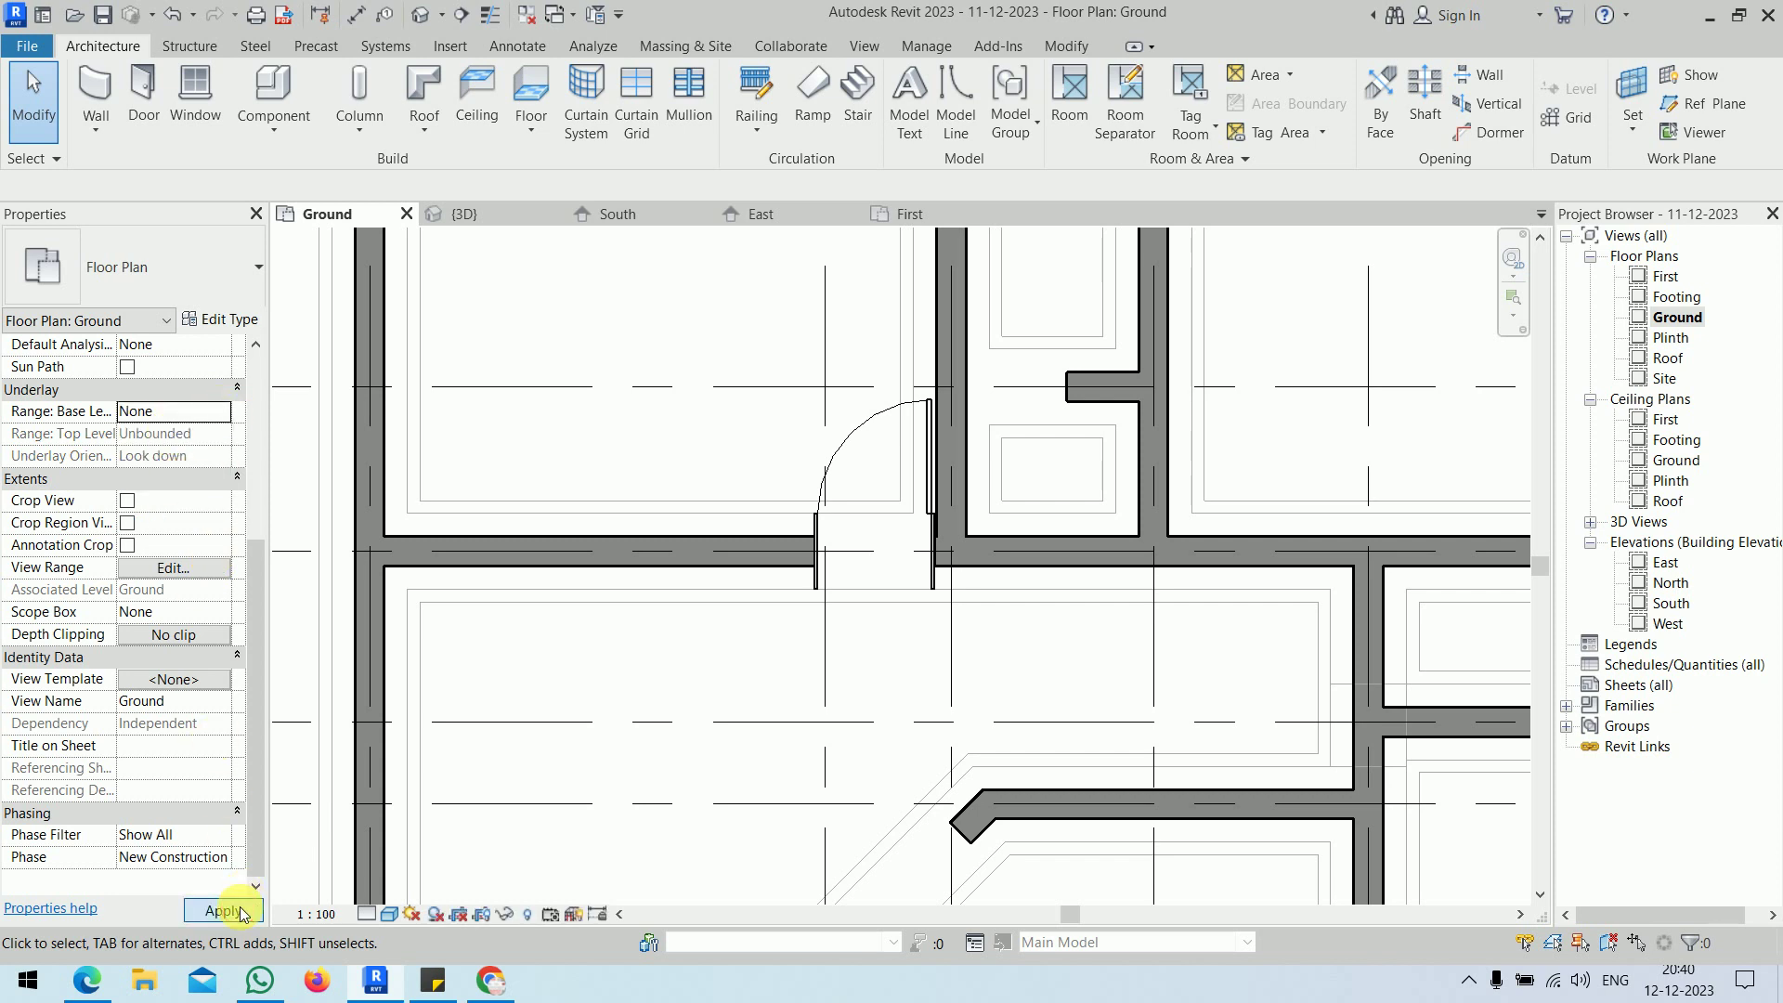
left_click(223, 911)
- Delete the kitchen's D1 door and place it again in the kitchen–dining wall, against the kitchen's right wall and opening into the kitchen
left_click(875, 465)
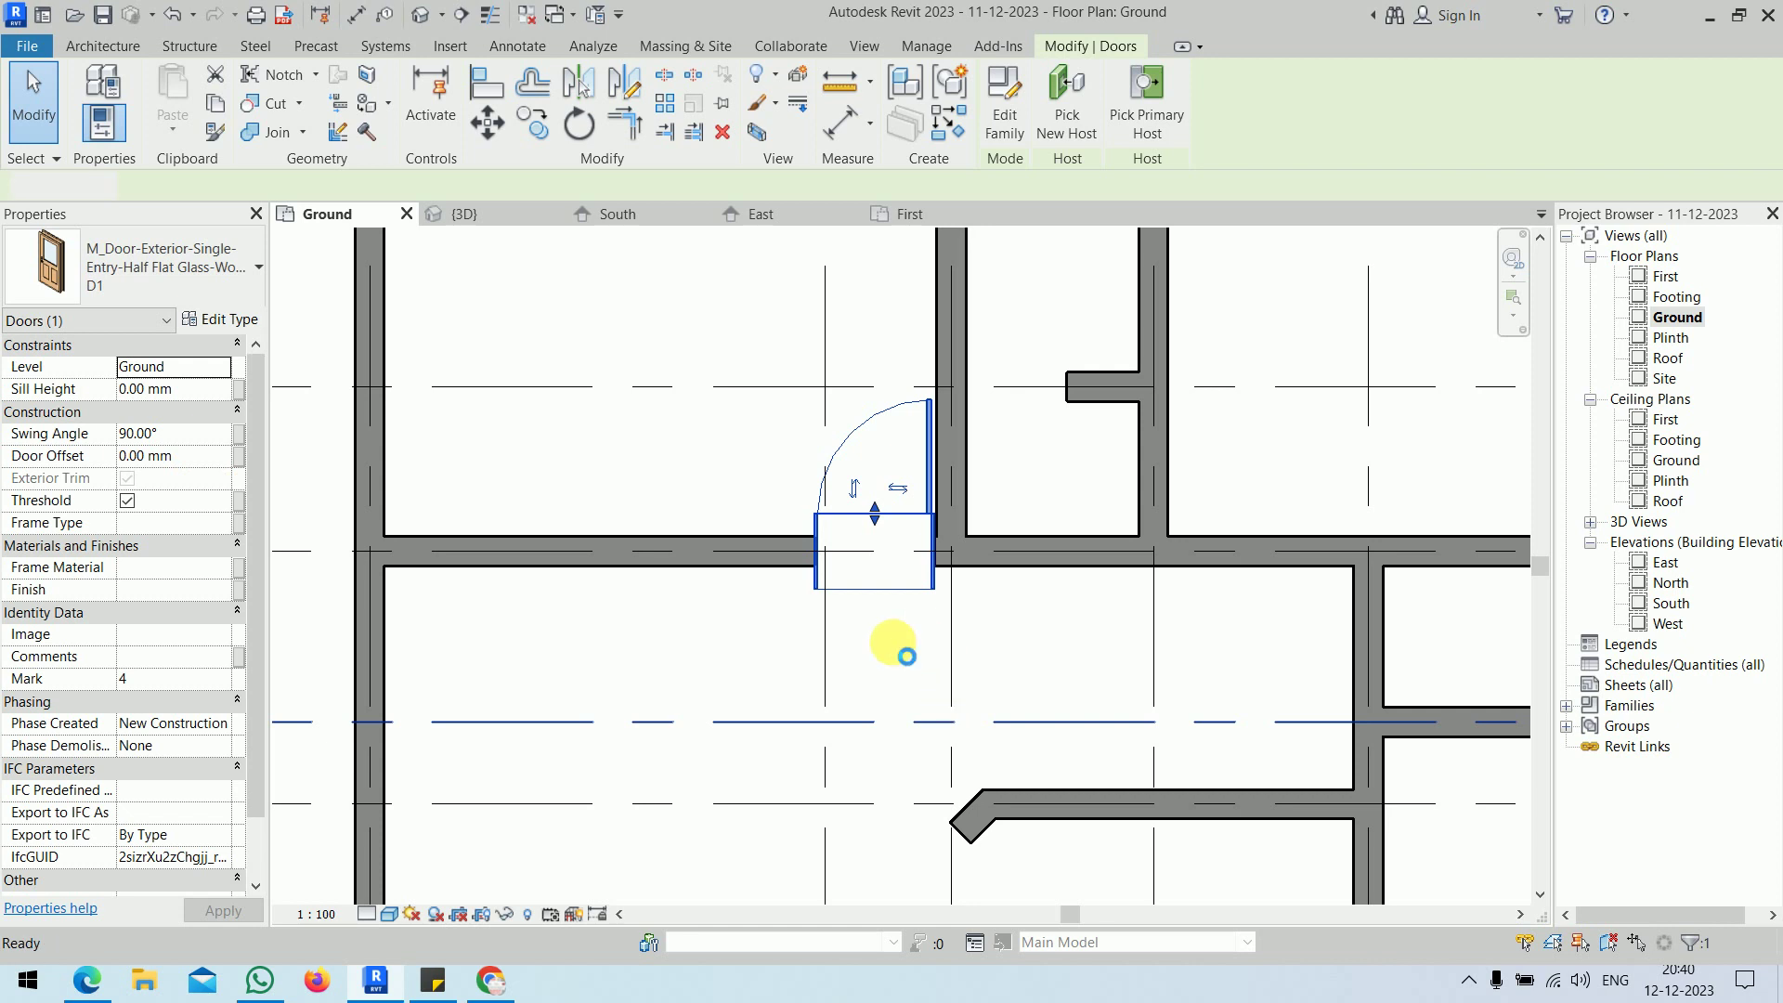
key("Delete")
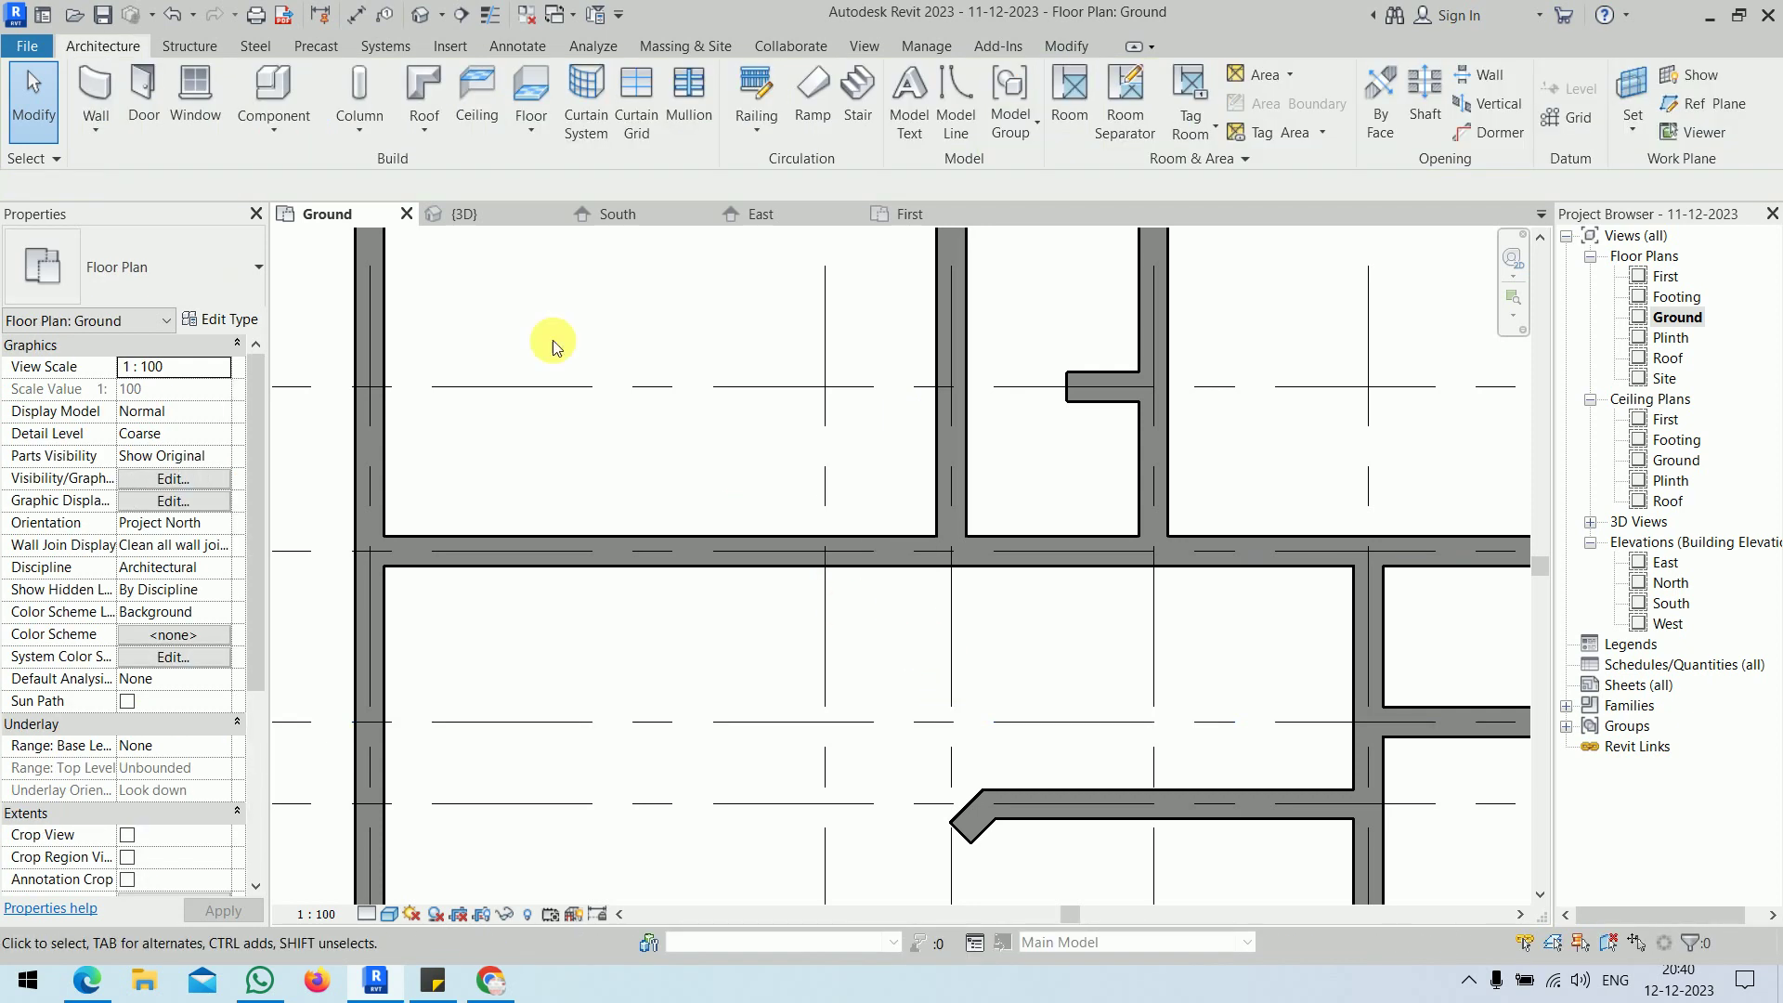
left_click(144, 102)
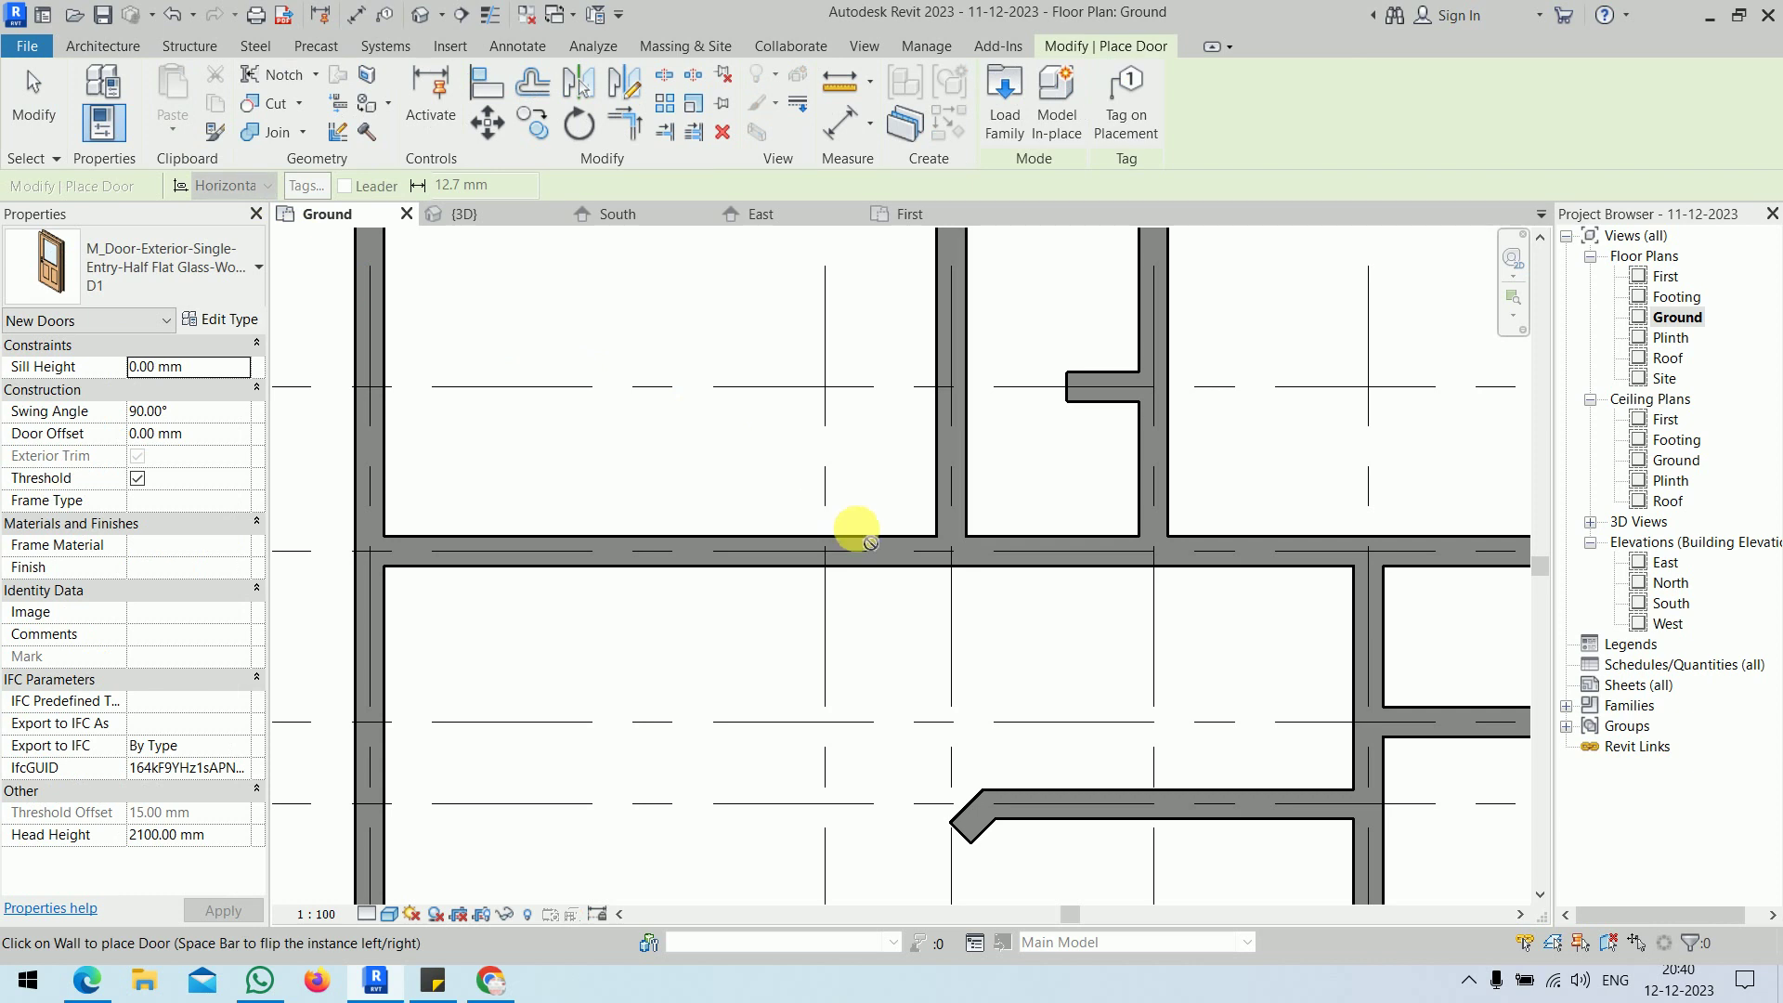
left_click(887, 546)
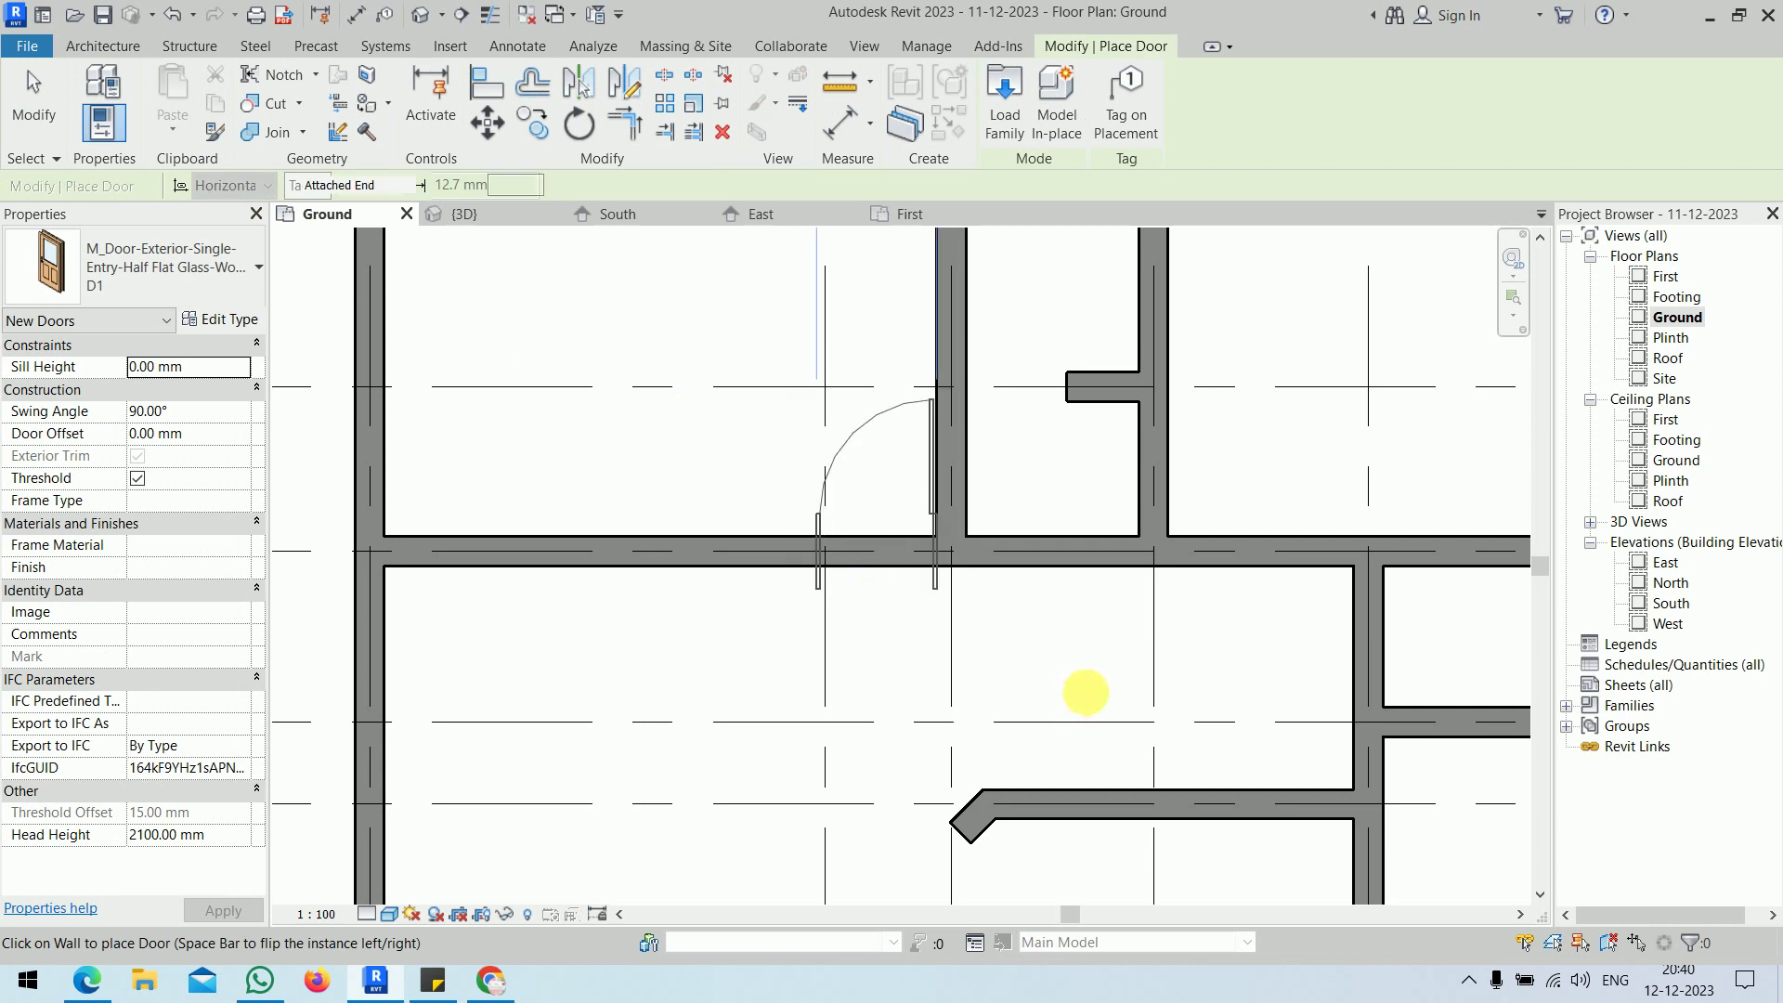
- Place a mirrored D1 door in the master bedroom's lower wall, hinged against its left wall and opening into the bedroom
middle_click_drag(1096, 662, 836, 616)
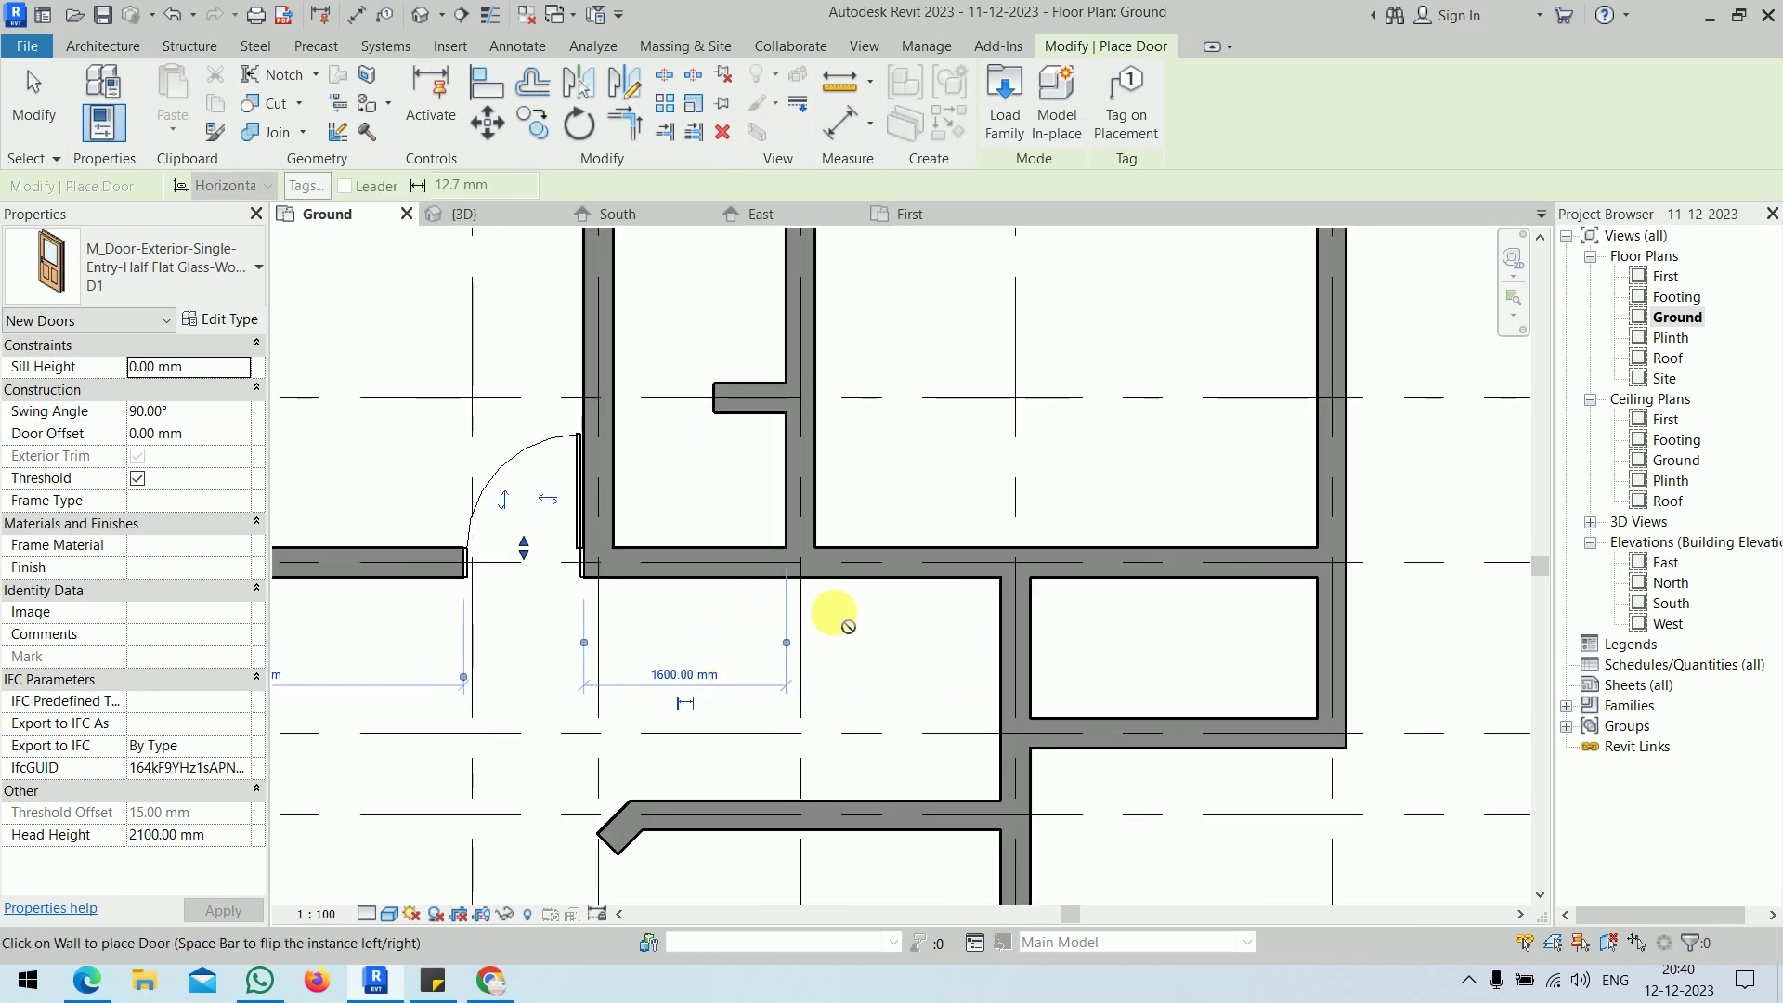
key("space")
left_click(887, 555)
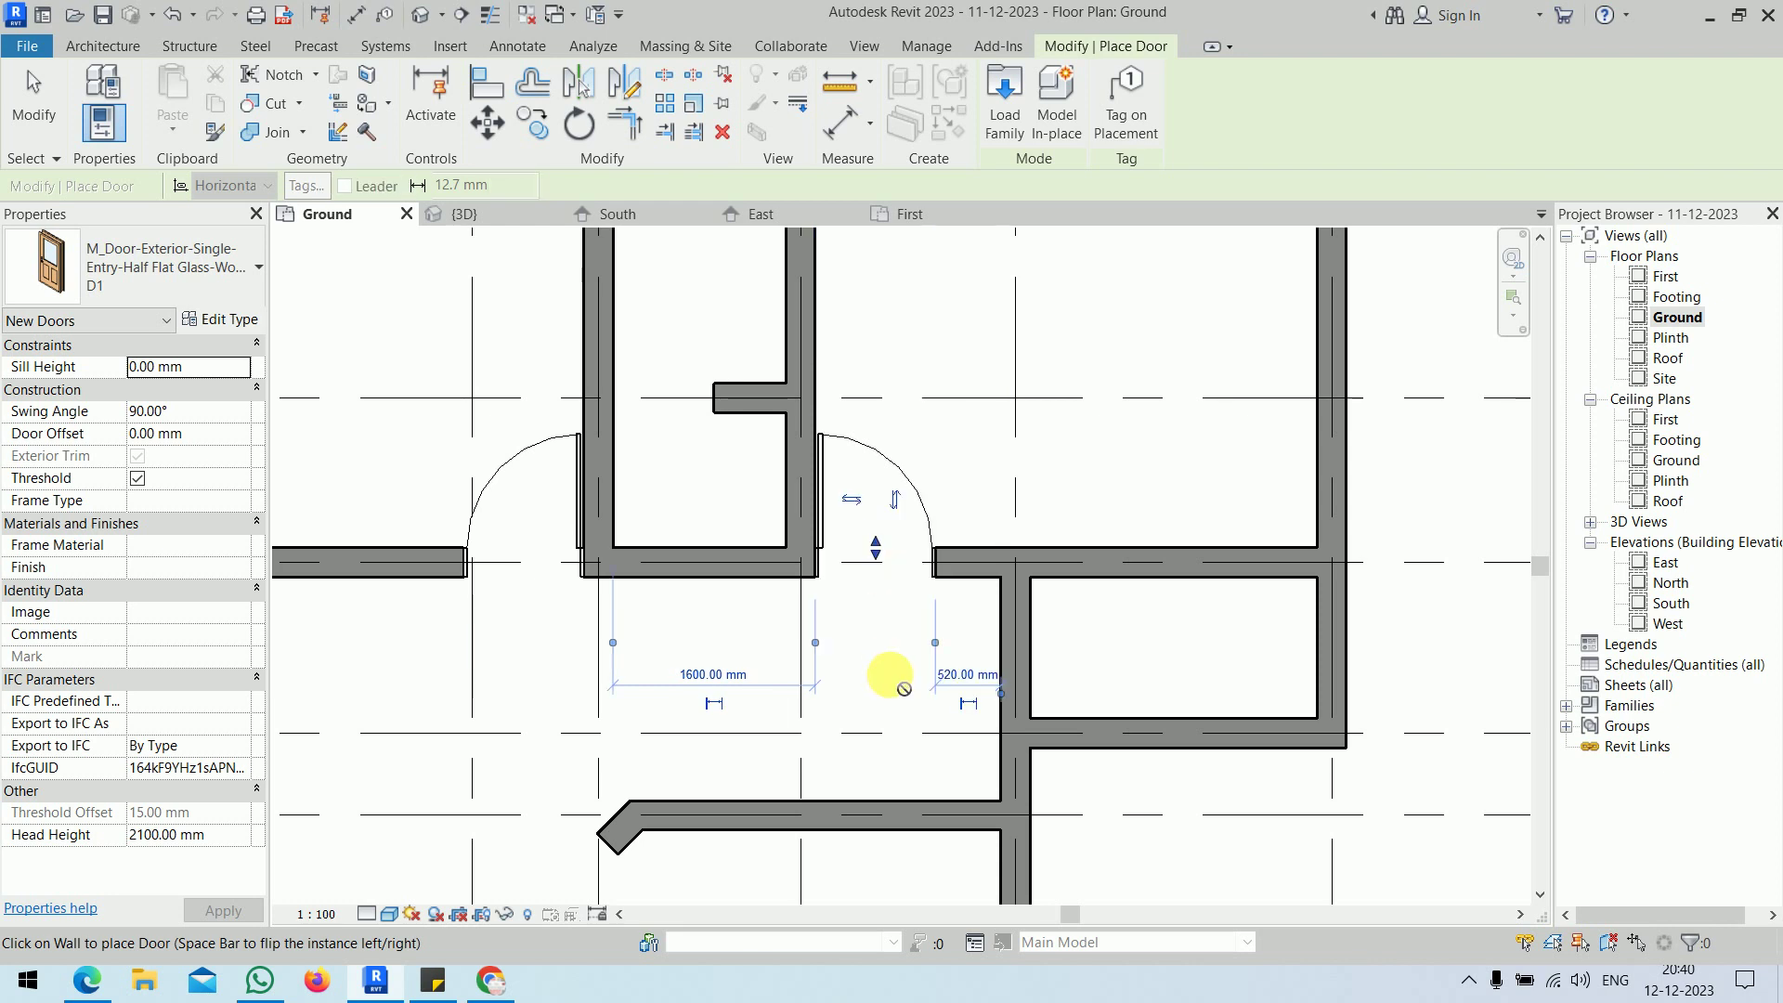
key("Escape")
key("Escape")
- Nudge the kitchen's D1 door away from the right wall and set its gap to that wall to 3 inches (76.2 mm)
scroll(558, 631, "up", 4)
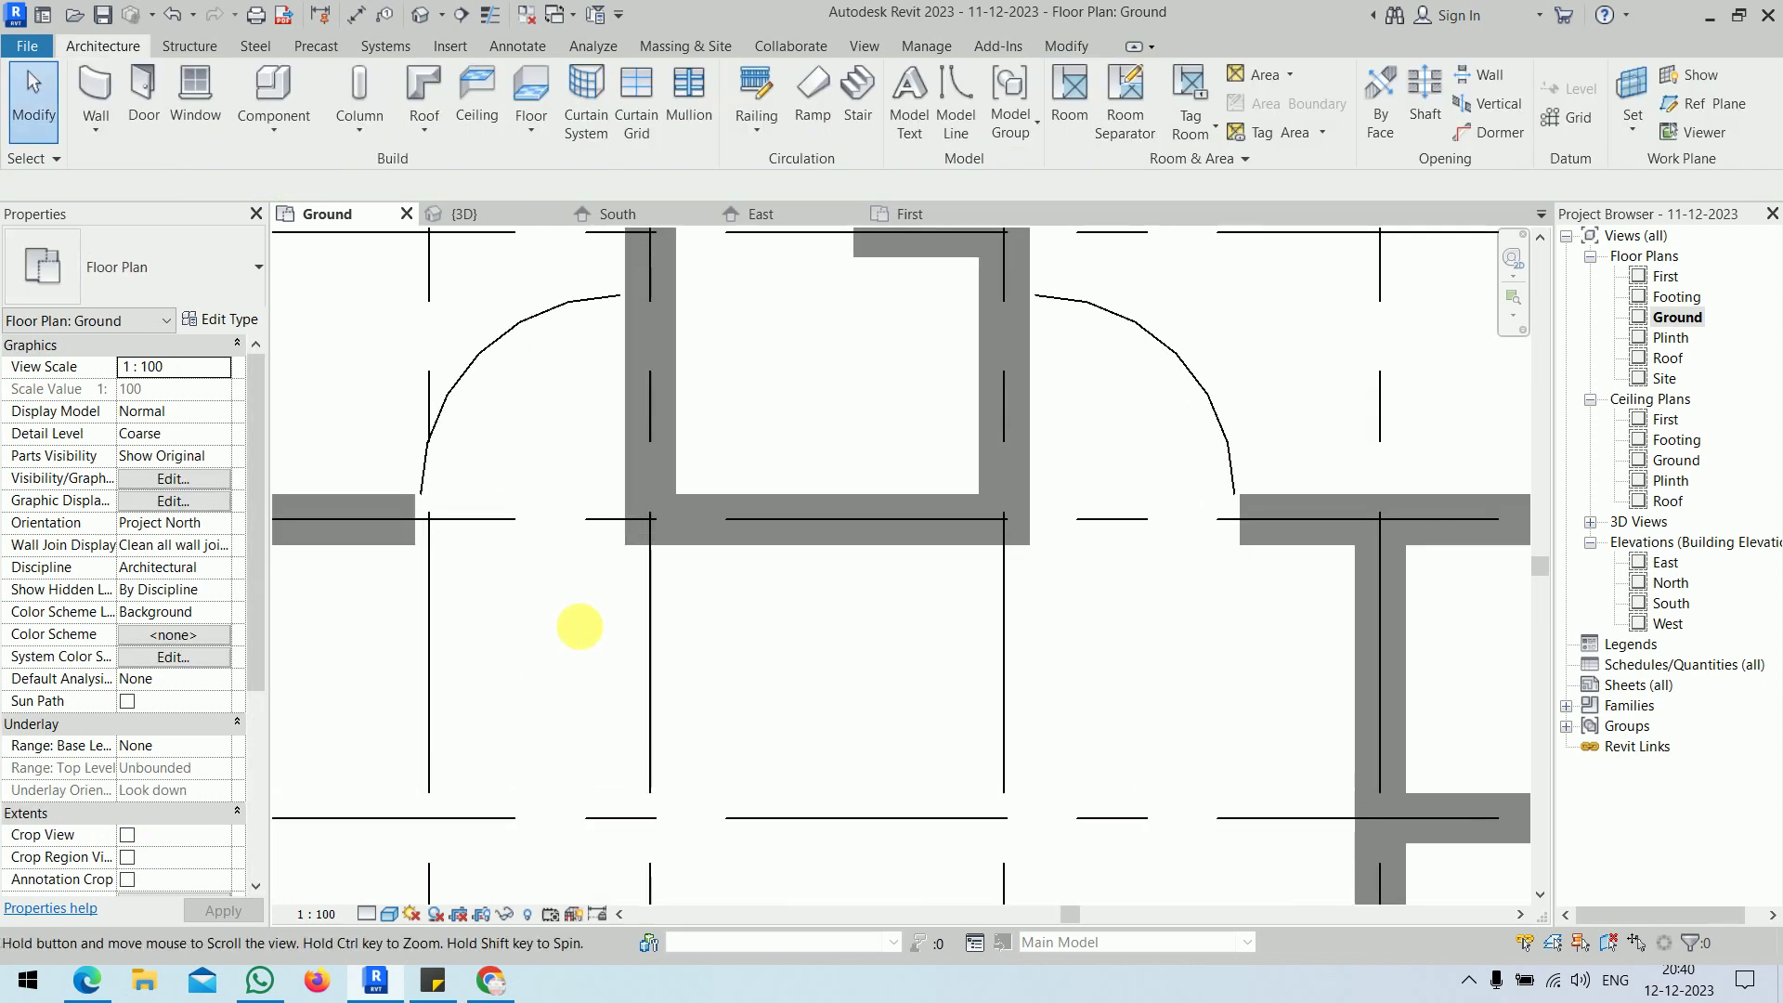
left_click(839, 415)
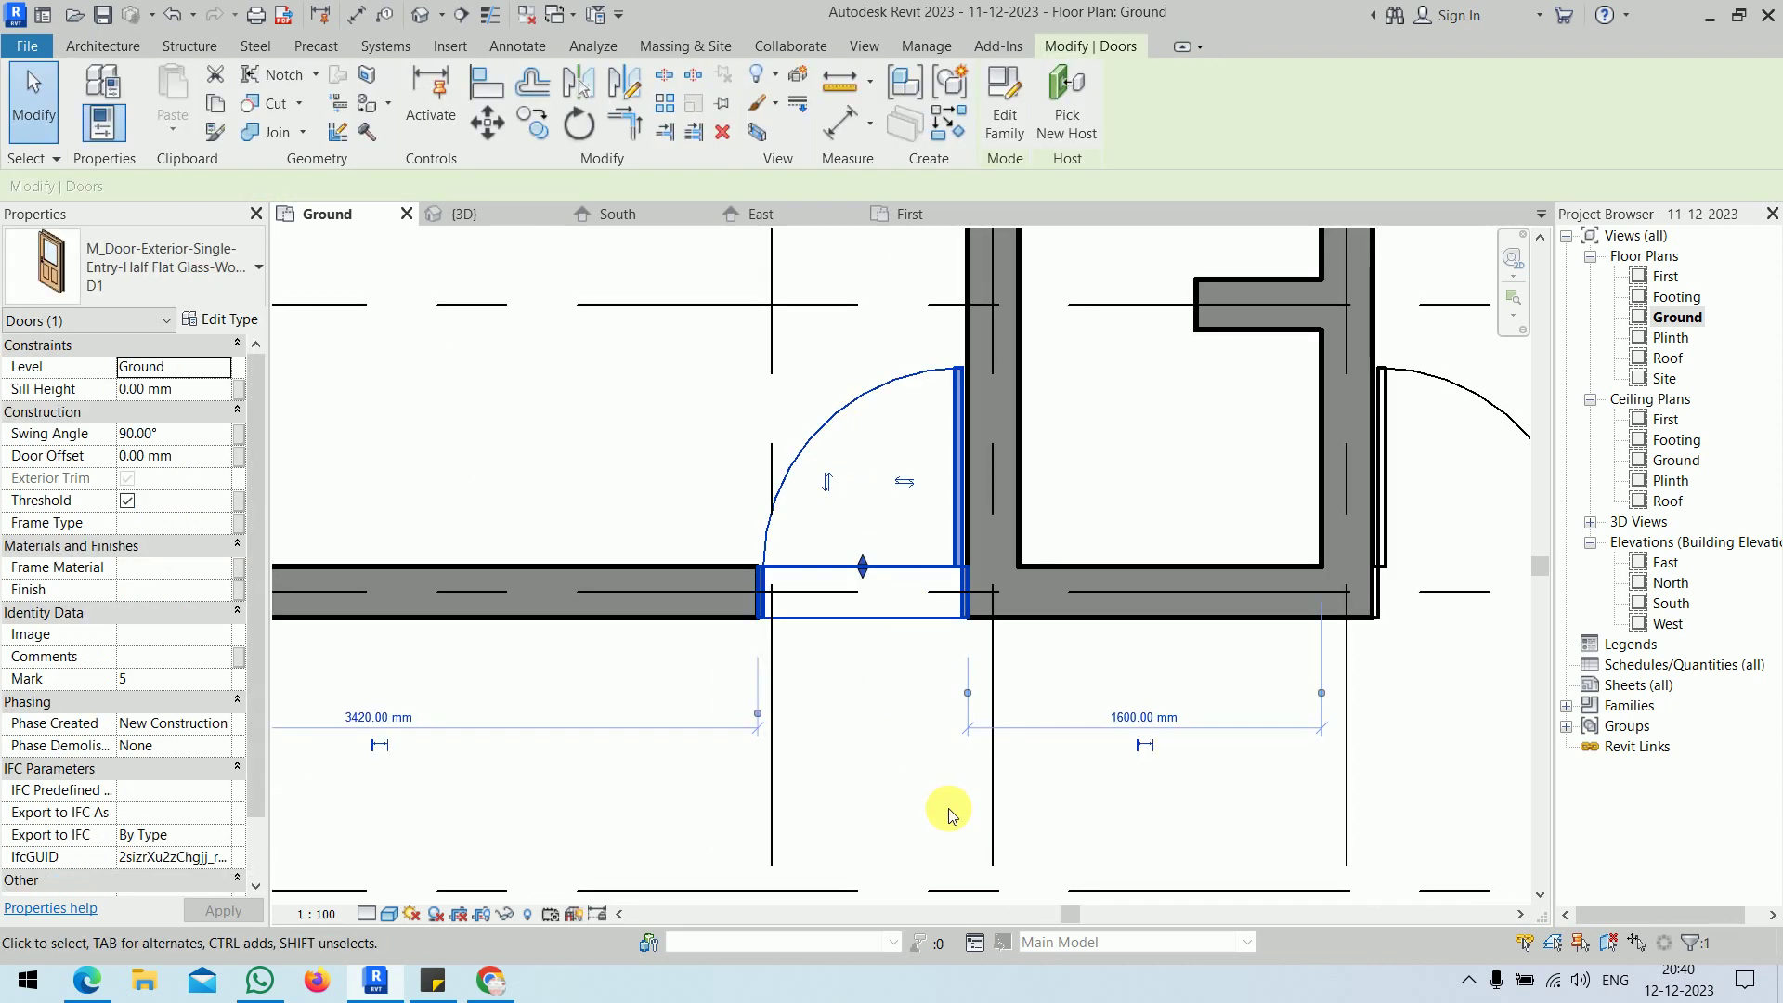
key("Left")
key("Left")
key("Left")
key("Left")
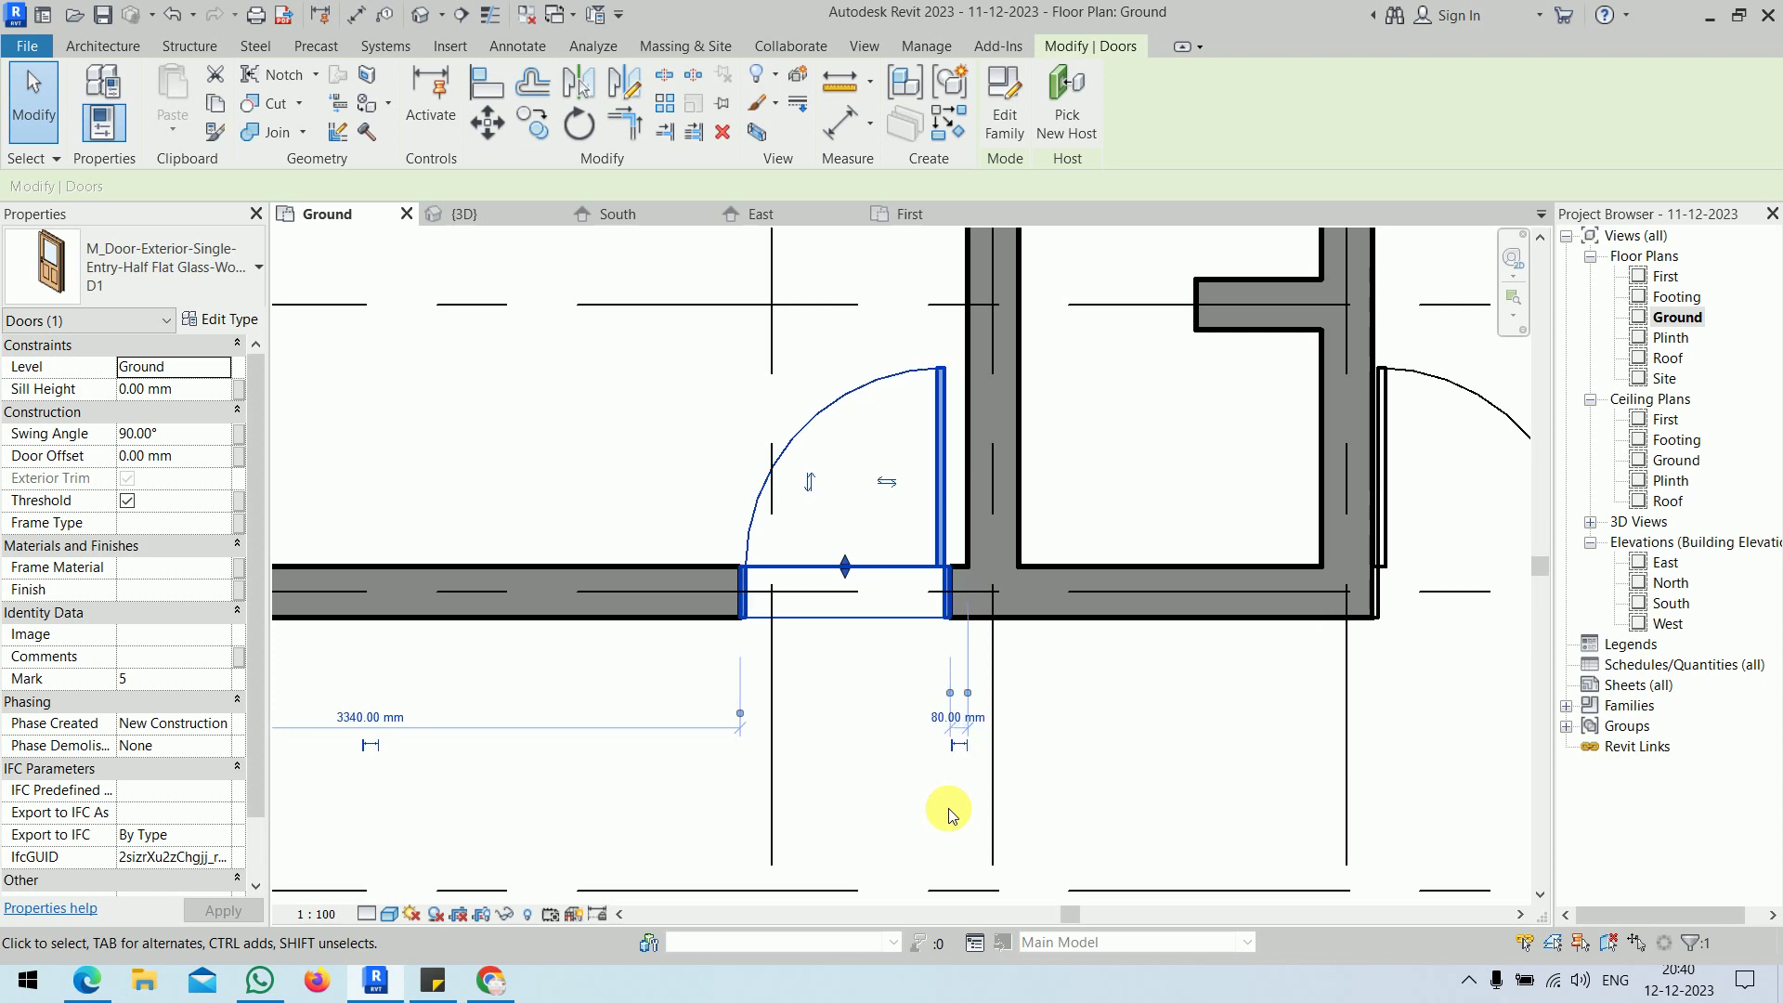
left_click(936, 717)
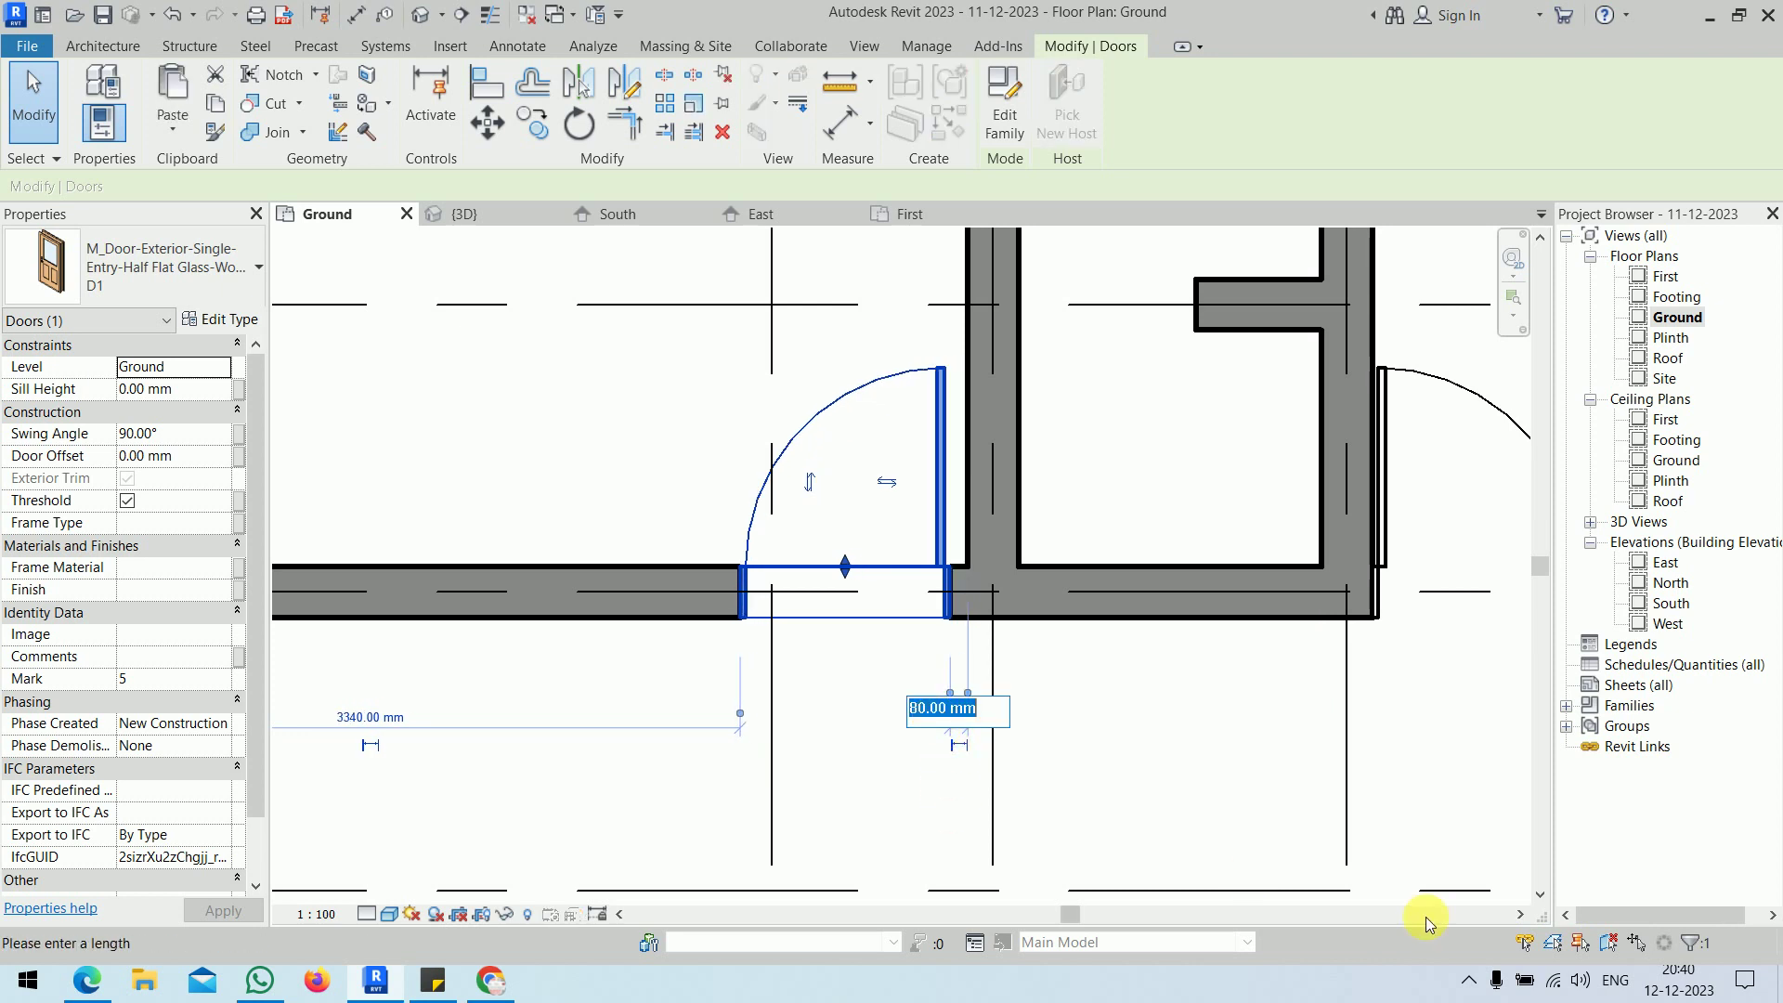
type("3")
key("Return")
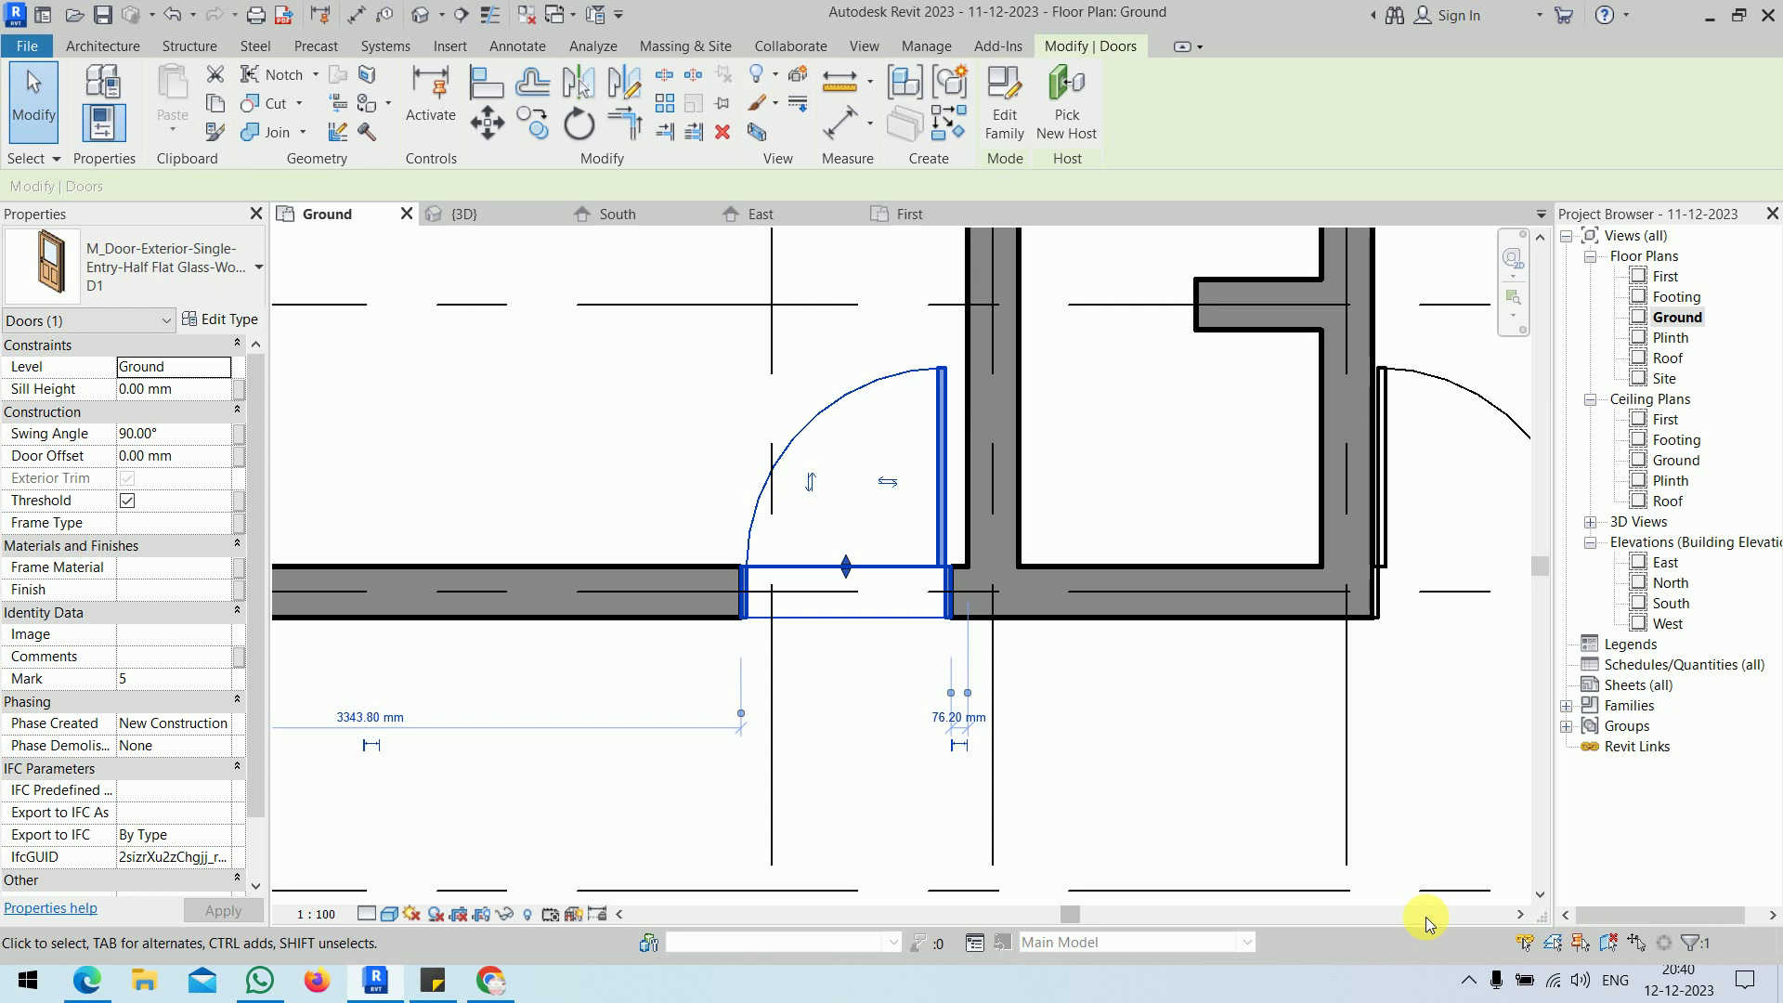
- Set the kitchen door's distance from the right wall to 3 cm and after that to 3 m, entering the units explicitly
left_click(940, 717)
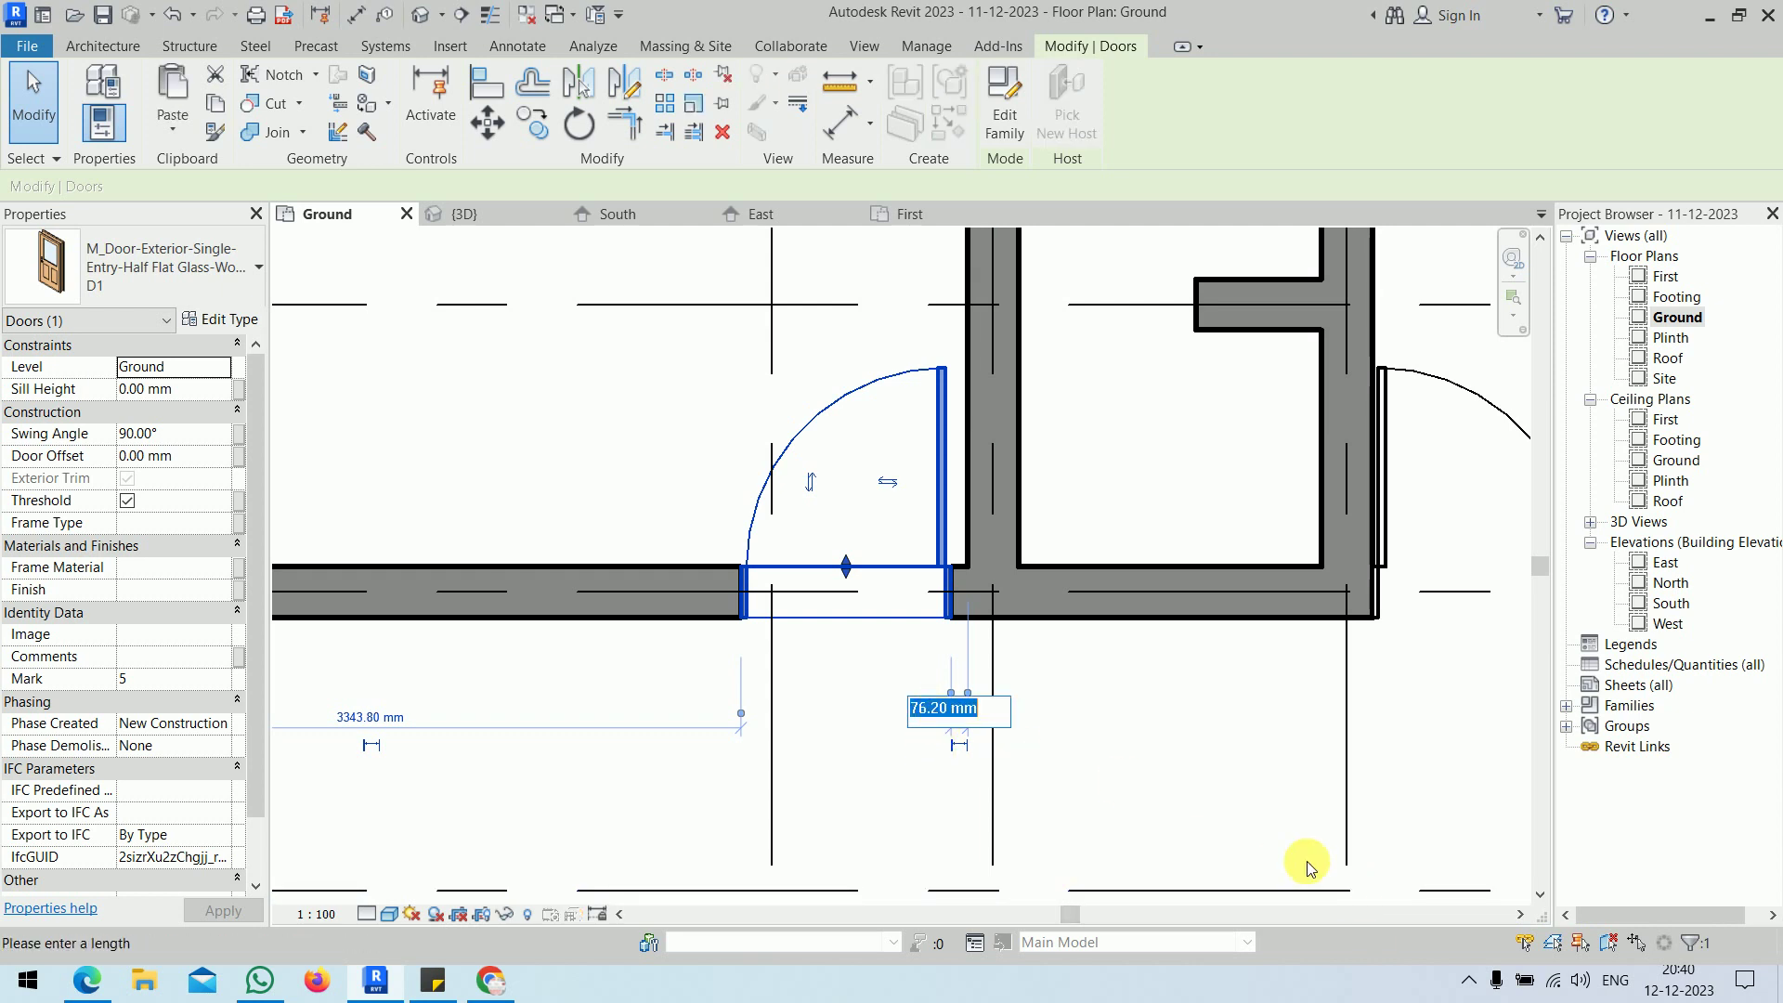
type("3cm")
key("Return")
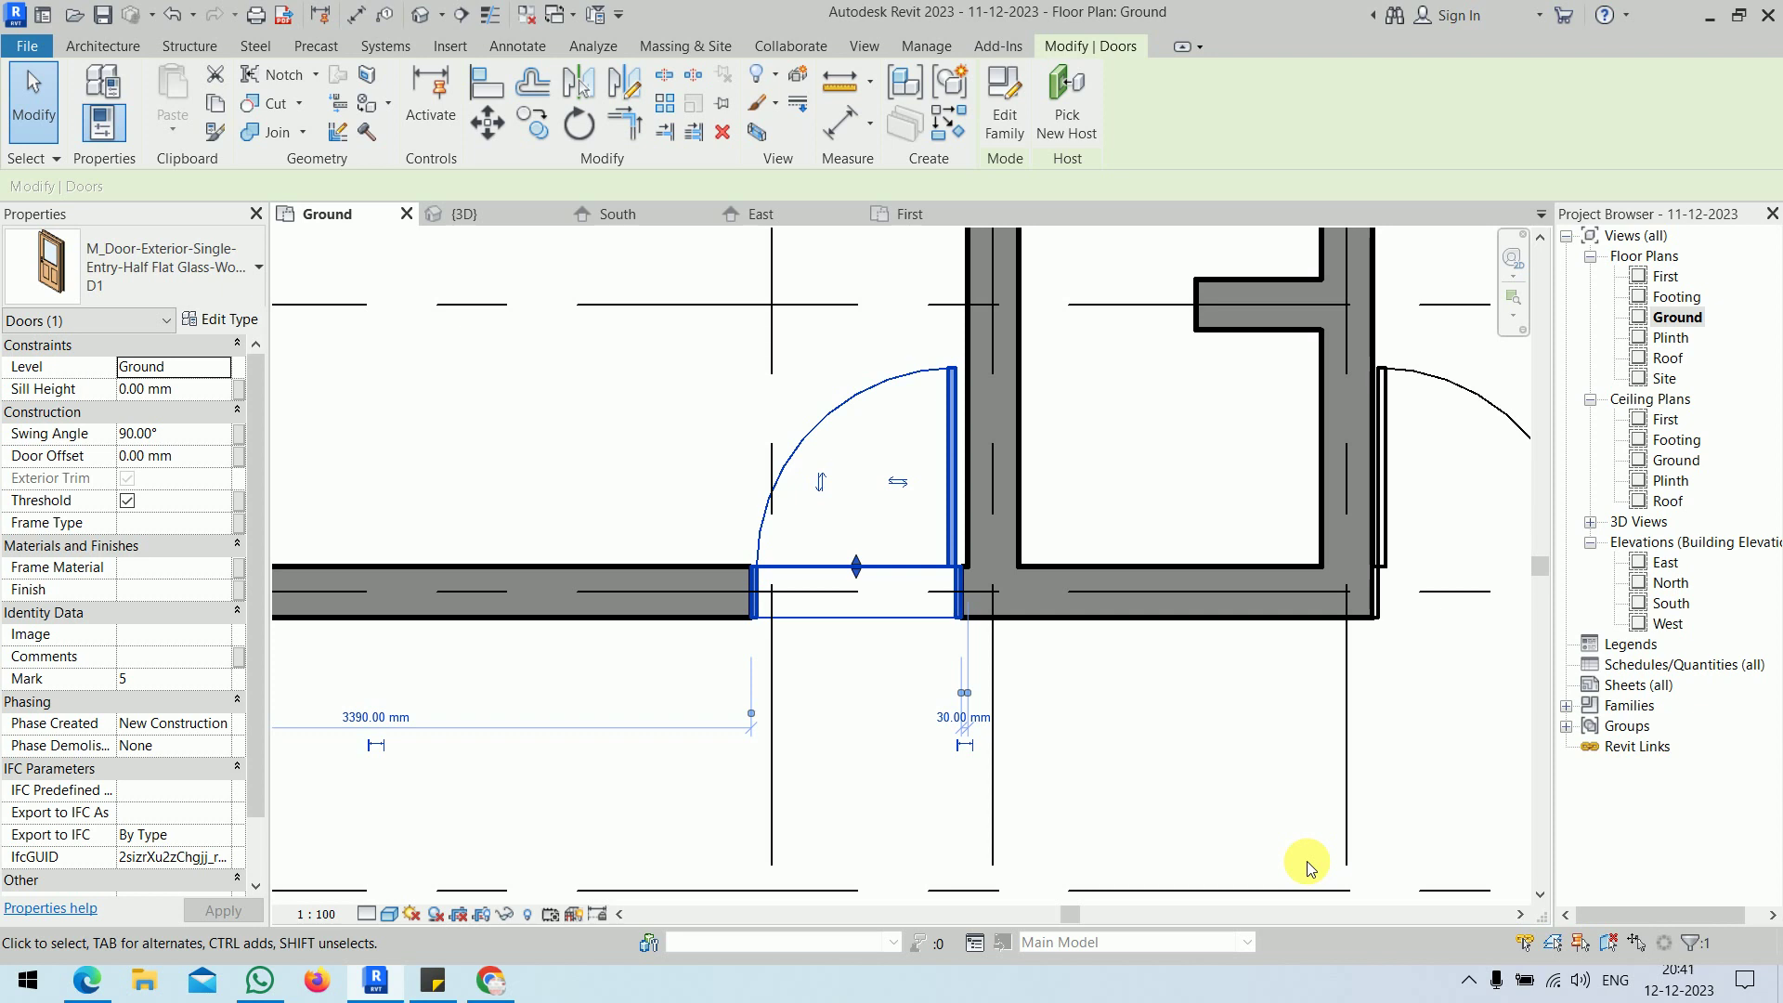
left_click(962, 720)
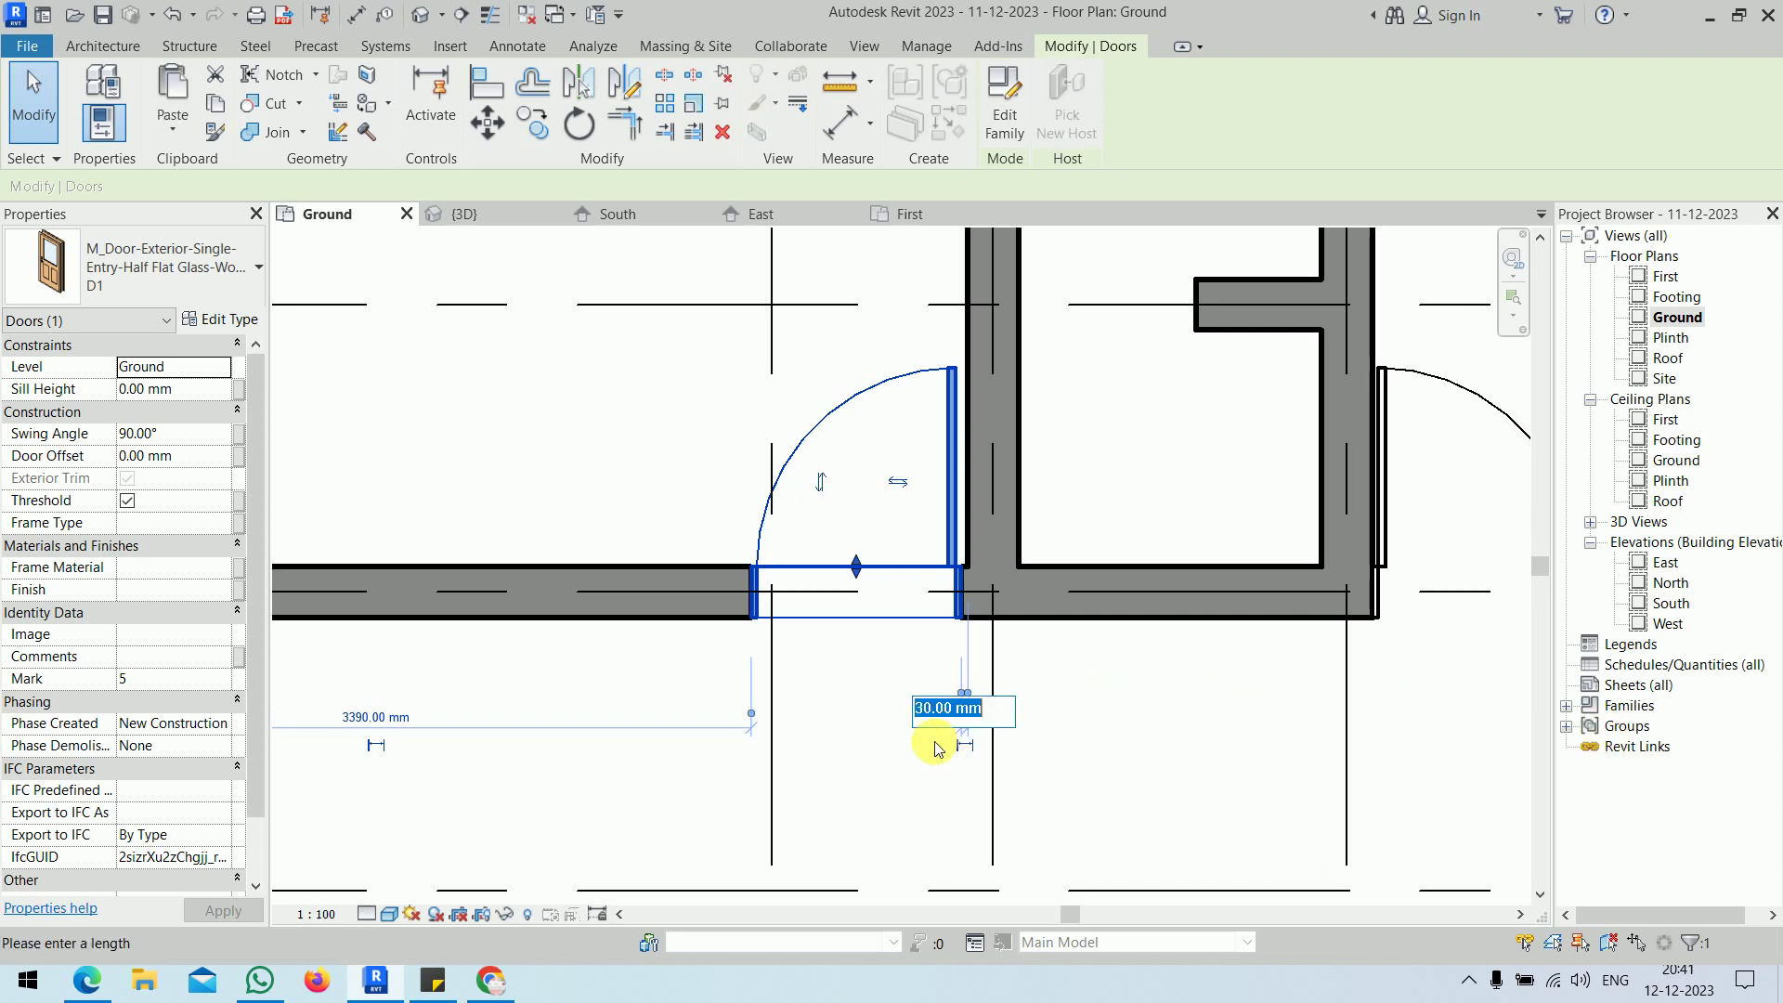
type("3m")
key("Return")
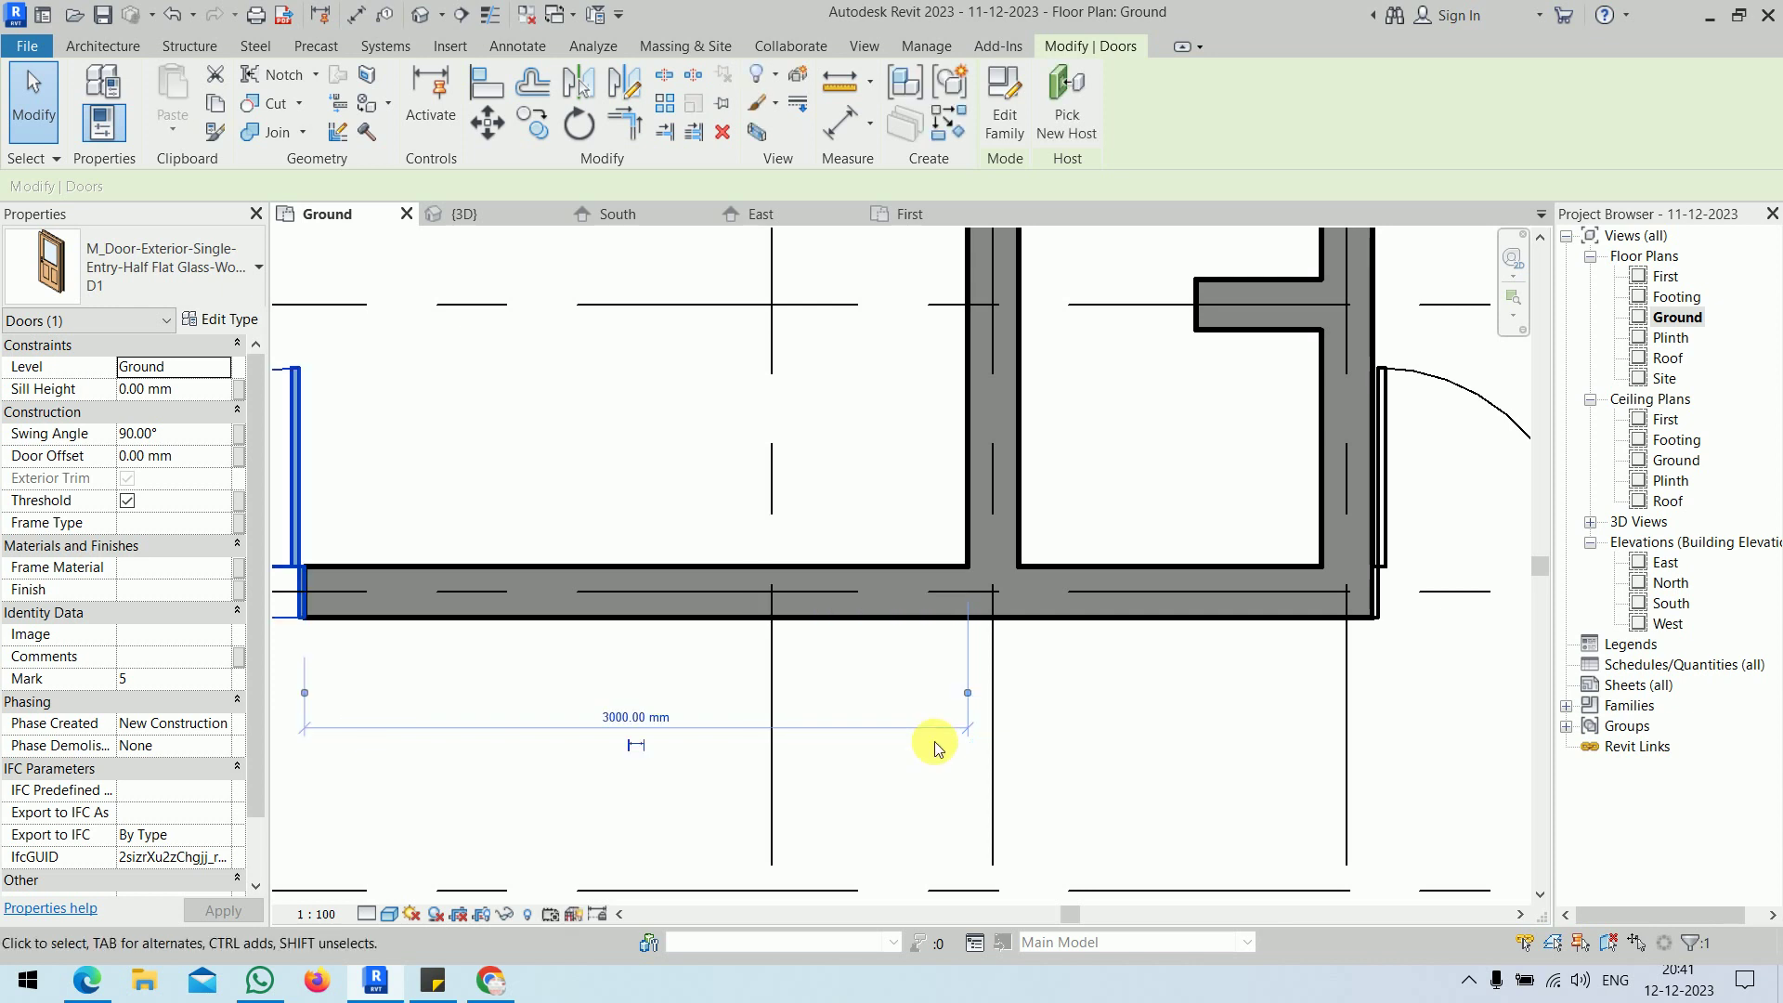
- Set the kitchen door's distance from the right wall to 10 mm and deselect it
scroll(935, 748, "down", 3)
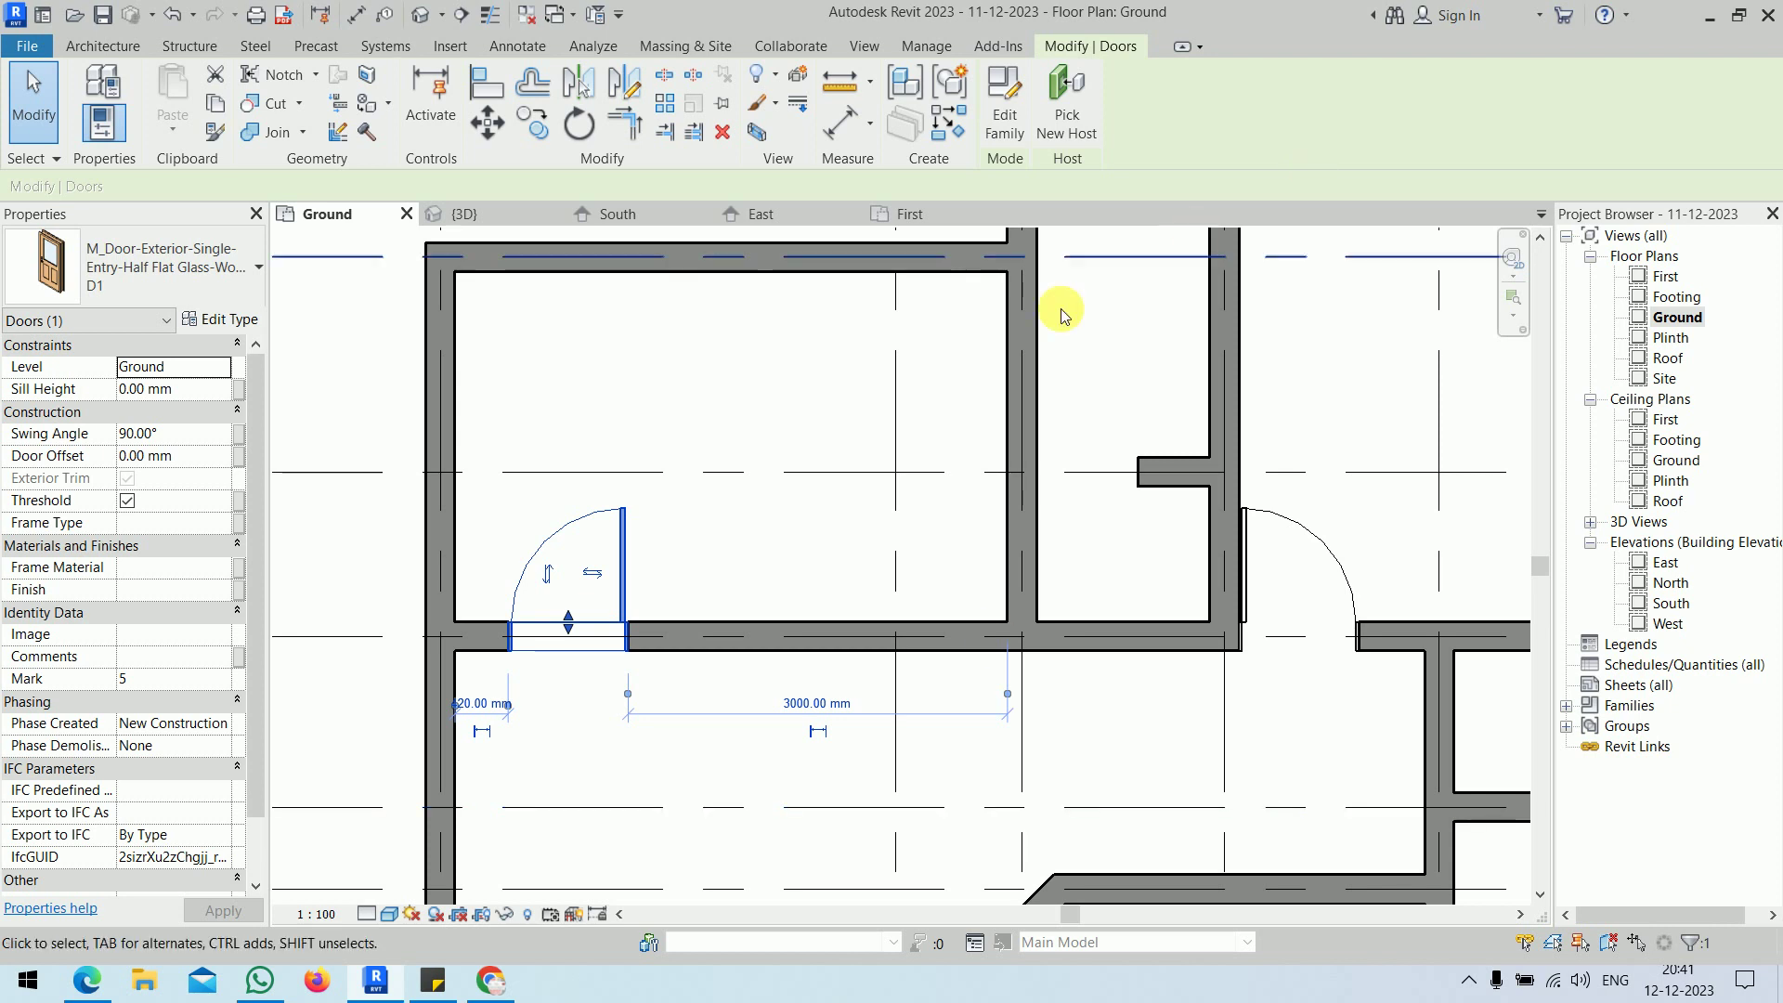
left_click(851, 701)
type("1")
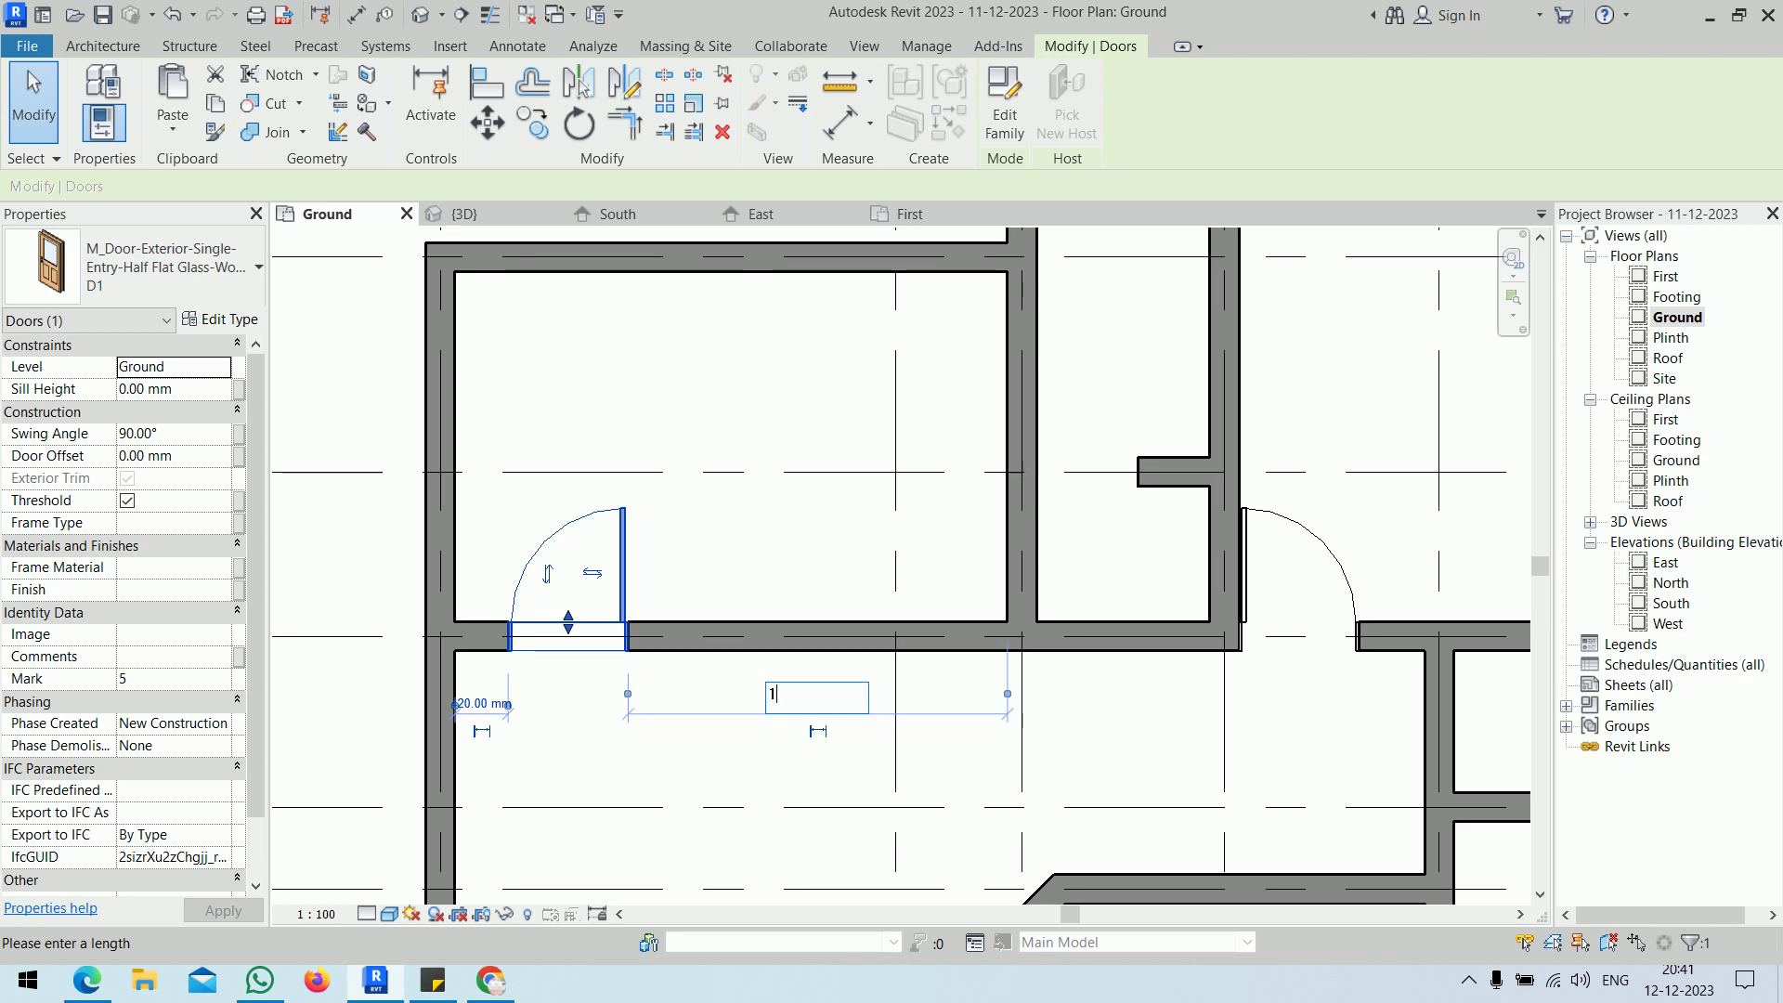
type("0")
key("Return")
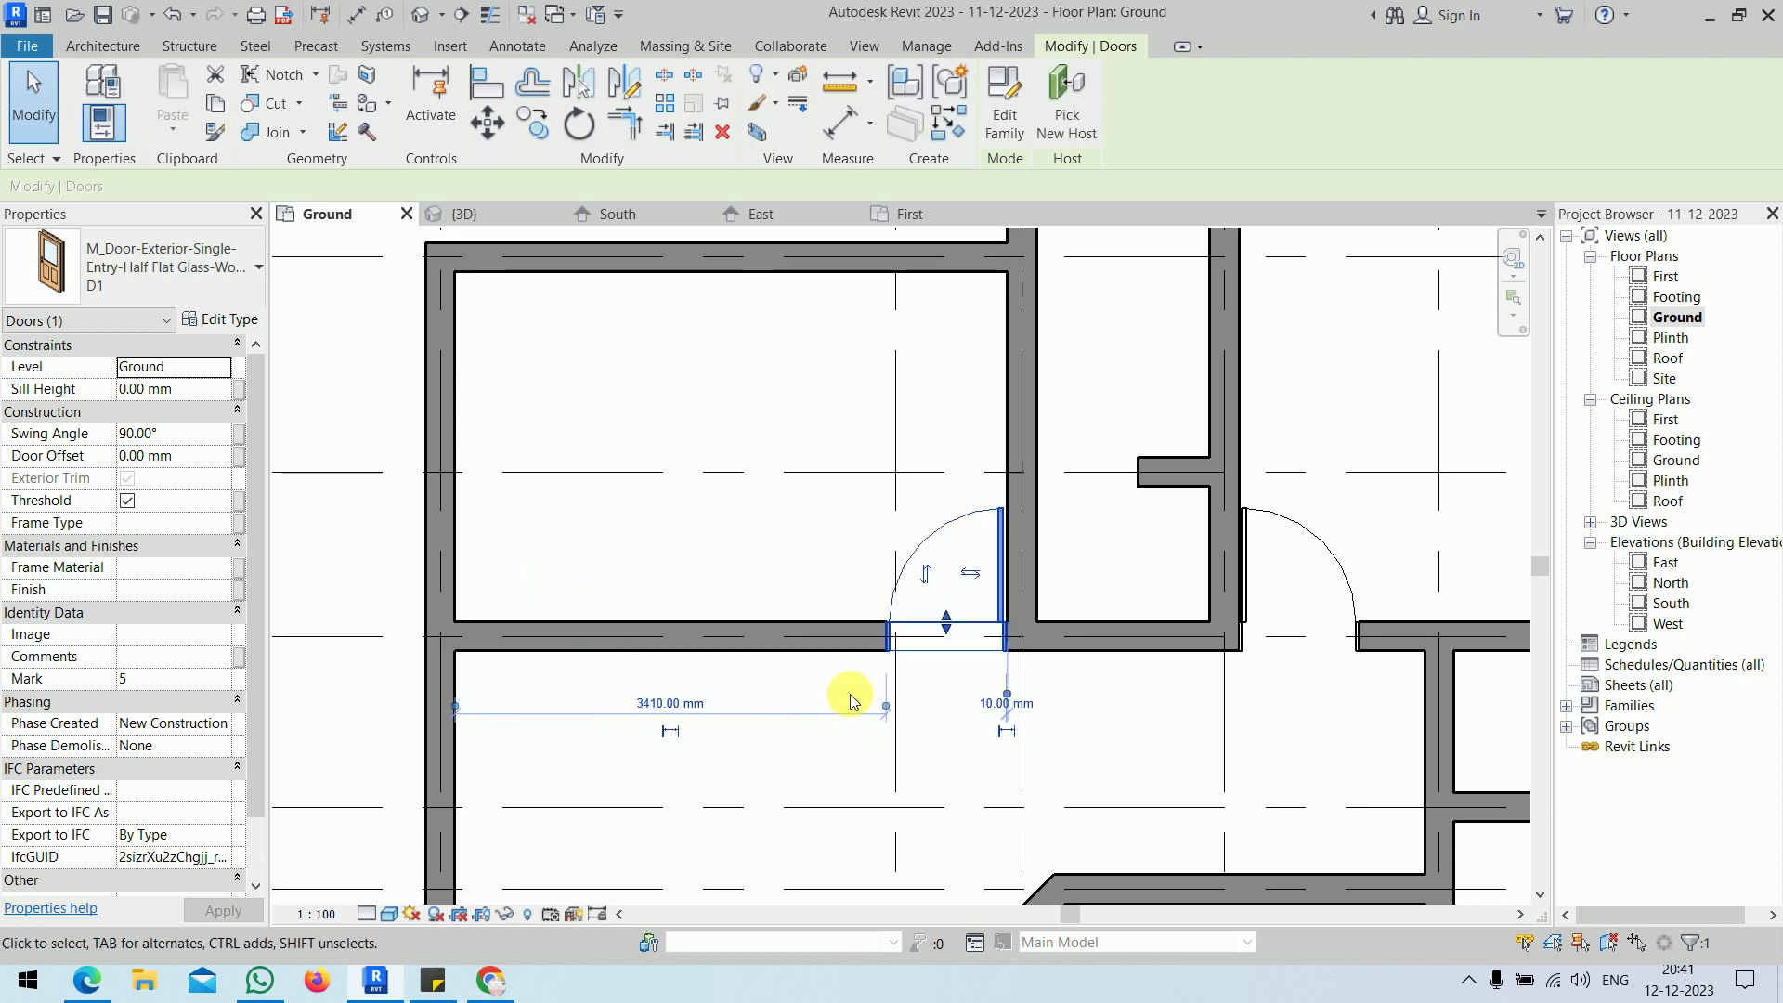
left_click(1314, 733)
- Duplicate the door type of the lower bedroom's D1 door as D2
middle_click_drag(1312, 734, 1147, 757)
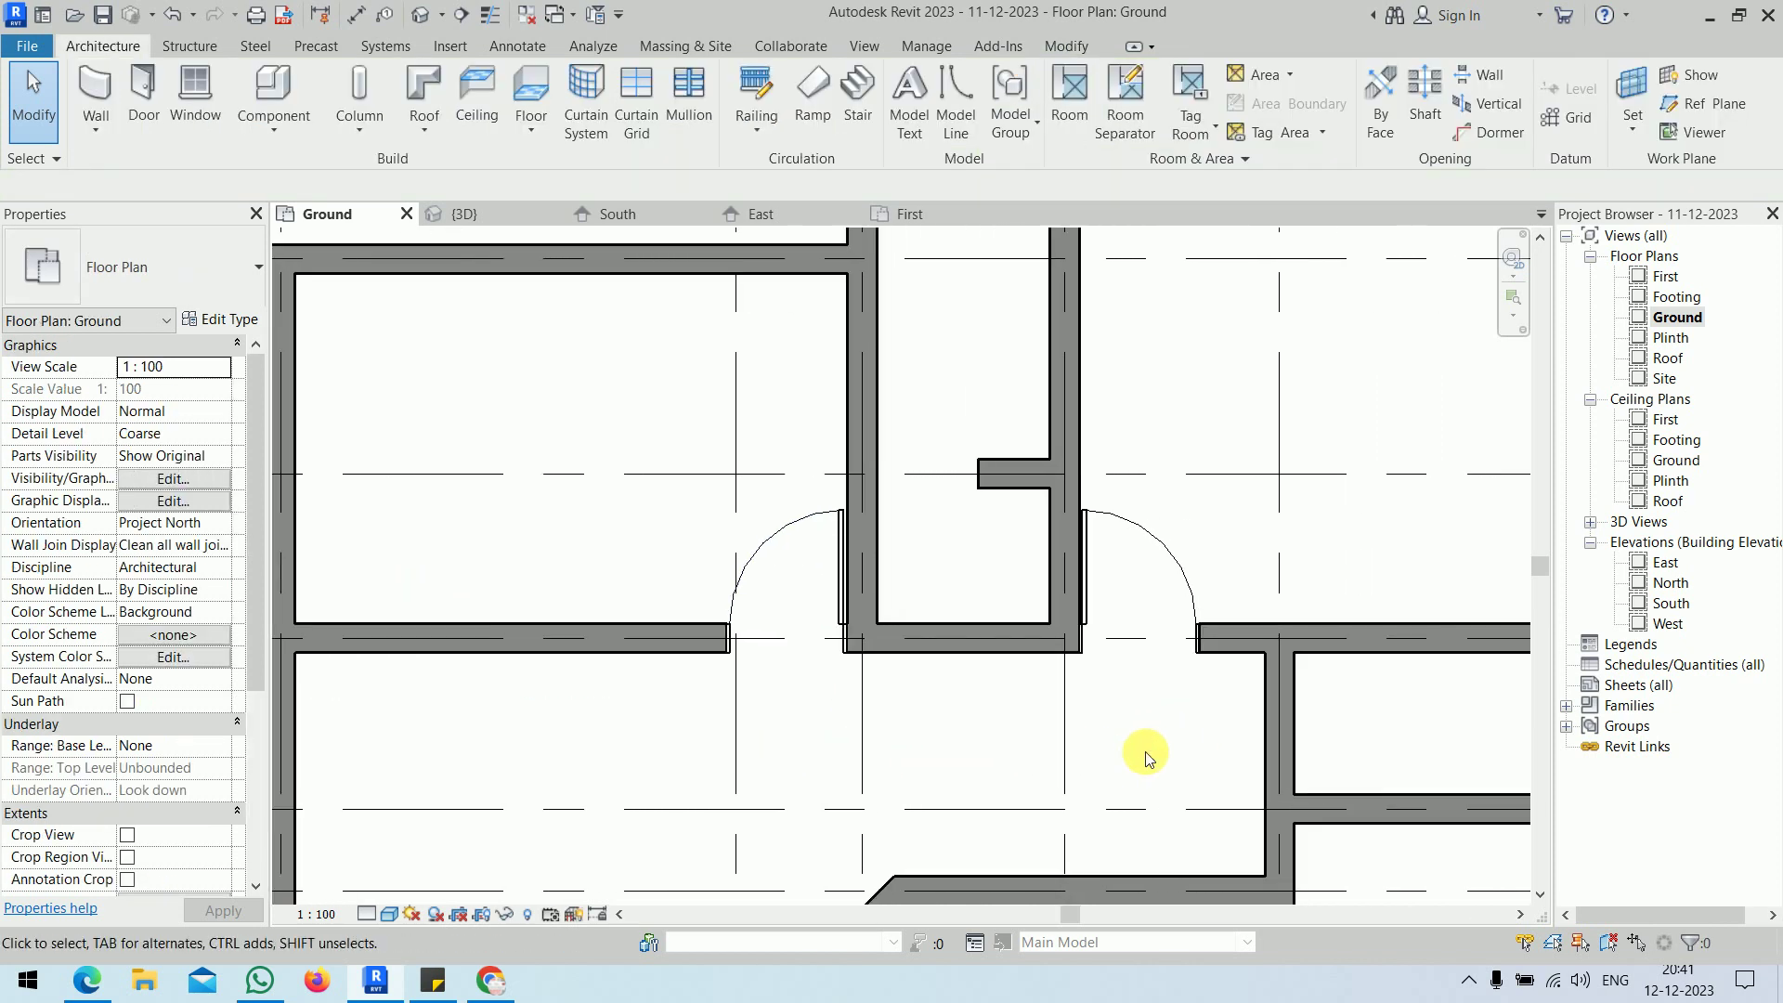
scroll(1075, 489, "down", 4)
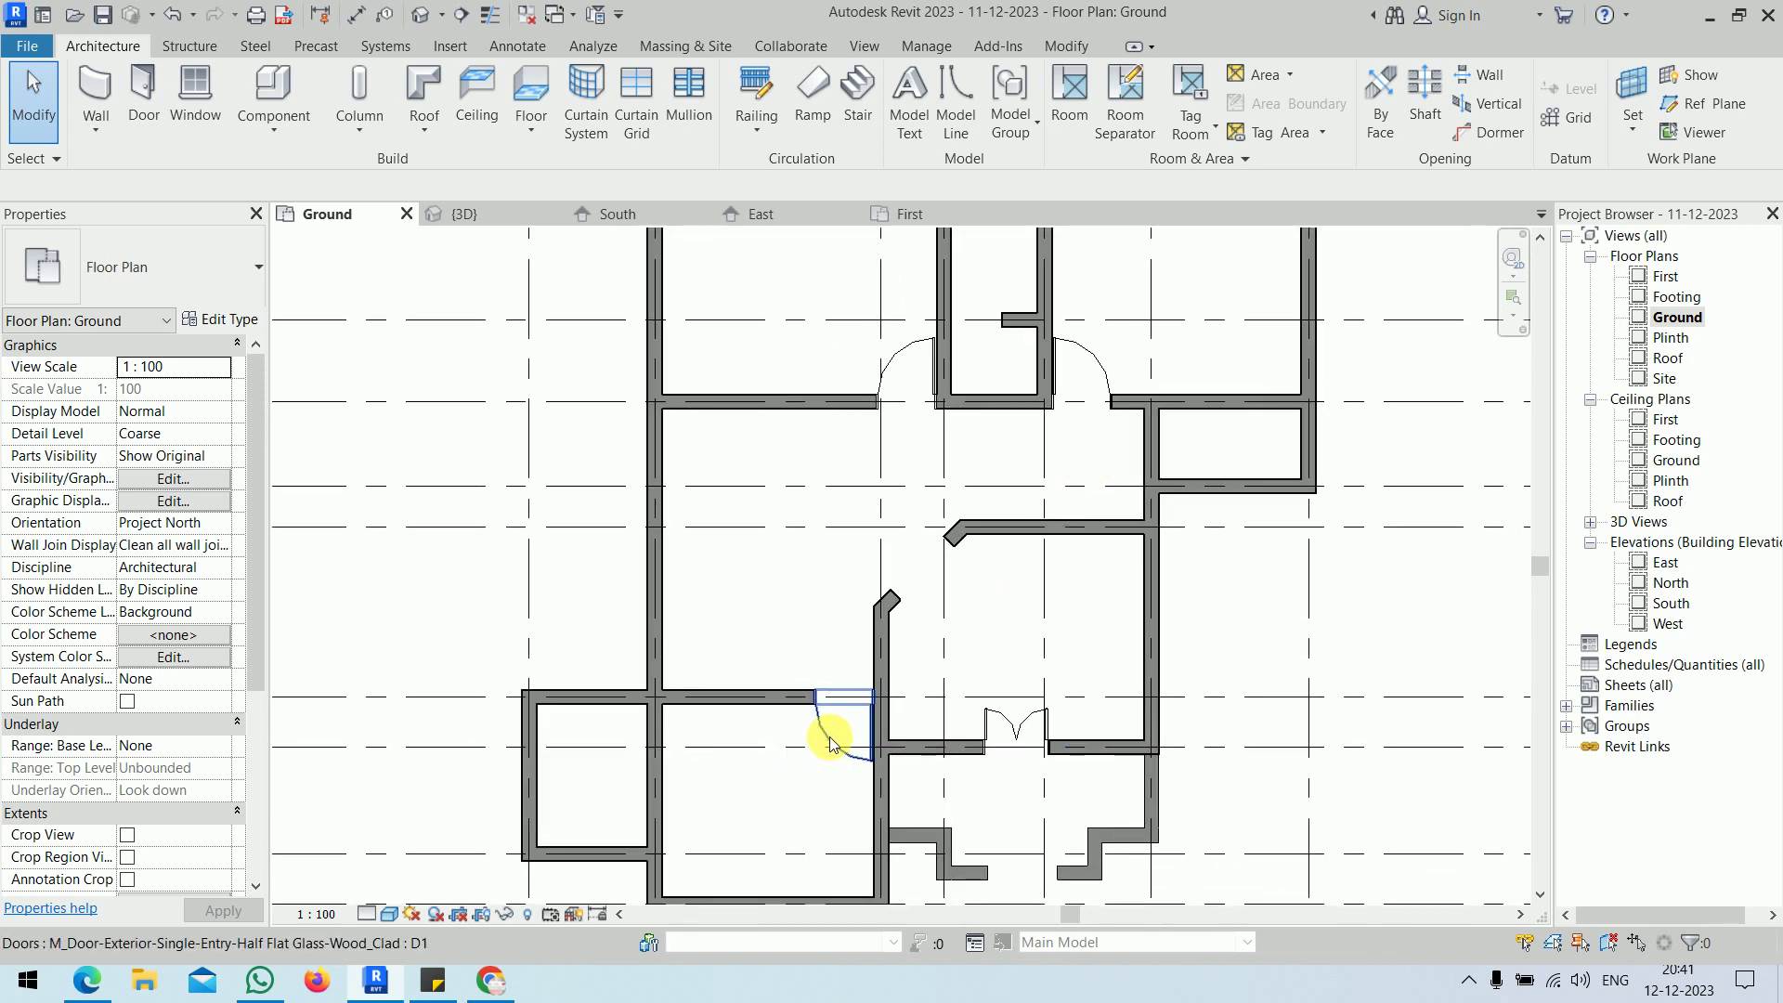
left_click(829, 743)
left_click(223, 319)
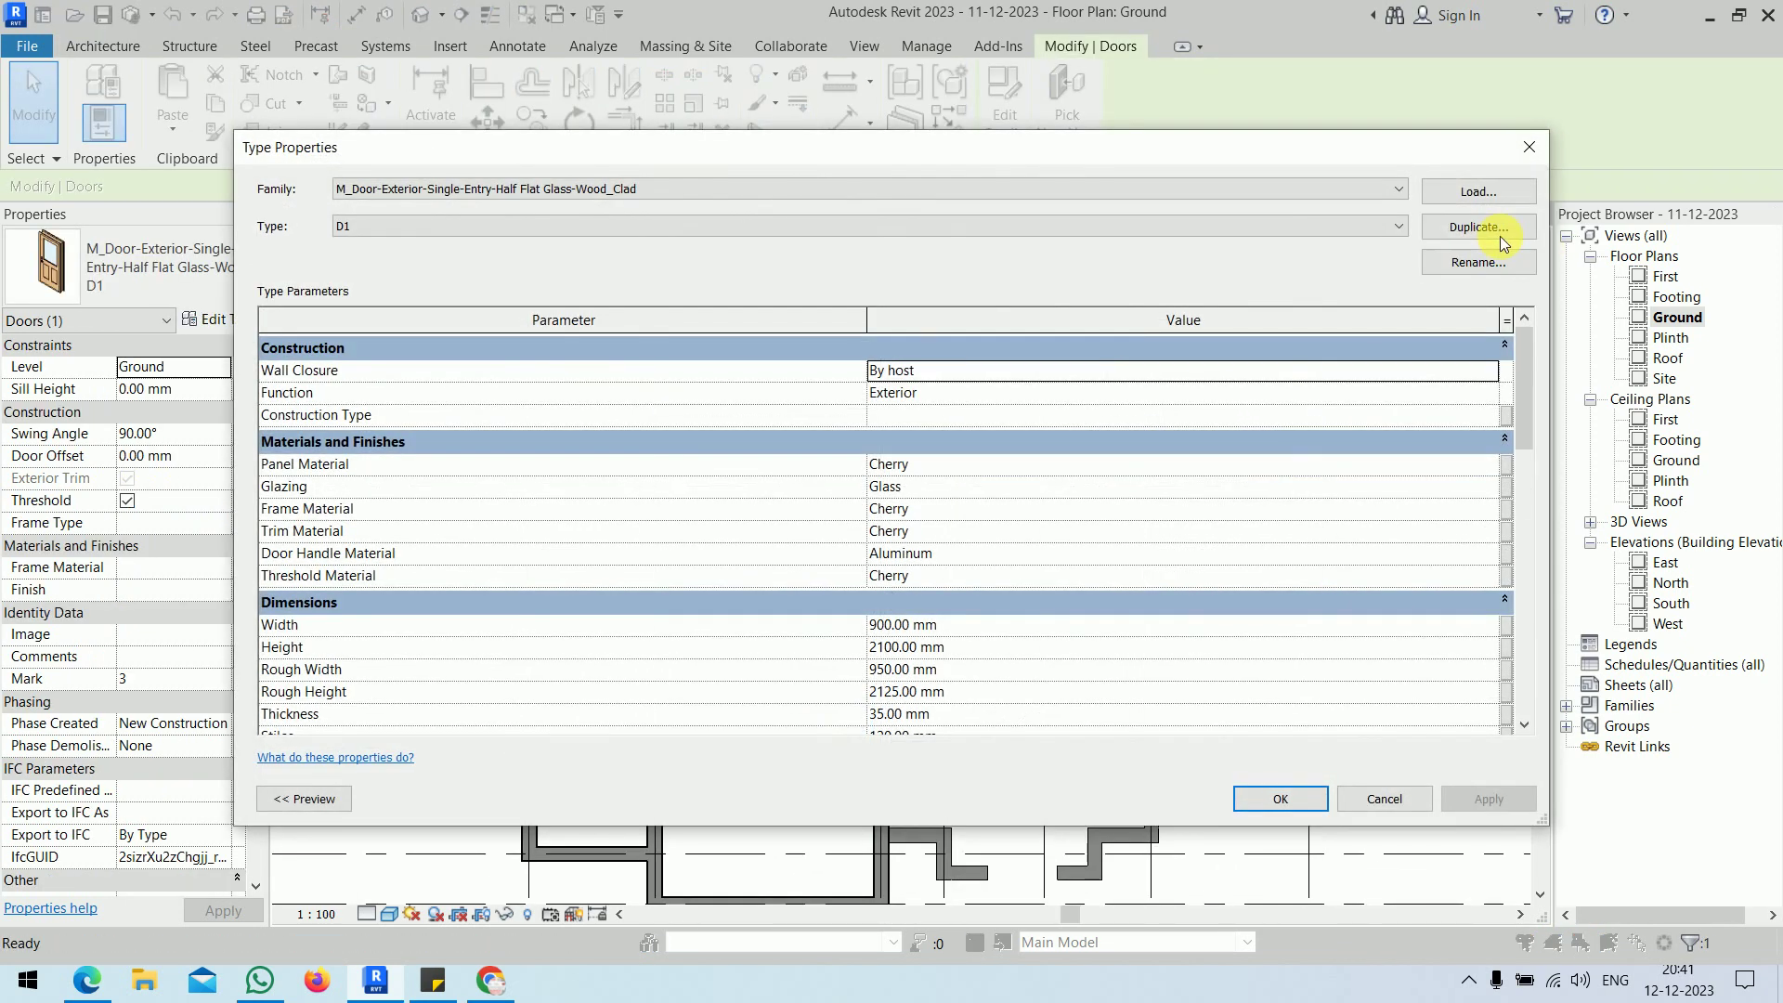
left_click(1500, 236)
type("D2")
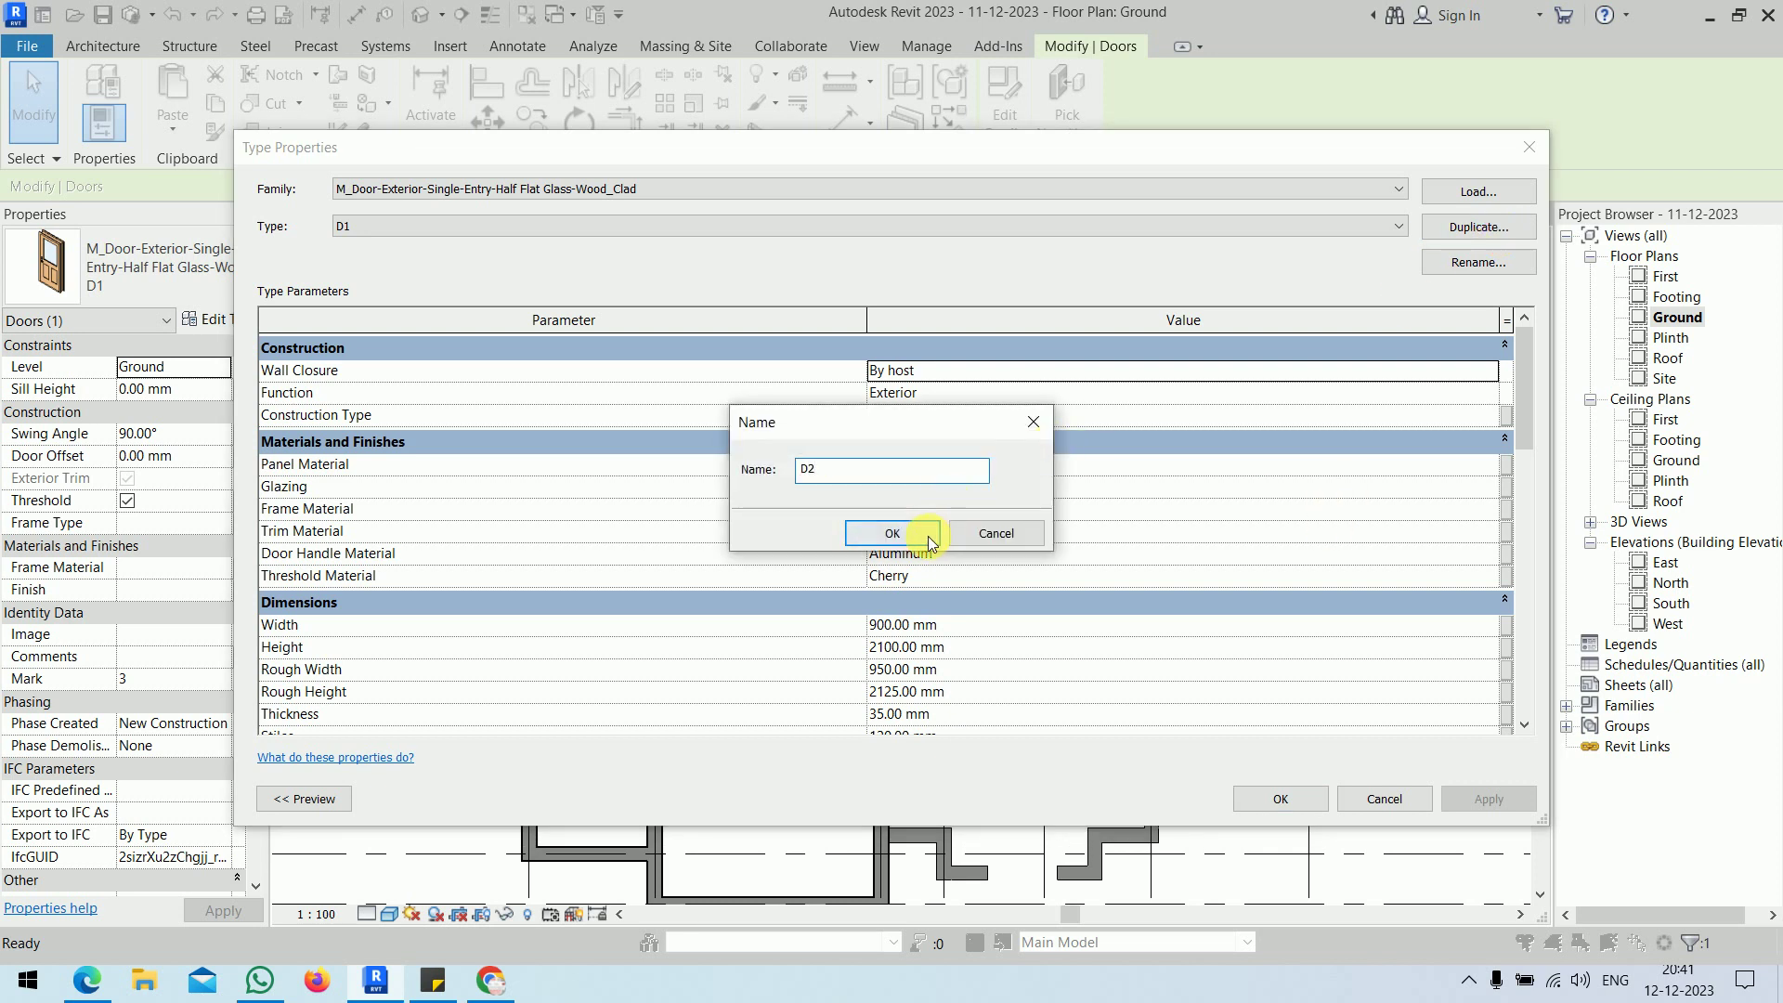
left_click(930, 537)
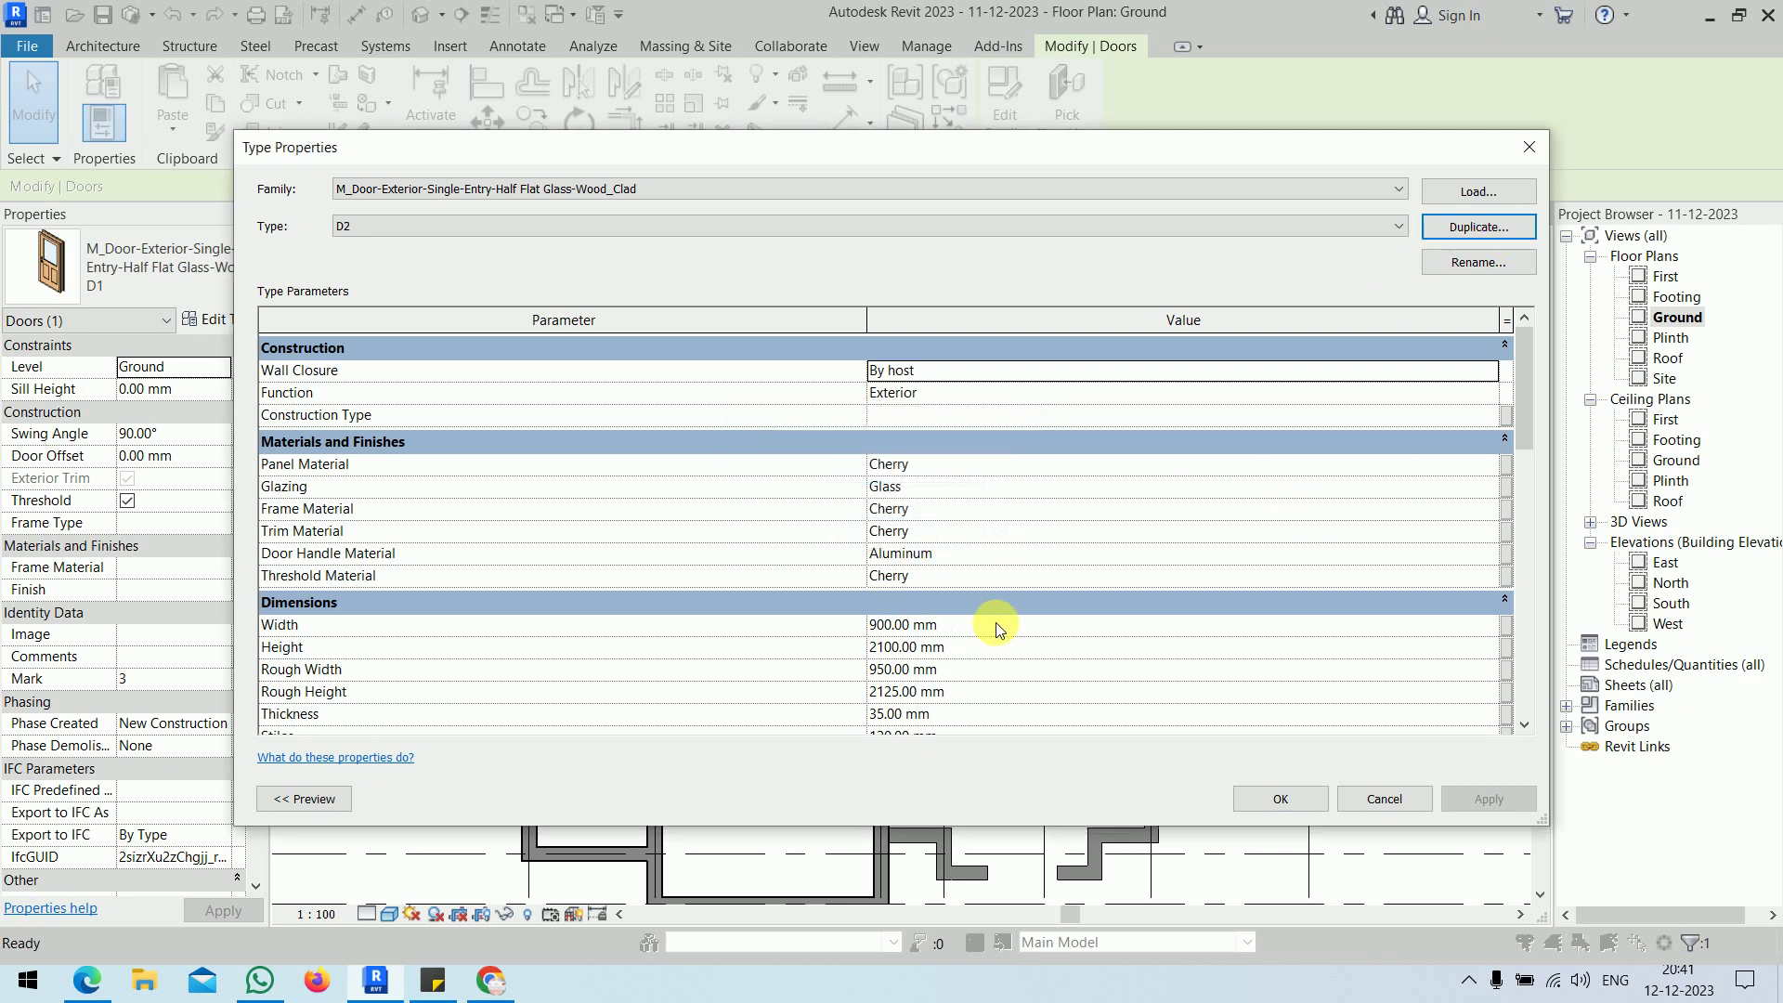
- Check the workbook's joinery details for D2, and back in Revit set the type's width to 700 mm and height to 2000 mm
key("alt+Tab")
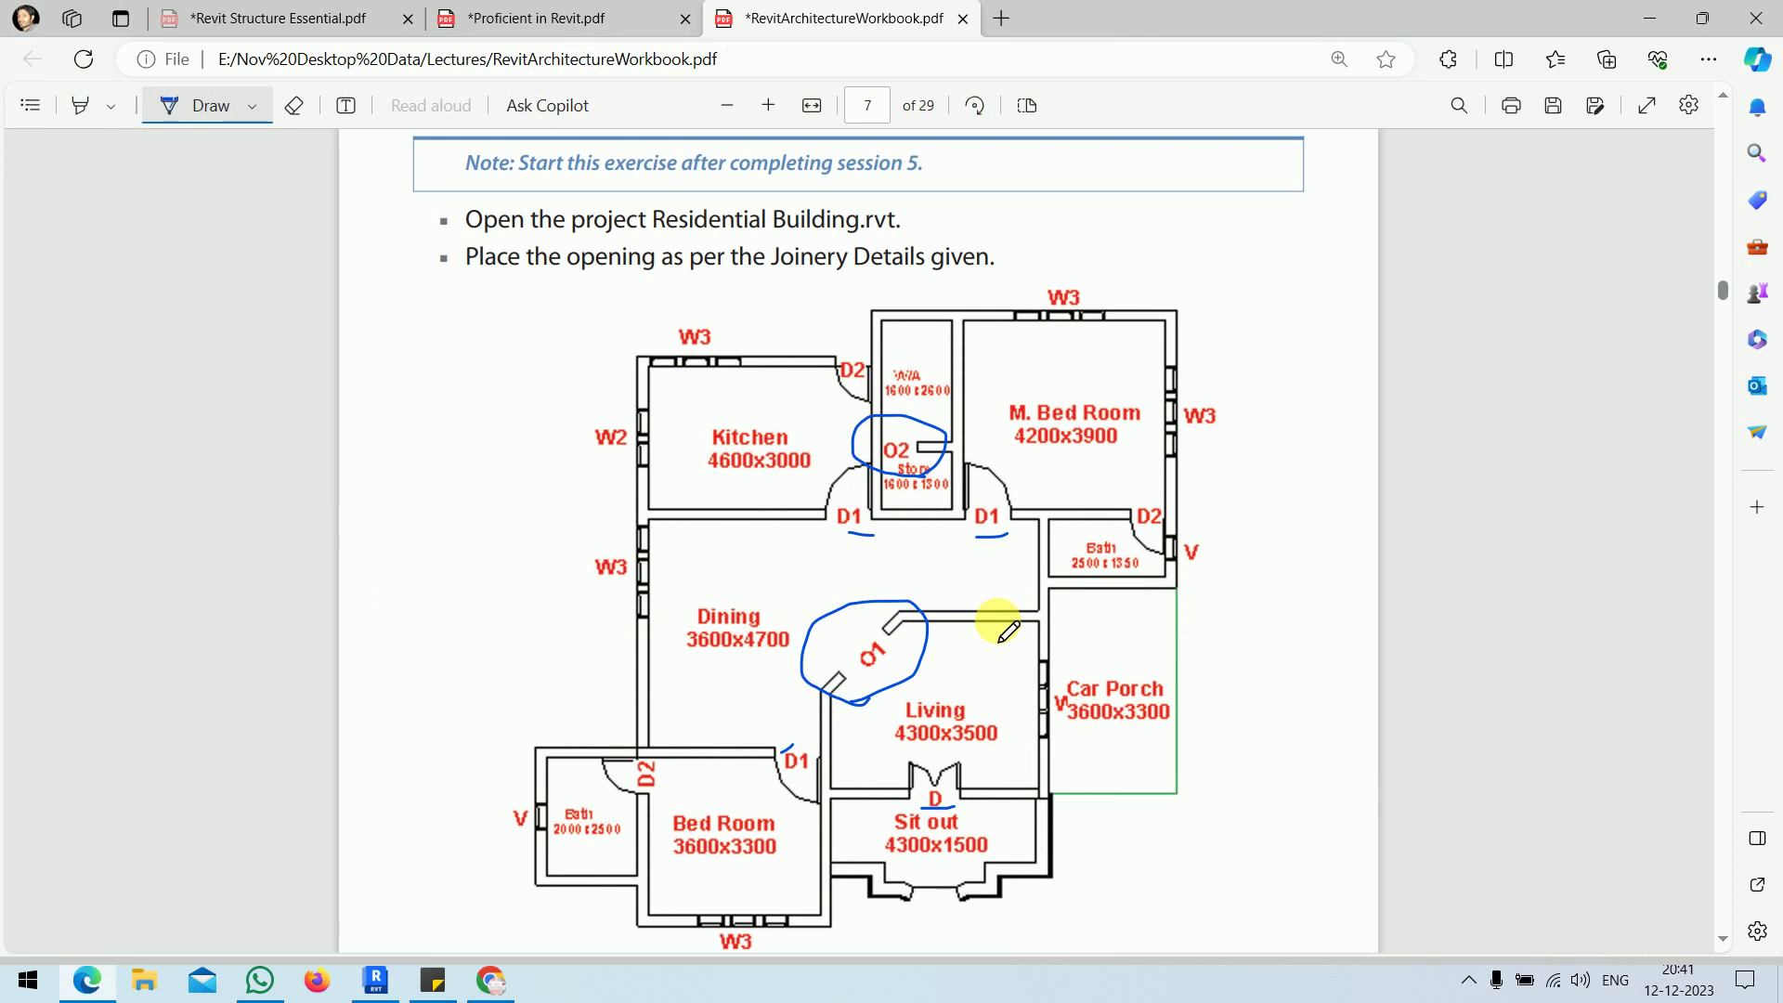
scroll(1007, 631, "down", 15)
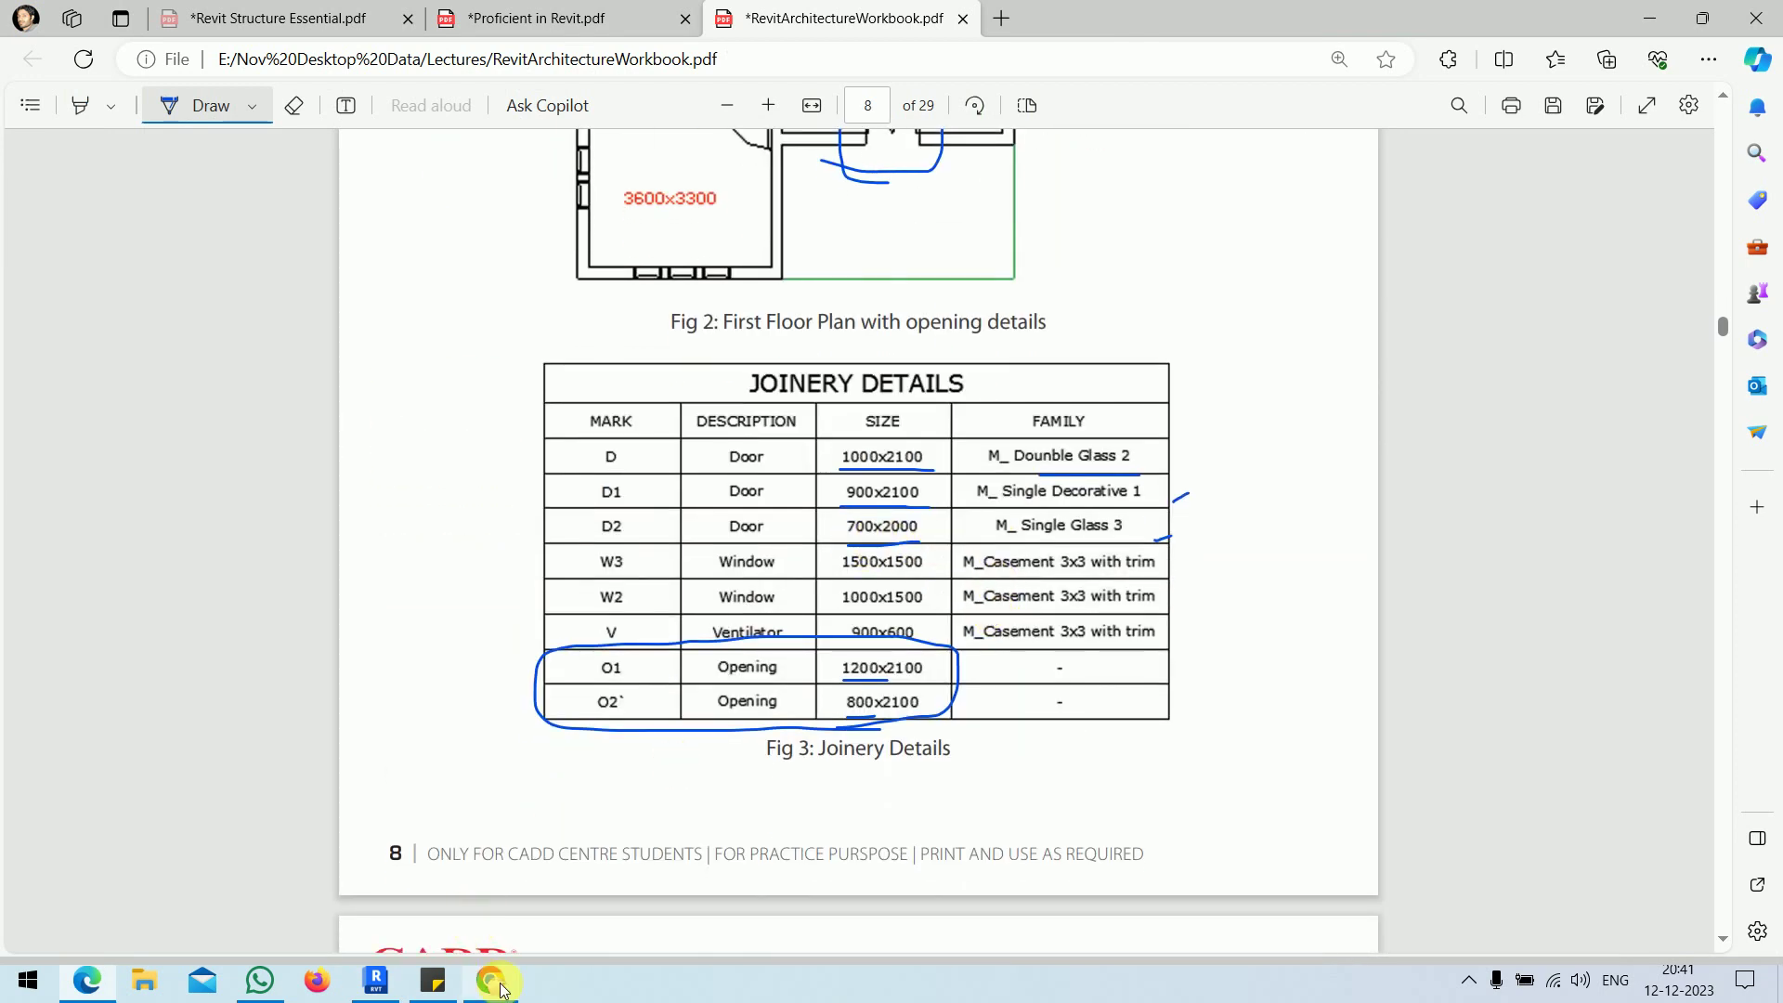
left_click(373, 979)
left_click(975, 624)
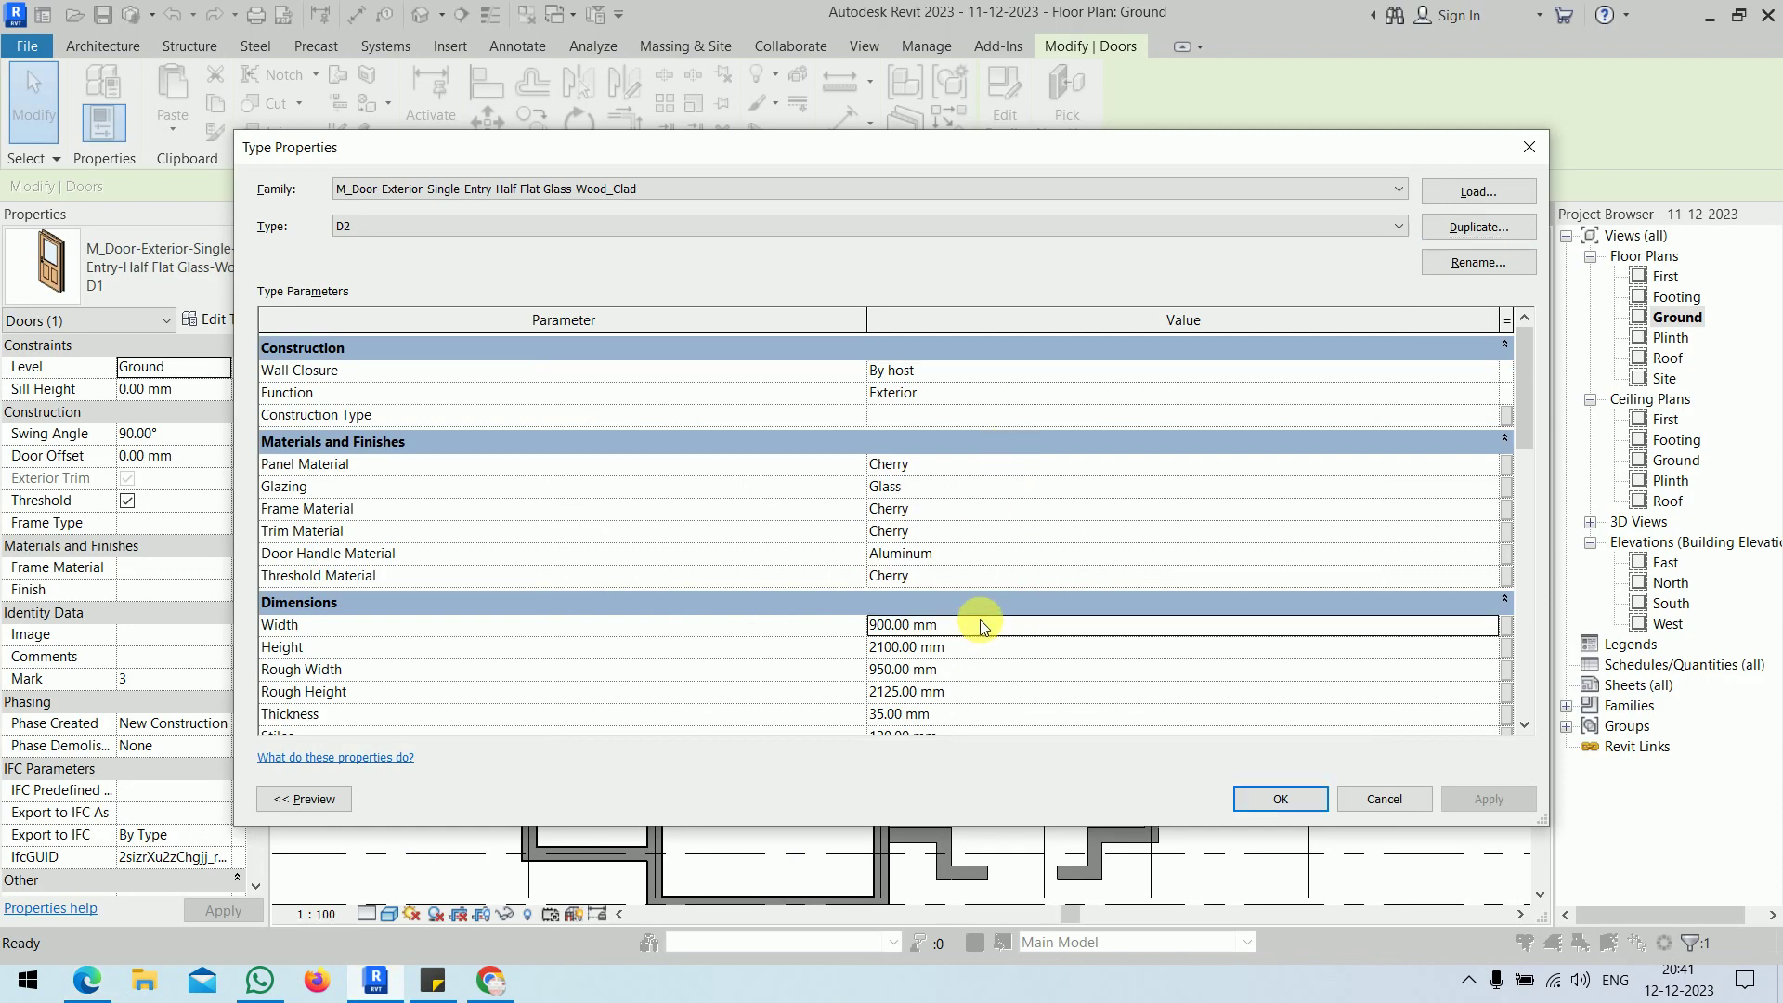
double_click(975, 624)
type("700")
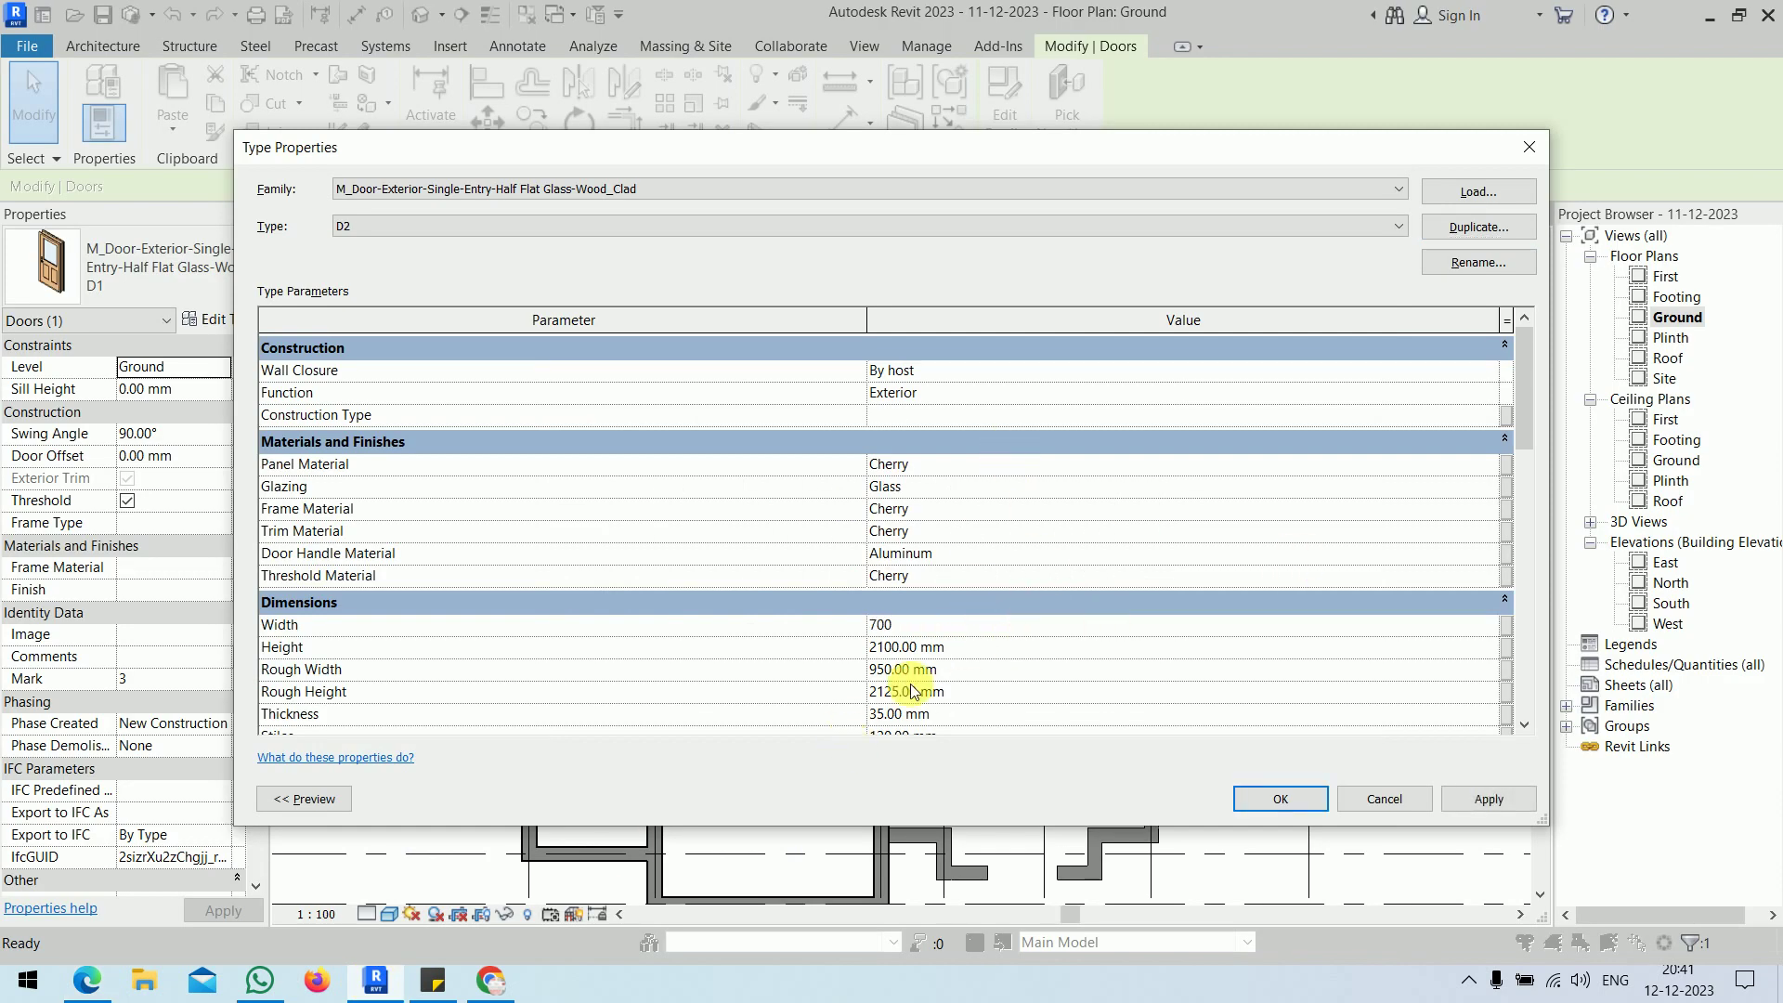
key("Tab")
type("2000")
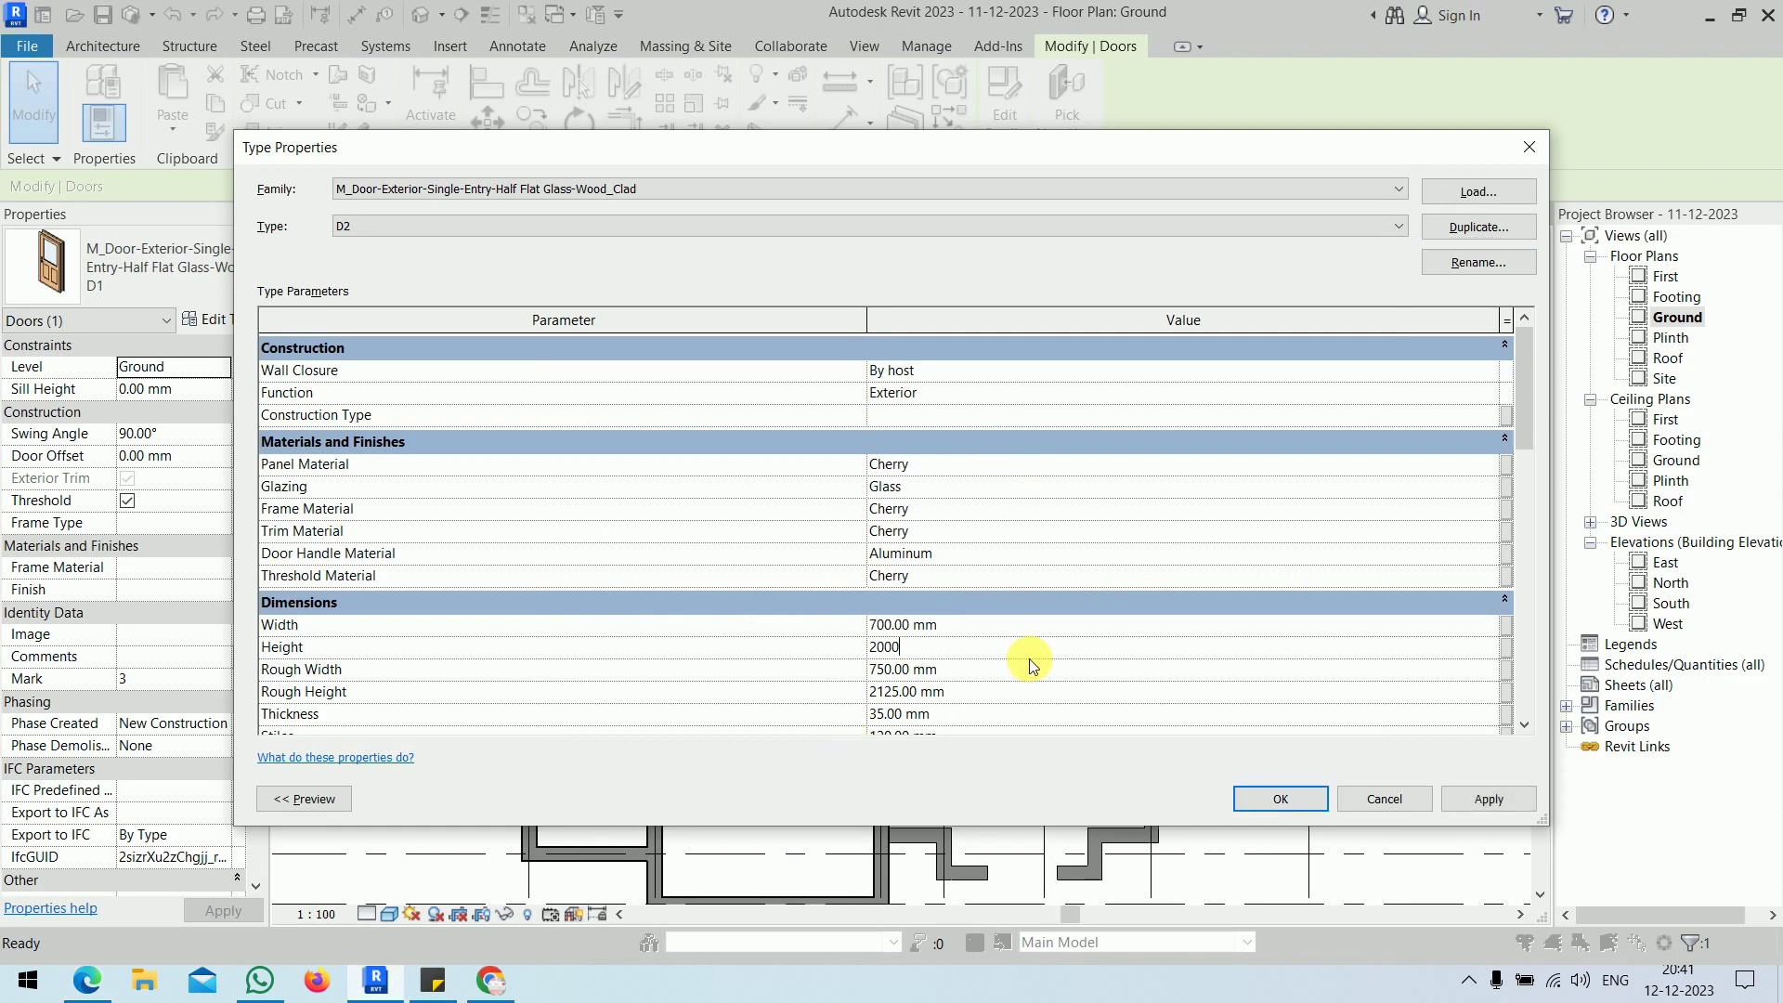
key("Tab")
left_click(1295, 802)
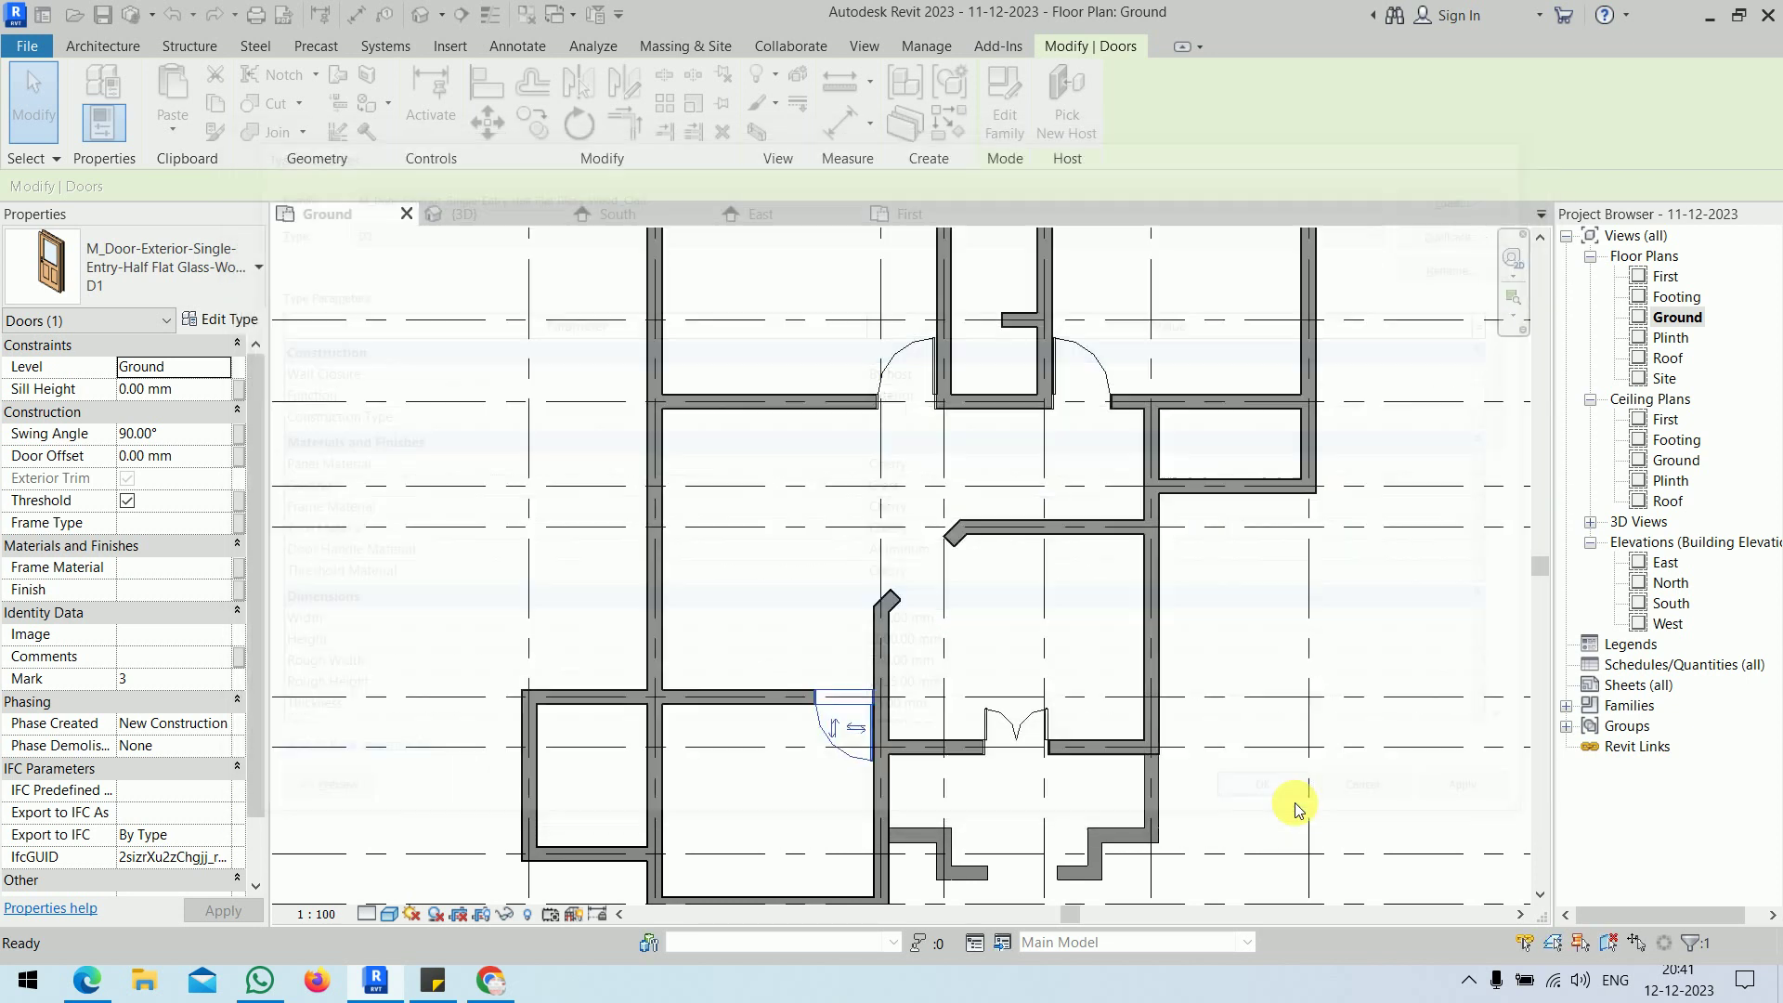
- Switch the lower bedroom's door back to type D1 and deselect it
scroll(1021, 669, "down", 2)
scroll(864, 543, "up", 5)
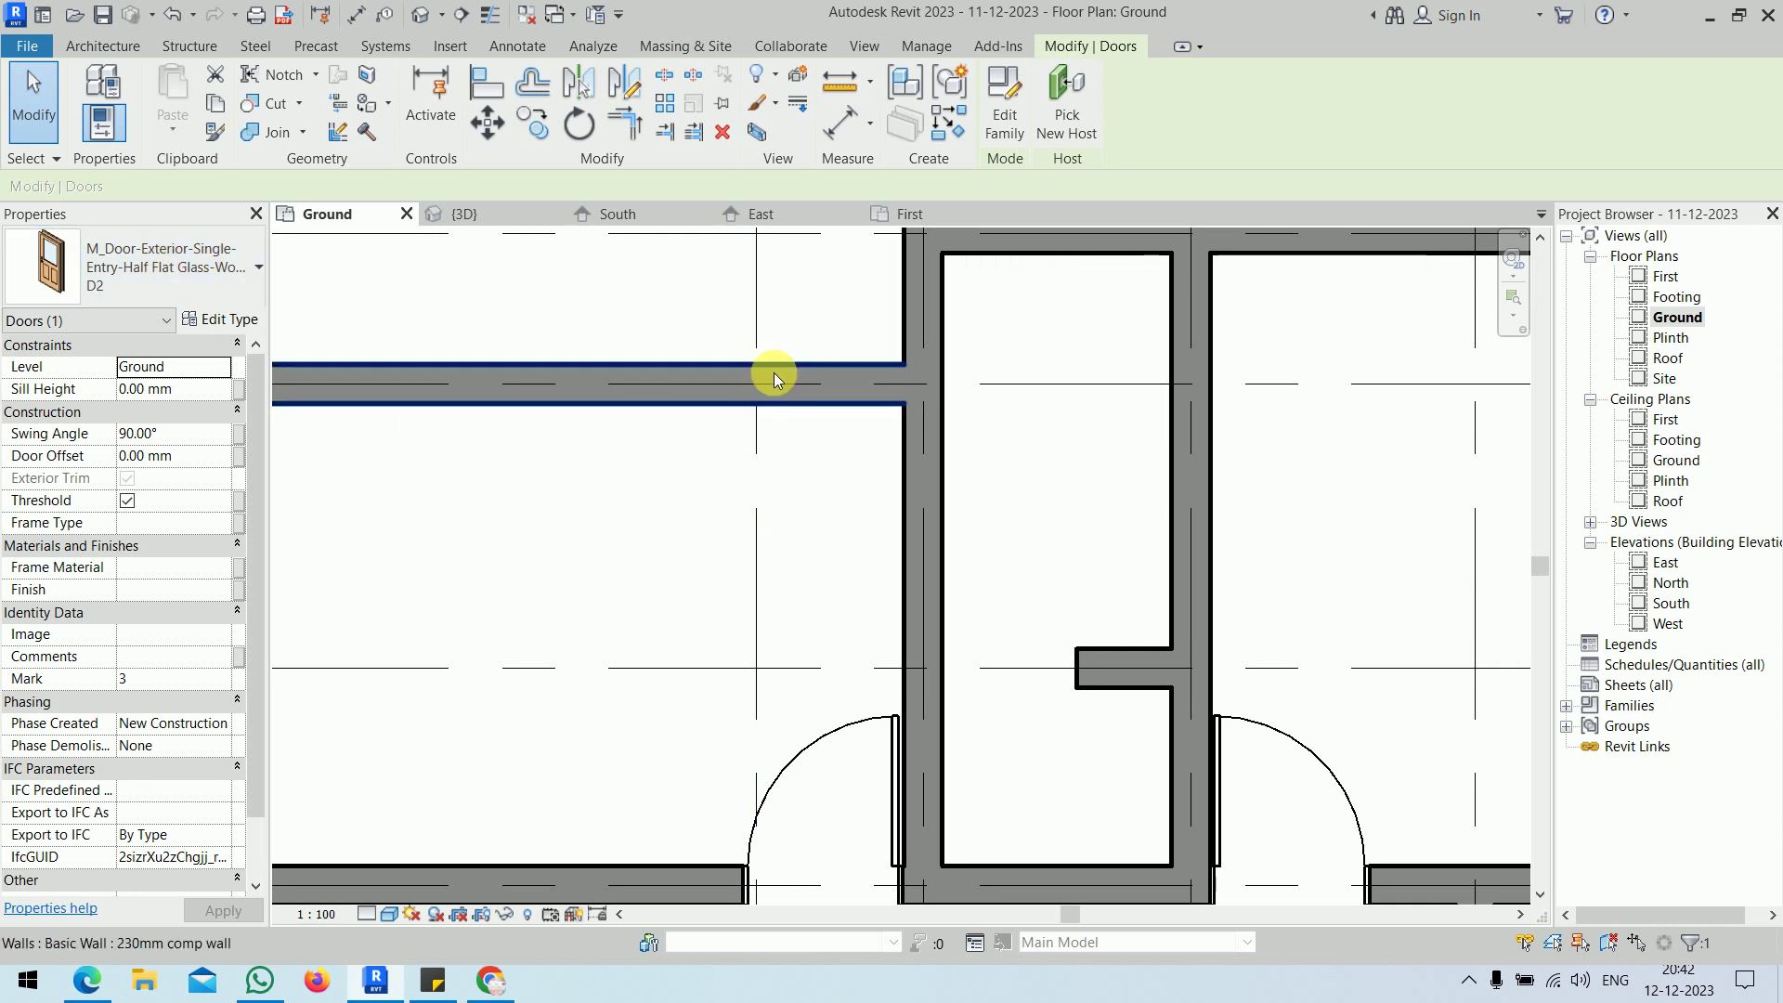
scroll(813, 480, "down", 3)
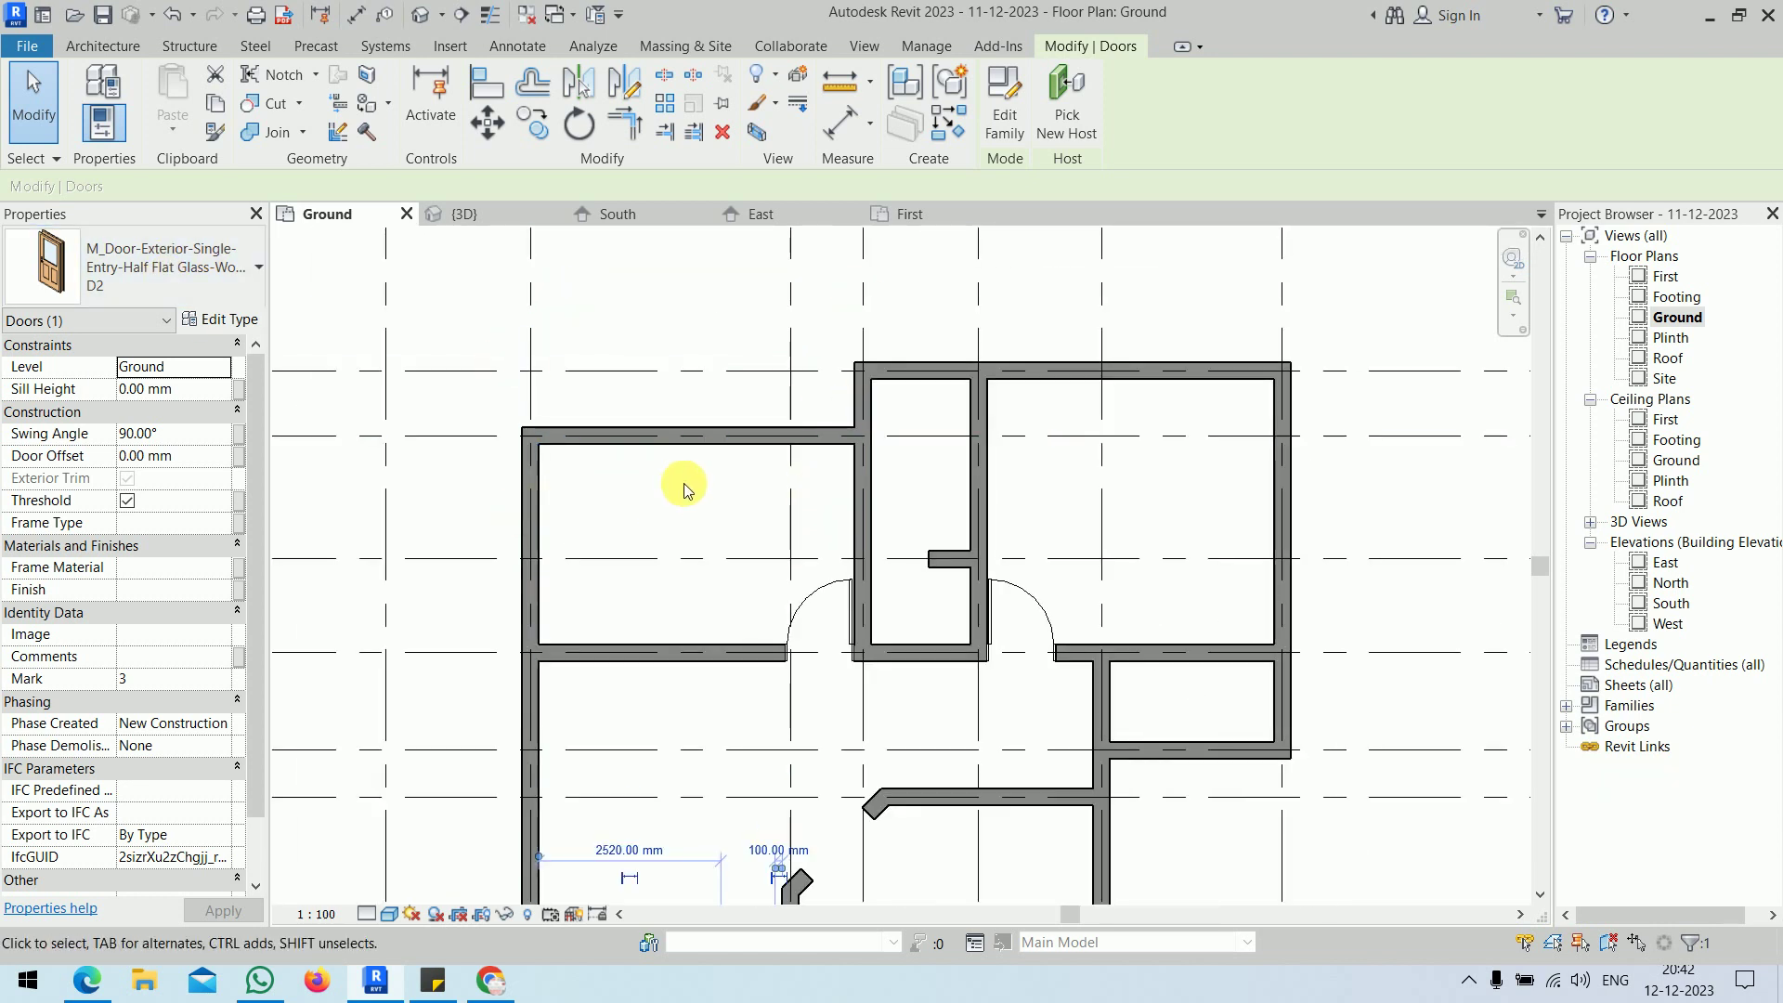
left_click(139, 267)
left_click(83, 505)
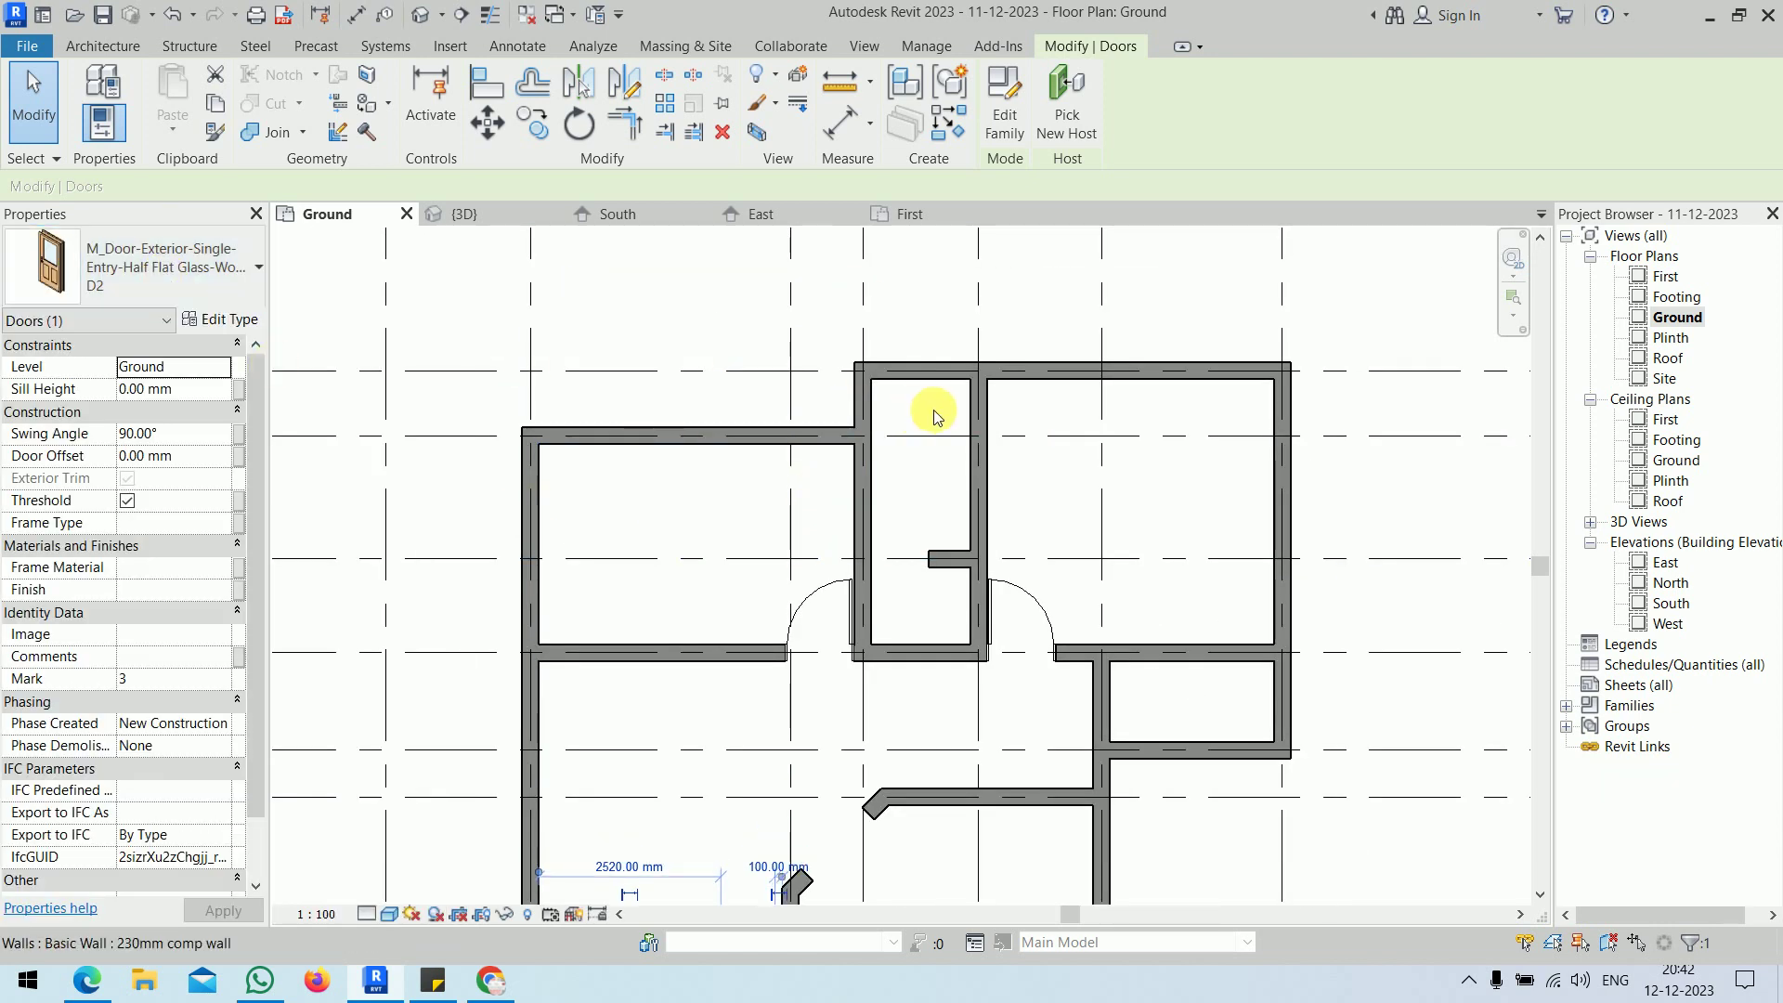
scroll(776, 616, "down", 3)
scroll(767, 597, "up", 3)
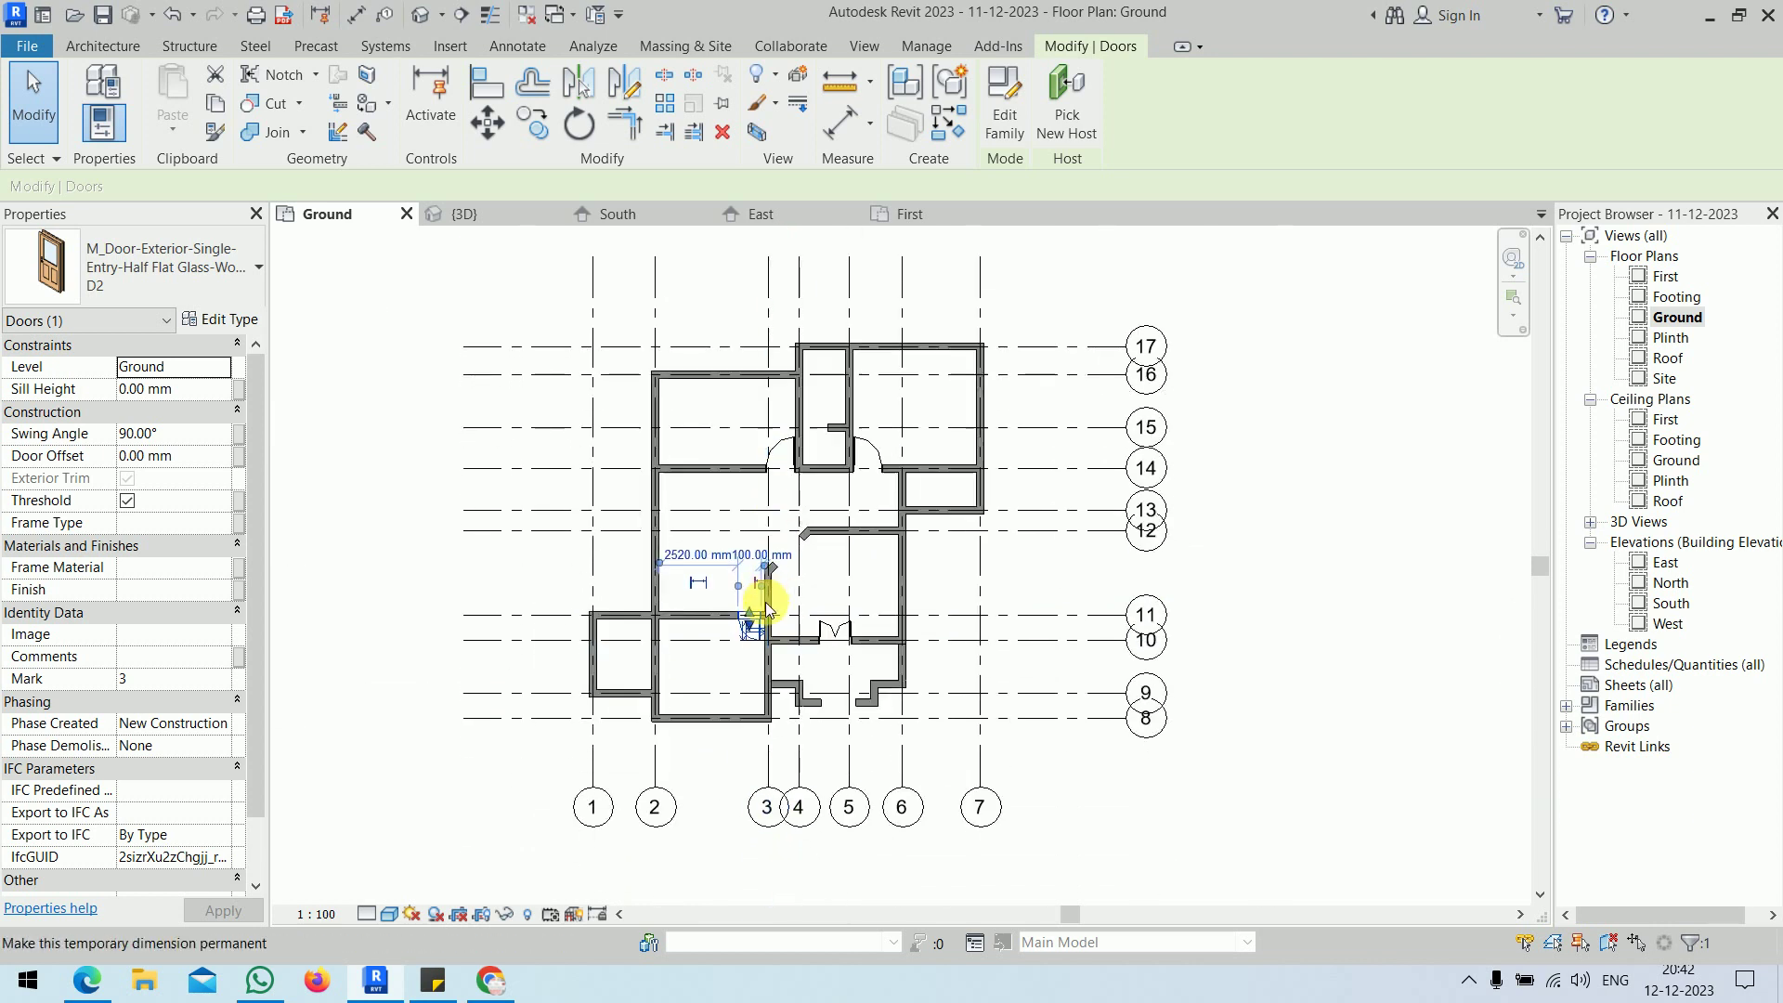
scroll(784, 622, "up", 2)
left_click(139, 266)
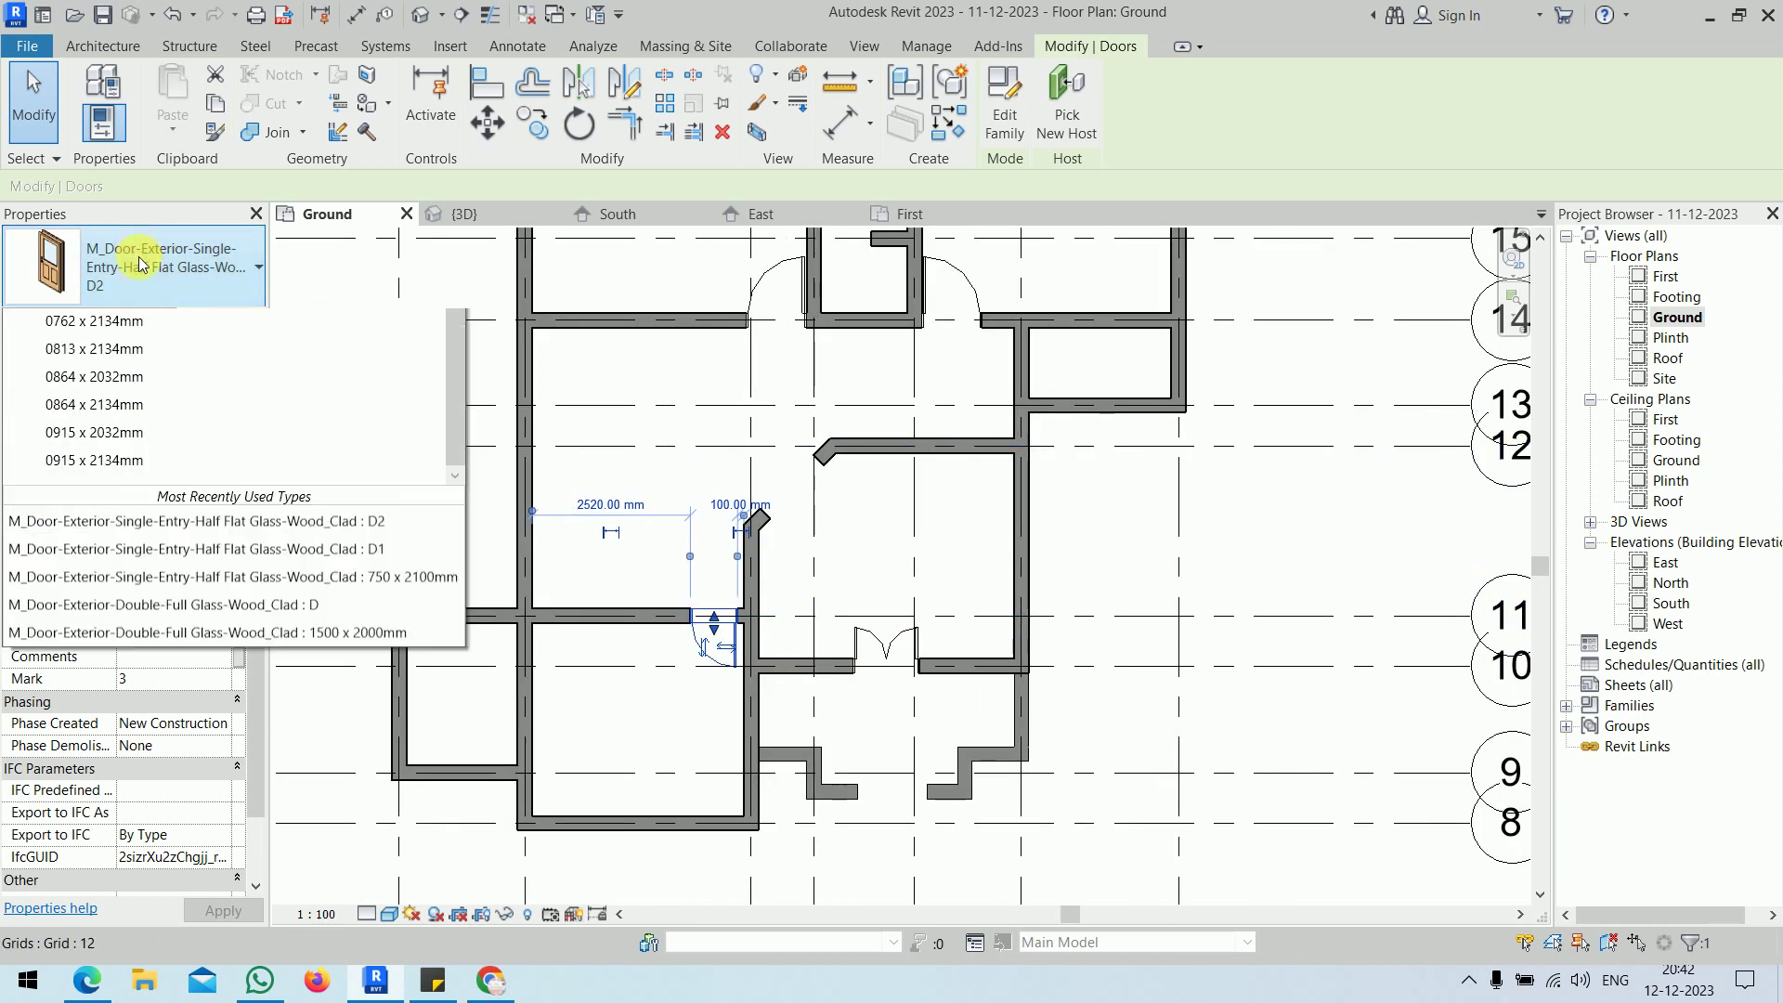
left_click(120, 479)
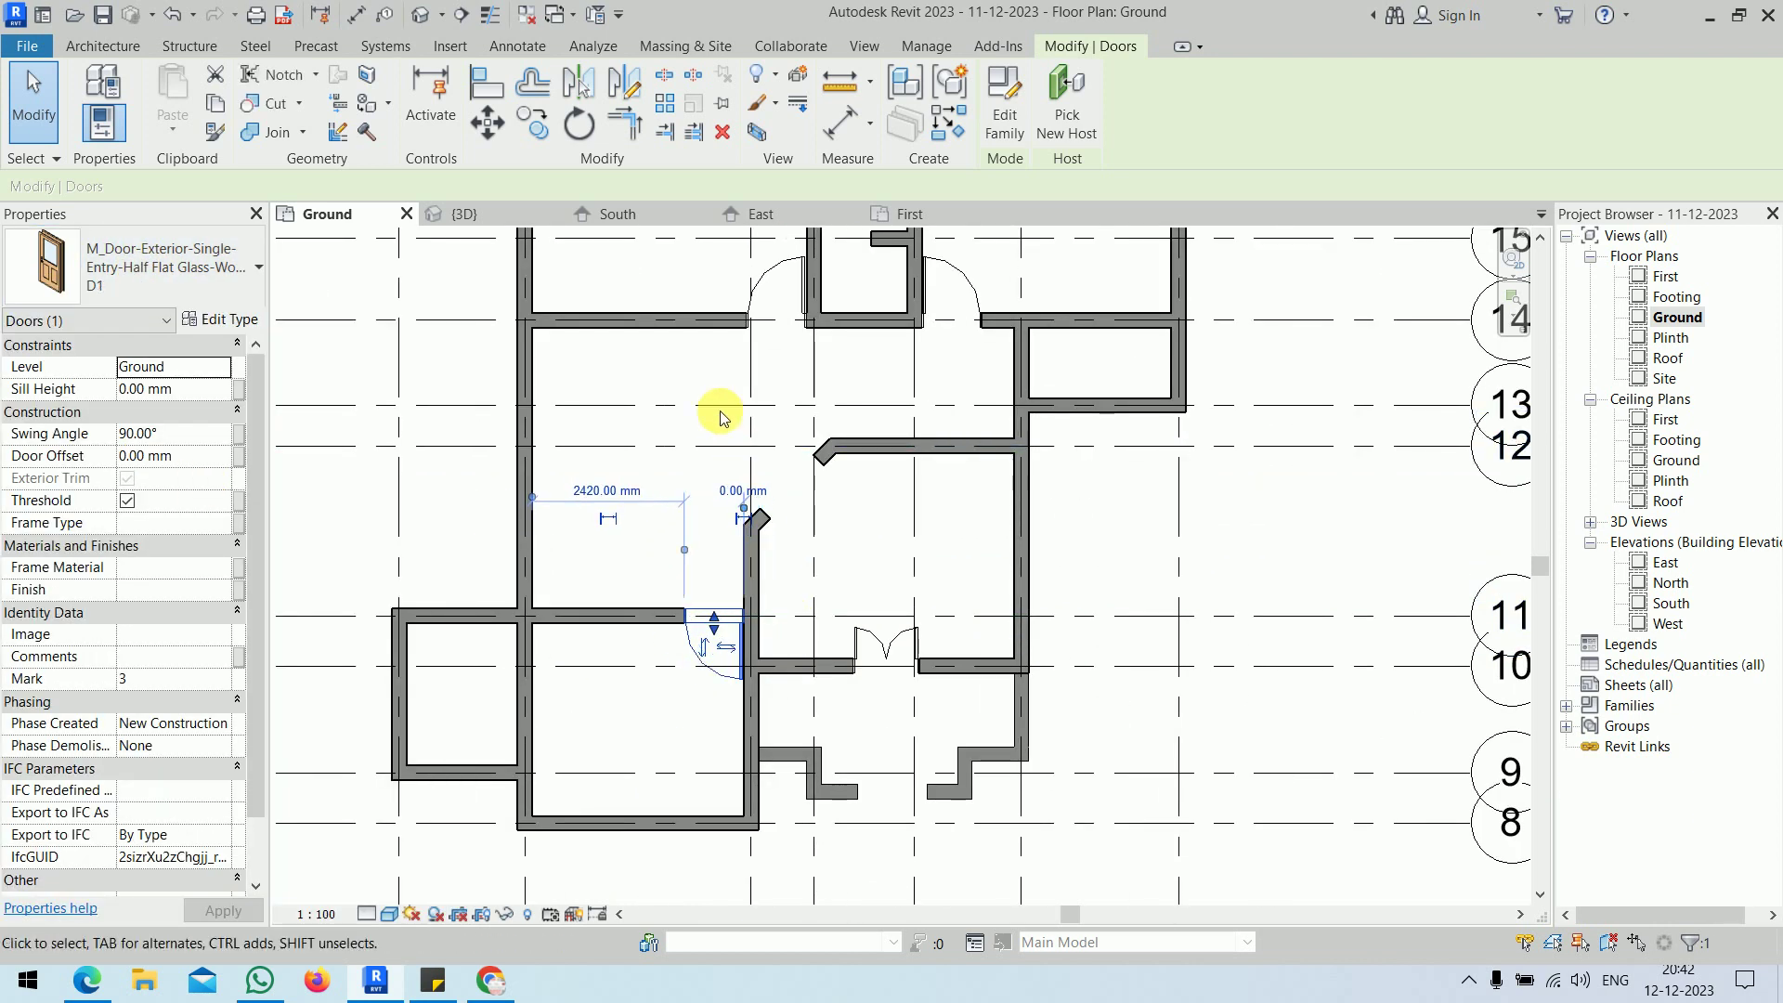
left_click(701, 380)
- Place a D2 door at the right end of the kitchen's top wall, swinging into the kitchen
middle_click_drag(701, 381, 751, 498)
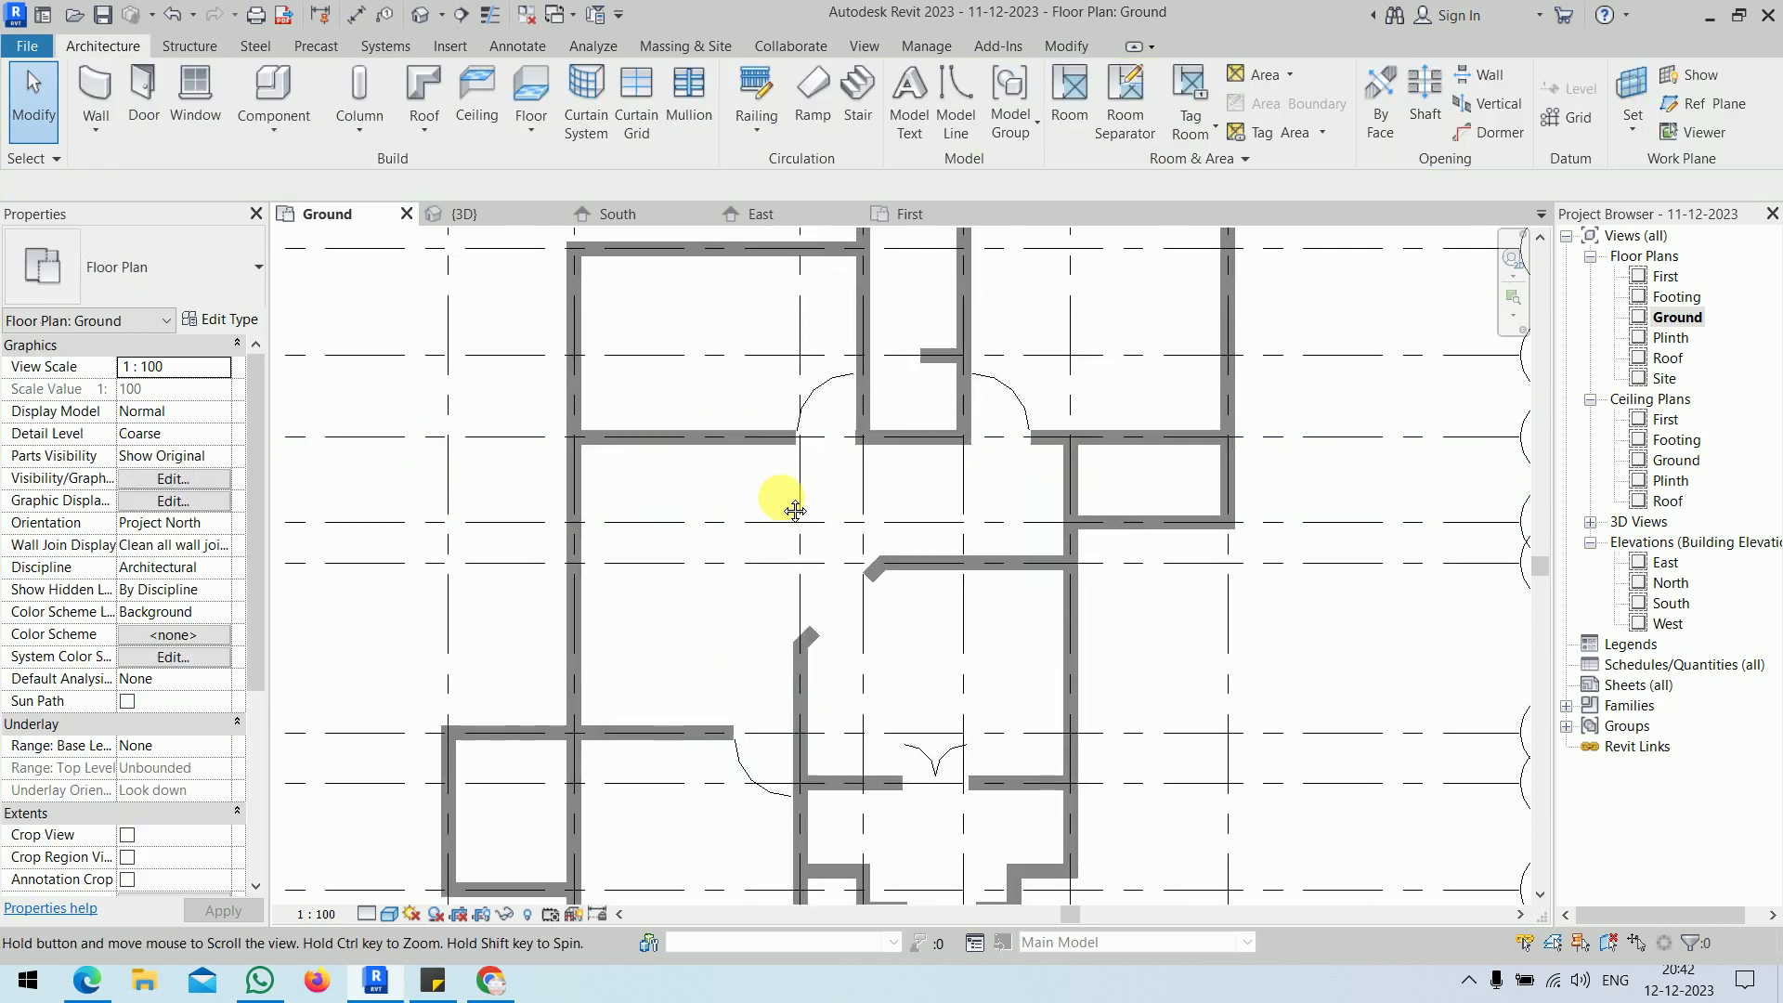
left_click(142, 93)
left_click(144, 269)
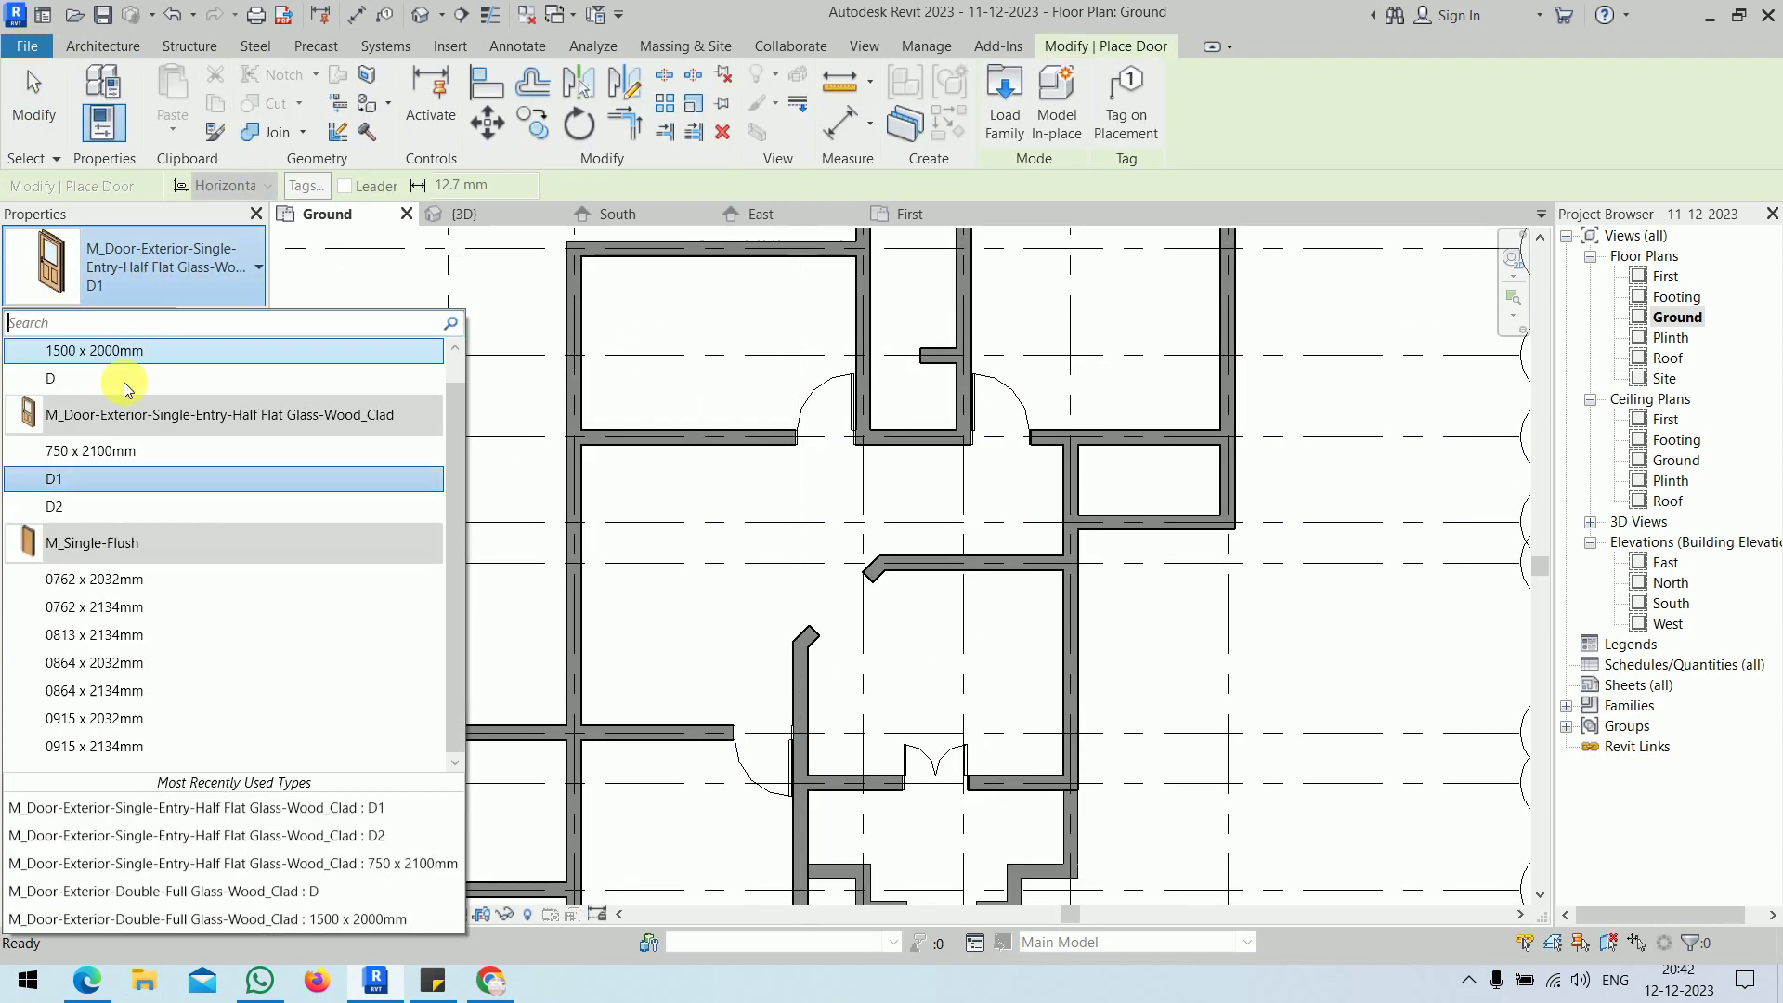
left_click(96, 502)
scroll(816, 483, "up", 4)
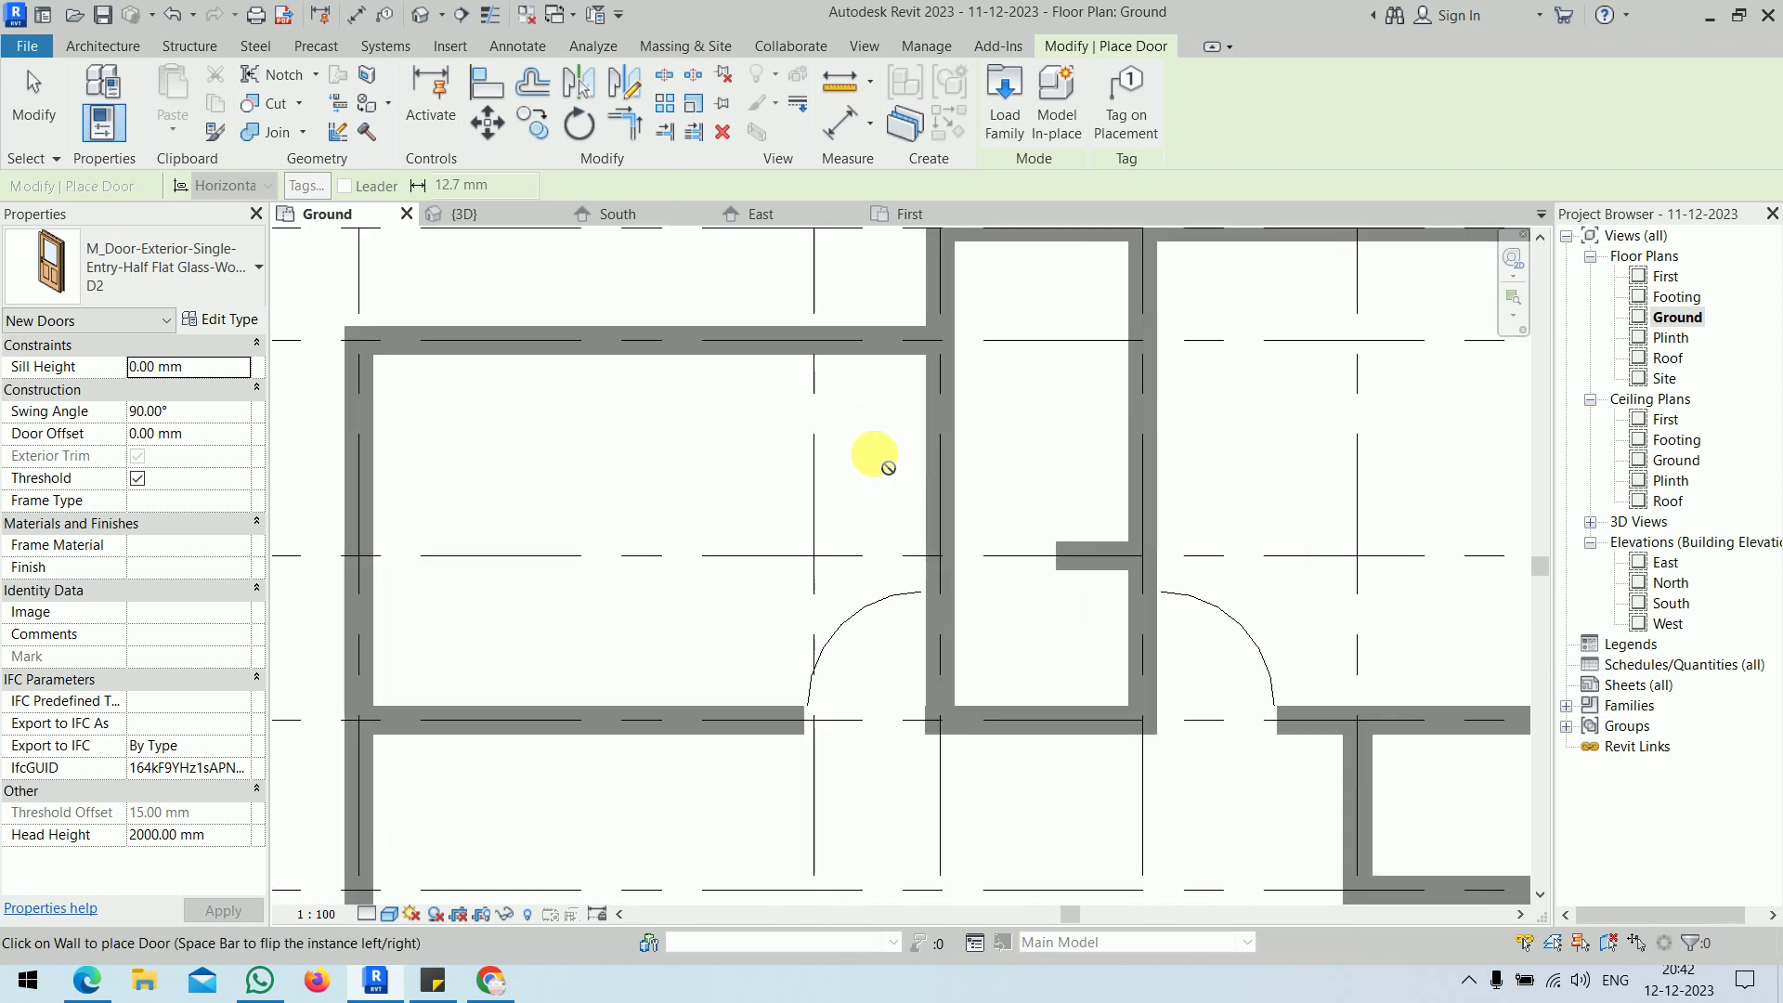
left_click(880, 362)
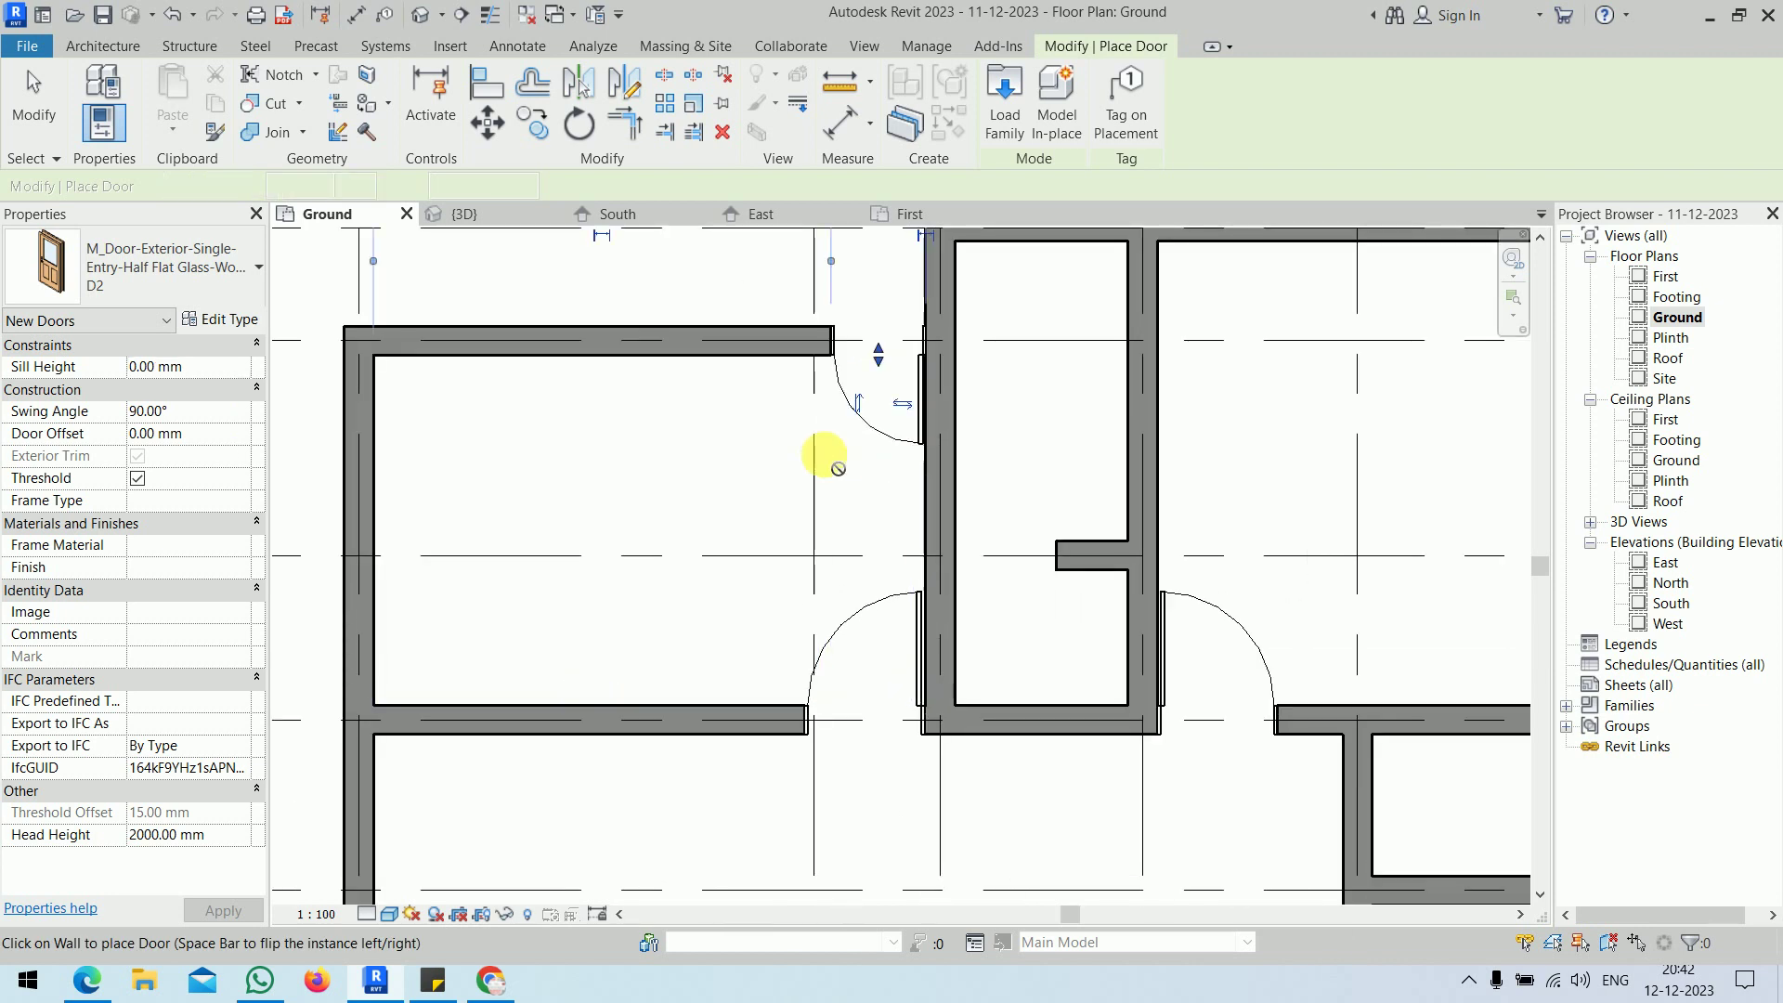
scroll(896, 520, "down", 4)
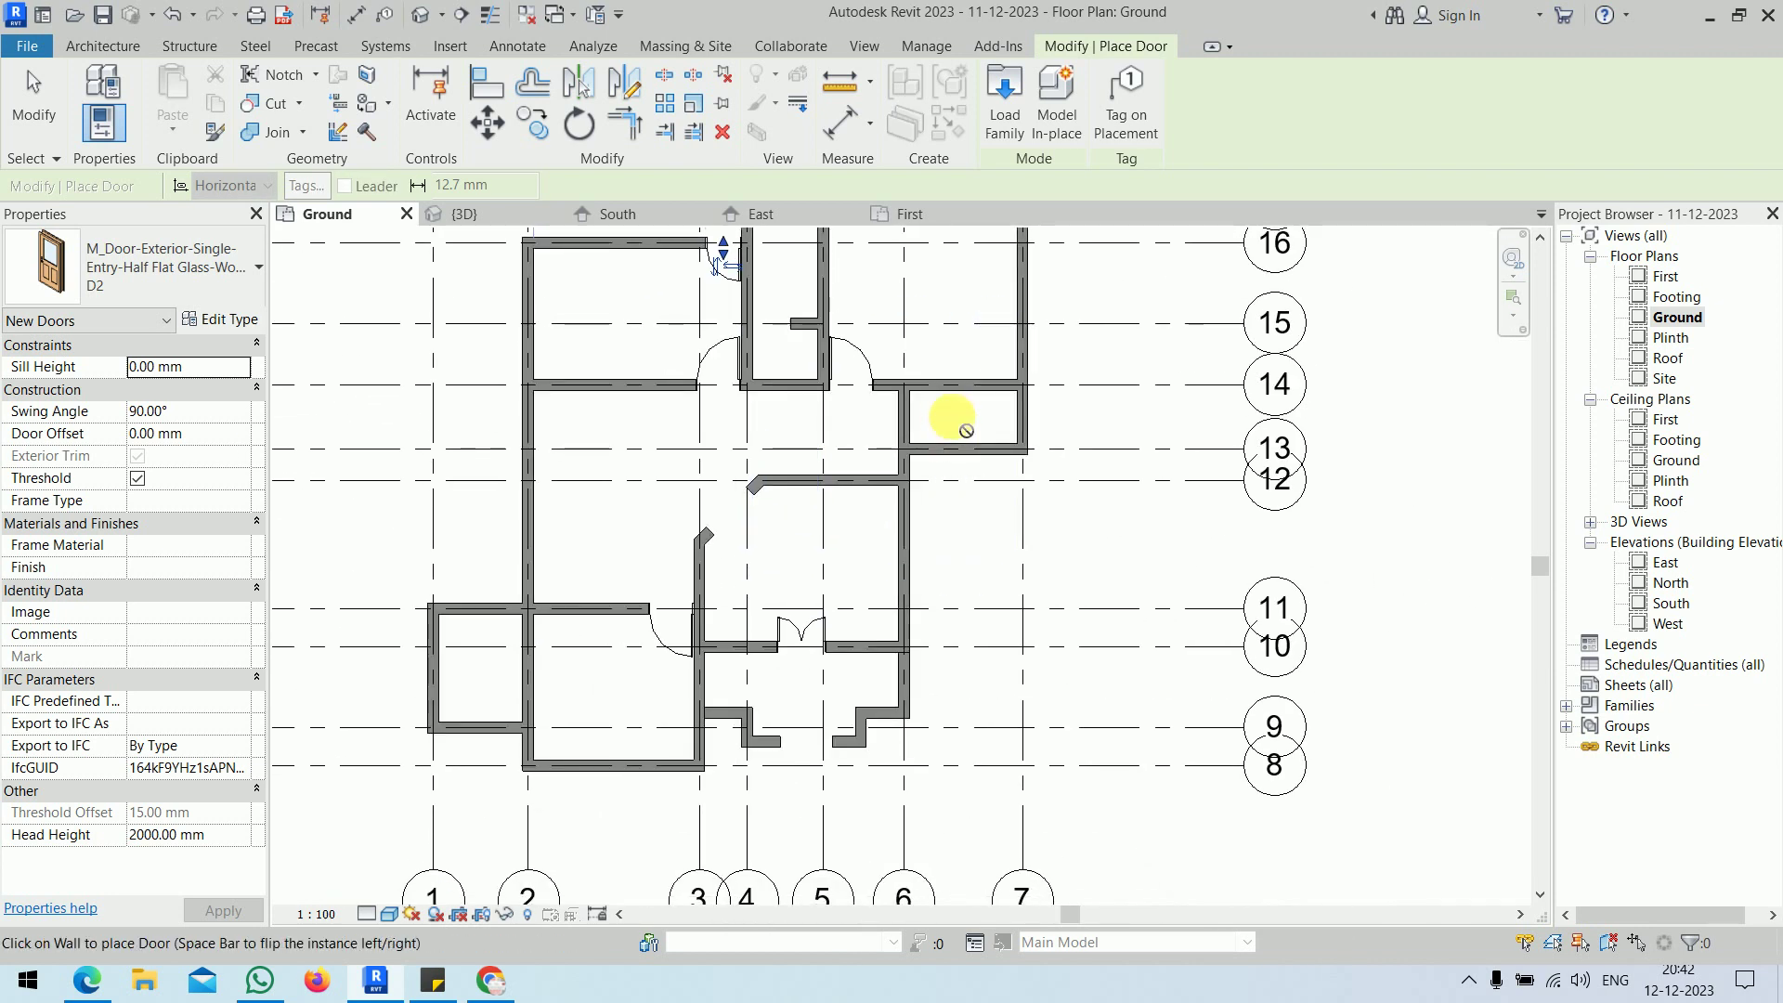
- Check the workbook's plan and, back in Revit, place a D2 door between master bedroom and bath, flush with the right wall
key("alt+Tab")
scroll(1093, 425, "up", 10)
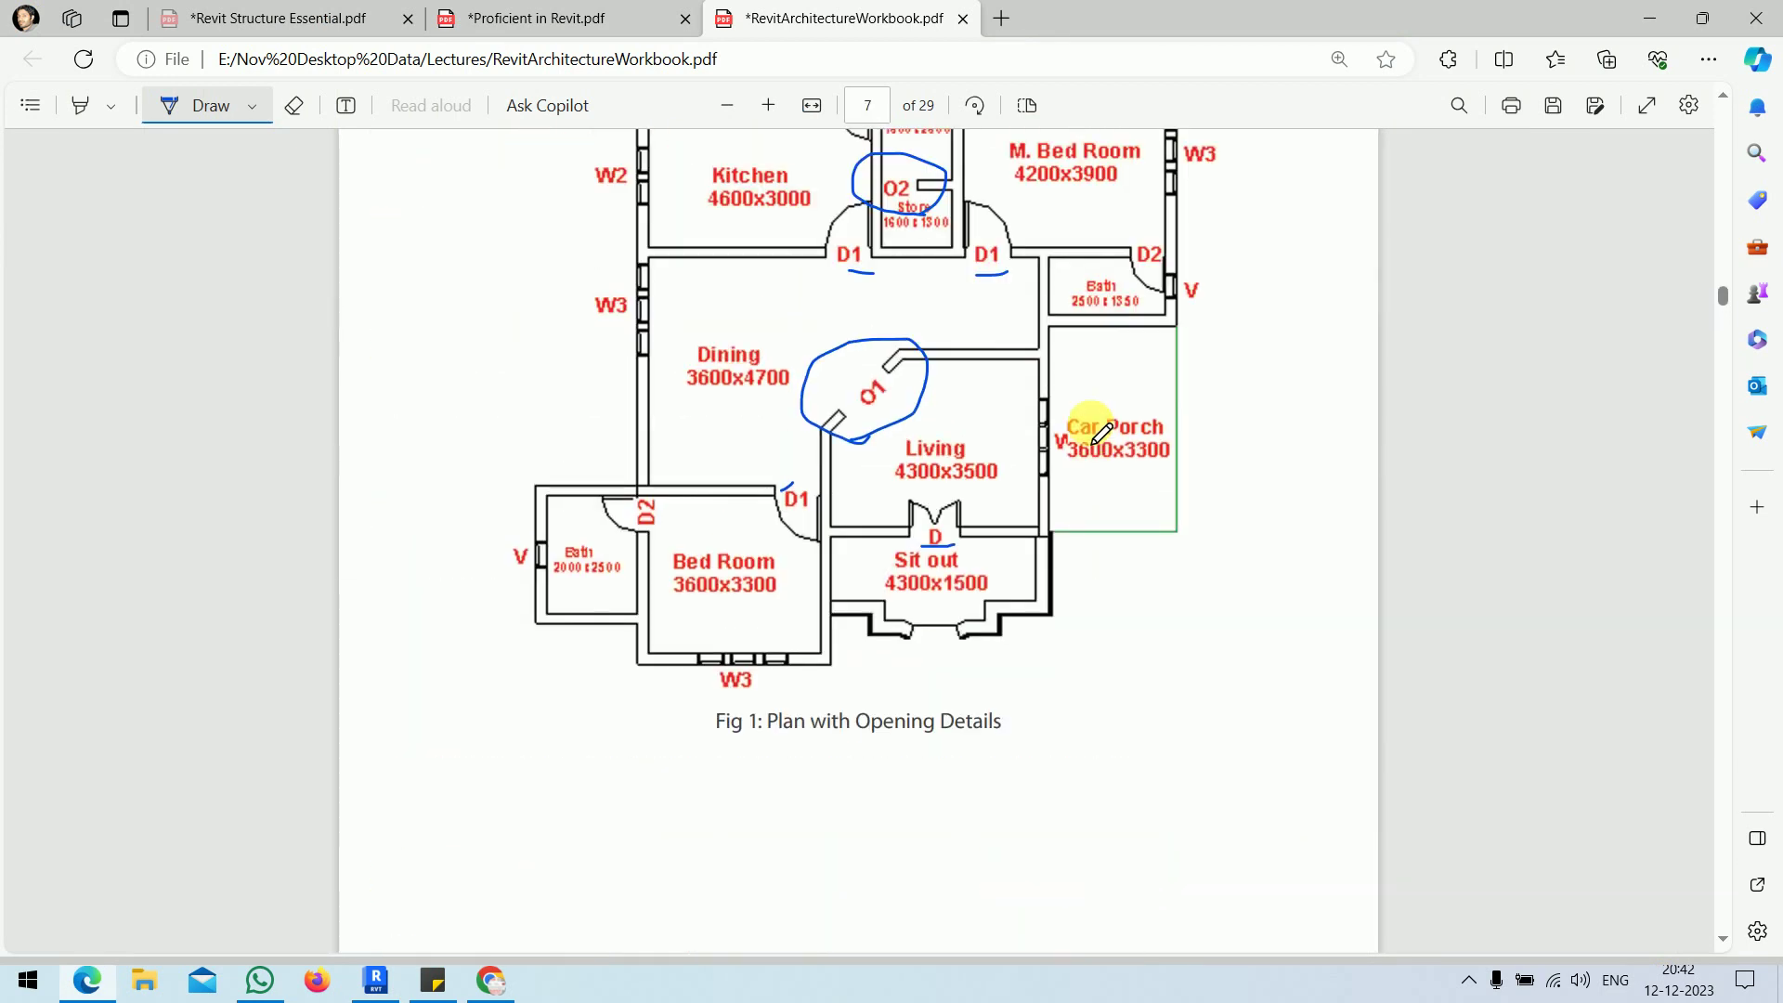
key("alt+Tab")
scroll(984, 399, "up", 5)
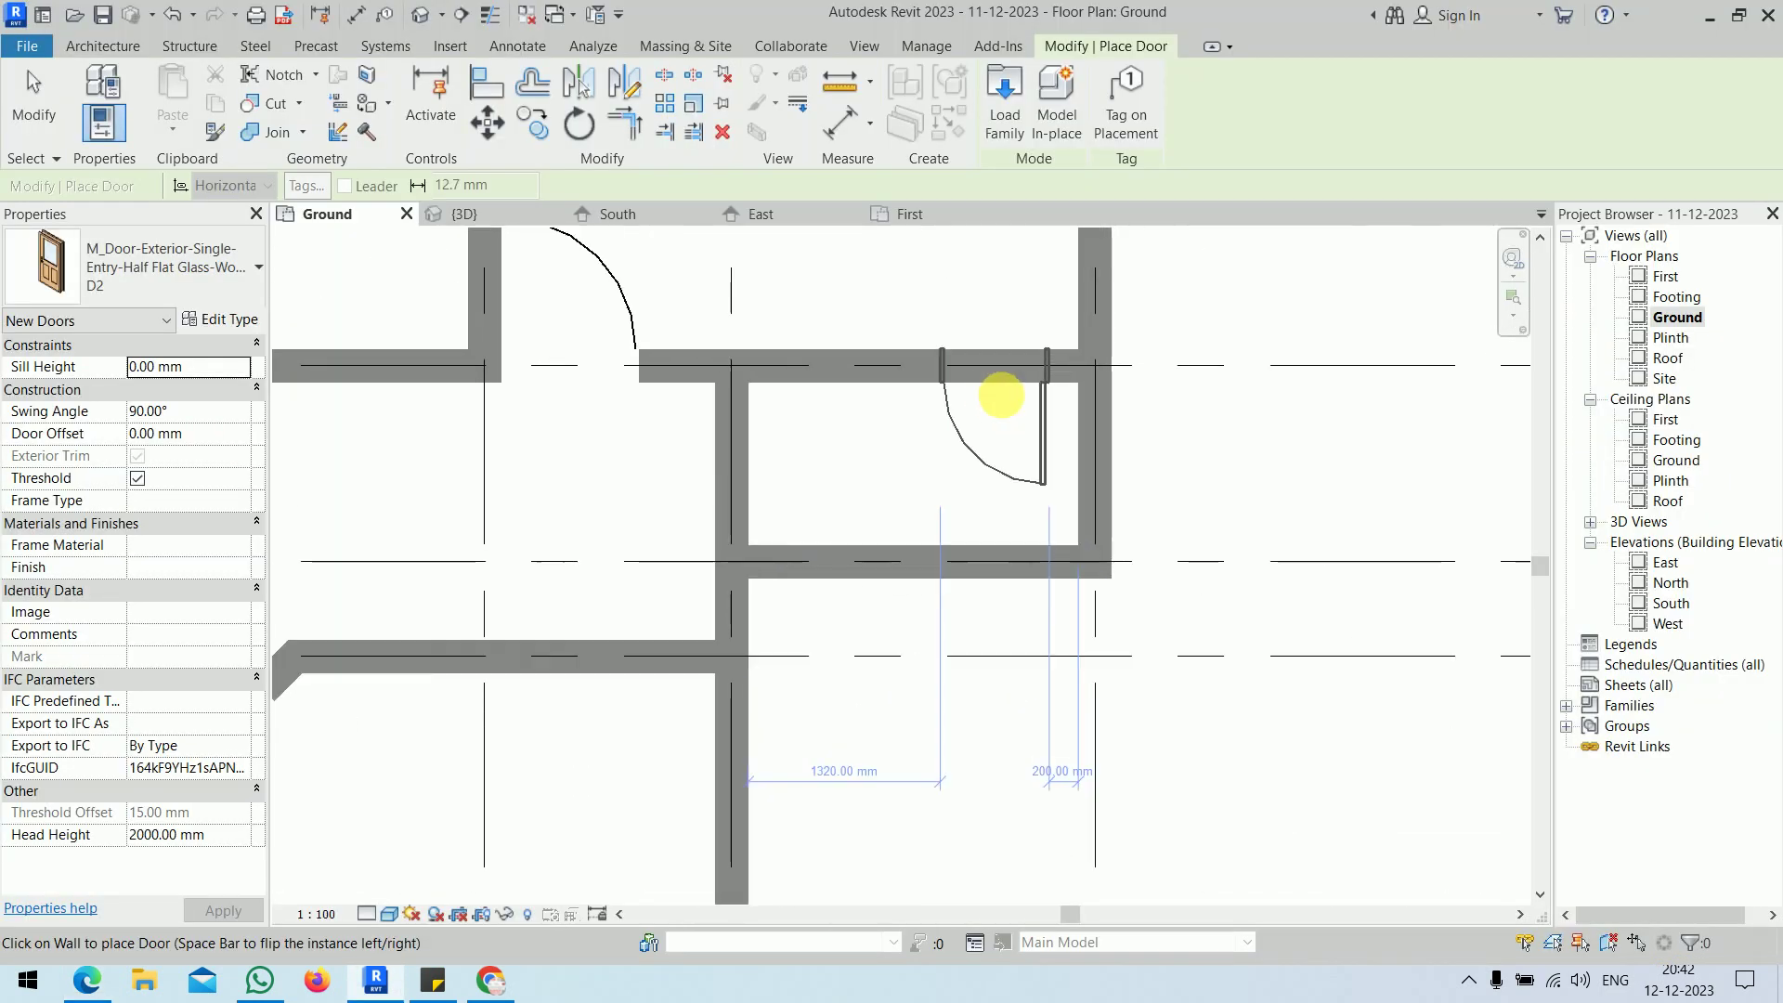
scroll(1025, 409, "down", 3)
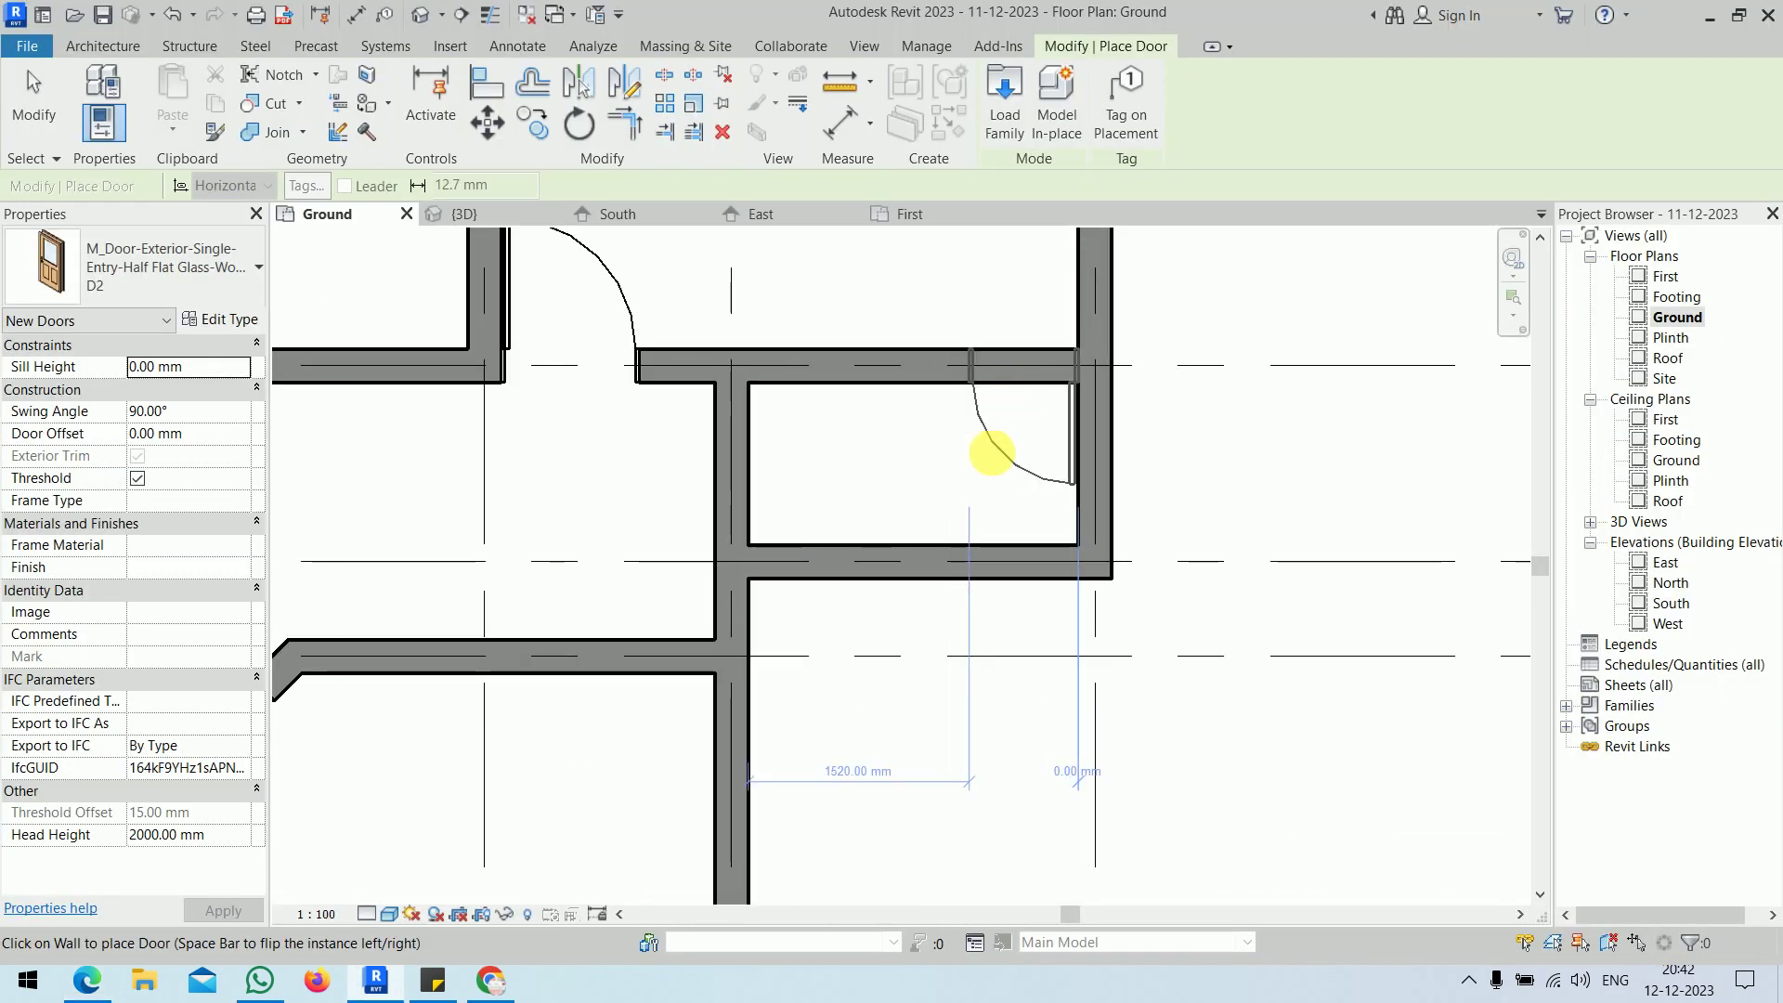
- Place a D2 door at the upper end of the wall between the lower bedroom and its bath, swinging into the bath
scroll(1021, 434, "down", 3)
scroll(784, 482, "up", 6)
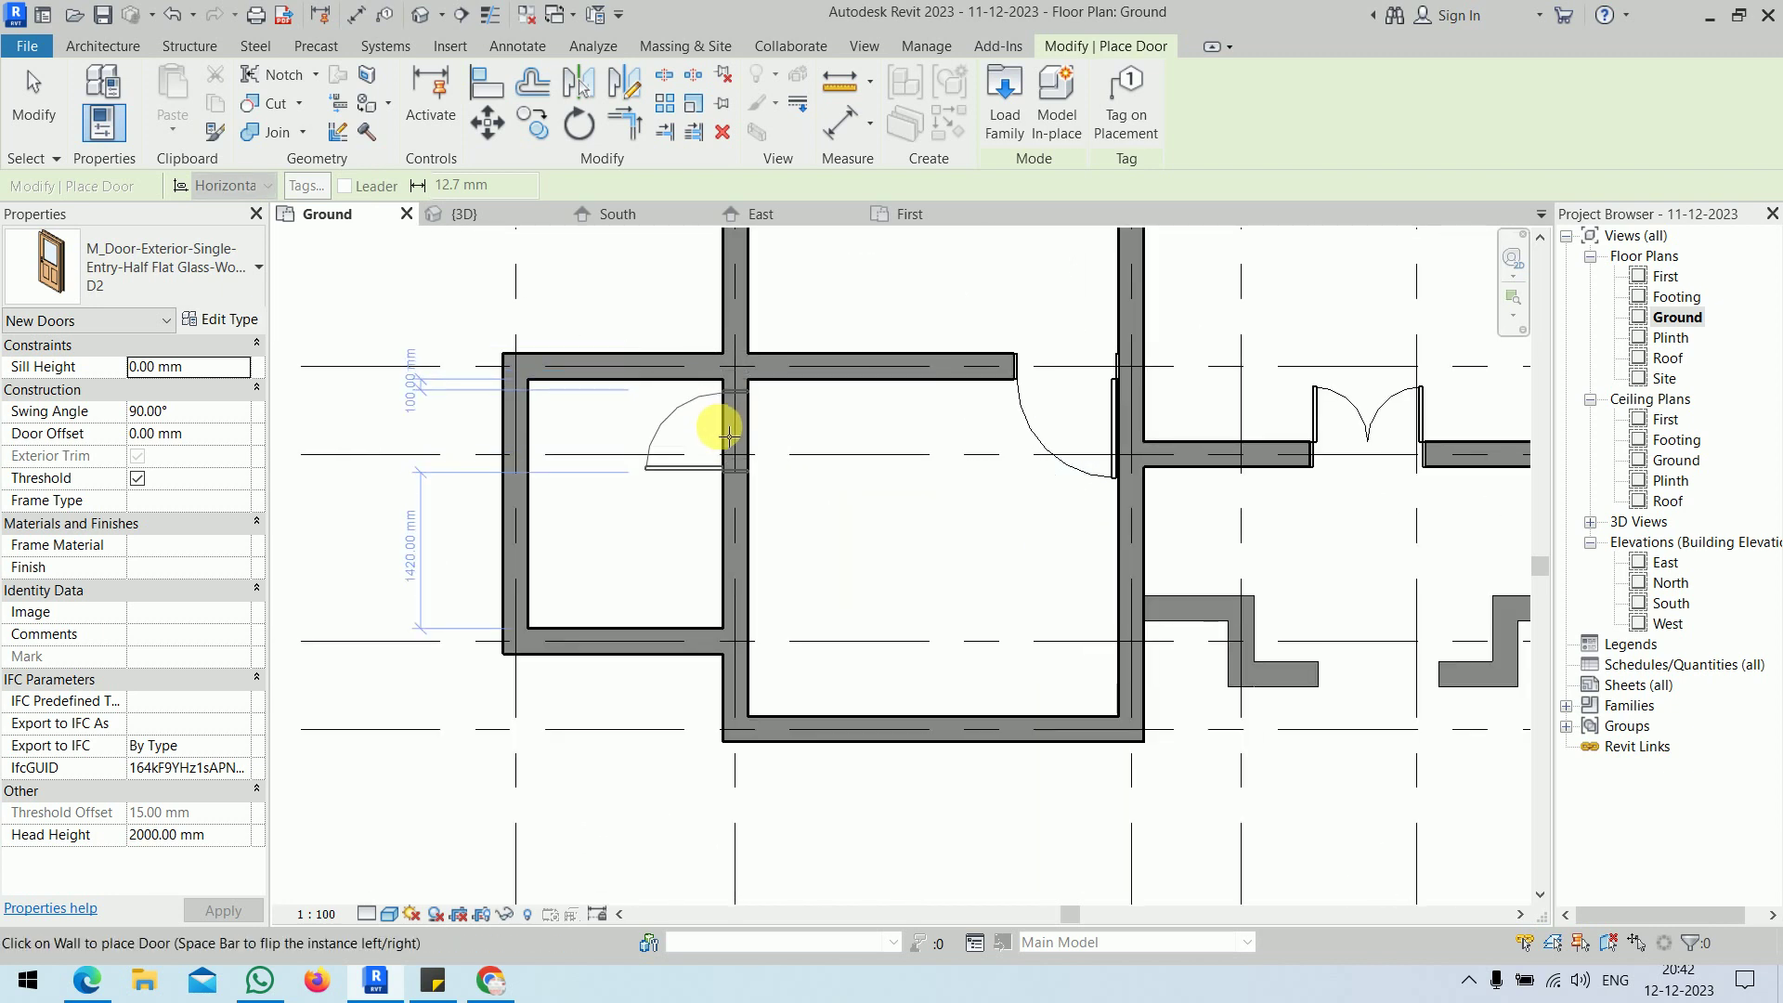
left_click(731, 434)
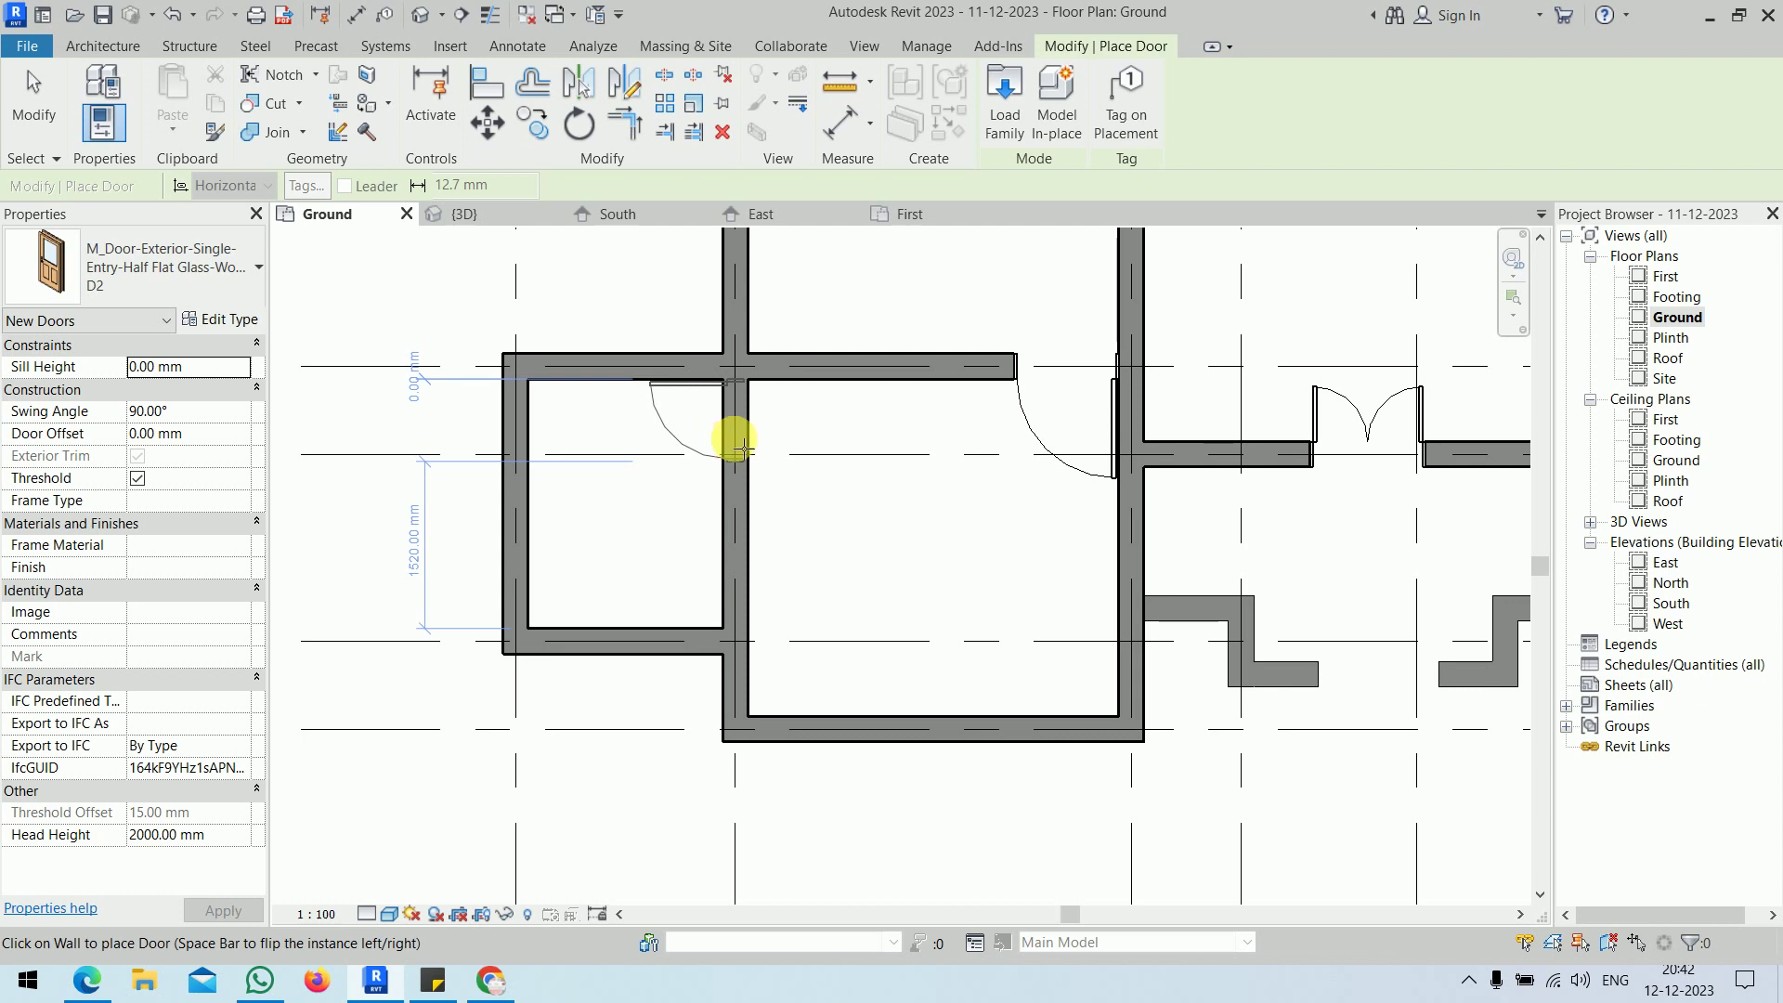
scroll(928, 552, "down", 1)
scroll(936, 559, "down", 3)
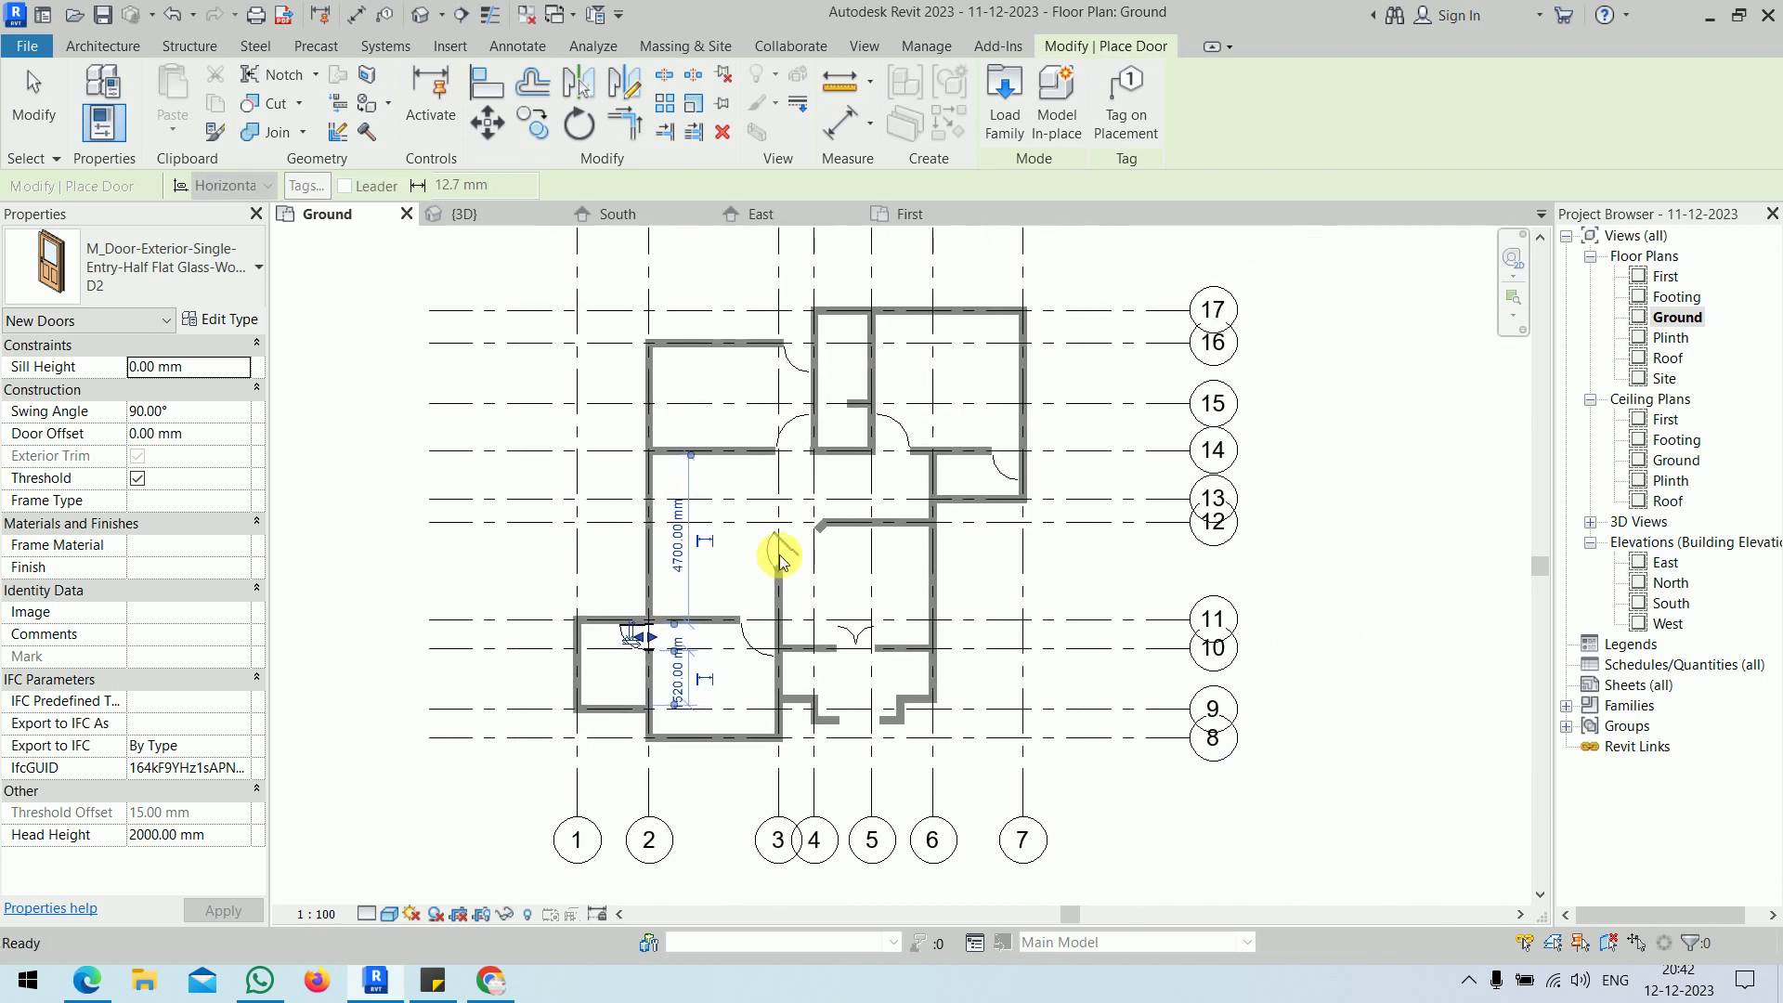
key("Escape")
key("Escape")
scroll(882, 594, "up", 2)
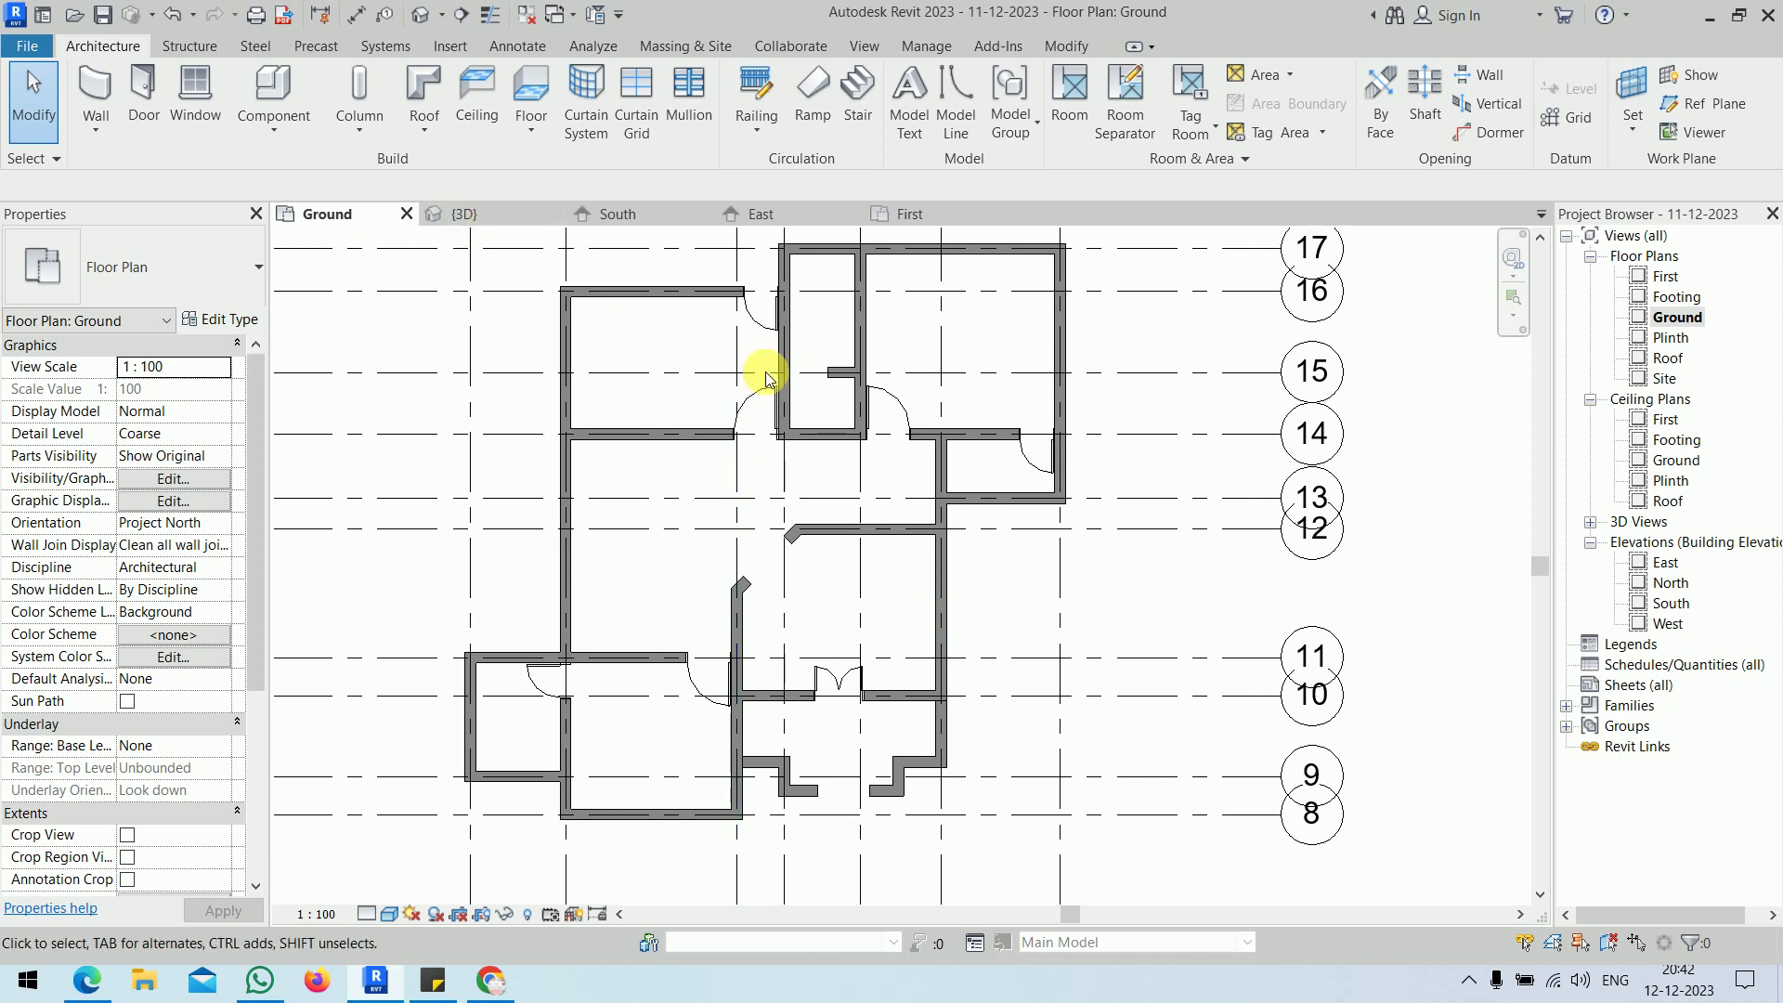
- Check the workbook's plan around the store, box the W/A room label, and return to Revit
scroll(849, 381, "up", 3)
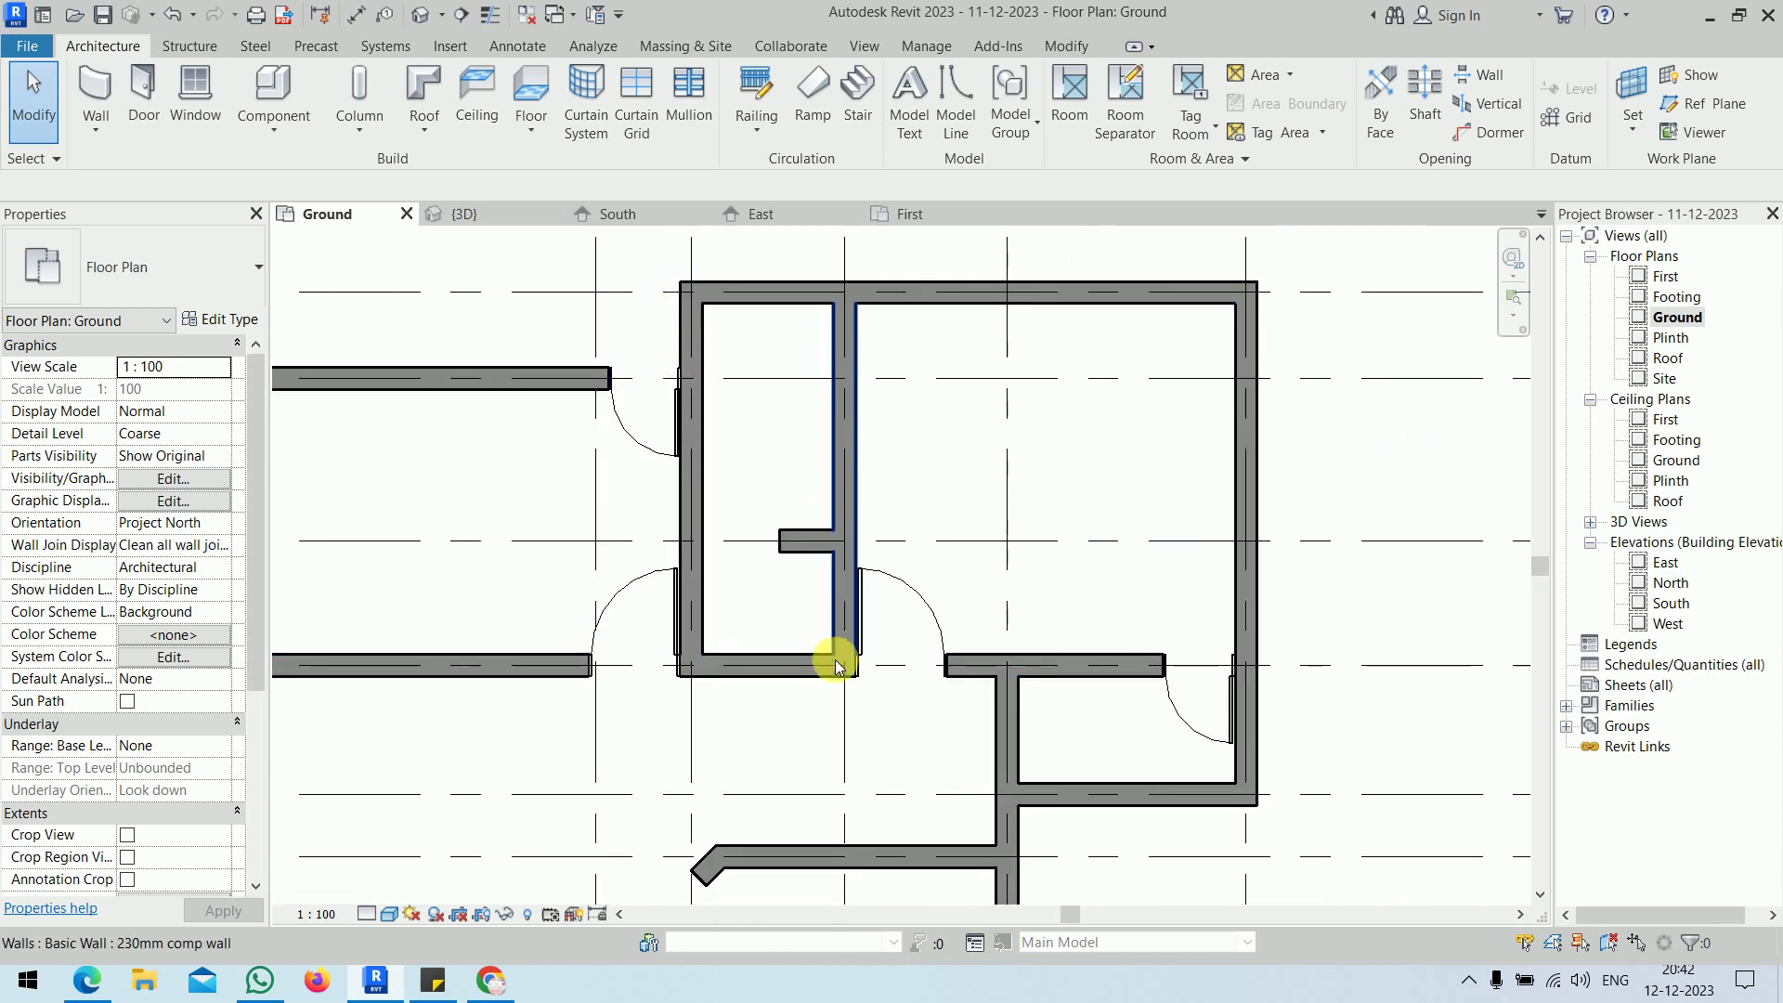
key("alt+Tab")
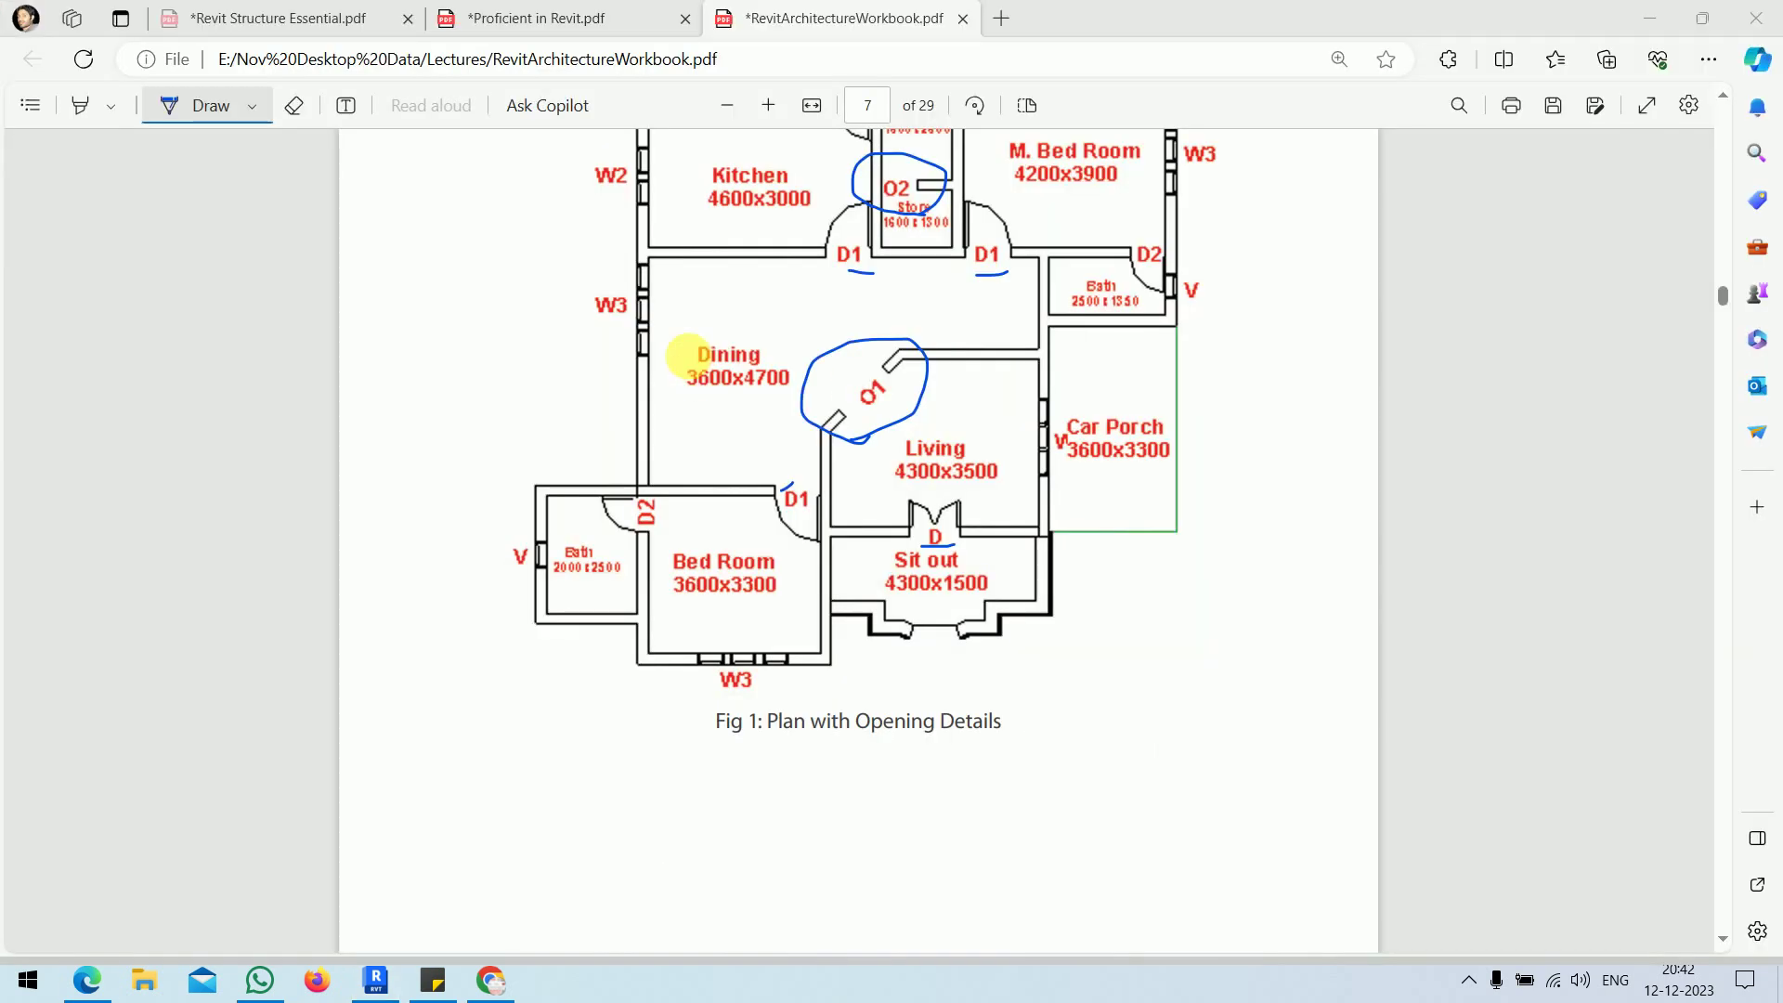
scroll(928, 464, "up", 4)
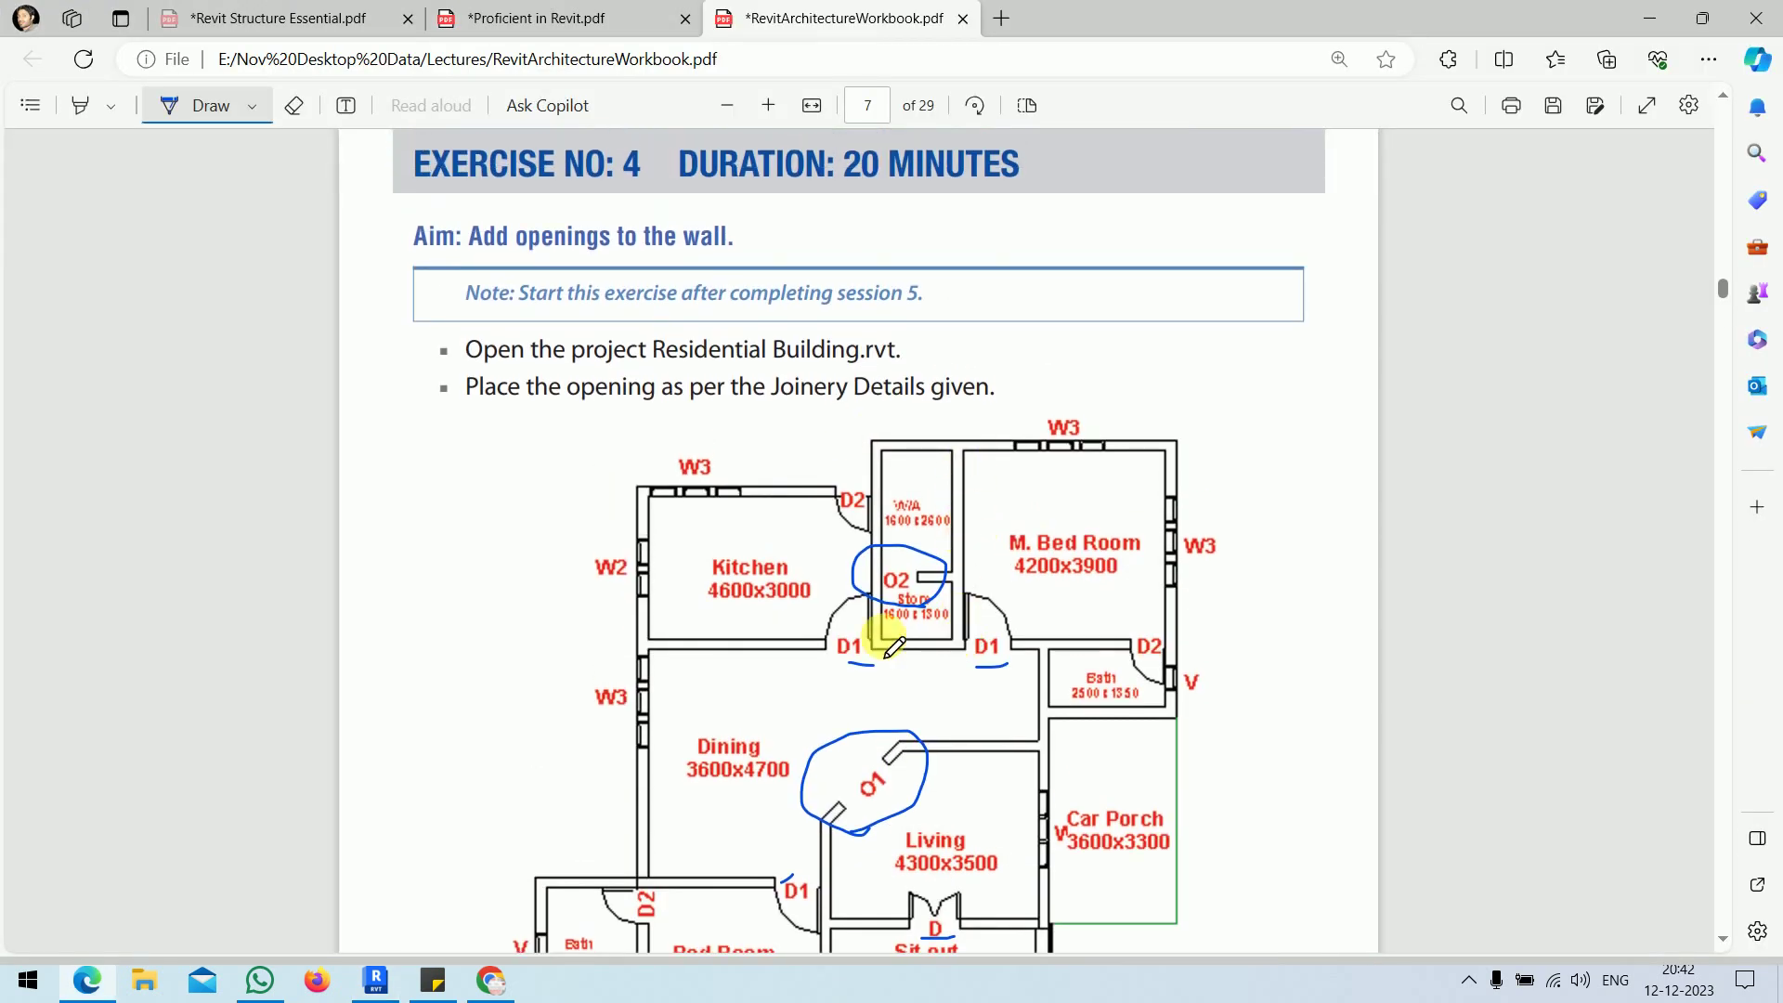
key("alt+Tab")
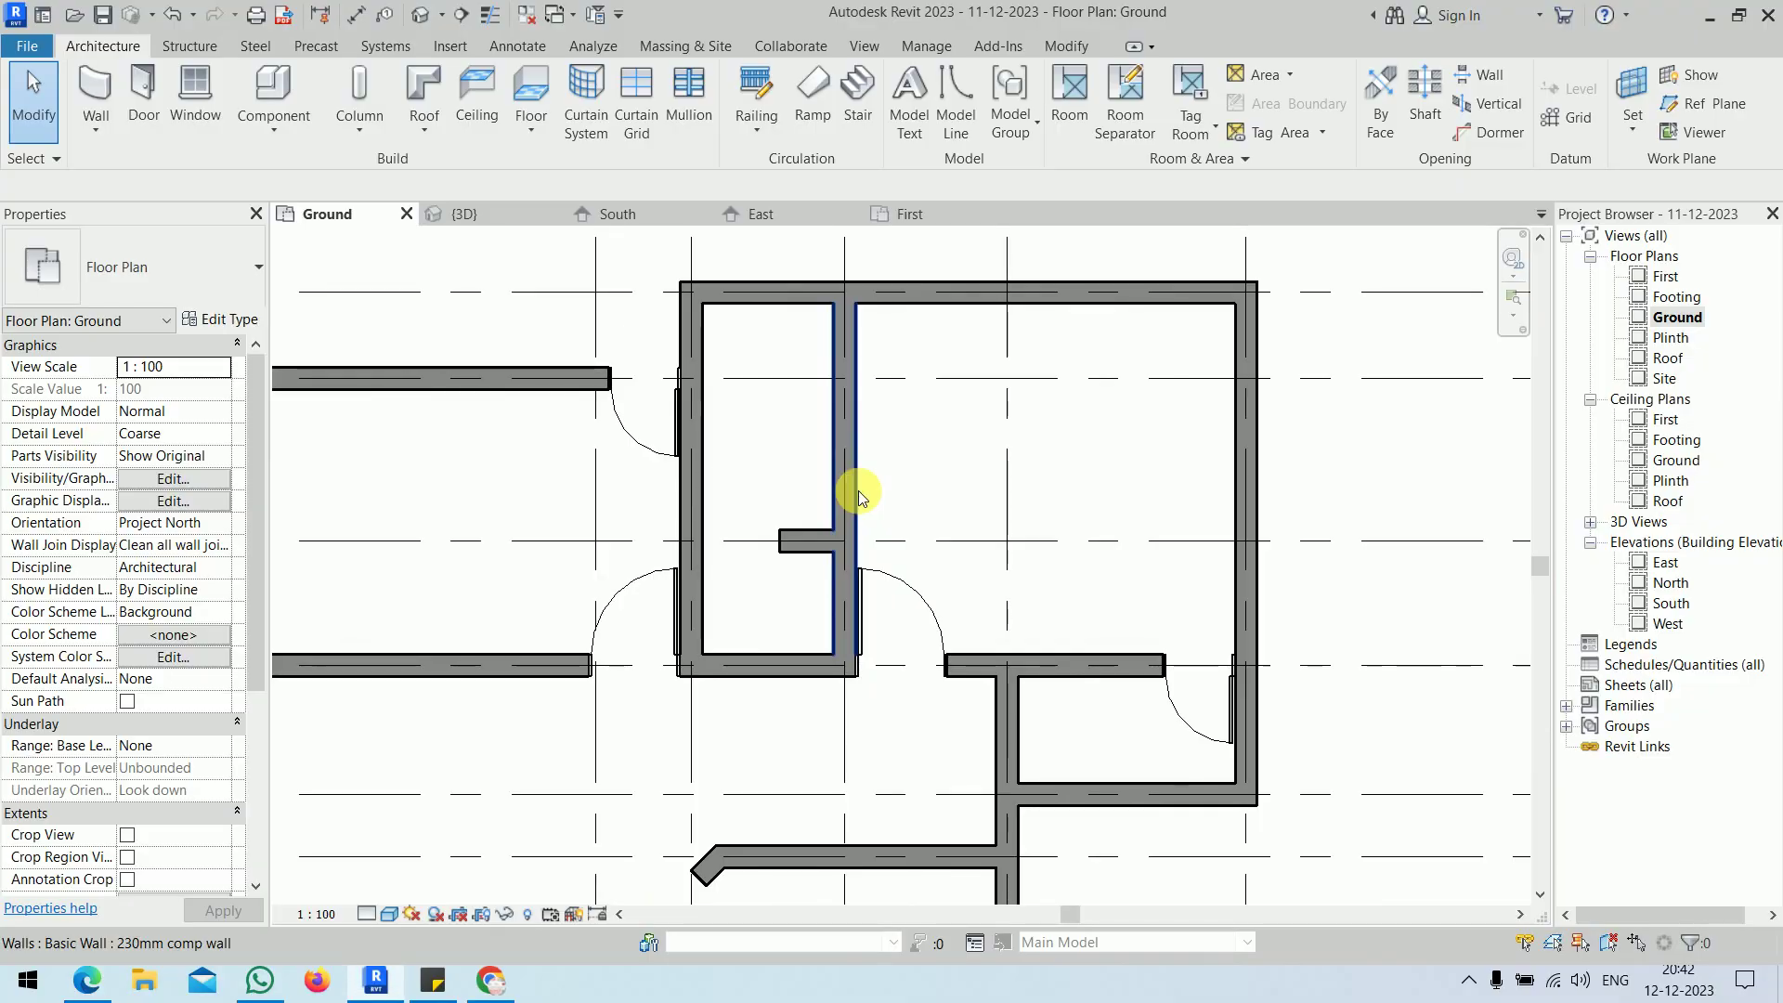
key("alt+Tab")
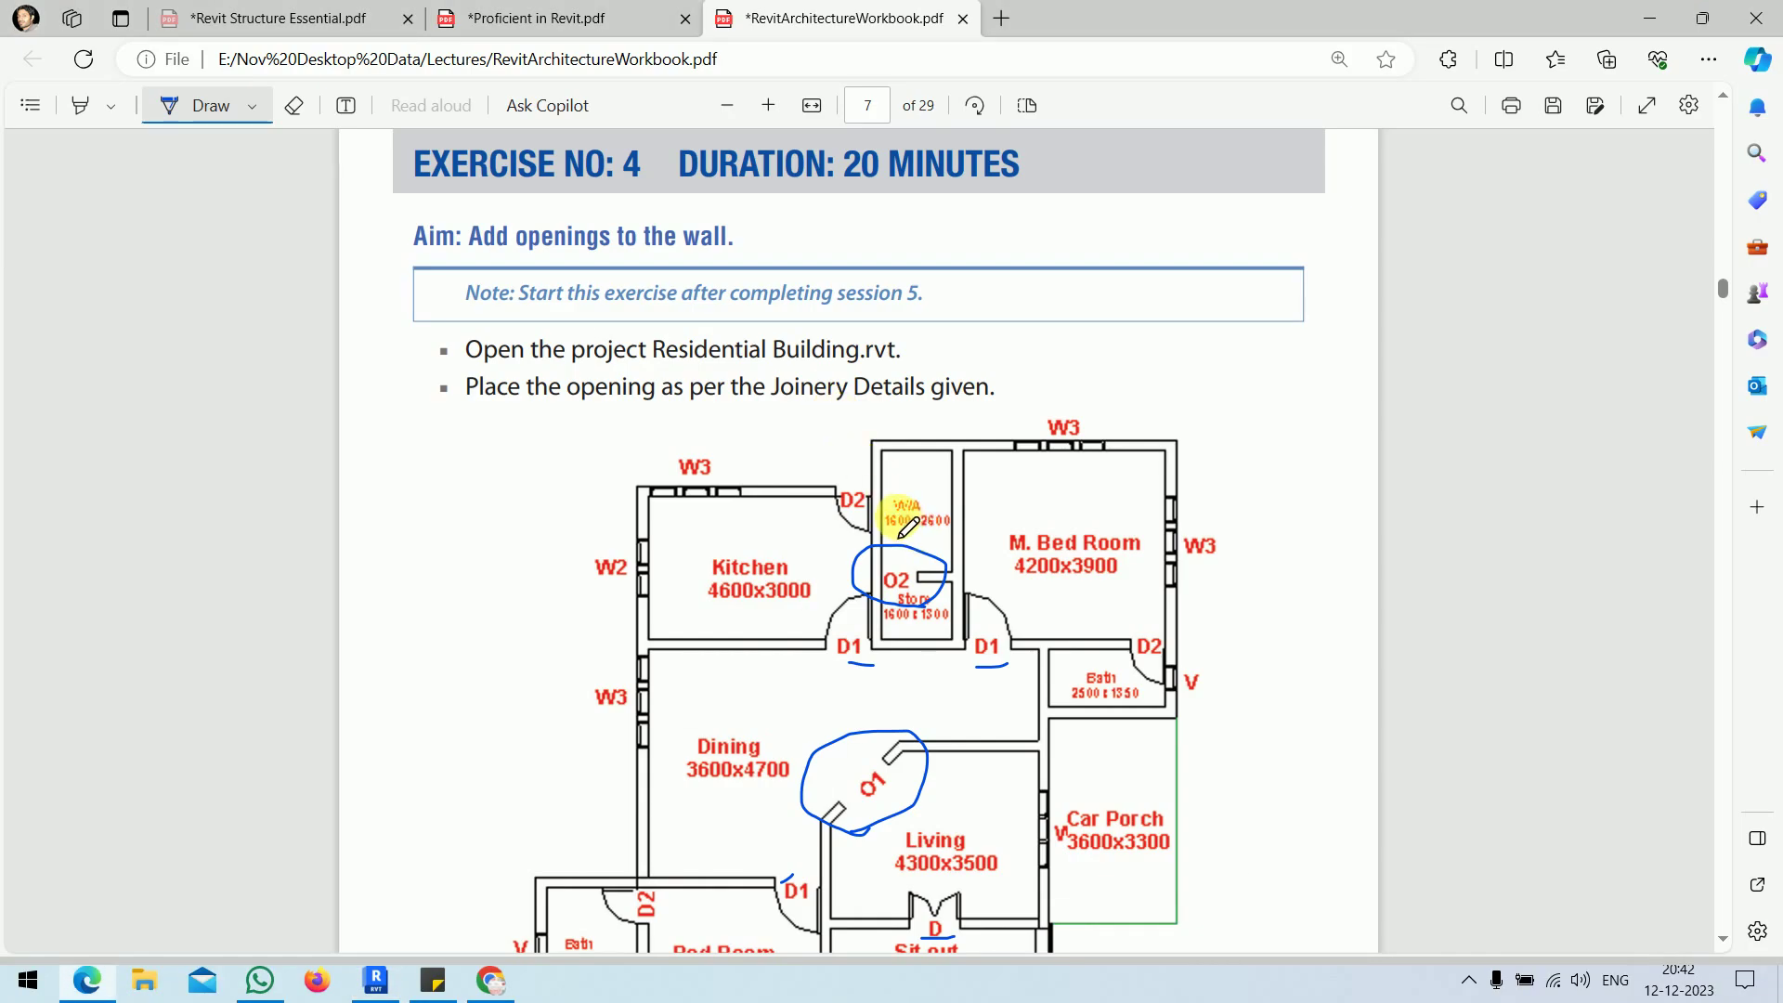
mouse_move(929, 516)
left_mouse_down()
mouse_move(911, 493)
mouse_move(893, 505)
mouse_move(919, 516)
left_mouse_up()
key("alt+Tab")
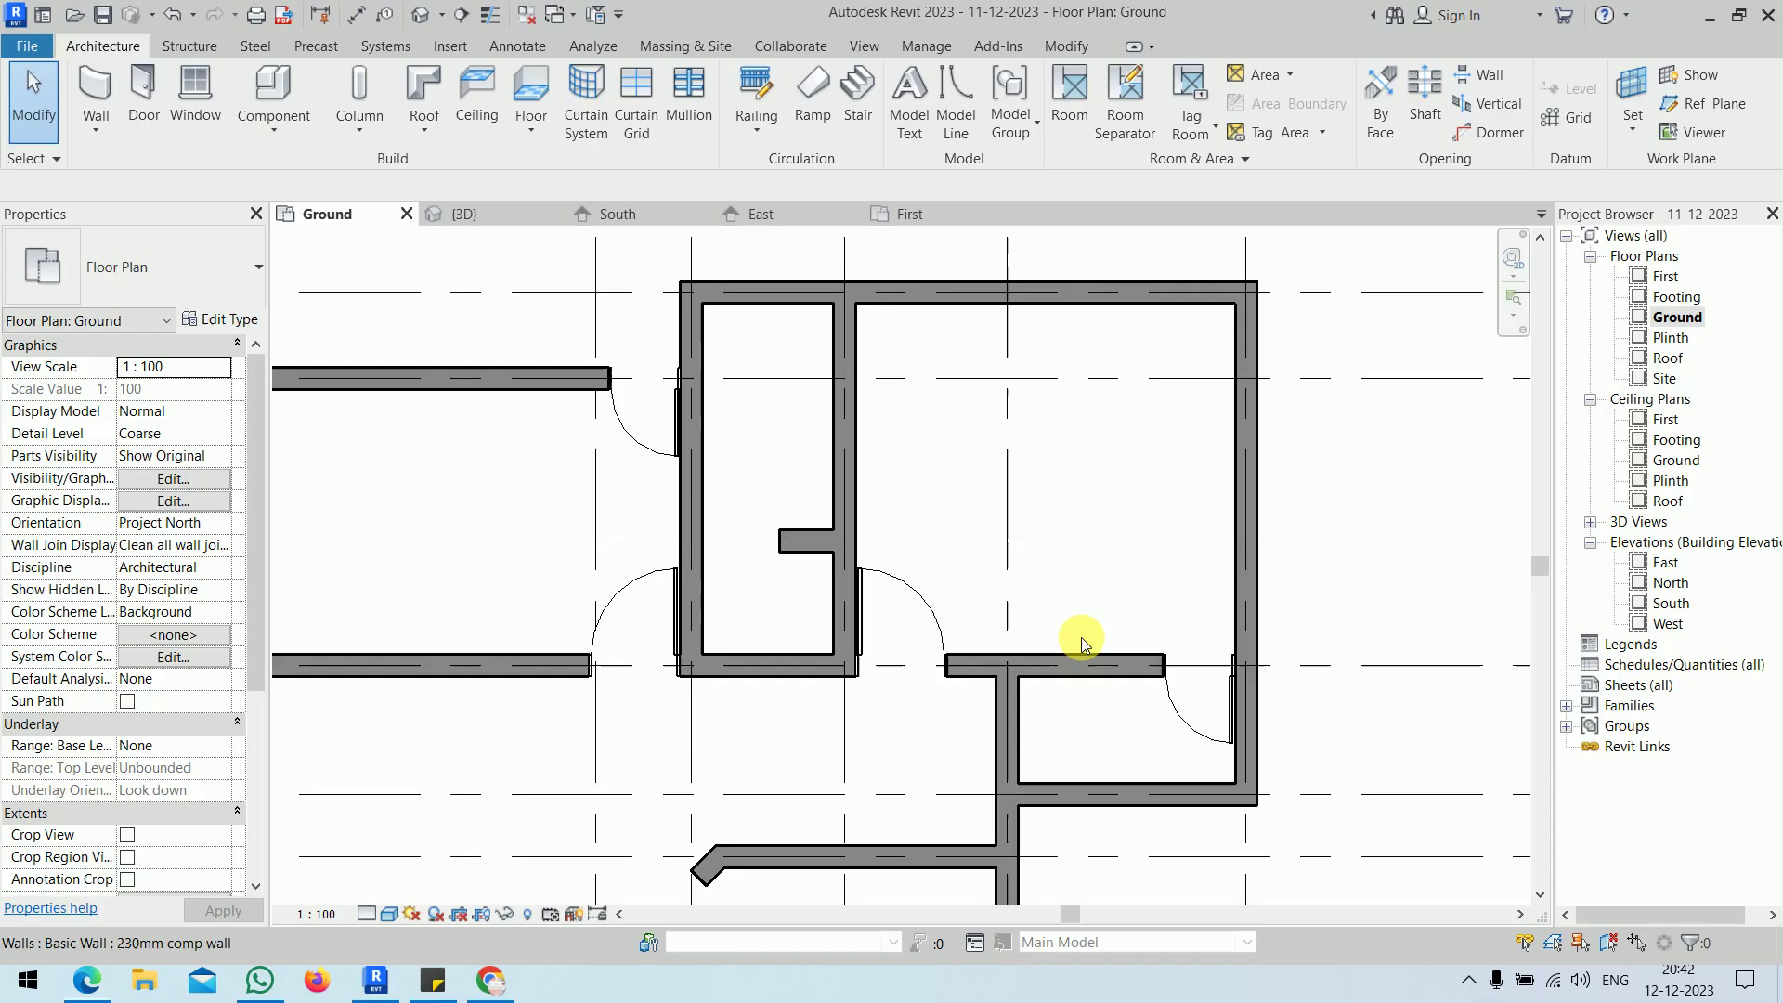
- Create a door similar to the kitchen's D2 at the upper end of the W/A–master bedroom wall, swinging into the W/A
left_click(625, 426)
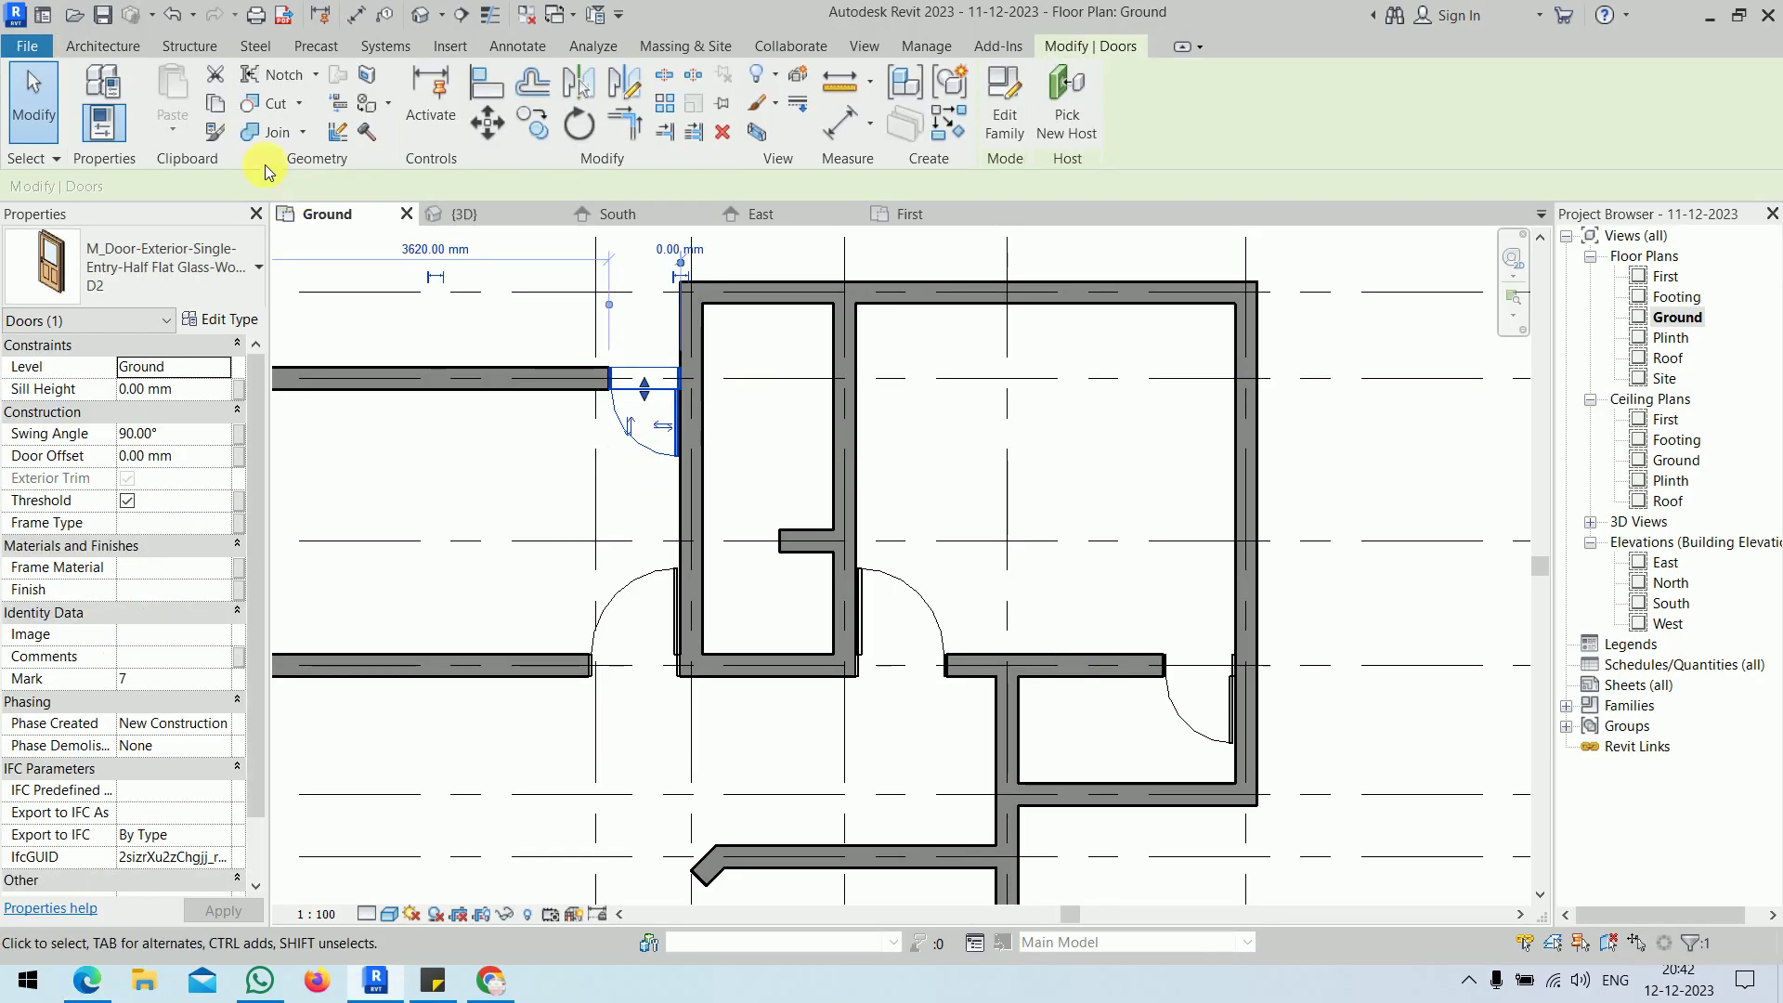
left_click(949, 121)
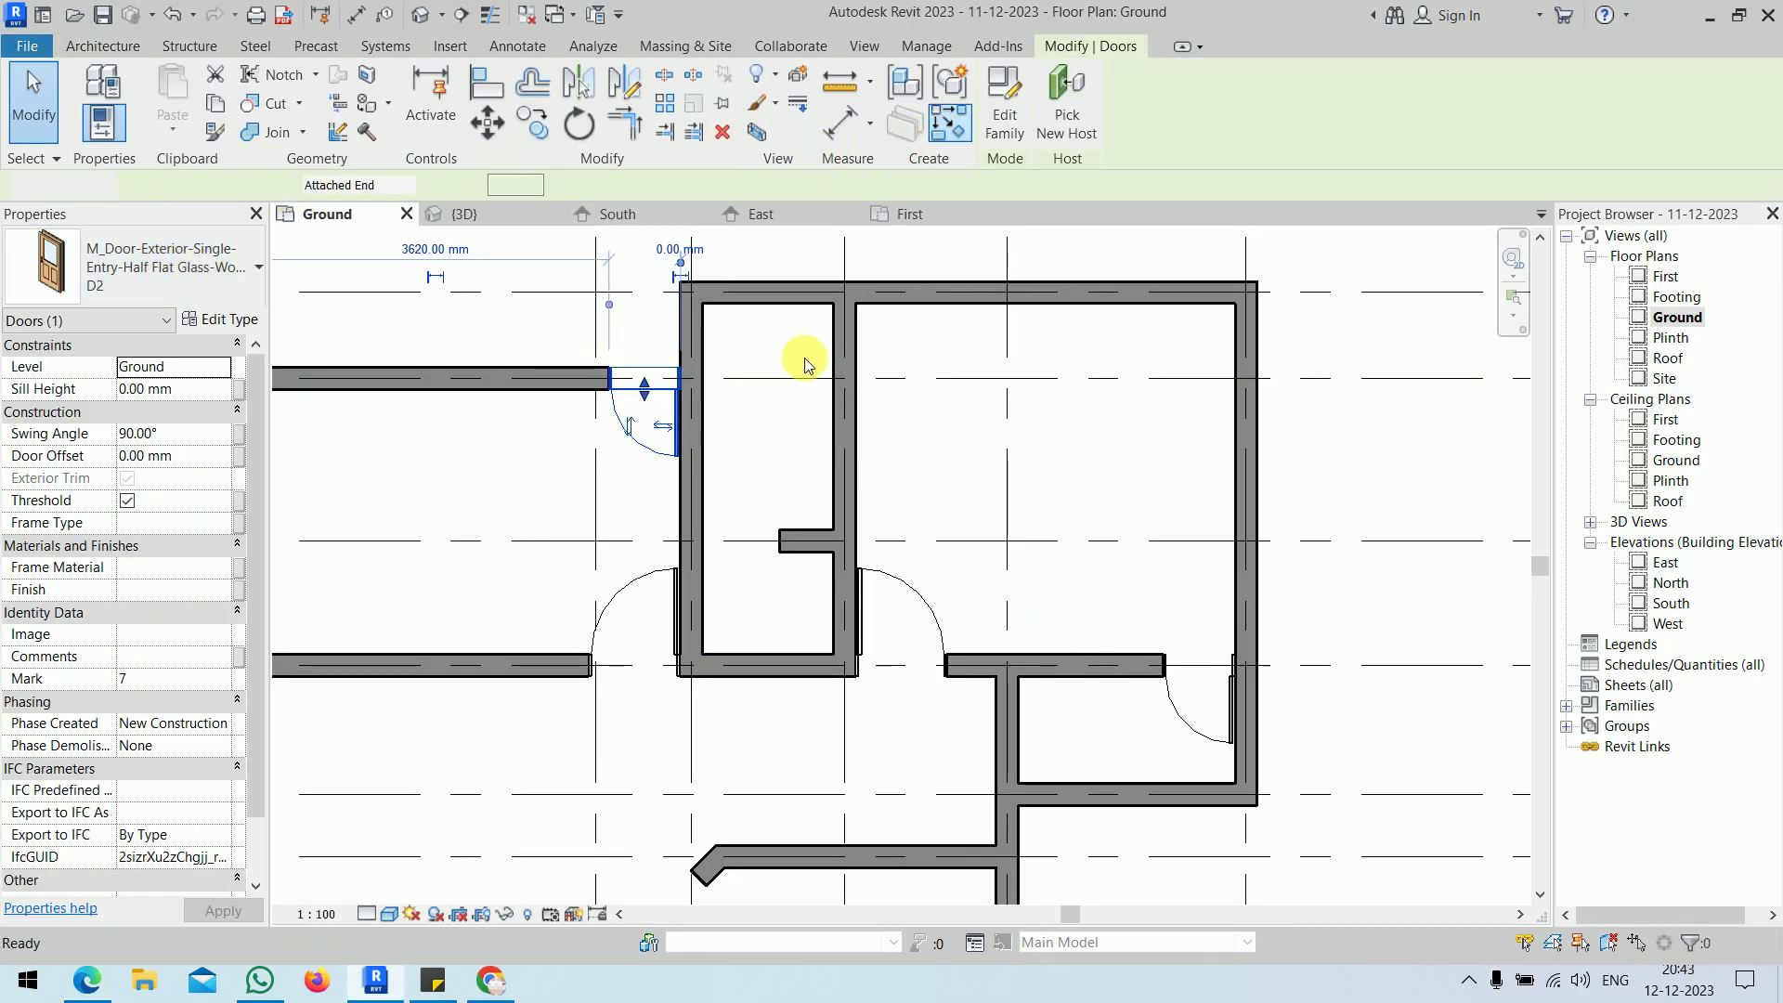
scroll(807, 343, "up", 3)
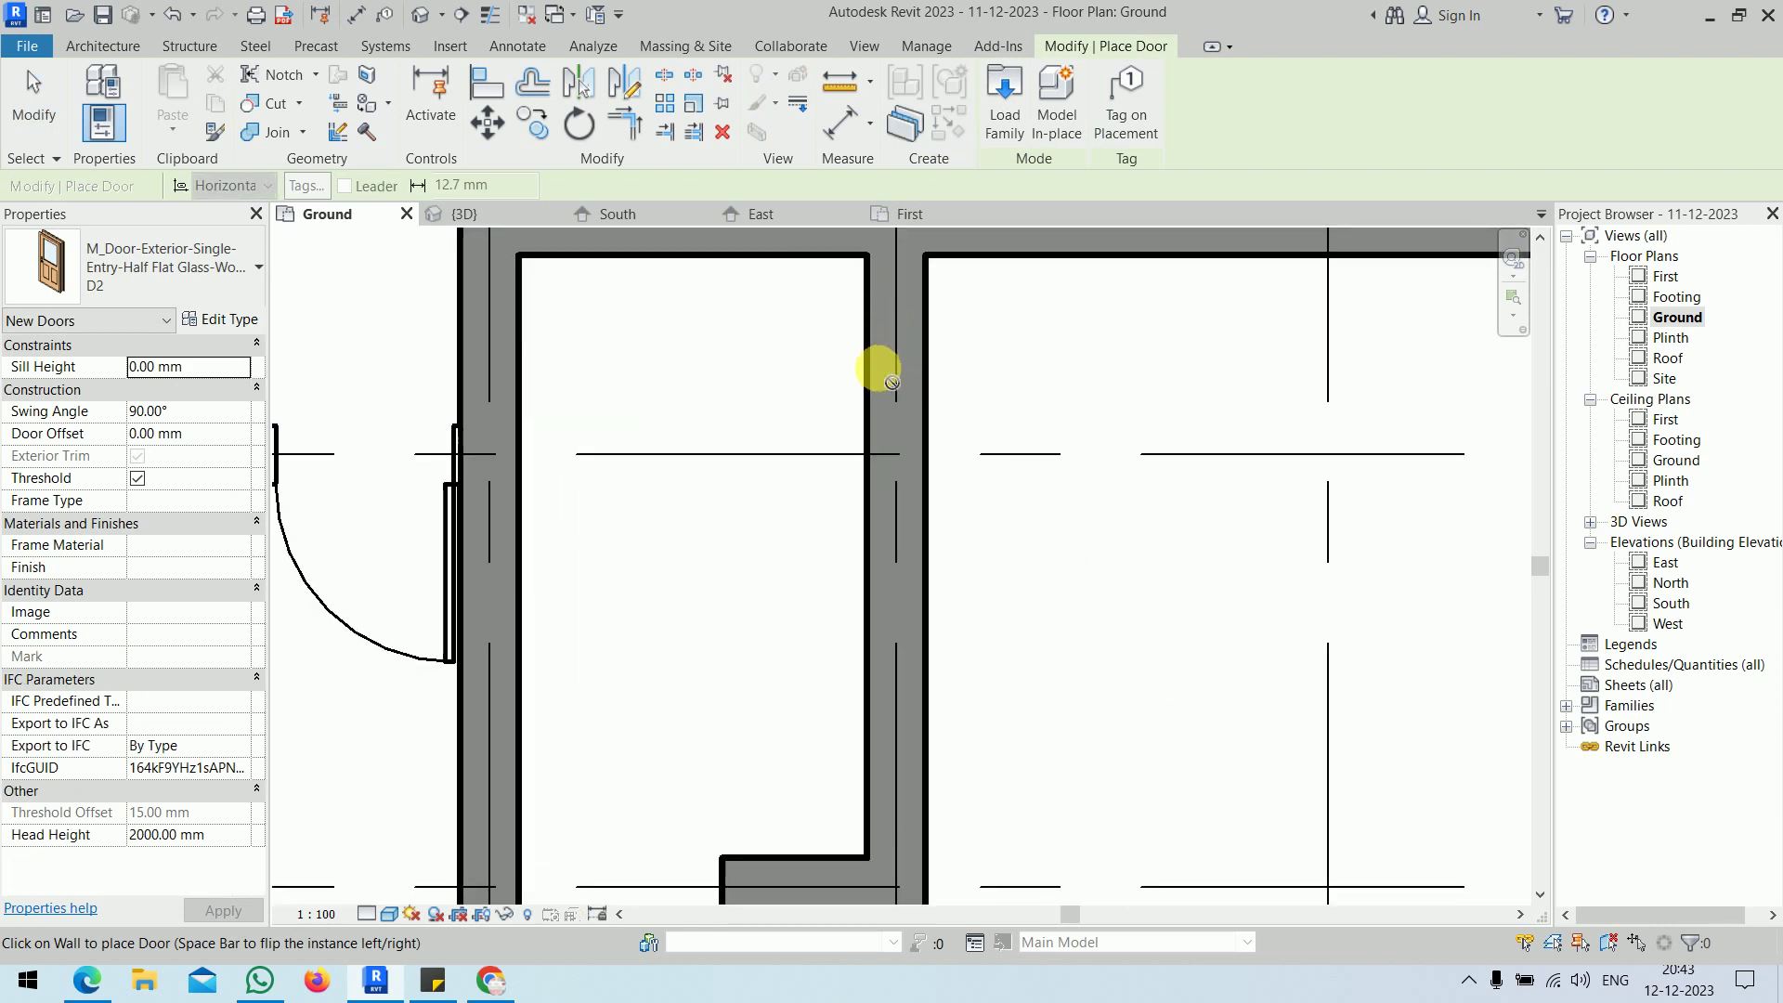
key("space")
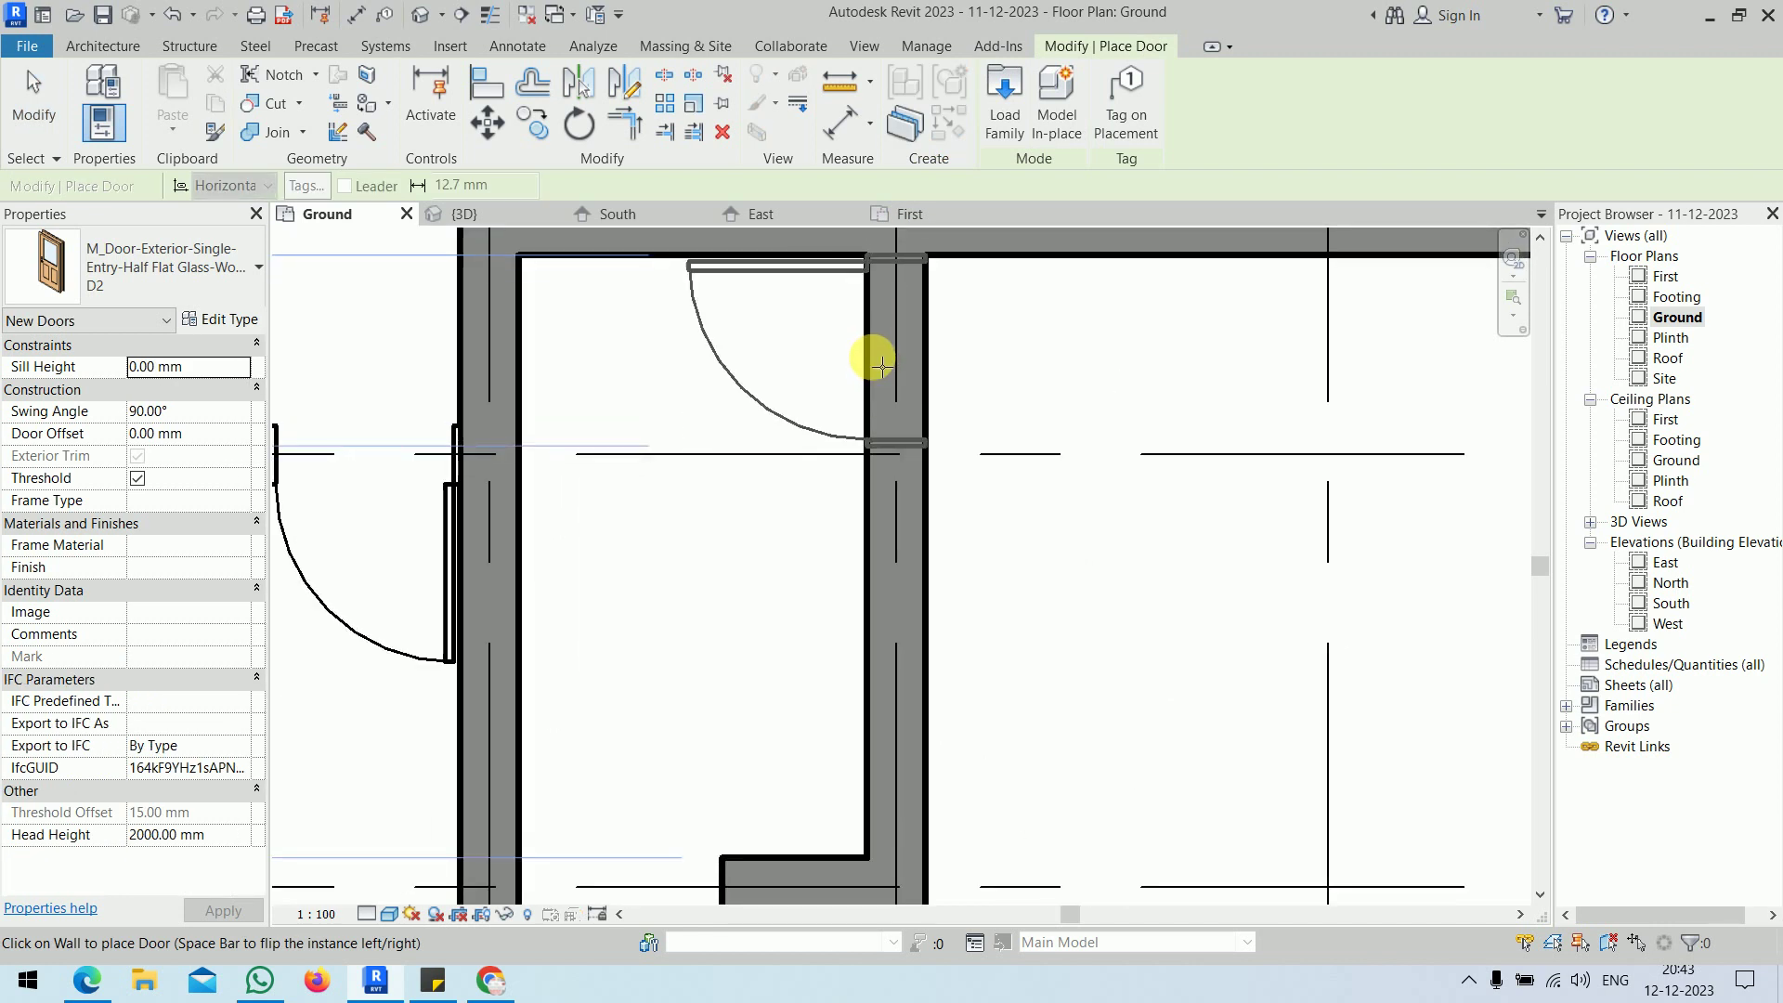
scroll(971, 449, "down", 2)
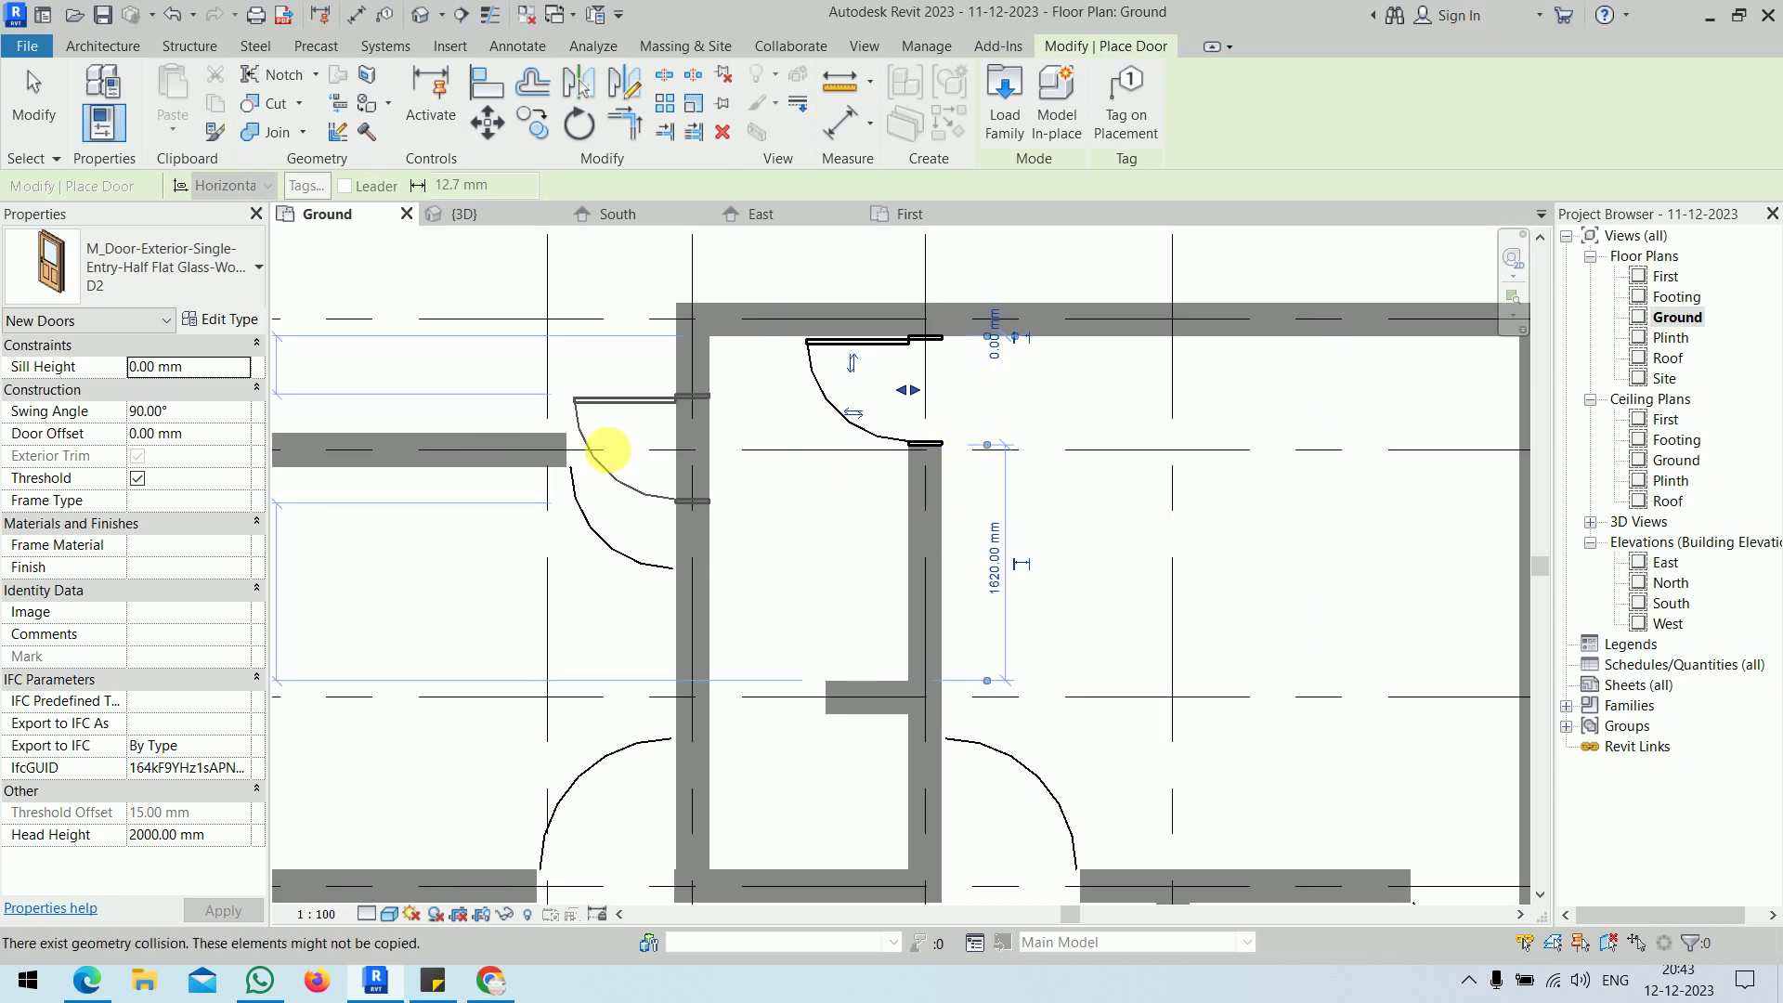
scroll(882, 478, "down", 2)
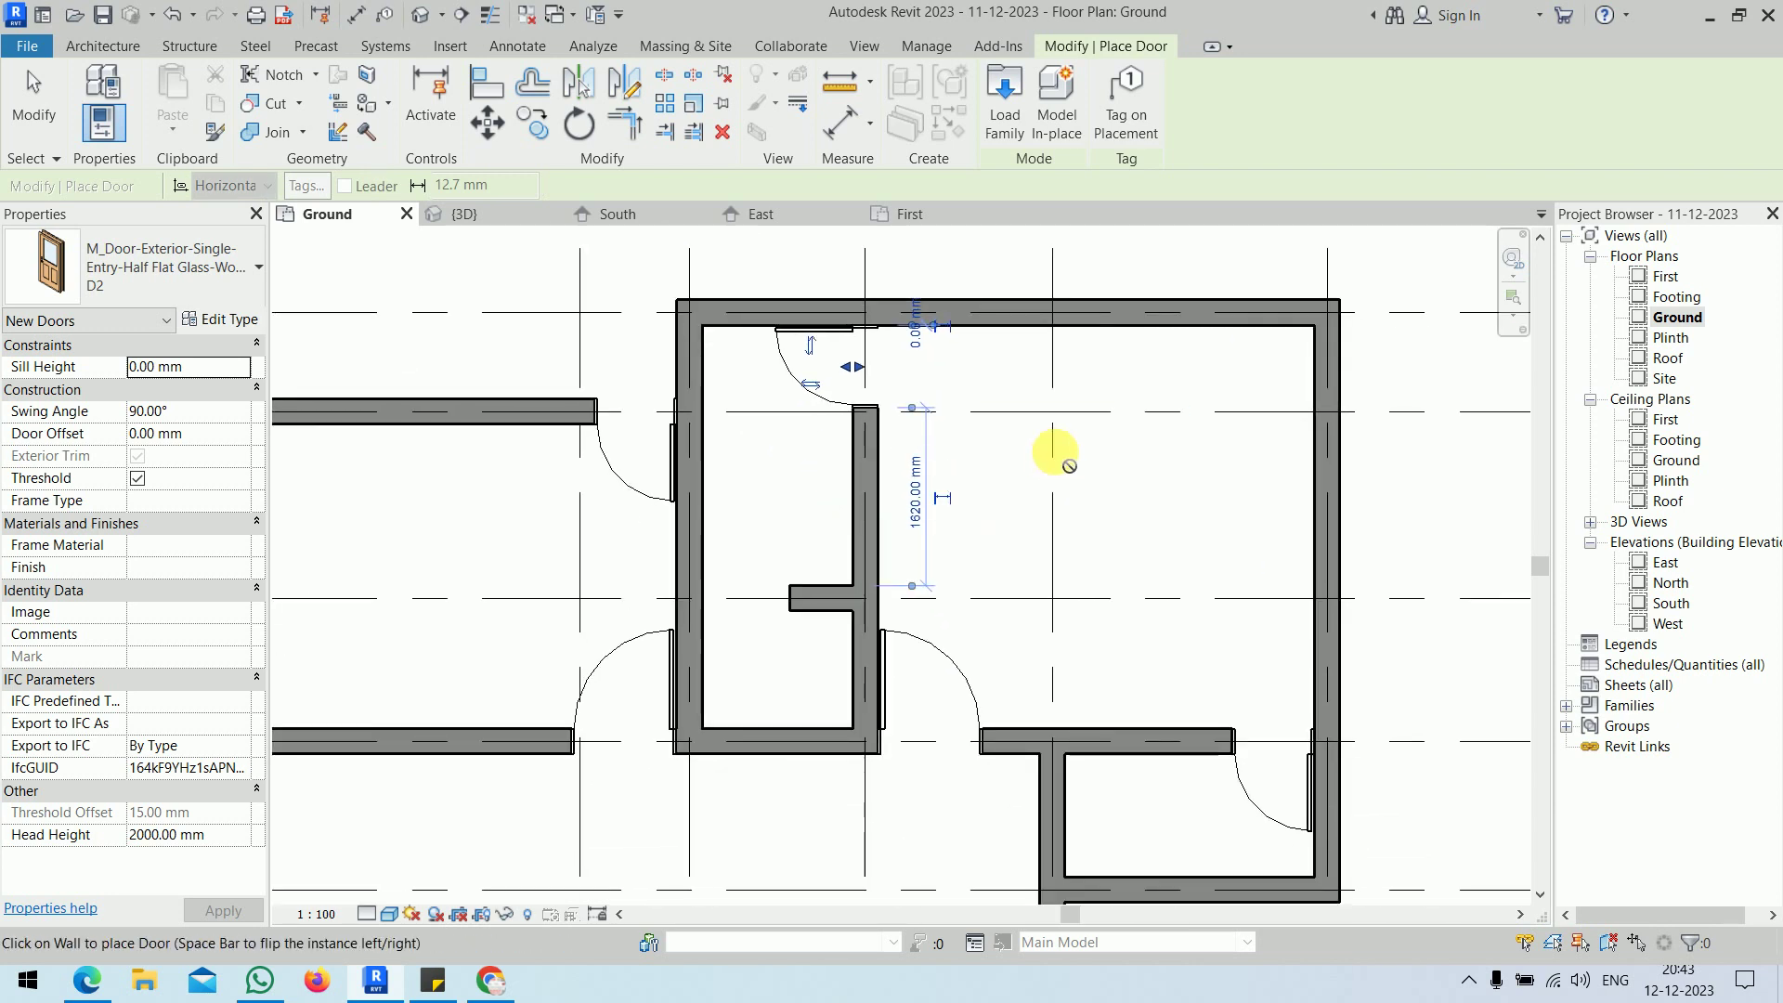
scroll(1054, 453, "down", 3)
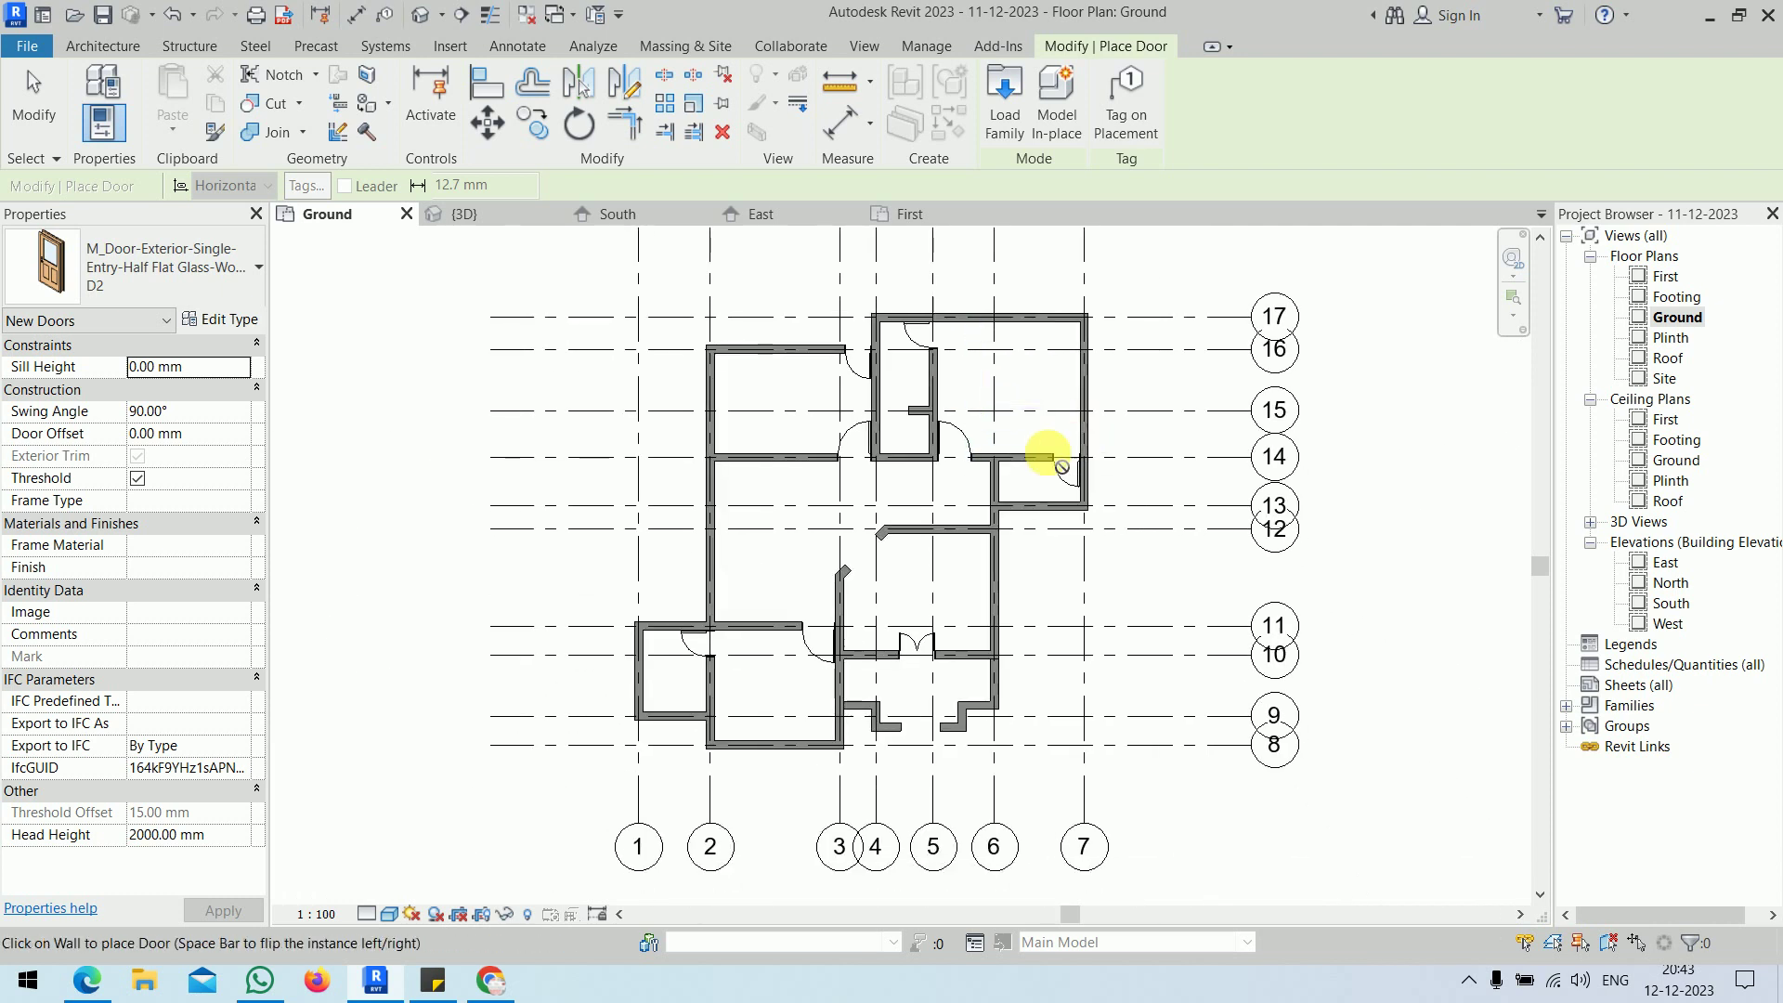
- Open the First floor plan view and bring the whole first-floor layout into view
middle_click_drag(1017, 443, 977, 409)
middle_click_drag(1113, 684, 1040, 749)
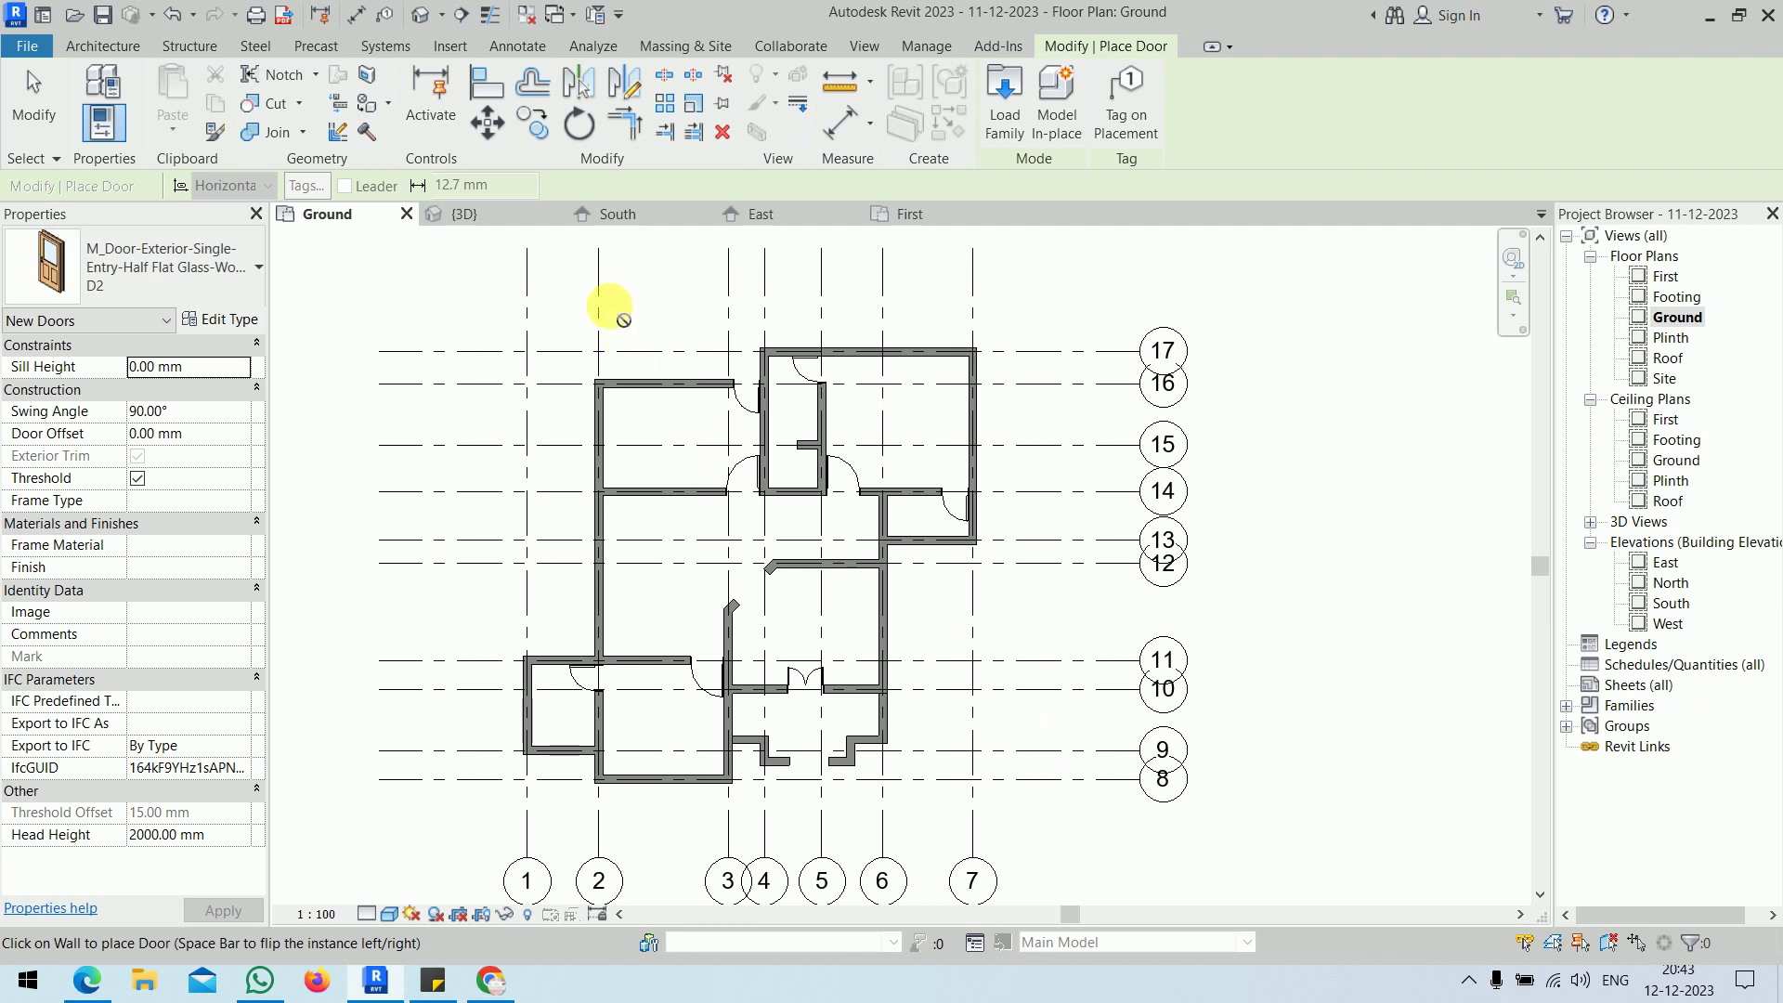
left_click(895, 212)
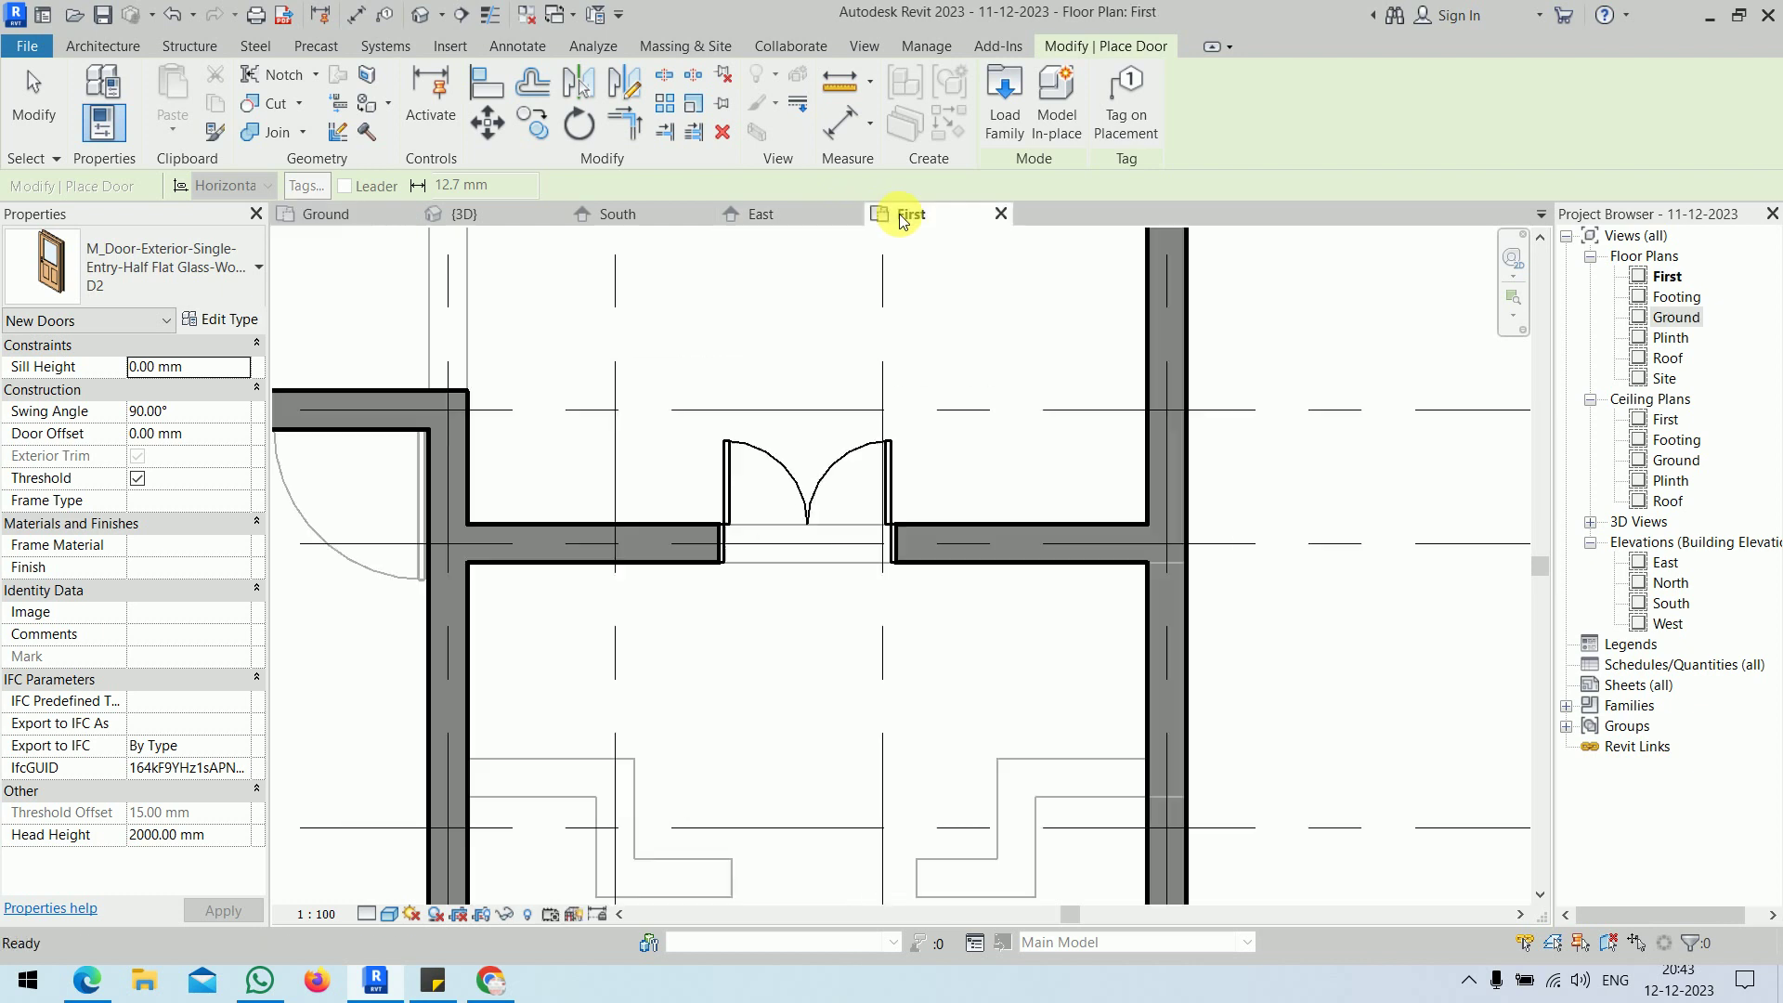
scroll(945, 436, "down", 4)
middle_click_drag(944, 426, 842, 698)
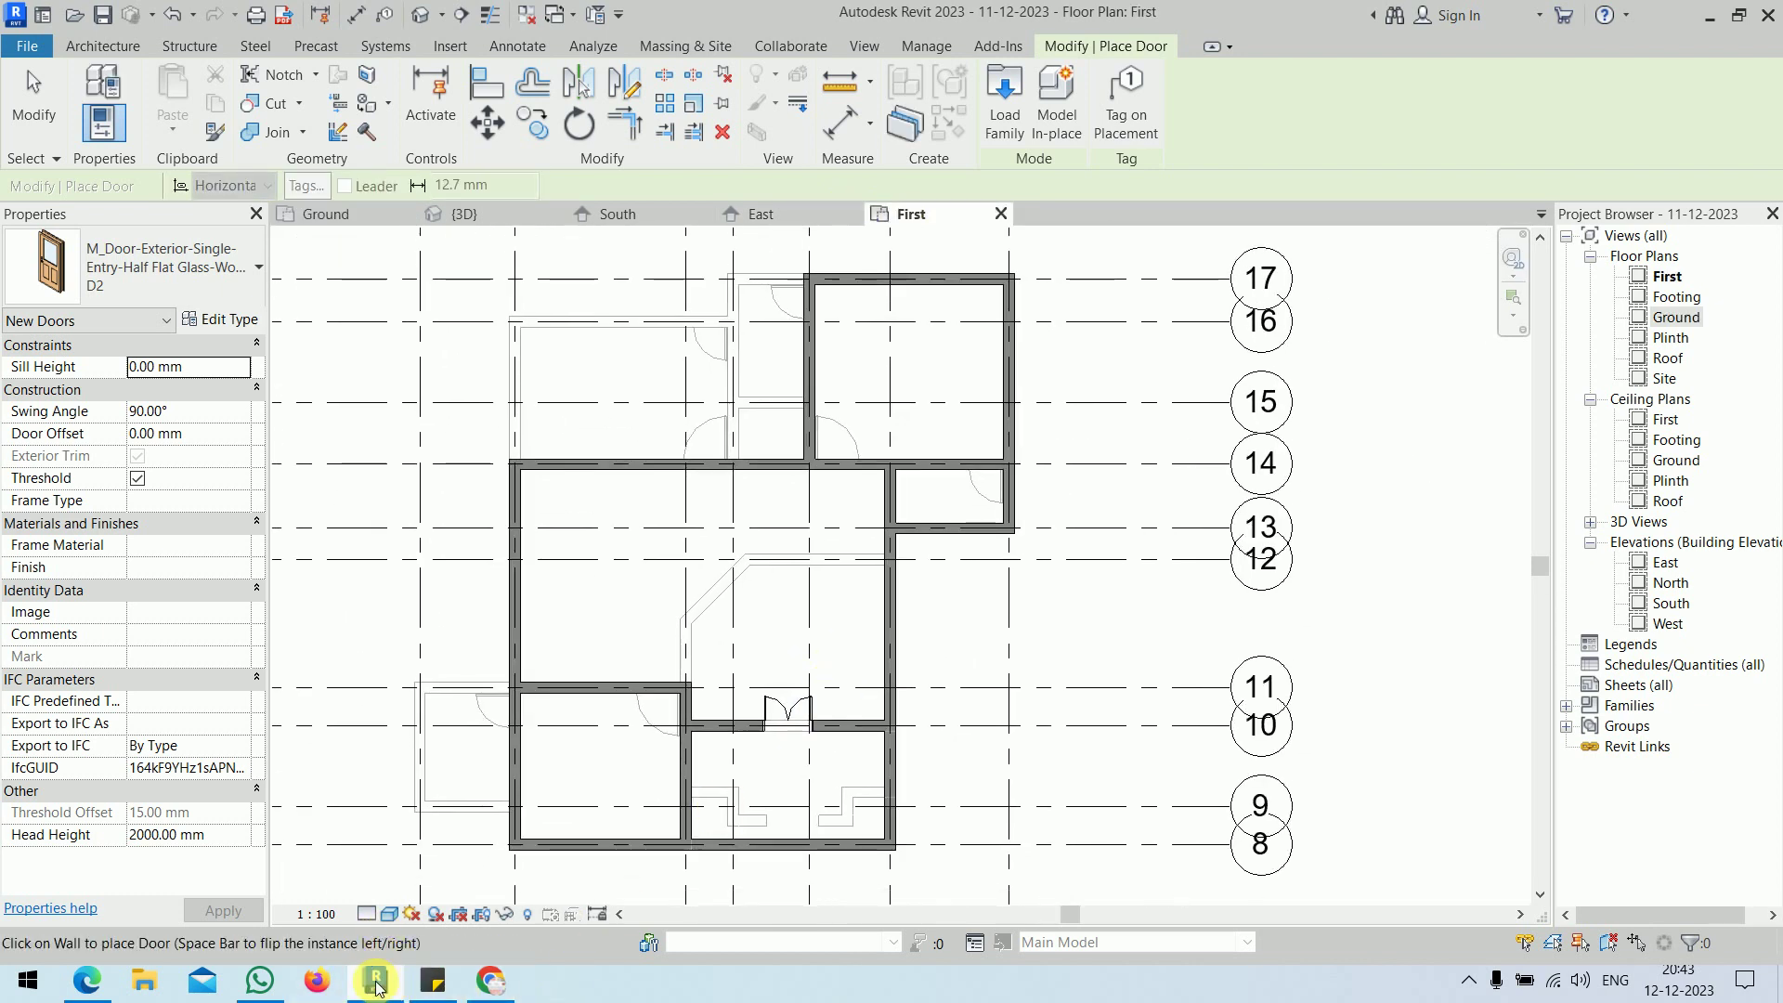
- Switch to the workbook and check the door positions on the First Floor Plan with opening details
left_click(86, 981)
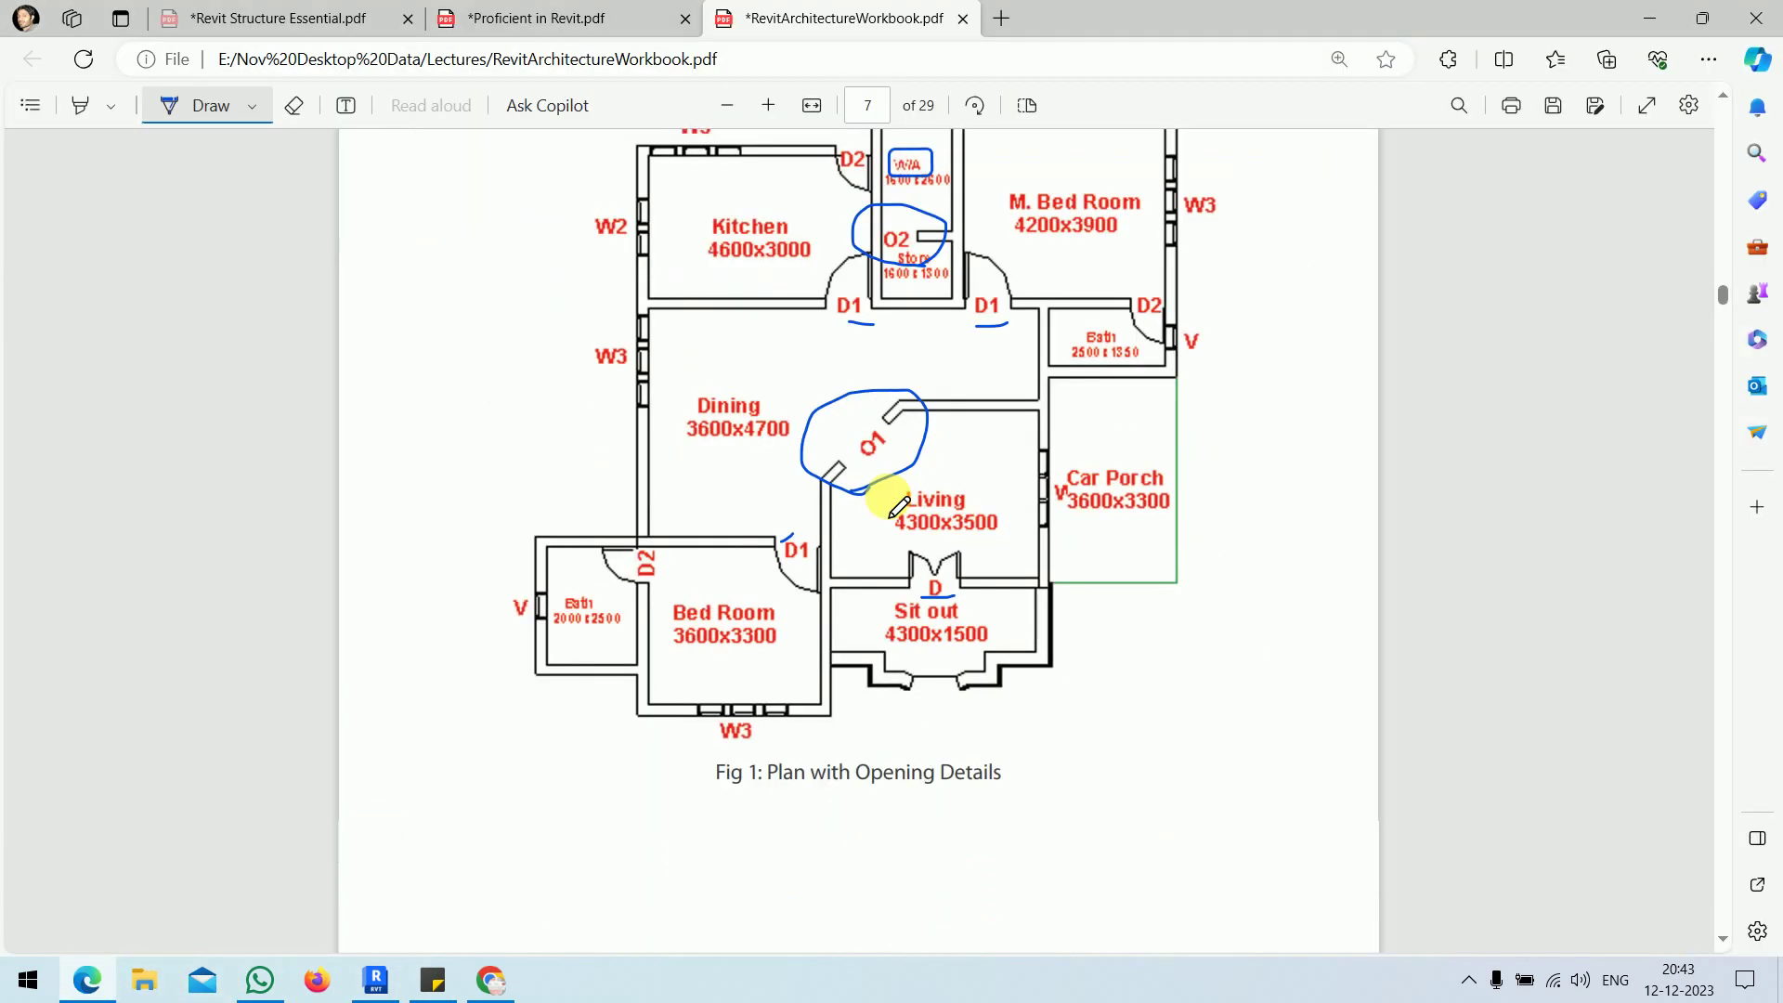
scroll(898, 507, "down", 5)
scroll(898, 507, "up", 5)
scroll(898, 507, "down", 10)
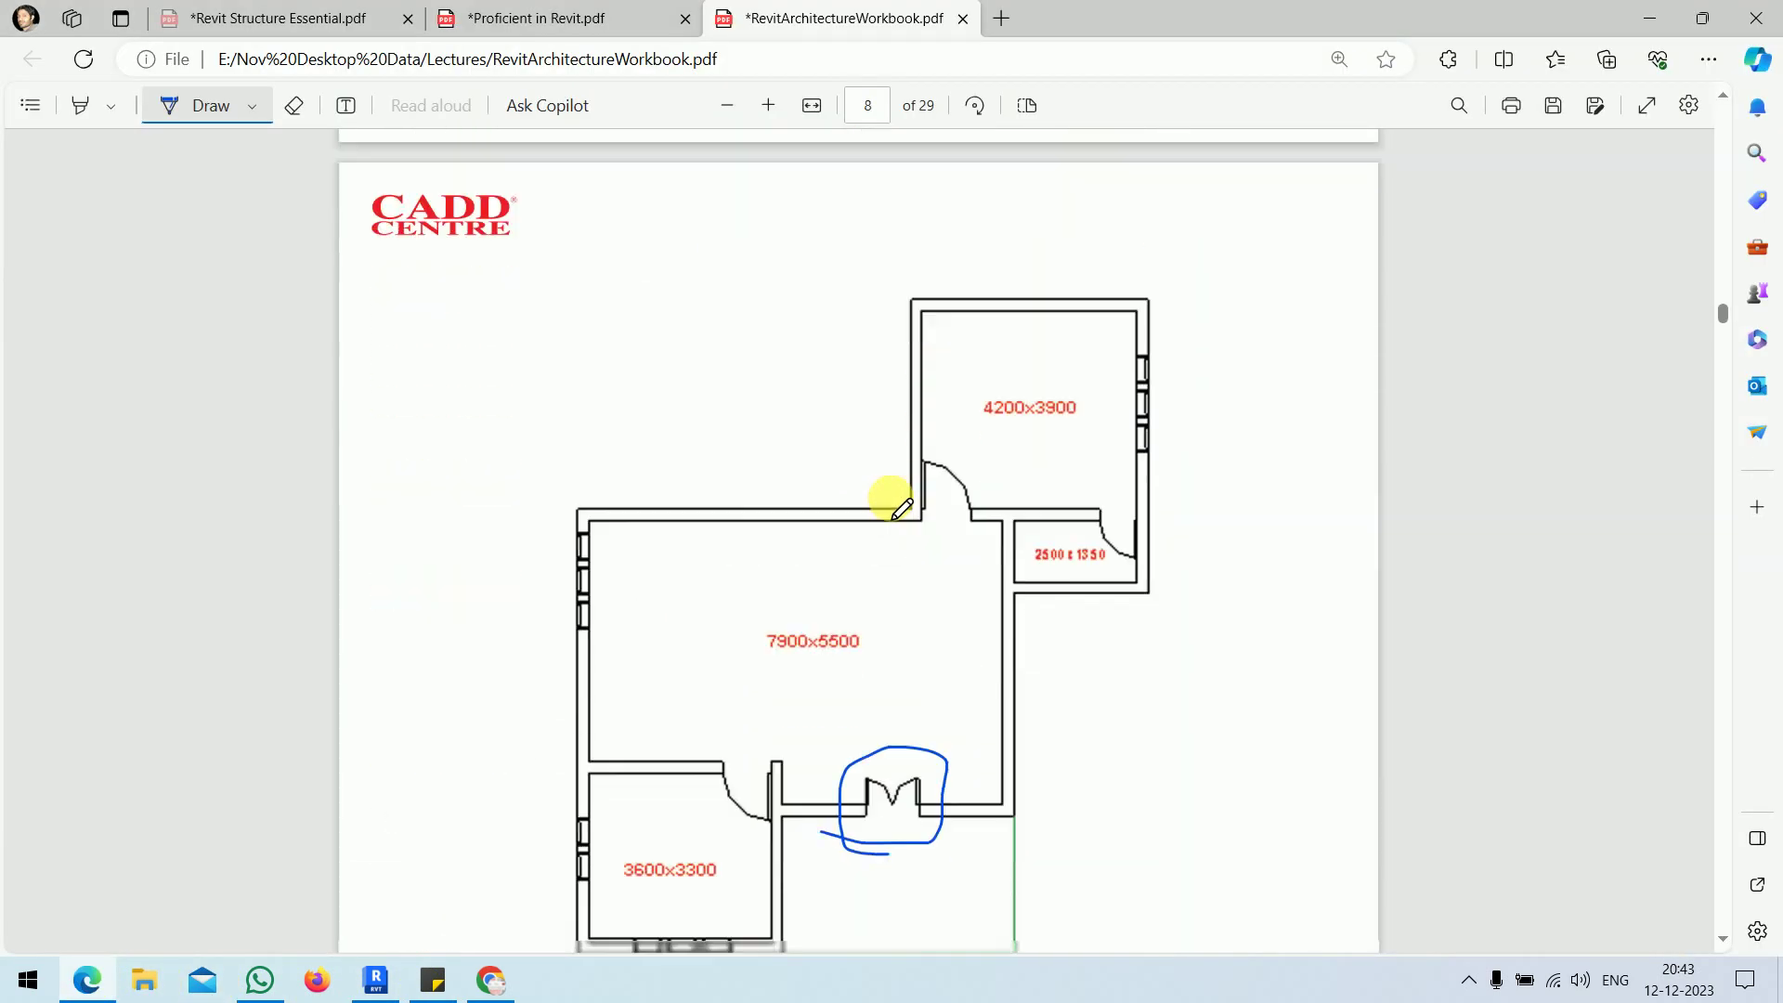
scroll(899, 506, "down", 3)
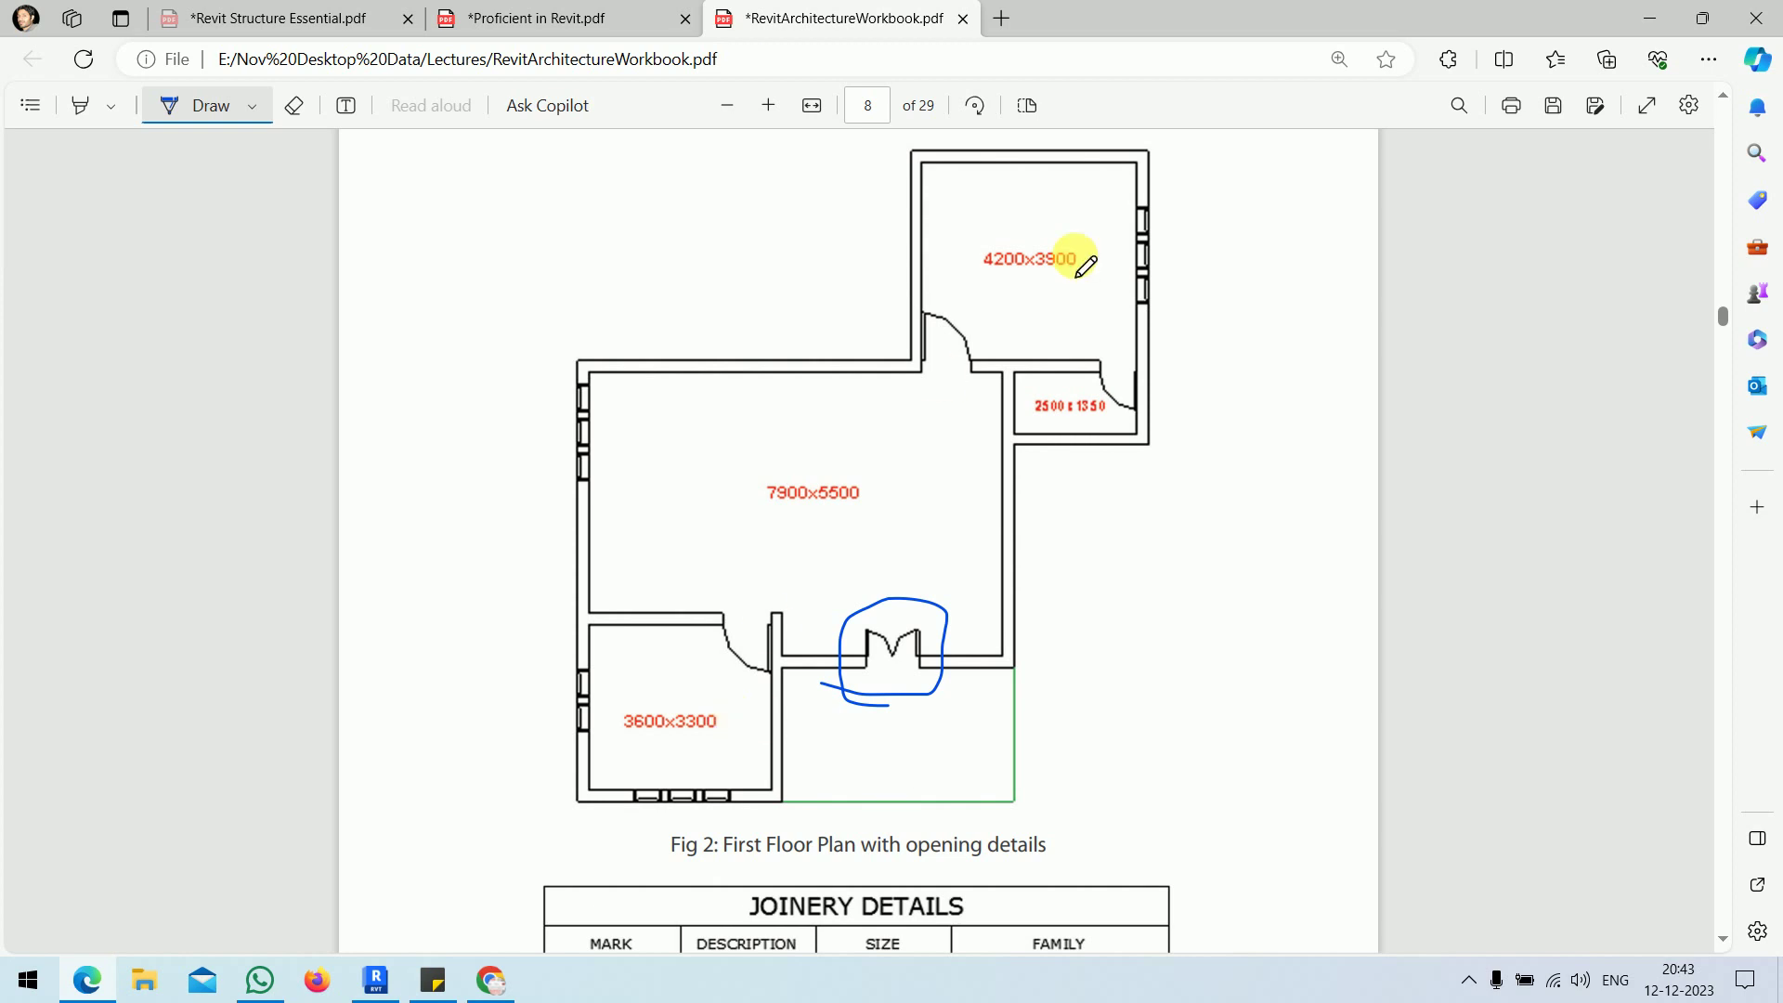
- Return to Revit and place a D2 door in the small room's upper wall, flush with its right wall and swinging into that room
left_click(484, 983)
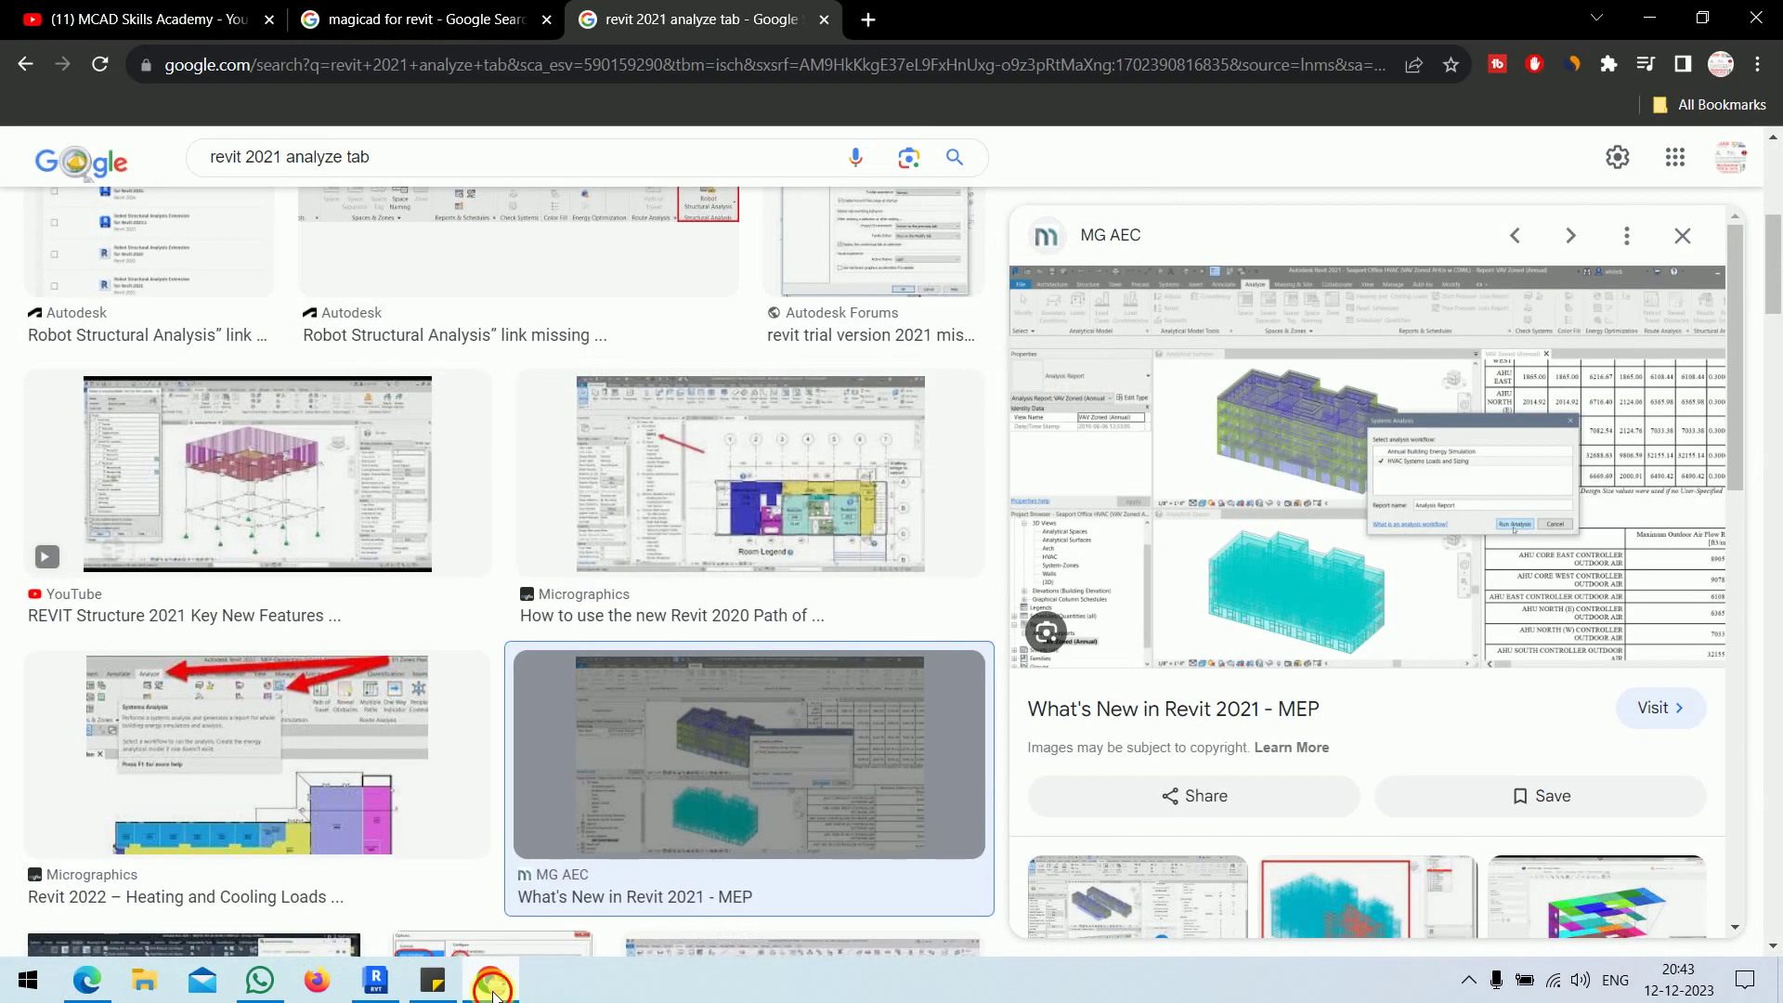
left_click(485, 982)
left_click(389, 992)
scroll(970, 502, "up", 5)
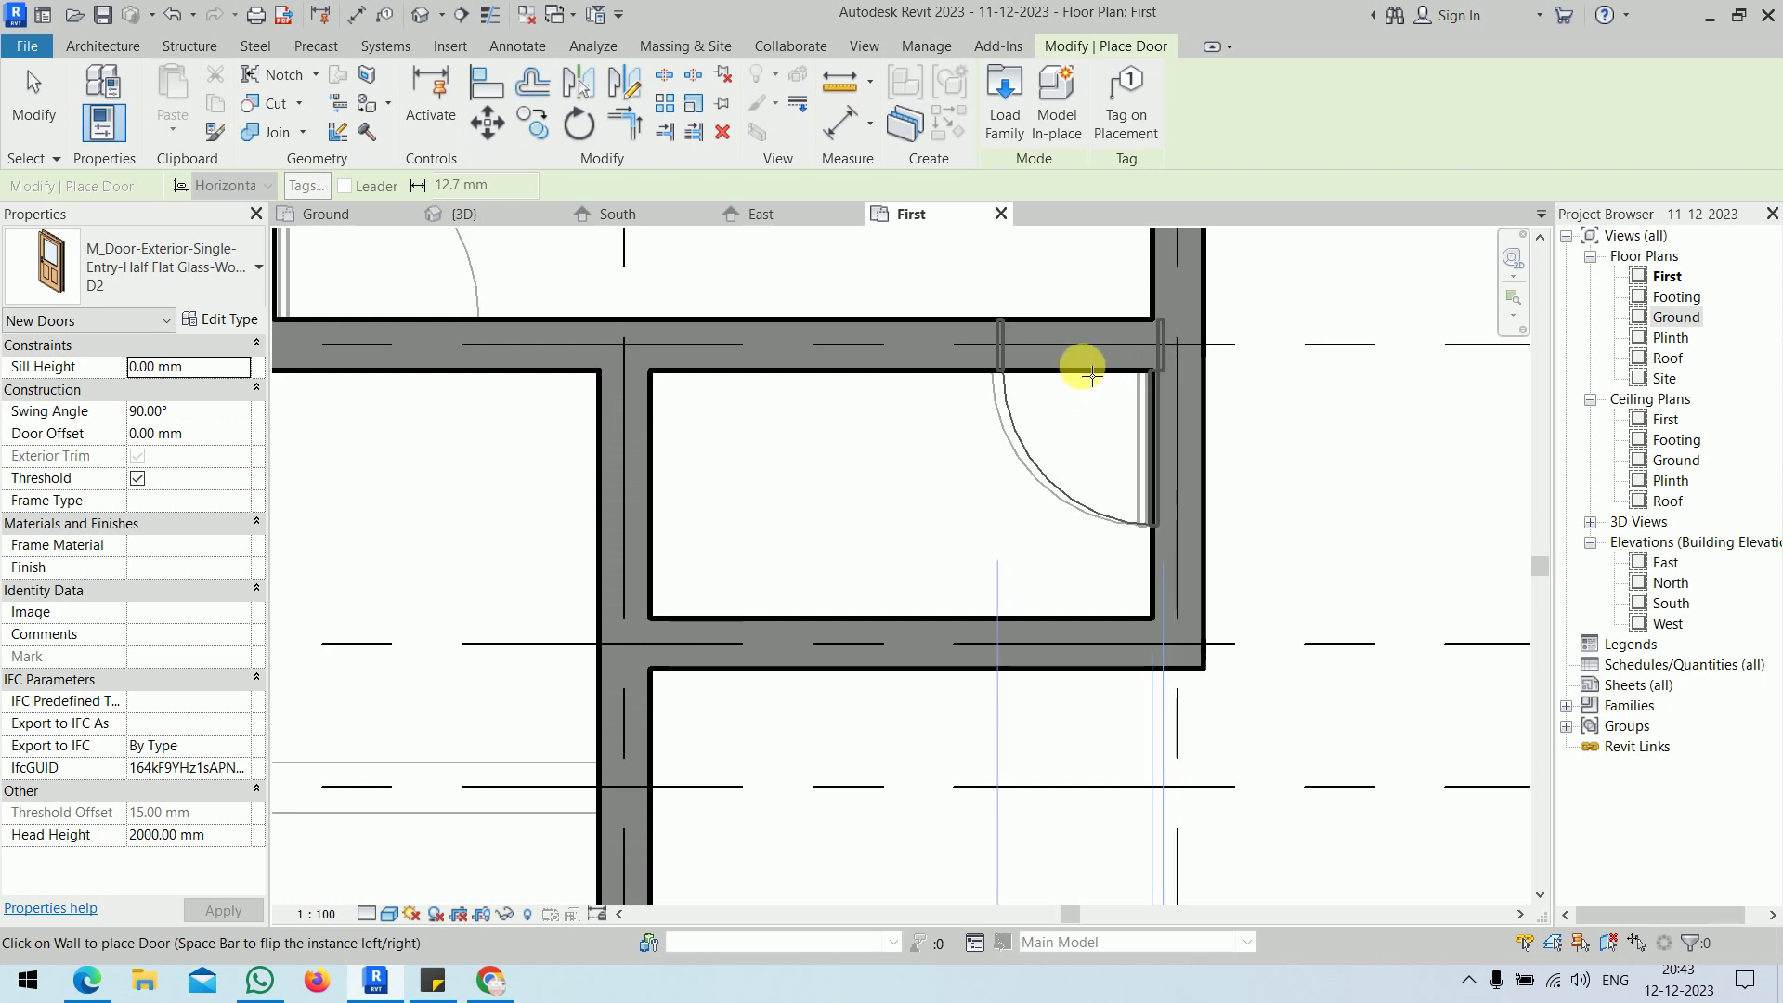
left_click(1067, 360)
scroll(1102, 462, "down", 3)
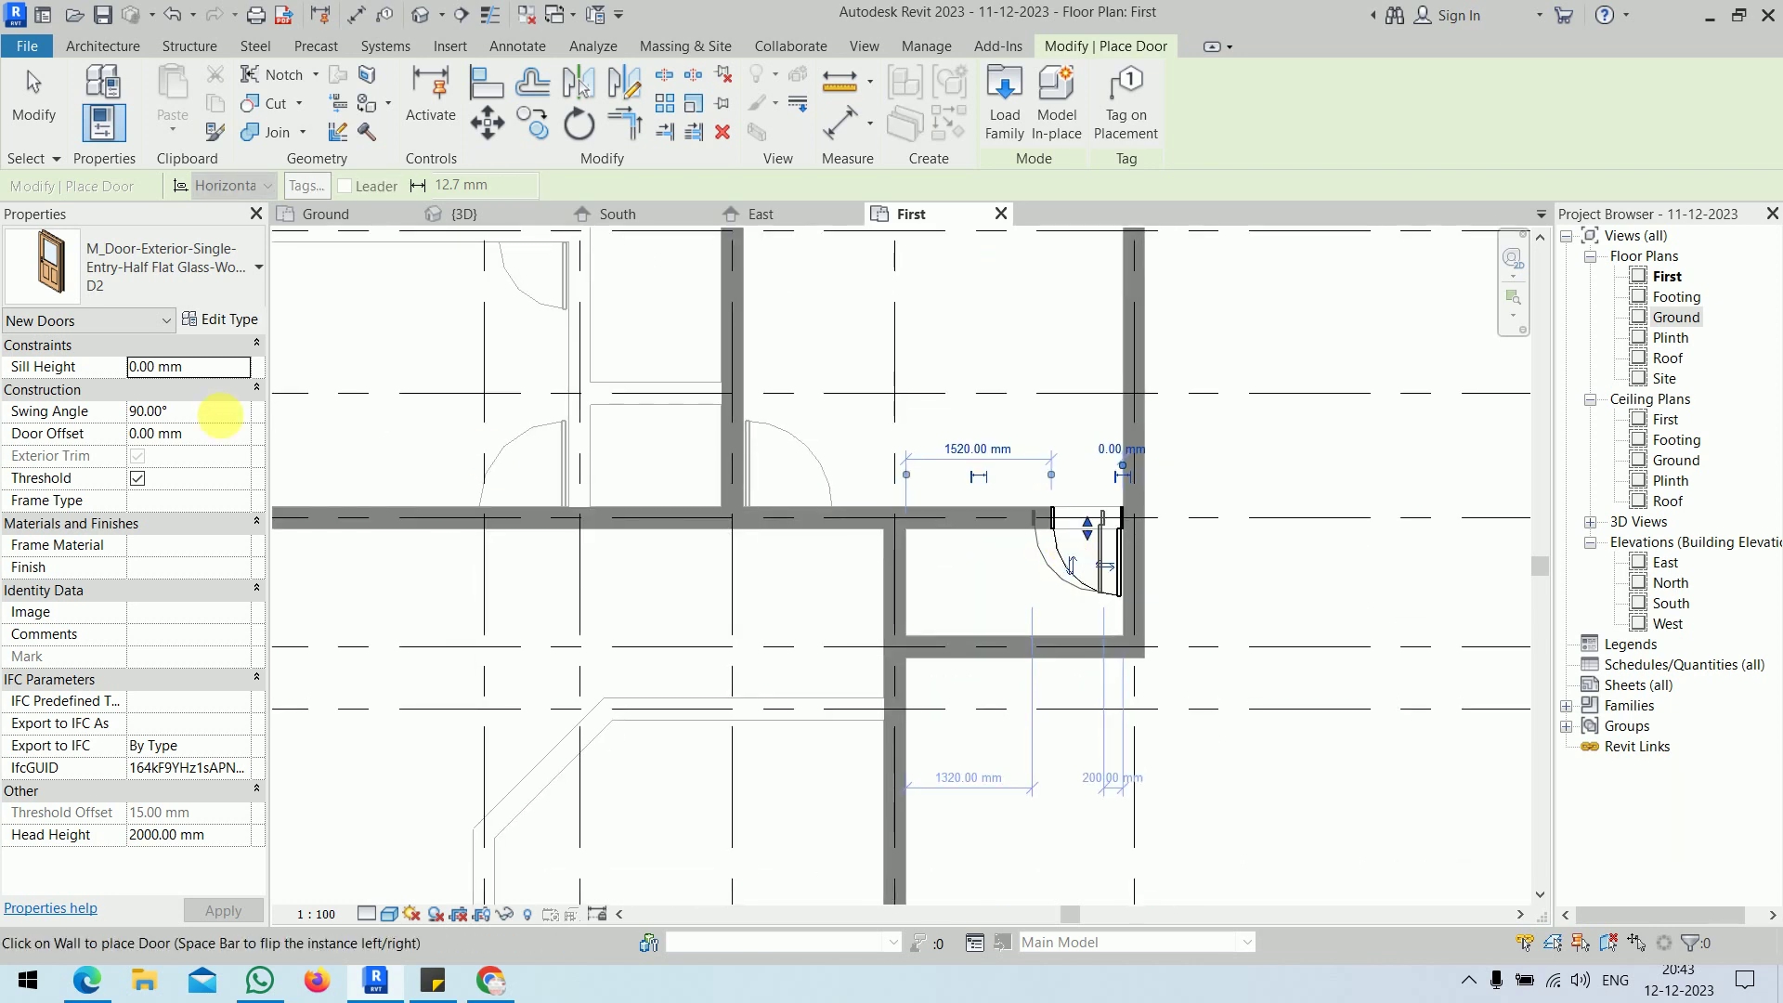
- Place a D1 door in the lower wall of the upper-right room, next to its left wall and swinging into the room
left_click(199, 250)
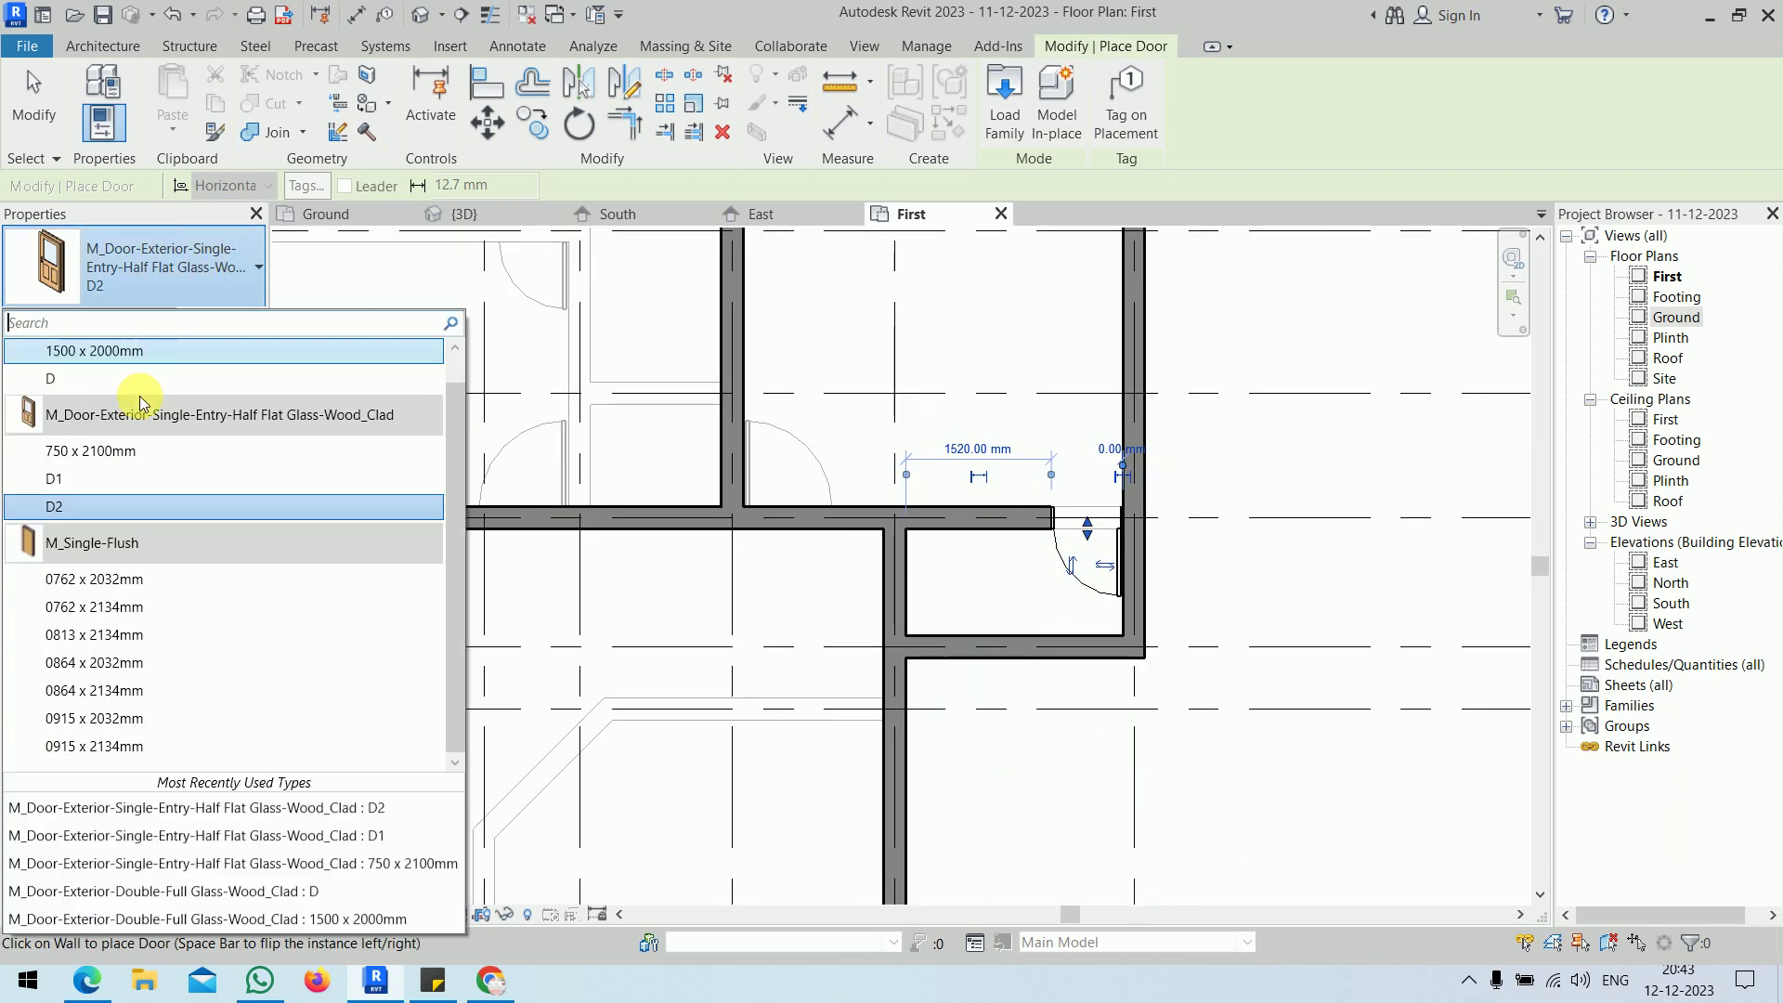
left_click(97, 478)
scroll(726, 461, "up", 3)
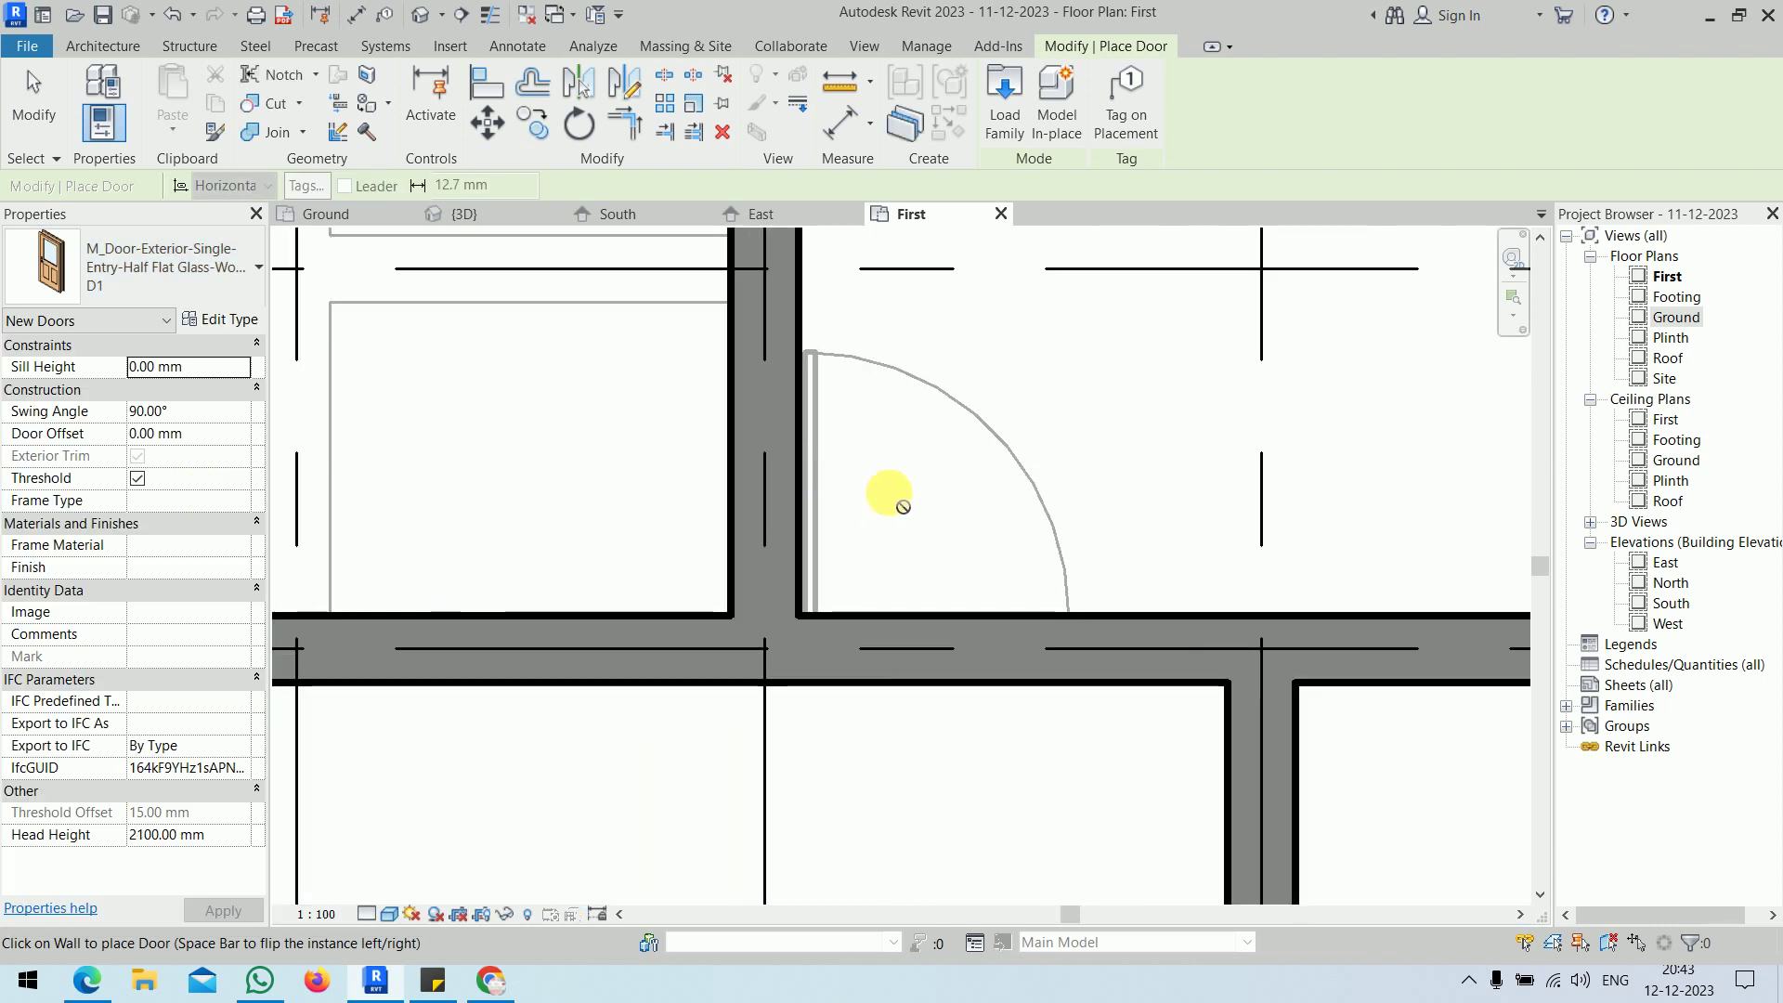
left_click(943, 618)
scroll(940, 617, "down", 3)
- Place a D1 door at the right end of the lower-left room's upper wall, swinging inward, and end door placement
middle_click_drag(863, 766, 967, 331)
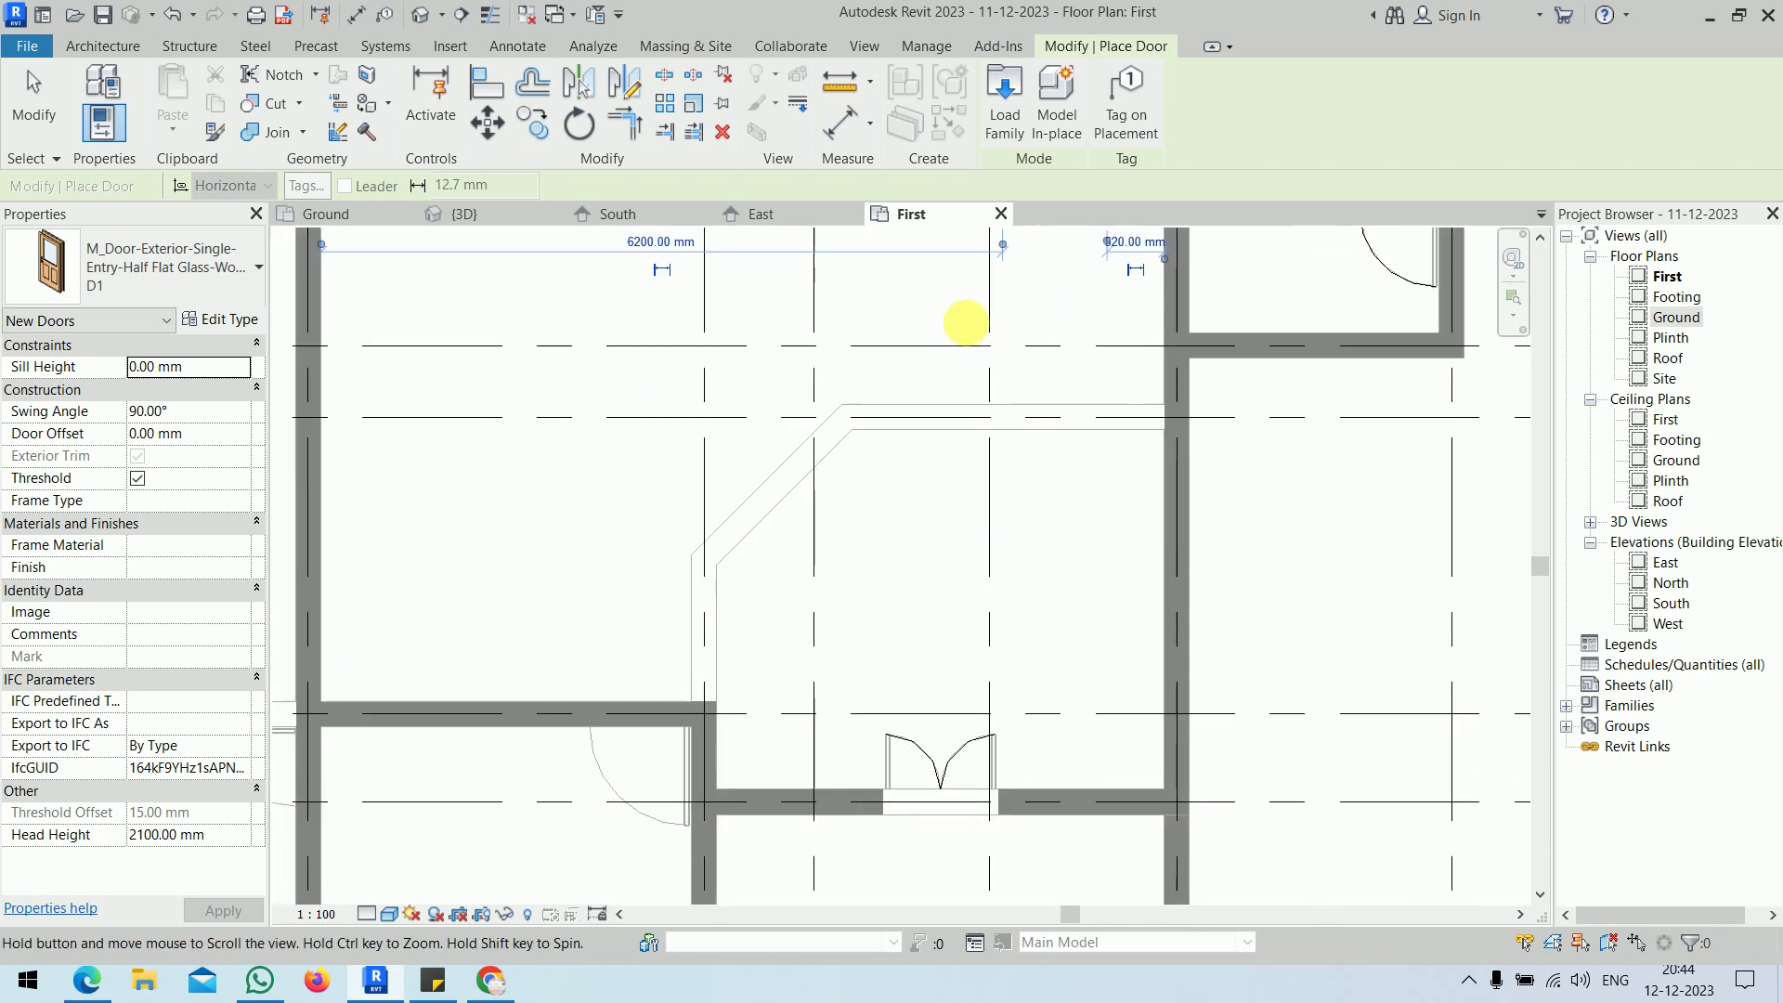
scroll(883, 617, "up", 4)
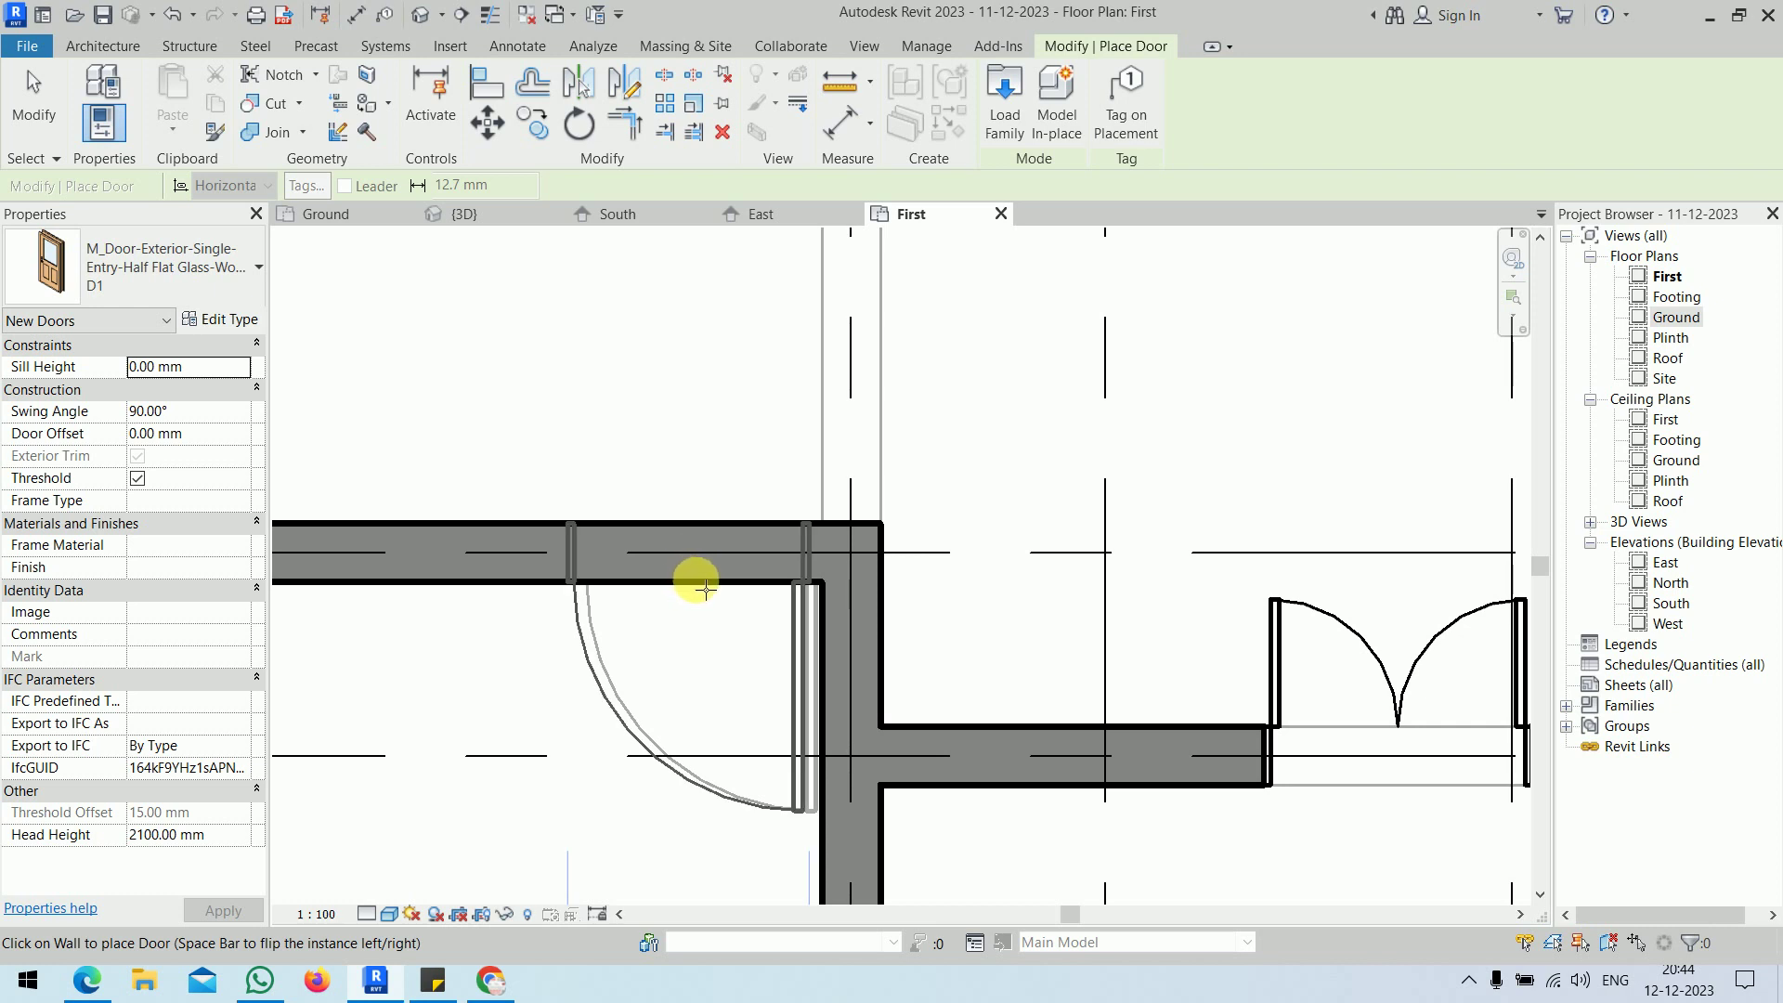
scroll(697, 577, "down", 5)
middle_click_drag(836, 520, 859, 689)
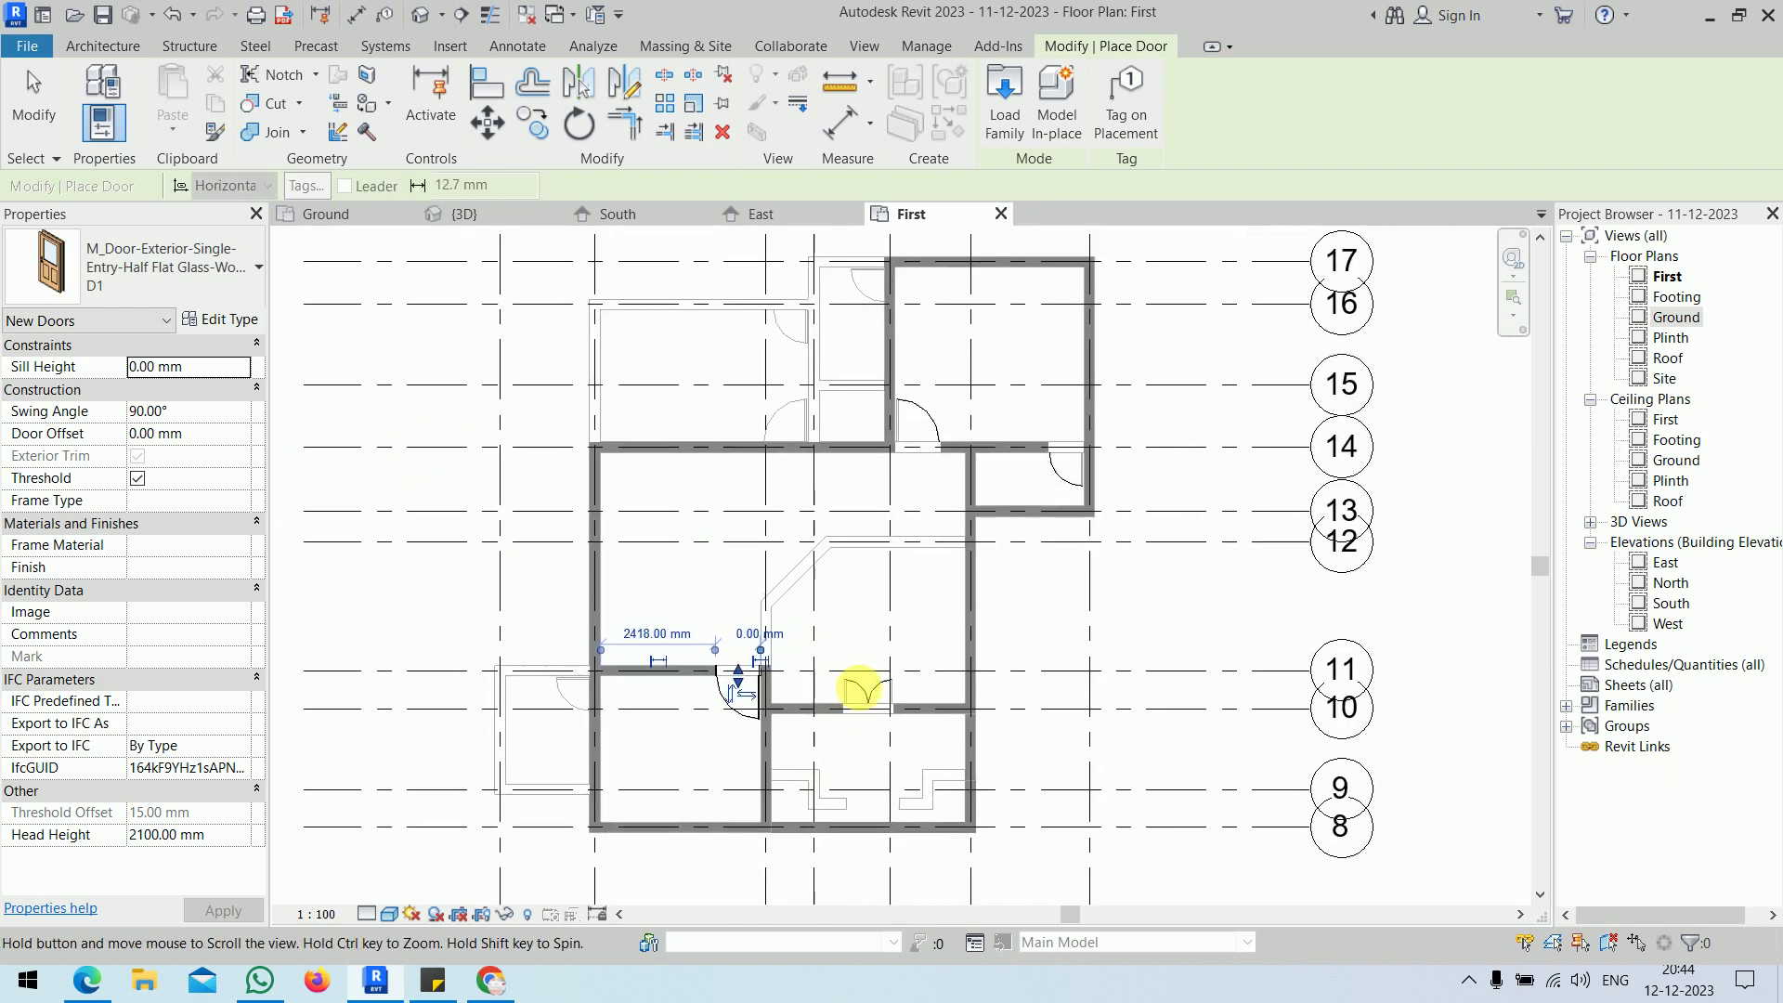
left_click(859, 689)
key("Escape")
key("Escape")
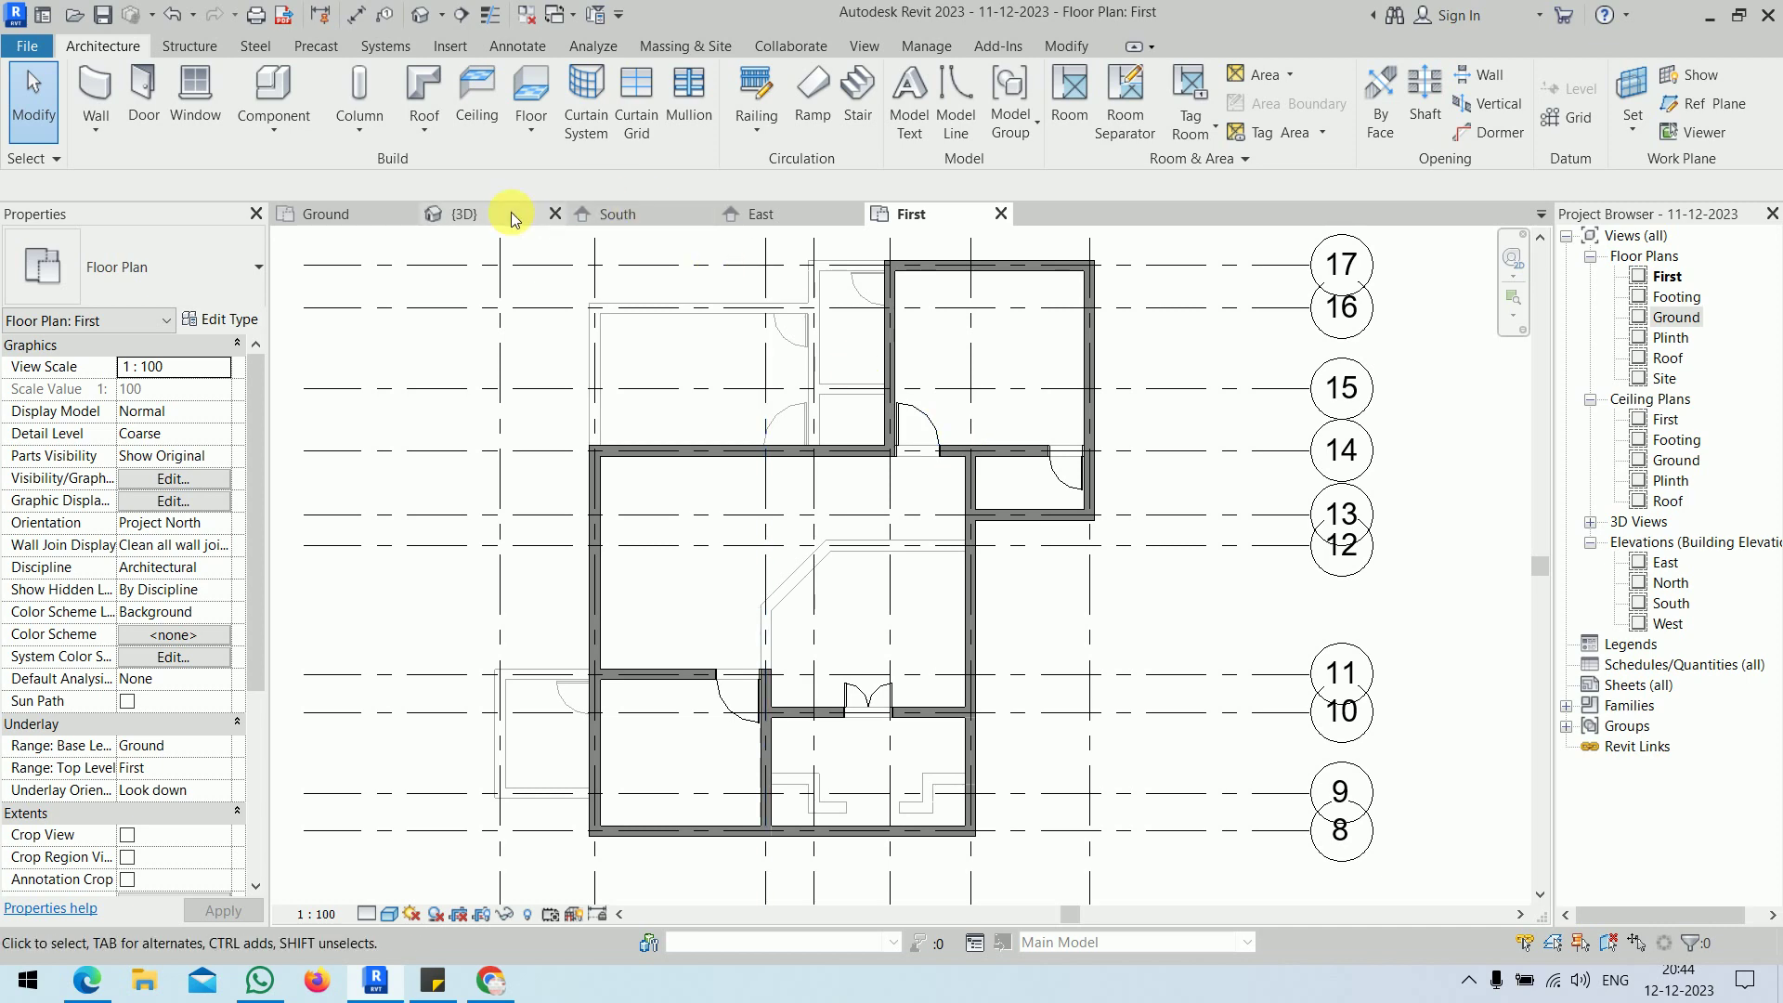
- Inspect the doors on both floors in the 3D view and return to the Ground floor plan
left_click(464, 213)
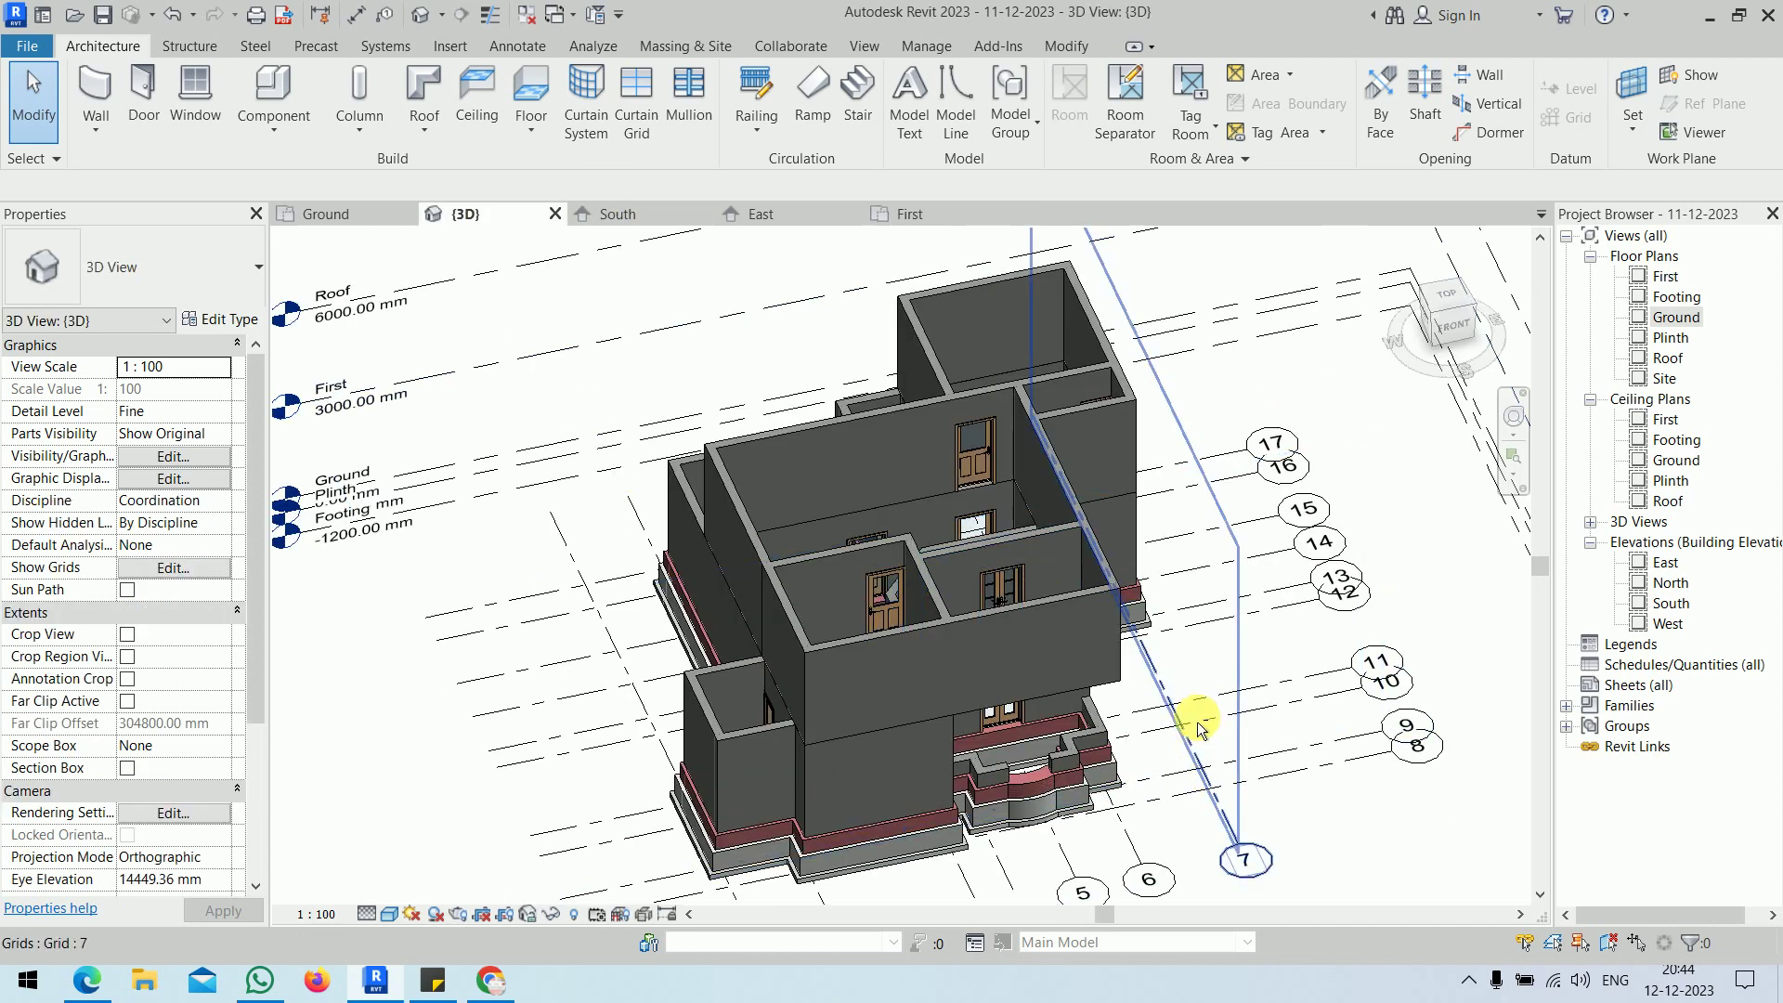
middle_click_drag(1198, 730, 1084, 791, "shift")
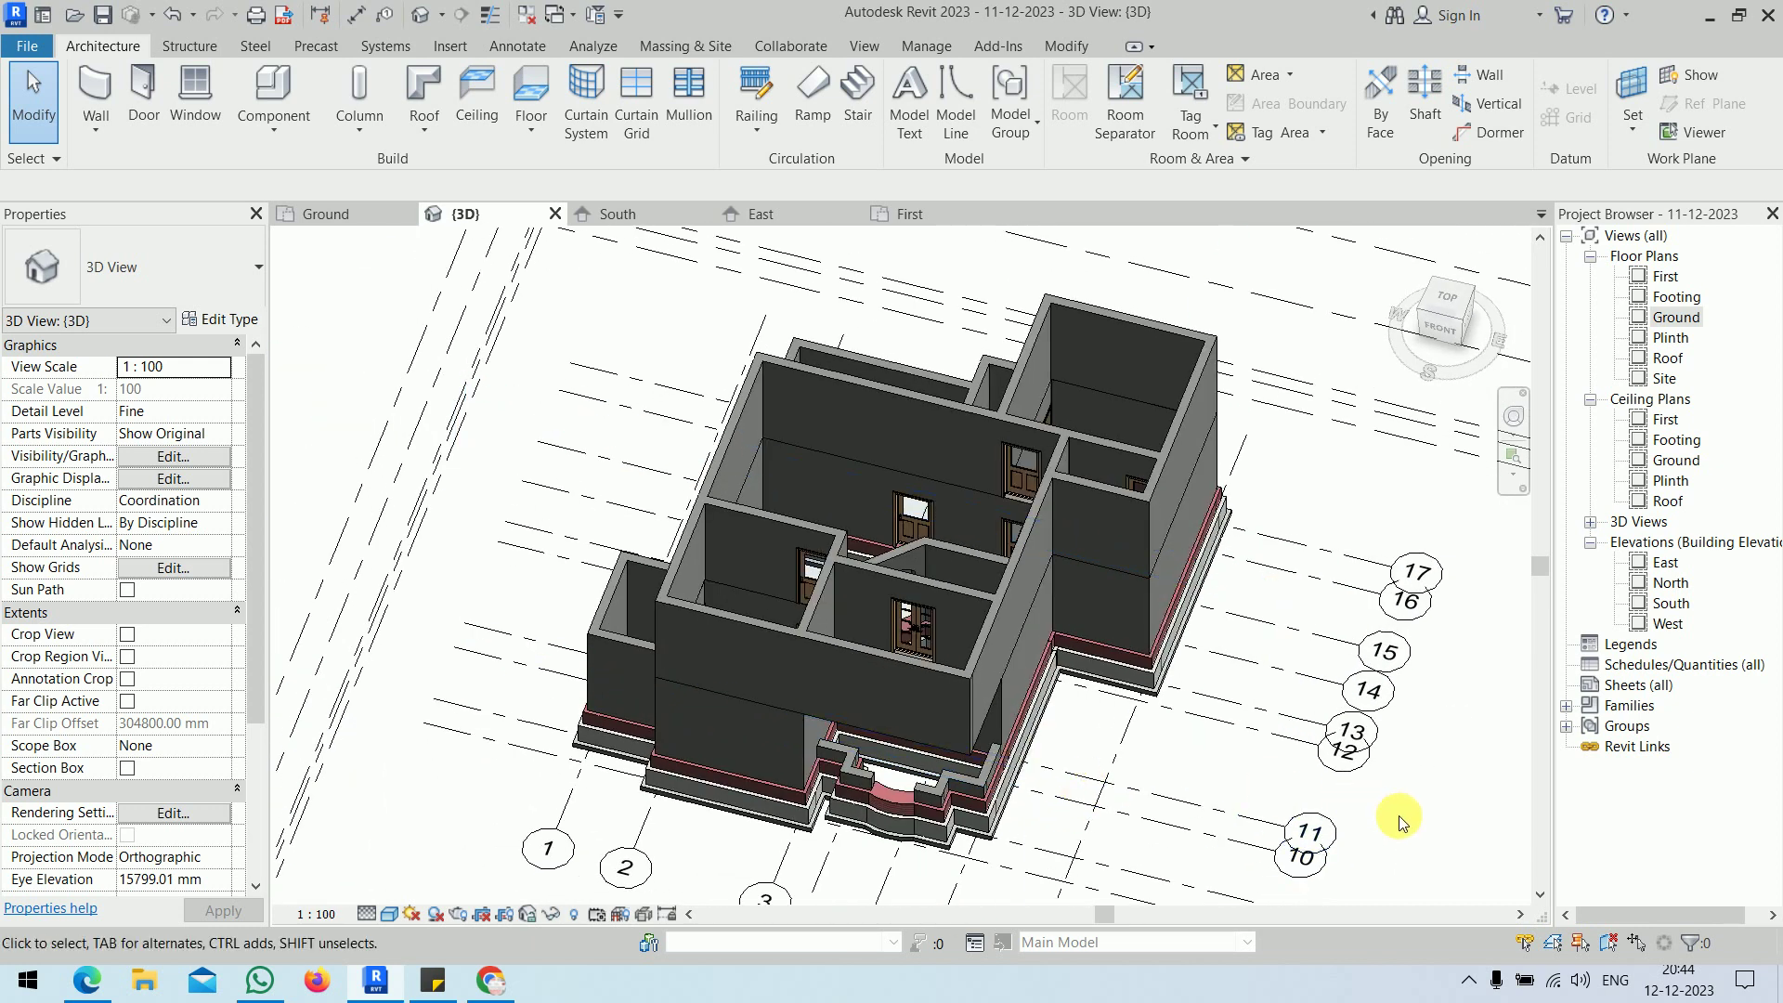
double_click(1676, 318)
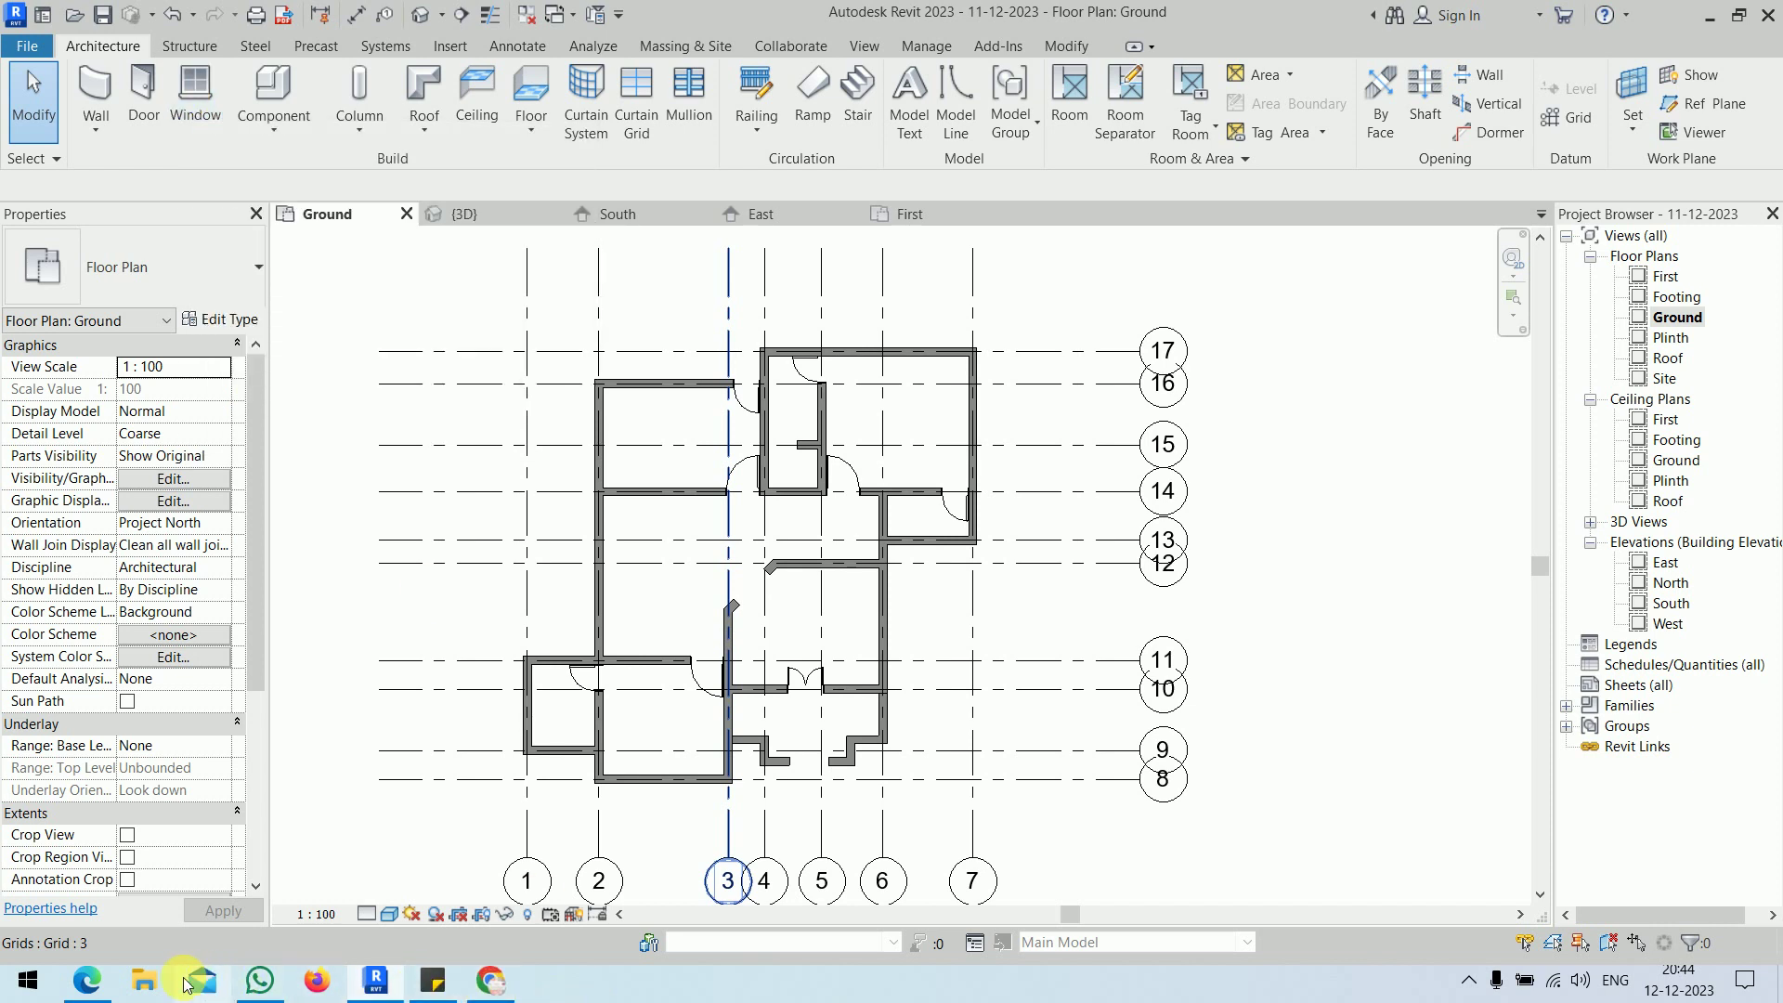
- Switch to the workbook and check the window entries in the joinery details and the ground floor opening plan
left_click(87, 980)
scroll(1160, 641, "down", 5)
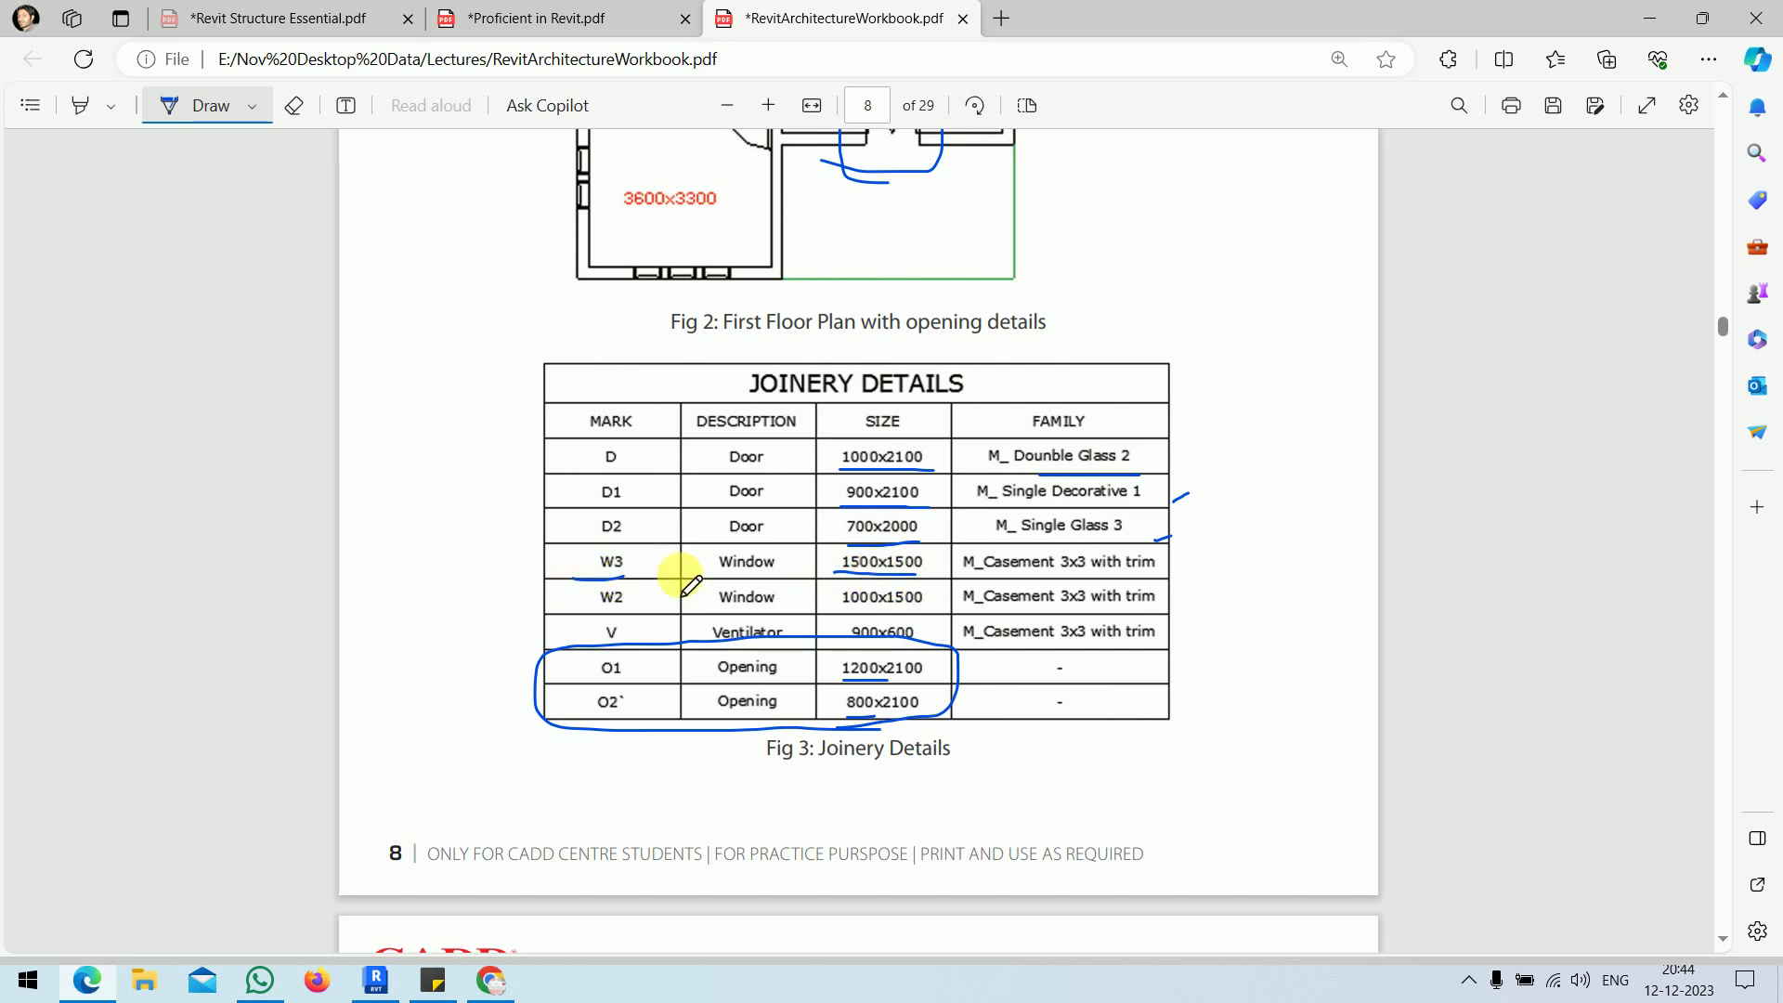
scroll(923, 590, "up", 5)
scroll(1086, 616, "up", 10)
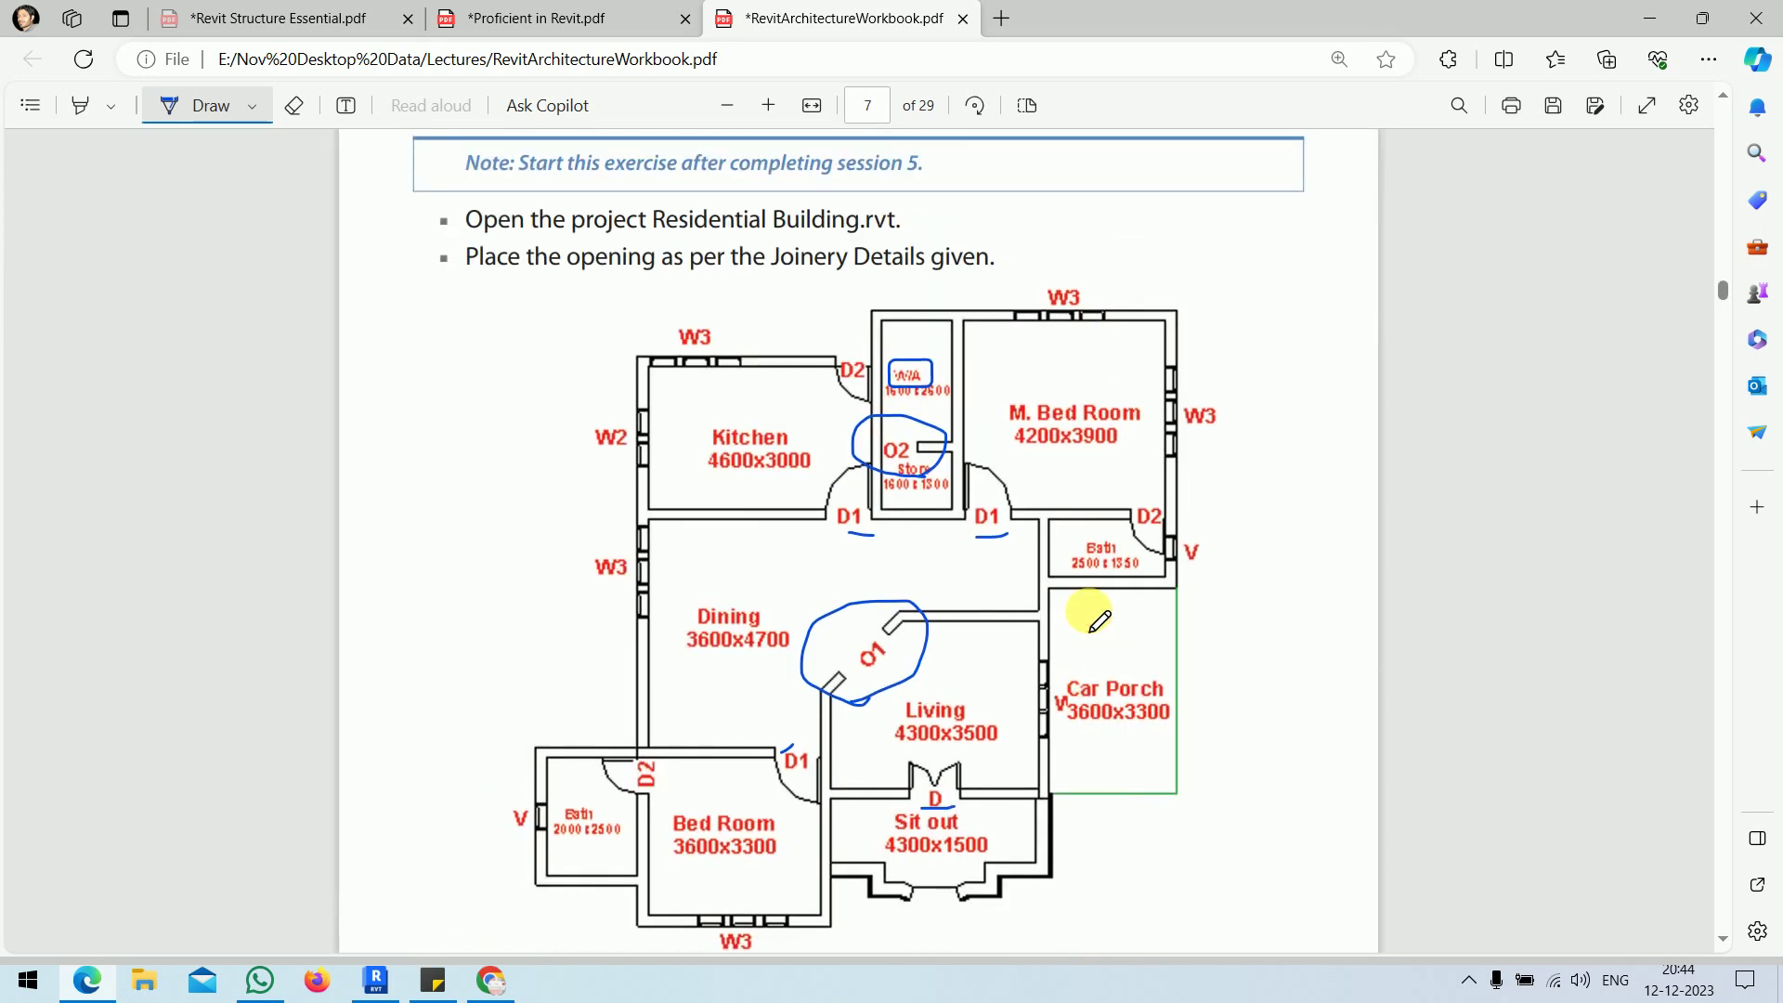
- Draw tick marks beside the W3 windows of the kitchen, dining room, bed room and both master bedroom walls on the workbook plan
left_click_drag(1082, 263, 1139, 247)
left_click_drag(727, 331, 745, 332)
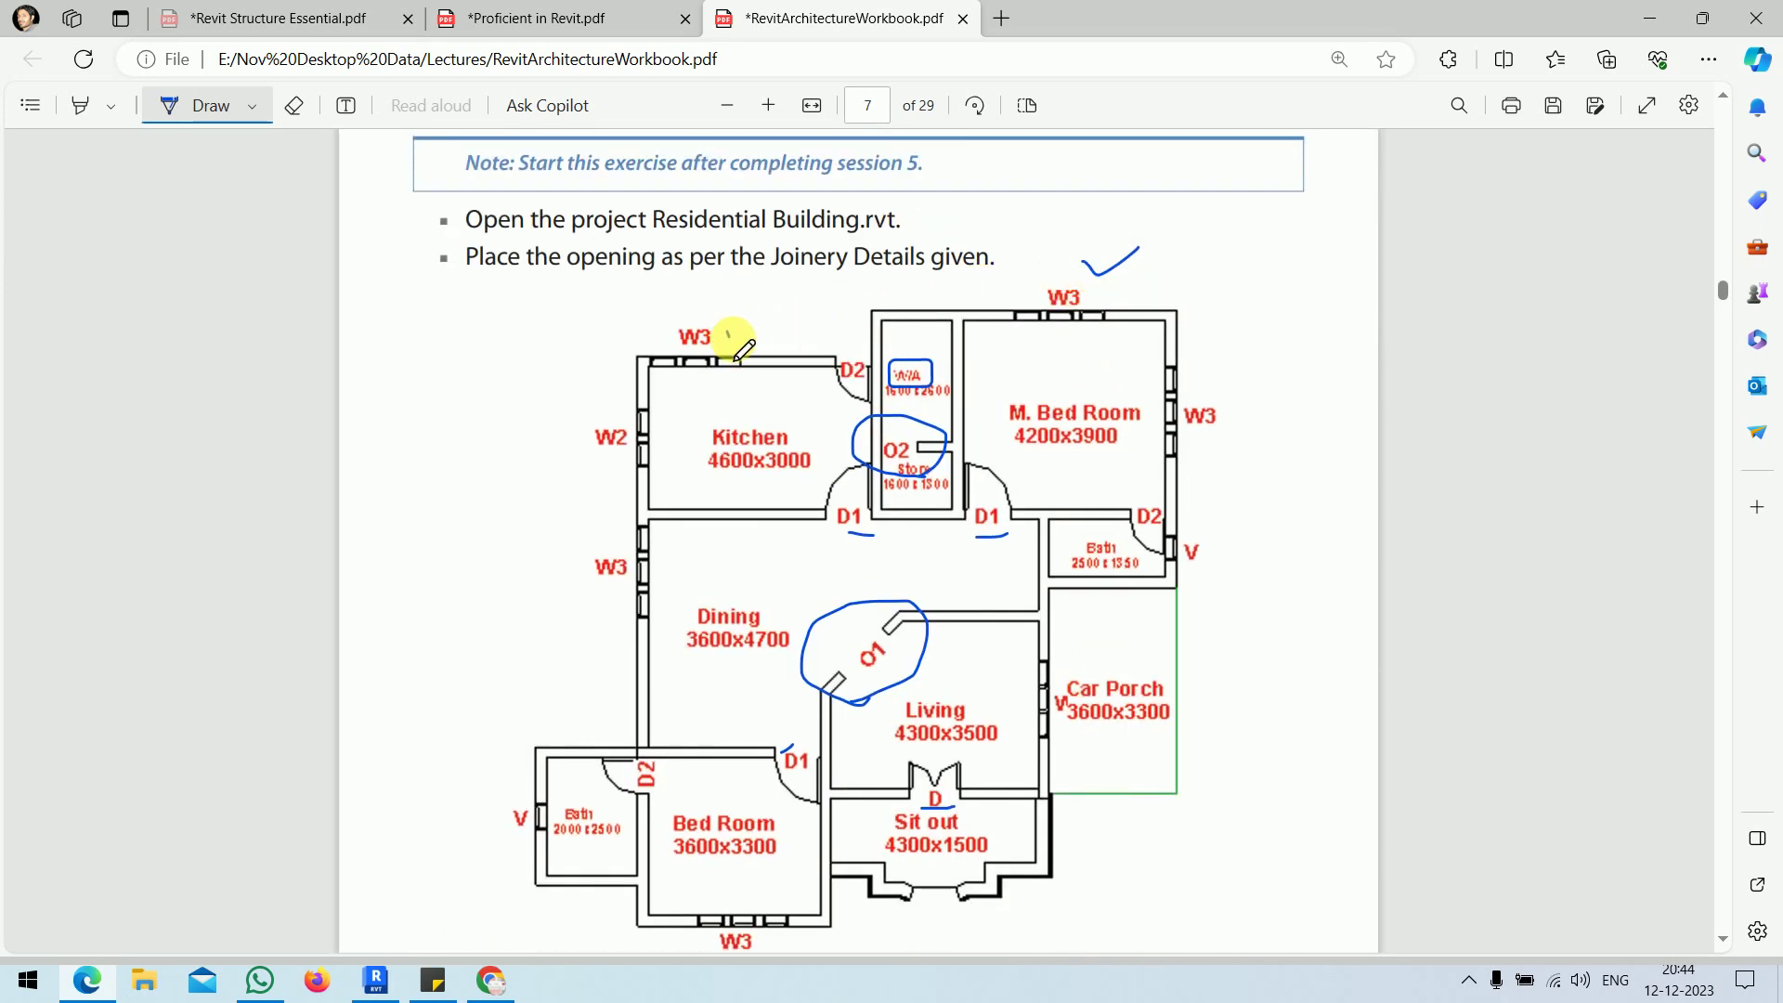
left_click_drag(670, 590, 700, 582)
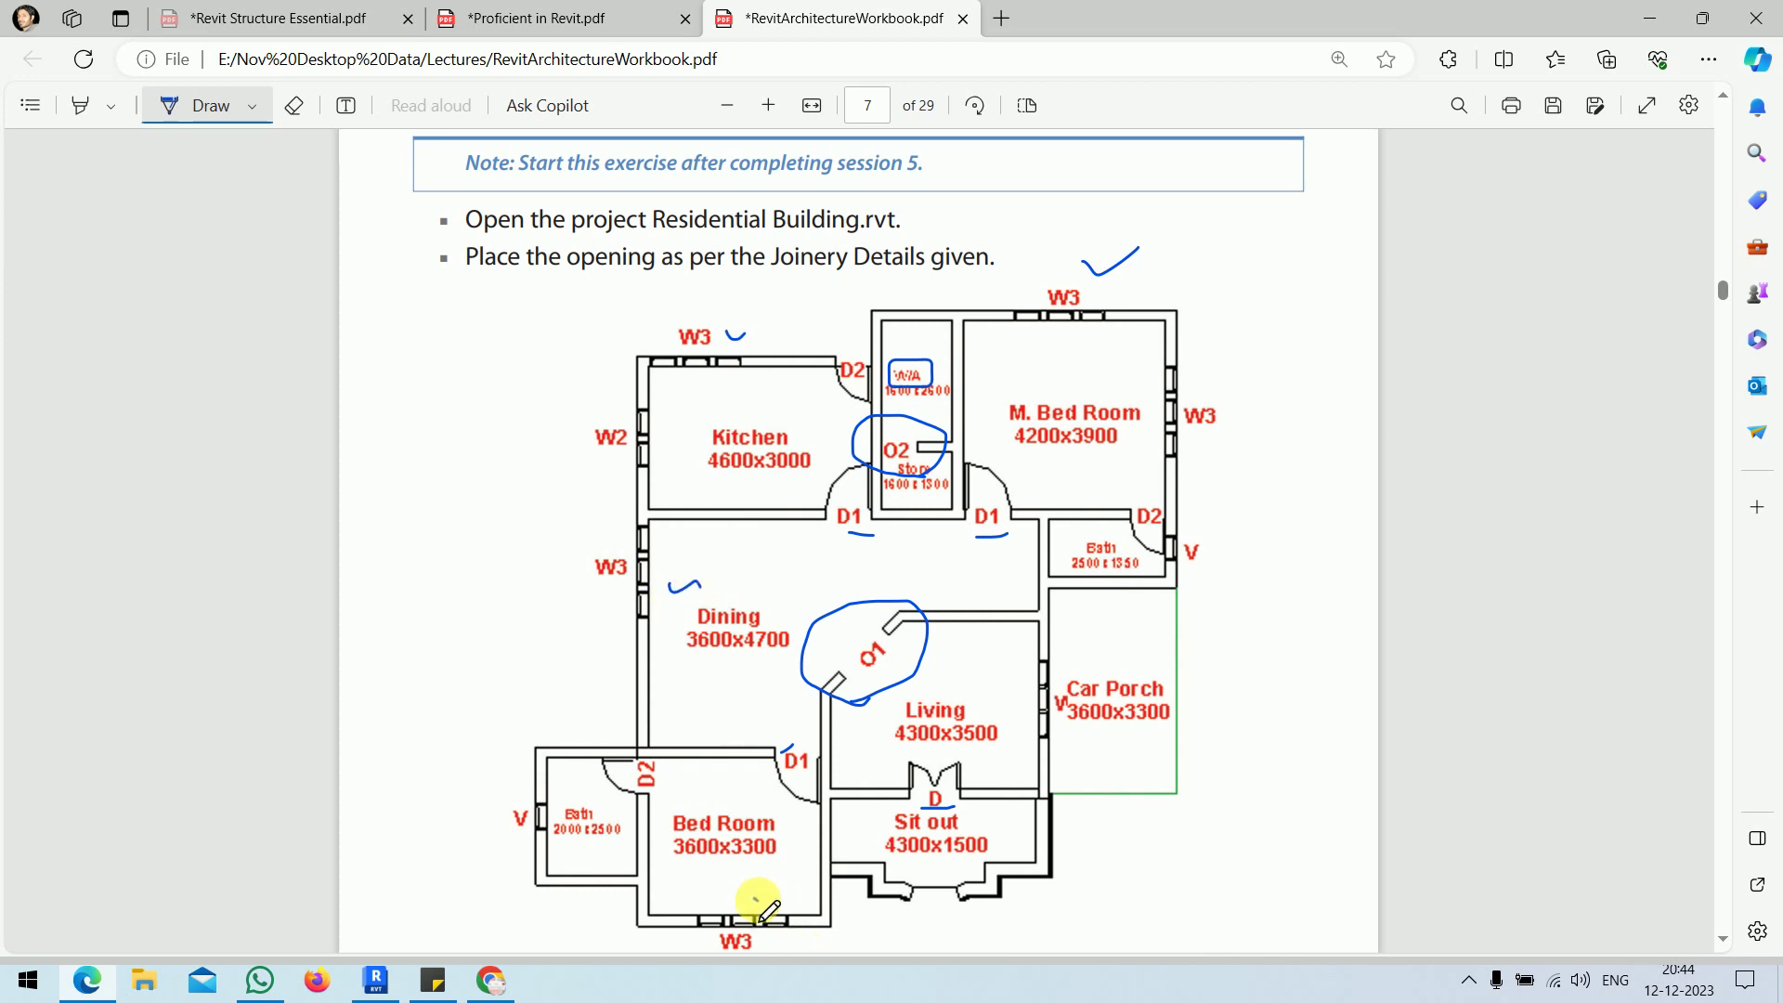
left_click_drag(753, 897, 773, 880)
left_click_drag(1200, 436, 1244, 420)
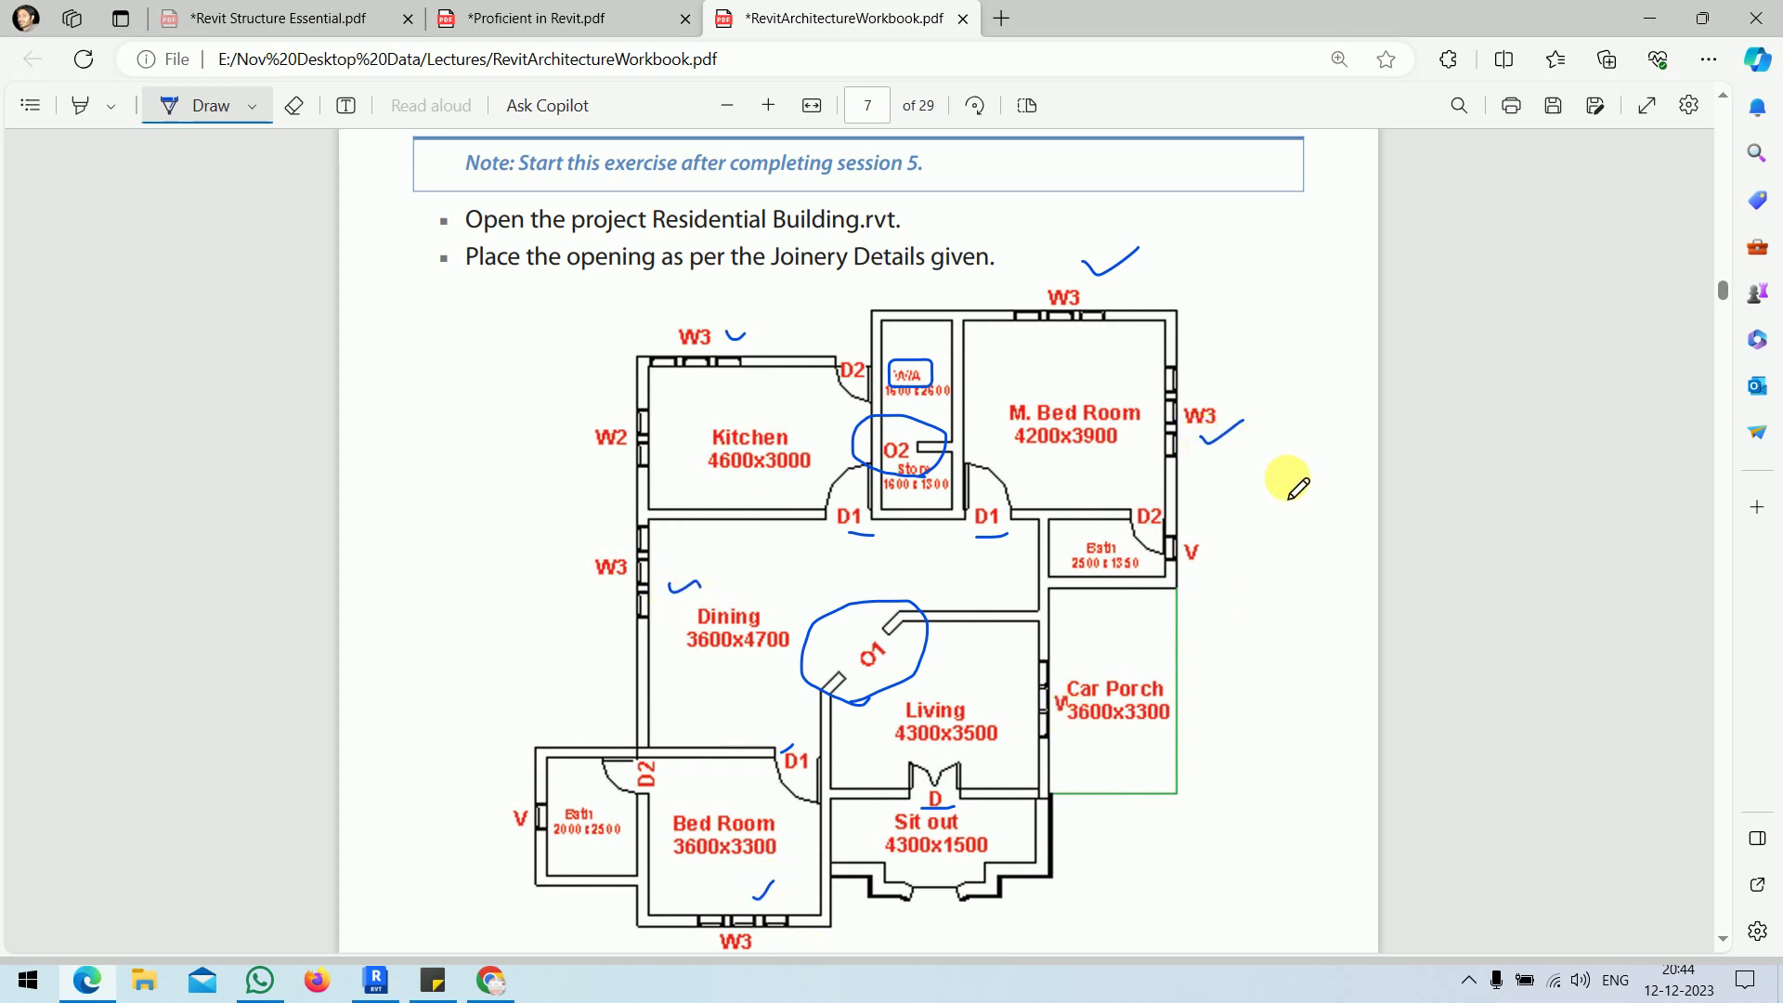
scroll(1288, 480, "down", 2)
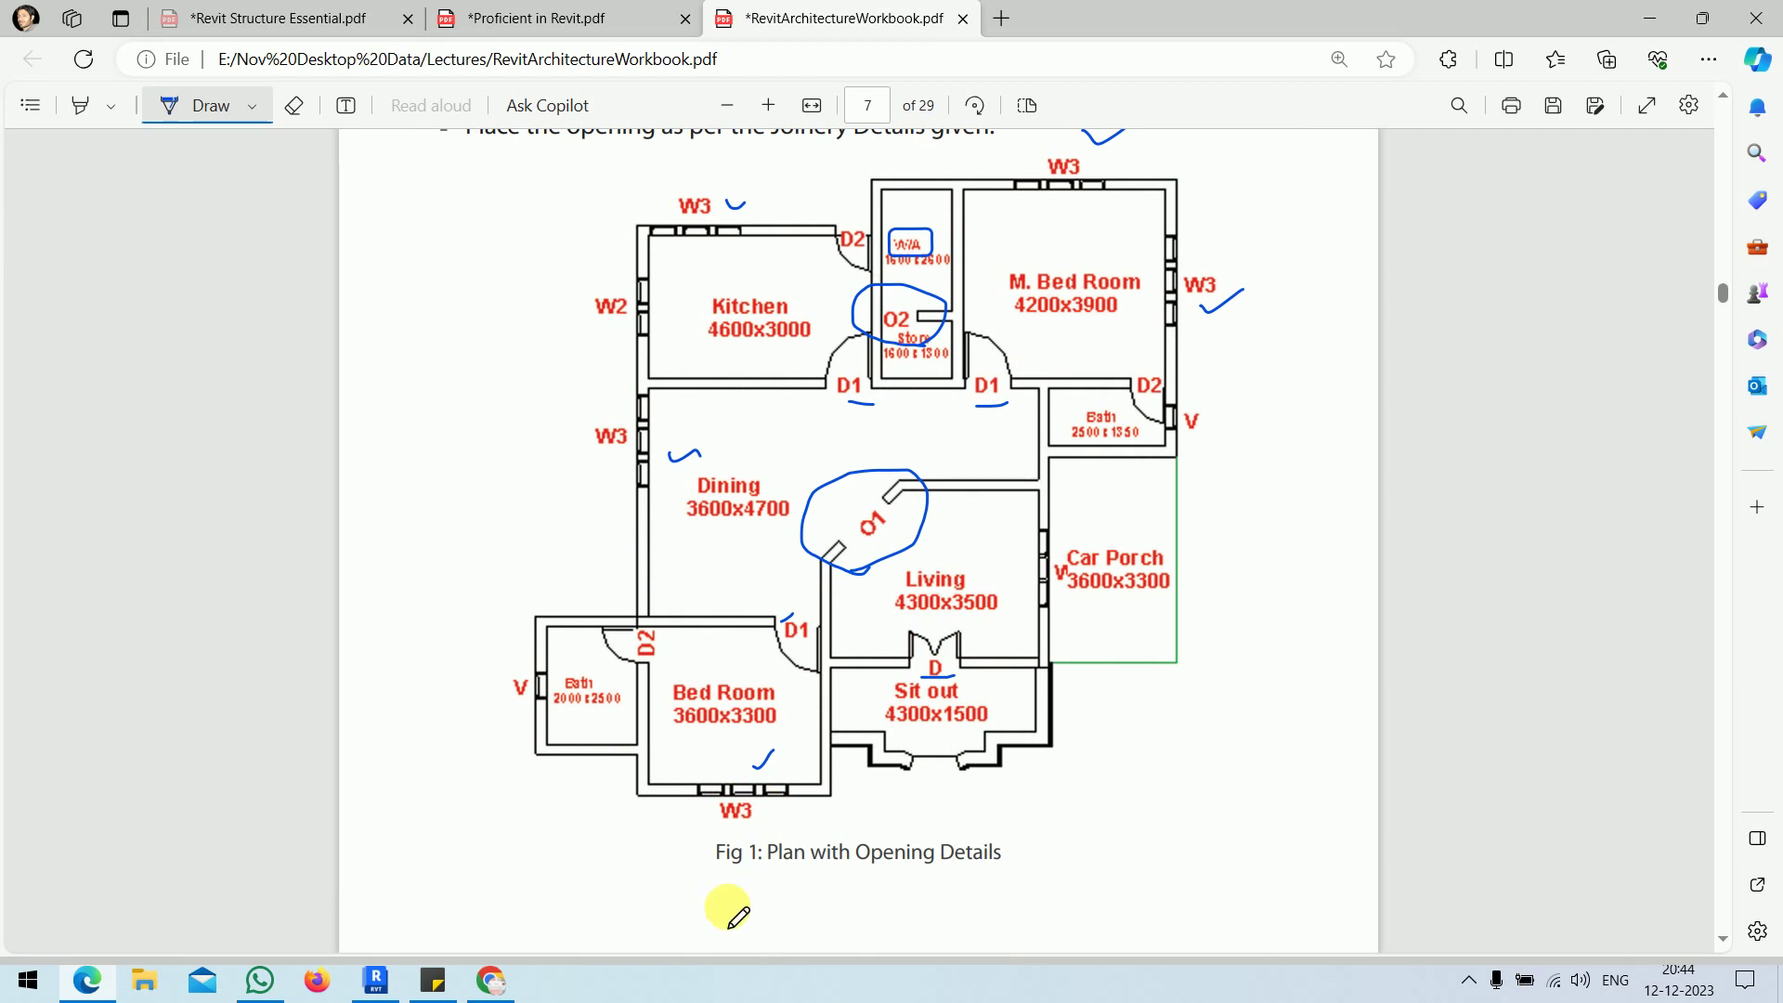
- Return to Revit, start the Window command and look through the window types available in the project
left_click(376, 980)
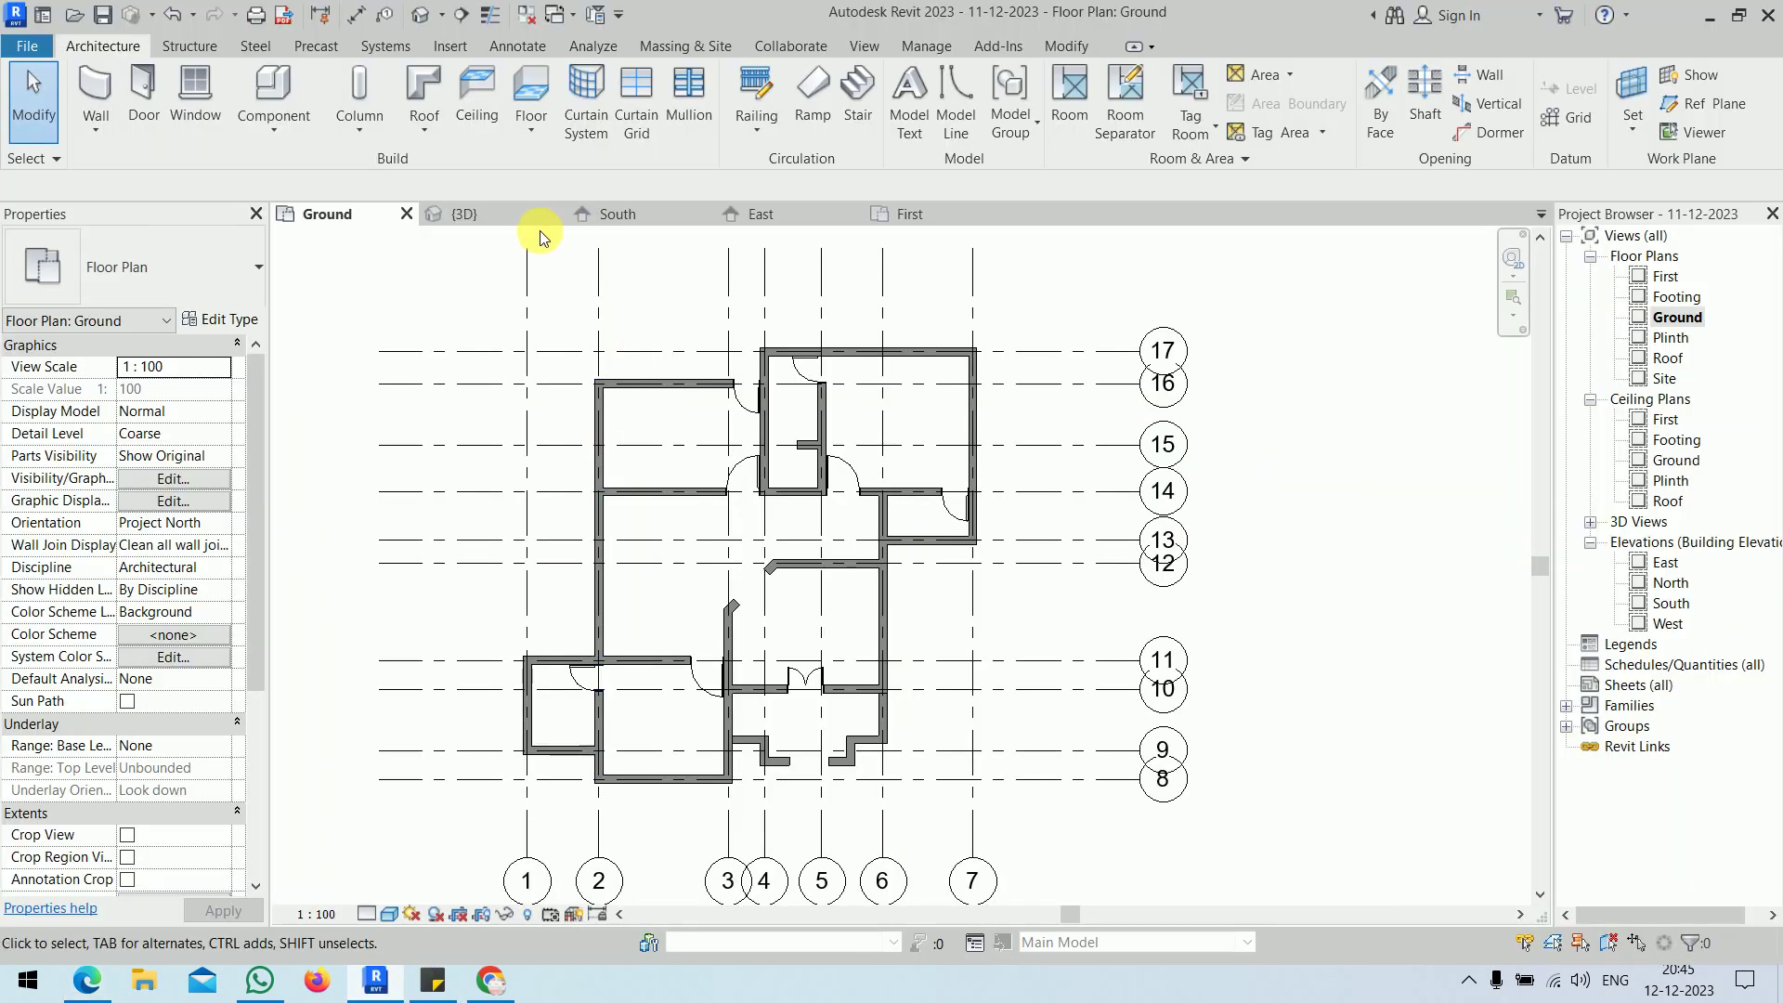
left_click(182, 100)
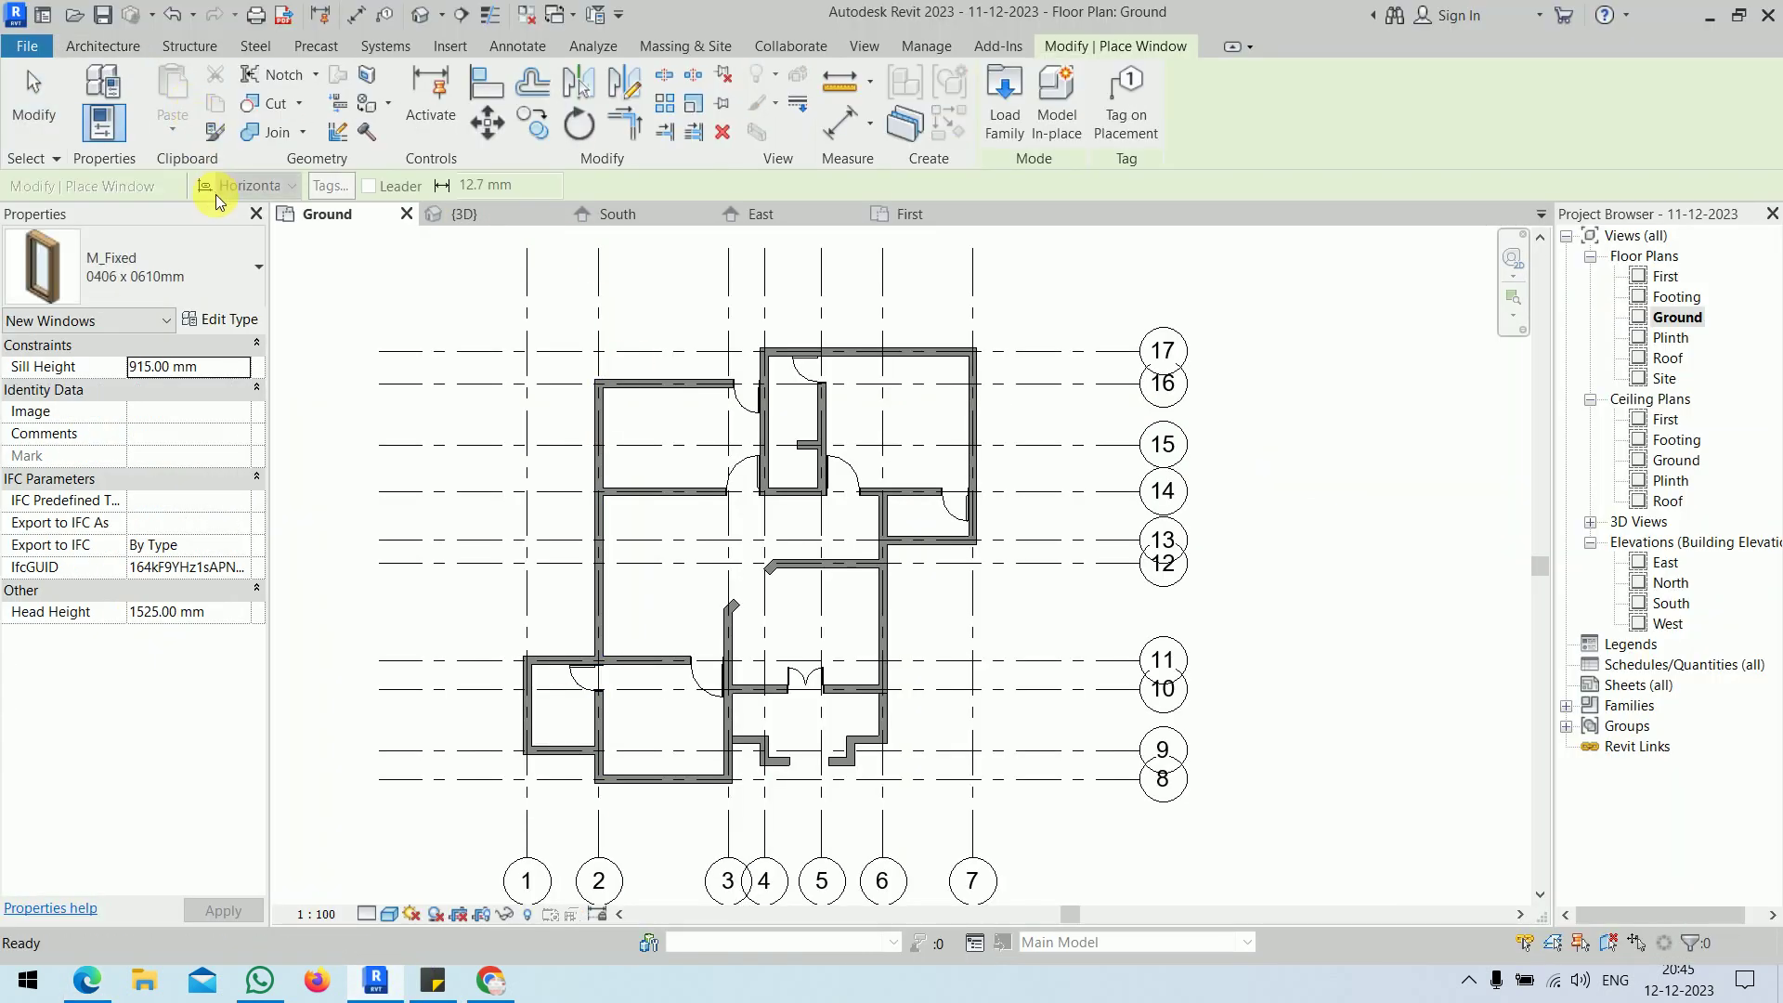
left_click(206, 262)
scroll(182, 559, "down", 1)
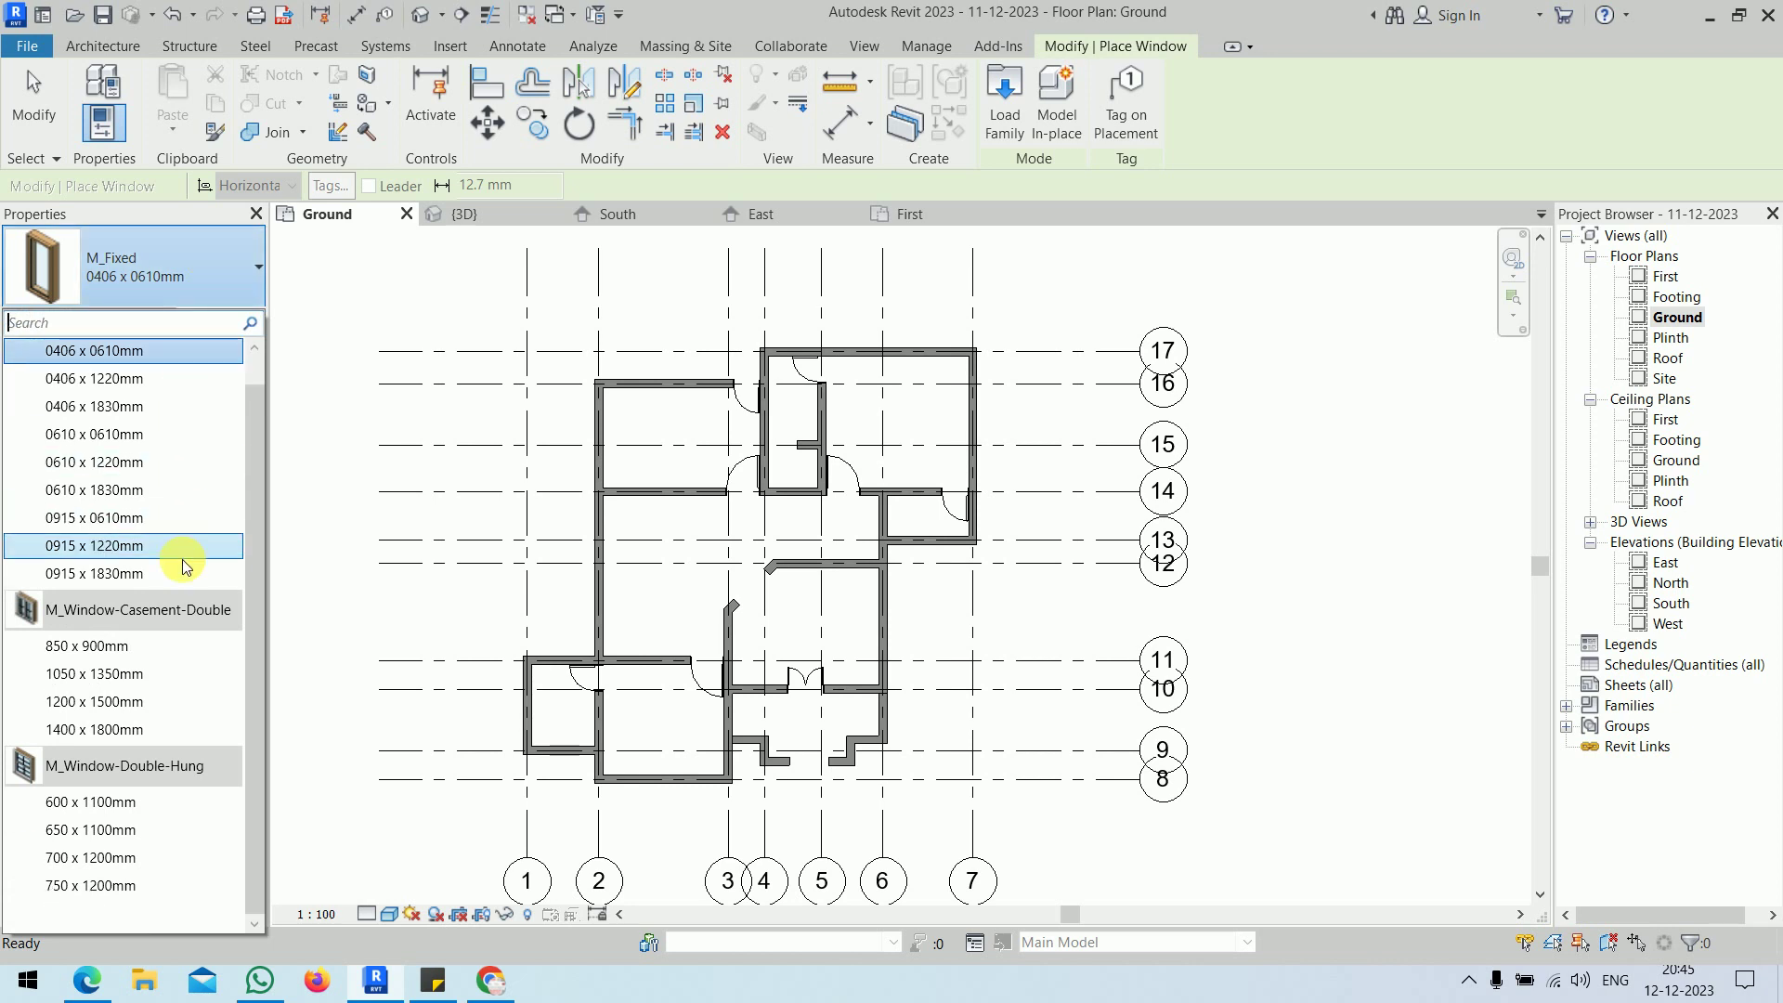
scroll(182, 559, "up", 1)
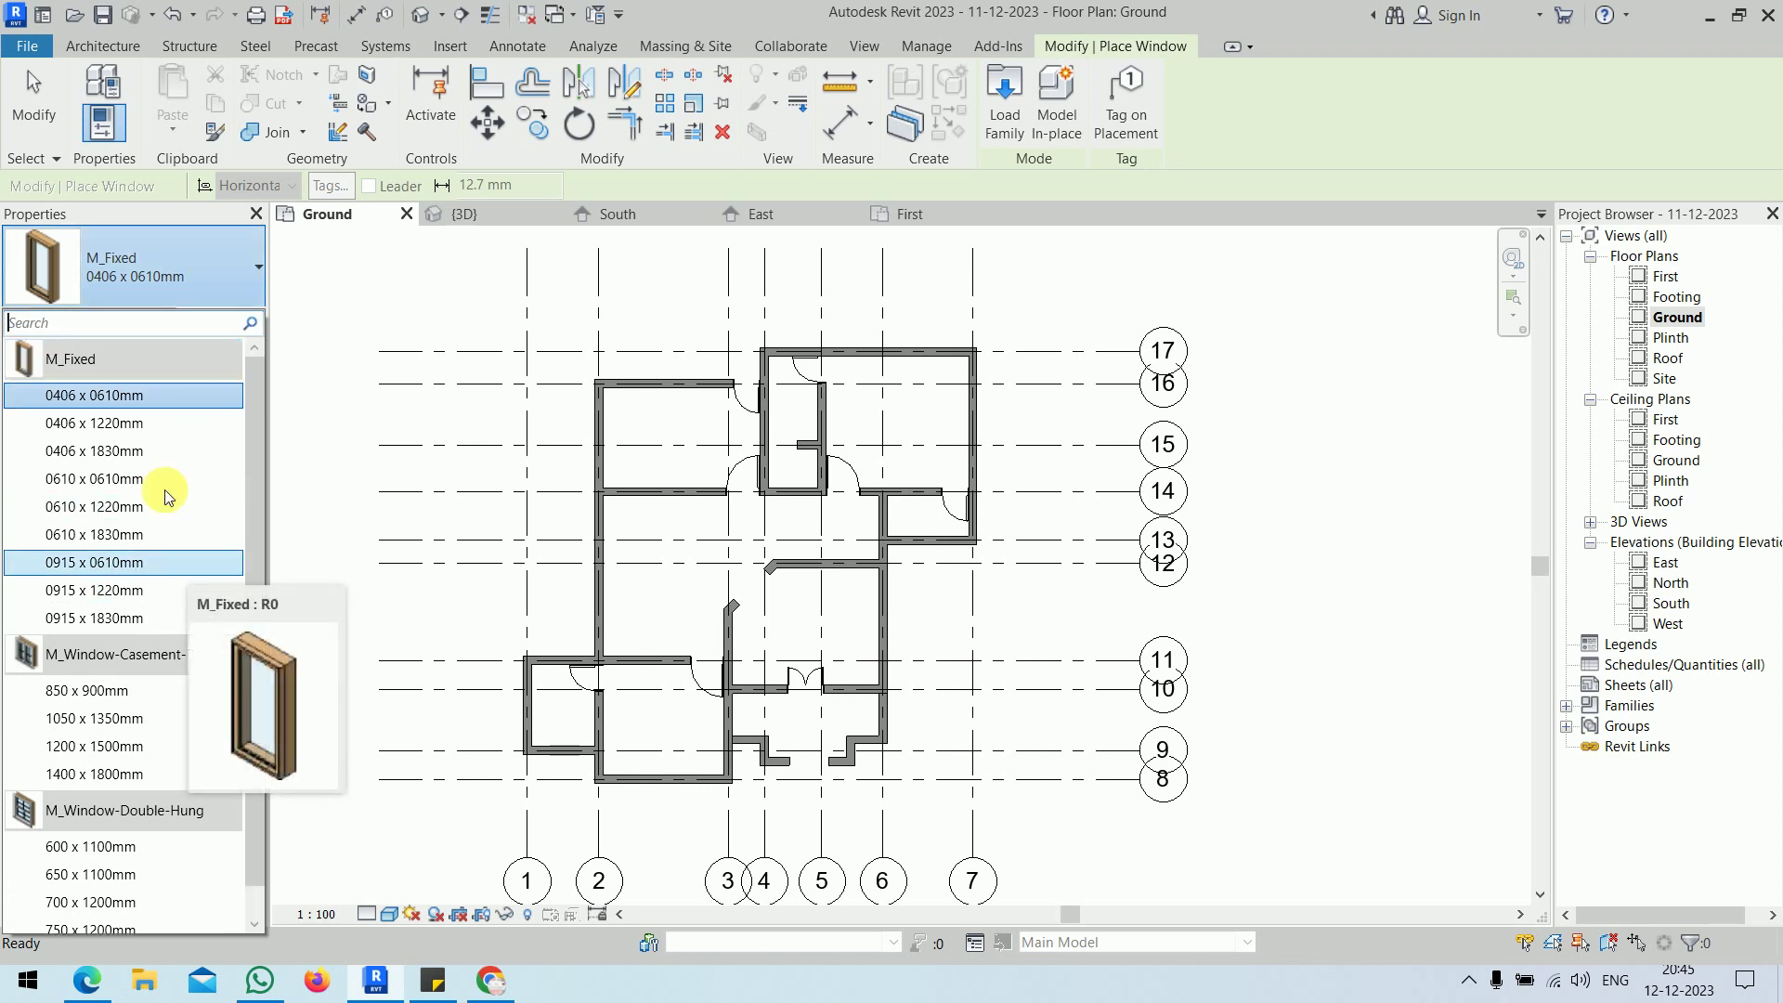
left_click(148, 268)
left_click(149, 267)
- Start loading a family and go from the Residential doors folder to the US library's Windows folder
left_click(1017, 102)
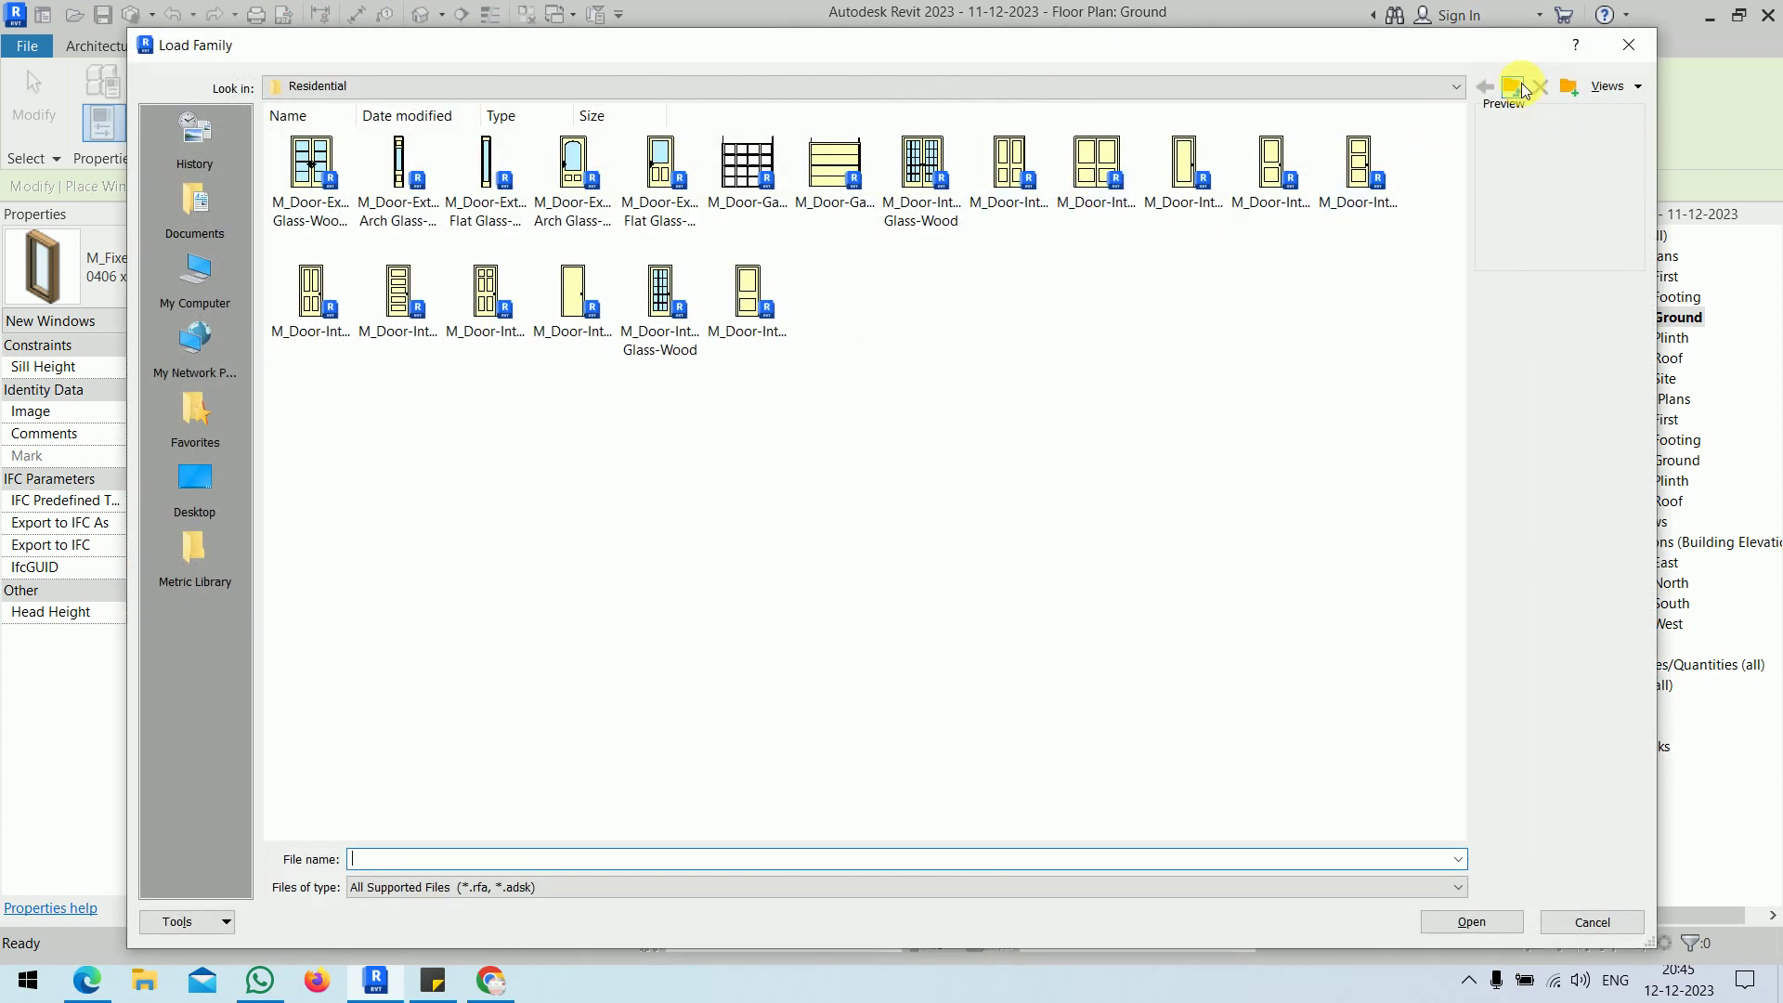
left_click(1524, 91)
left_click(1523, 90)
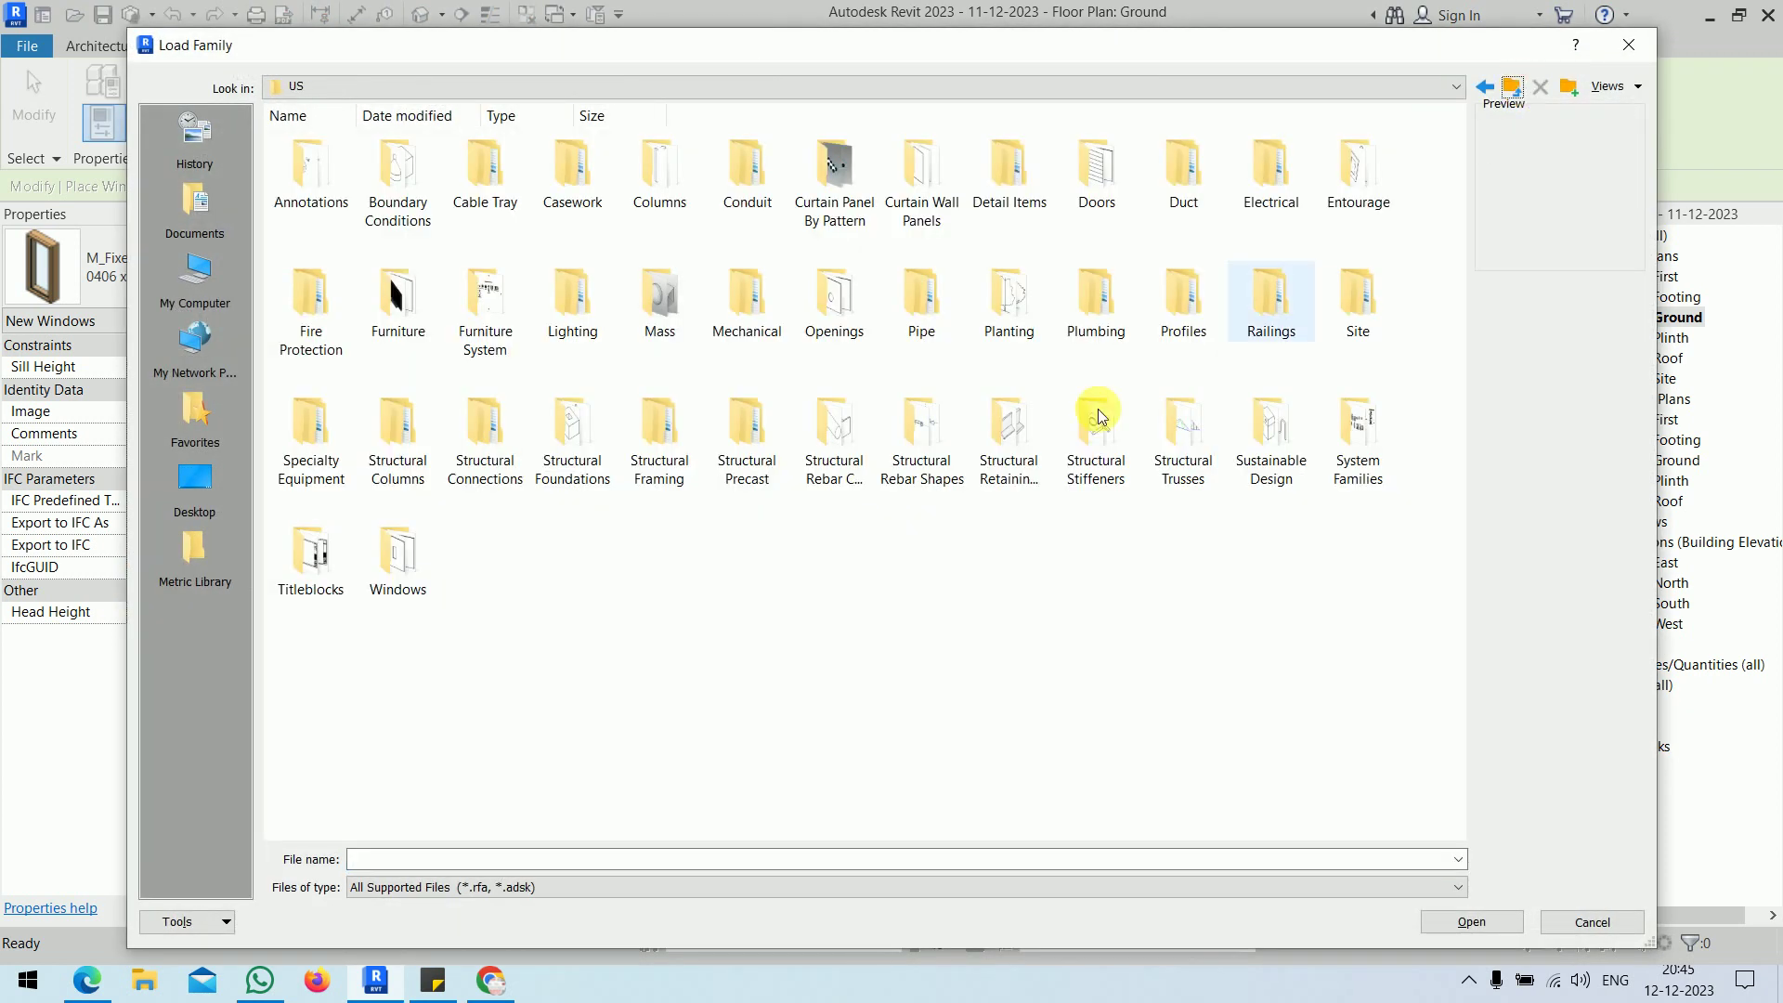
double_click(376, 578)
- Show the Windows folder's files as a detailed list and widen the name column to reveal the full family names
right_click(973, 684)
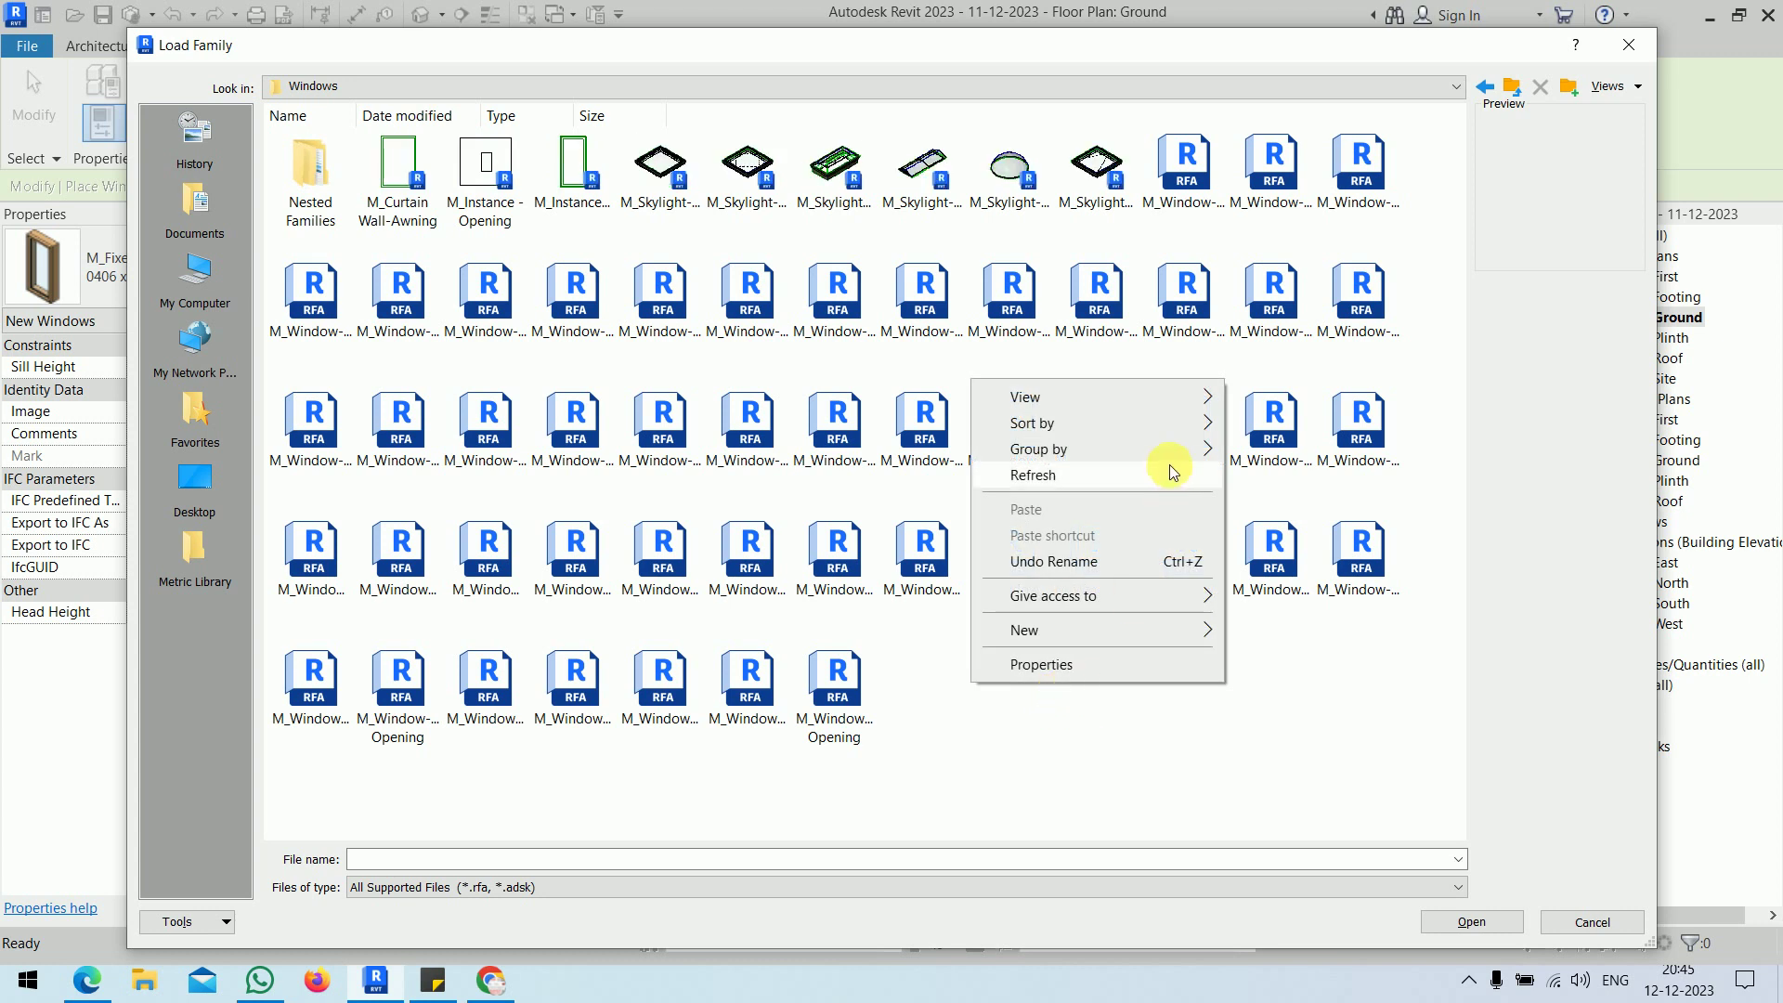
mouse_move(1178, 396)
left_click(1337, 526)
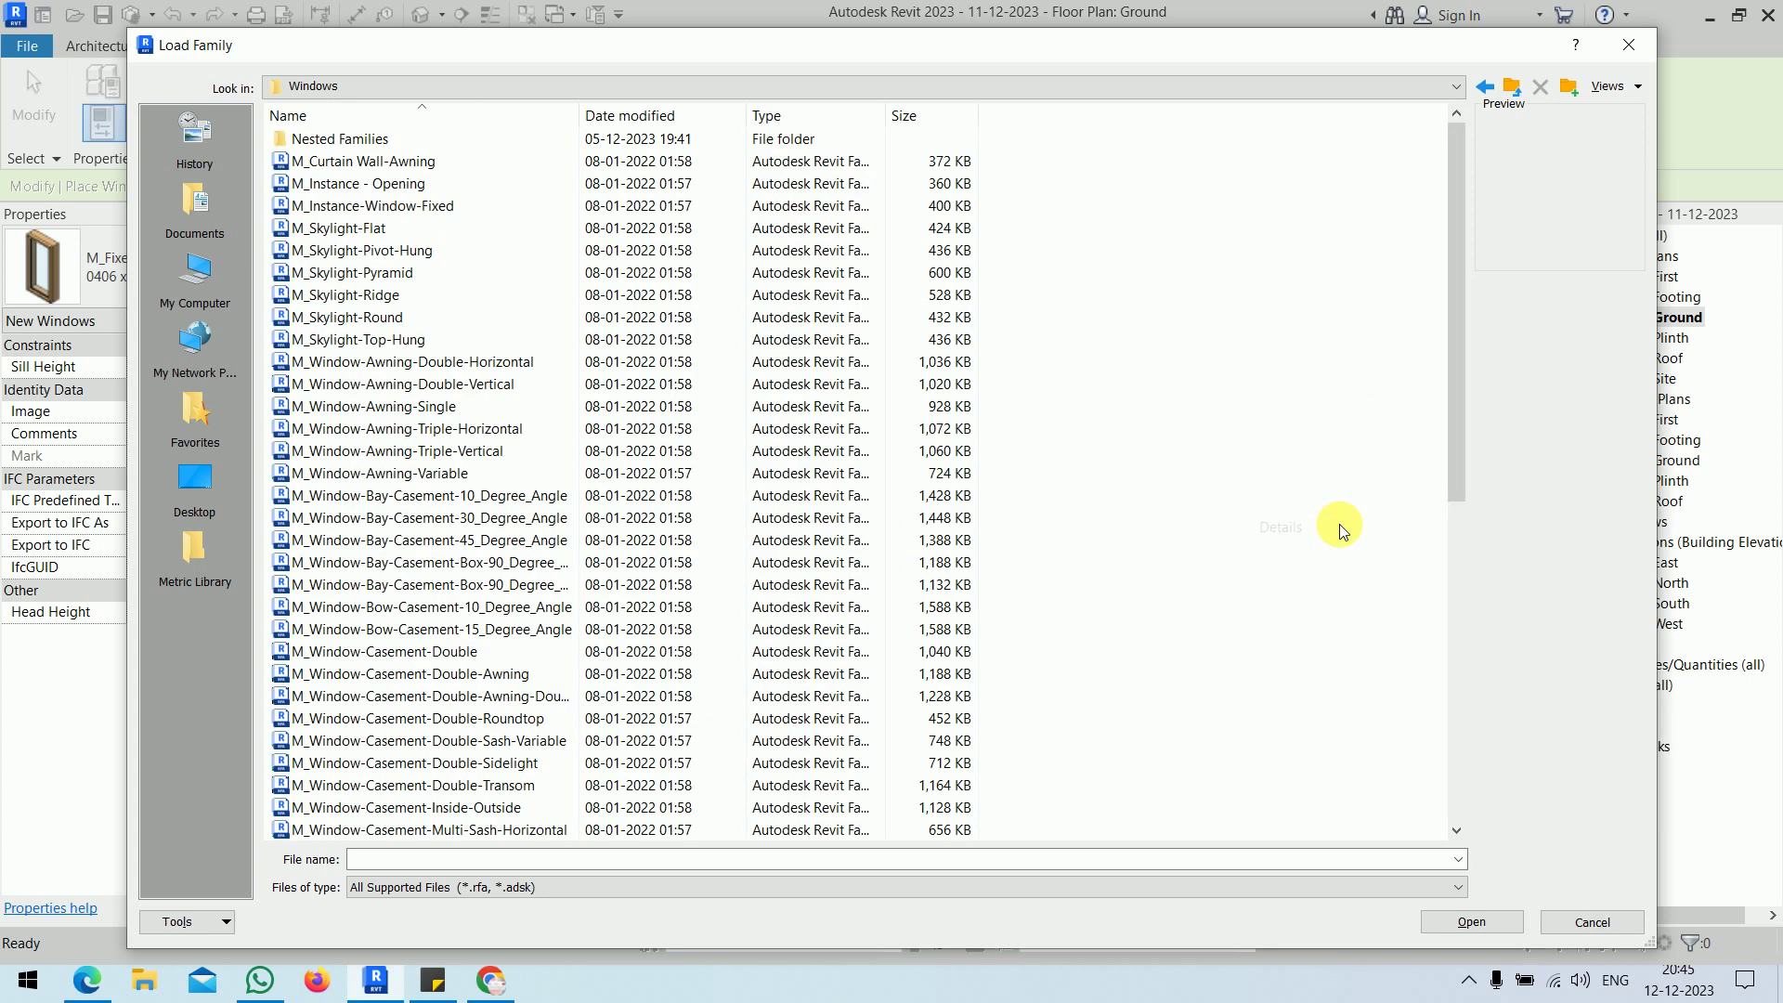
left_click_drag(579, 116, 713, 115)
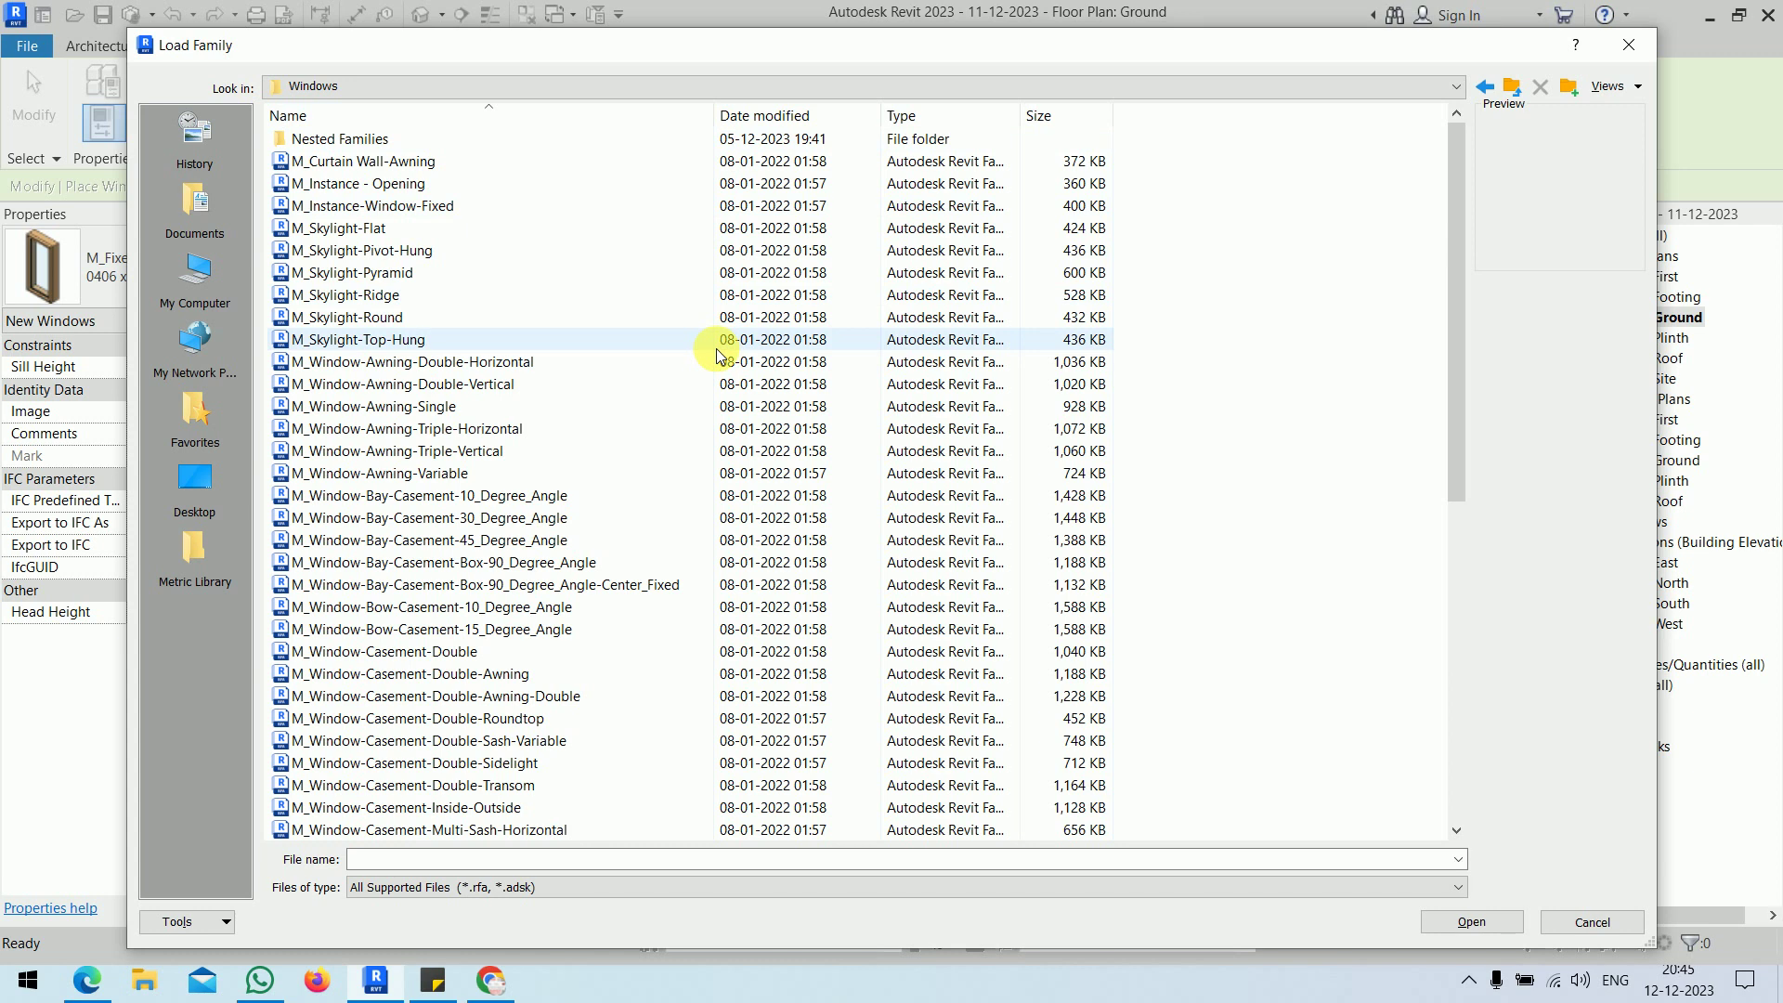
- Load the M_Window-Casement-Triple family with its 1550 x 1050mm type
scroll(716, 348, "down", 2)
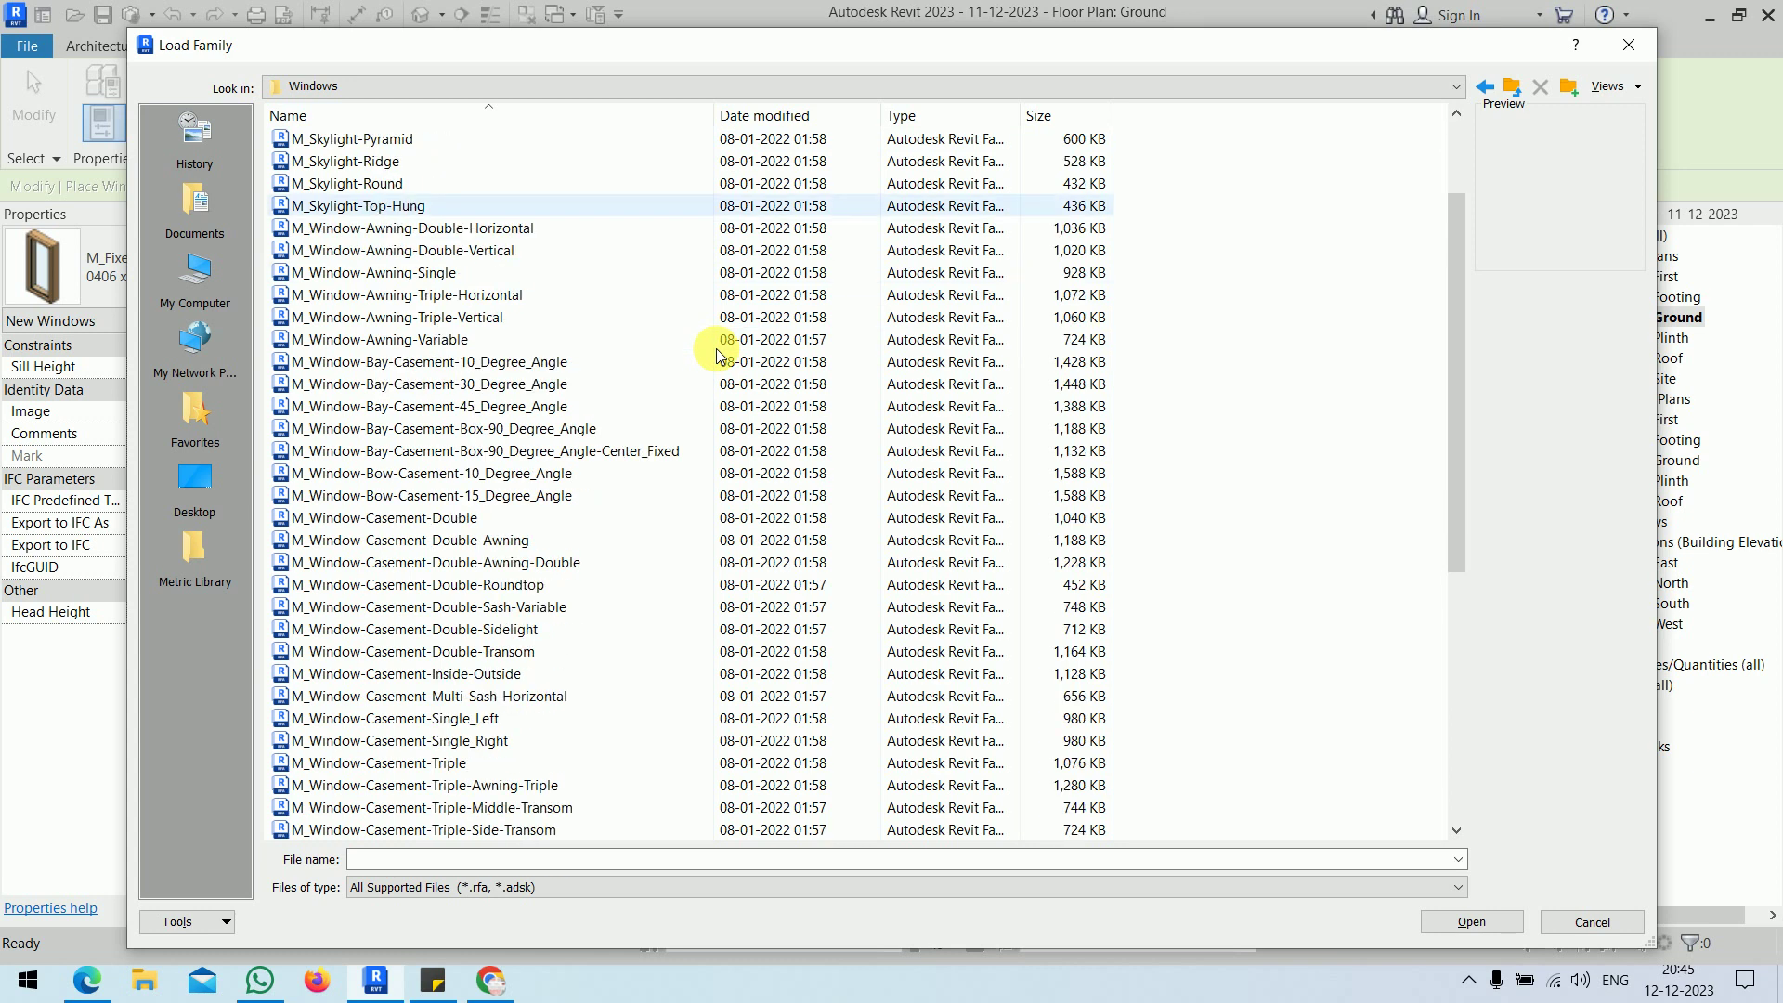
left_click(523, 763)
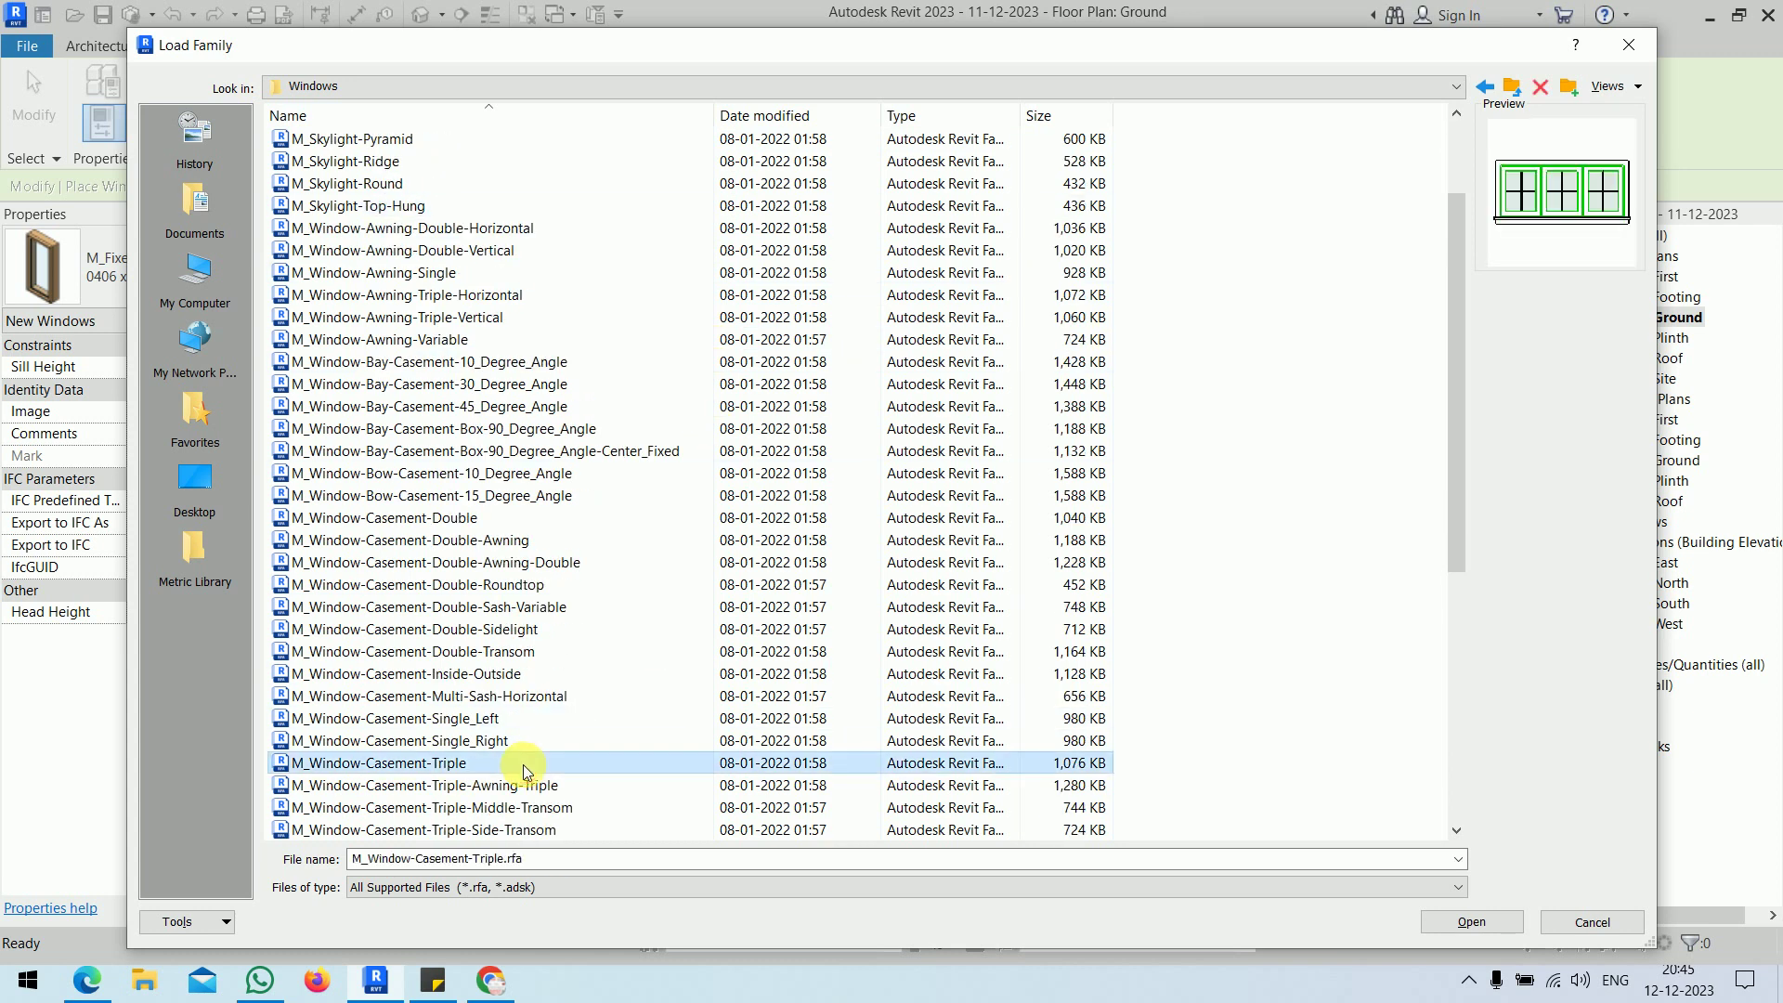
left_click(1484, 930)
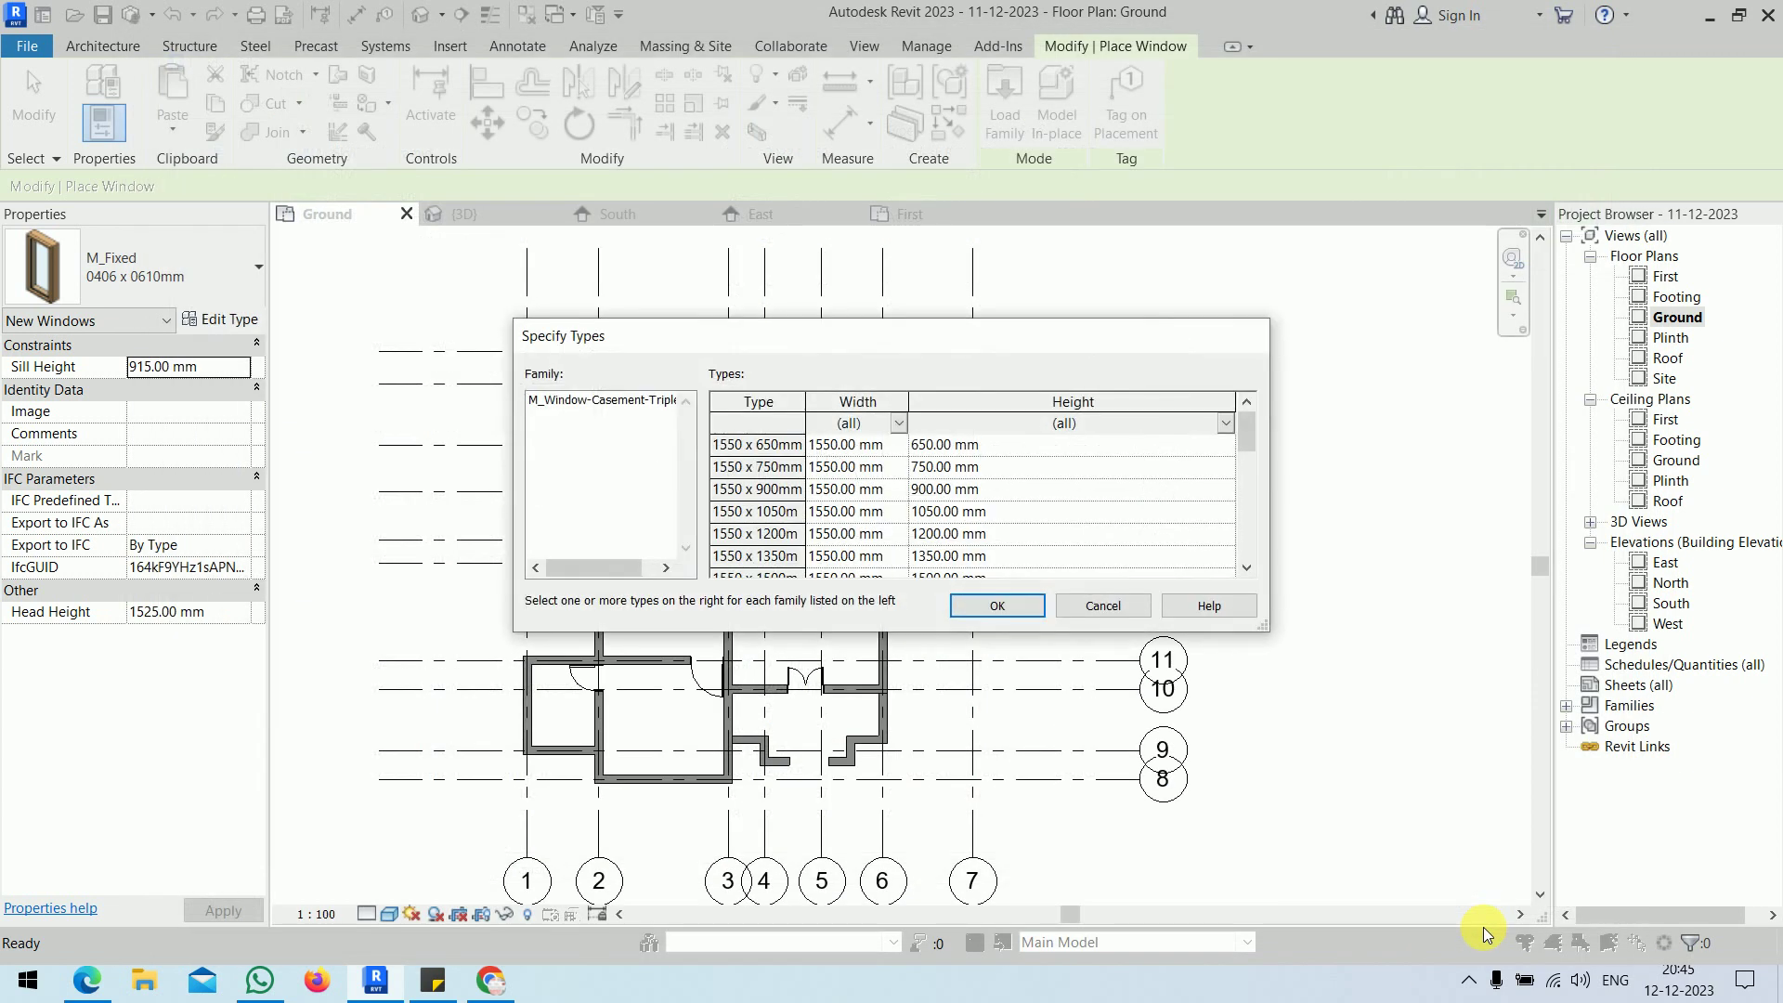
left_click(729, 510)
left_click(1021, 603)
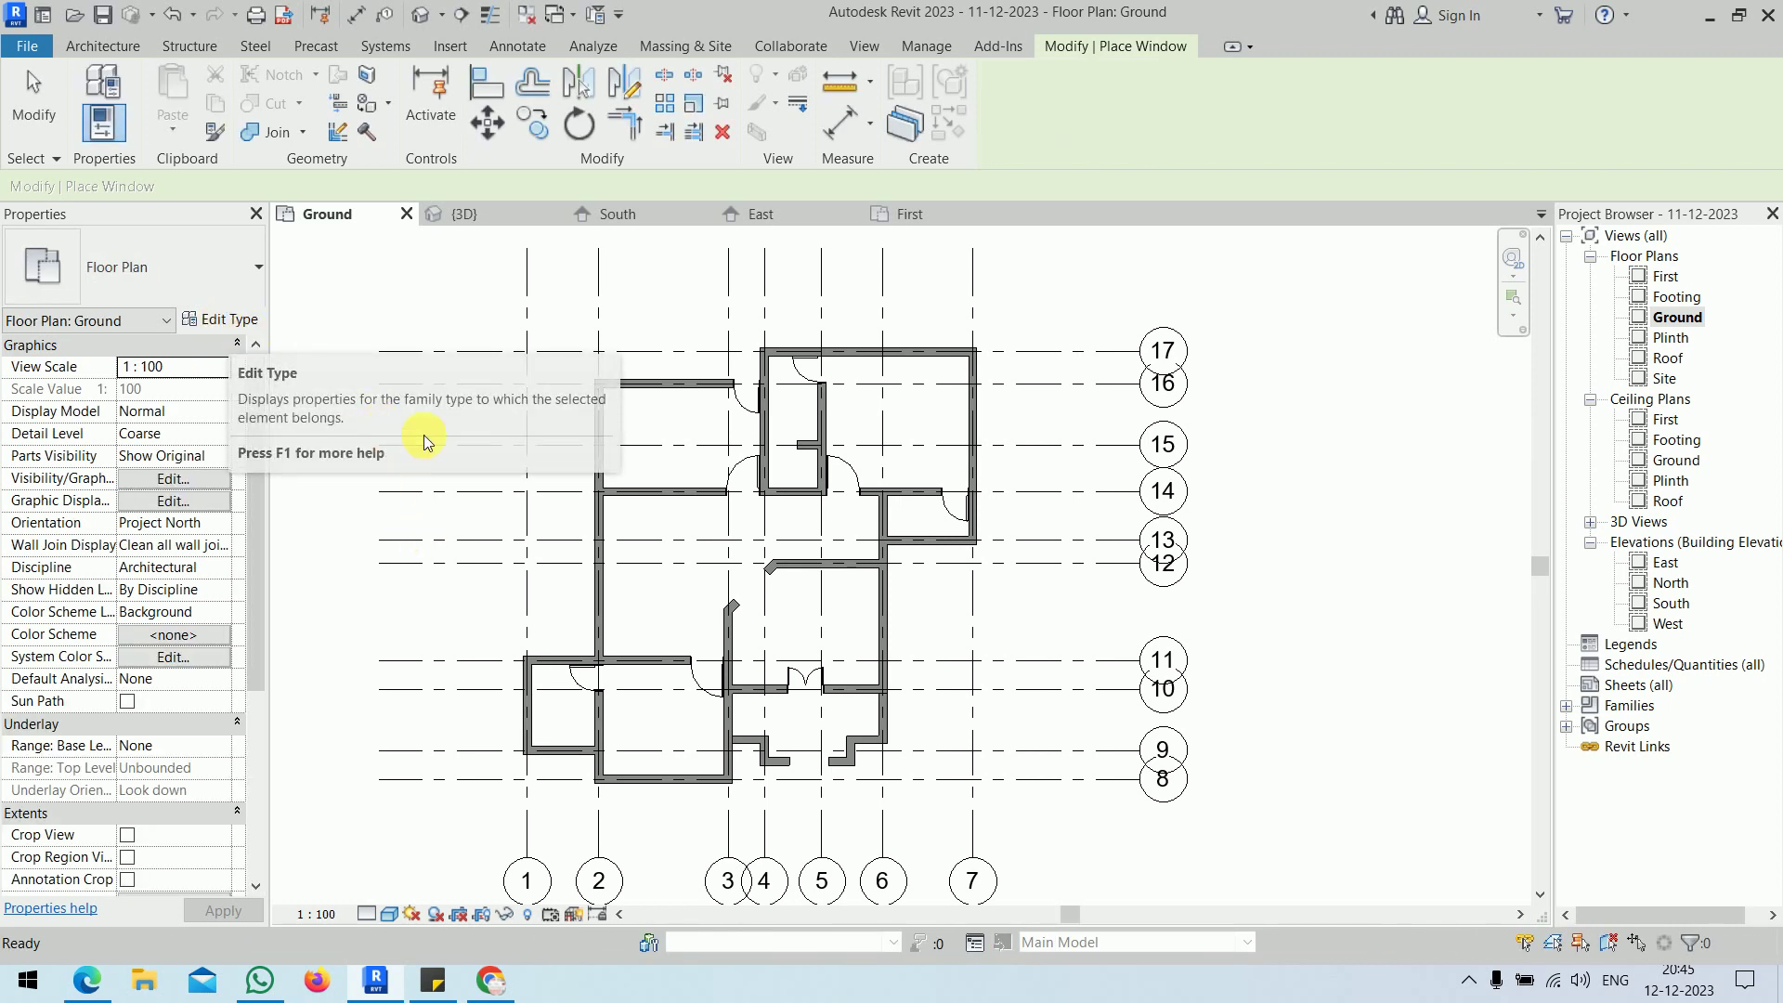
- Duplicate the 1550 x 1050mm triple casement window type under the name W3
left_click(221, 323)
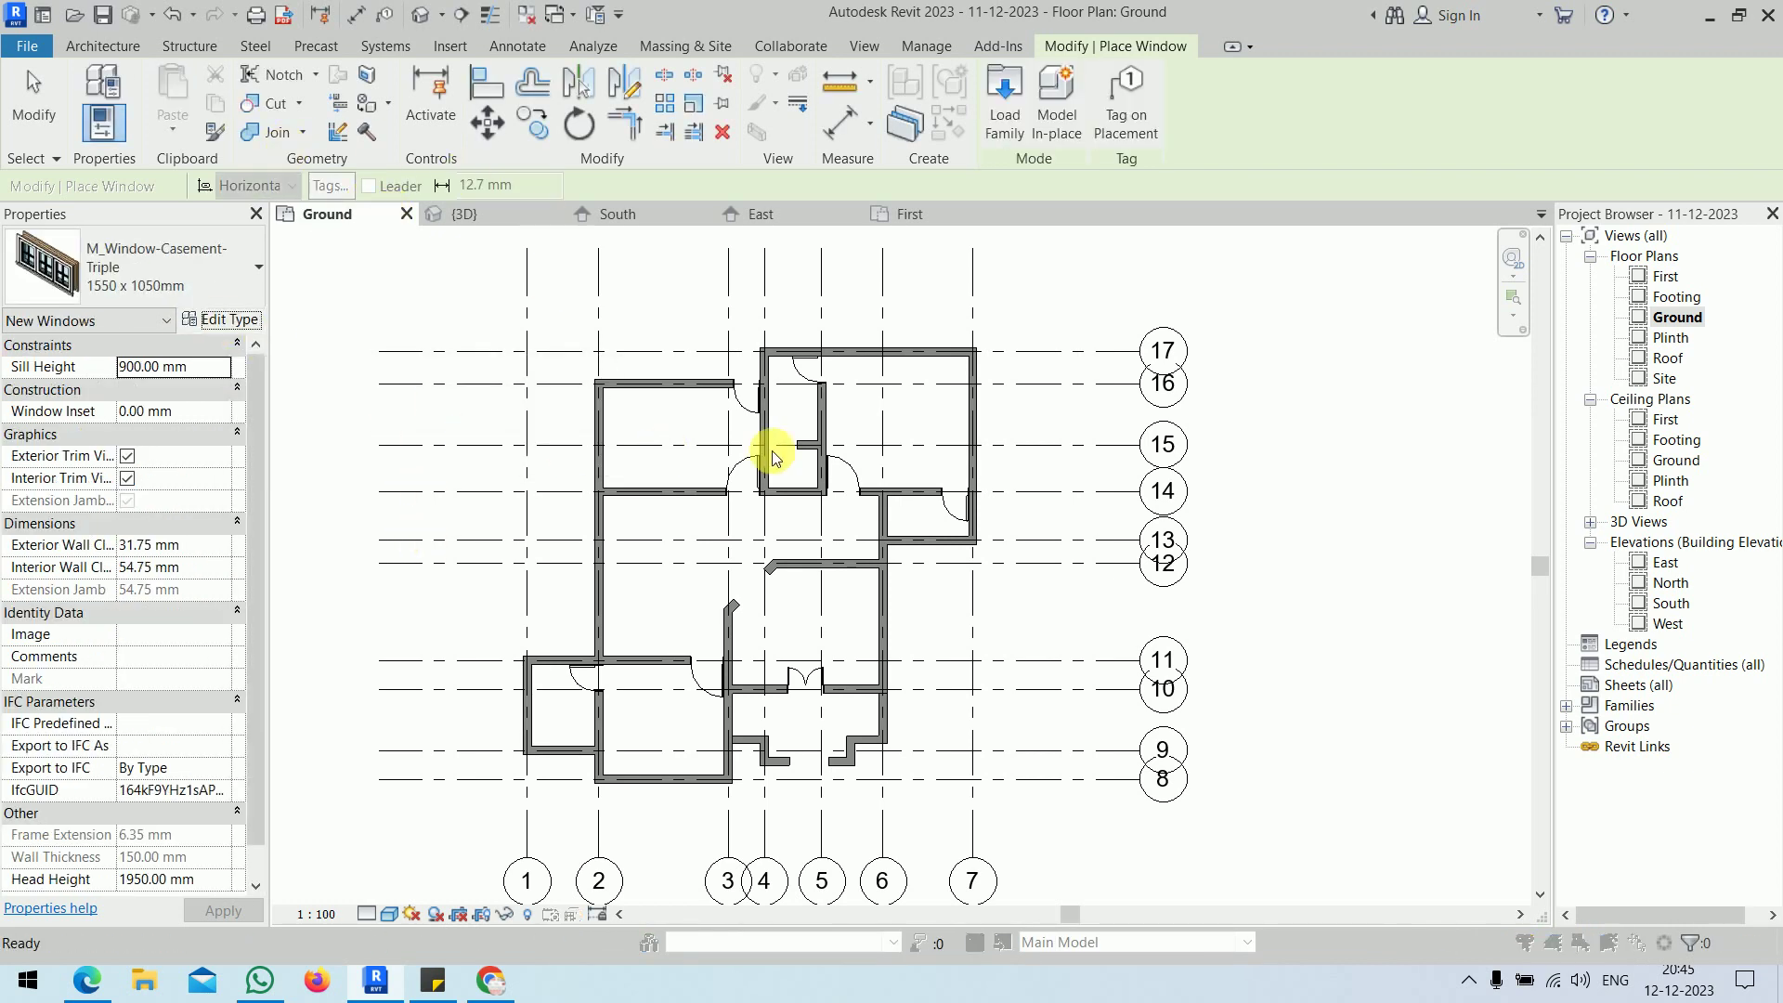
left_click(1438, 231)
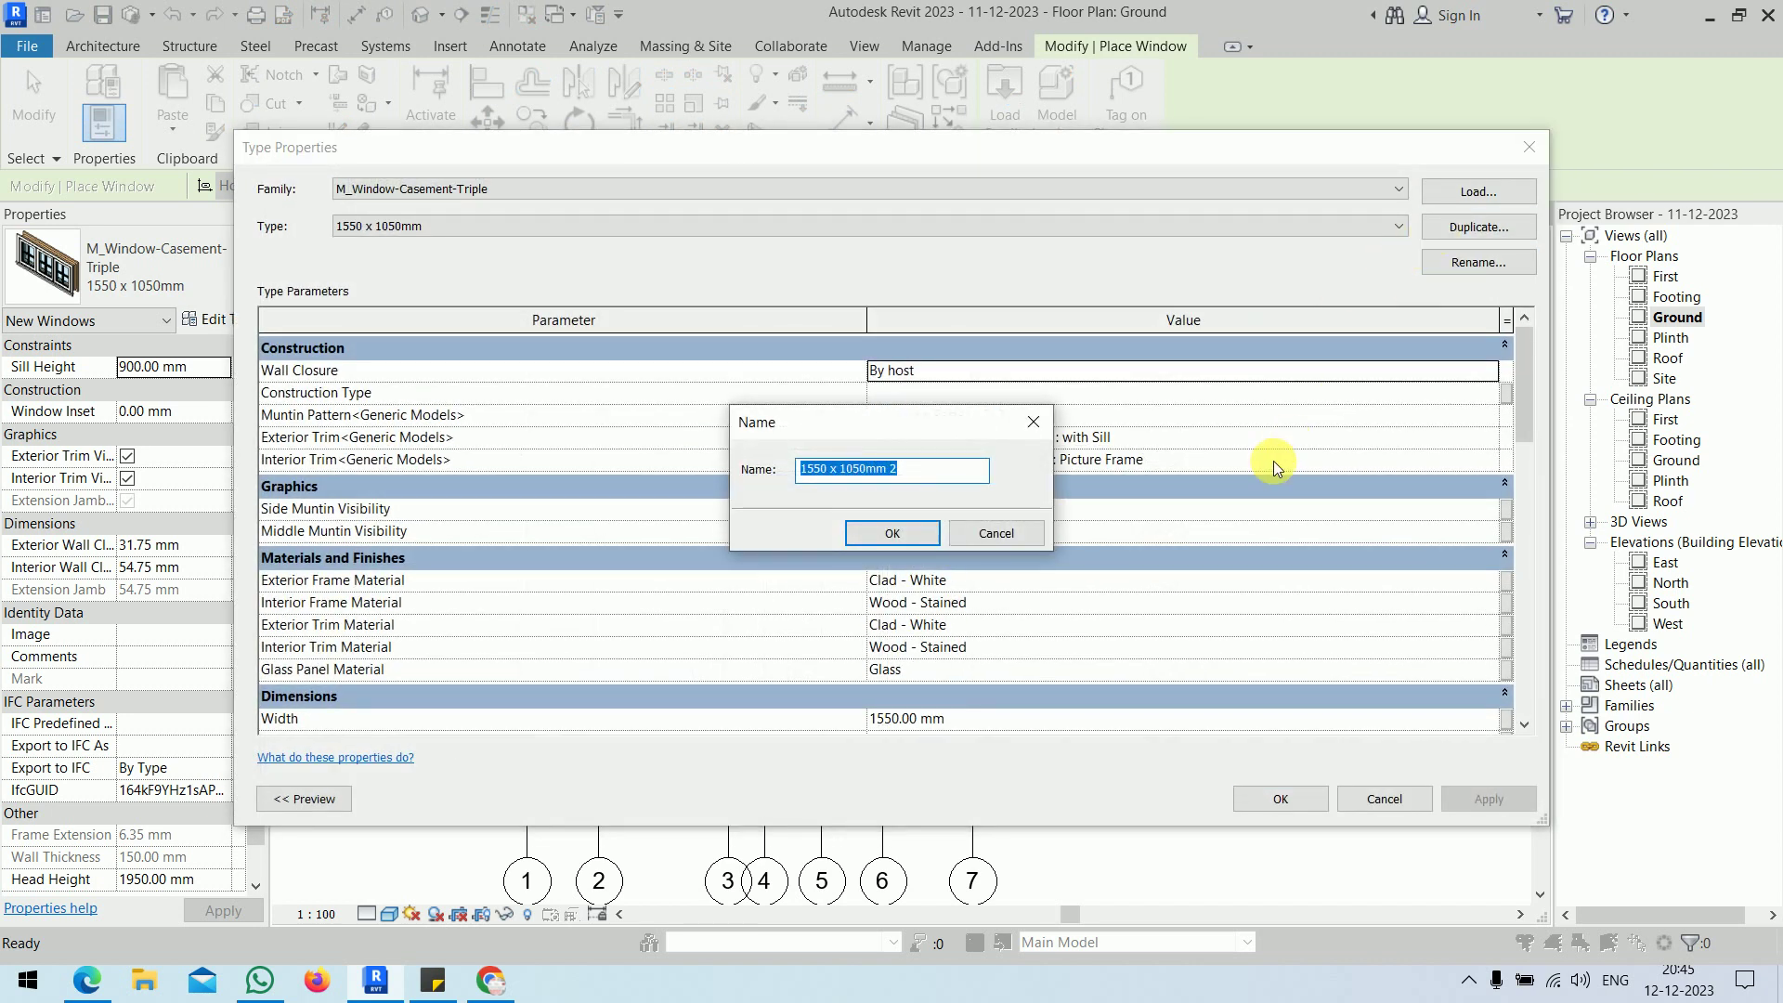
left_click(884, 533)
- Set the W3 window type's width to 1500 mm and open its height for editing
scroll(1091, 558, "down", 3)
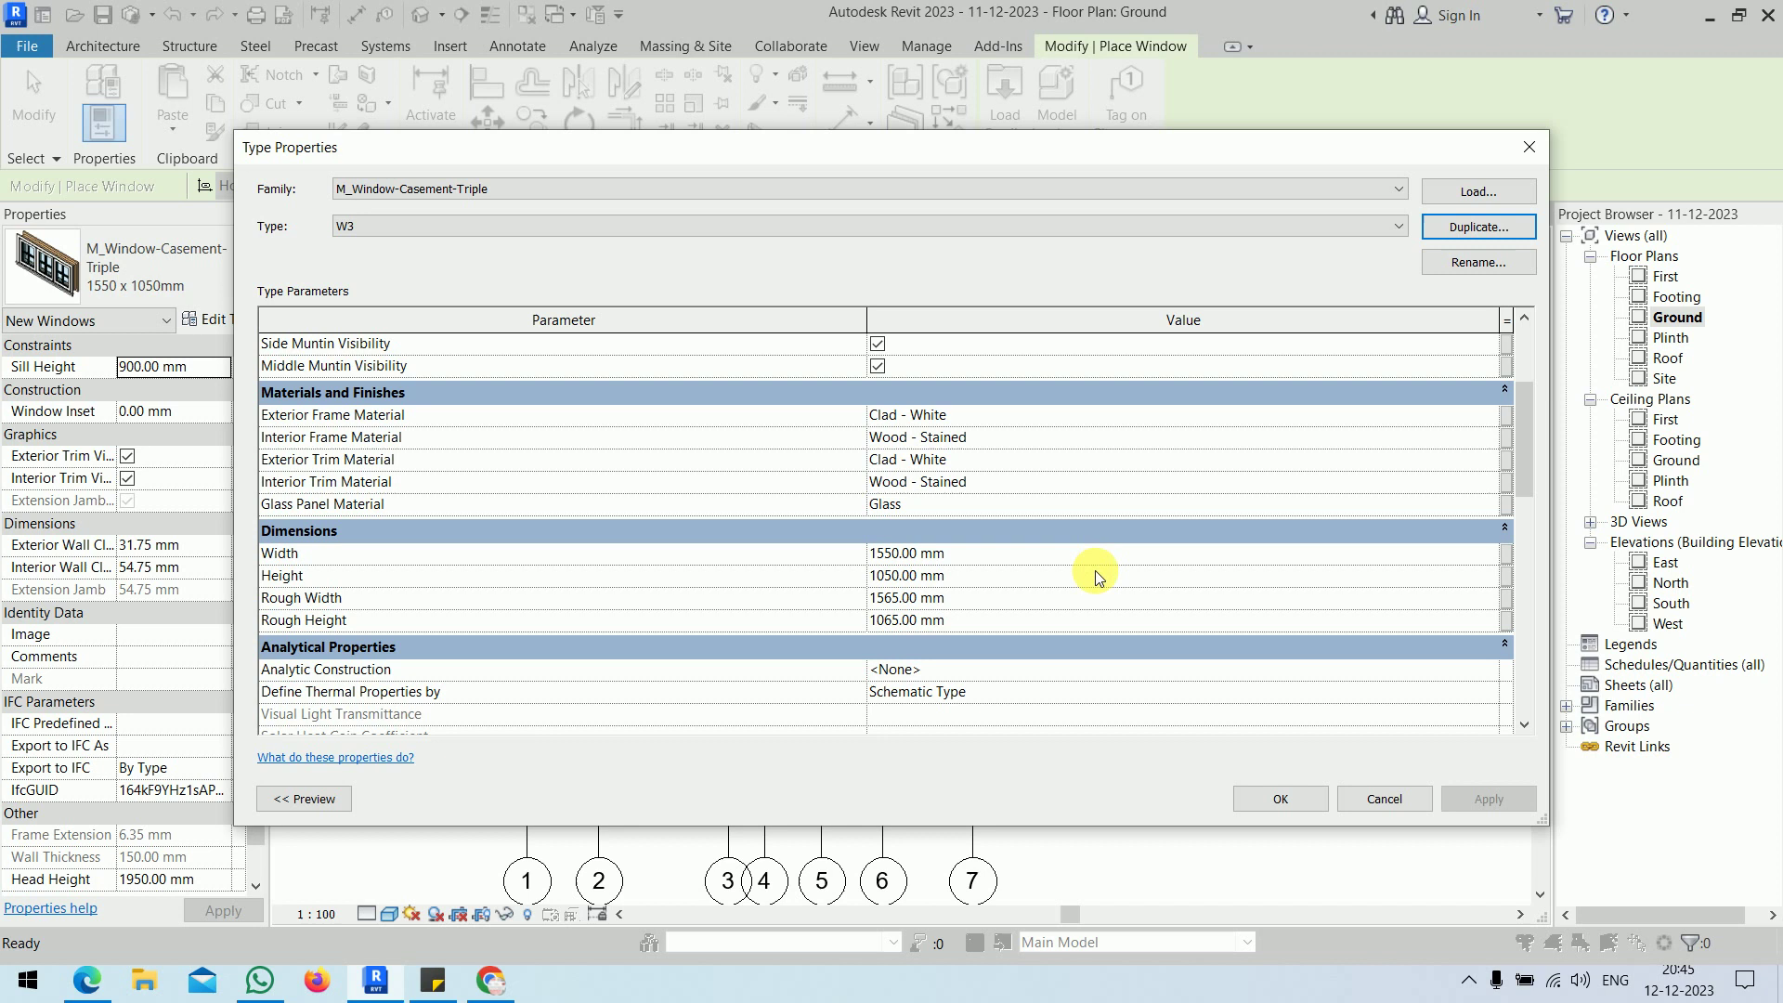
left_click(1018, 557)
type("1")
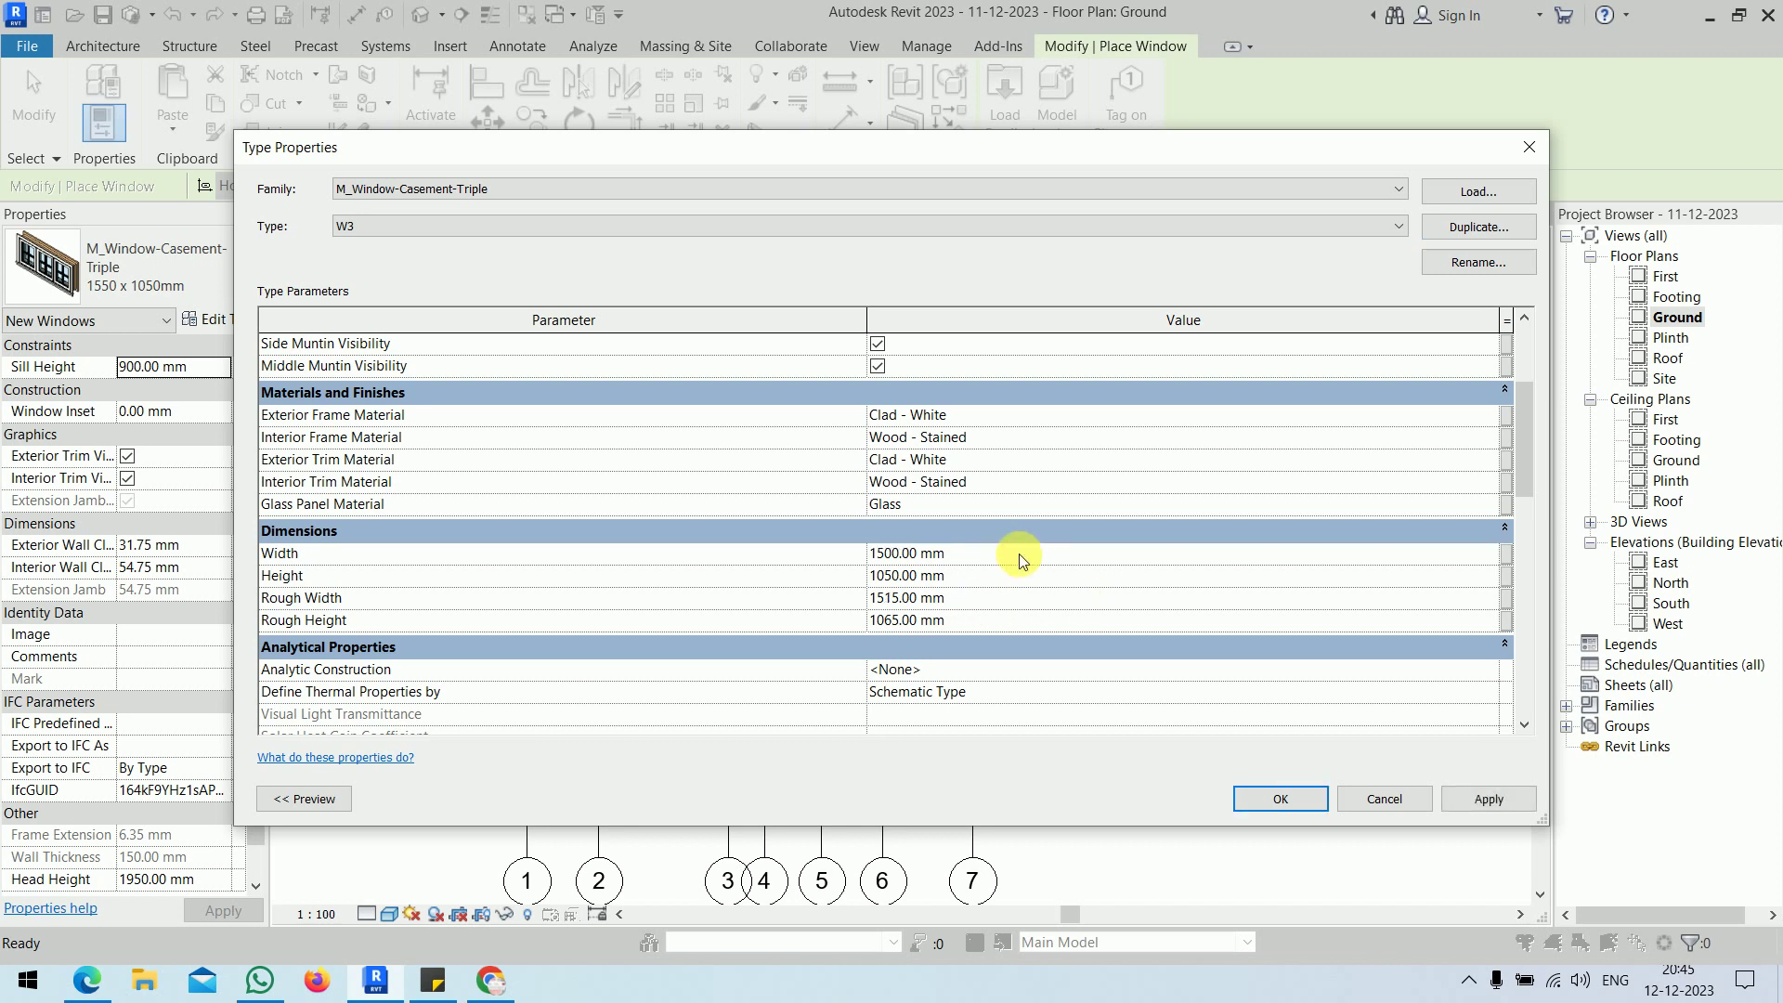
left_click(1029, 575)
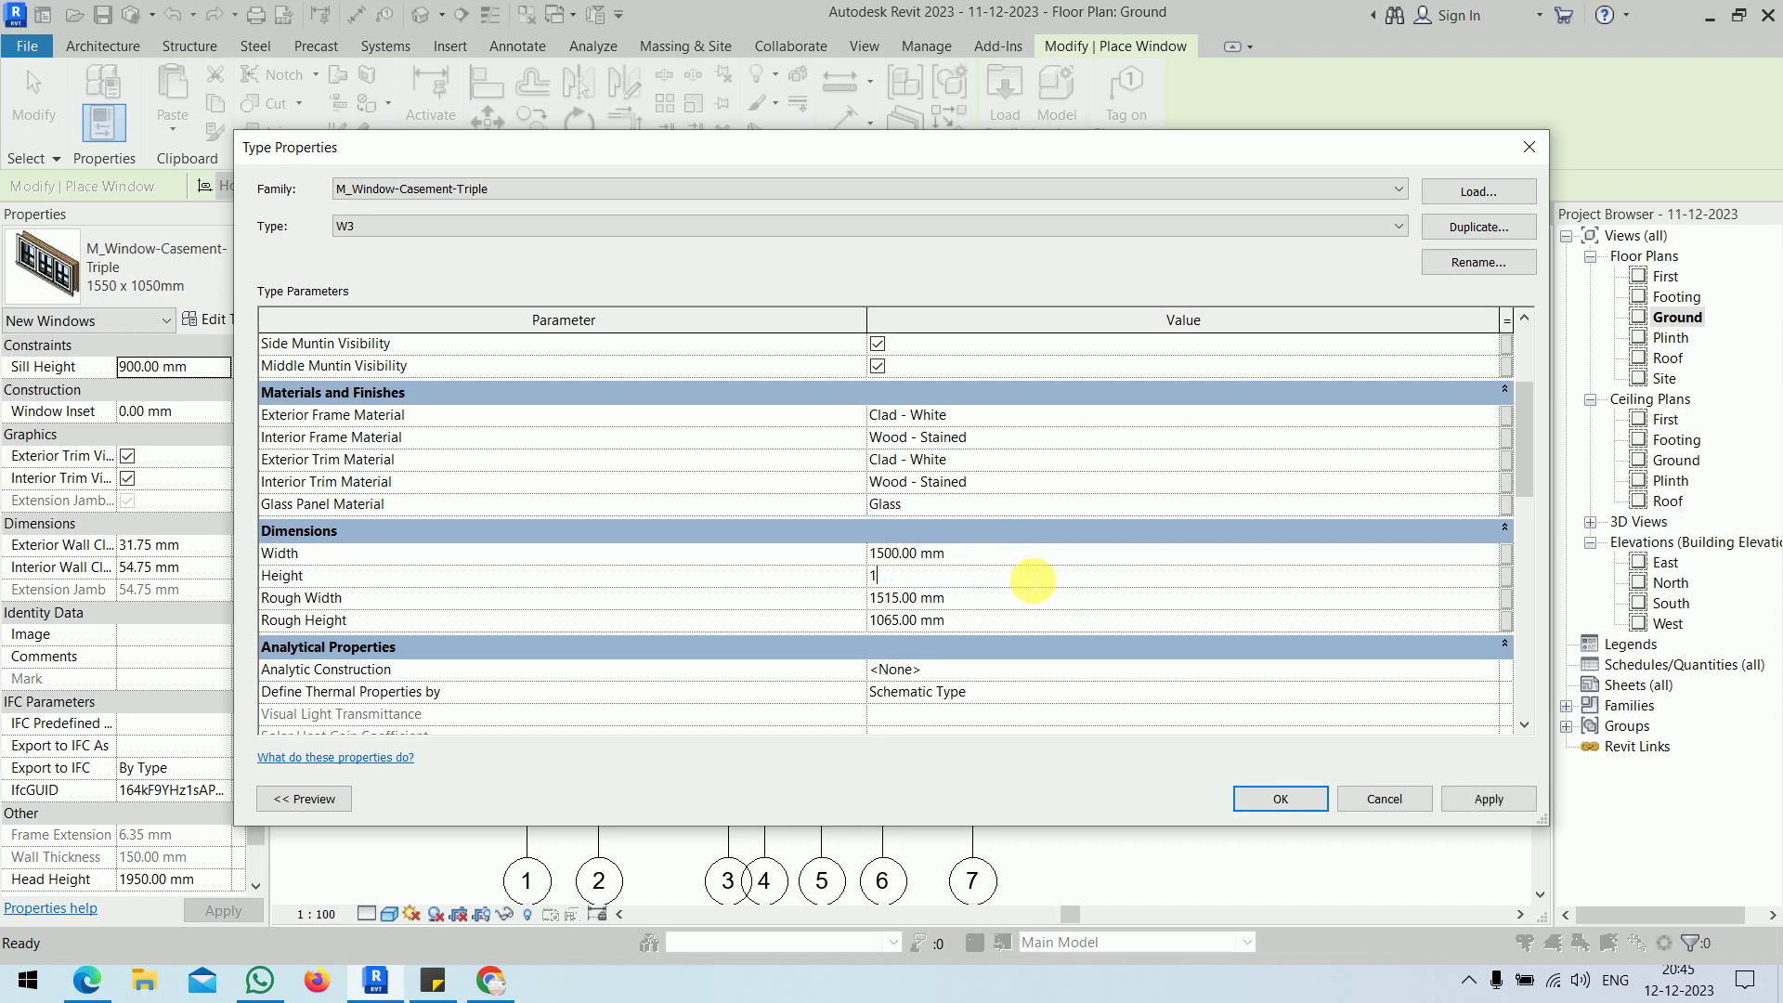